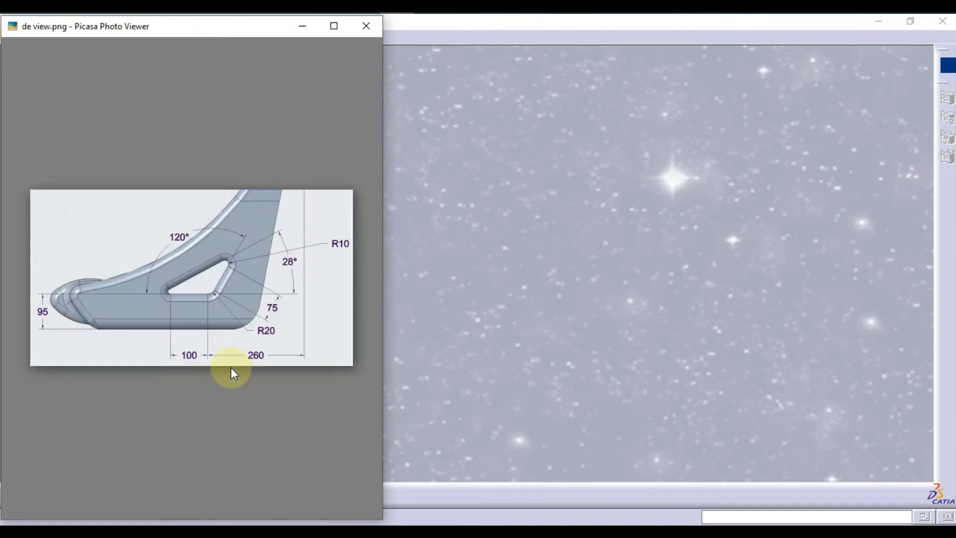
# Step: Review the seat reference images, comparing the detail, section, side and isometric views
pyautogui.press('Left')
pyautogui.press('Left')
pyautogui.press('Left')
pyautogui.press('Left')
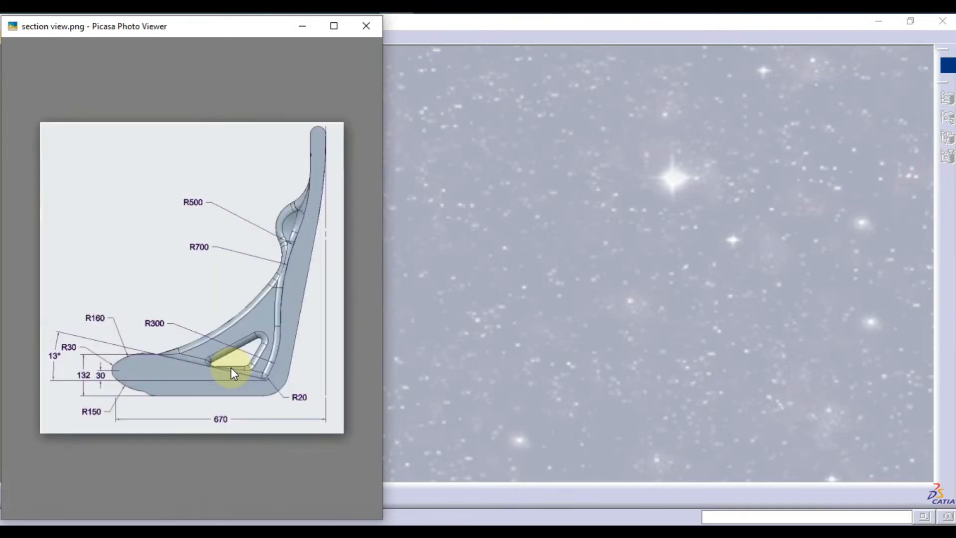
pyautogui.press('Right')
pyautogui.press('Left')
pyautogui.press('Right')
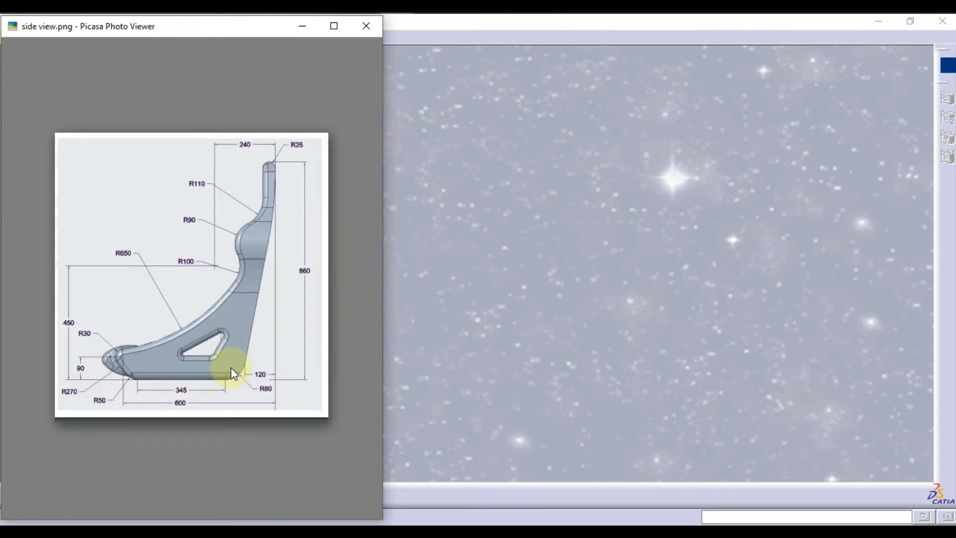
pyautogui.press('Left')
pyautogui.press('Left')
pyautogui.press('Right')
pyautogui.press('Left')
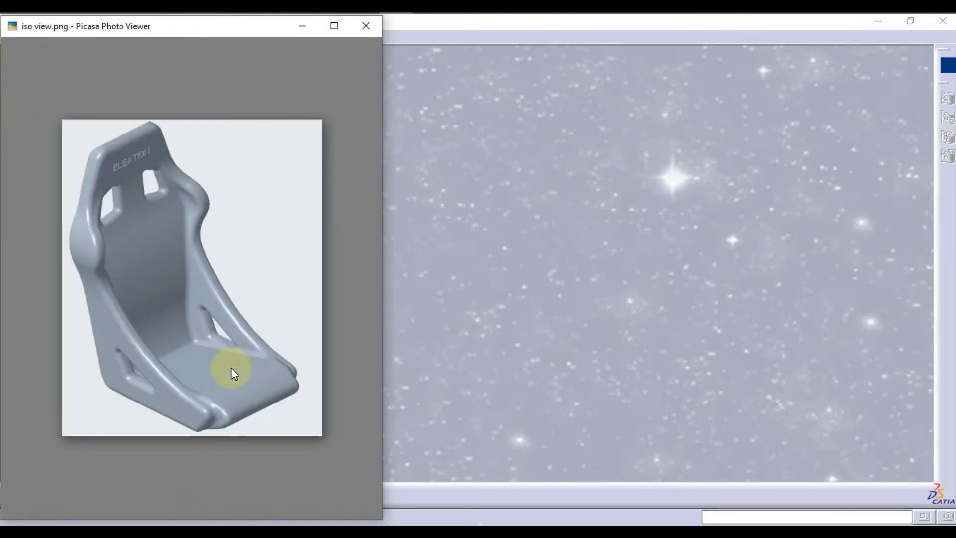
pyautogui.press('Left')
pyautogui.press('Left')
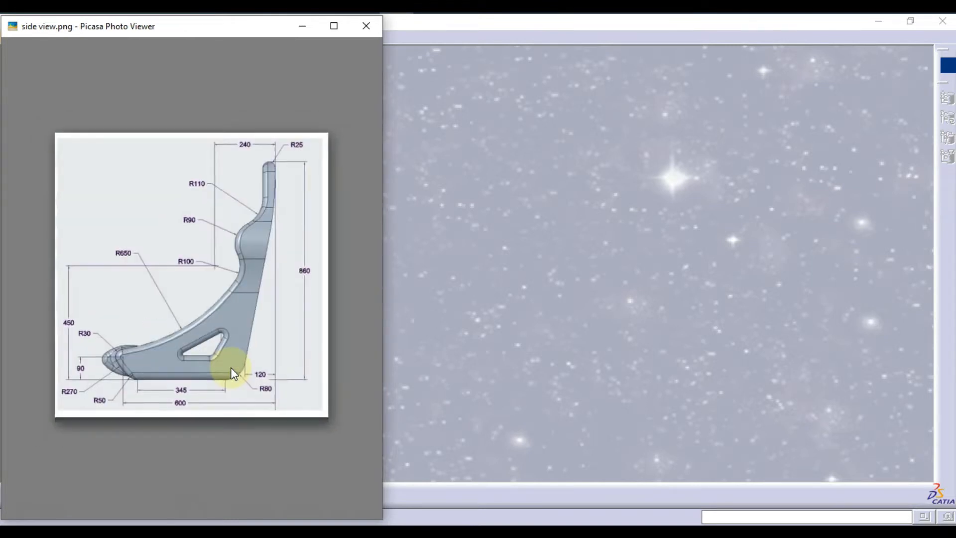
pyautogui.press('Left')
pyautogui.press('Left')
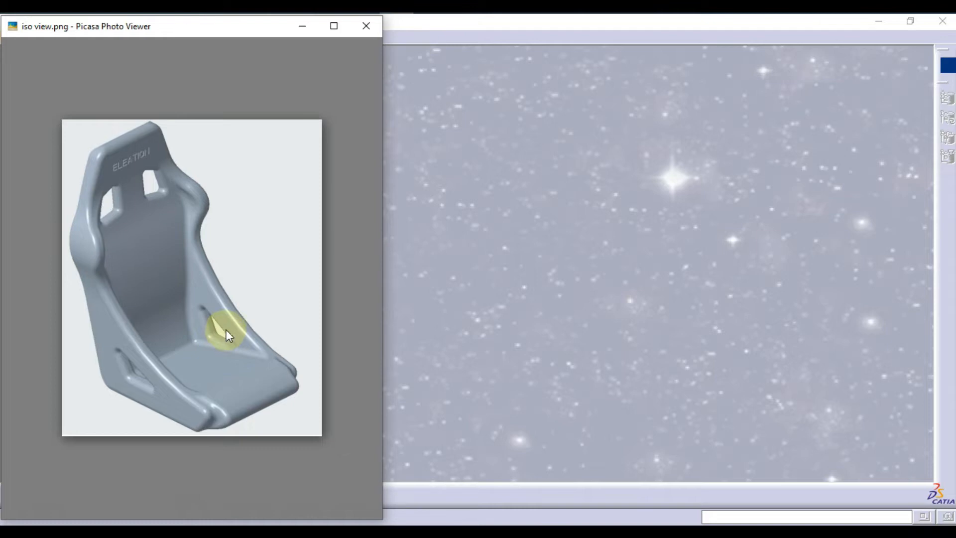
# Step: Examine the dimensions in the seat's section, side and front view drawings against the isometric image
pyautogui.moveTo(362, 419)
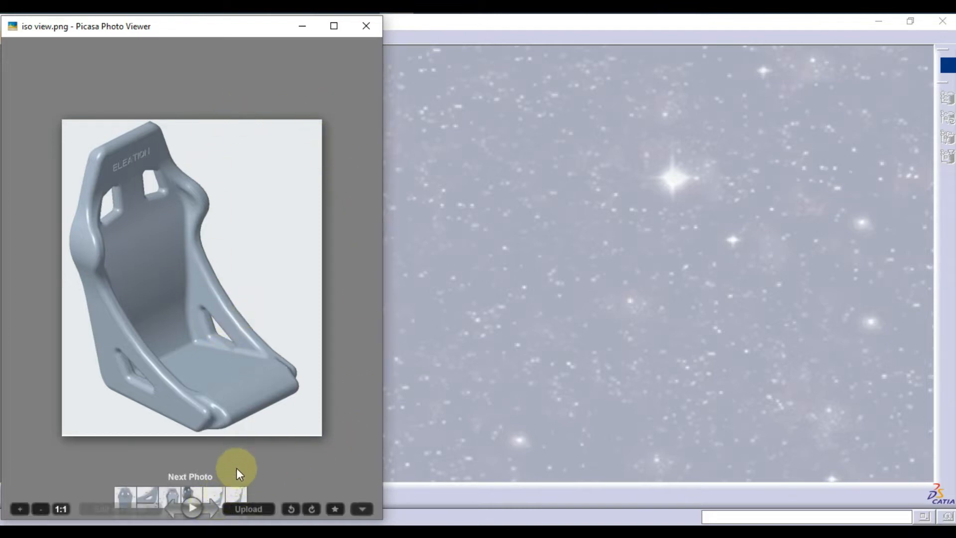
pyautogui.press('Right')
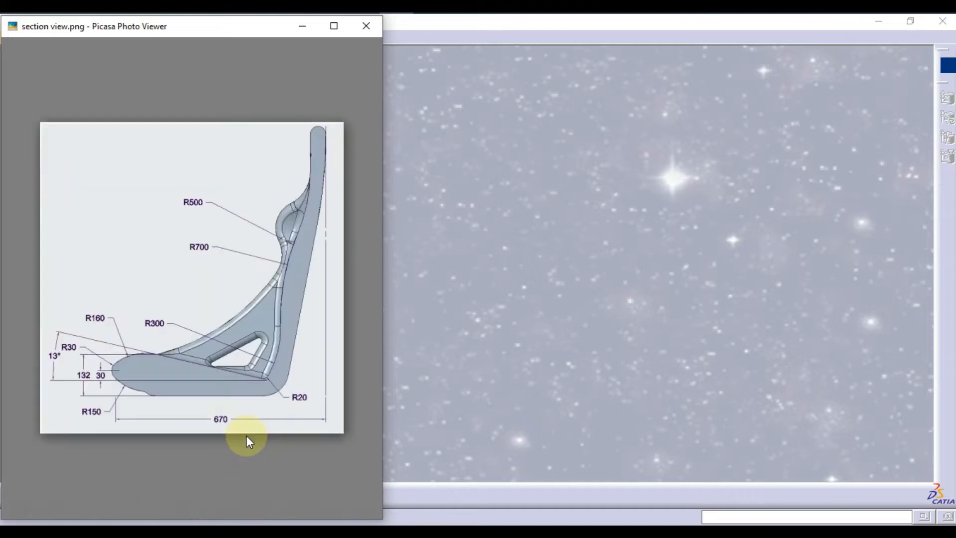
pyautogui.press('Left')
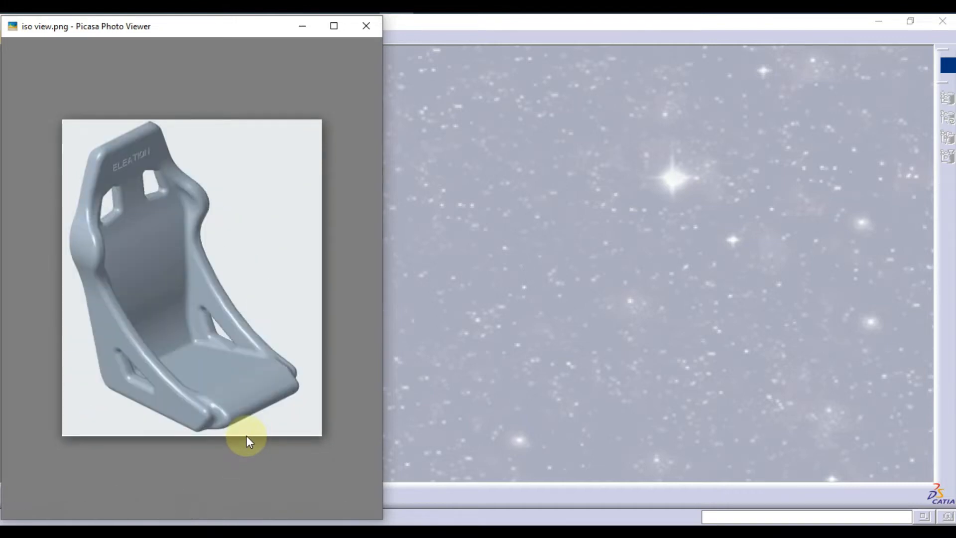
pyautogui.press('Right')
pyautogui.press('Right')
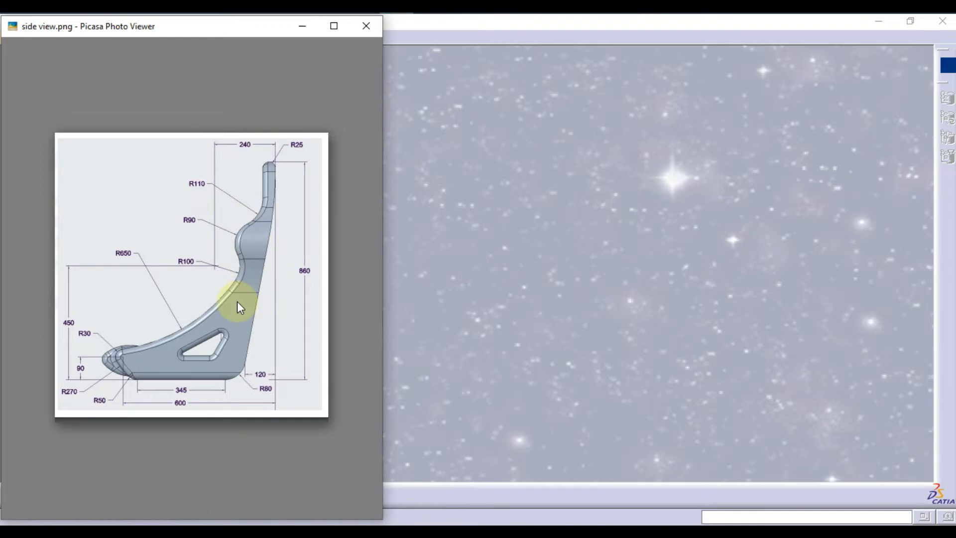
pyautogui.press('Left')
pyautogui.press('Left')
pyautogui.press('Left')
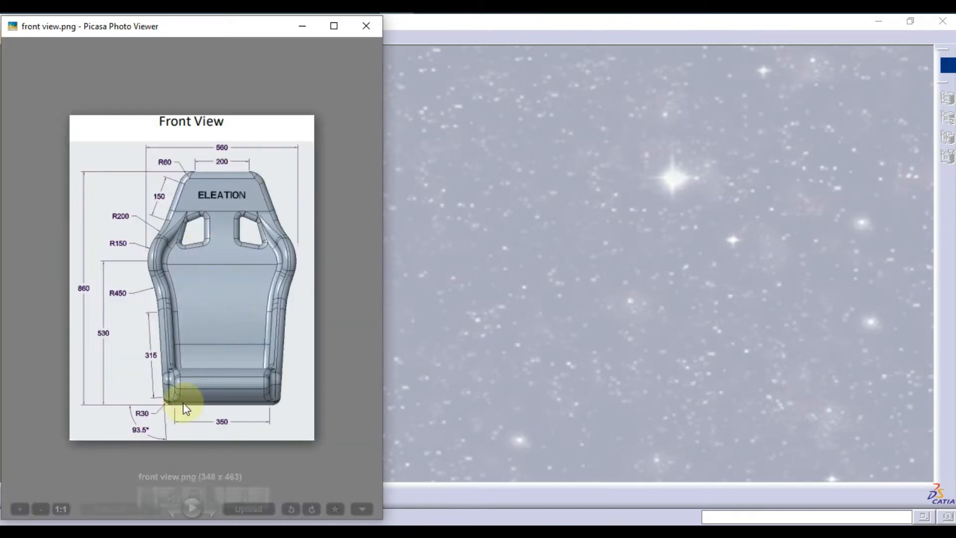
pyautogui.press('Right')
pyautogui.press('Right')
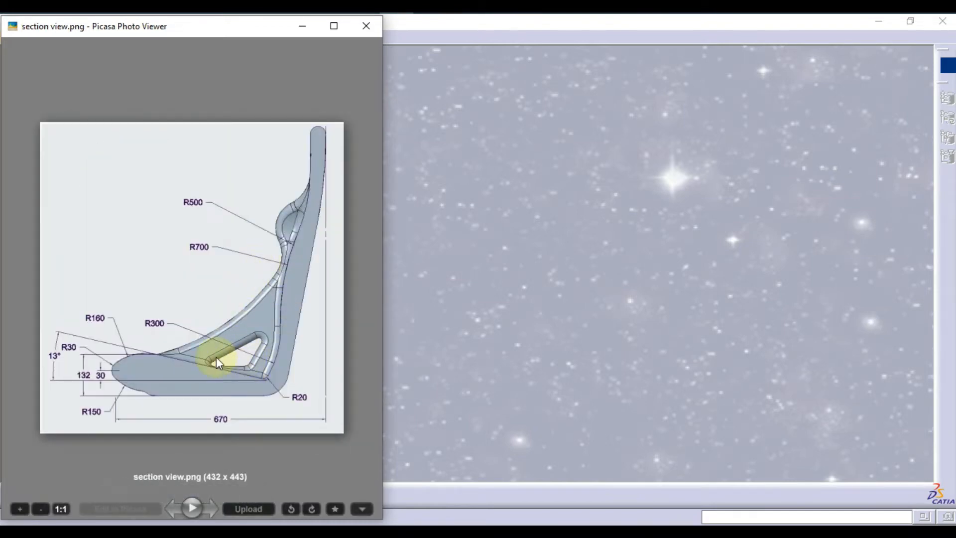
pyautogui.press('Left')
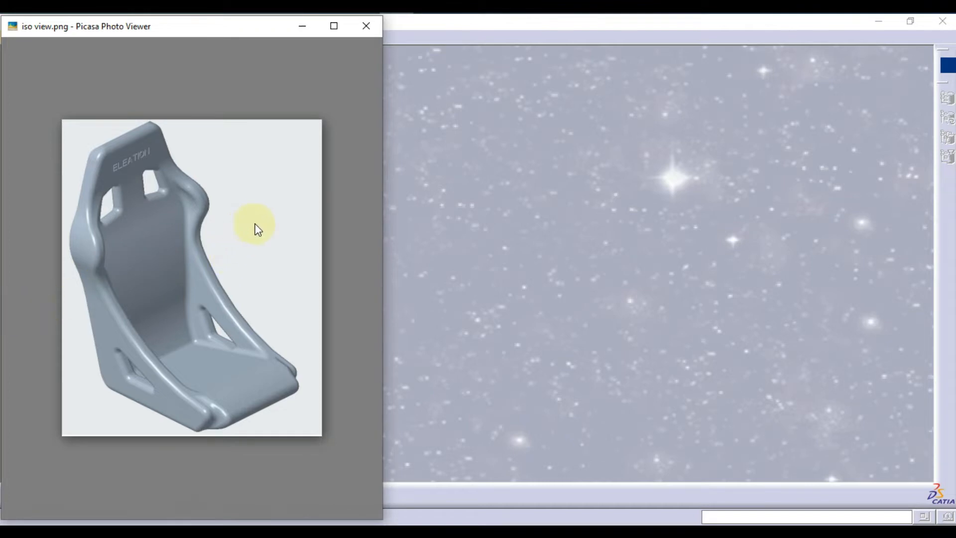
# Step: Switch to CATIA and create a new Part Design part named Part1 with hybrid design enabled
pyautogui.click(493, 141)
pyautogui.click(14, 37)
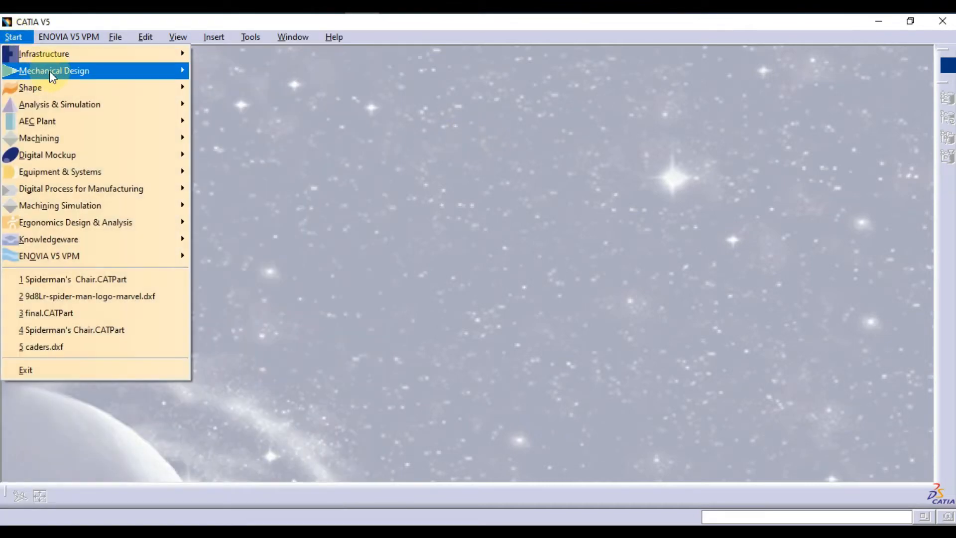
pyautogui.moveTo(152, 74)
pyautogui.click(229, 70)
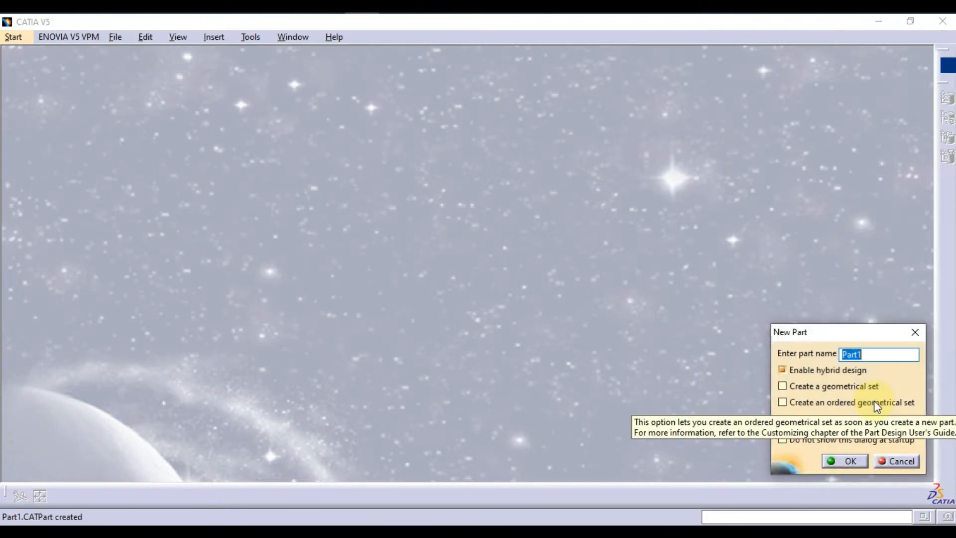
pyautogui.click(856, 454)
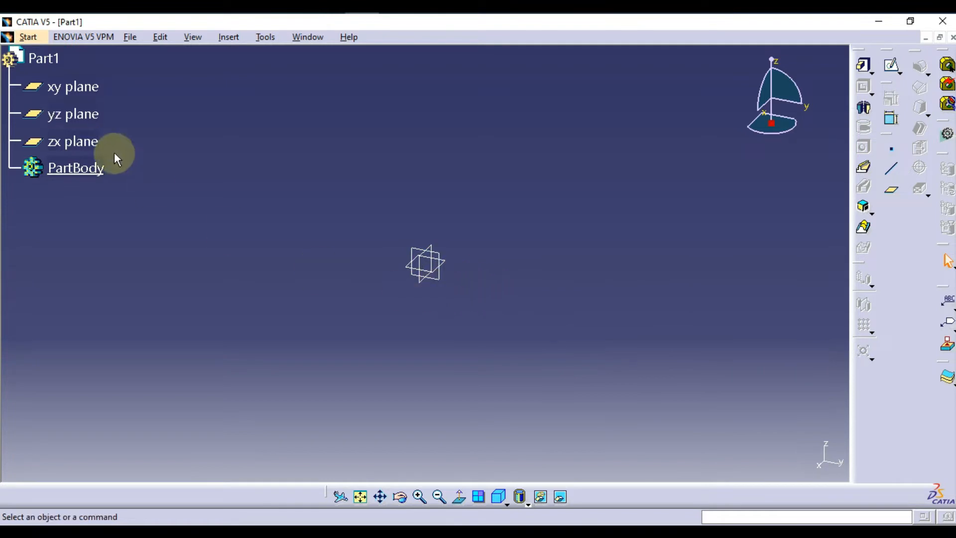
# Step: Open a new sketch on the yz plane
pyautogui.click(437, 273)
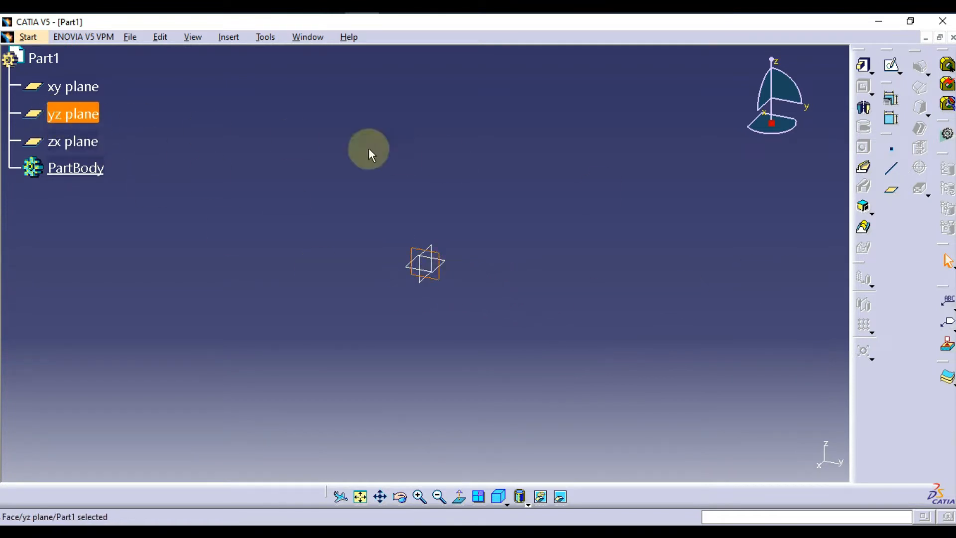
pyautogui.click(894, 67)
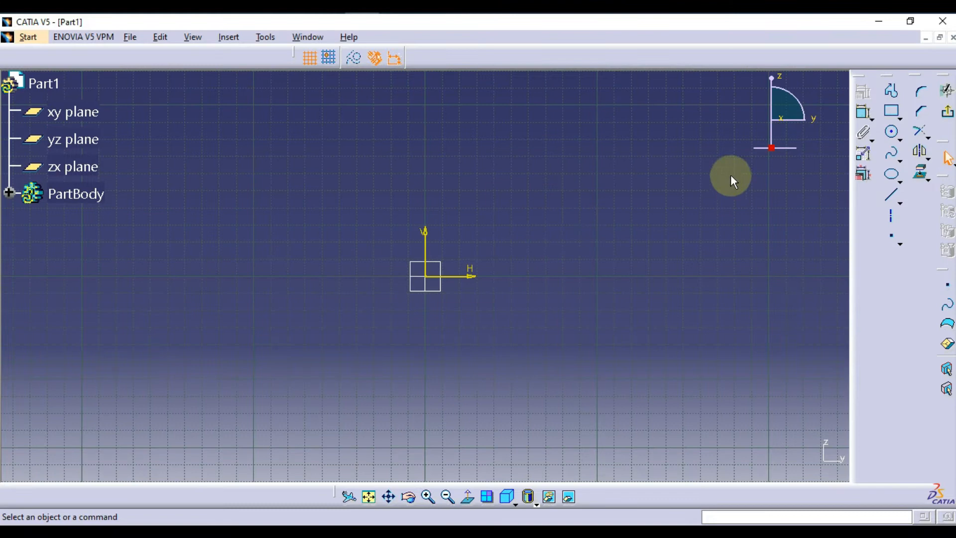
pyautogui.moveTo(707, 183)
pyautogui.mouseDown(button='middle')
pyautogui.moveTo(709, 230)
pyautogui.moveTo(719, 236)
pyautogui.mouseUp(button='middle')
# Step: Consult the seat's side view drawing and sketch a horizontal line about 151 mm long from the origin along the H axis
pyautogui.click(397, 7)
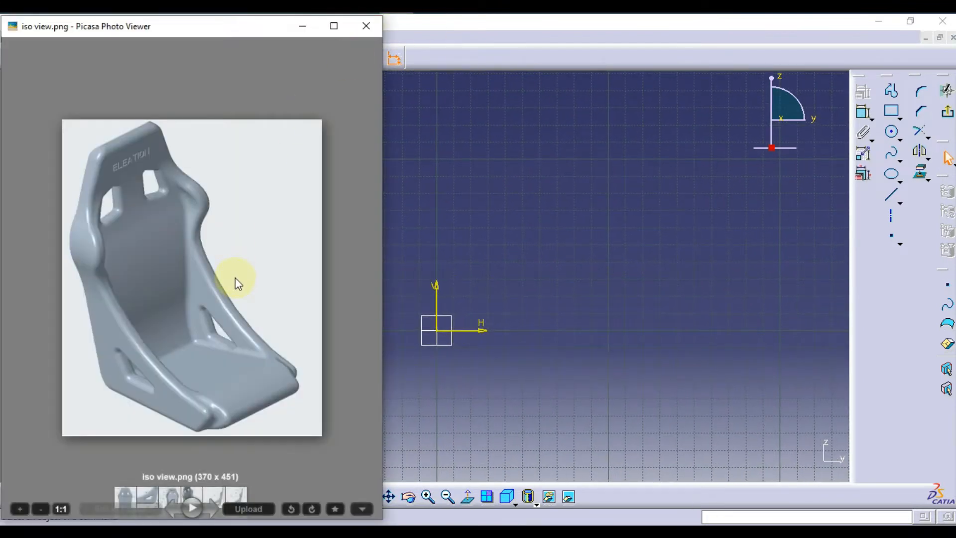
pyautogui.press('Right')
pyautogui.press('Right')
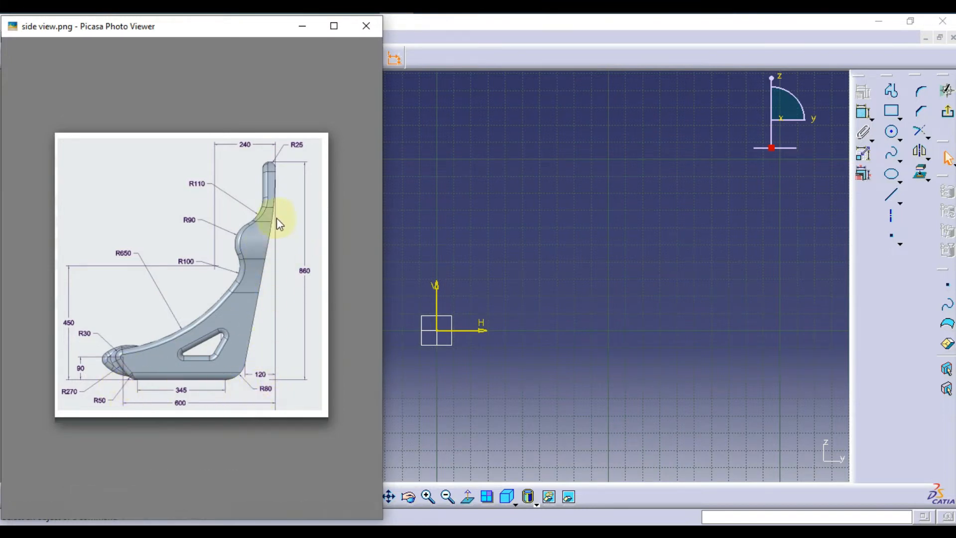
pyautogui.click(532, 269)
pyautogui.click(892, 194)
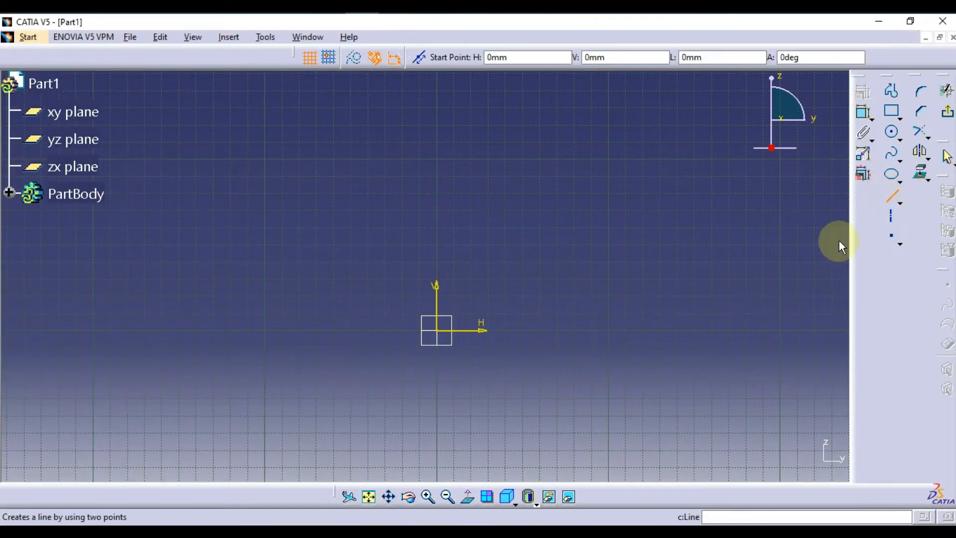
pyautogui.click(438, 331)
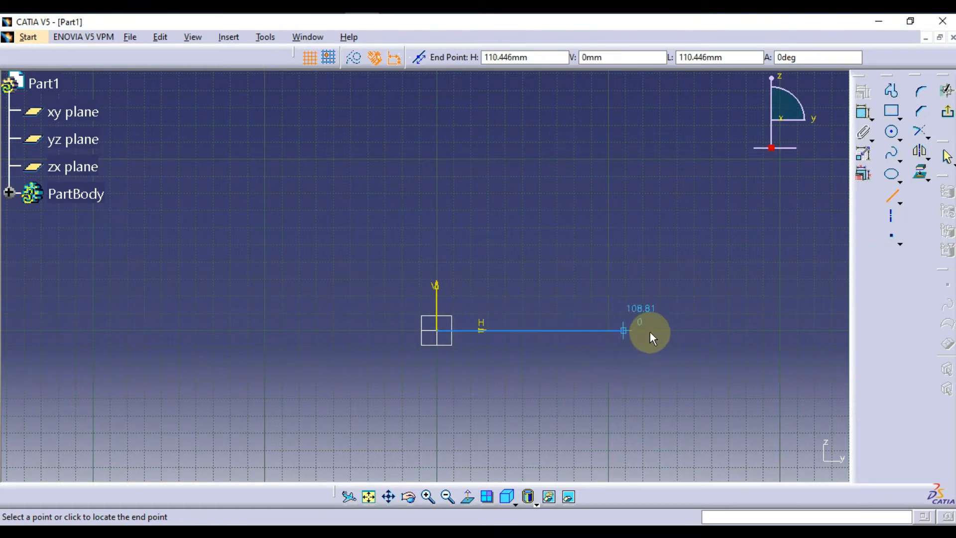
pyautogui.click(697, 330)
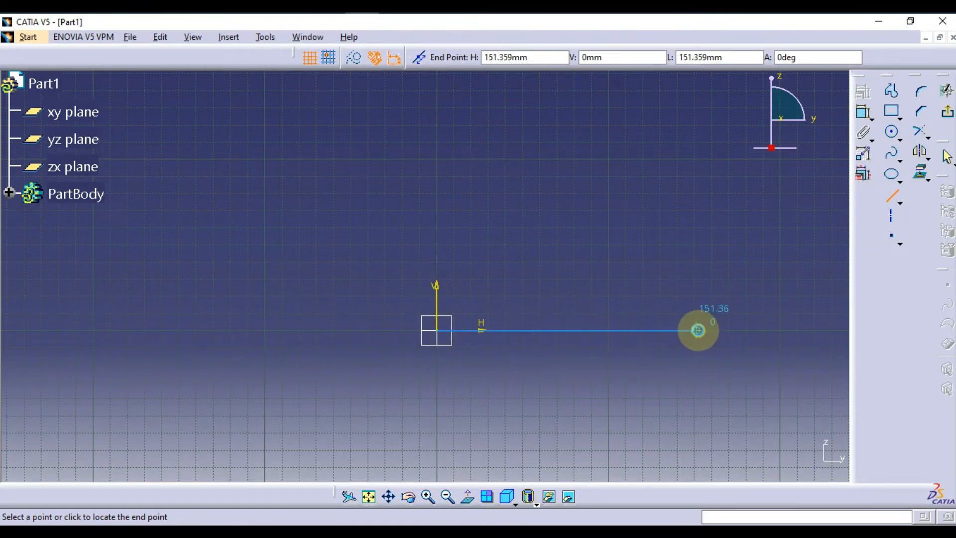
# Step: Dimension the horizontal base line and set its length to 345 mm
pyautogui.click(863, 114)
pyautogui.click(608, 330)
pyautogui.click(576, 391)
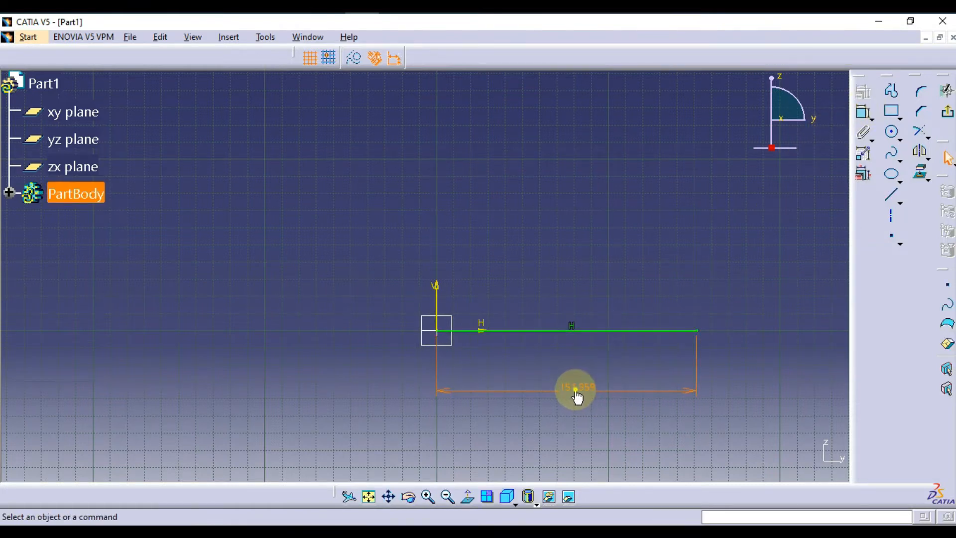
pyautogui.doubleClick(575, 390)
pyautogui.write('345')
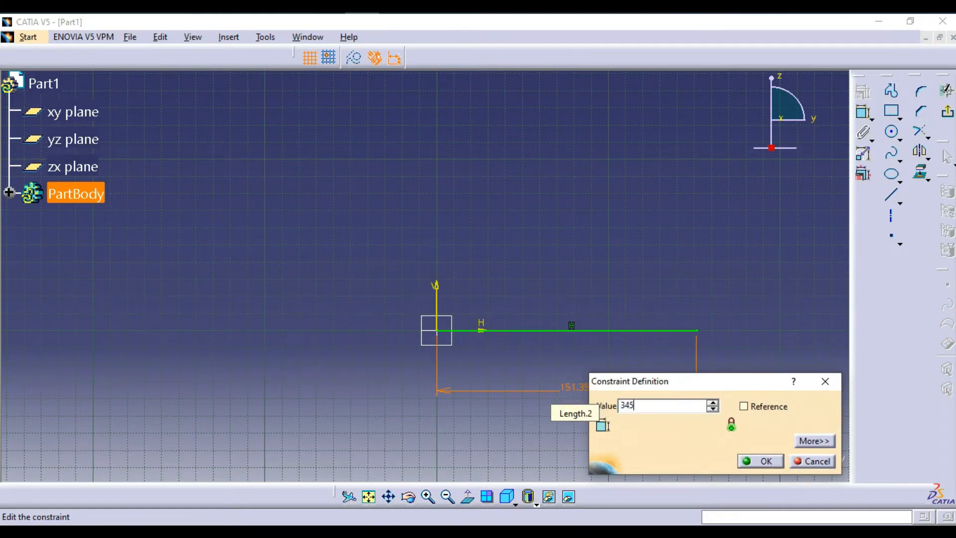
pyautogui.press('Return')
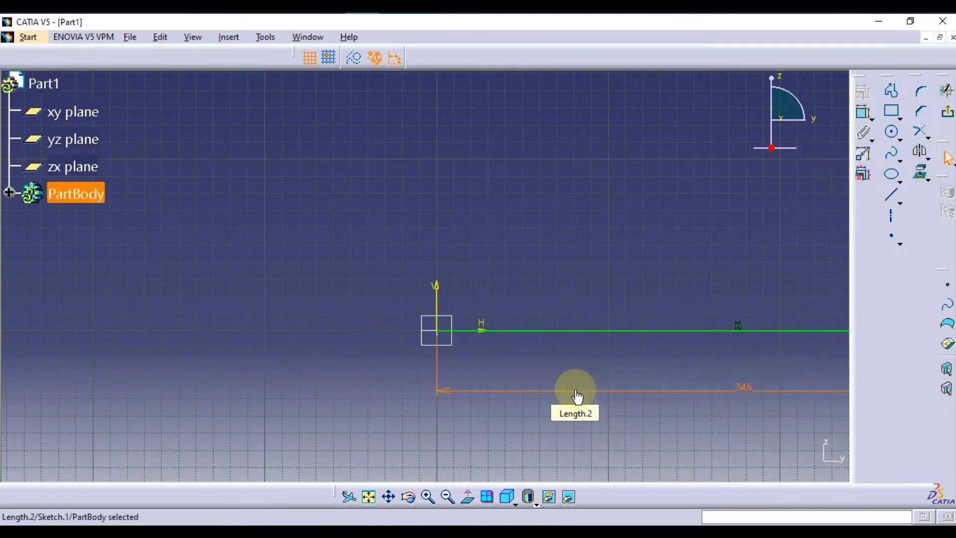
pyautogui.click(600, 281)
# Step: Draw a three-point arc with a radius of about 127 mm, curving up tangentially from the base line's free end
pyautogui.moveTo(601, 275)
pyautogui.mouseDown(button='middle')
pyautogui.moveTo(623, 327)
pyautogui.moveTo(520, 388)
pyautogui.mouseUp(button='middle')
pyautogui.click(898, 138)
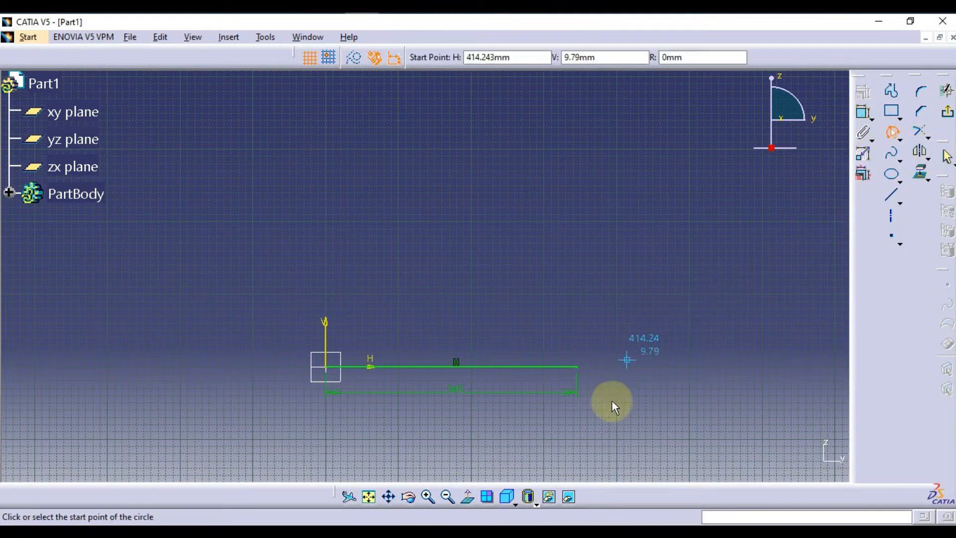
pyautogui.click(577, 367)
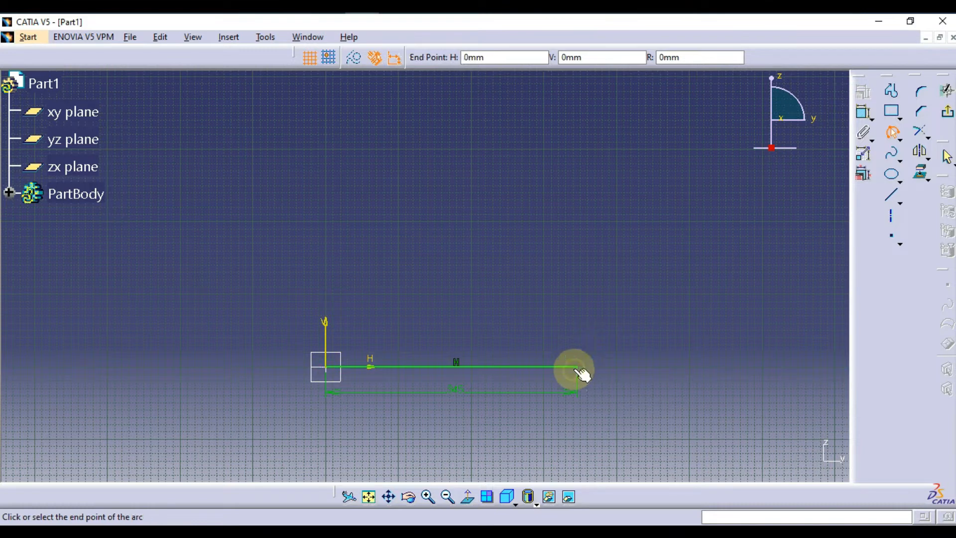
pyautogui.click(668, 272)
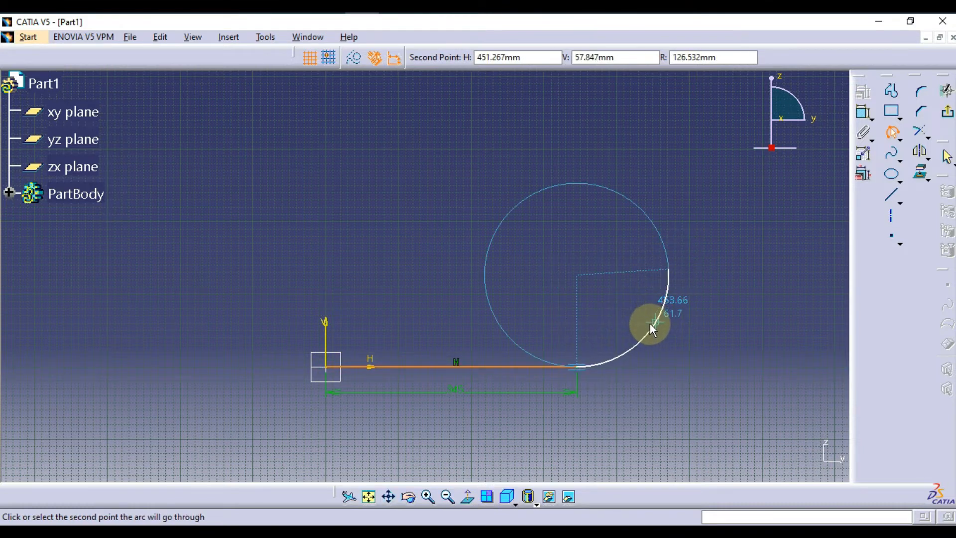
pyautogui.click(650, 324)
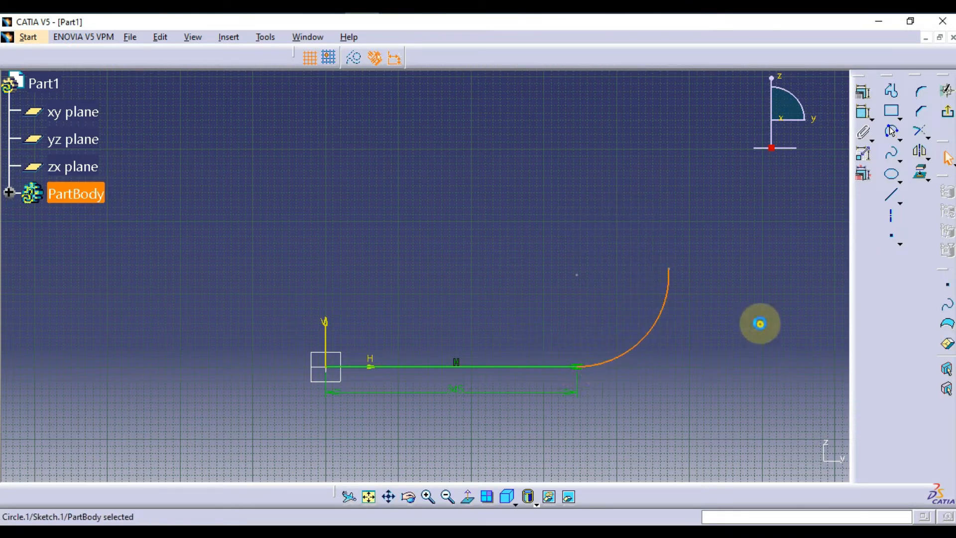
pyautogui.click(757, 322)
# Step: Draw a line upward from the arc's upper end and move its top endpoint outward so it leans away from the origin
pyautogui.click(900, 194)
pyautogui.click(892, 196)
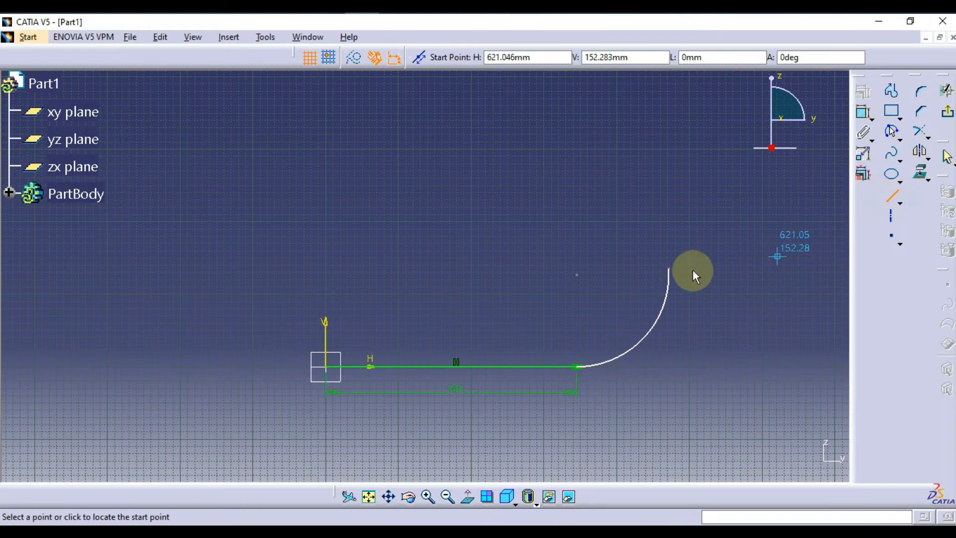
pyautogui.click(672, 258)
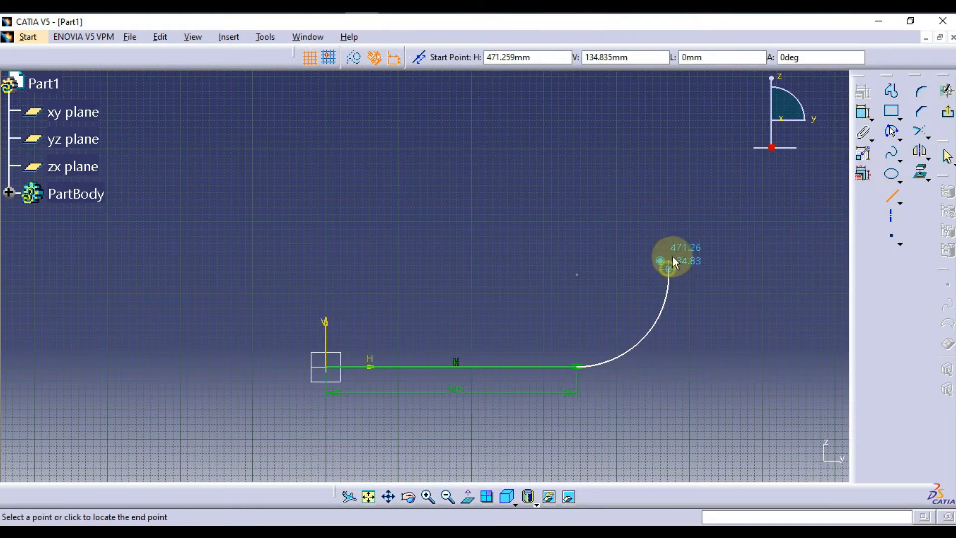
pyautogui.click(659, 117)
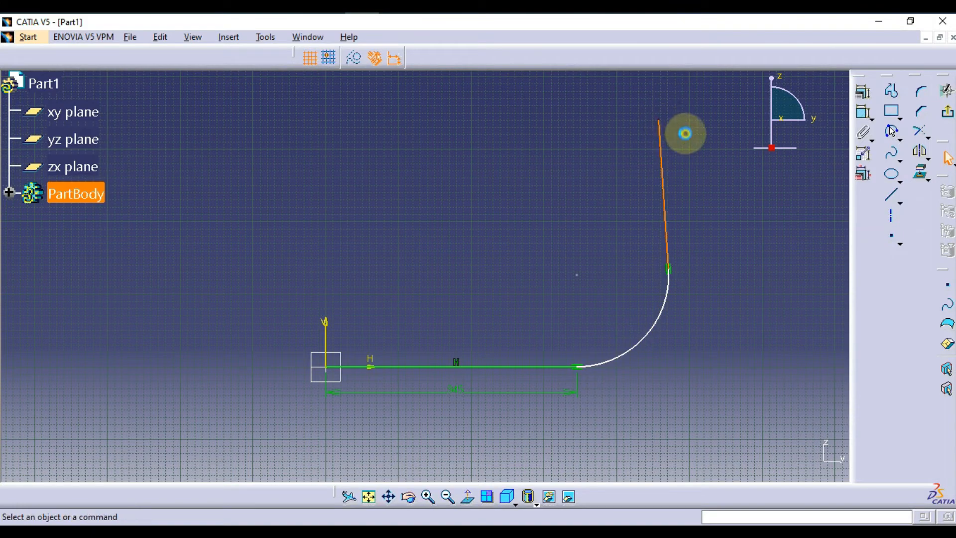
pyautogui.moveTo(659, 118); pyautogui.dragTo(695, 127)
# Step: Draw a shallow three-point arc with a radius of about 586 mm, continuing upward from the leaning line's top endpoint
pyautogui.moveTo(706, 182); pyautogui.dragTo(669, 223, button='middle')
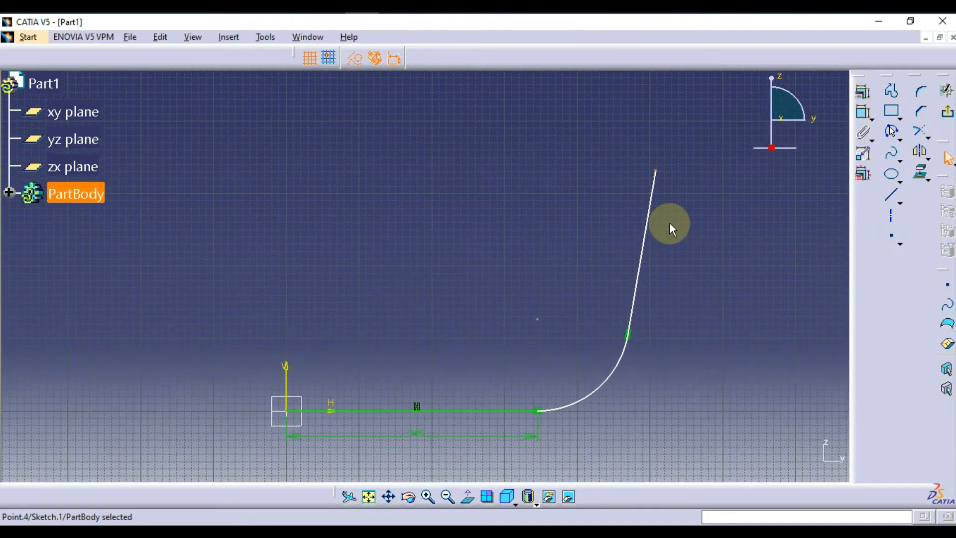
pyautogui.moveTo(740, 276)
pyautogui.mouseDown(button='middle')
pyautogui.moveTo(762, 239)
pyautogui.moveTo(751, 299)
pyautogui.mouseUp(button='middle')
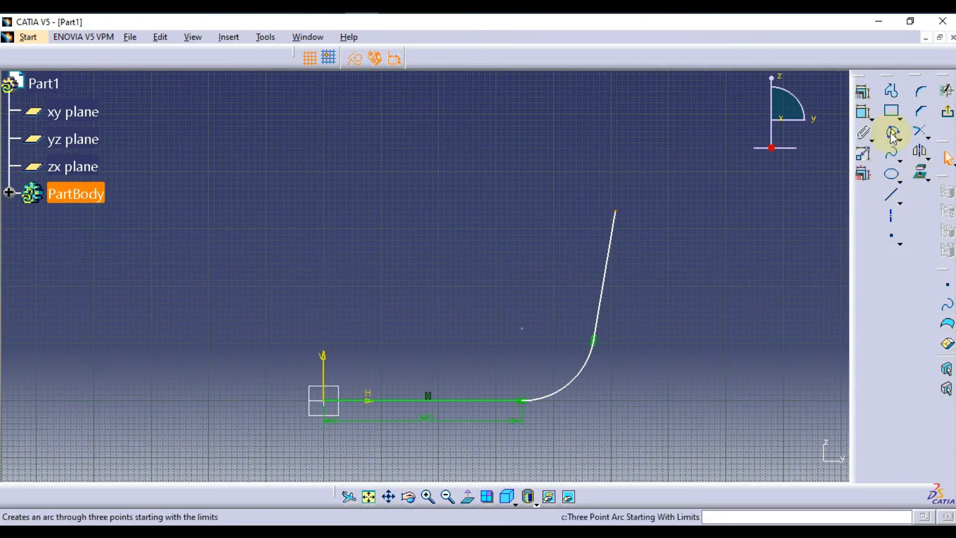
pyautogui.click(892, 132)
pyautogui.click(616, 212)
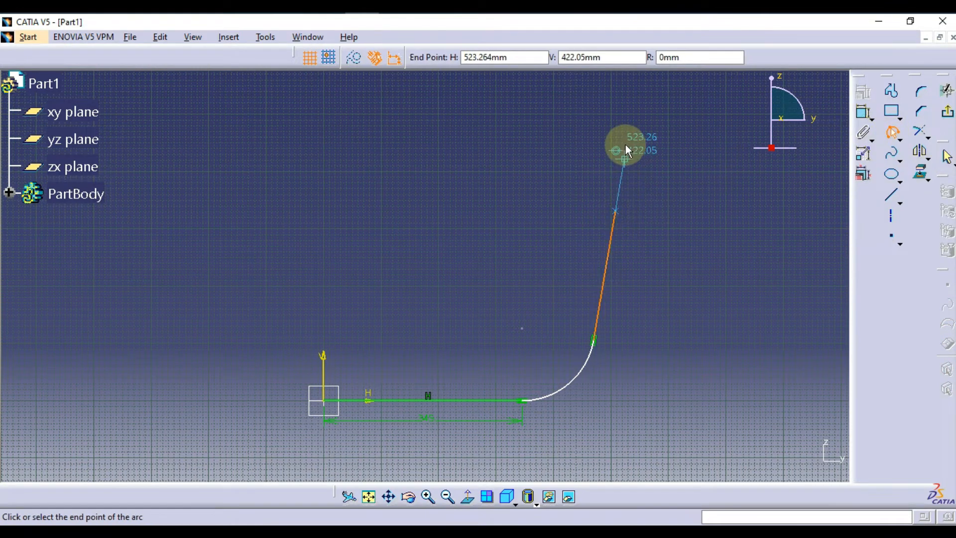
pyautogui.click(620, 130)
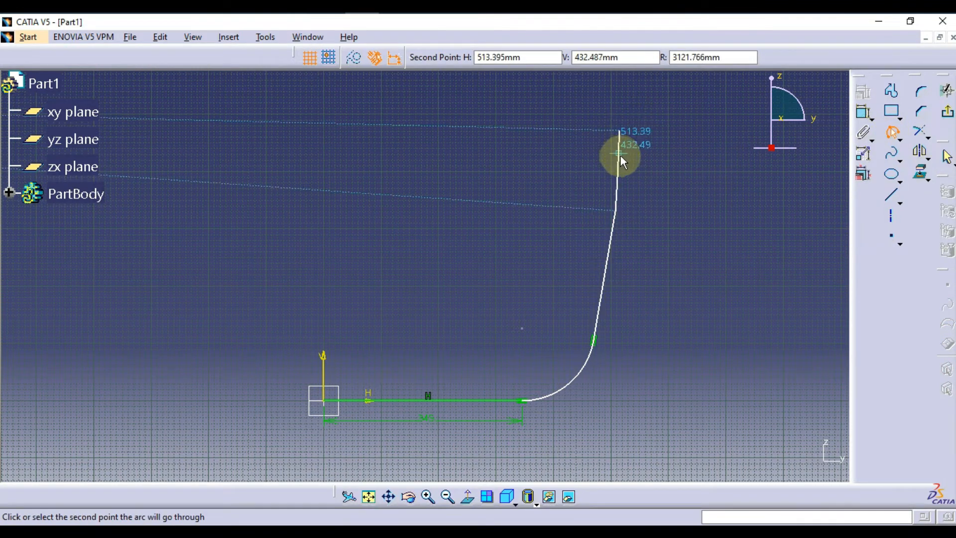
pyautogui.click(623, 157)
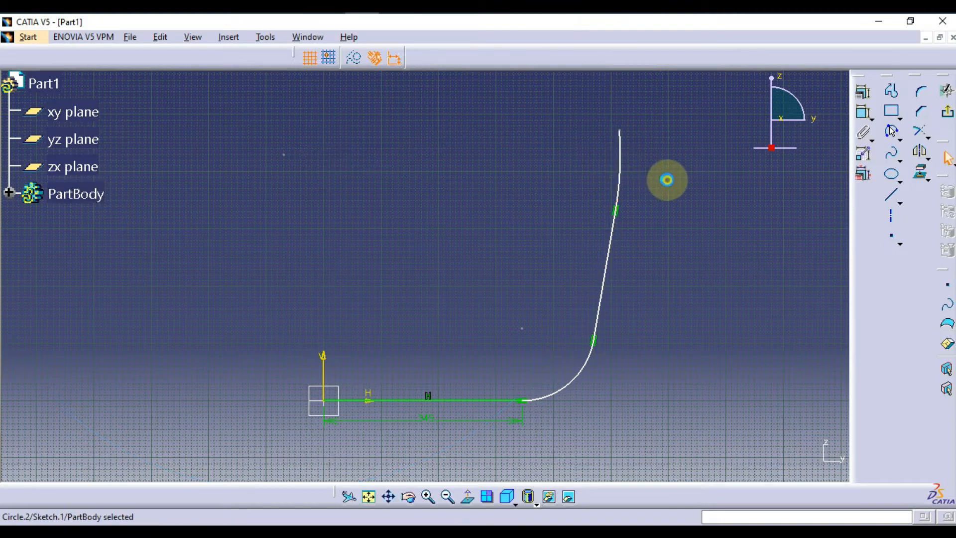
# Step: Draw a line about 163 mm long upward from the shallow arc's upper end and constrain it to be vertical
pyautogui.moveTo(667, 180); pyautogui.dragTo(728, 247, button='middle')
pyautogui.click(894, 193)
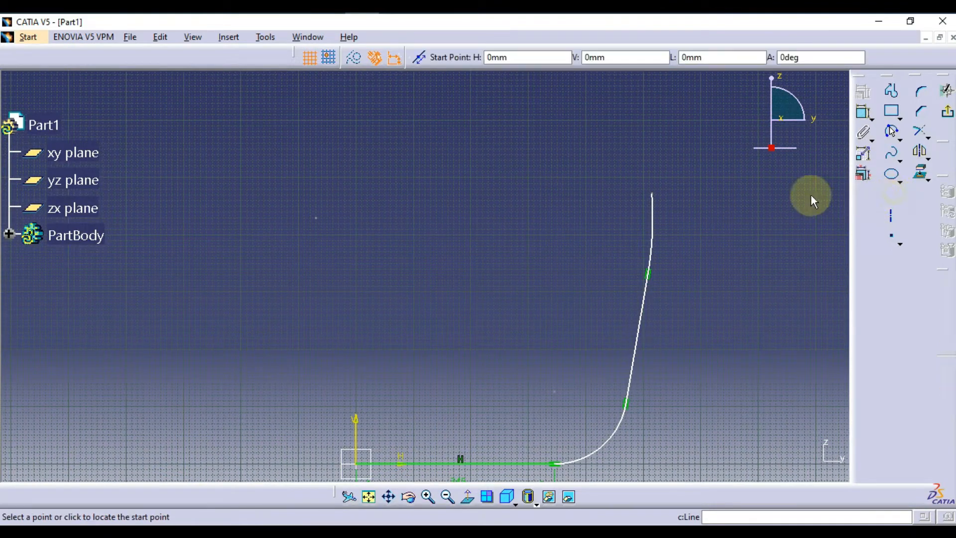
pyautogui.click(649, 194)
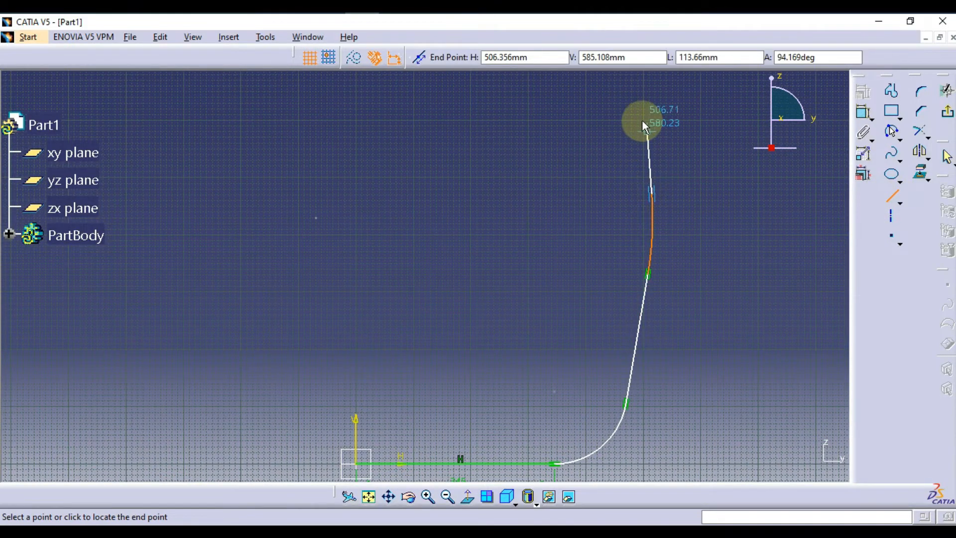
pyautogui.click(642, 99)
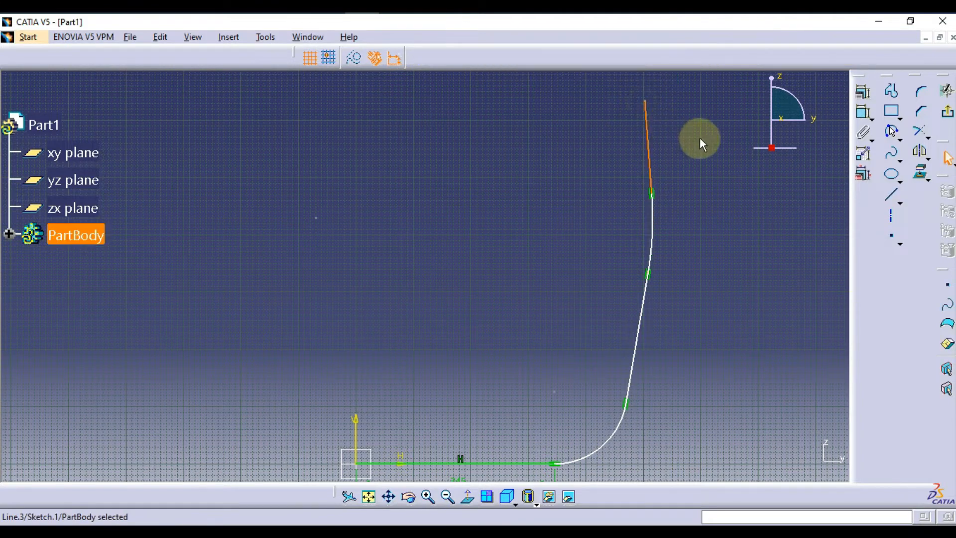
pyautogui.moveTo(697, 141); pyautogui.dragTo(717, 135, button='middle')
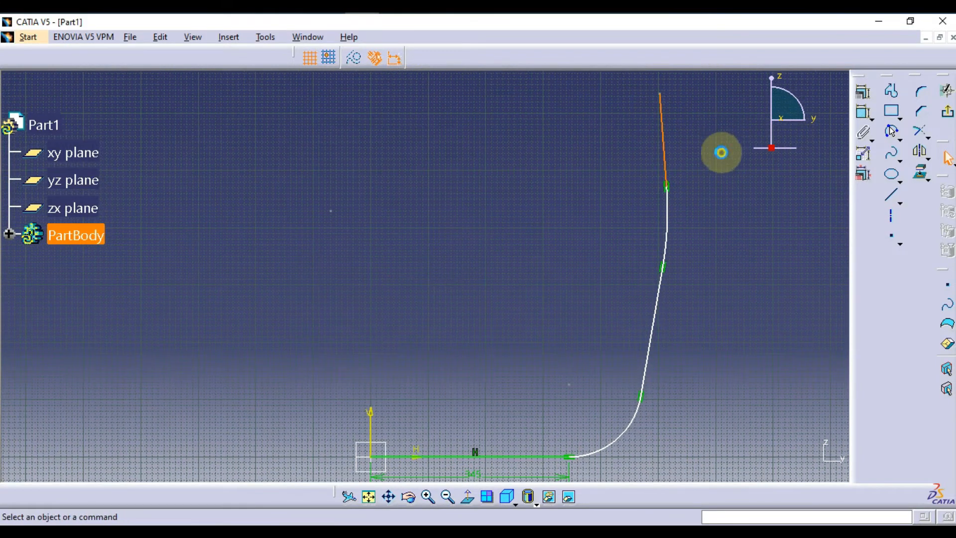
pyautogui.click(665, 136)
pyautogui.click(854, 93)
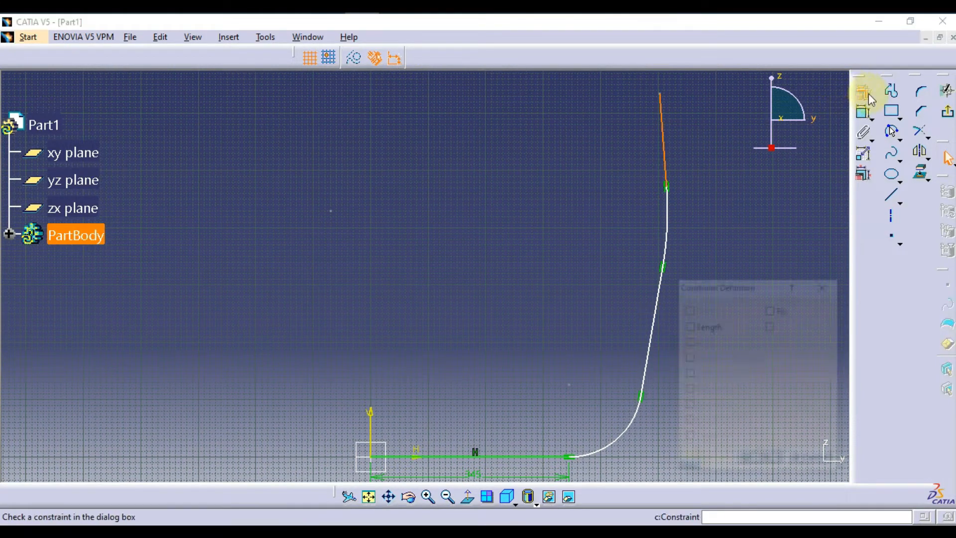
pyautogui.click(791, 424)
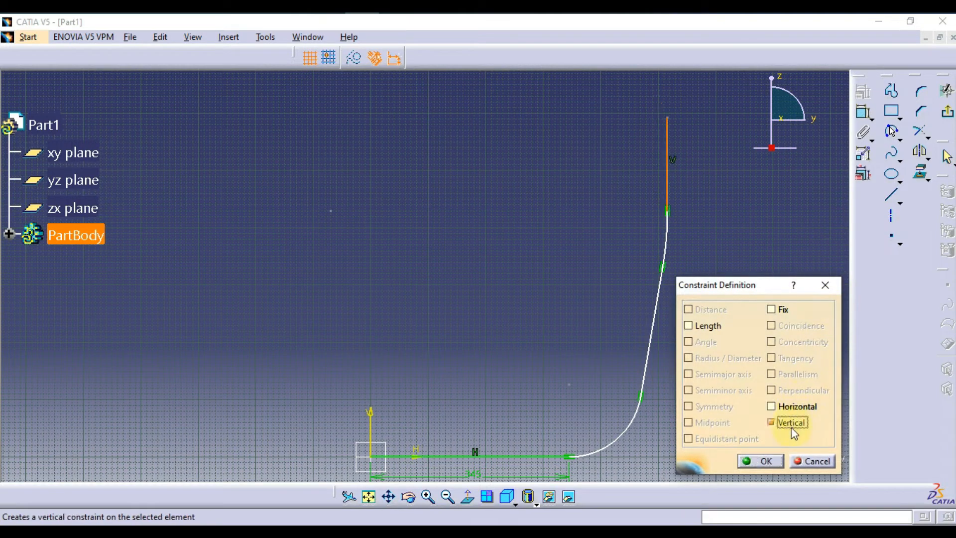
pyautogui.click(761, 461)
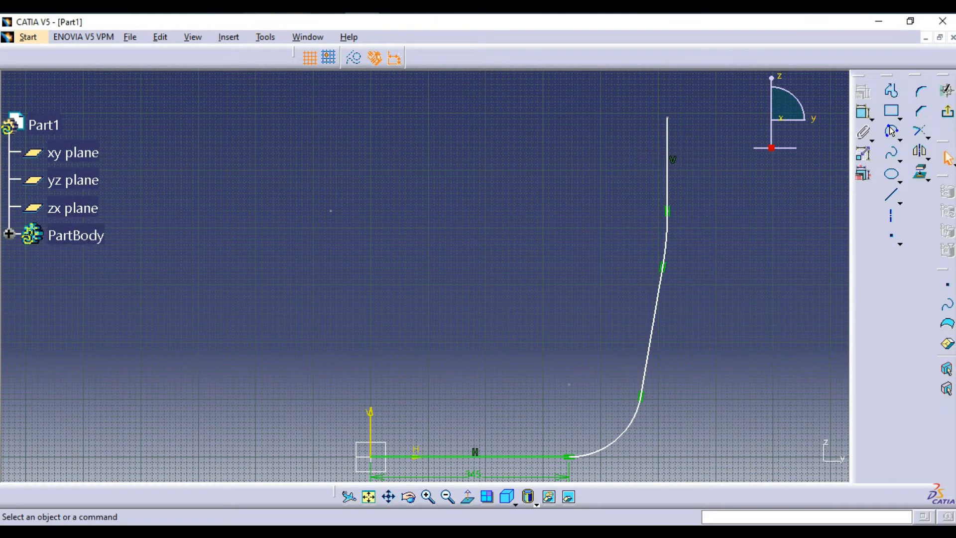
# Step: Consult the headrest area of the side view drawing and cap the vertical line with a three-point arc of about 33 mm radius, curving toward the seat front
pyautogui.click(394, 1)
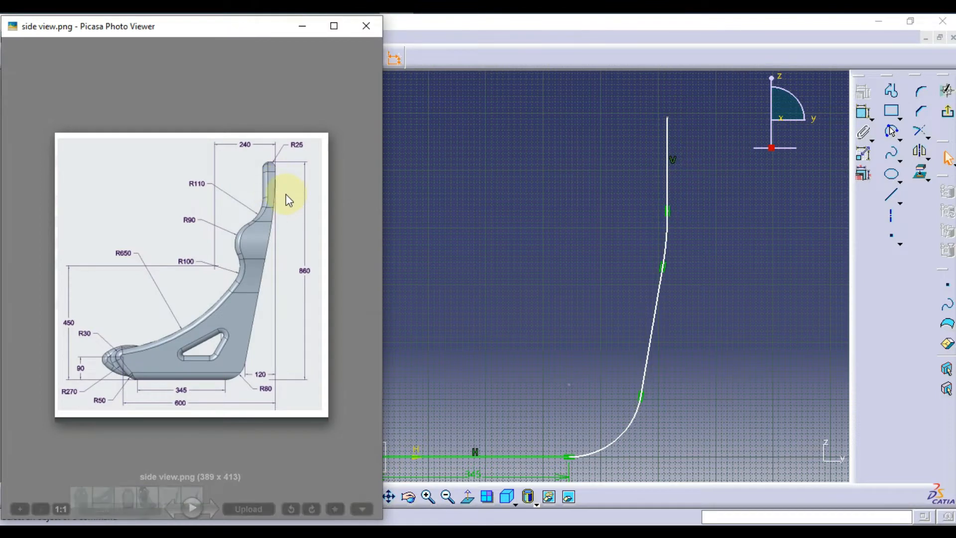
pyautogui.press('Left')
pyautogui.press('Right')
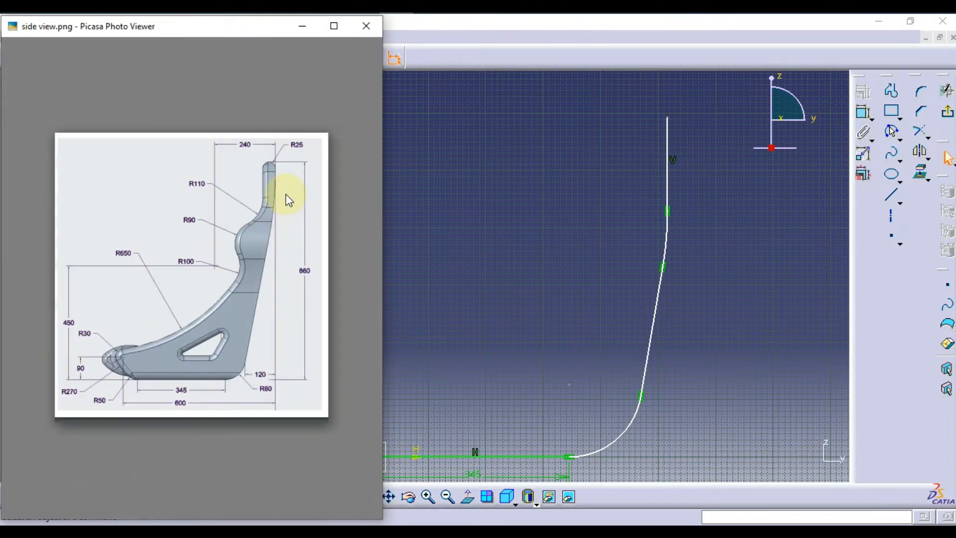
pyautogui.scroll(2, 282, 174)
pyautogui.scroll(3, 282, 174)
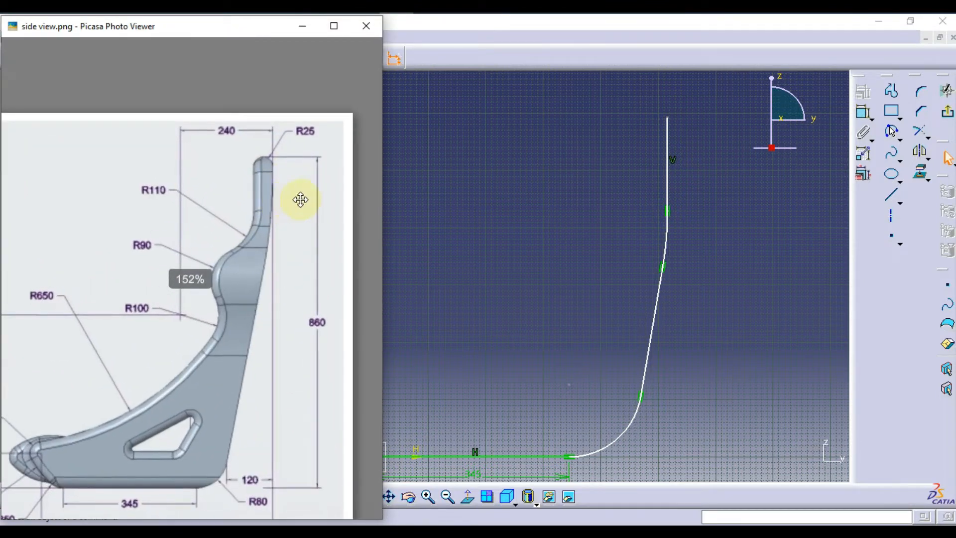
pyautogui.moveTo(280, 227); pyautogui.dragTo(305, 192)
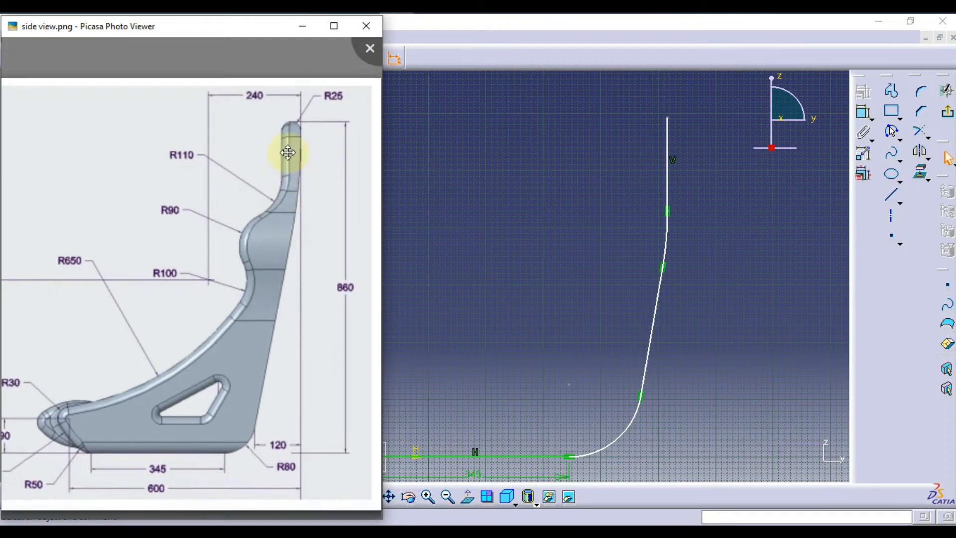
pyautogui.click(588, 190)
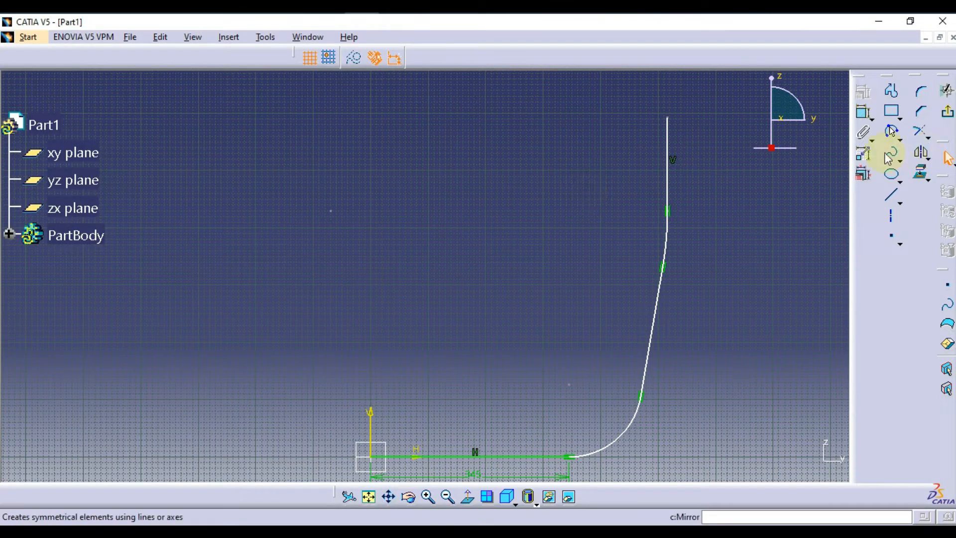
pyautogui.click(891, 132)
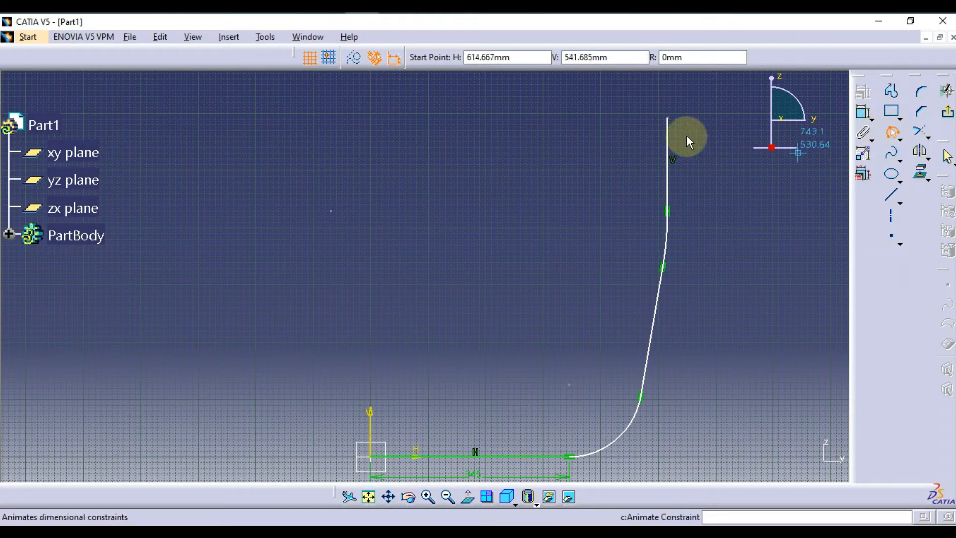
pyautogui.click(668, 118)
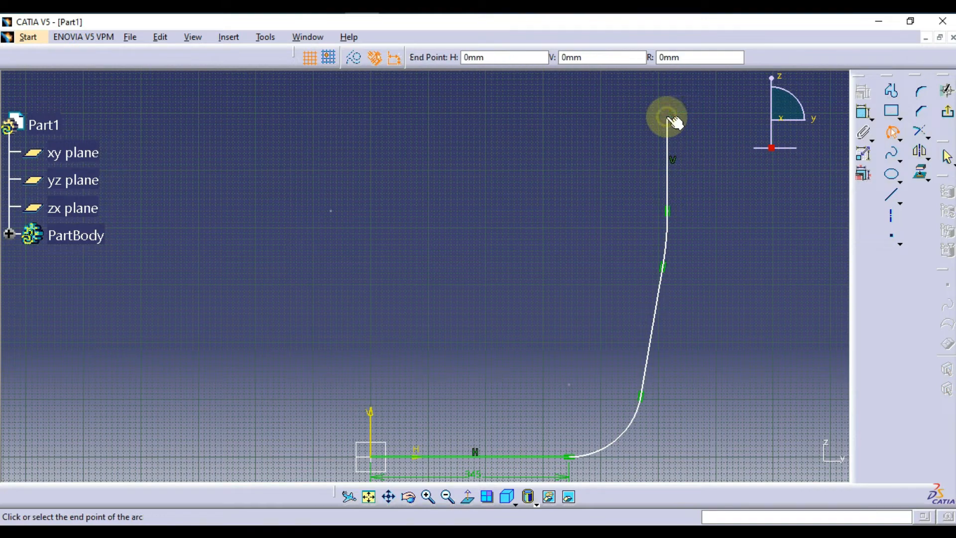
pyautogui.click(631, 118)
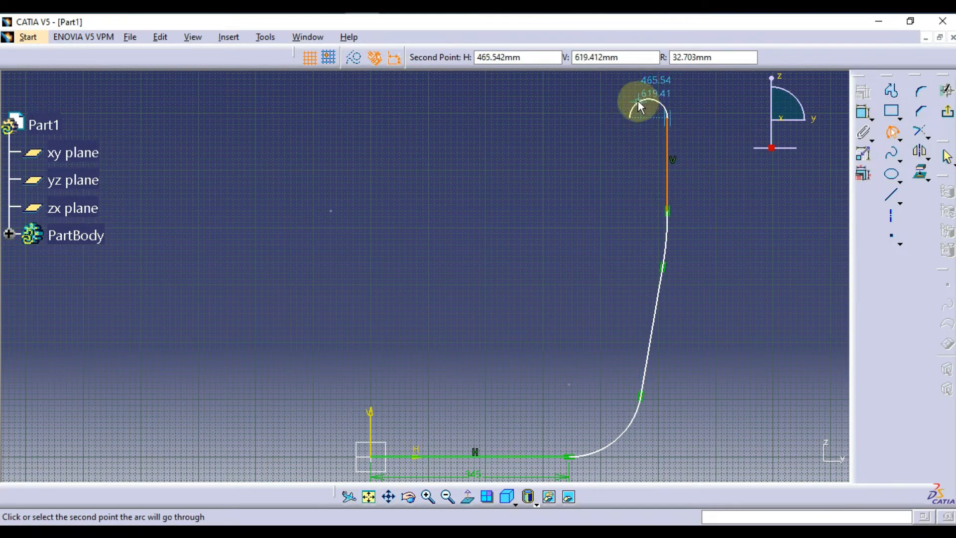
pyautogui.click(640, 105)
# Step: Draw a line about 131 mm long straight down from the free end of the top arc
pyautogui.click(892, 195)
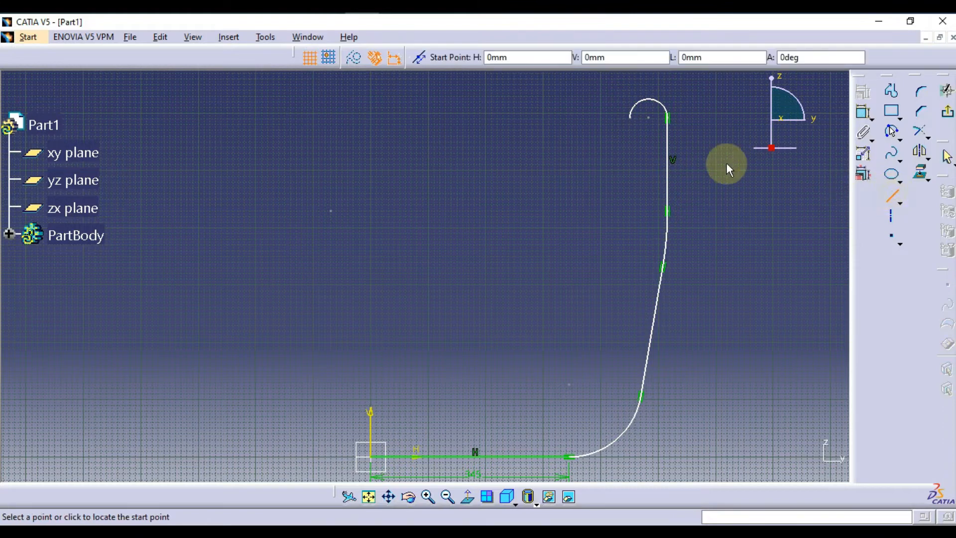
pyautogui.click(631, 117)
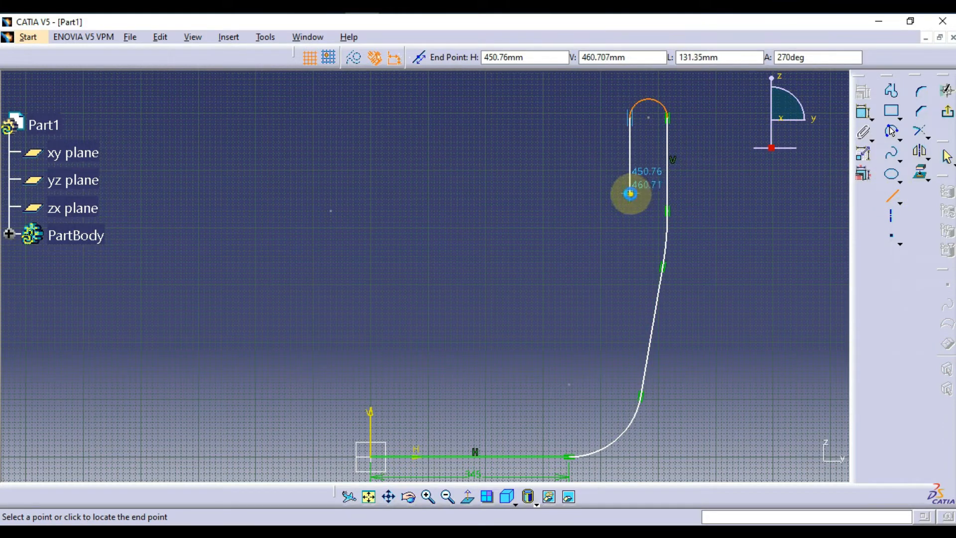
pyautogui.click(630, 193)
pyautogui.click(703, 196)
# Step: Dimension the radius of the lower corner arc and the radius of the arc capping the backrest
pyautogui.moveTo(704, 196); pyautogui.dragTo(714, 245, button='middle')
pyautogui.moveTo(723, 206); pyautogui.dragTo(748, 154, button='middle')
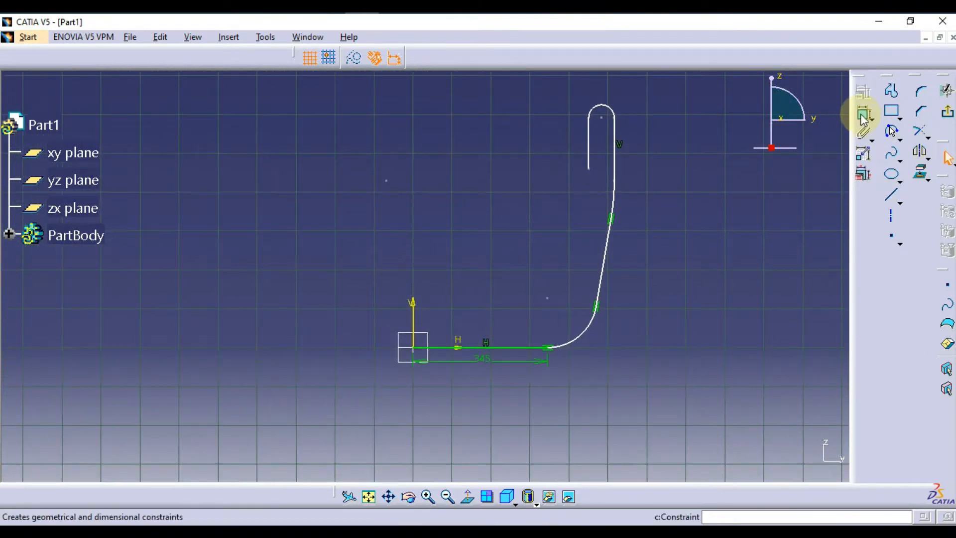
pyautogui.click(576, 331)
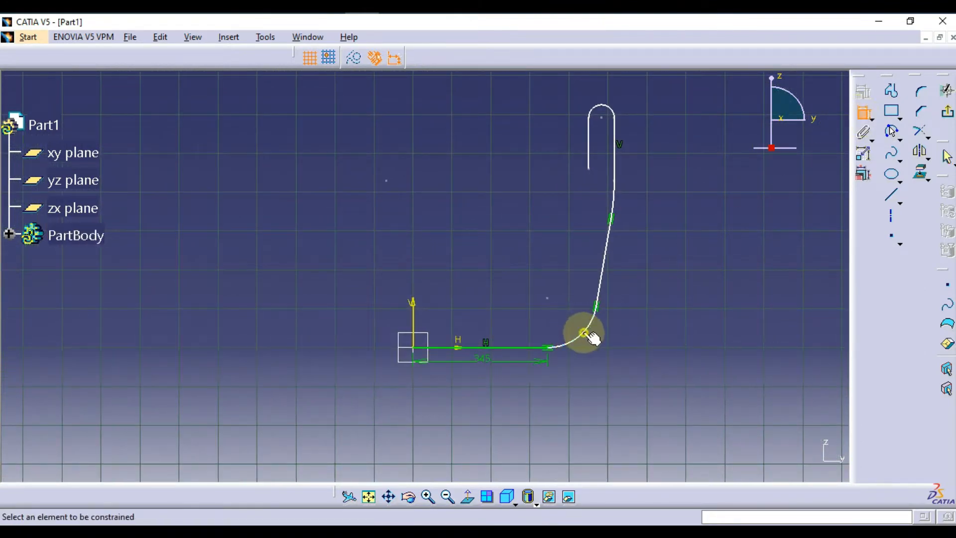
pyautogui.click(622, 366)
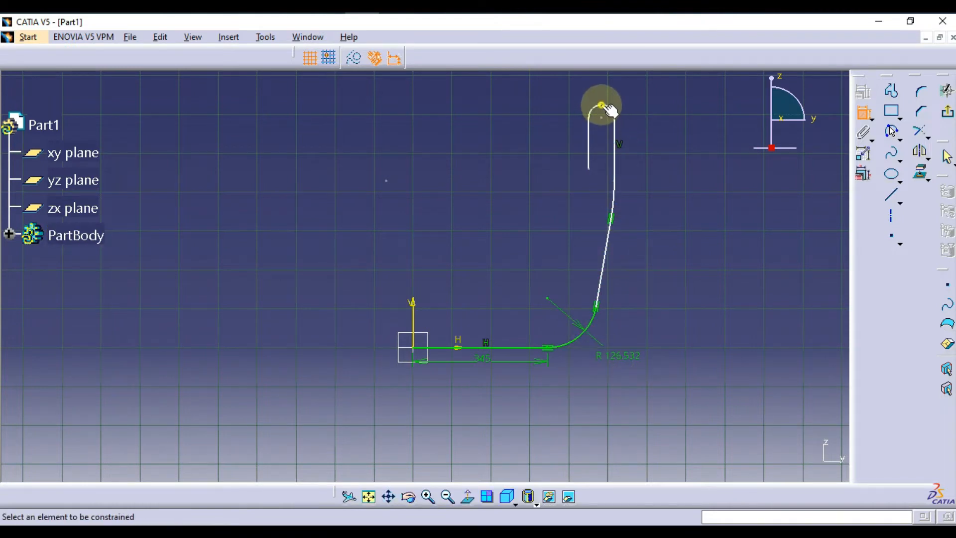
pyautogui.click(601, 106)
pyautogui.click(639, 86)
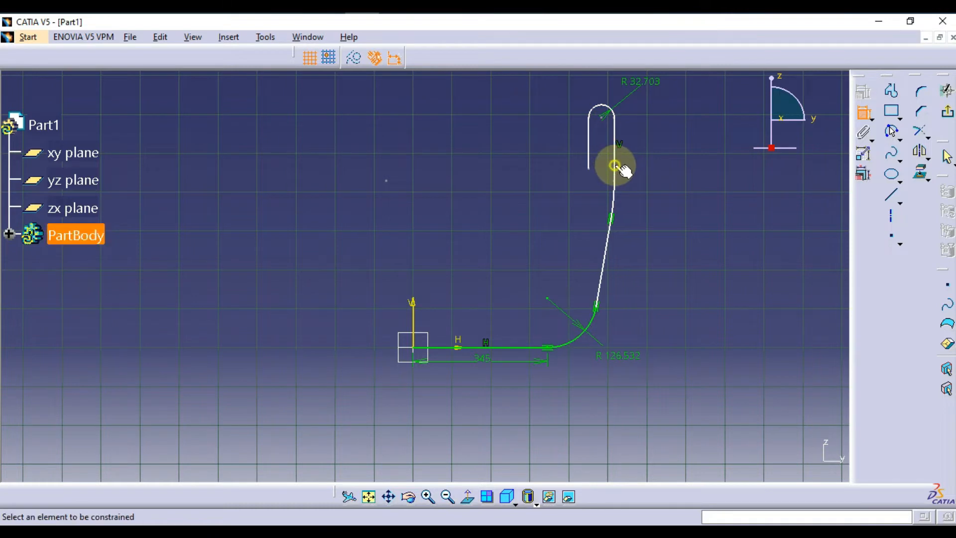
# Step: Dimension the horizontal distance between the rear vertical line and the lower corner arc's upper endpoint
pyautogui.click(615, 166)
pyautogui.click(599, 306)
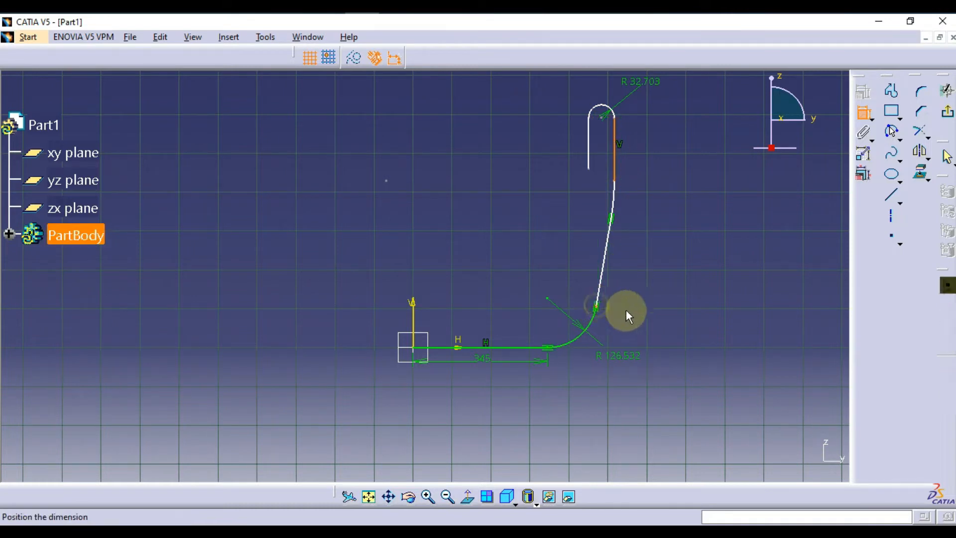
pyautogui.click(689, 322)
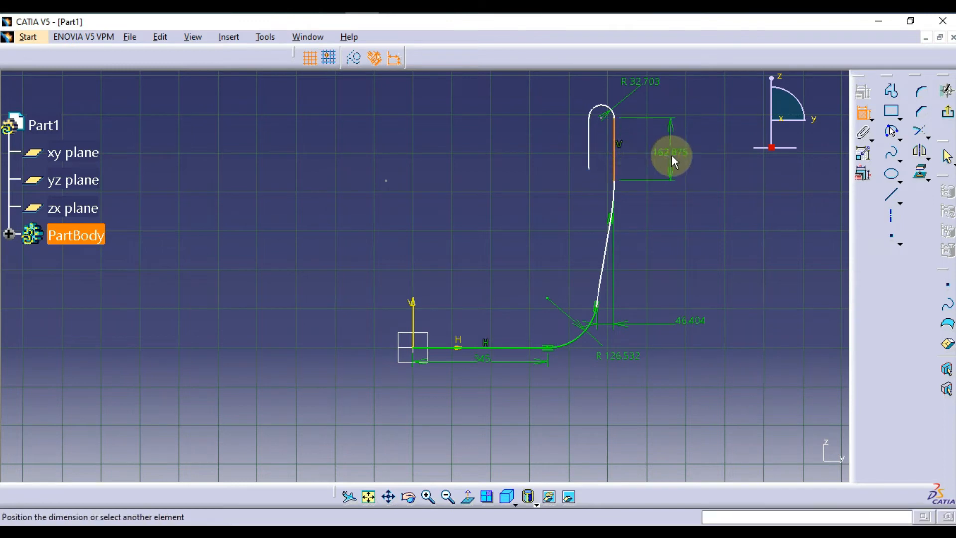
# Step: Dimension the rear vertical line's length and the radius of the shallow arc beneath it
pyautogui.click(671, 156)
pyautogui.click(614, 205)
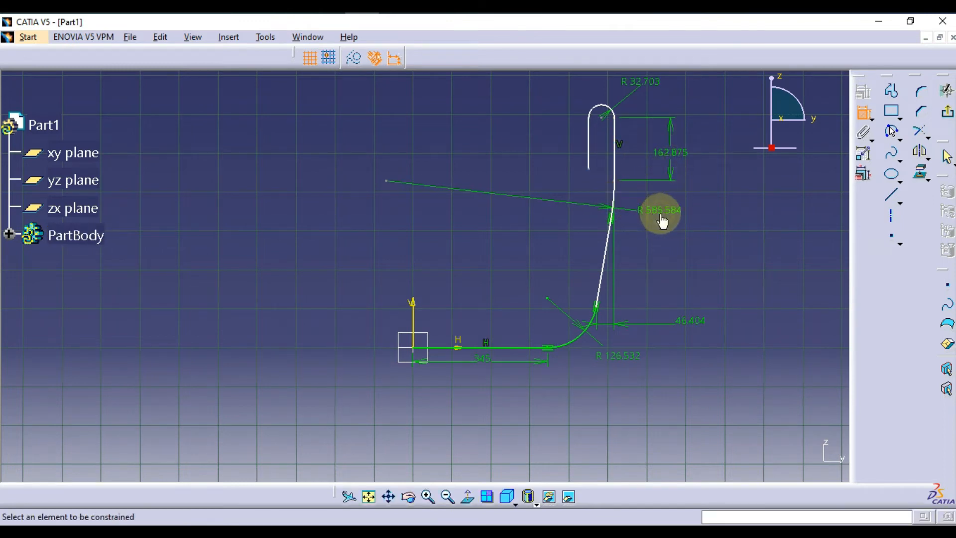
pyautogui.click(661, 220)
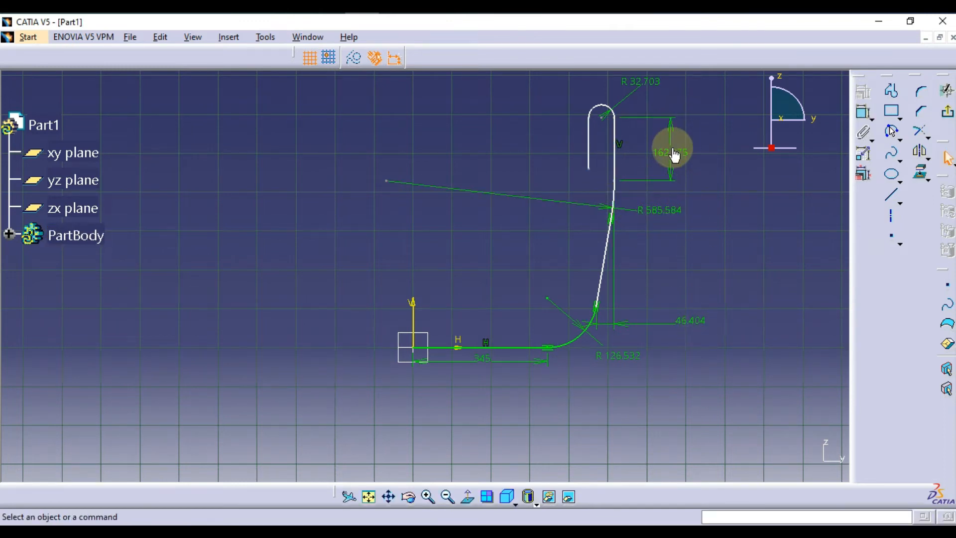
# Step: Consult the side view drawing and set the lower corner arc's radius to 80 mm
pyautogui.click(403, 10)
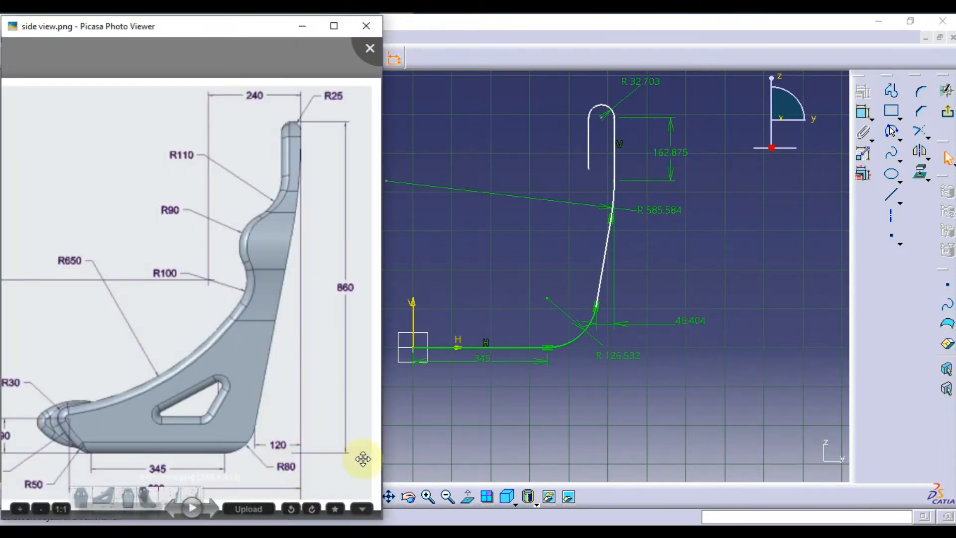
pyautogui.click(615, 362)
pyautogui.doubleClick(617, 356)
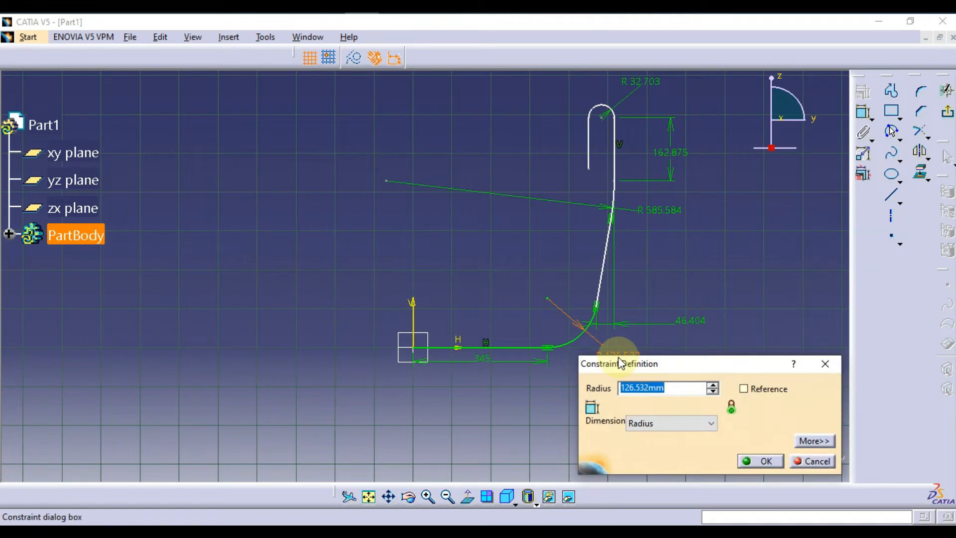
pyautogui.write('80')
pyautogui.press('Return')
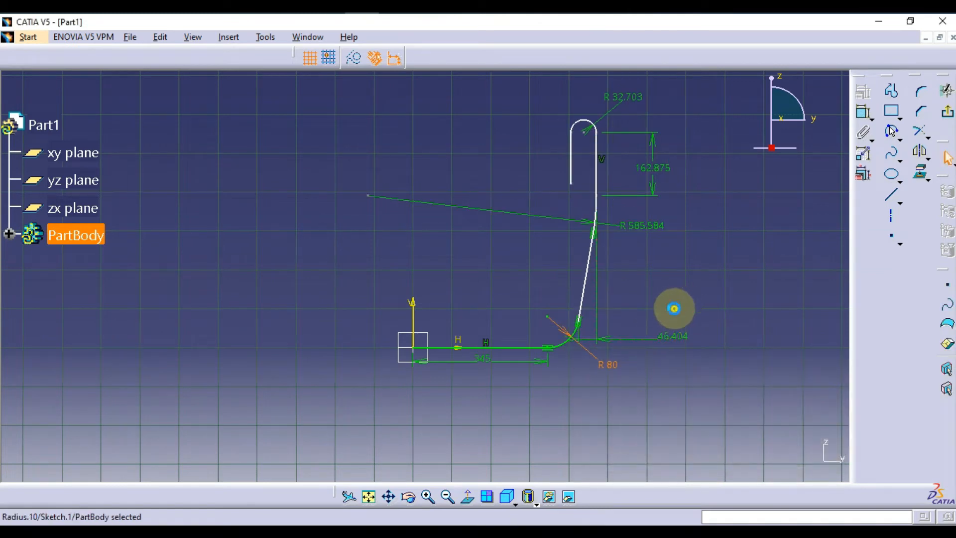
# Step: Set the horizontal distance between the lower corner arc's upper endpoint and the rear vertical line to 120 mm
pyautogui.doubleClick(673, 336)
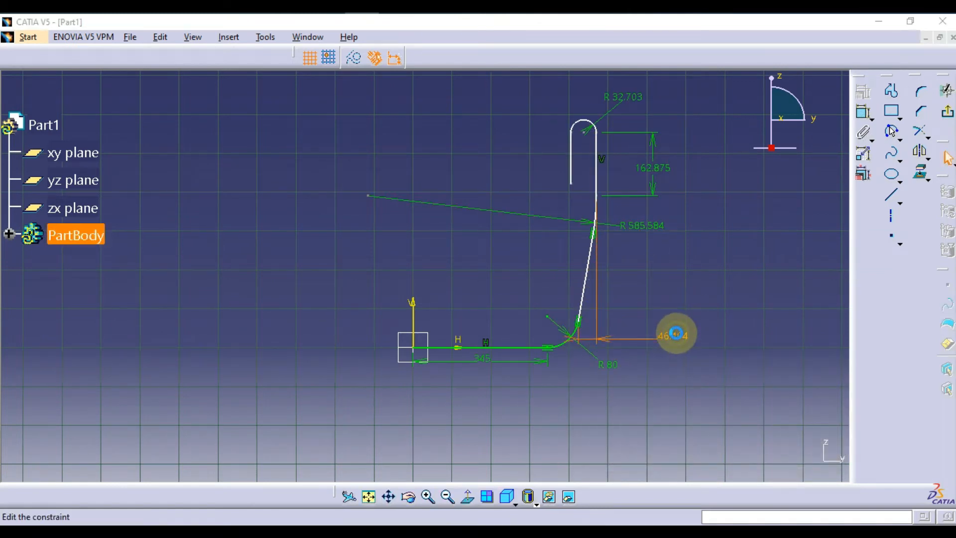
pyautogui.write('120')
pyautogui.press('Return')
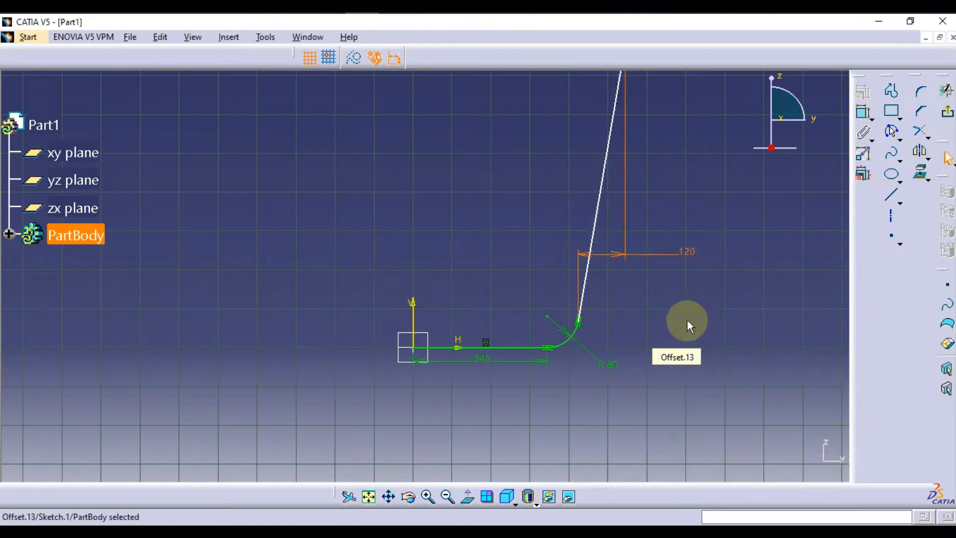
# Step: Dimension the overall vertical height between the rounded top arc and the horizontal base line
pyautogui.moveTo(691, 302)
pyautogui.mouseDown(button='middle')
pyautogui.moveTo(679, 280)
pyautogui.moveTo(684, 342)
pyautogui.moveTo(647, 314)
pyautogui.moveTo(647, 271)
pyautogui.moveTo(608, 271)
pyautogui.mouseUp(button='middle')
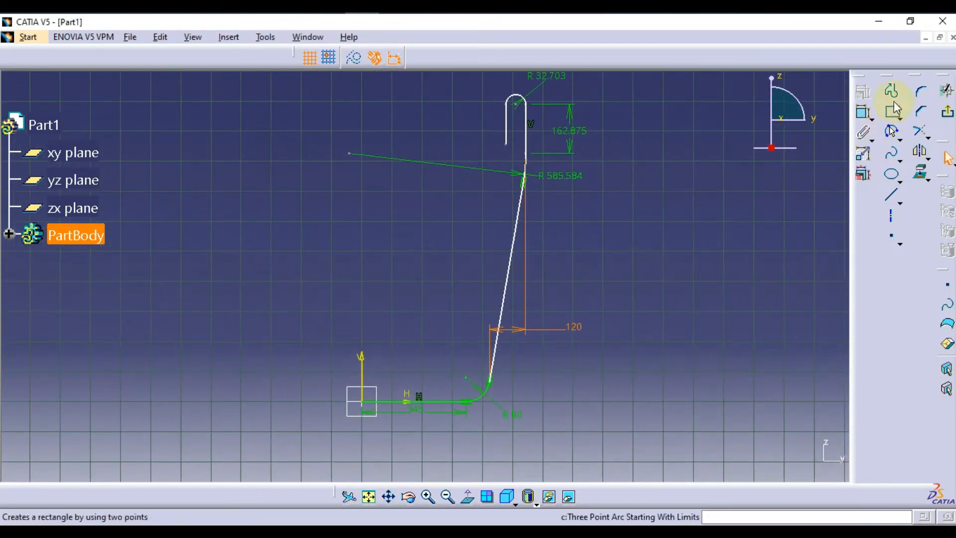
pyautogui.click(864, 115)
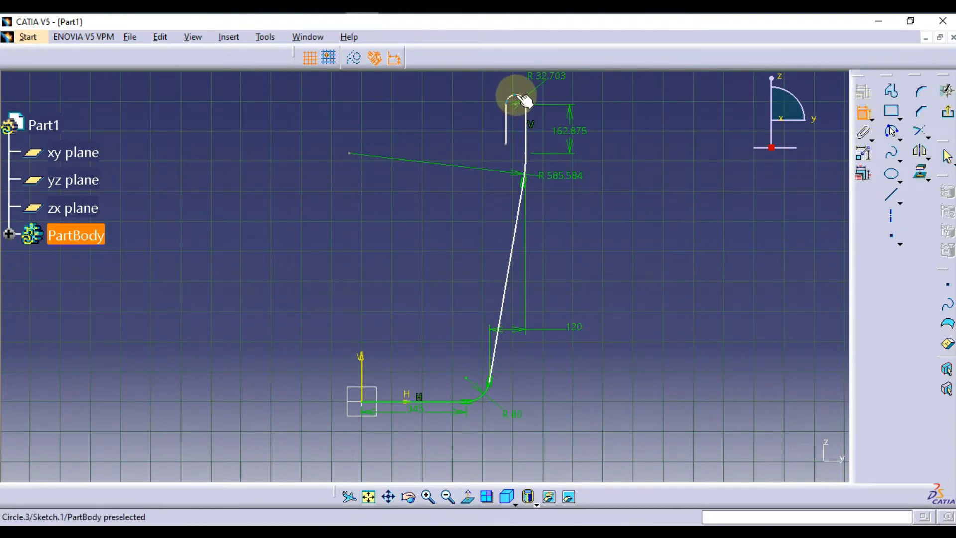
pyautogui.click(515, 97)
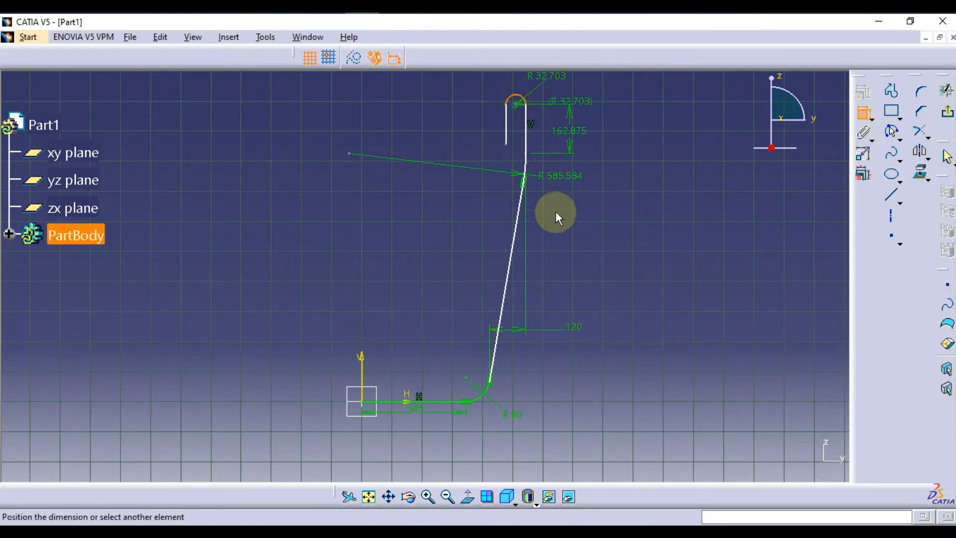
pyautogui.click(450, 407)
pyautogui.click(702, 269)
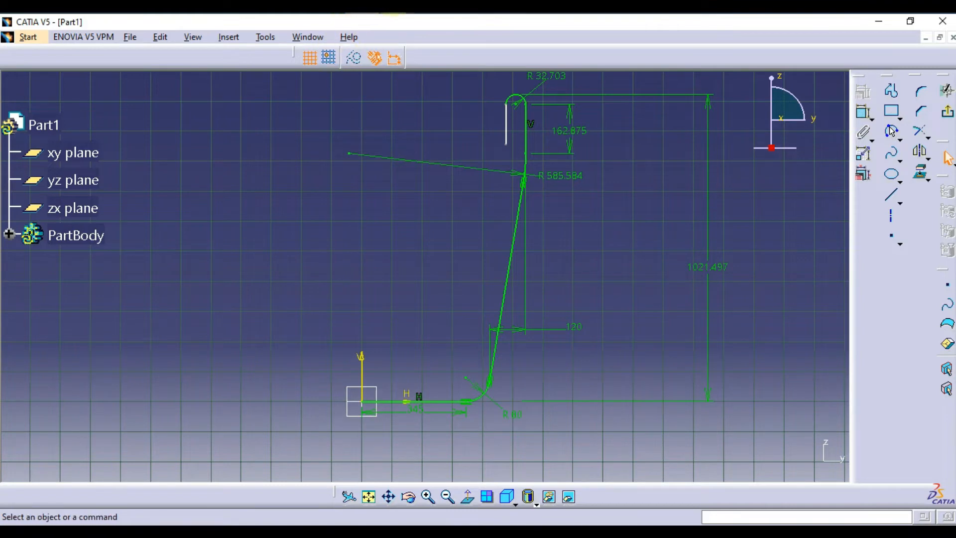
# Step: Consult the side view drawing and set the profile's overall height to 860 mm
pyautogui.hotkey('alt', 'Tab')
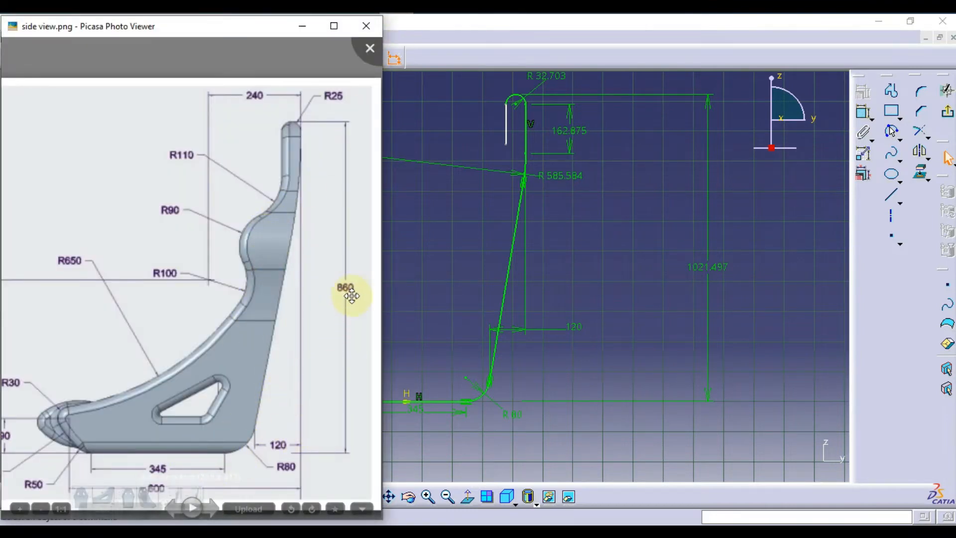
pyautogui.hotkey('alt', 'Tab')
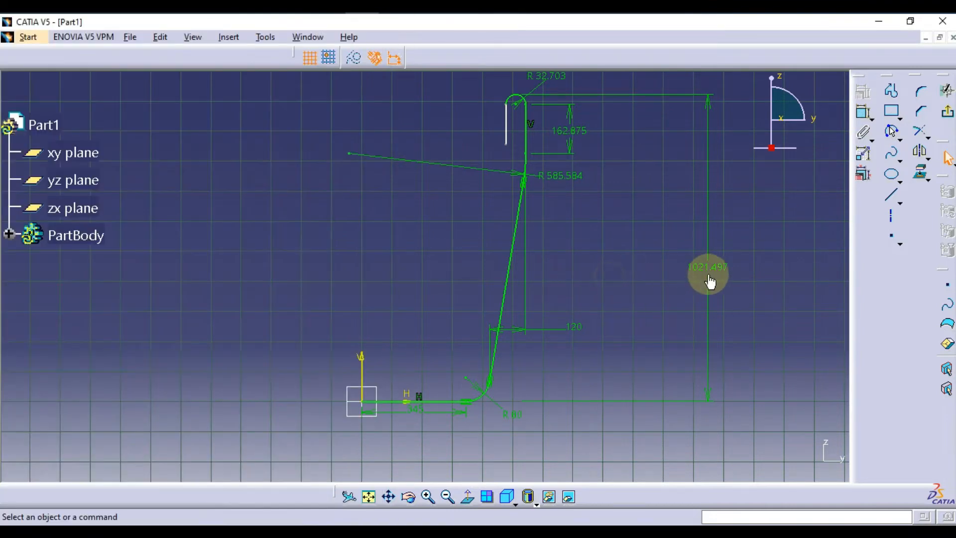
pyautogui.doubleClick(707, 267)
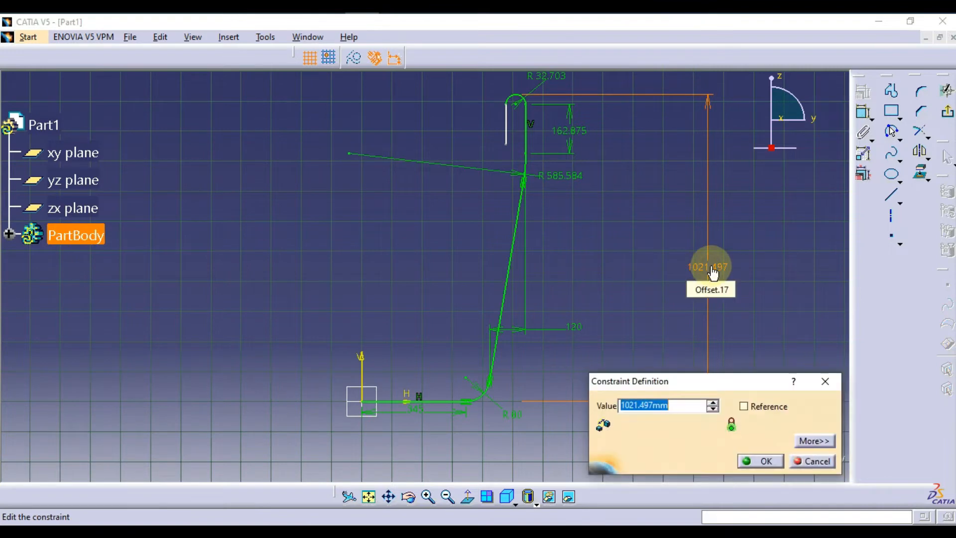
pyautogui.write('860')
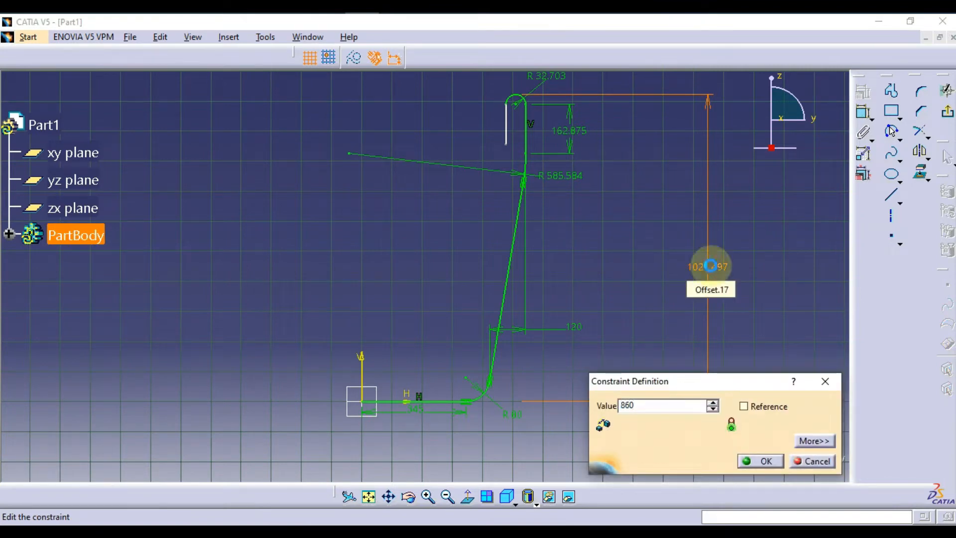
pyautogui.press('Return')
pyautogui.click(634, 301)
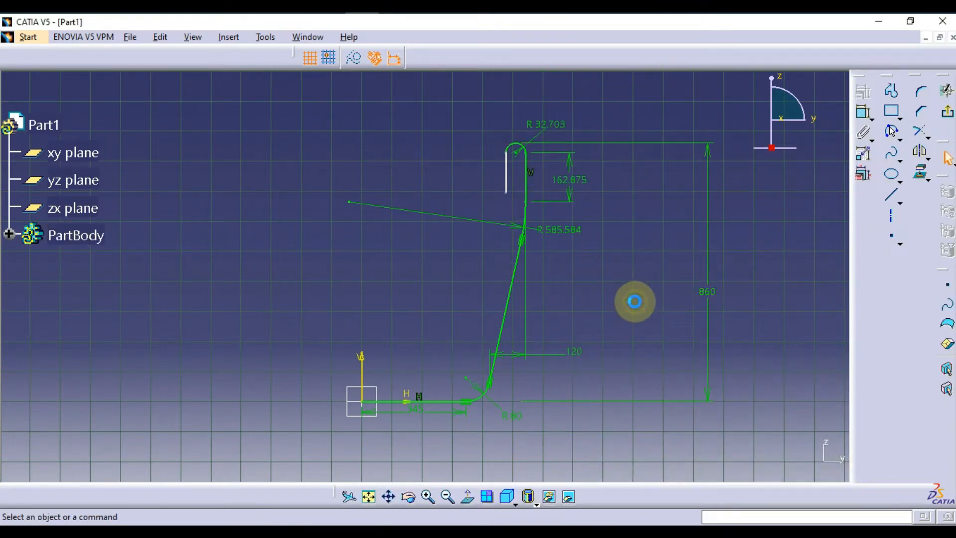
# Step: Set the radius of the shallow arc beneath the rear vertical line to 800 mm
pyautogui.doubleClick(564, 228)
pyautogui.write('8')
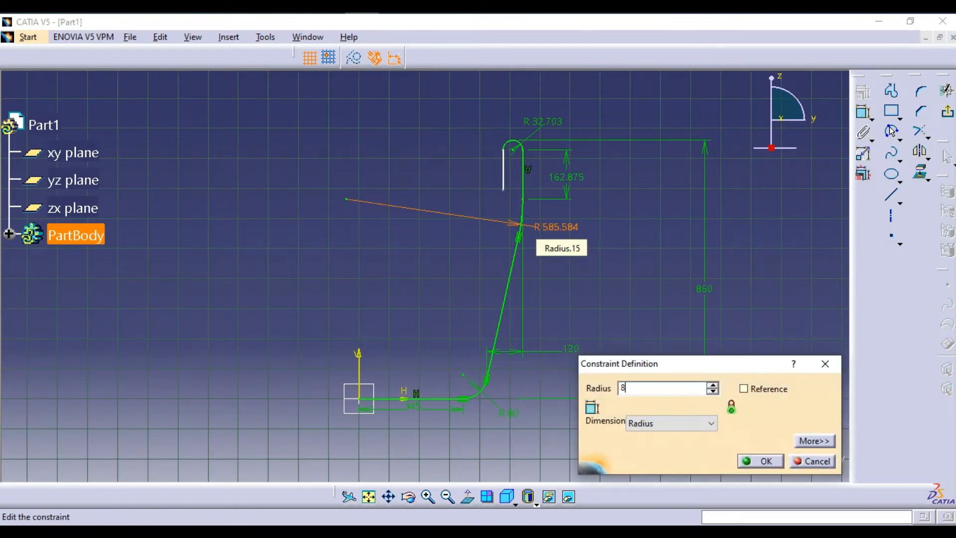
pyautogui.write('00')
pyautogui.press('Return')
# Step: Set the rear vertical line's length to 120 mm
pyautogui.click(572, 186)
pyautogui.doubleClick(572, 177)
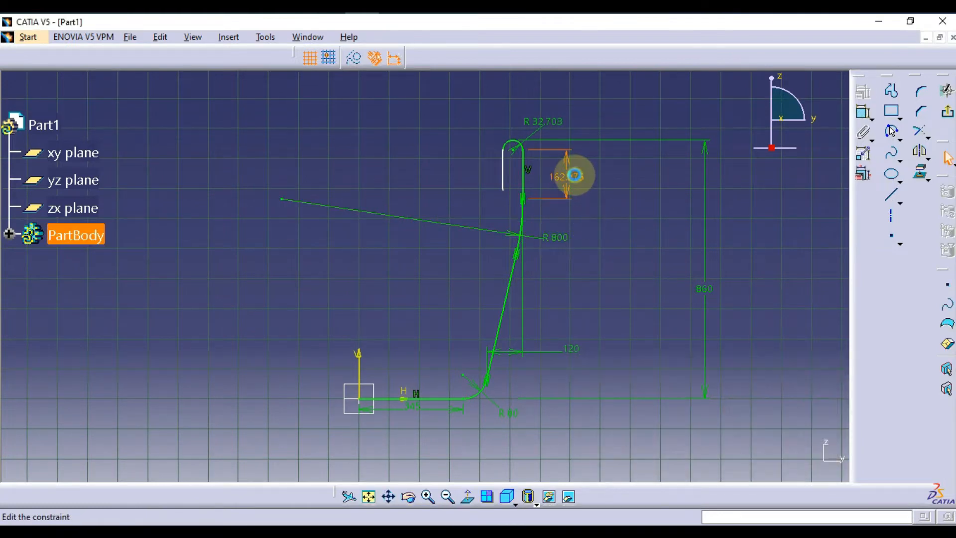
pyautogui.write('120')
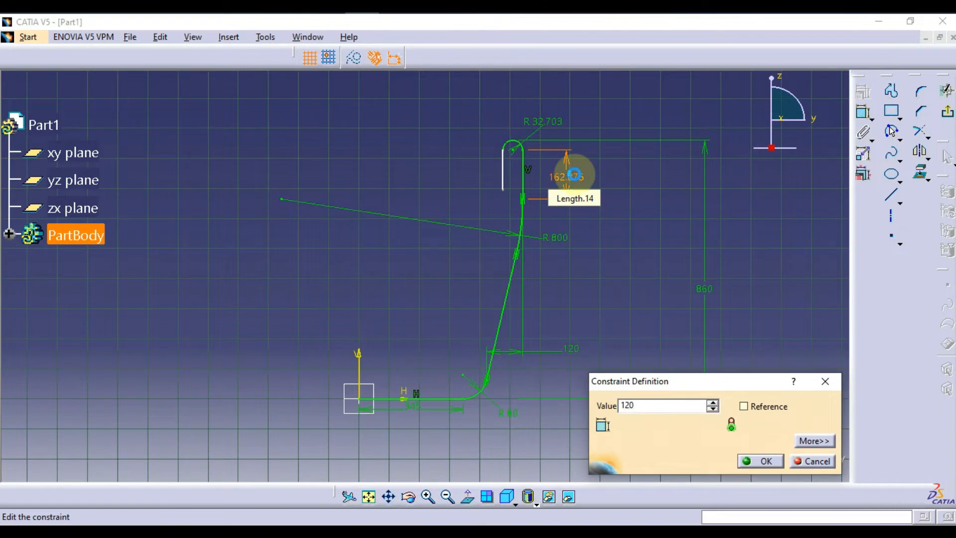
pyautogui.press('Return')
pyautogui.click(555, 207)
# Step: Dimension the front vertical line below the rounded top and set its length to 150 mm
pyautogui.click(509, 172)
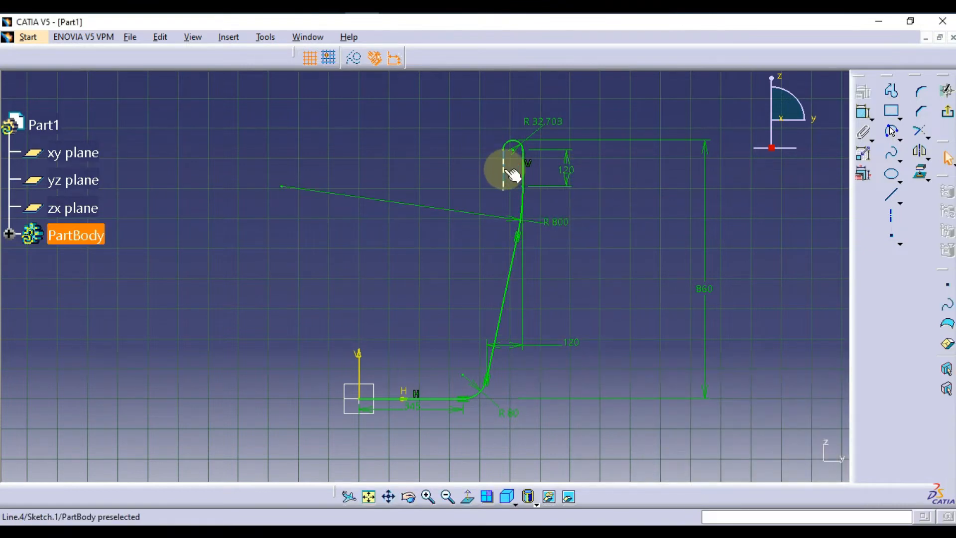
pyautogui.click(864, 112)
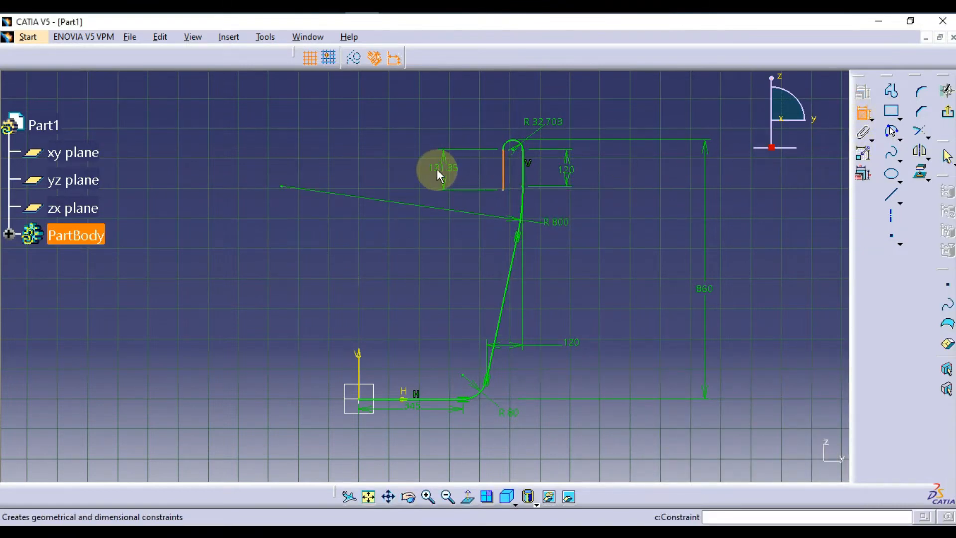
pyautogui.write('150')
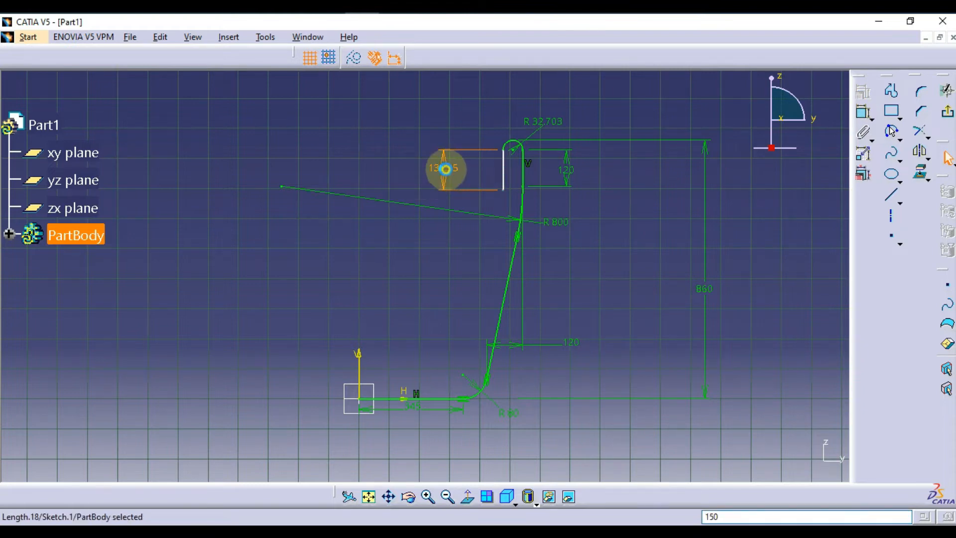
pyautogui.doubleClick(445, 169)
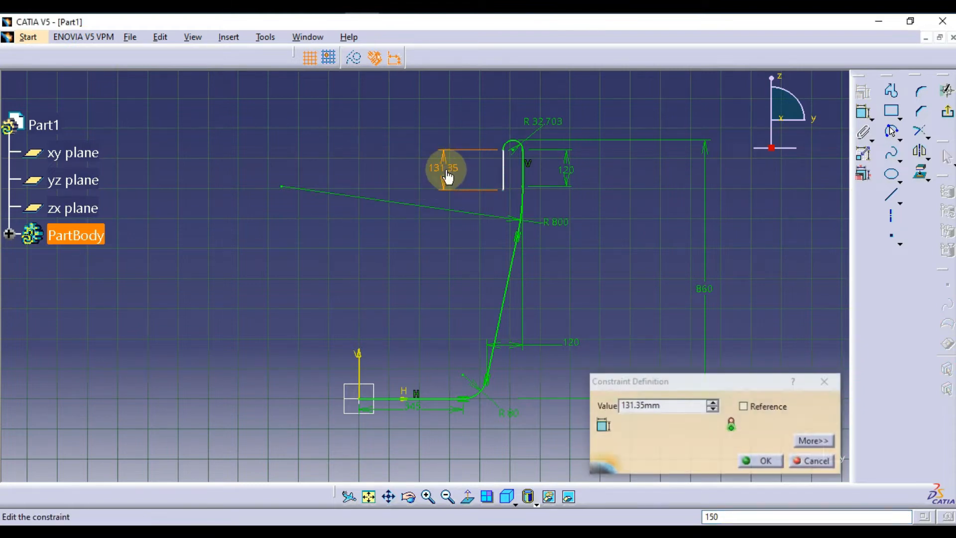
pyautogui.write('150')
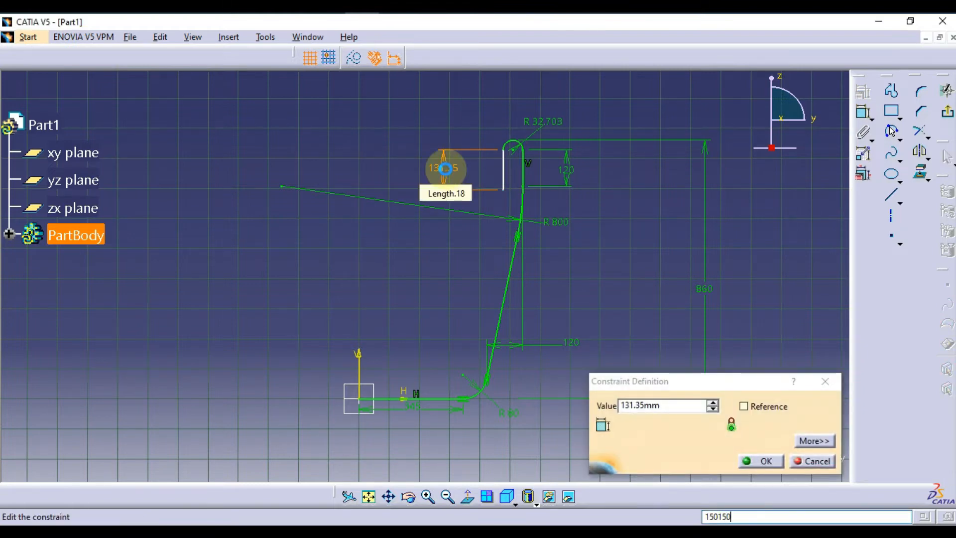
pyautogui.press('Return')
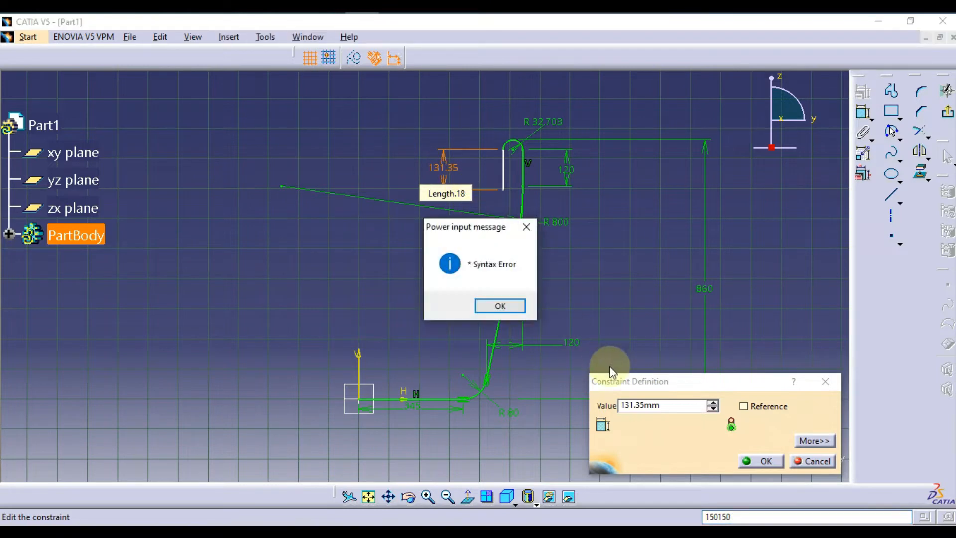
pyautogui.click(511, 305)
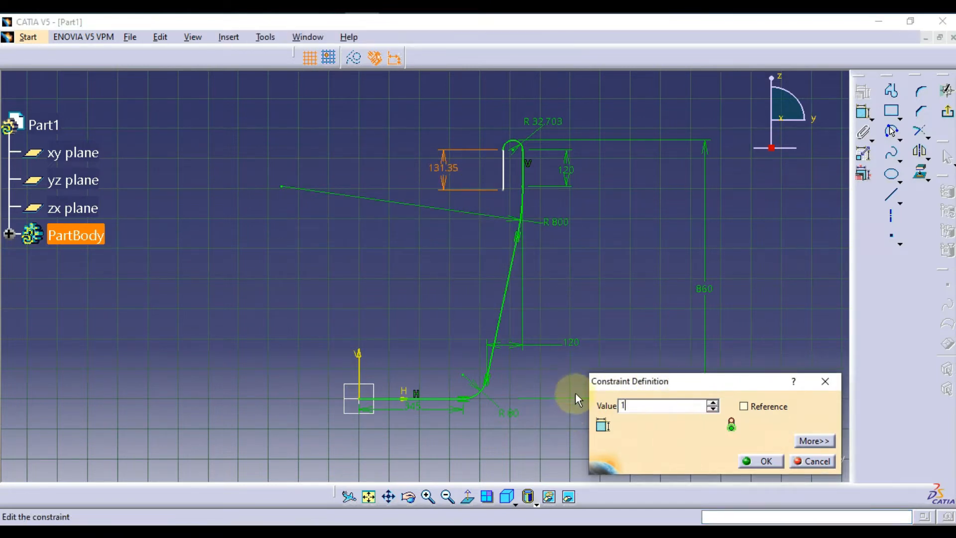
pyautogui.write('150')
pyautogui.press('Return')
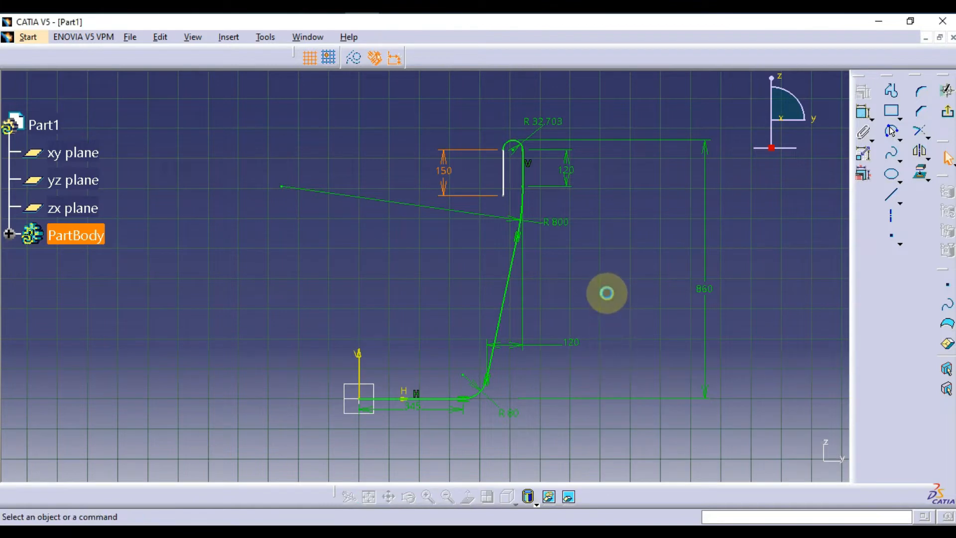
# Step: Consult the side view drawing and draw a tangent three-point arc, radius about 95 mm, from the front vertical line's lower end, curving toward the seat front
pyautogui.moveTo(607, 291); pyautogui.dragTo(628, 249, button='middle')
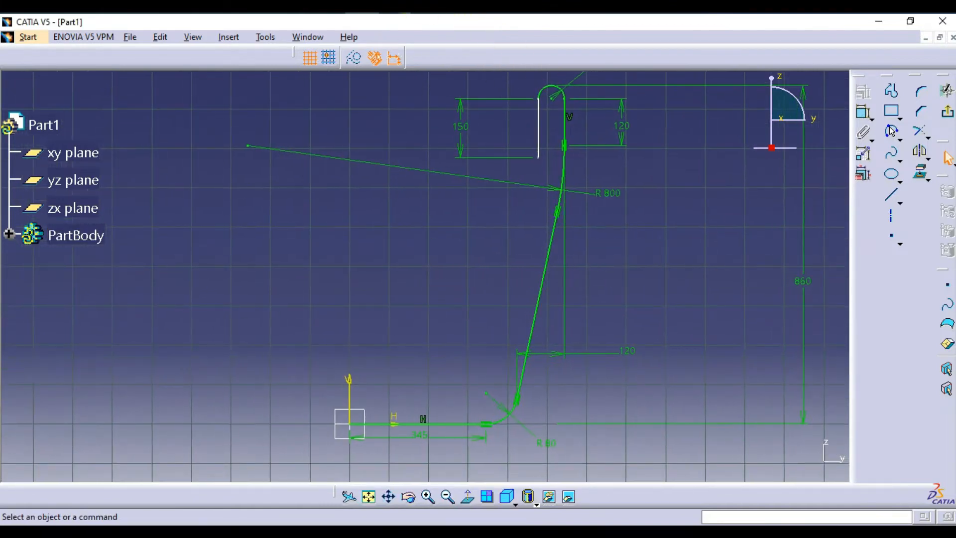
pyautogui.hotkey('alt', 'Tab')
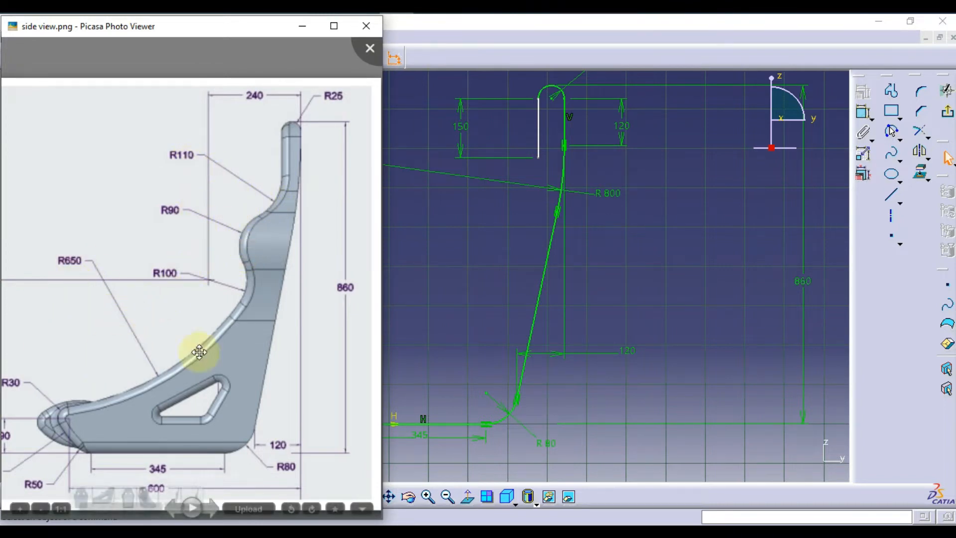
pyautogui.click(660, 235)
pyautogui.click(891, 132)
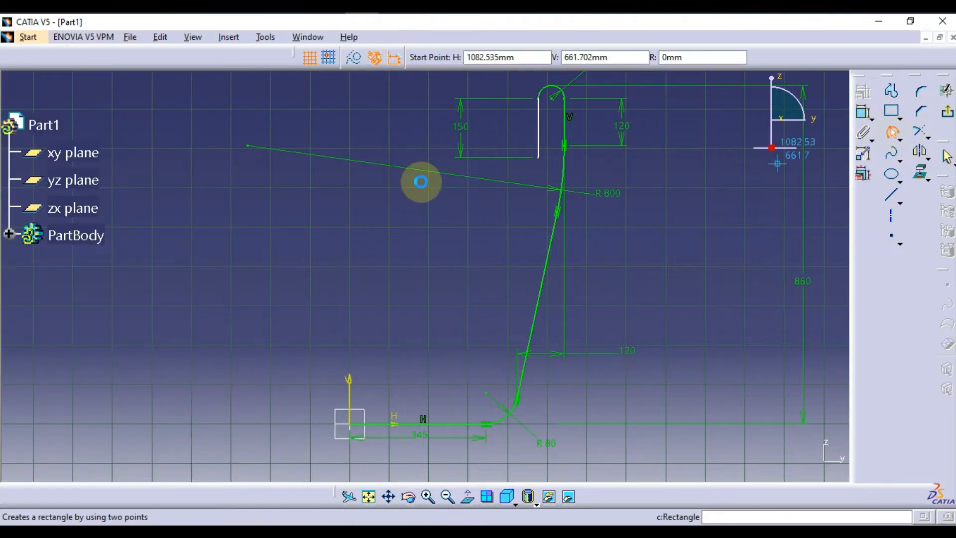
pyautogui.click(538, 157)
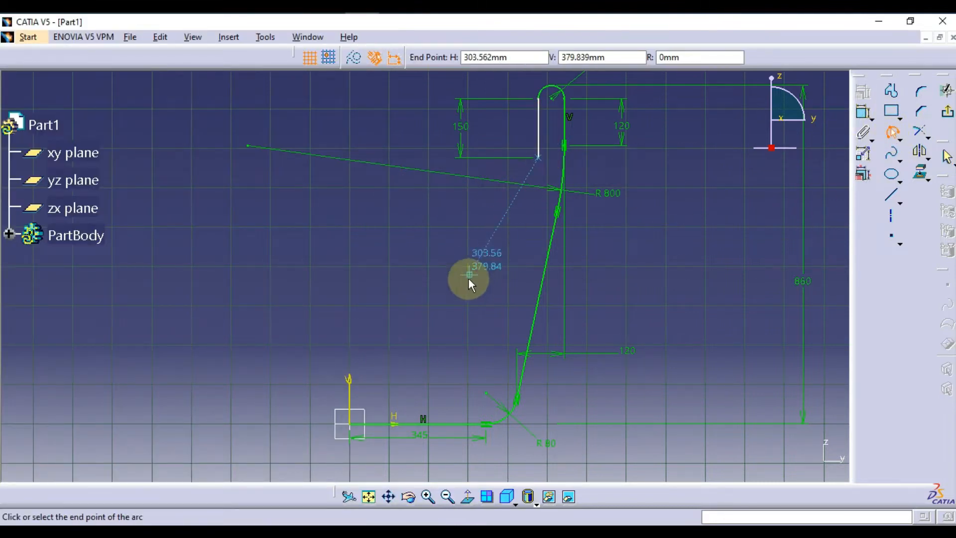
pyautogui.click(510, 193)
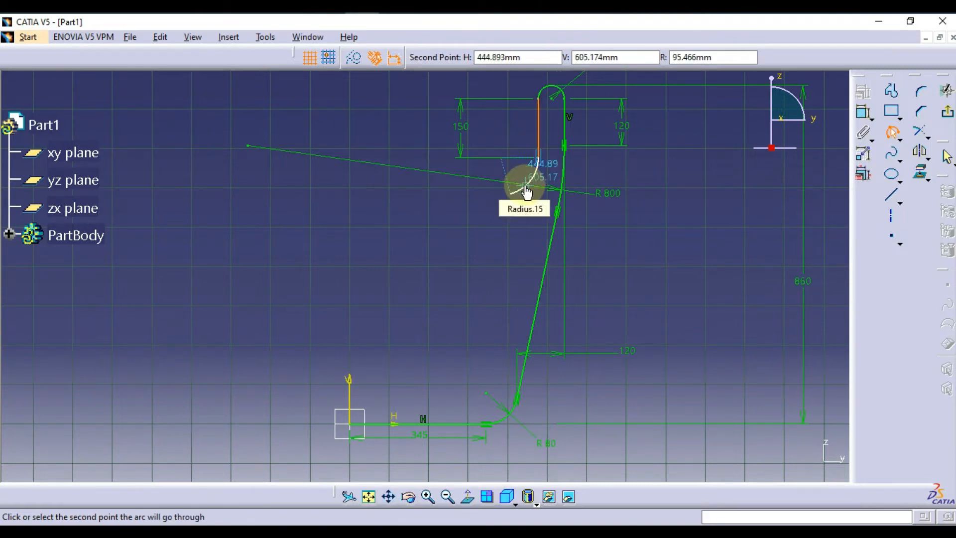
pyautogui.click(526, 188)
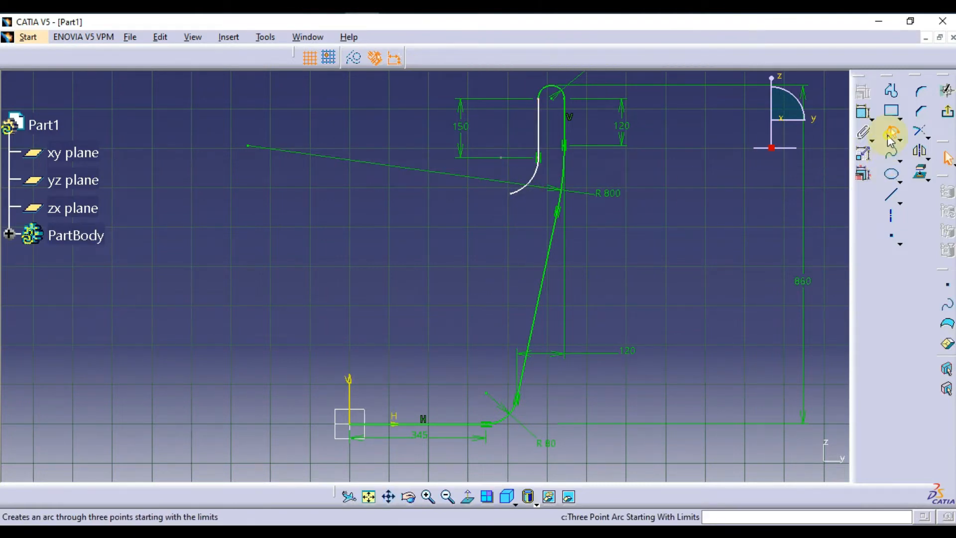
pyautogui.click(891, 136)
pyautogui.click(515, 194)
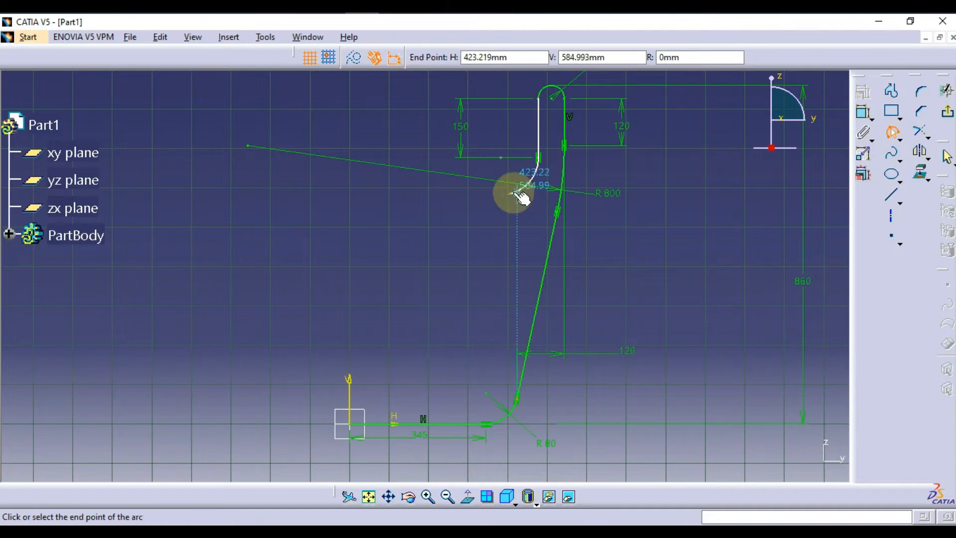
pyautogui.click(514, 193)
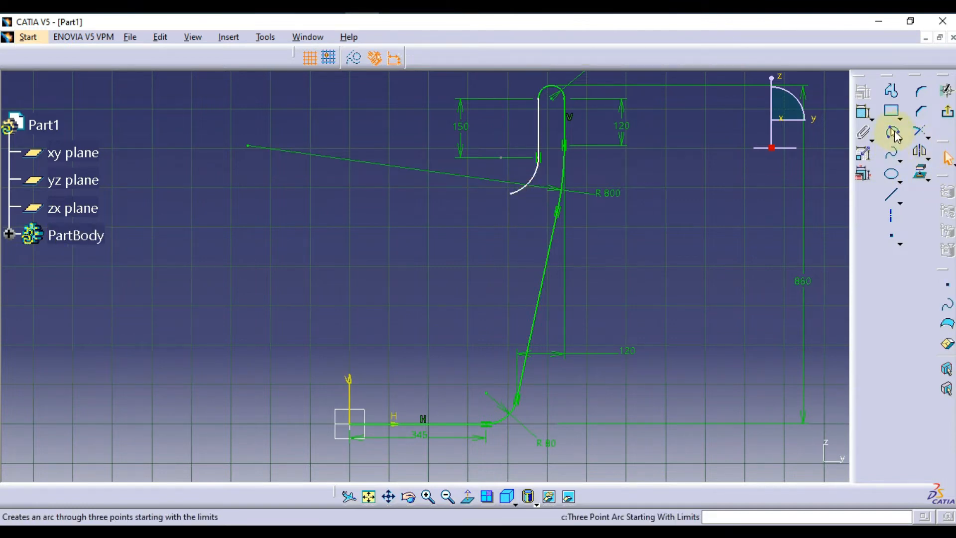
# Step: Draw a tangent three-point arc of about 114 mm radius from the first front arc's lower end, bulging toward the seat front
pyautogui.click(892, 134)
pyautogui.click(515, 193)
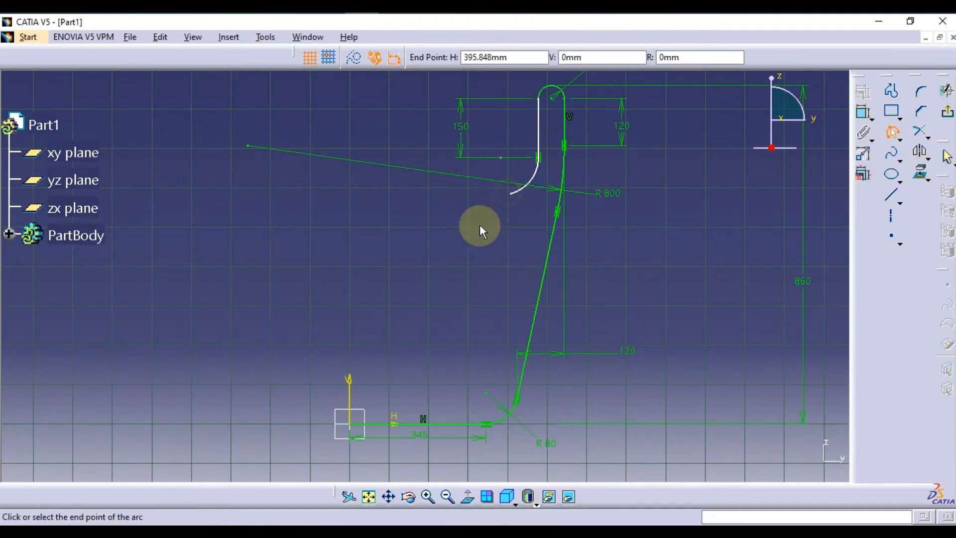
pyautogui.click(479, 248)
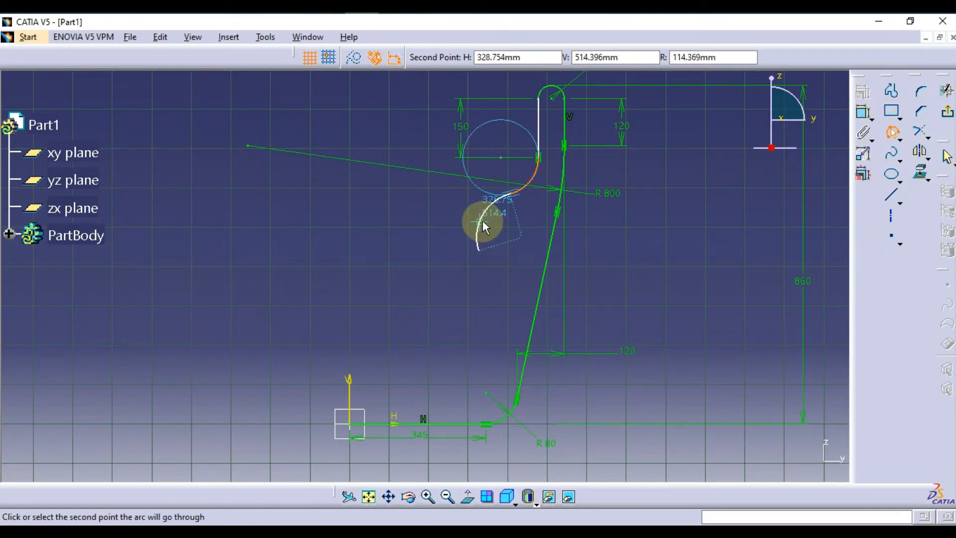
pyautogui.click(483, 225)
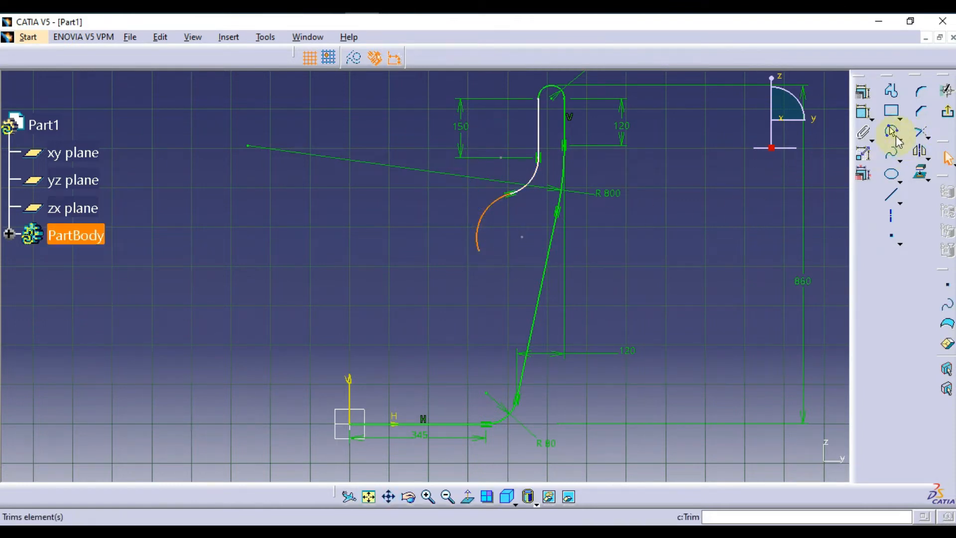
# Step: Continue the front contour with a tangent three-point arc of about 112 mm radius, curving the opposite way from the forward bulge
pyautogui.click(892, 132)
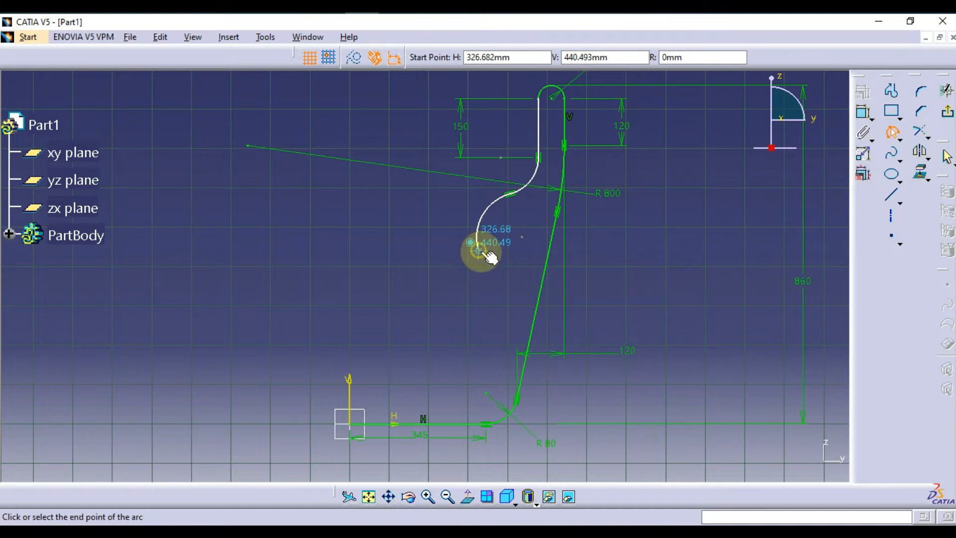
pyautogui.click(479, 251)
pyautogui.click(458, 301)
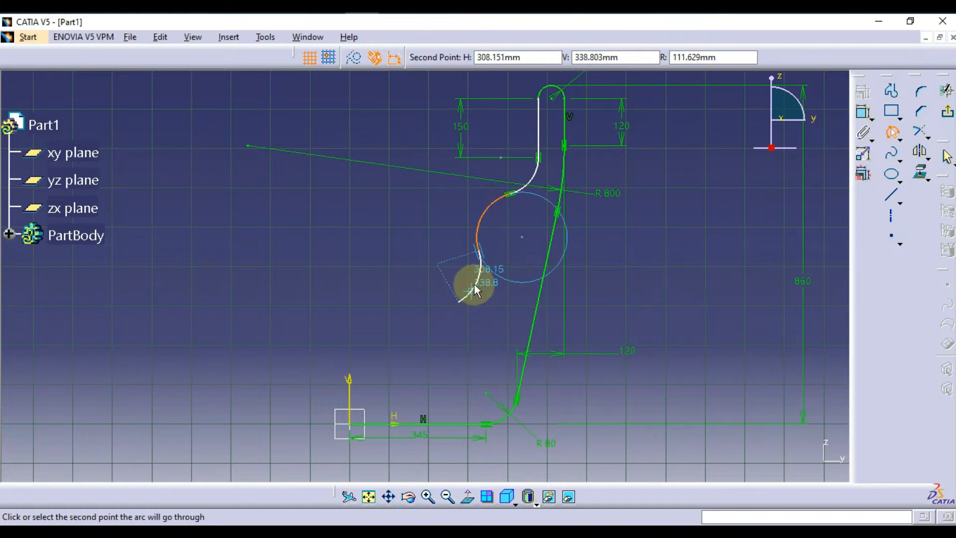
pyautogui.click(476, 279)
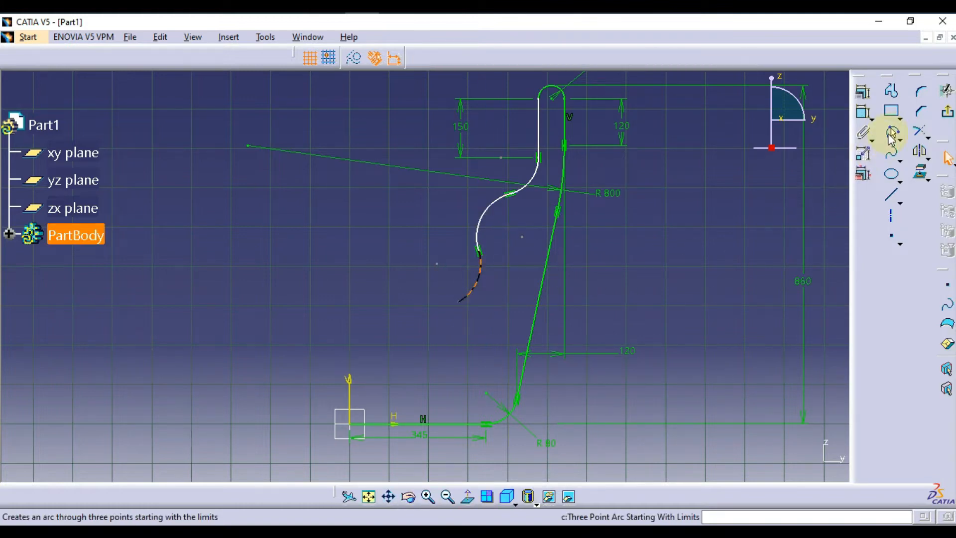
# Step: Draw a long tangent three-point arc of about 1109 mm radius from the front contour's lower end toward the seat front
pyautogui.click(893, 132)
pyautogui.click(458, 301)
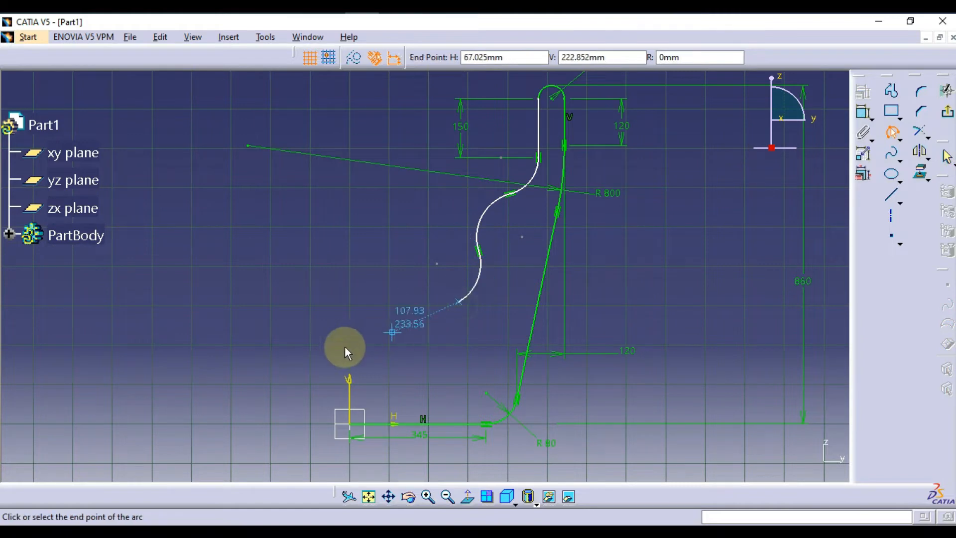
pyautogui.click(316, 352)
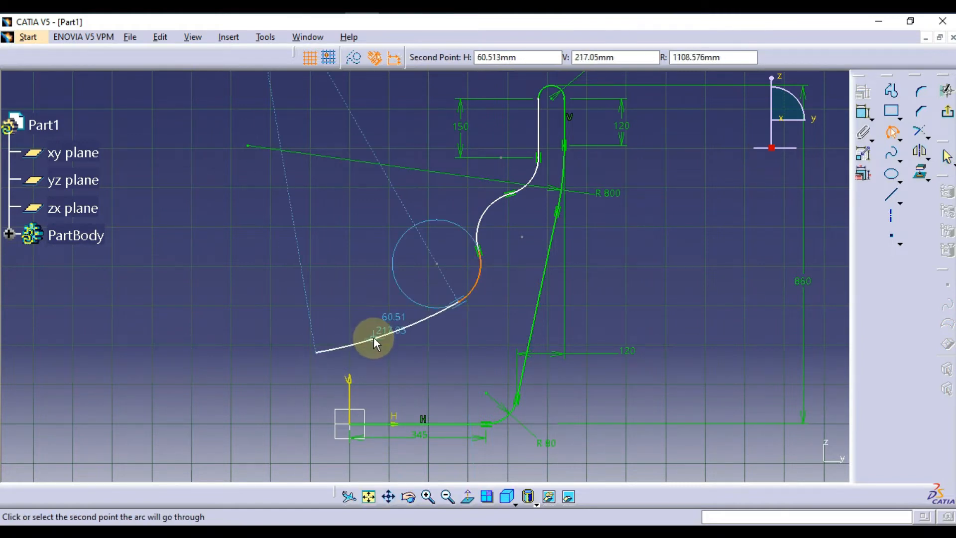
pyautogui.click(374, 336)
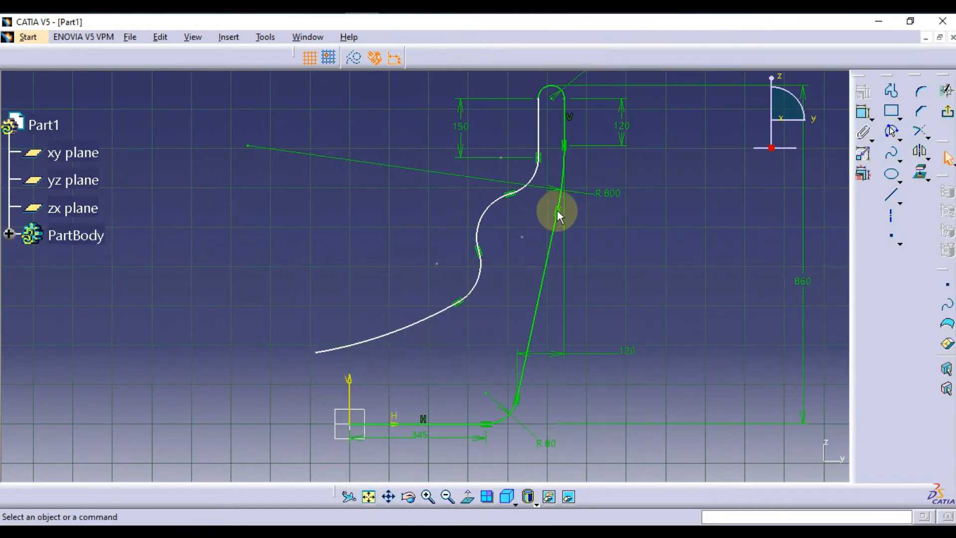
# Step: Dimension the radii of the three small arcs of the front contour below the front vertical line
pyautogui.click(863, 113)
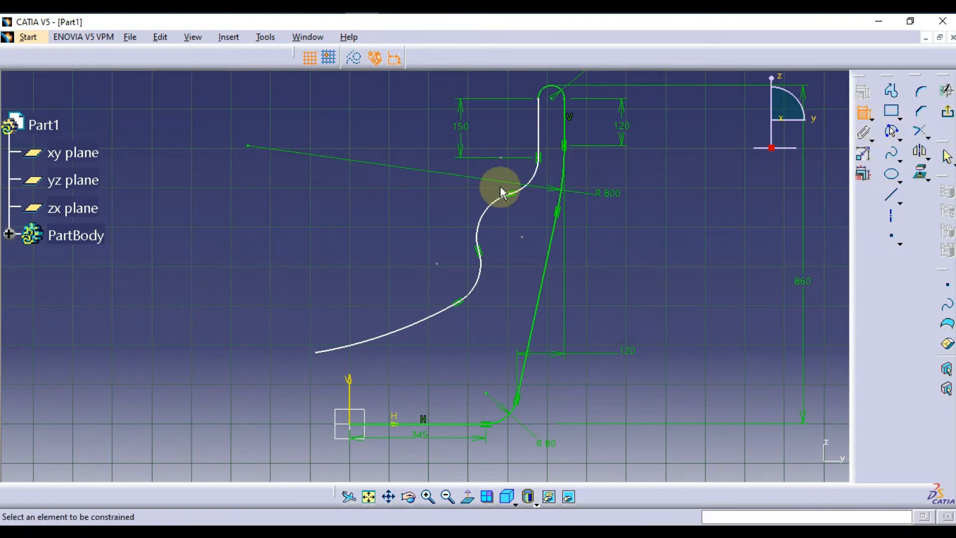
pyautogui.click(865, 116)
pyautogui.click(865, 117)
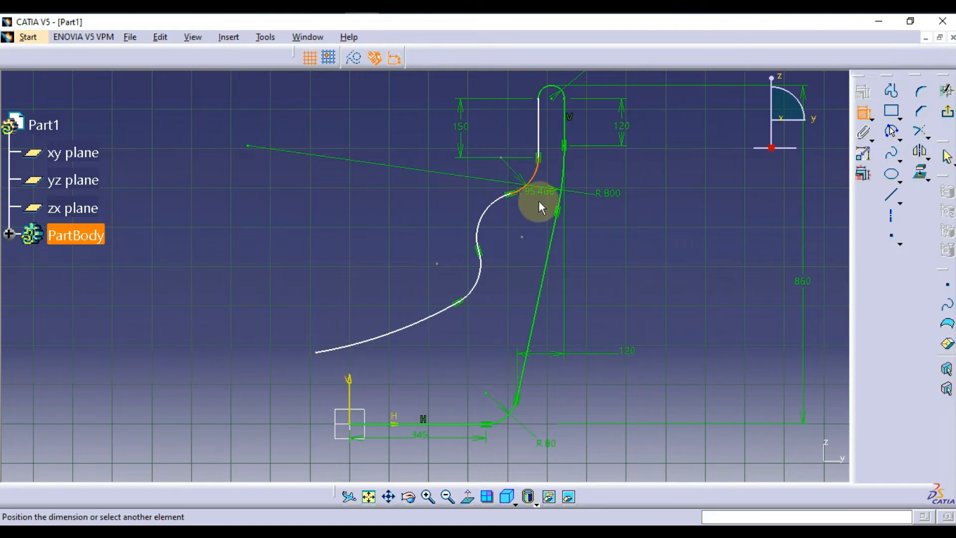
pyautogui.click(617, 240)
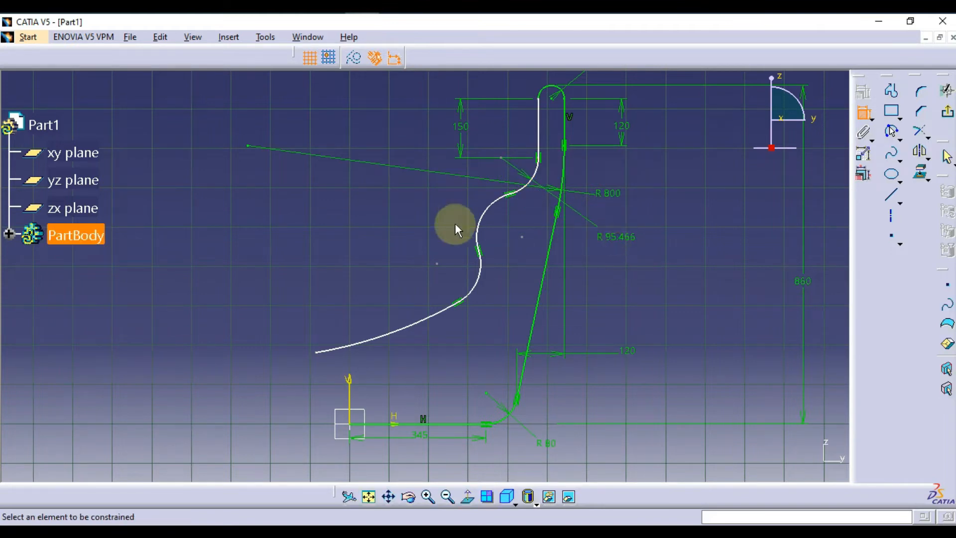
pyautogui.click(490, 215)
pyautogui.click(426, 195)
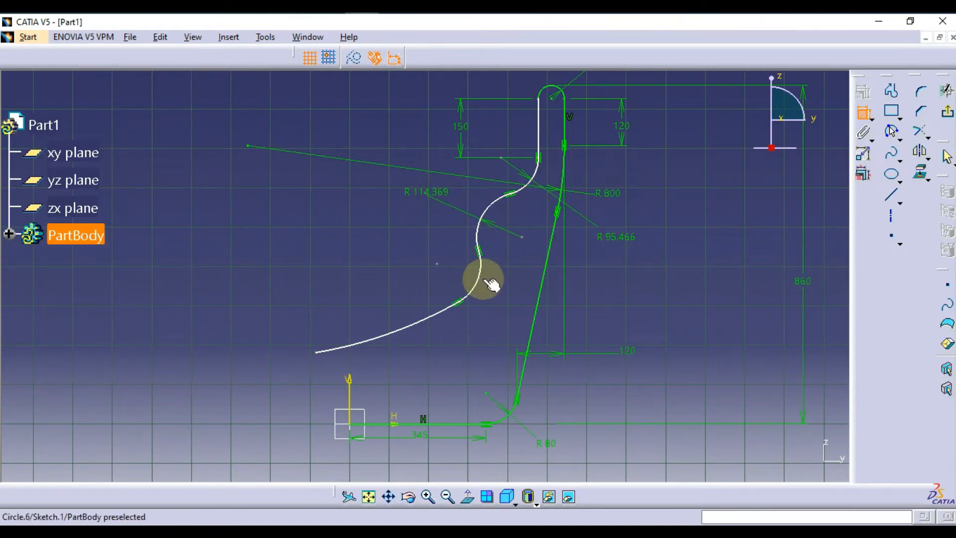
pyautogui.click(615, 310)
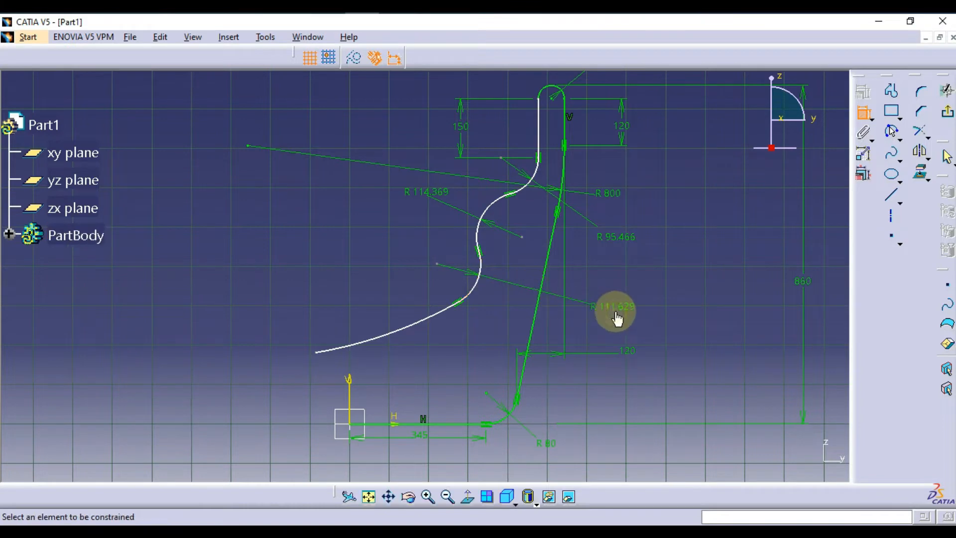
pyautogui.press('Escape')
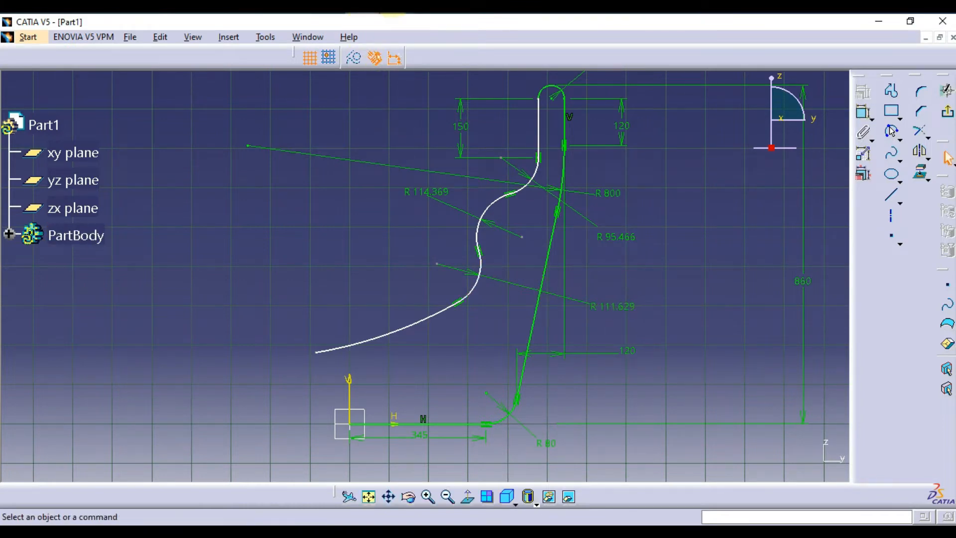
# Step: Consult the side view drawing and set the radius of the uppermost front contour arc to 110 mm
pyautogui.click(395, 7)
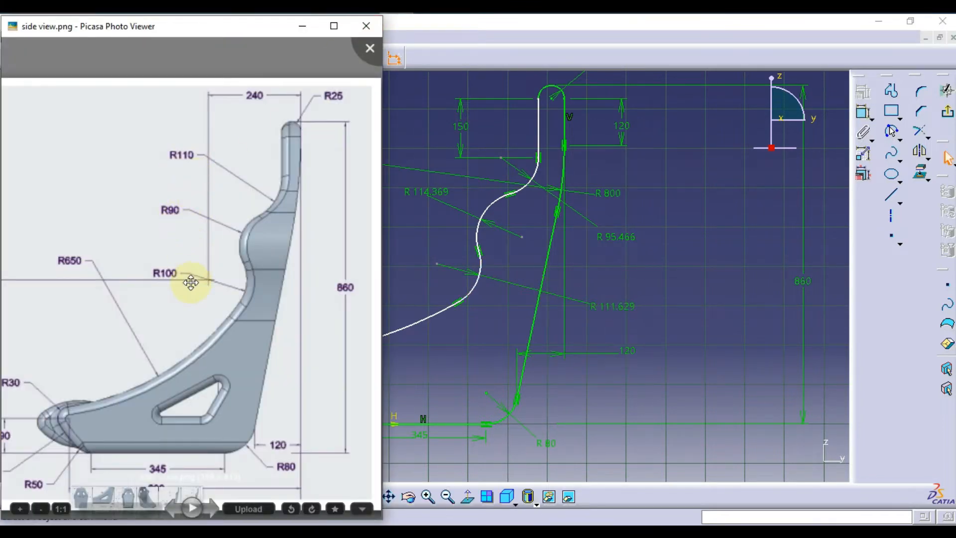
pyautogui.click(531, 247)
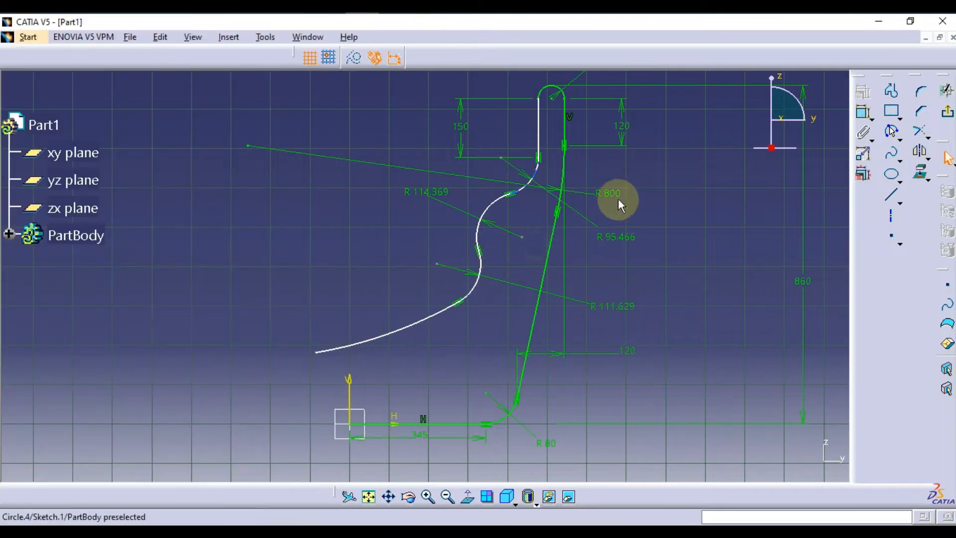
pyautogui.doubleClick(618, 236)
pyautogui.write('11')
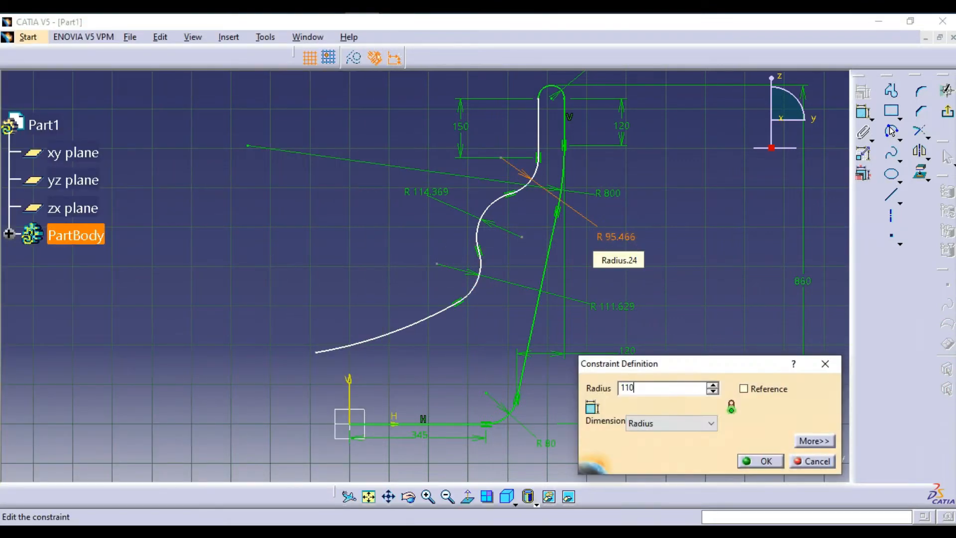
pyautogui.write('0')
pyautogui.press('Return')
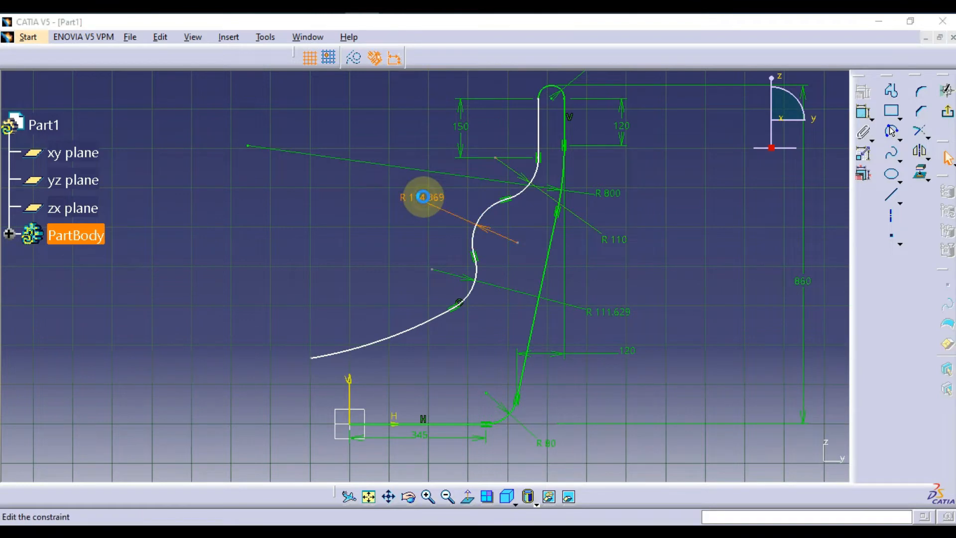
# Step: Set the radius of the forward bulge arc to 90 mm and that of the arc below it to 100 mm
pyautogui.doubleClick(422, 197)
pyautogui.write('90mm')
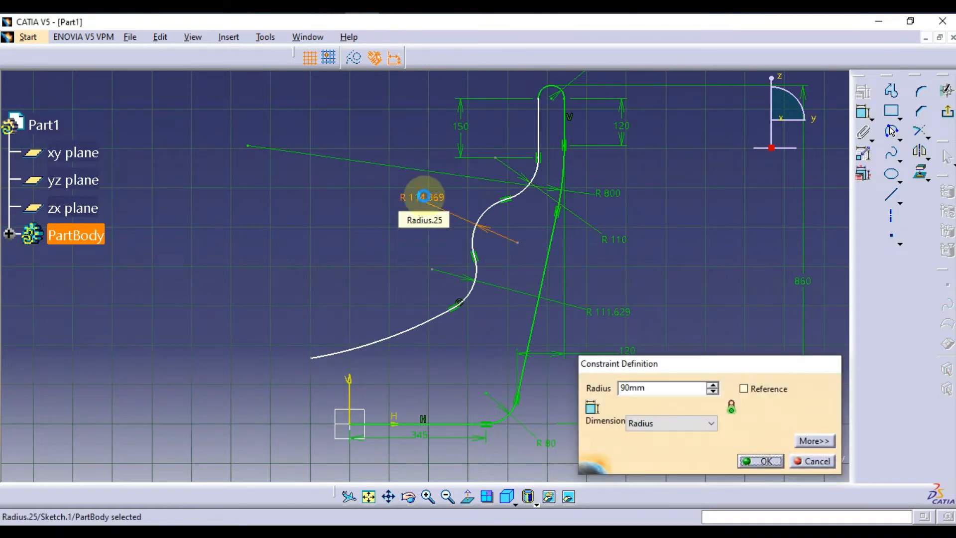
pyautogui.press('Return')
pyautogui.doubleClick(617, 300)
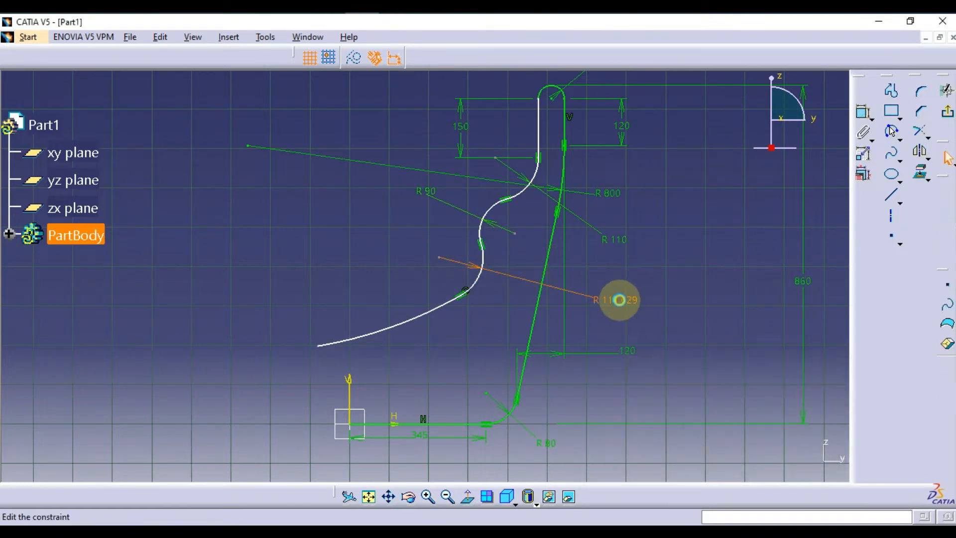
pyautogui.write('100')
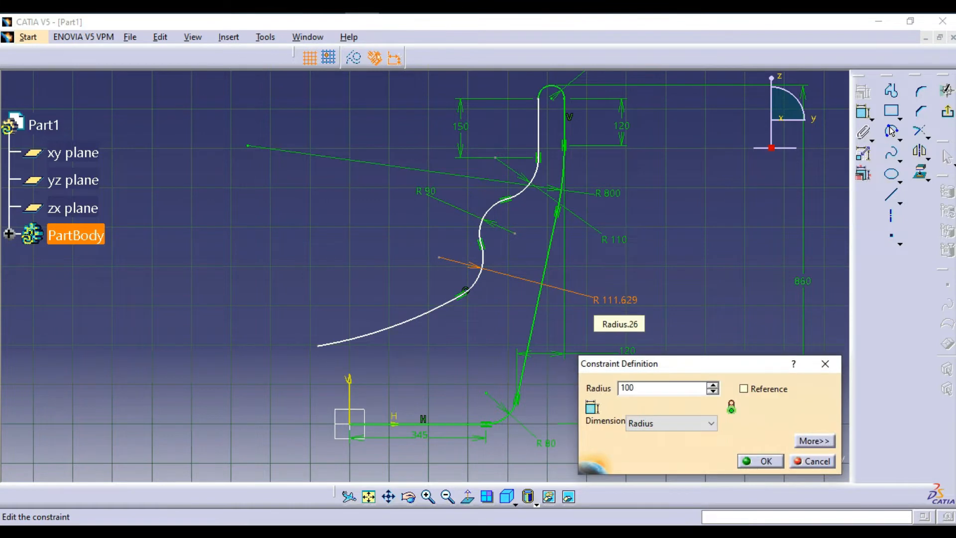
pyautogui.press('Return')
pyautogui.click(672, 285)
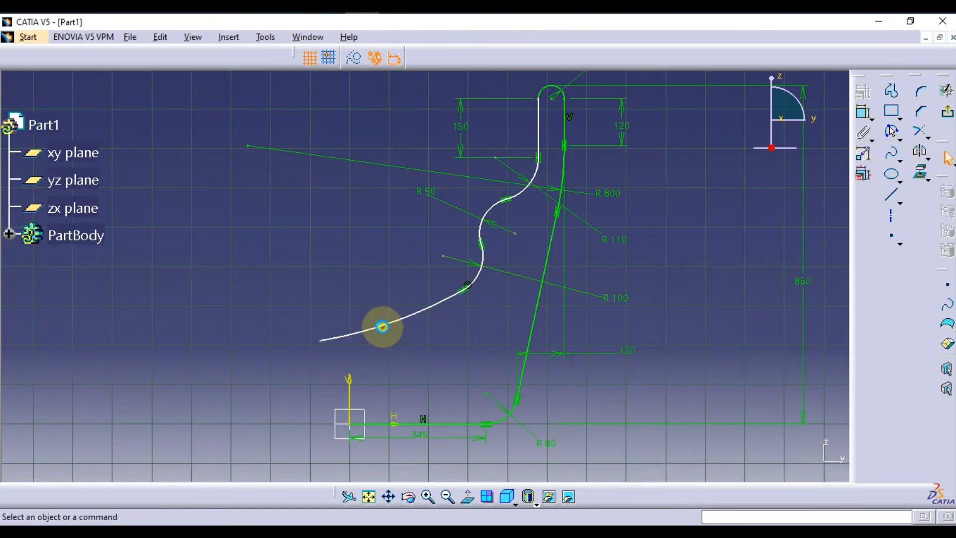
# Step: Dimension the long lower arc of the front contour and set its radius to 650 mm
pyautogui.click(381, 326)
pyautogui.click(863, 111)
pyautogui.click(374, 284)
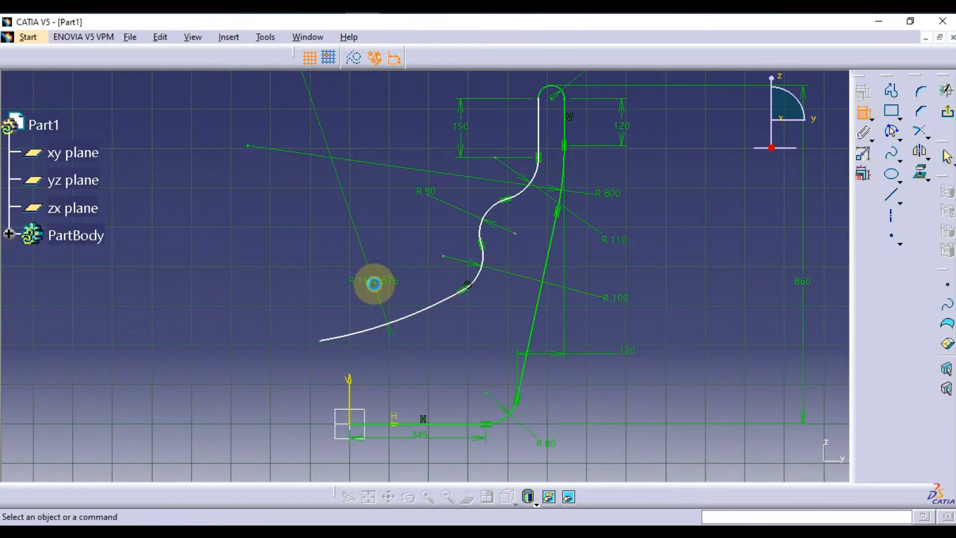
pyautogui.doubleClick(375, 282)
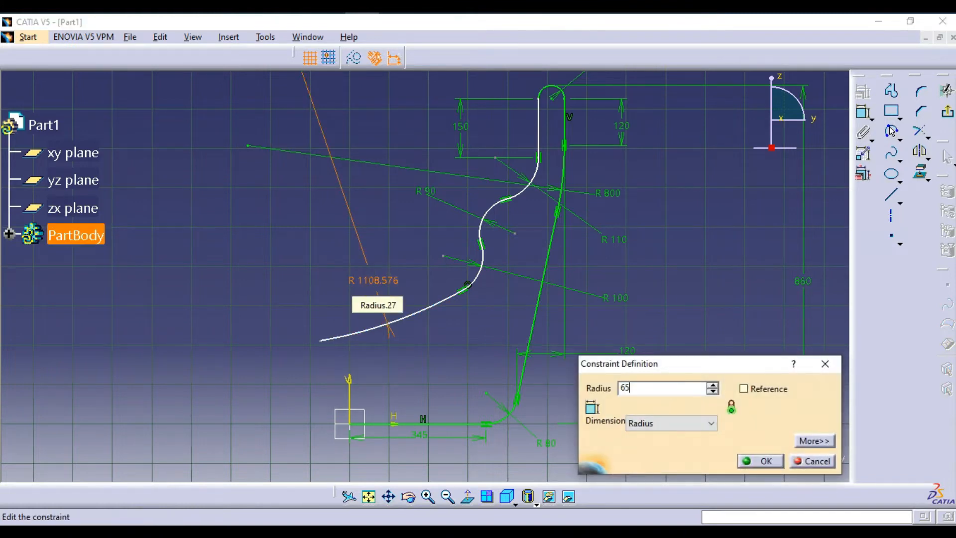
pyautogui.press('Return')
pyautogui.click(423, 222)
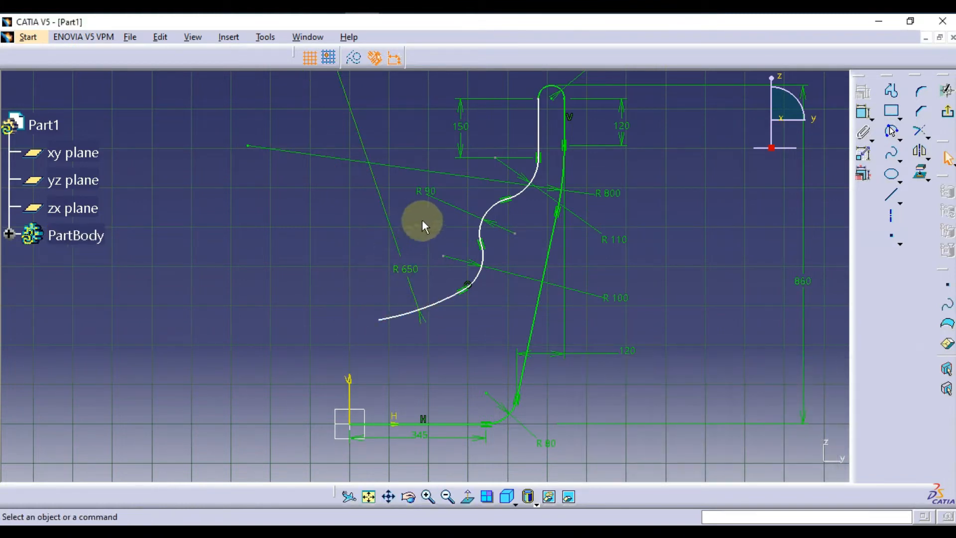
# Step: Consult the full side view drawing and dimension the 100 mm arc's center 450 mm above the horizontal base line
pyautogui.click(373, 4)
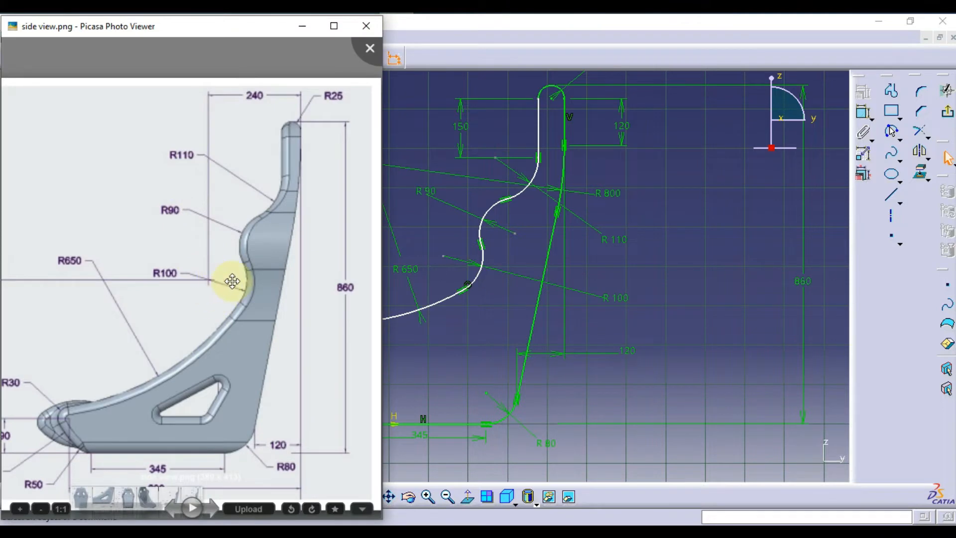
pyautogui.scroll(-3, 233, 281)
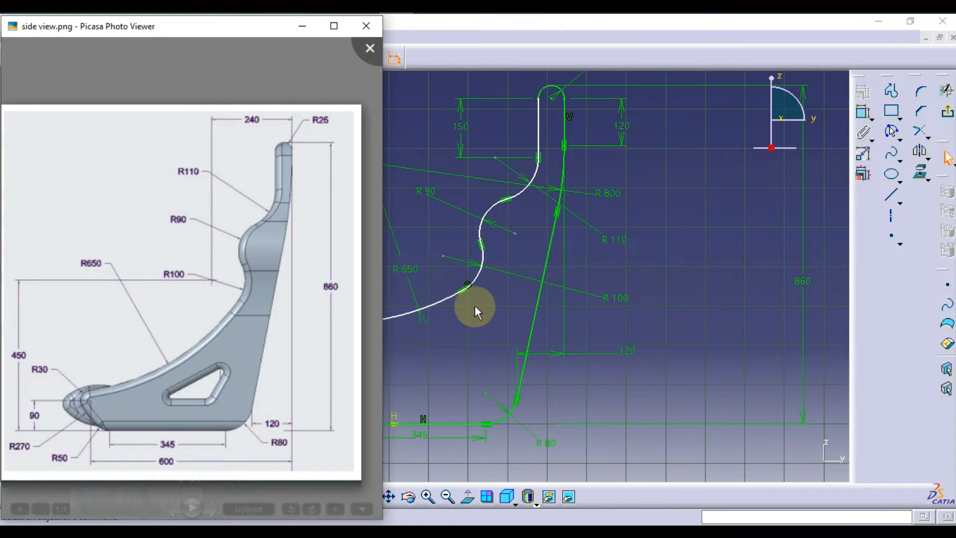
pyautogui.moveTo(474, 306)
pyautogui.mouseDown(button='middle')
pyautogui.moveTo(479, 334)
pyautogui.moveTo(529, 336)
pyautogui.moveTo(533, 298)
pyautogui.mouseUp(button='middle')
pyautogui.scroll(1, 768, 204)
pyautogui.click(857, 114)
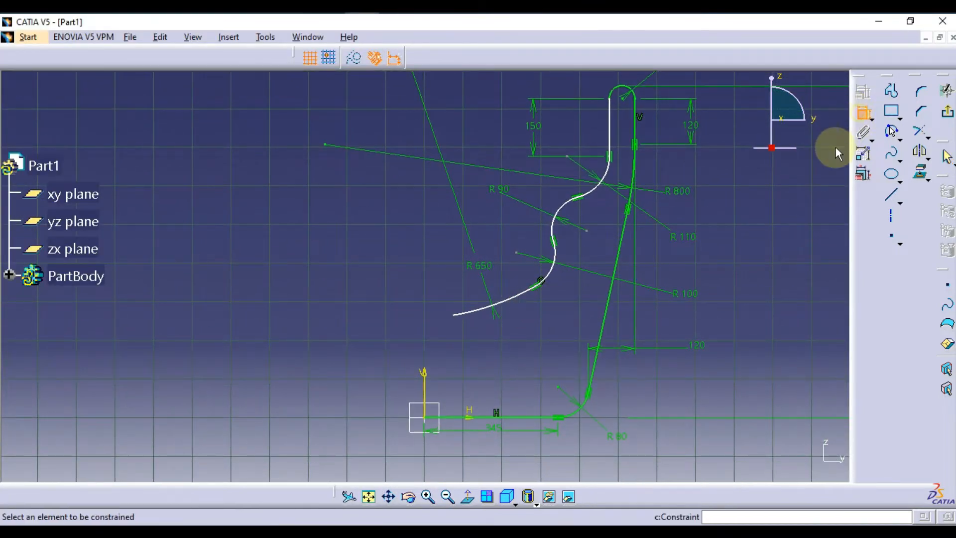
pyautogui.click(516, 252)
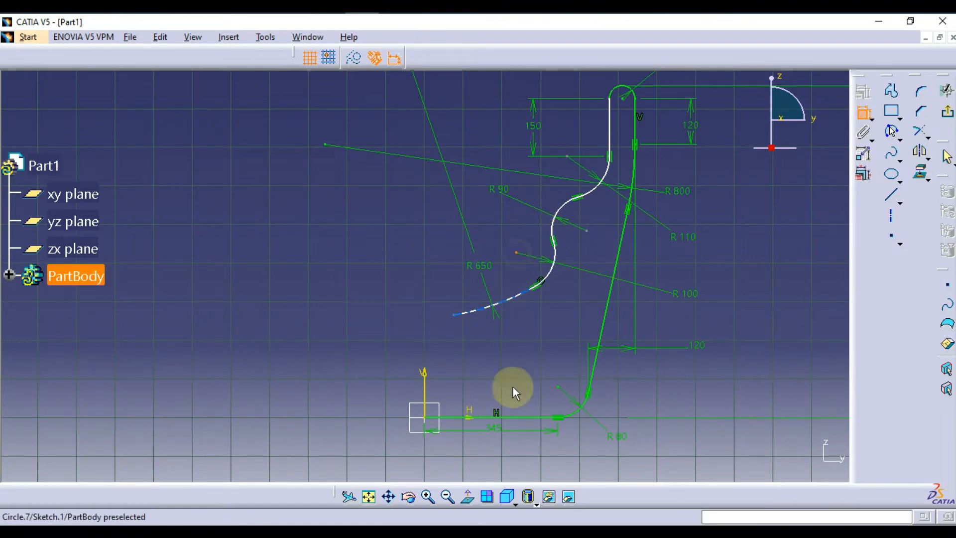
pyautogui.click(520, 417)
pyautogui.click(286, 364)
pyautogui.doubleClick(287, 365)
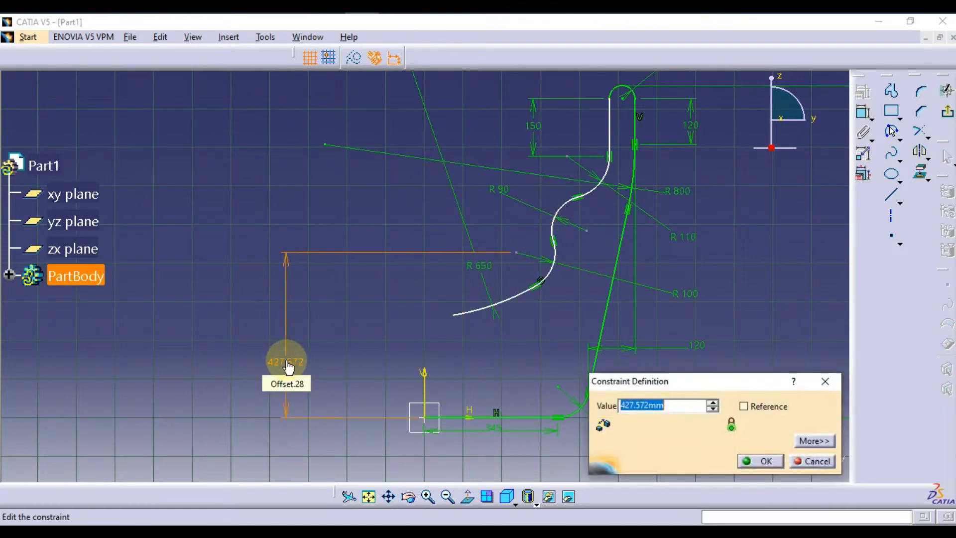
pyautogui.write('450')
pyautogui.press('Return')
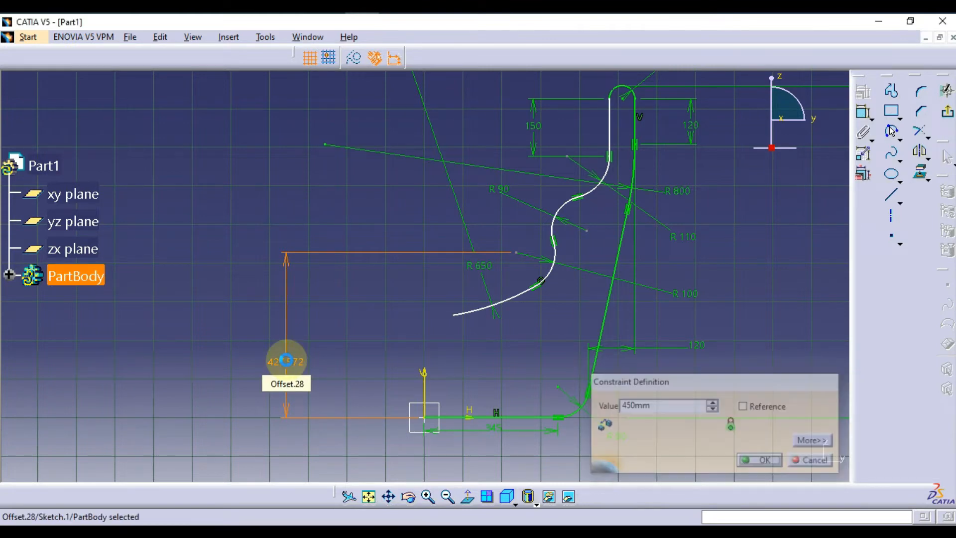
pyautogui.click(407, 217)
# Step: Dimension the horizontal distance from the 100 mm arc's center to the rear vertical line and set it to 240 mm
pyautogui.moveTo(406, 217)
pyautogui.keyDown('ctrl'); pyautogui.mouseDown(button='middle')
pyautogui.moveTo(425, 269)
pyautogui.moveTo(398, 311)
pyautogui.mouseUp(button='middle'); pyautogui.keyUp('ctrl')
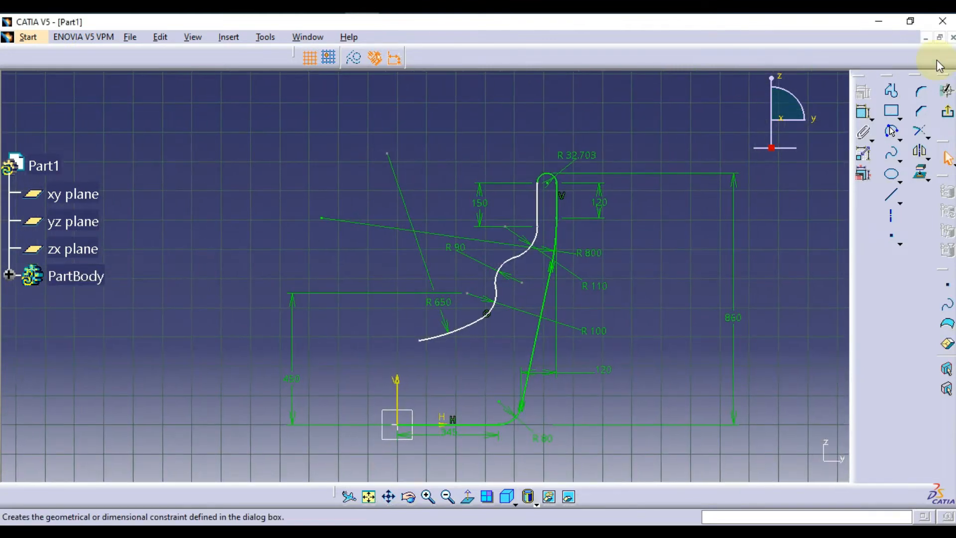
pyautogui.click(865, 113)
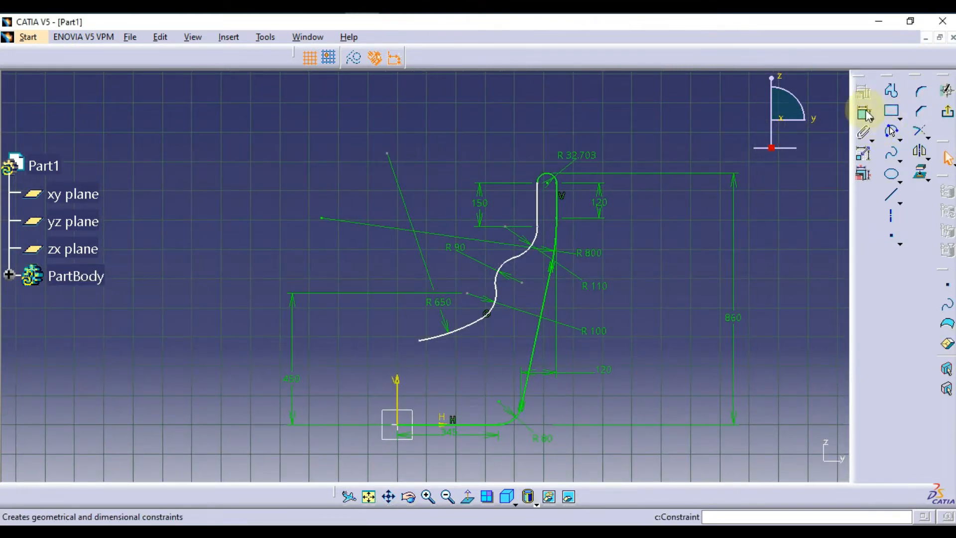
pyautogui.click(467, 293)
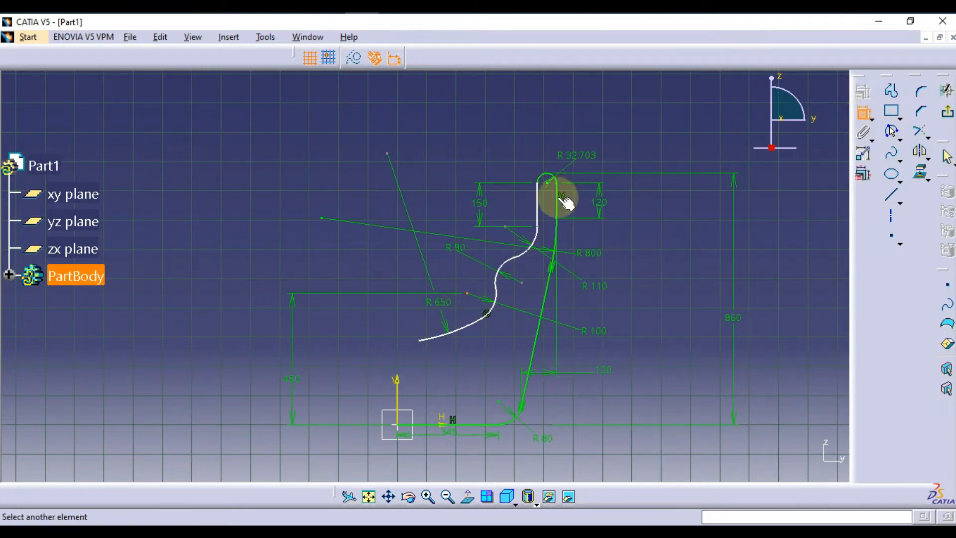
pyautogui.click(566, 201)
pyautogui.click(518, 110)
pyautogui.doubleClick(518, 113)
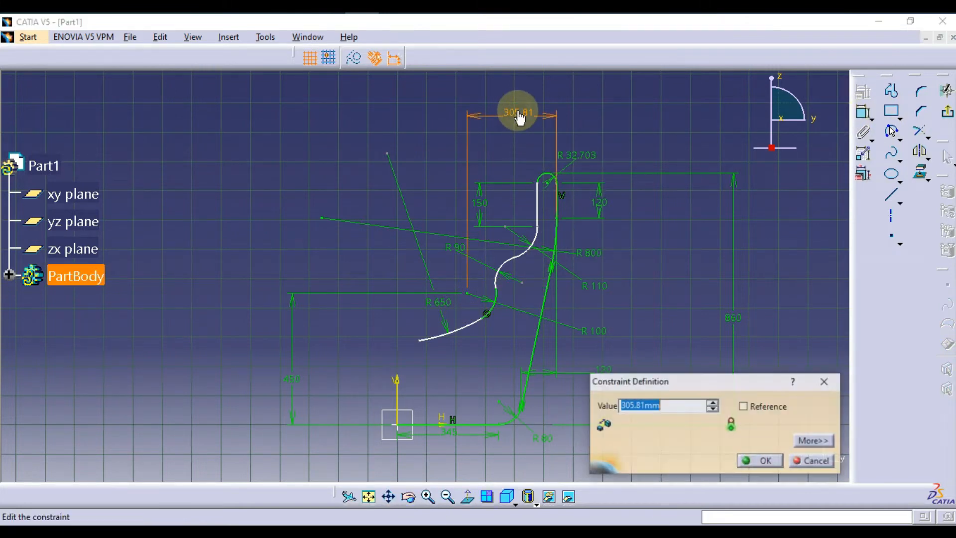
pyautogui.write('240')
pyautogui.press('Return')
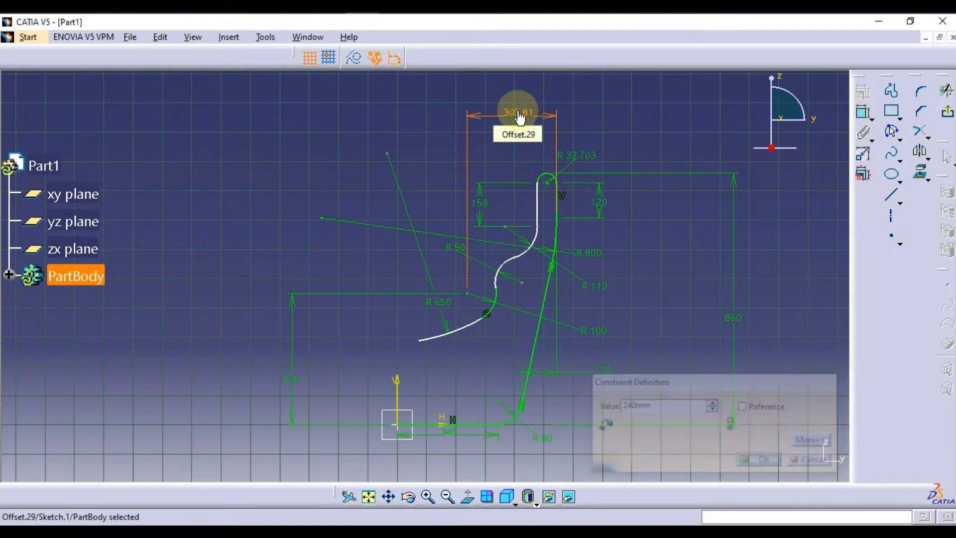
pyautogui.click(622, 115)
# Step: Apply a vertical constraint to the short straight line at the upper end of the front contour
pyautogui.moveTo(619, 127)
pyautogui.mouseDown(button='middle')
pyautogui.moveTo(588, 217)
pyautogui.moveTo(566, 249)
pyautogui.moveTo(612, 224)
pyautogui.moveTo(623, 199)
pyautogui.moveTo(683, 179)
pyautogui.mouseUp(button='middle')
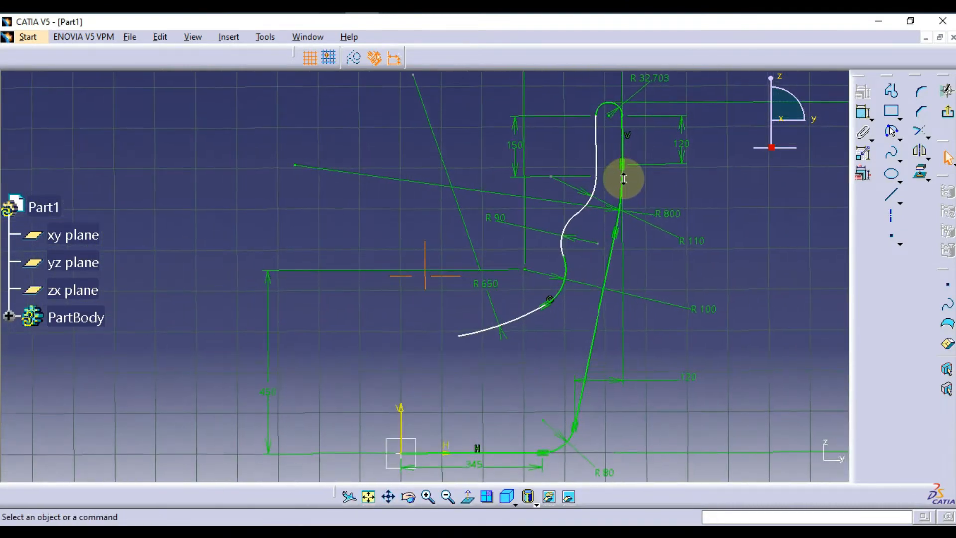
pyautogui.moveTo(613, 215); pyautogui.dragTo(638, 196, button='middle')
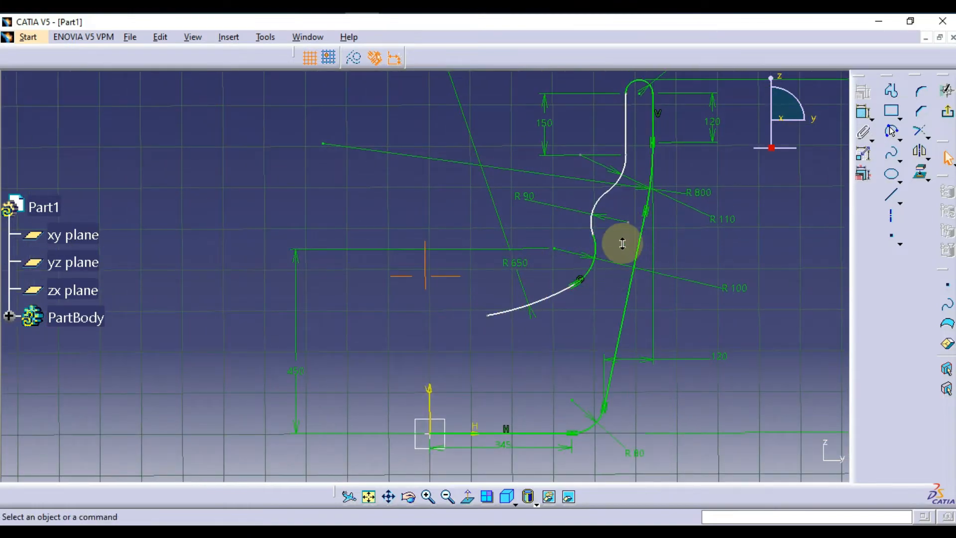
pyautogui.moveTo(622, 244)
pyautogui.mouseDown(button='middle')
pyautogui.moveTo(649, 226)
pyautogui.moveTo(559, 313)
pyautogui.moveTo(565, 288)
pyautogui.moveTo(578, 324)
pyautogui.moveTo(657, 269)
pyautogui.mouseUp(button='middle')
pyautogui.moveTo(660, 288); pyautogui.dragTo(662, 296, button='middle')
pyautogui.moveTo(683, 276); pyautogui.dragTo(714, 258, button='middle')
pyautogui.moveTo(692, 125)
pyautogui.mouseDown(button='middle')
pyautogui.moveTo(650, 195)
pyautogui.moveTo(656, 156)
pyautogui.moveTo(617, 191)
pyautogui.mouseUp(button='middle')
pyautogui.click(637, 192)
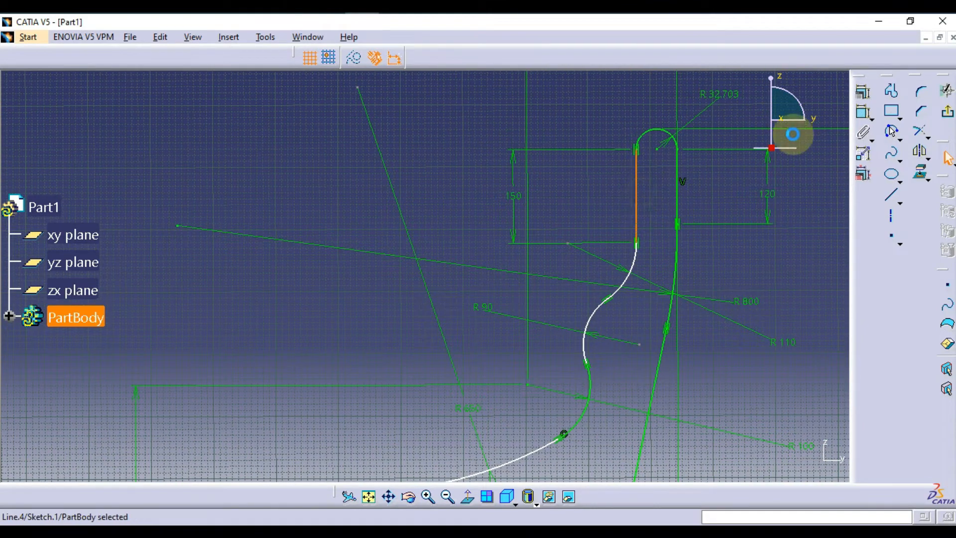
pyautogui.click(864, 95)
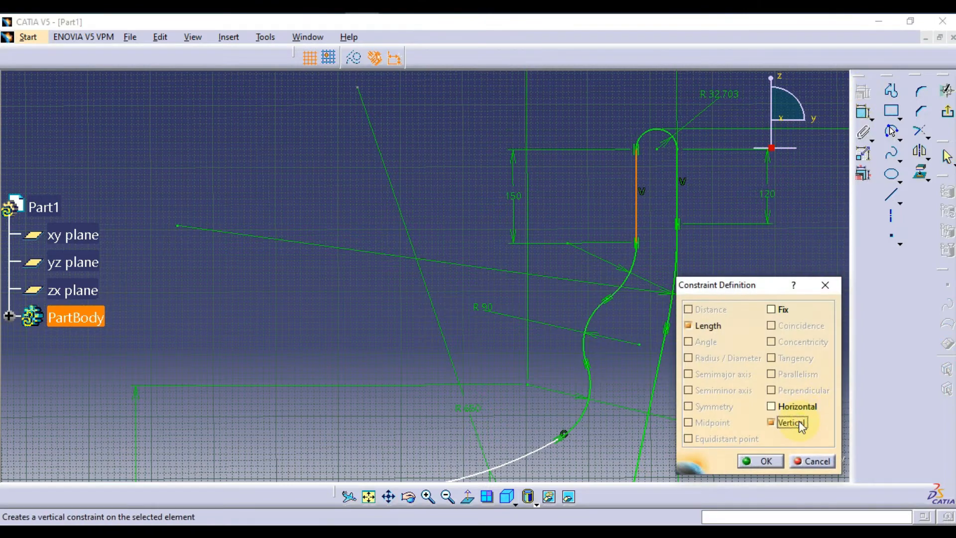
pyautogui.click(742, 461)
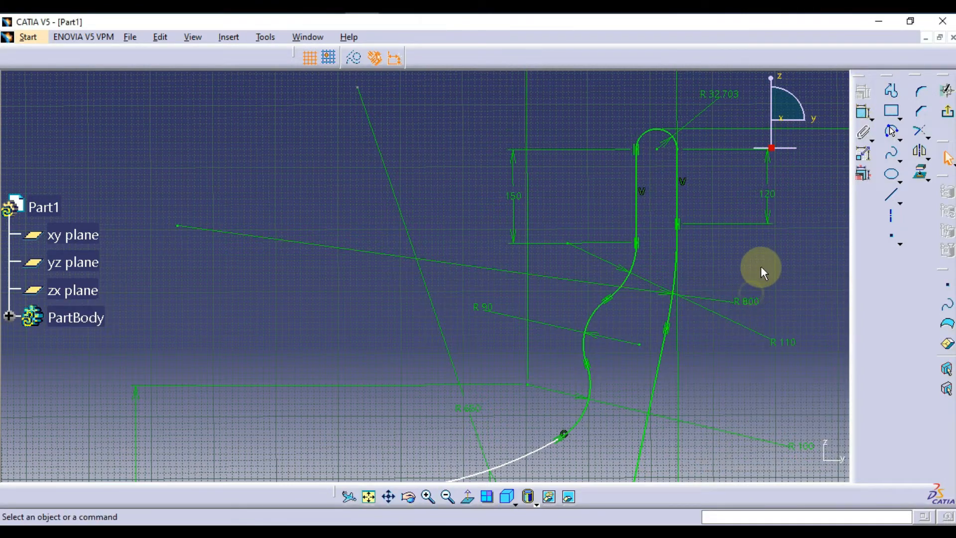
# Step: Extend the 650 mm arc by pulling its free lower end forward and down, just past the origin
pyautogui.moveTo(762, 267); pyautogui.dragTo(769, 244, button='middle')
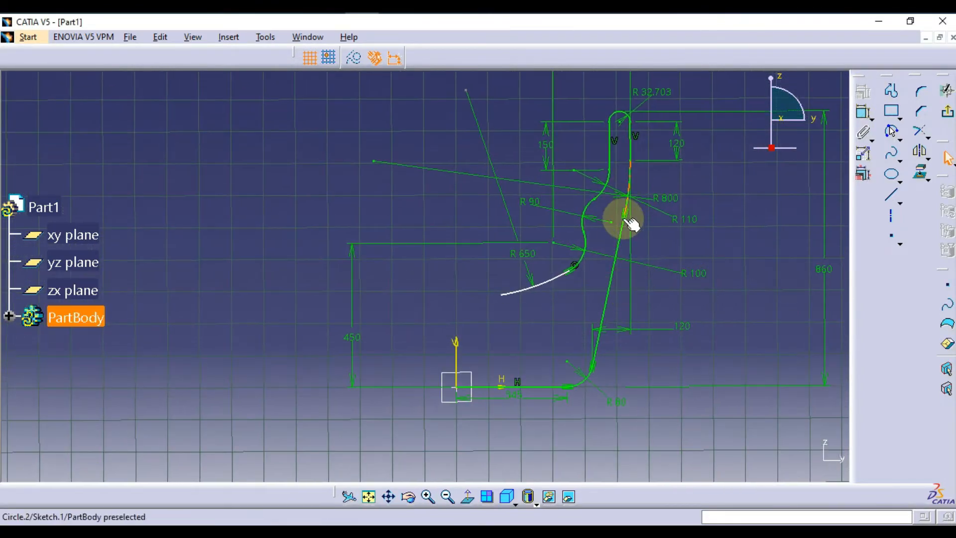
pyautogui.moveTo(622, 287)
pyautogui.mouseDown(button='middle')
pyautogui.moveTo(640, 309)
pyautogui.moveTo(674, 241)
pyautogui.mouseUp(button='middle')
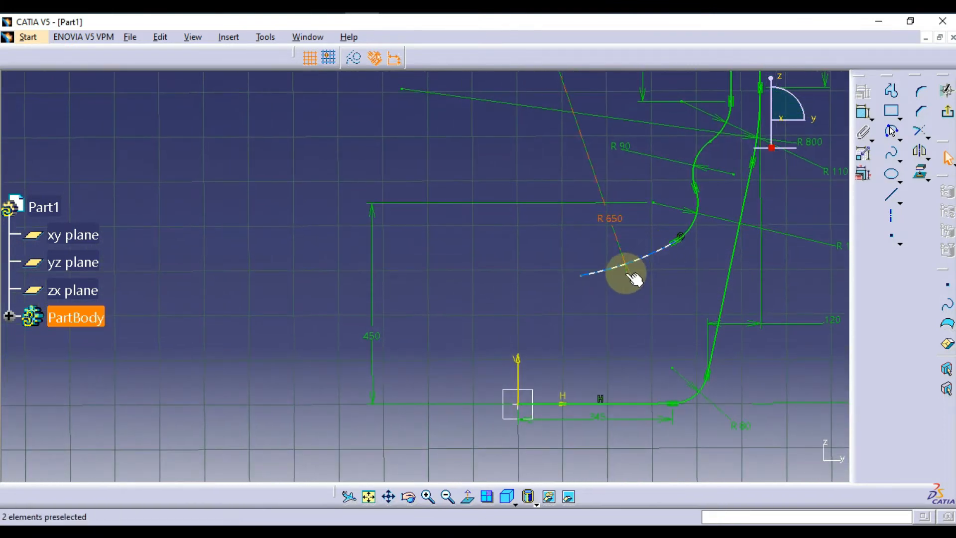
pyautogui.click(578, 277)
pyautogui.moveTo(578, 280); pyautogui.dragTo(495, 317)
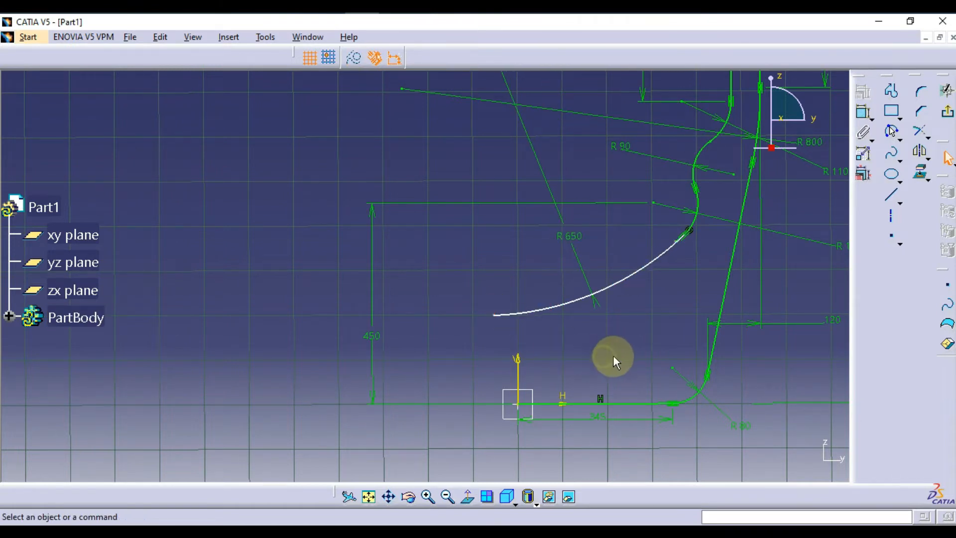
# Step: Consult the side view drawing and draw a three-point arc curving down from the free end of the 650 mm arc, tangent to it
pyautogui.moveTo(614, 355)
pyautogui.mouseDown(button='middle')
pyautogui.moveTo(650, 229)
pyautogui.moveTo(636, 275)
pyautogui.moveTo(563, 282)
pyautogui.mouseUp(button='middle')
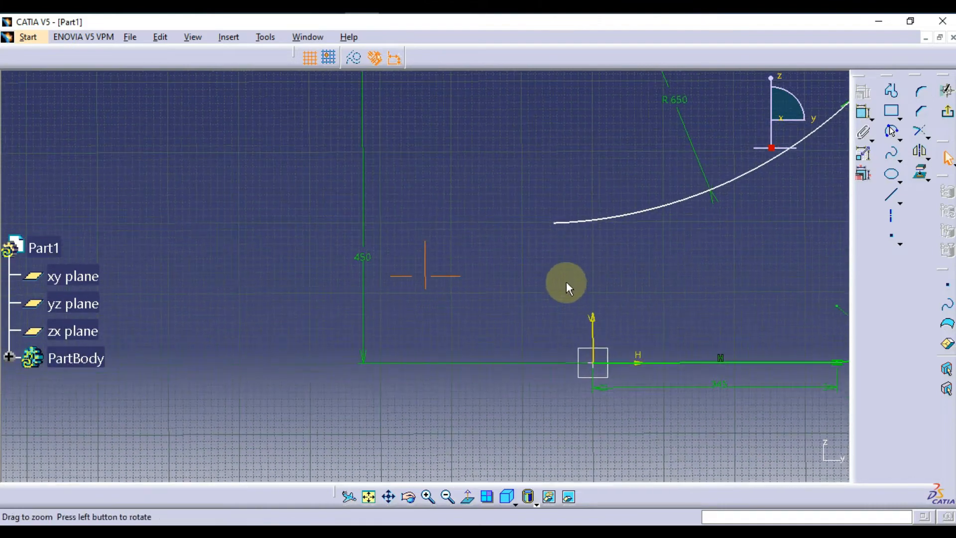
pyautogui.click(388, 2)
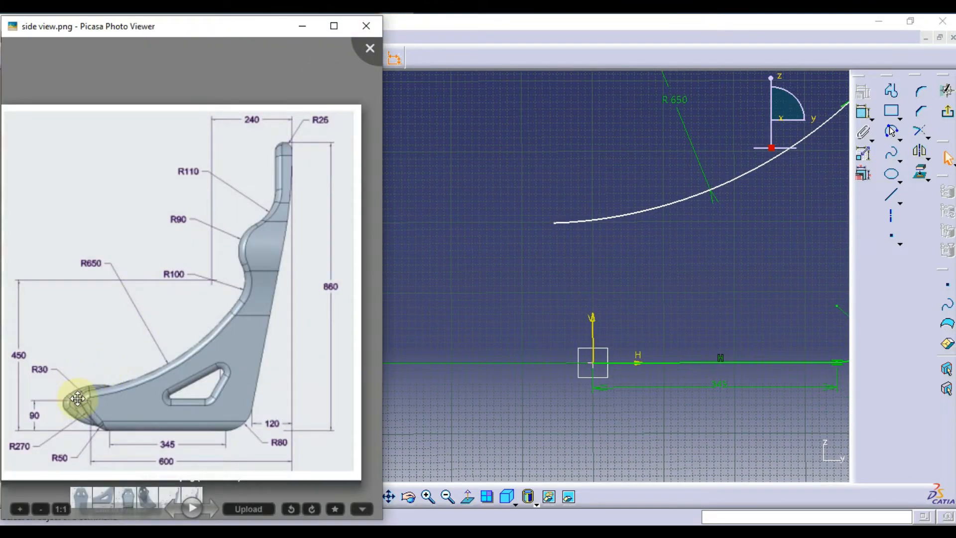
pyautogui.click(580, 278)
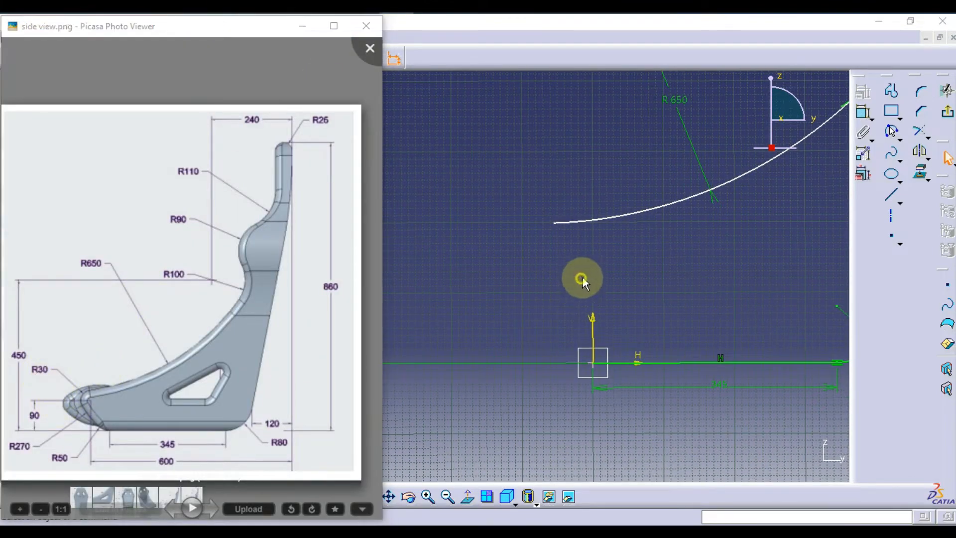
pyautogui.click(891, 112)
pyautogui.click(892, 133)
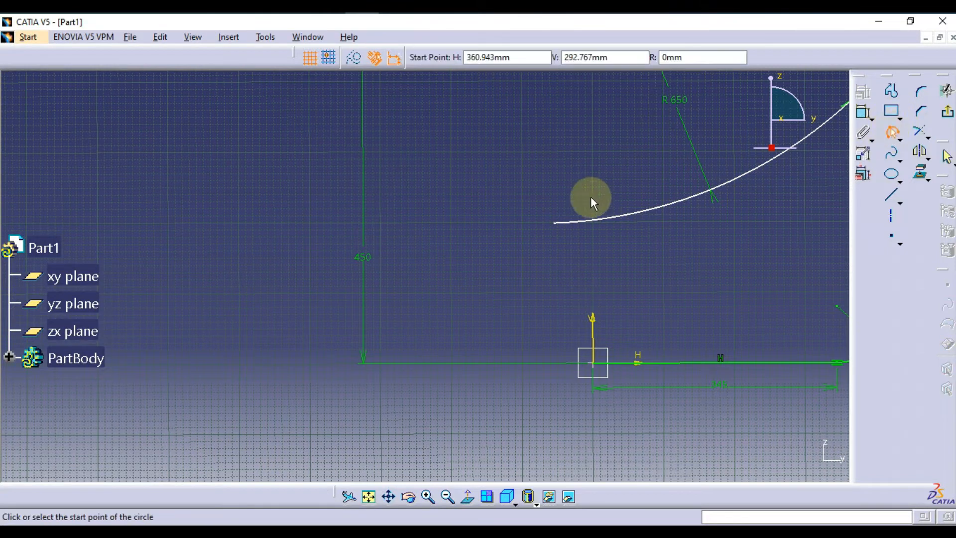
pyautogui.click(557, 223)
pyautogui.click(512, 274)
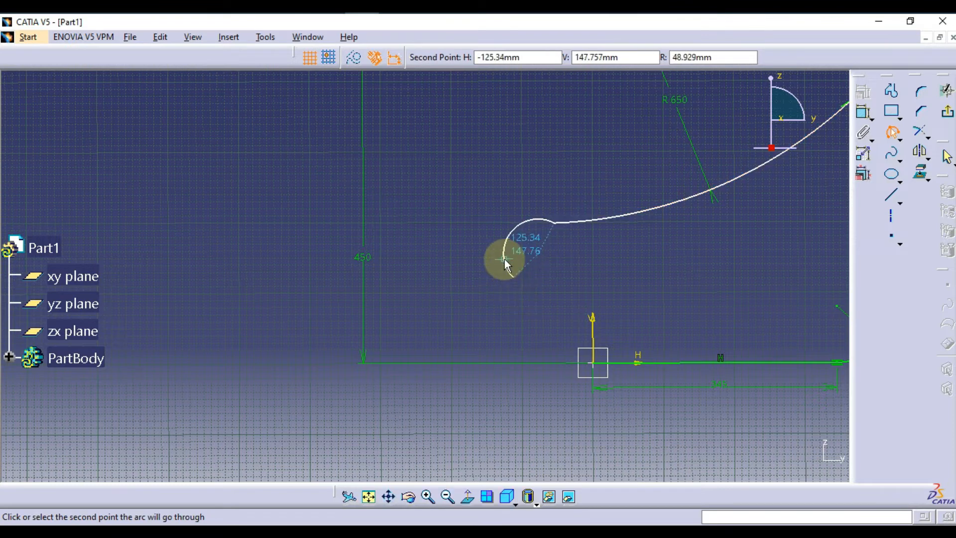
pyautogui.click(512, 267)
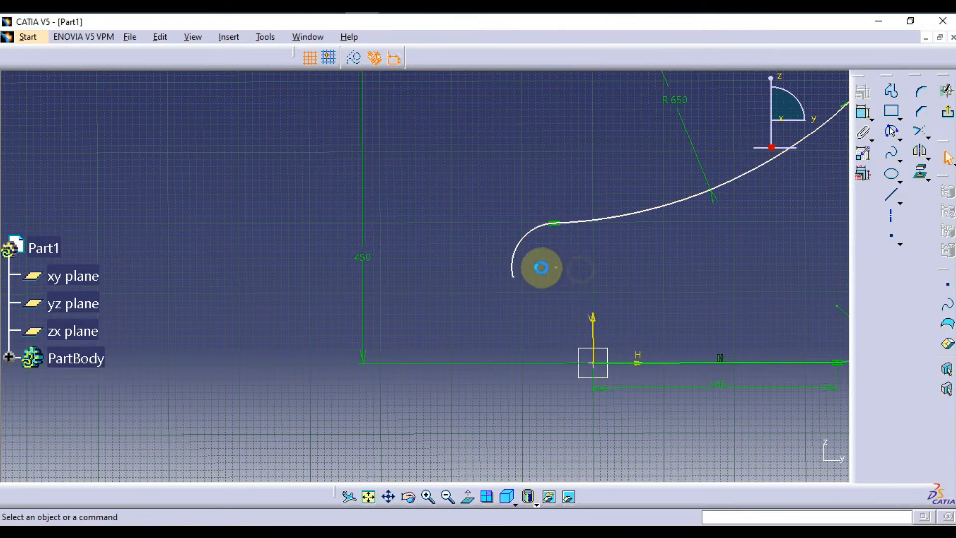
# Step: Dimension the height of the new front arc's center above the horizontal base line and set it to 90 mm
pyautogui.click(556, 266)
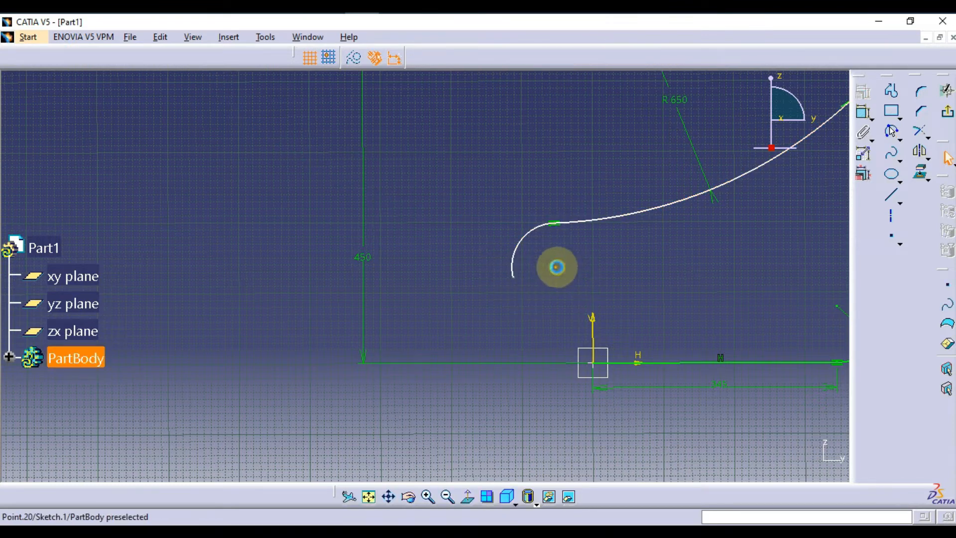
pyautogui.click(863, 112)
pyautogui.click(690, 371)
pyautogui.click(252, 314)
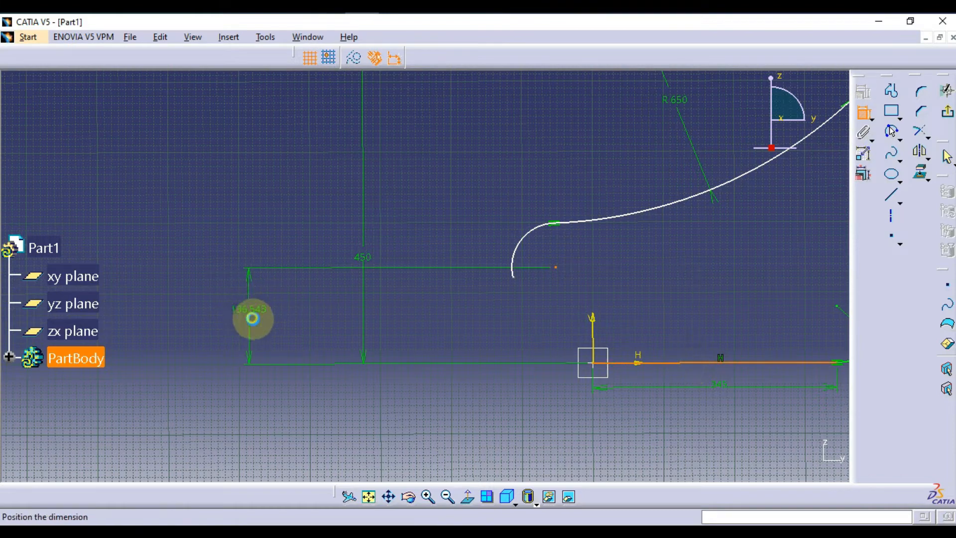
pyautogui.doubleClick(251, 314)
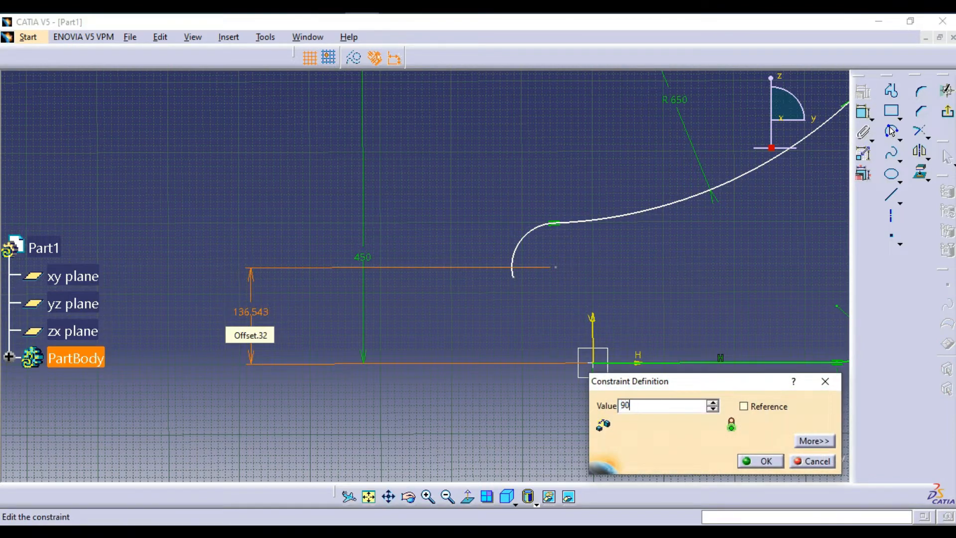
pyautogui.write('90')
pyautogui.press('Return')
# Step: Dimension the radius of the small front arc and set it to 30 mm
pyautogui.click(859, 114)
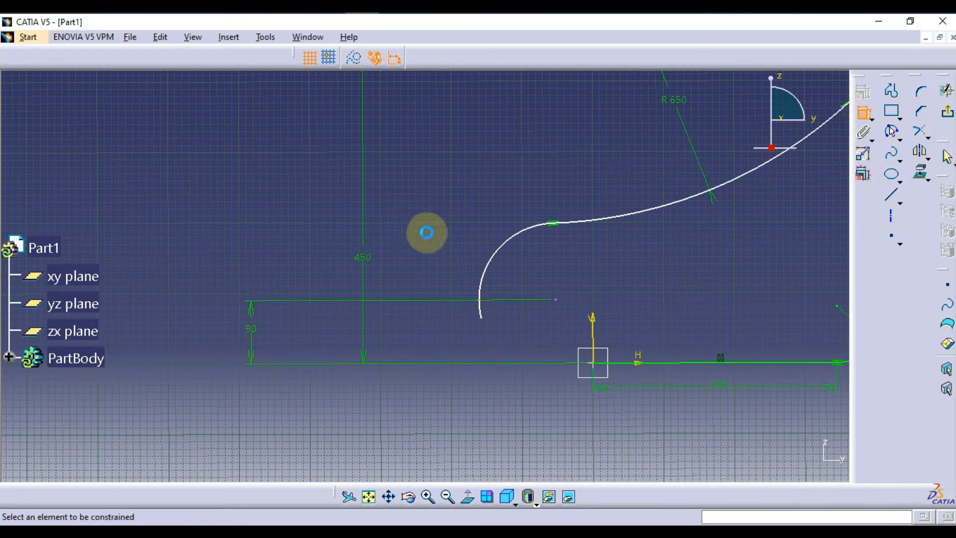
pyautogui.click(500, 256)
pyautogui.click(471, 205)
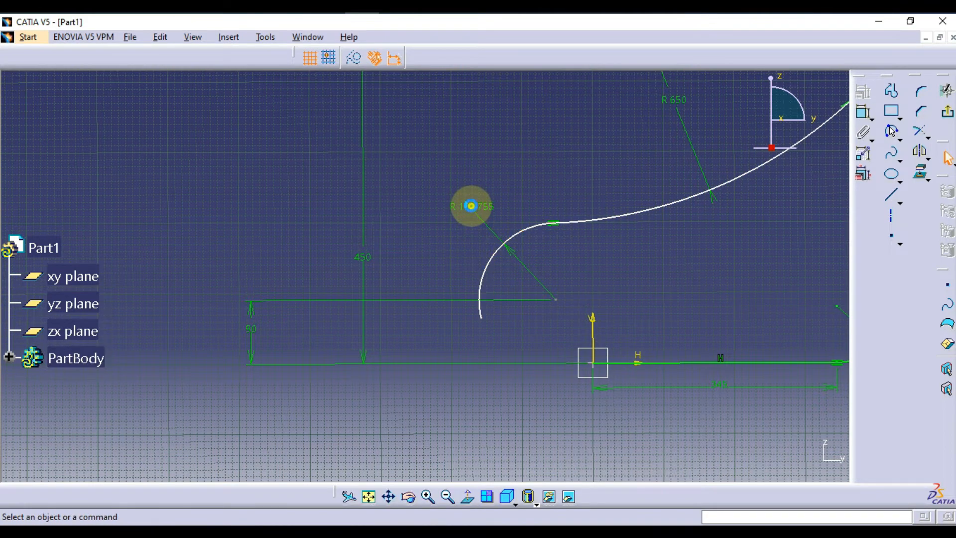
pyautogui.doubleClick(472, 208)
pyautogui.write('30')
pyautogui.press('Return')
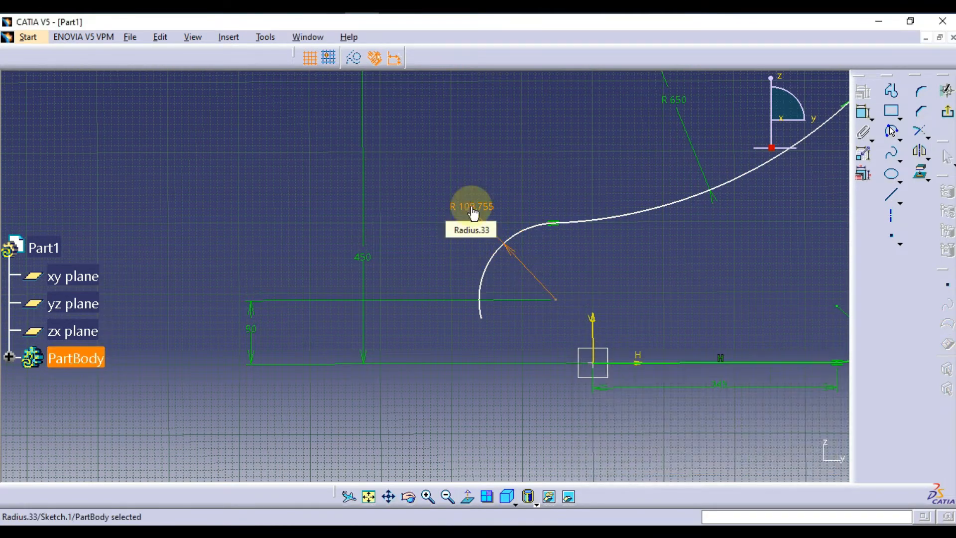
# Step: Consult the side view drawing and dimension the 30 mm arc's center 600 mm horizontally from the rear vertical line
pyautogui.moveTo(549, 175)
pyautogui.mouseDown(button='middle')
pyautogui.moveTo(565, 190)
pyautogui.moveTo(290, 92)
pyautogui.moveTo(435, 181)
pyautogui.moveTo(452, 247)
pyautogui.moveTo(478, 199)
pyautogui.moveTo(429, 248)
pyautogui.mouseUp(button='middle')
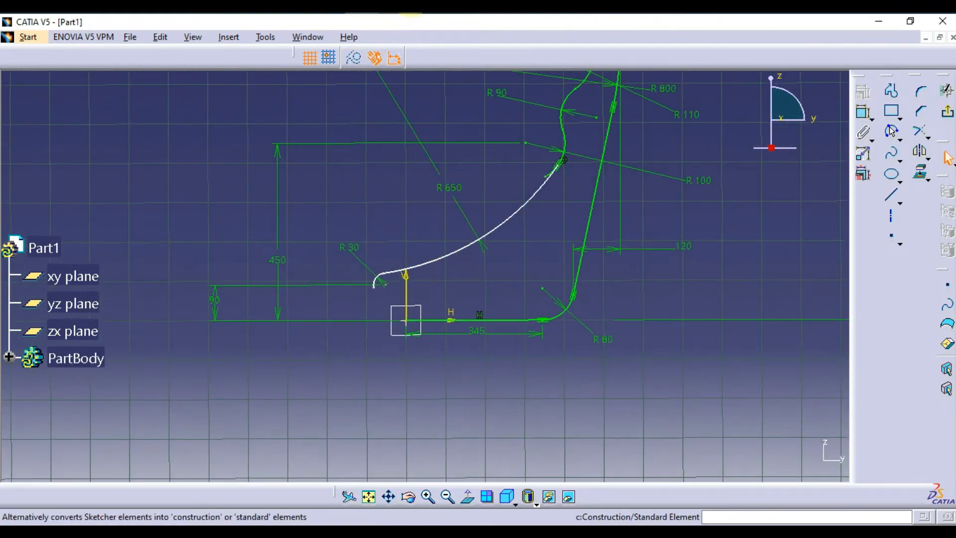
pyautogui.click(396, 8)
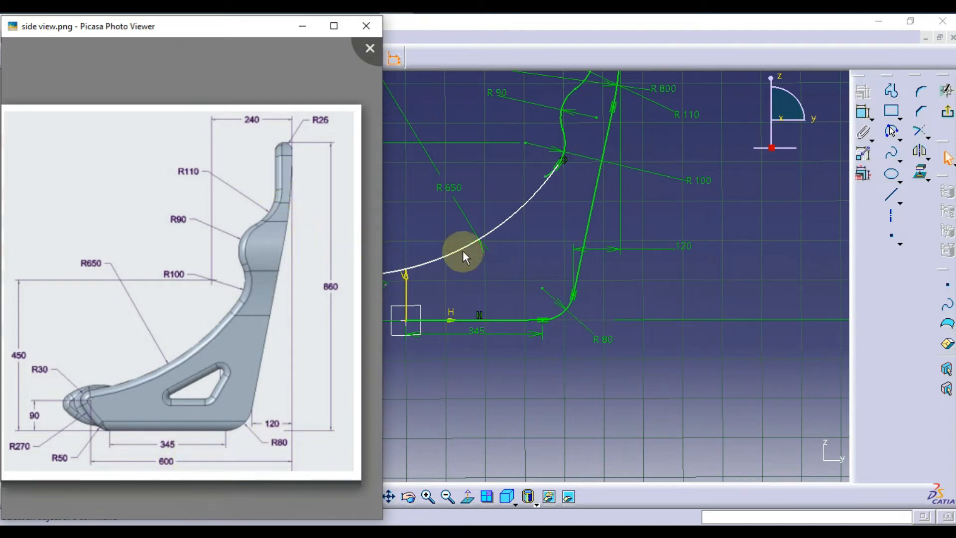
pyautogui.click(529, 264)
pyautogui.moveTo(529, 264); pyautogui.dragTo(533, 315, button='middle')
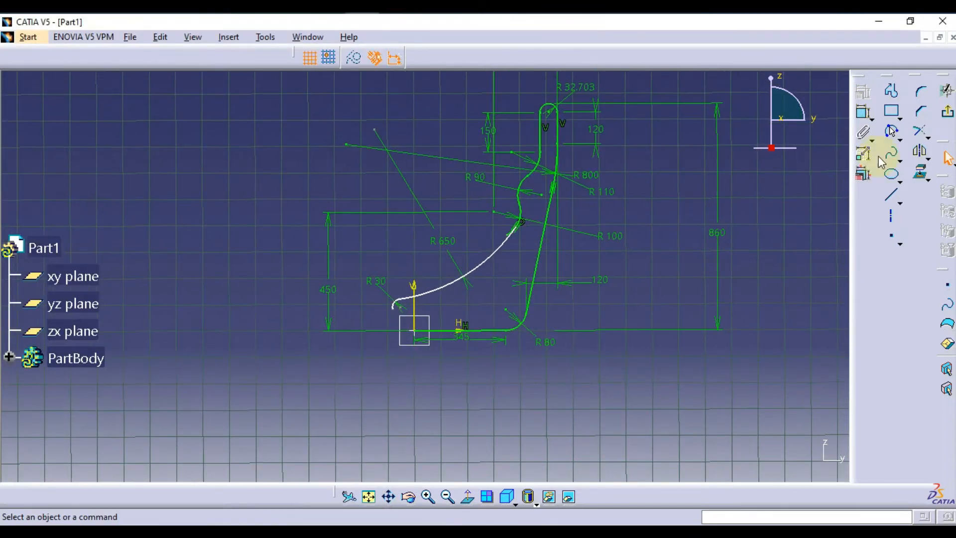
pyautogui.click(557, 131)
pyautogui.click(408, 309)
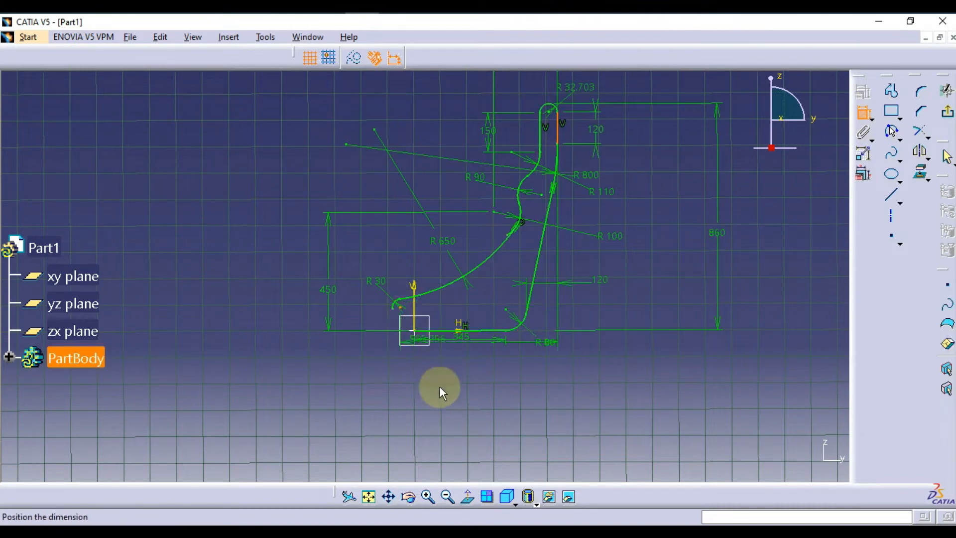
pyautogui.click(451, 398)
pyautogui.doubleClick(454, 397)
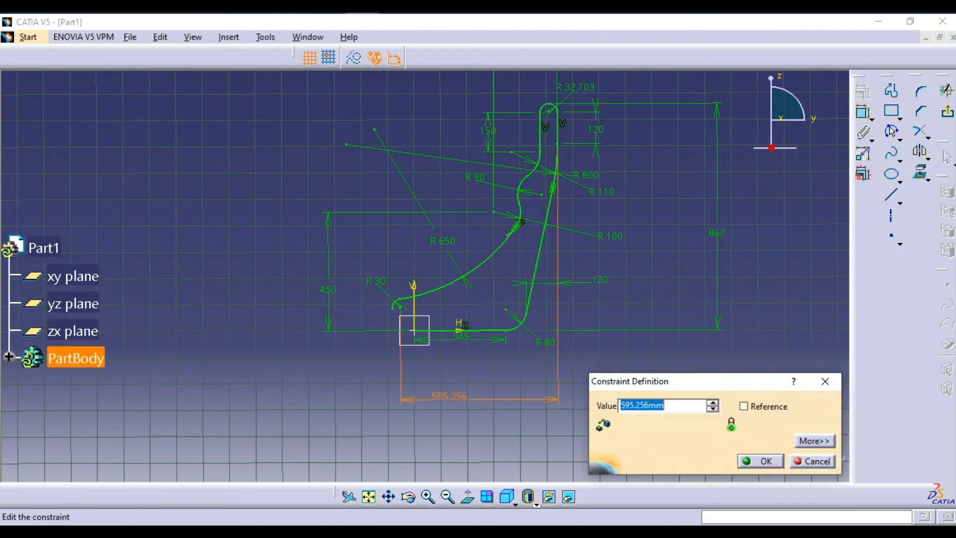
pyautogui.write('600')
pyautogui.press('Return')
# Step: Check the side view drawing and draw a three-point arc of about 63 mm radius down and rearward from the 30 mm arc's lower end, tangent to it
pyautogui.scroll(1, 461, 349)
pyautogui.moveTo(460, 348)
pyautogui.keyDown('ctrl'); pyautogui.mouseDown(button='middle')
pyautogui.moveTo(460, 298)
pyautogui.moveTo(503, 279)
pyautogui.mouseUp(button='middle'); pyautogui.keyUp('ctrl')
pyautogui.scroll(1, 482, 315)
pyautogui.keyDown('ctrl'); pyautogui.moveTo(482, 314); pyautogui.dragTo(497, 277, button='middle'); pyautogui.keyUp('ctrl')
pyautogui.moveTo(506, 306); pyautogui.dragTo(526, 296, button='middle')
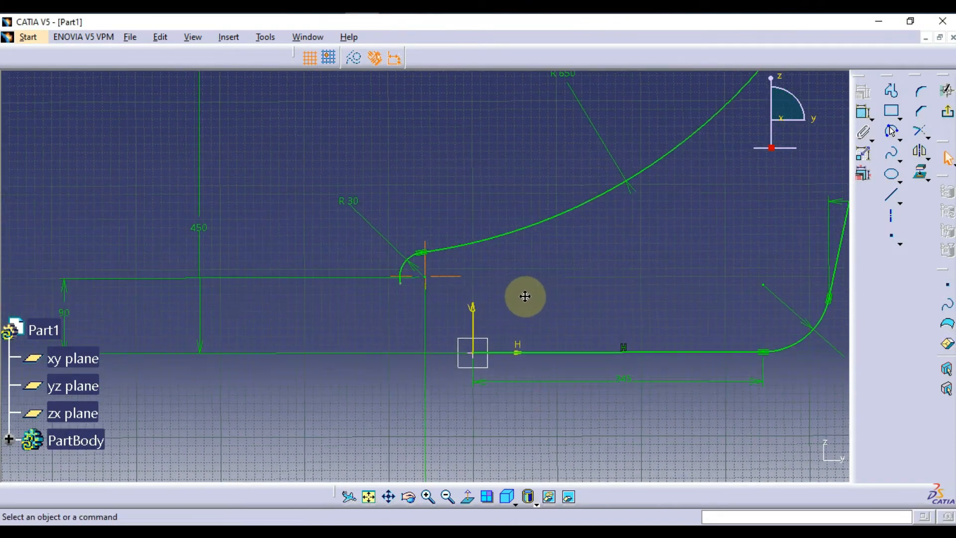
pyautogui.click(398, 7)
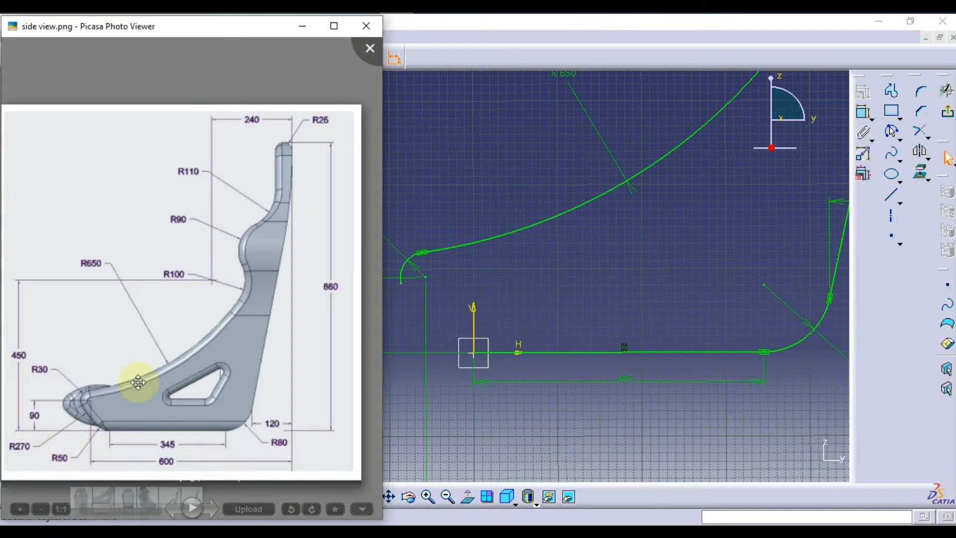
pyautogui.click(548, 278)
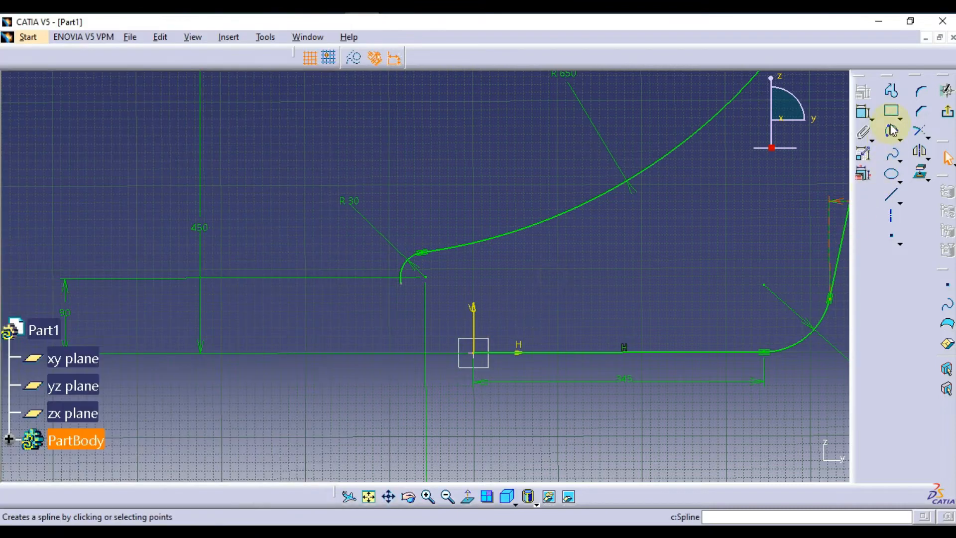
pyautogui.click(892, 132)
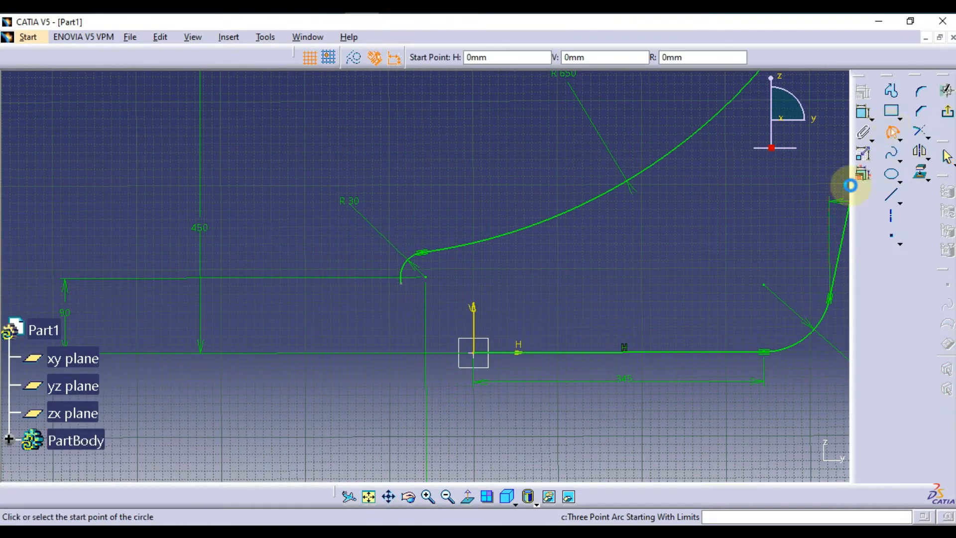
pyautogui.click(401, 283)
pyautogui.click(437, 322)
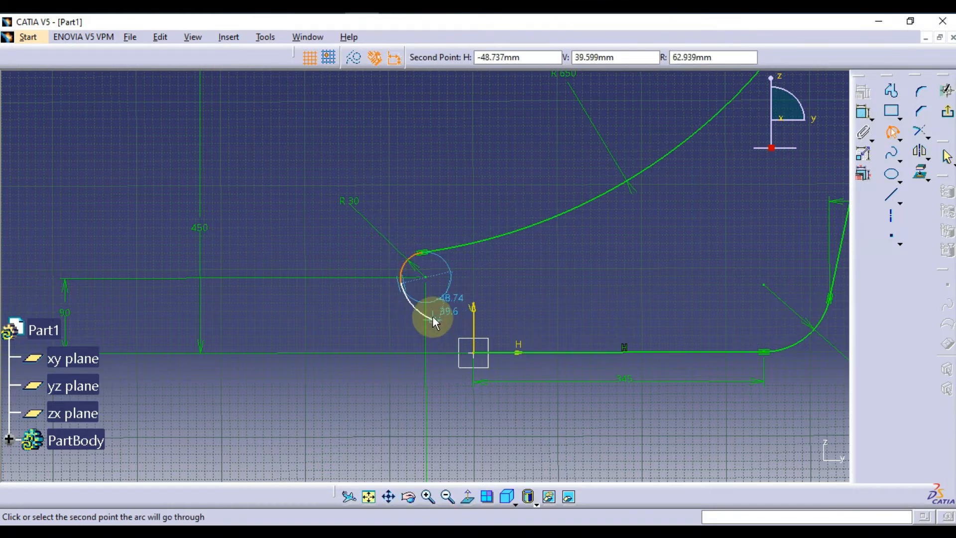
pyautogui.click(431, 315)
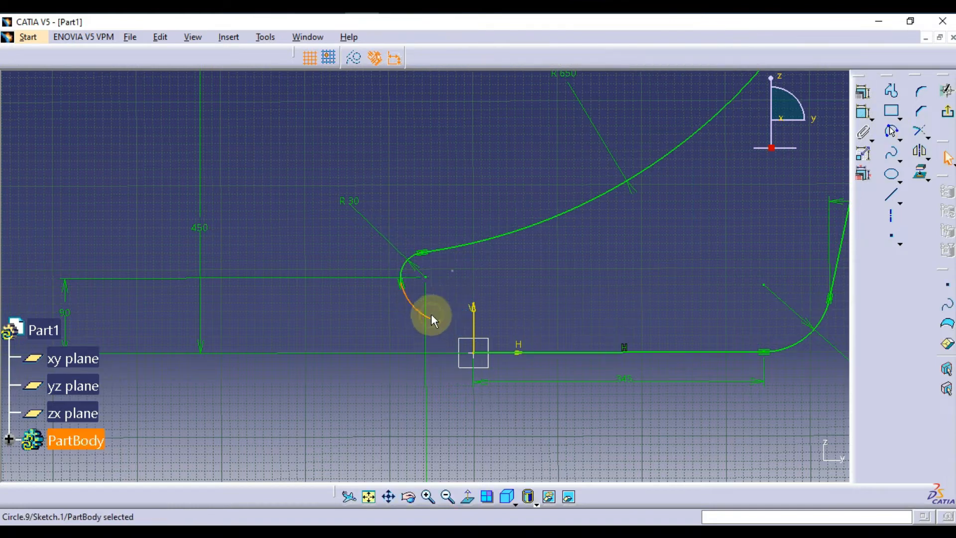
# Step: Close the profile with a three-point arc from the base line's front end at the origin to the free end of the arc below the 30 mm arc
pyautogui.click(891, 132)
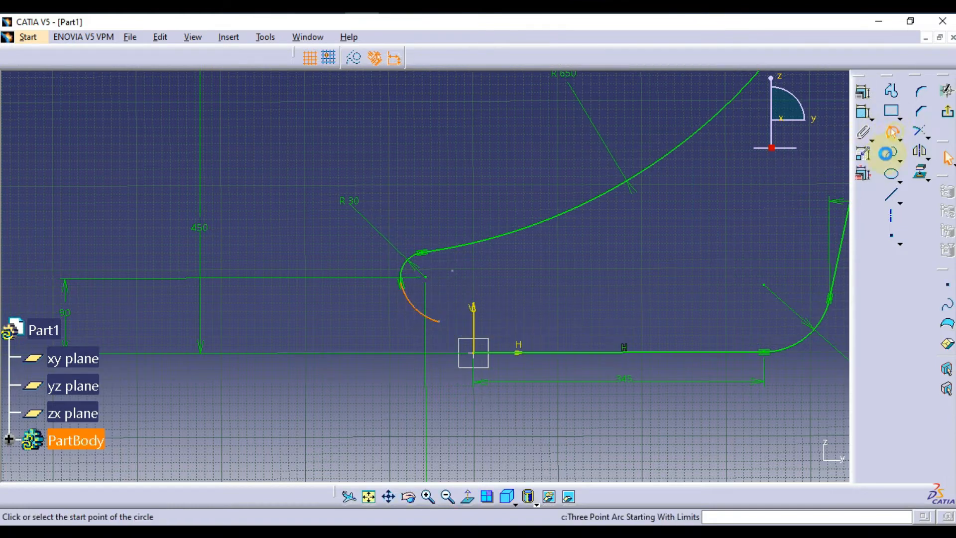
pyautogui.click(479, 355)
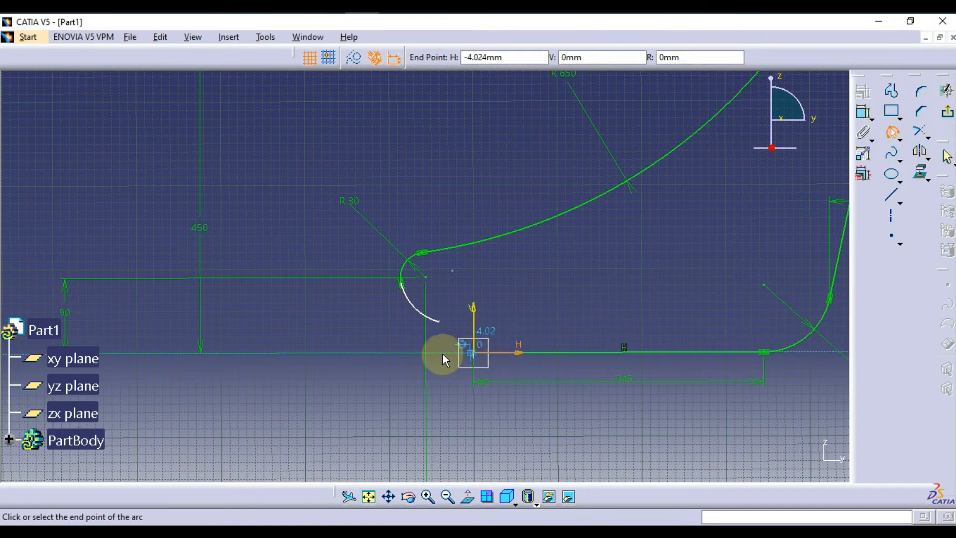
pyautogui.click(440, 322)
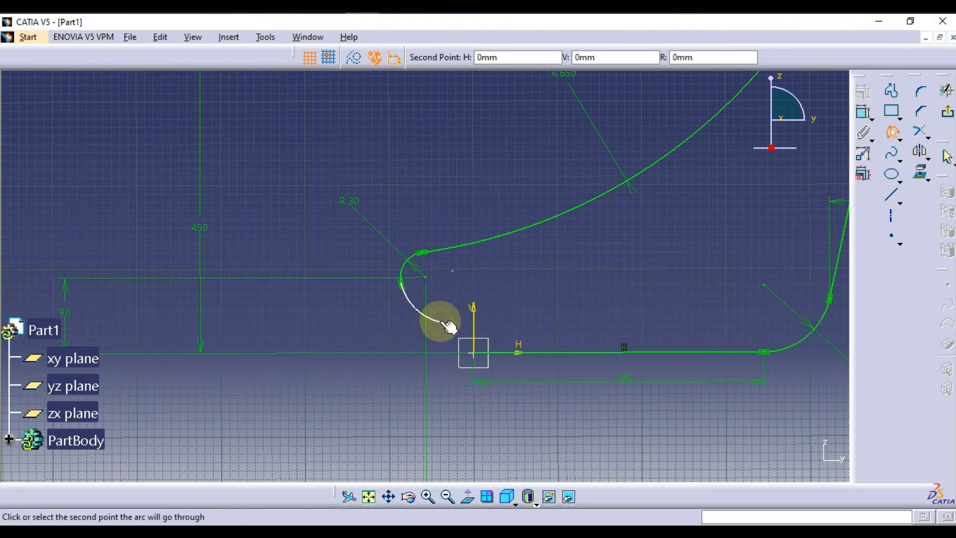
pyautogui.click(457, 350)
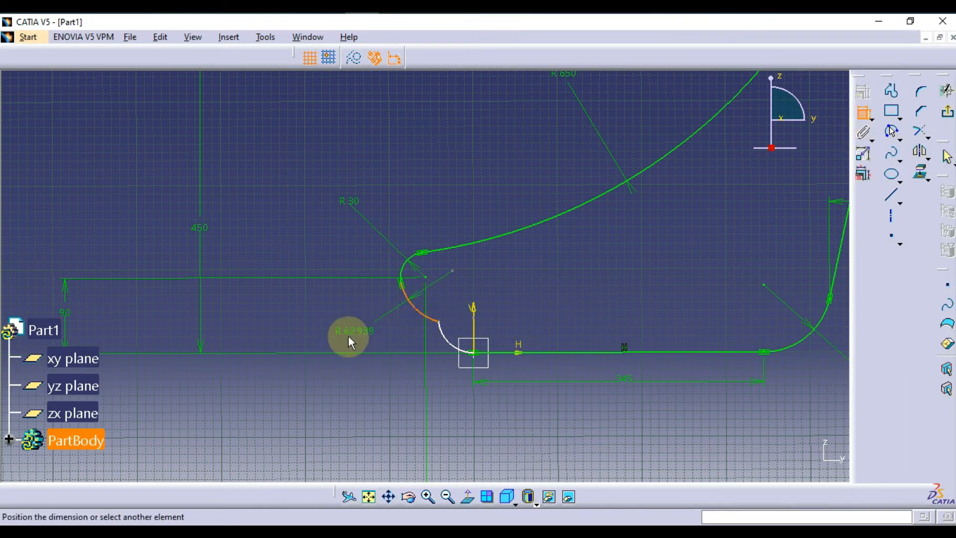
# Step: Dimension the radii of the nose's two lower arcs: the one below the 30 mm arc and the one ending at the origin
pyautogui.click(348, 336)
pyautogui.click(453, 341)
pyautogui.click(405, 400)
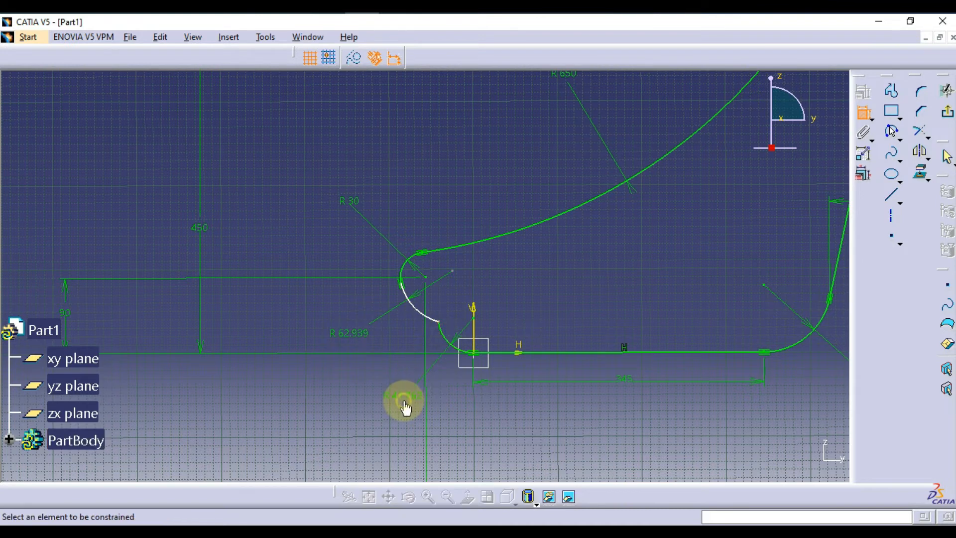
pyautogui.click(854, 117)
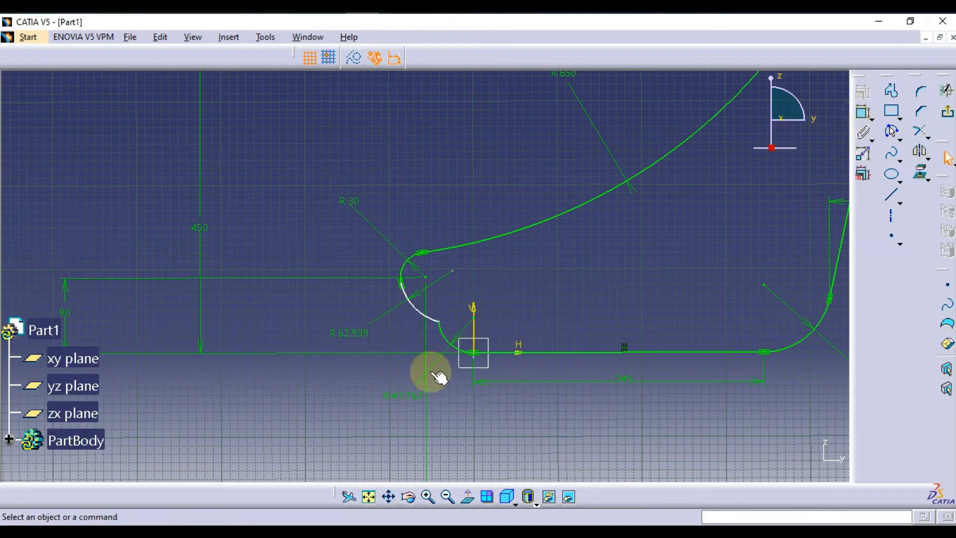
# Step: Set the radius of the arc at the origin to 50 mm and the arc above it to 270 mm
pyautogui.doubleClick(405, 399)
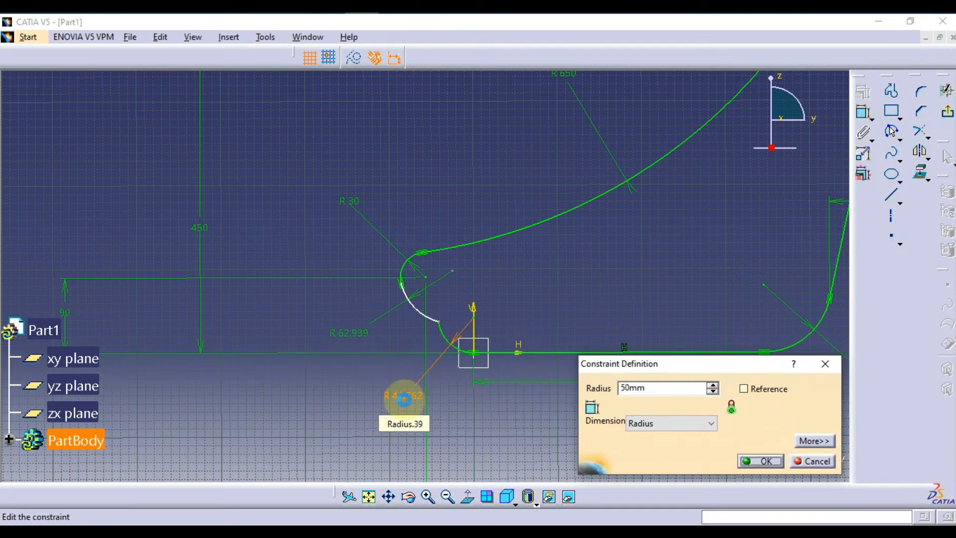
pyautogui.press('Return')
pyautogui.doubleClick(342, 322)
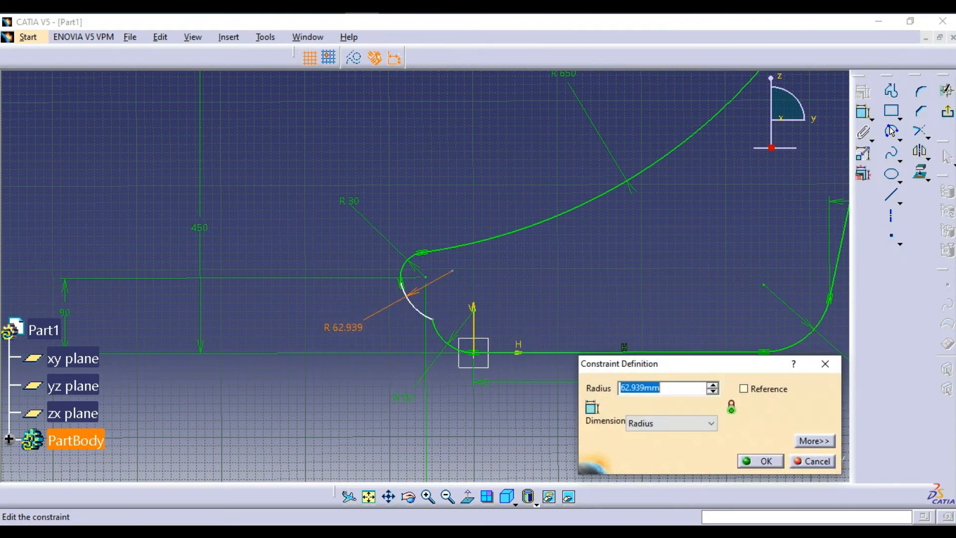
pyautogui.press('Return')
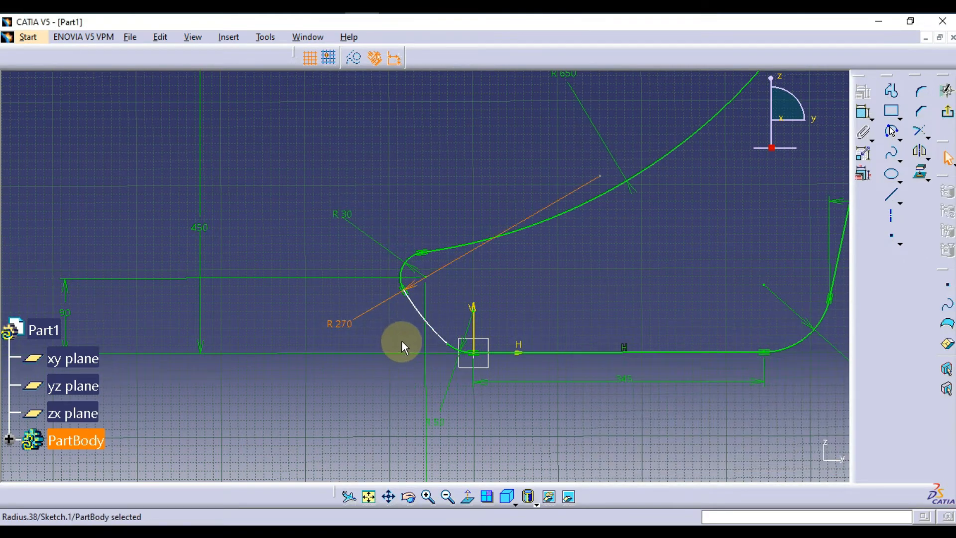
pyautogui.click(403, 342)
# Step: Make the 270 mm nose arc tangent to the 50 mm arc at the origin
pyautogui.moveTo(409, 344)
pyautogui.mouseDown(button='middle')
pyautogui.moveTo(487, 305)
pyautogui.moveTo(478, 145)
pyautogui.moveTo(504, 318)
pyautogui.mouseUp(button='middle')
pyautogui.click(460, 284)
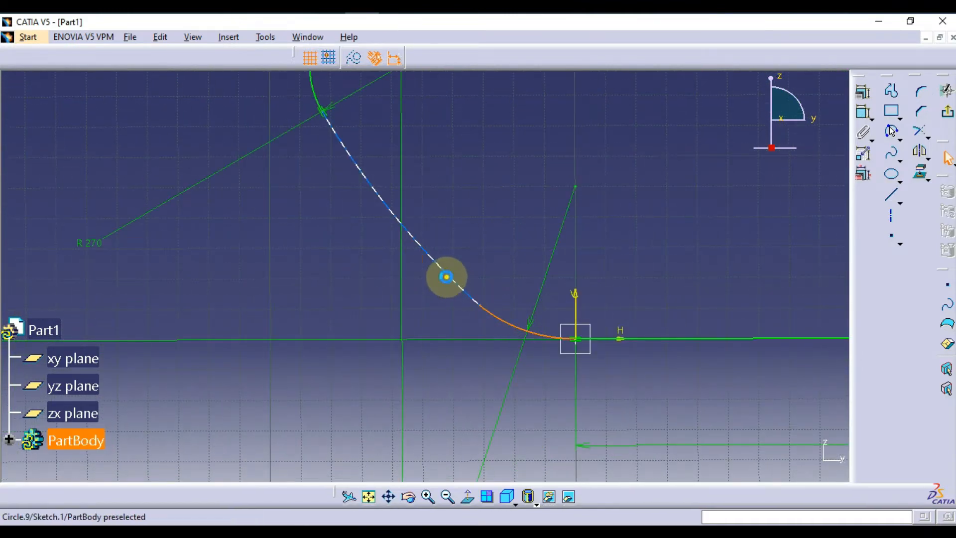
pyautogui.keyDown('ctrl'); pyautogui.click(447, 277); pyautogui.keyUp('ctrl')
pyautogui.click(863, 91)
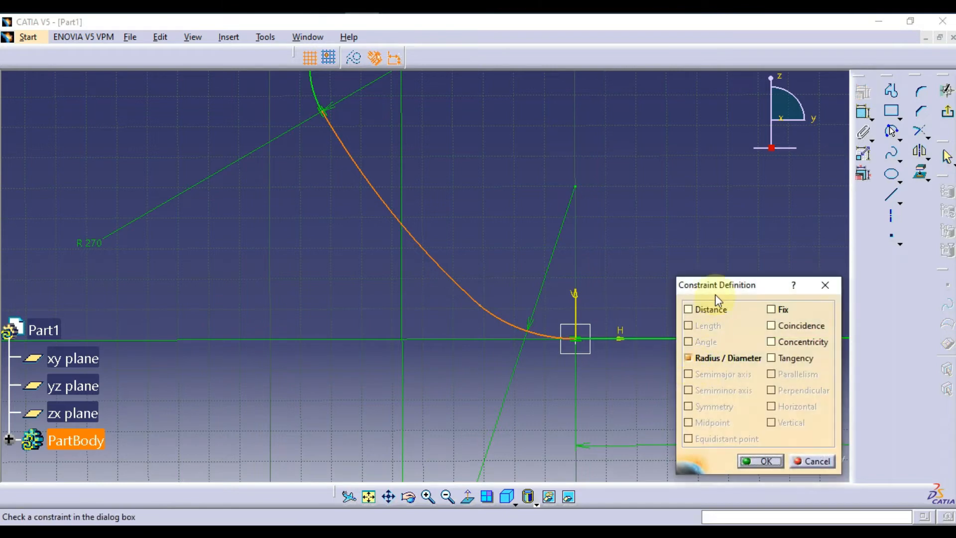
pyautogui.click(786, 359)
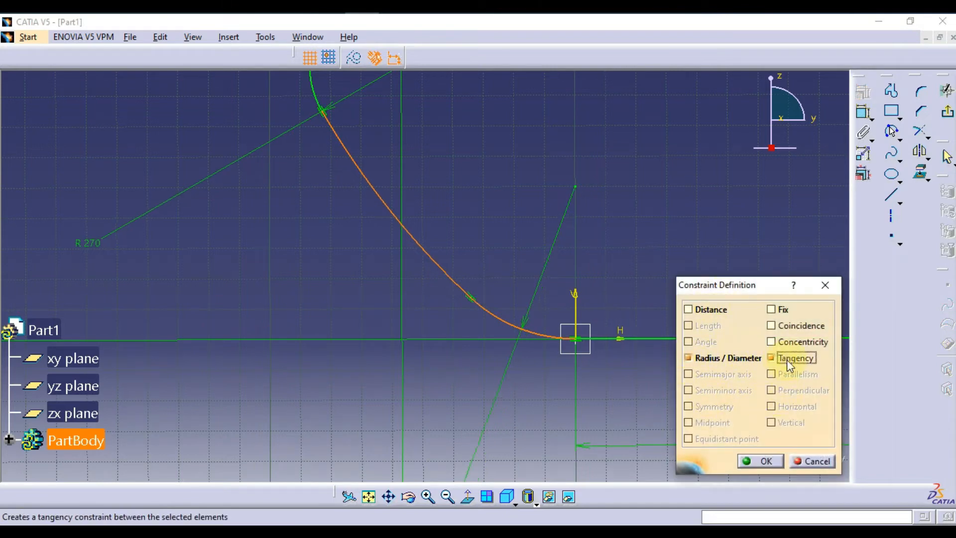
pyautogui.click(743, 455)
# Step: Shorten the 100 mm backrest arc by pulling its overshooting lower end up close to the junction with the 650 mm seat arc
pyautogui.moveTo(655, 208); pyautogui.dragTo(655, 431, button='middle')
pyautogui.moveTo(679, 235); pyautogui.dragTo(682, 329, button='middle')
pyautogui.moveTo(631, 248); pyautogui.dragTo(600, 319, button='middle')
pyautogui.moveTo(625, 271)
pyautogui.mouseDown(button='middle')
pyautogui.moveTo(630, 345)
pyautogui.moveTo(614, 294)
pyautogui.moveTo(621, 320)
pyautogui.moveTo(583, 309)
pyautogui.moveTo(581, 342)
pyautogui.moveTo(588, 318)
pyautogui.mouseUp(button='middle')
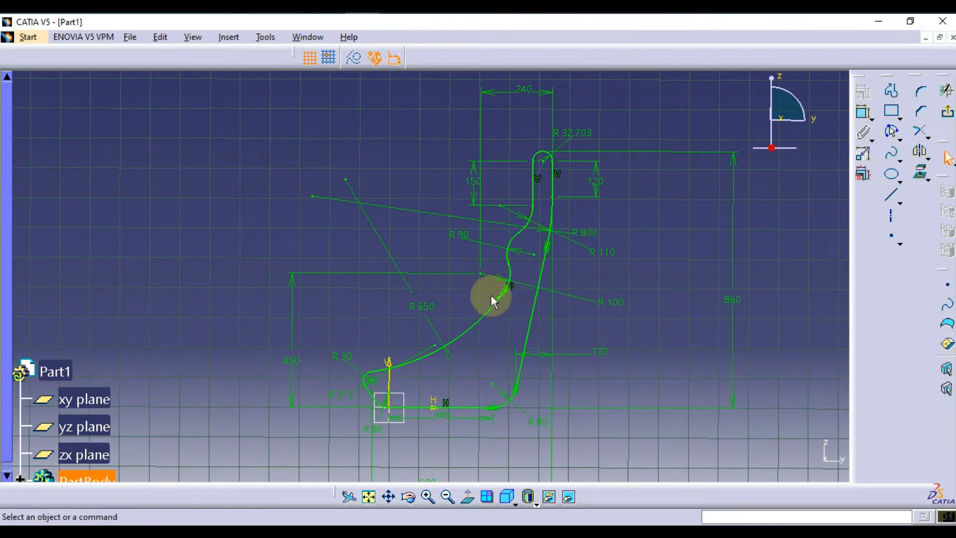
pyautogui.moveTo(518, 315)
pyautogui.mouseDown(button='middle')
pyautogui.moveTo(523, 282)
pyautogui.moveTo(662, 292)
pyautogui.moveTo(687, 357)
pyautogui.moveTo(711, 330)
pyautogui.moveTo(426, 329)
pyautogui.moveTo(498, 358)
pyautogui.moveTo(508, 341)
pyautogui.moveTo(608, 323)
pyautogui.moveTo(584, 305)
pyautogui.mouseUp(button='middle')
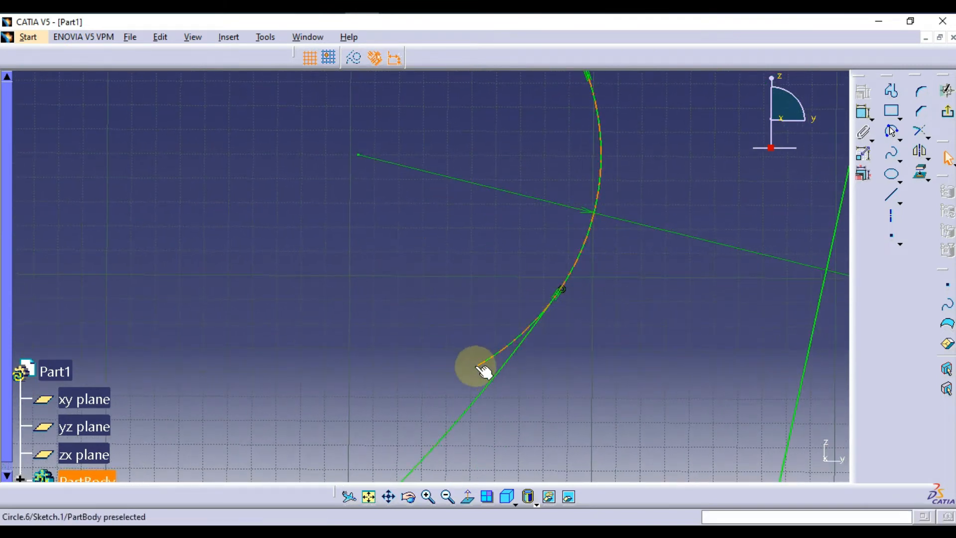
pyautogui.moveTo(474, 367); pyautogui.dragTo(581, 277)
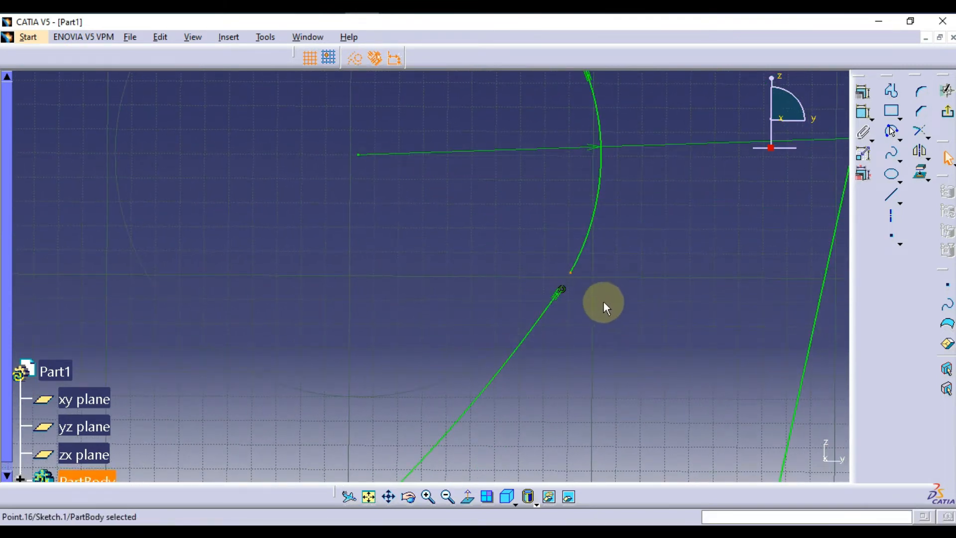
# Step: Make the lower end of the 100 mm arc coincident with the upper end of the 650 mm seat arc
pyautogui.moveTo(613, 321)
pyautogui.keyDown('ctrl'); pyautogui.mouseDown(button='middle')
pyautogui.moveTo(631, 282)
pyautogui.moveTo(600, 337)
pyautogui.mouseUp(button='middle'); pyautogui.keyUp('ctrl')
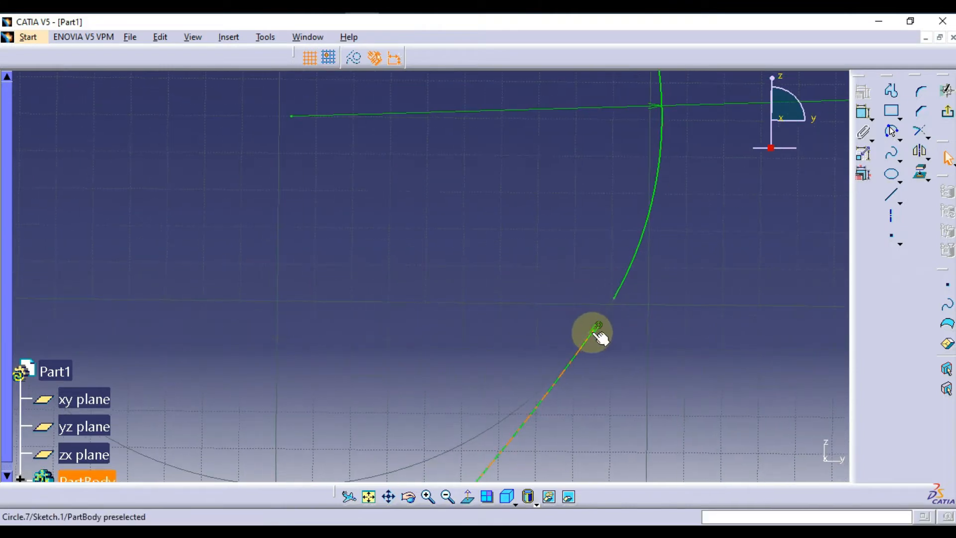
pyautogui.click(616, 299)
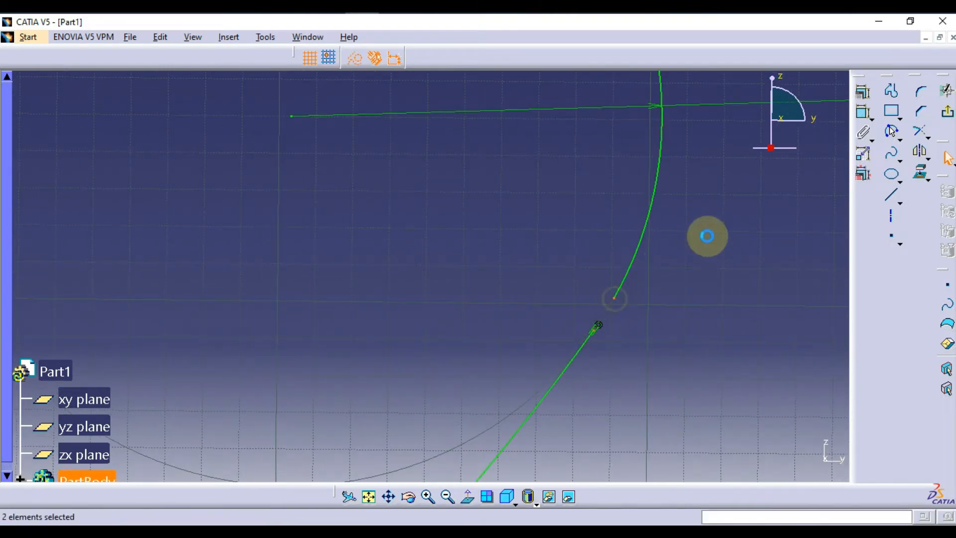
pyautogui.click(865, 93)
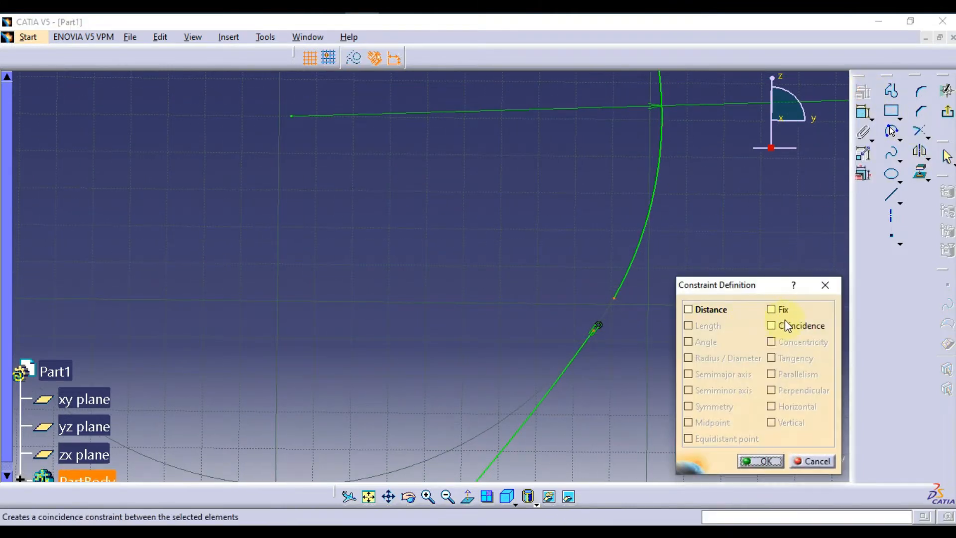
pyautogui.click(773, 325)
pyautogui.click(765, 460)
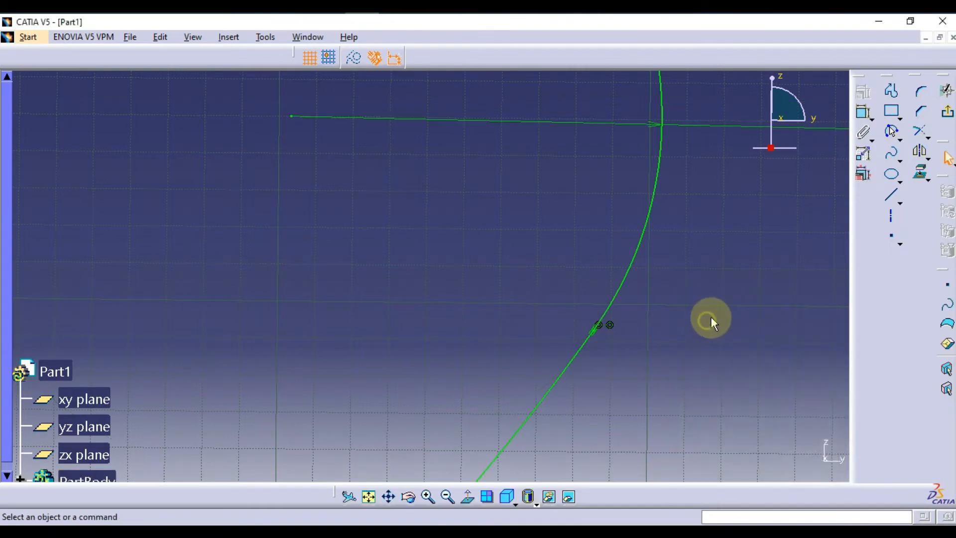
# Step: Exit the side profile sketch and view the closed outline in 3D
pyautogui.moveTo(710, 320)
pyautogui.keyDown('ctrl'); pyautogui.mouseDown(button='middle')
pyautogui.moveTo(732, 450)
pyautogui.moveTo(658, 284)
pyautogui.moveTo(668, 358)
pyautogui.moveTo(713, 354)
pyautogui.moveTo(718, 379)
pyautogui.mouseUp(button='middle'); pyautogui.keyUp('ctrl')
pyautogui.moveTo(722, 350); pyautogui.dragTo(781, 349, button='middle')
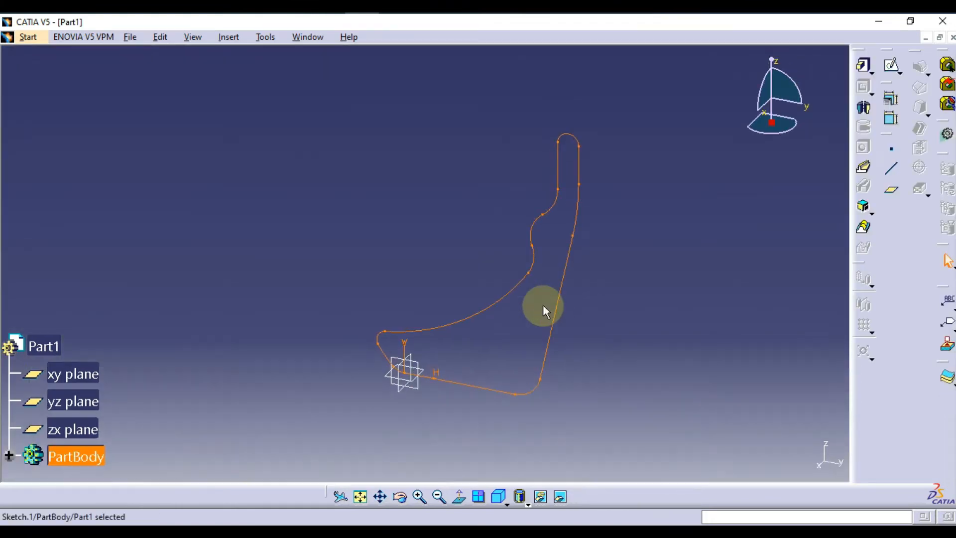
pyautogui.scroll(-3, 375, 320)
pyautogui.click(369, 251)
pyautogui.moveTo(434, 367)
pyautogui.keyDown('ctrl'); pyautogui.mouseDown(button='middle')
pyautogui.moveTo(438, 327)
pyautogui.moveTo(385, 325)
pyautogui.mouseUp(button='middle'); pyautogui.keyUp('ctrl')
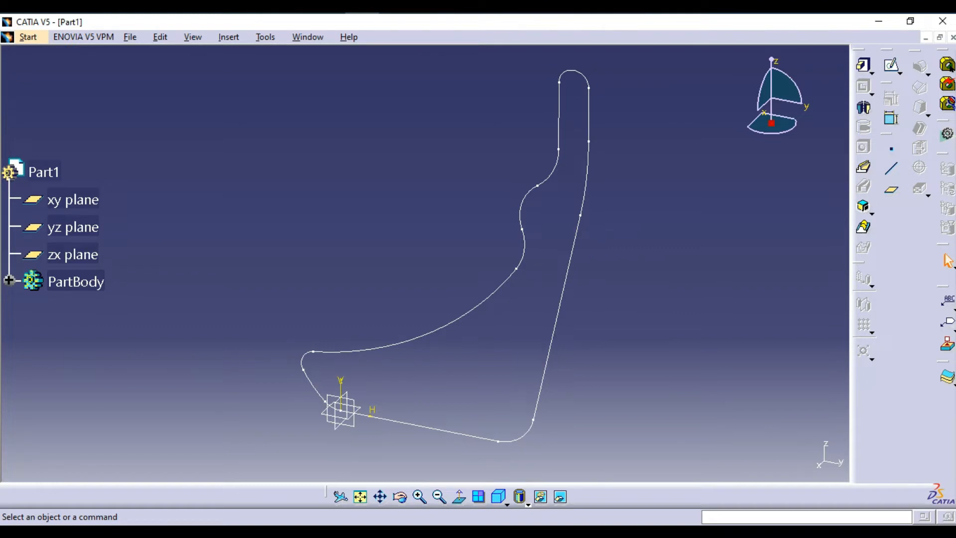
# Step: Pad the side profile sketch with a length of 400 mm and mirrored extent
pyautogui.hotkey('alt', 'Tab')
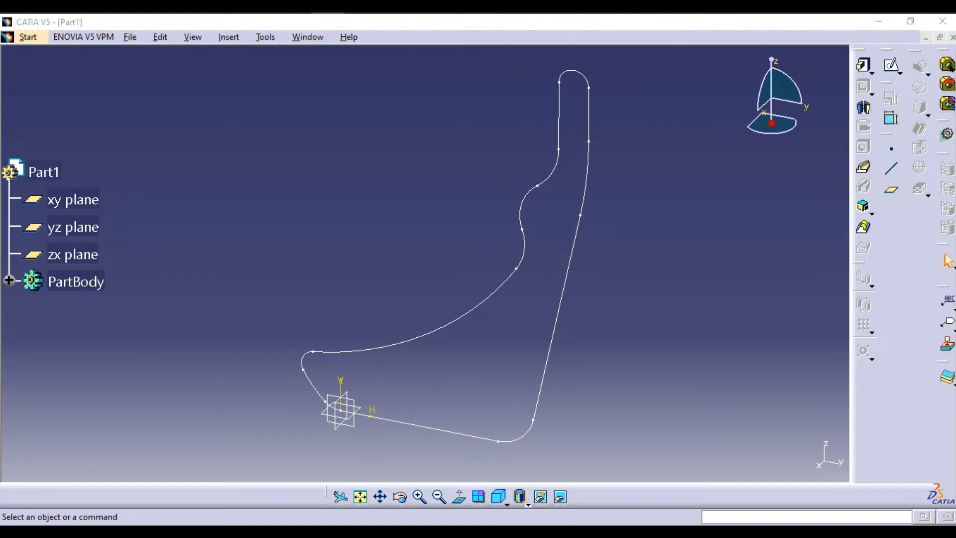
pyautogui.click(584, 360)
pyautogui.moveTo(584, 361)
pyautogui.keyDown('ctrl'); pyautogui.mouseDown(button='middle')
pyautogui.moveTo(536, 379)
pyautogui.moveTo(679, 335)
pyautogui.moveTo(521, 369)
pyautogui.moveTo(634, 296)
pyautogui.moveTo(598, 253)
pyautogui.moveTo(820, 202)
pyautogui.mouseUp(button='middle'); pyautogui.keyUp('ctrl')
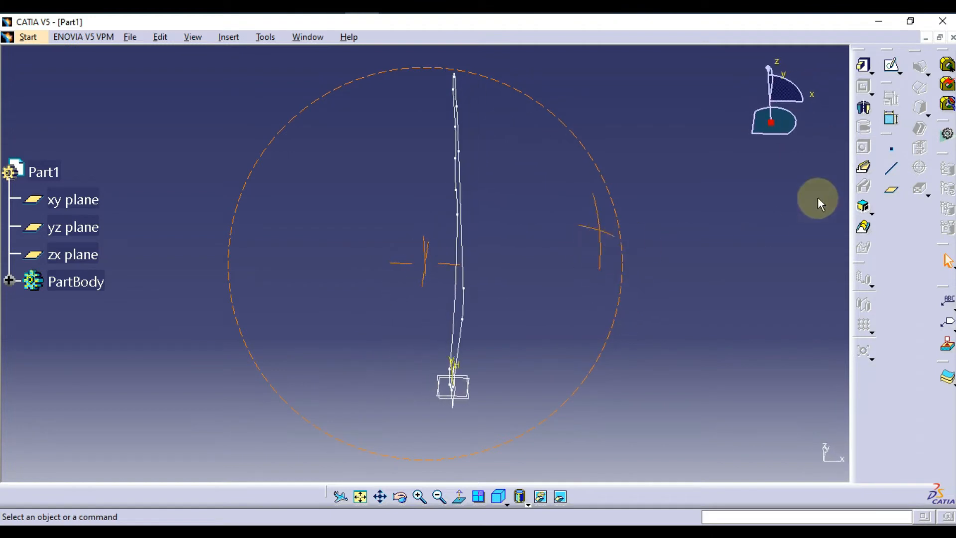
pyautogui.click(864, 62)
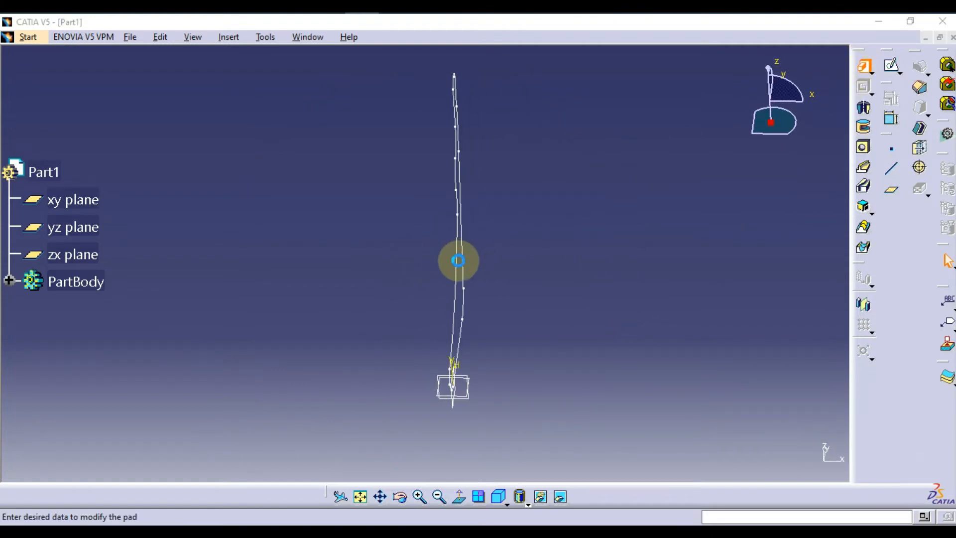
pyautogui.click(779, 277)
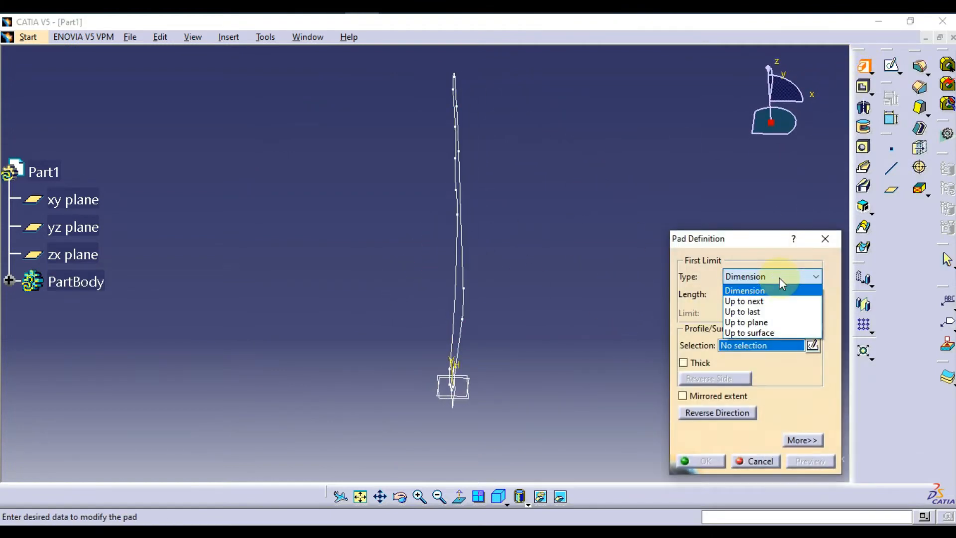
pyautogui.click(779, 277)
pyautogui.moveTo(730, 399); pyautogui.dragTo(731, 379)
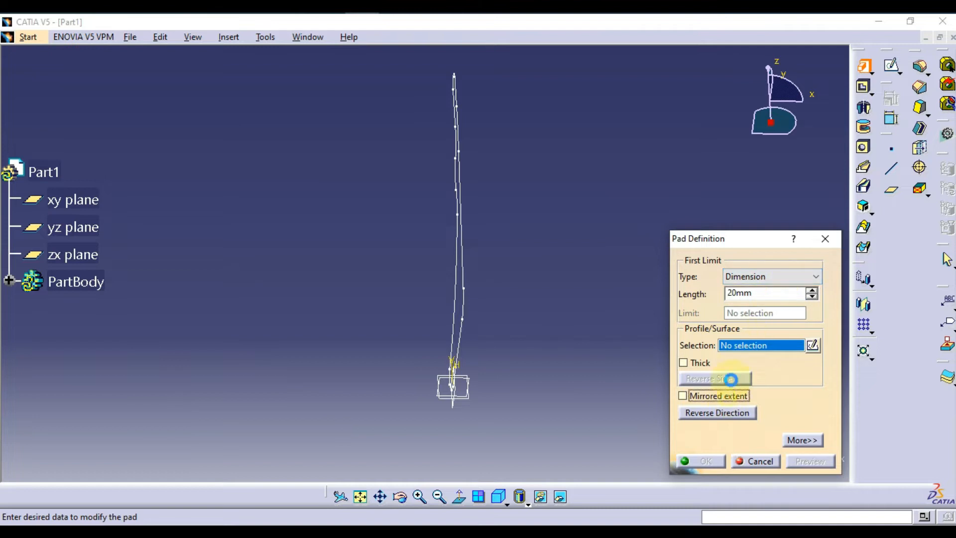
pyautogui.doubleClick(756, 297)
pyautogui.write('400')
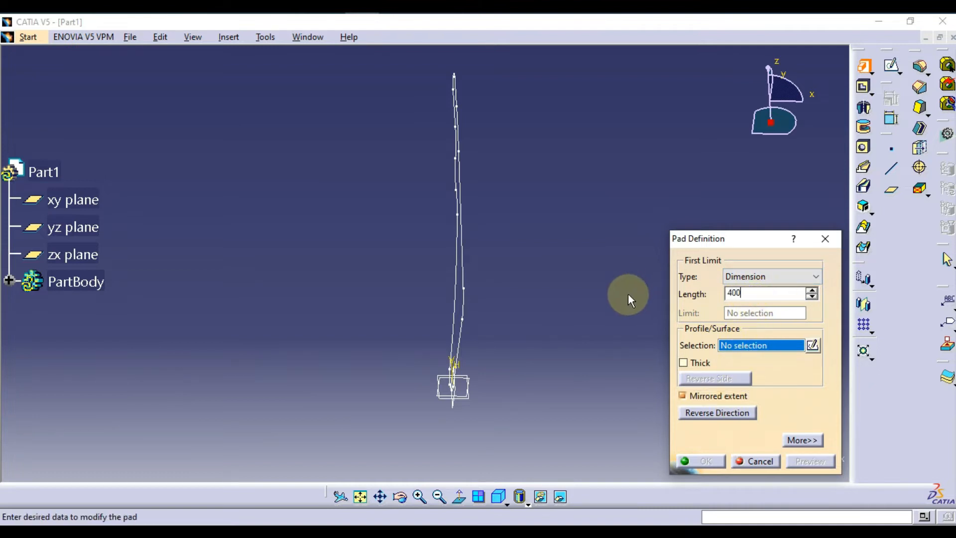
pyautogui.press('Return')
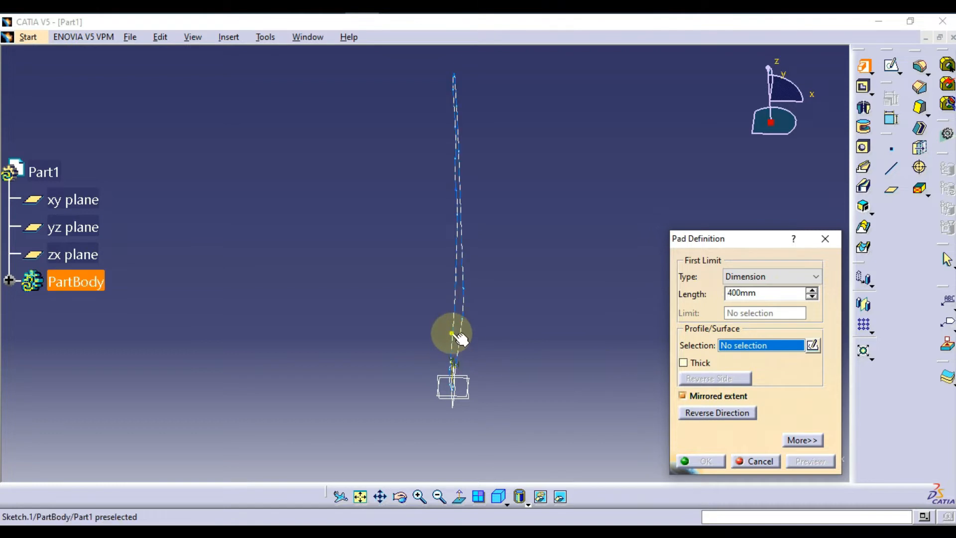
pyautogui.click(451, 336)
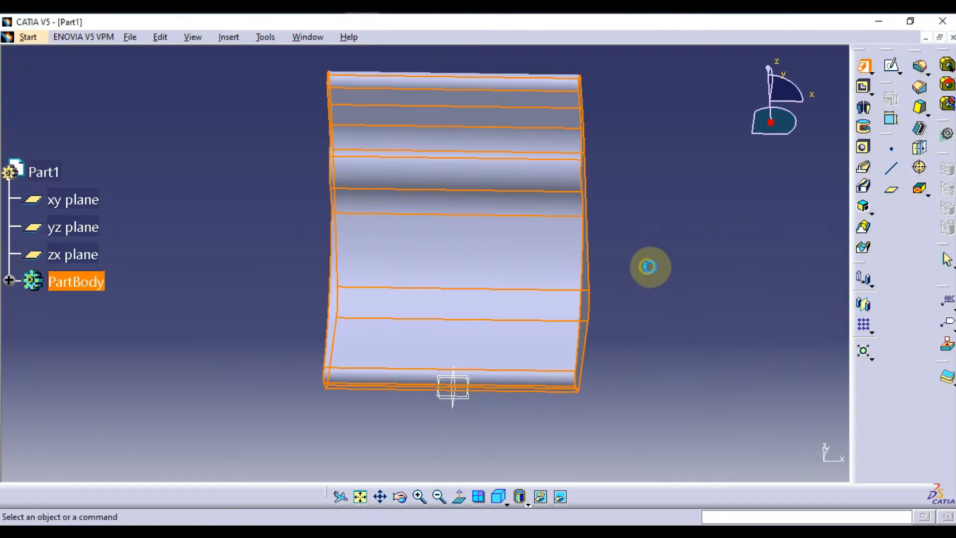
pyautogui.click(664, 285)
# Step: Create a plane offset 200 mm from the zx plane in the reversed direction, in front of the seat
pyautogui.moveTo(663, 286); pyautogui.dragTo(501, 294, button='middle')
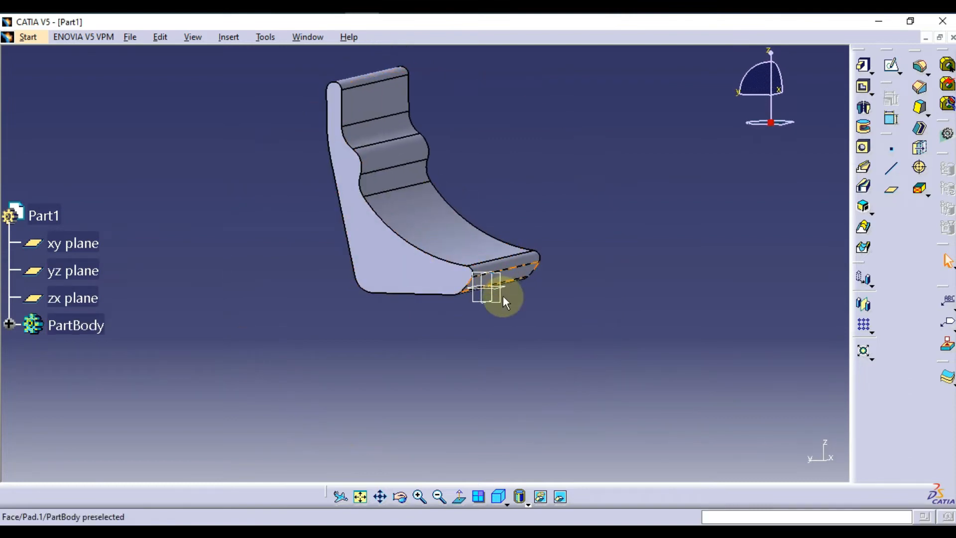
pyautogui.moveTo(465, 324); pyautogui.dragTo(473, 384, button='middle')
pyautogui.click(477, 387)
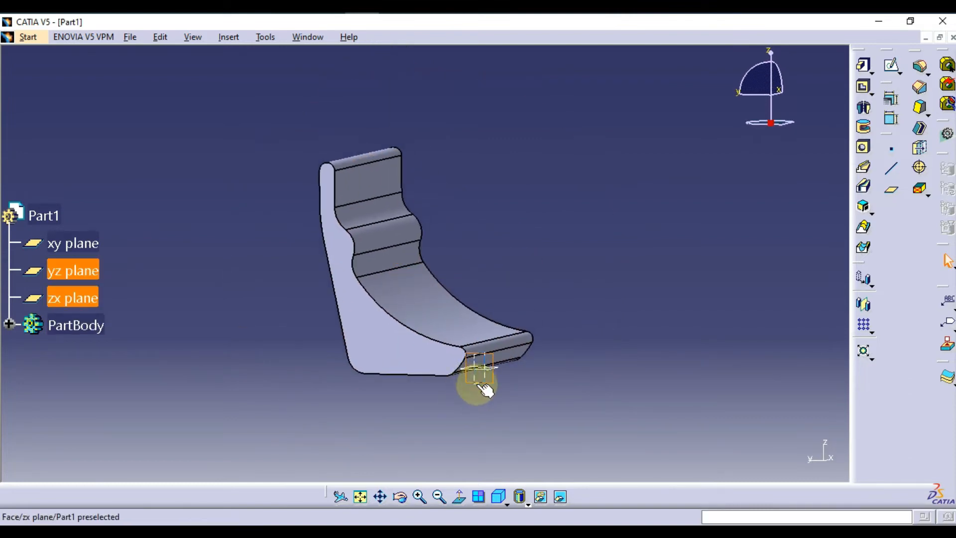
pyautogui.click(482, 387)
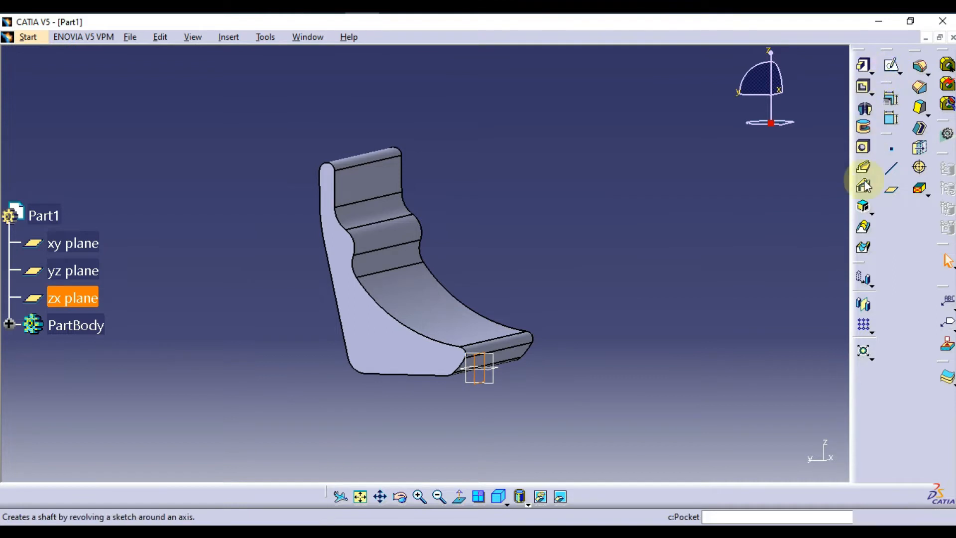
pyautogui.click(891, 190)
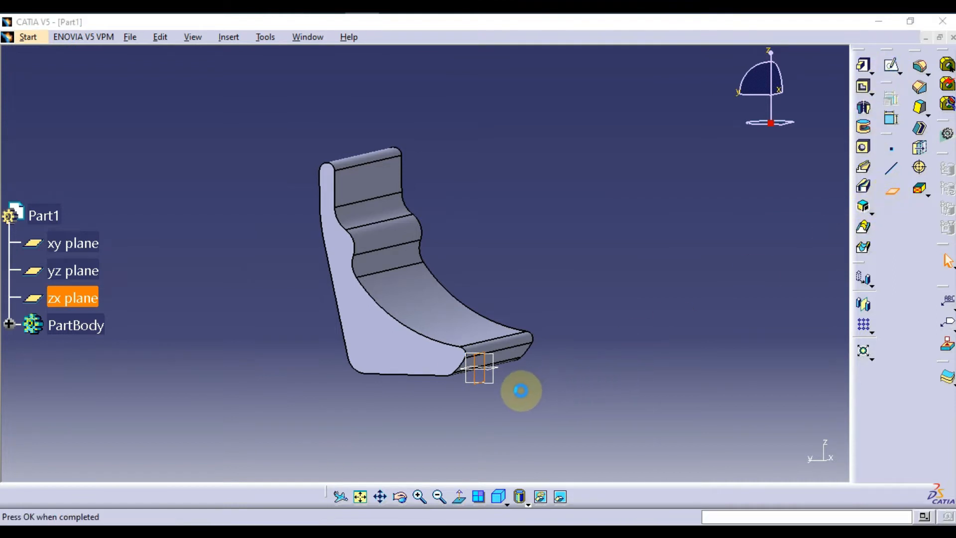
pyautogui.click(716, 424)
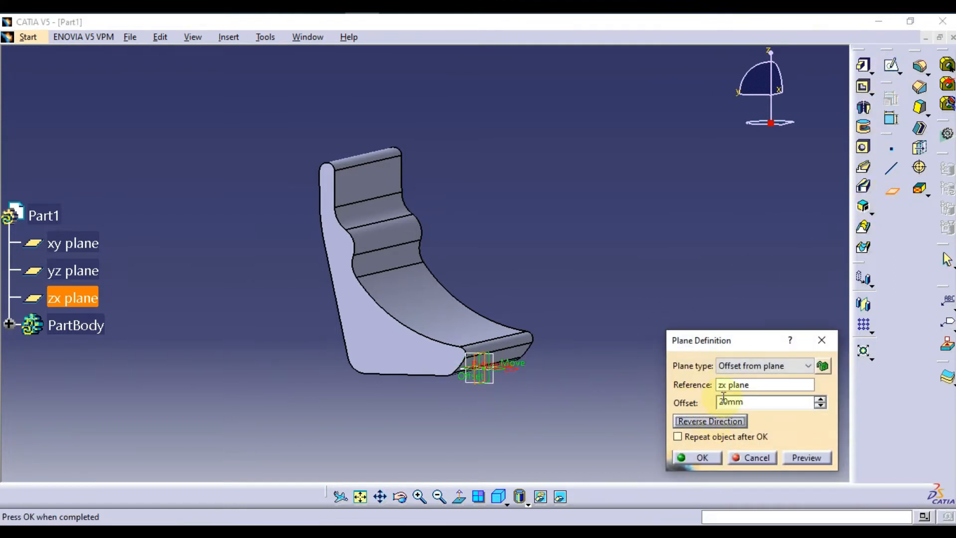
pyautogui.write('200')
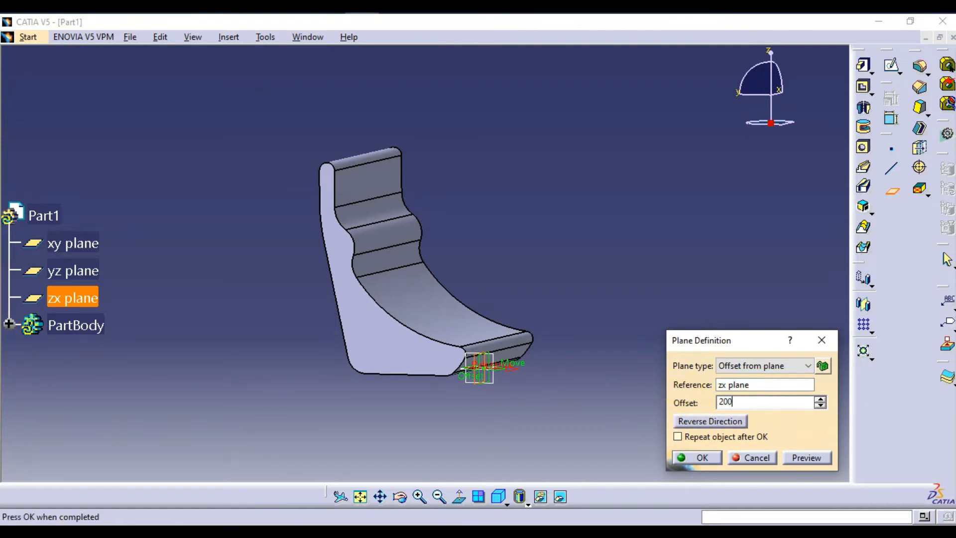
pyautogui.press('Return')
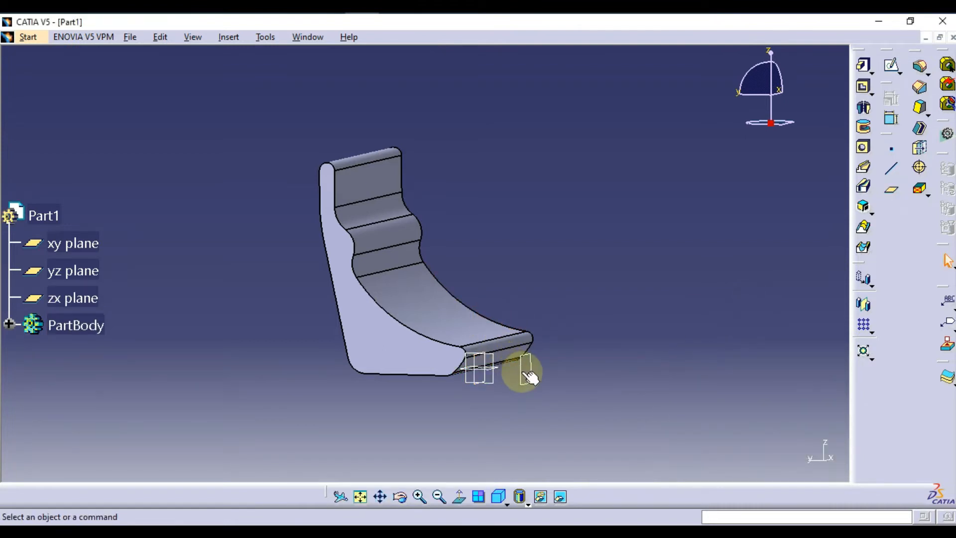
# Step: Open a new sketch on the offset plane in front of the seat and expand PartBody in the specification tree
pyautogui.click(532, 374)
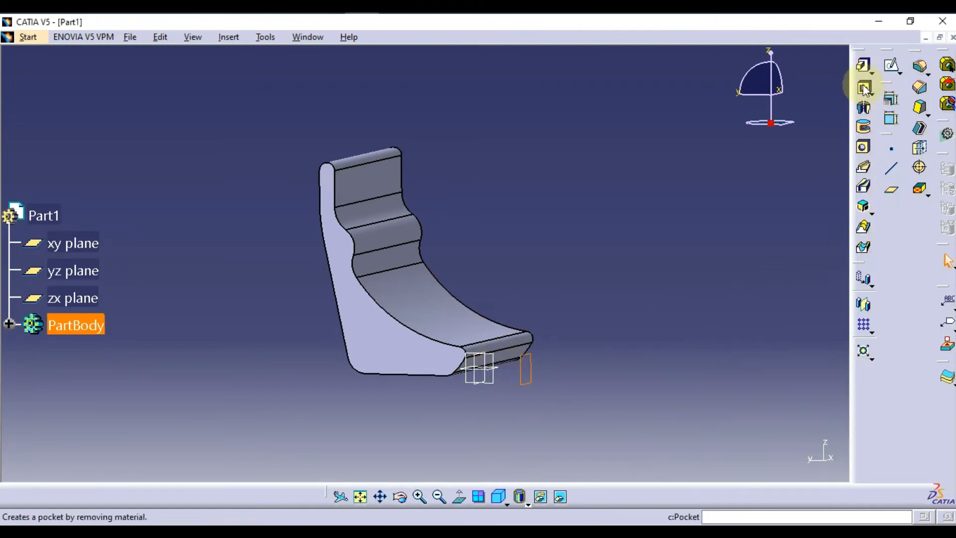
pyautogui.click(893, 68)
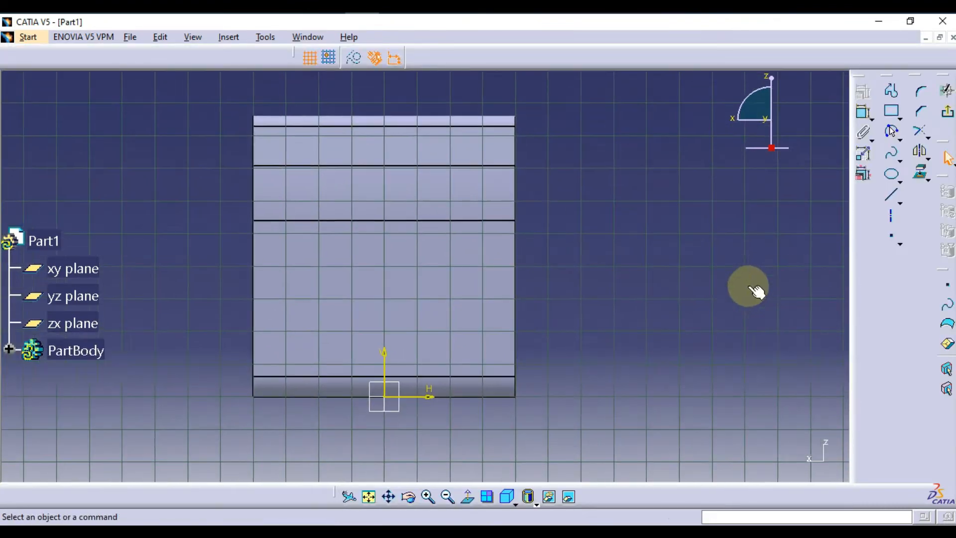
pyautogui.click(9, 351)
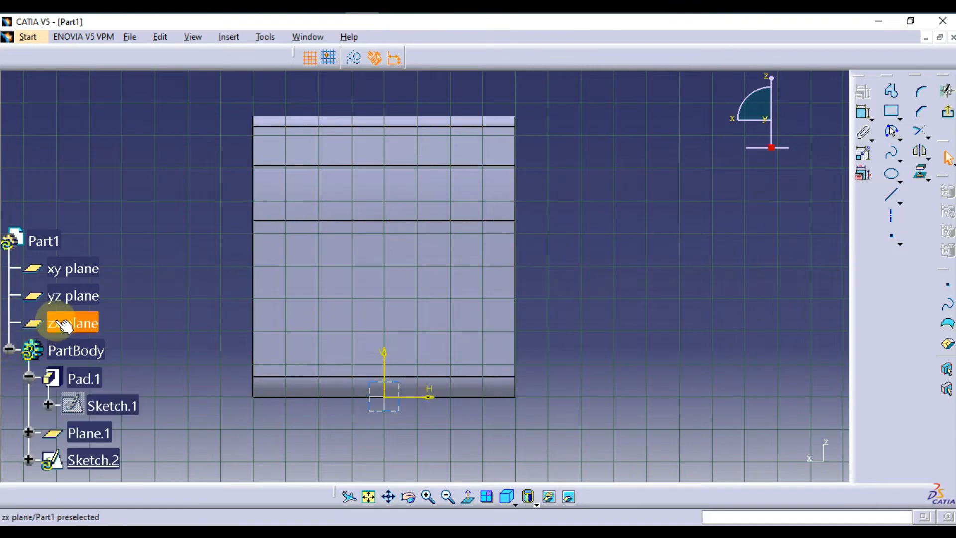
# Step: Hide the padded seat body and consult the front view reference drawing for the outline's dimensions
pyautogui.rightClick(86, 254)
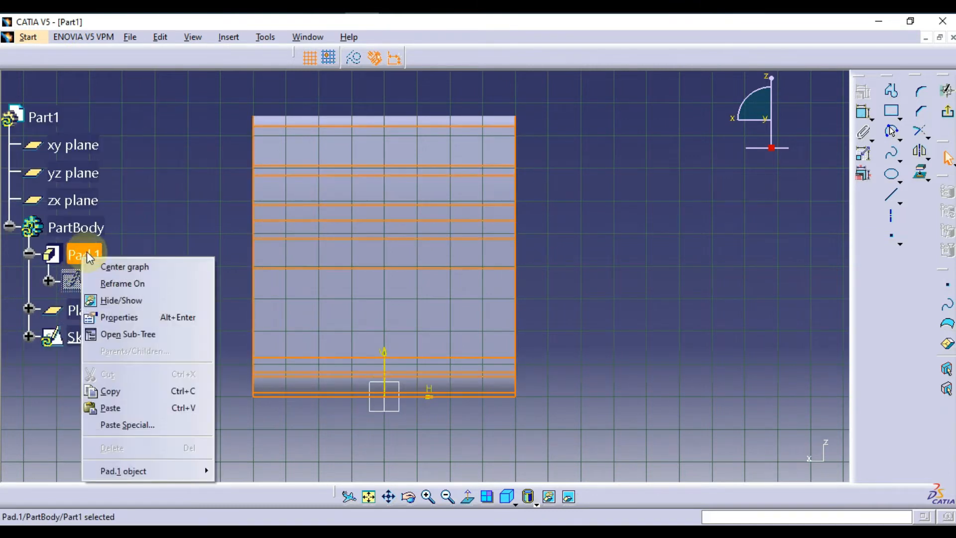
pyautogui.click(121, 301)
pyautogui.moveTo(646, 324); pyautogui.dragTo(737, 331, button='middle')
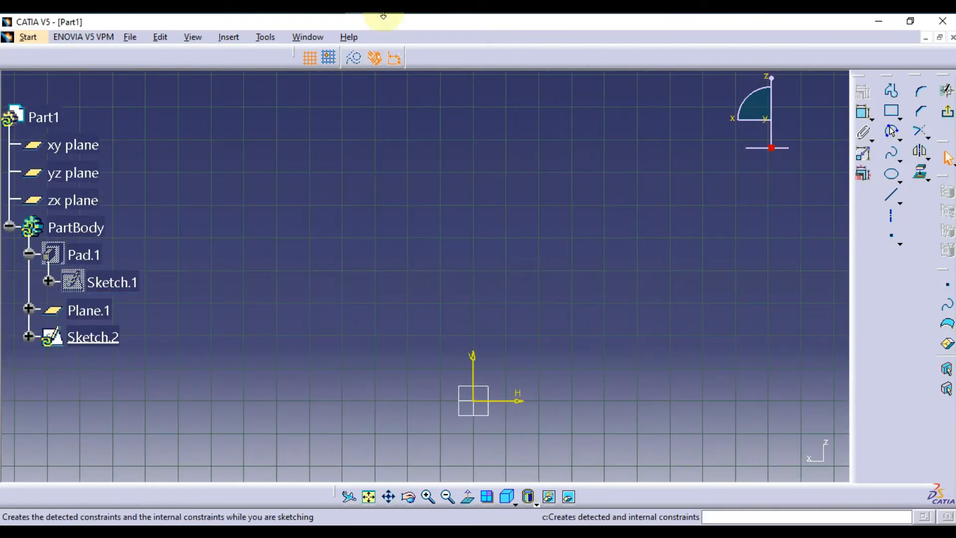
pyautogui.click(397, 9)
pyautogui.scroll(-2, 235, 340)
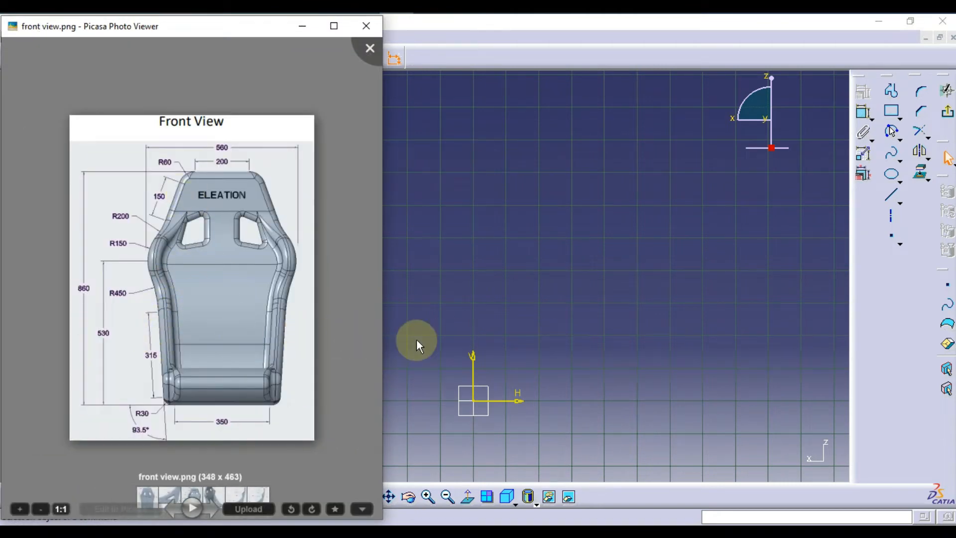
pyautogui.moveTo(577, 319); pyautogui.dragTo(628, 292, button='middle')
pyautogui.click(399, 8)
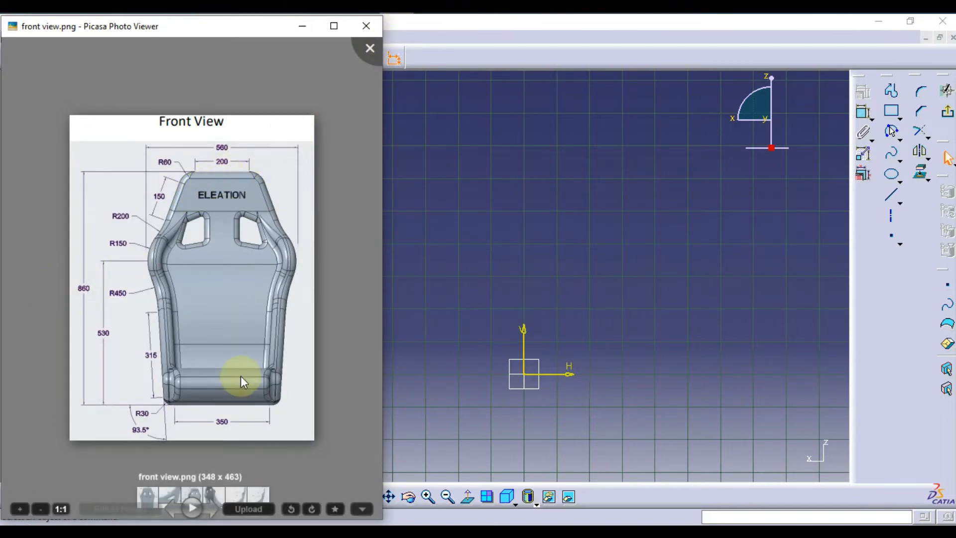
pyautogui.click(621, 335)
# Step: Draw a vertical line about 792 mm long upward from the sketch origin and convert it to construction geometry
pyautogui.click(886, 196)
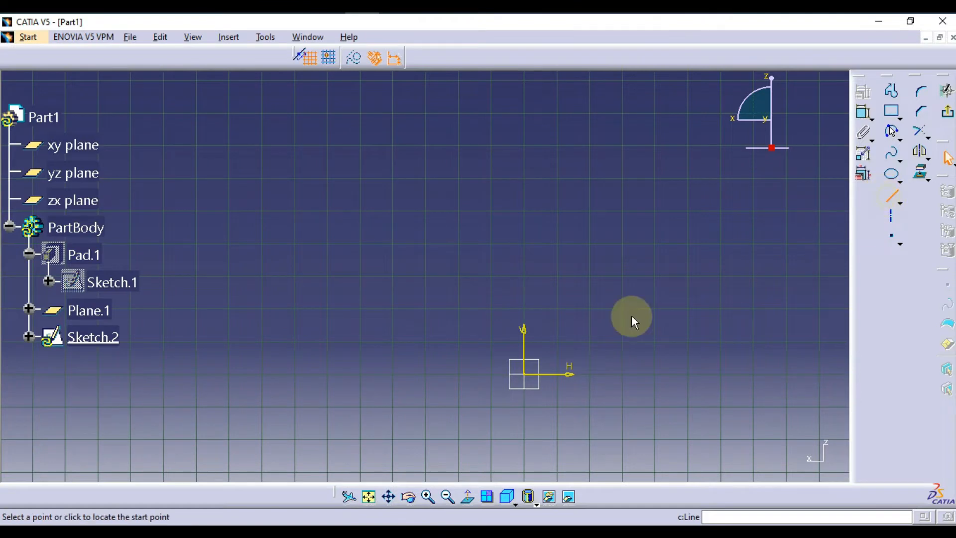
pyautogui.moveTo(534, 378)
pyautogui.mouseDown()
pyautogui.moveTo(522, 82)
pyautogui.moveTo(527, 117)
pyautogui.mouseUp()
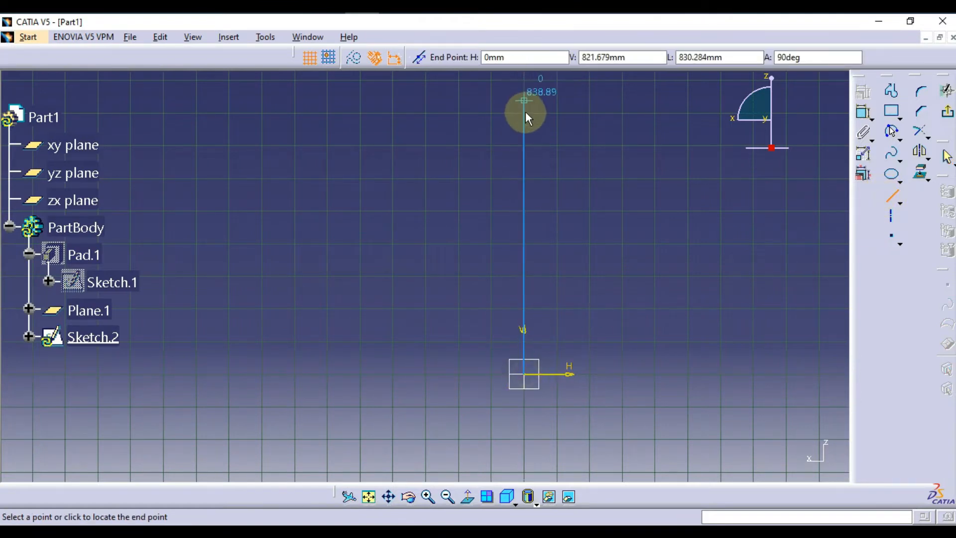
pyautogui.click(524, 115)
pyautogui.click(355, 58)
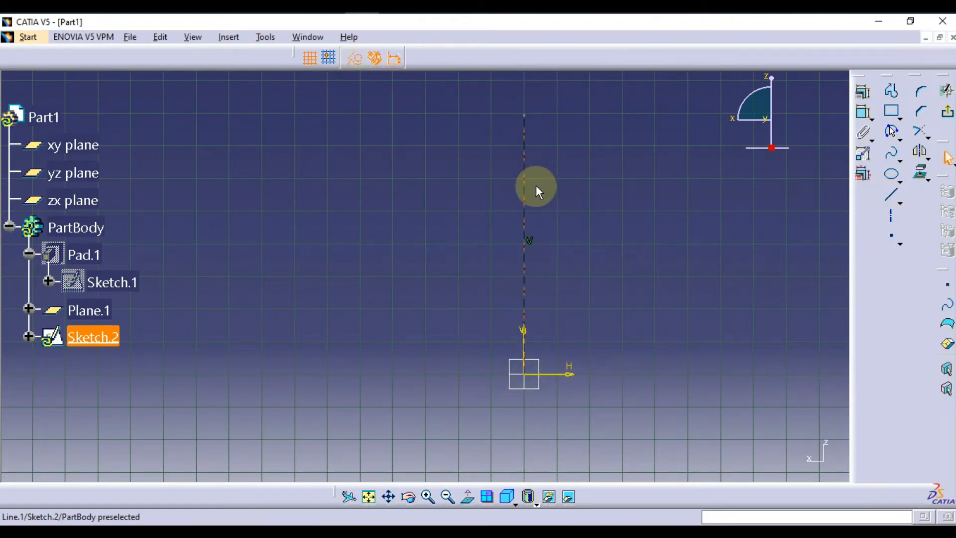
pyautogui.click(773, 192)
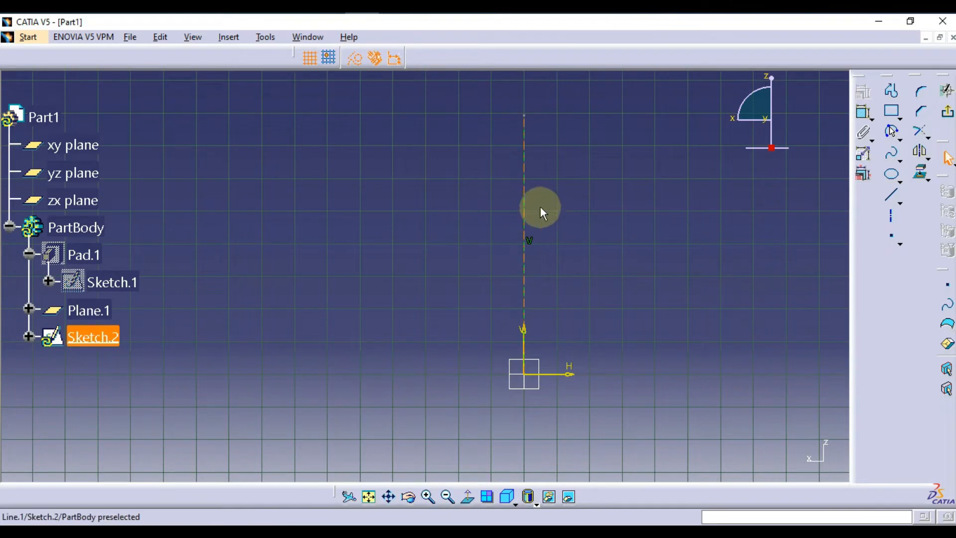
# Step: Draw a horizontal line about 196 mm long leftward from the construction line's upper end and make it standard geometry
pyautogui.click(895, 197)
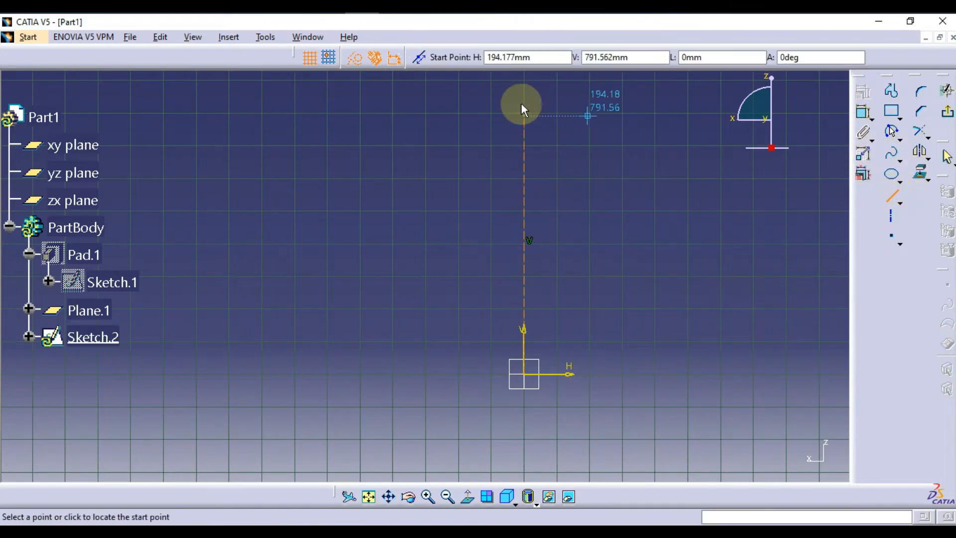
pyautogui.click(522, 115)
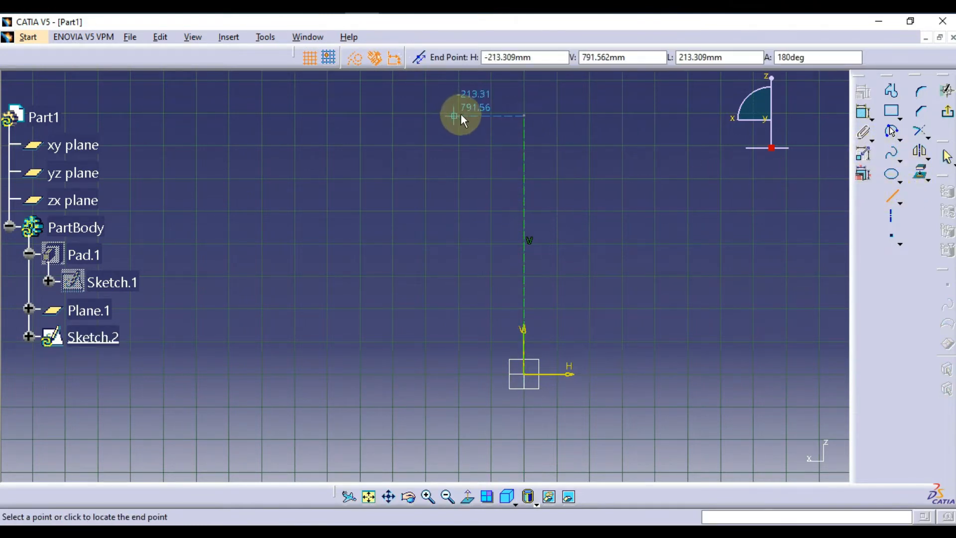
pyautogui.click(461, 114)
pyautogui.click(358, 62)
pyautogui.click(630, 122)
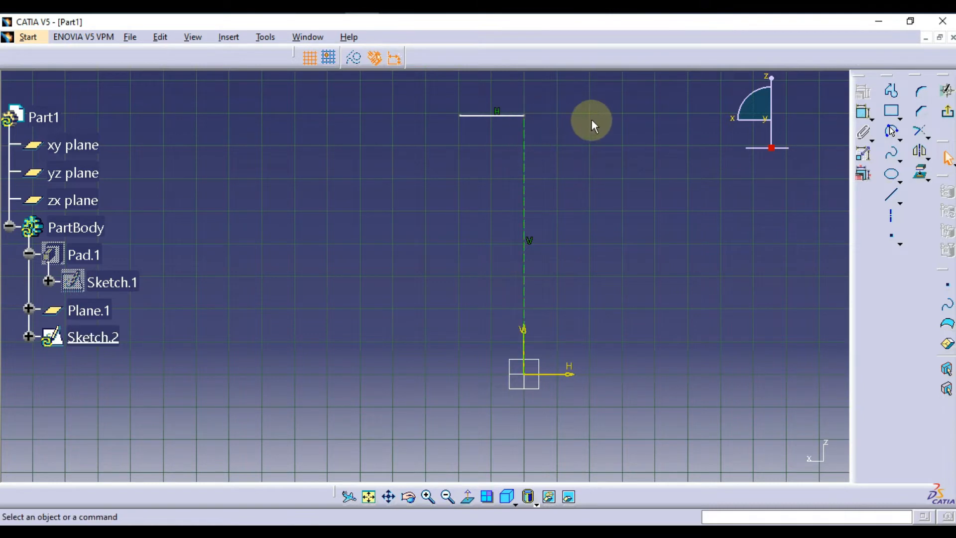
# Step: Draw a horizontal line about 224 mm long leftward from the sketch origin as the outline's bottom edge
pyautogui.click(894, 201)
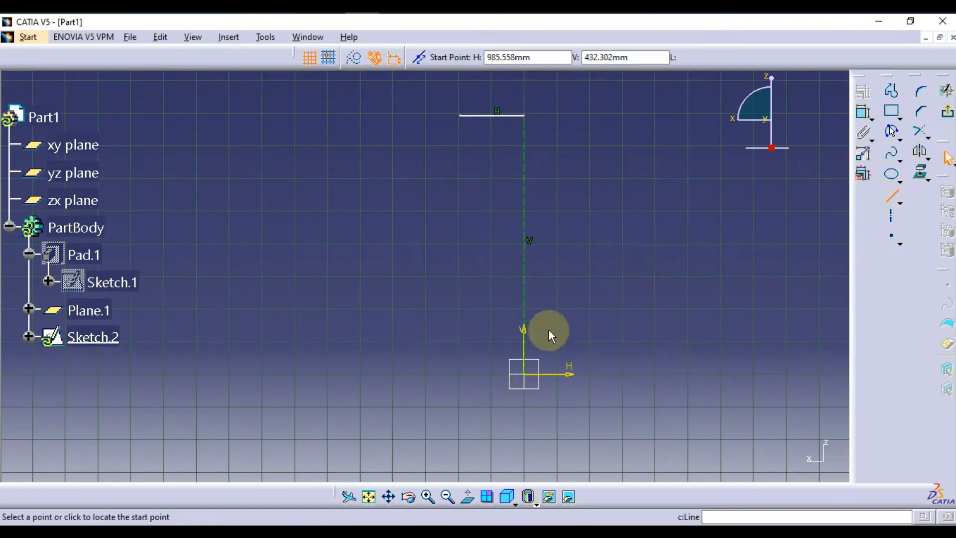
pyautogui.click(523, 373)
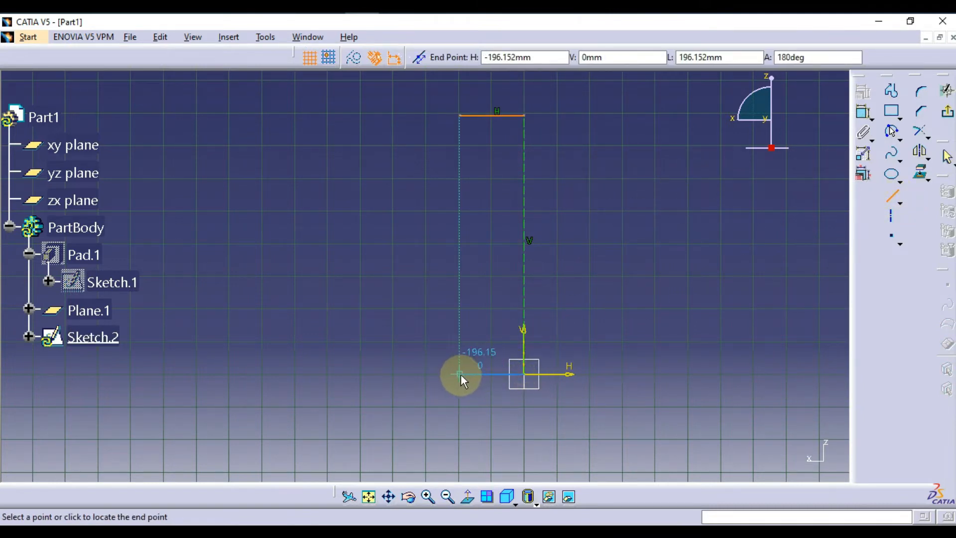
pyautogui.click(452, 374)
pyautogui.click(621, 269)
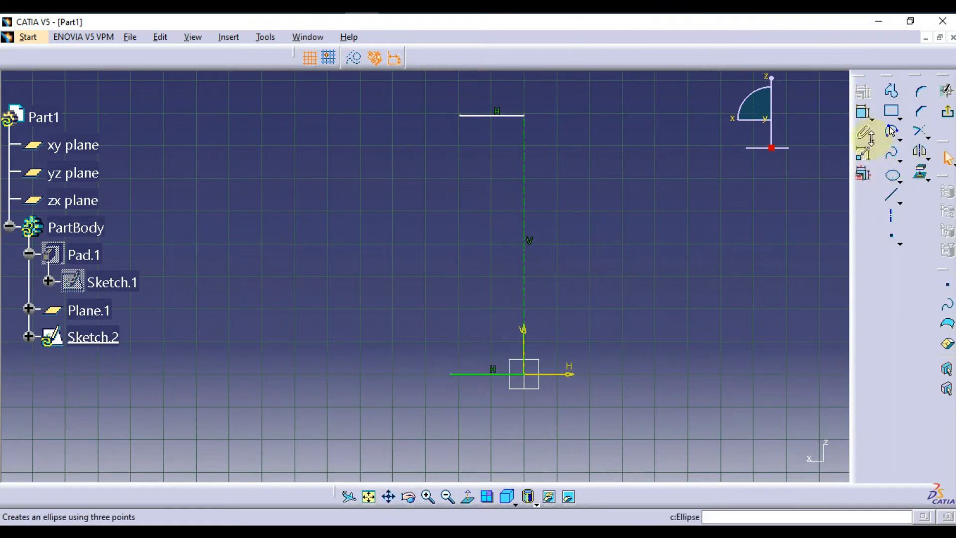
# Step: Dimension the vertical construction line and set its length to 860 mm
pyautogui.click(861, 115)
pyautogui.click(523, 252)
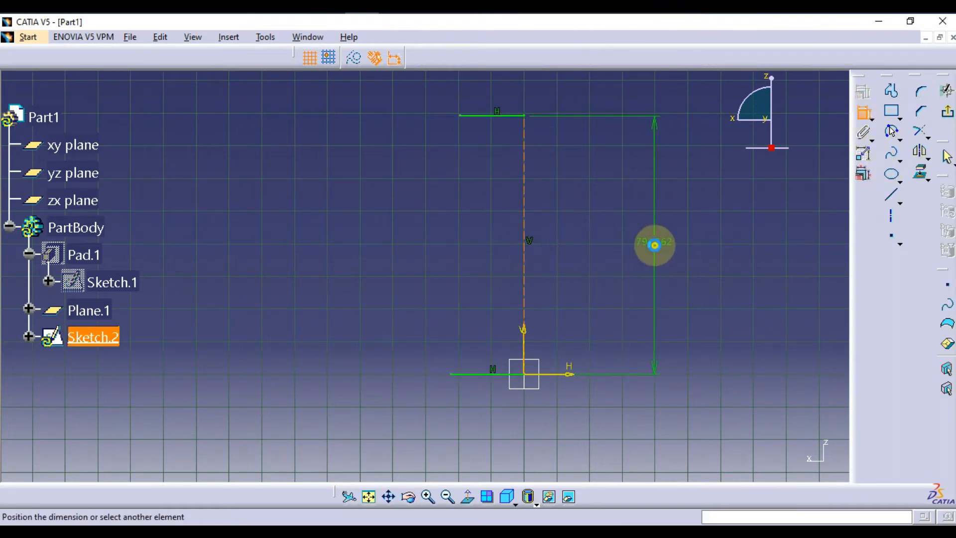
pyautogui.doubleClick(654, 242)
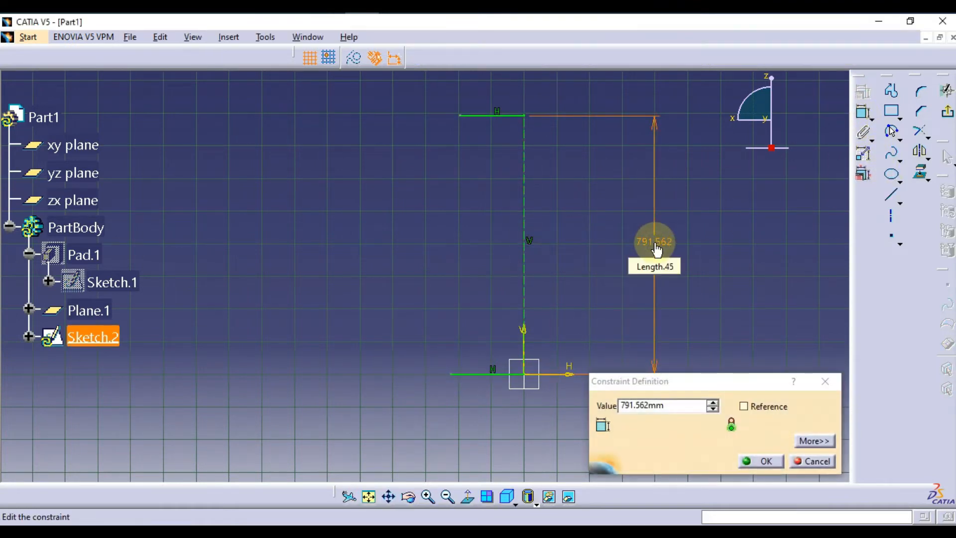
pyautogui.write('860')
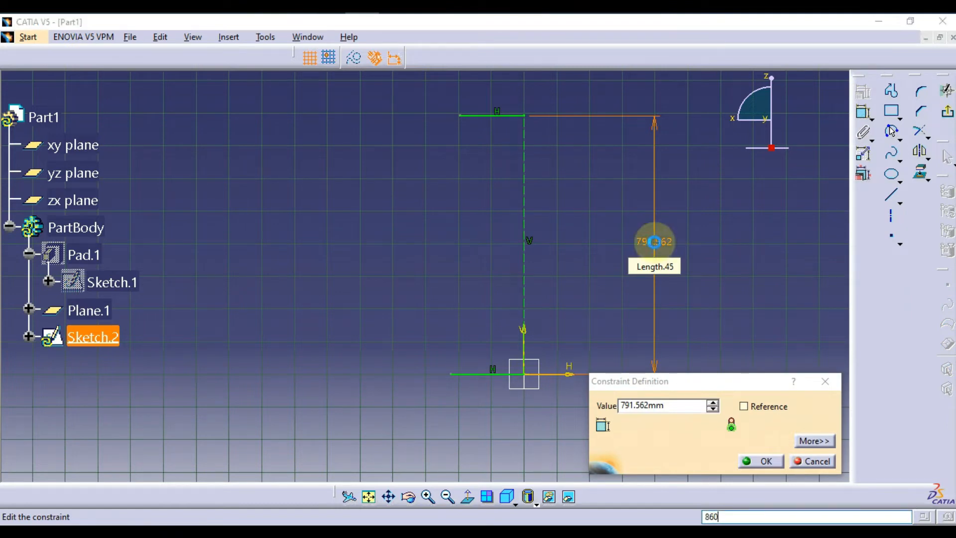
pyautogui.press('Return')
pyautogui.press('Return')
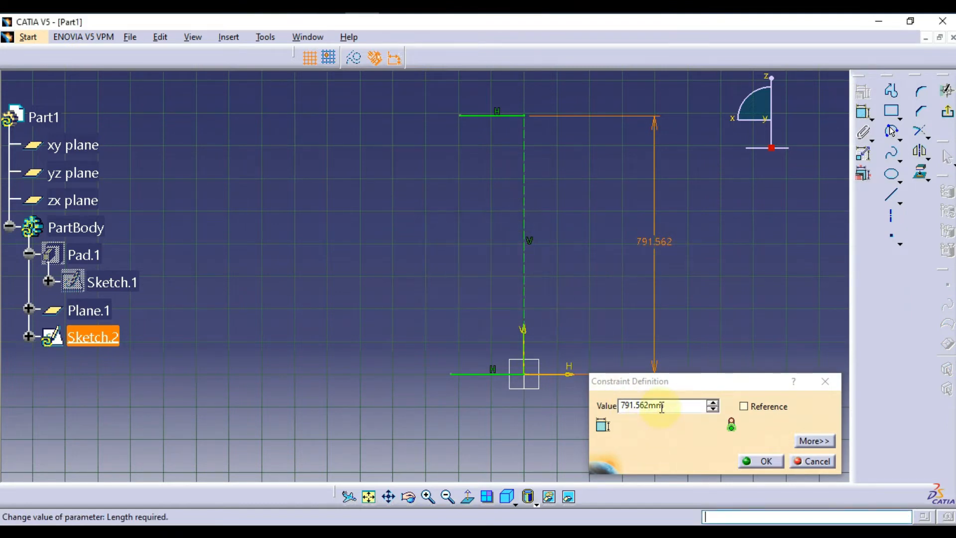
pyautogui.click(568, 420)
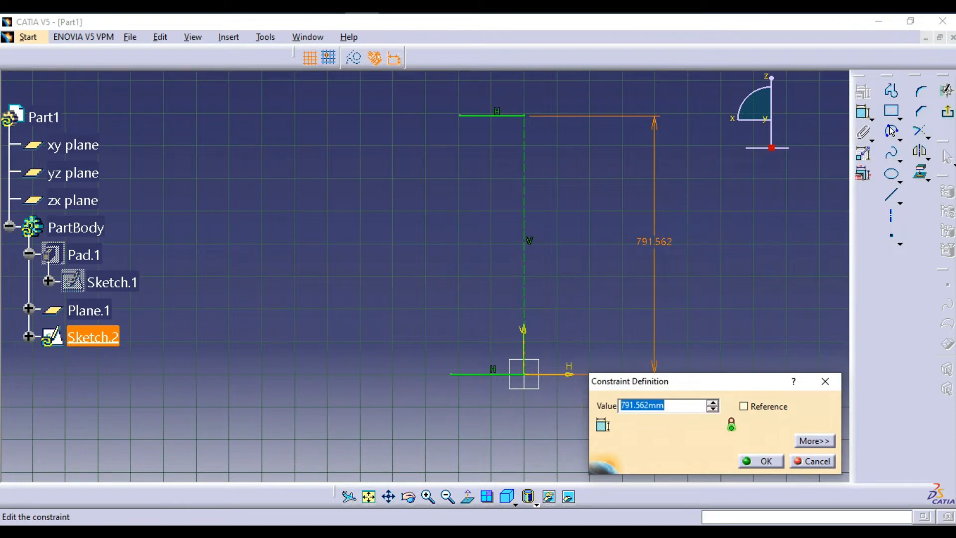
pyautogui.write('860')
pyautogui.press('Return')
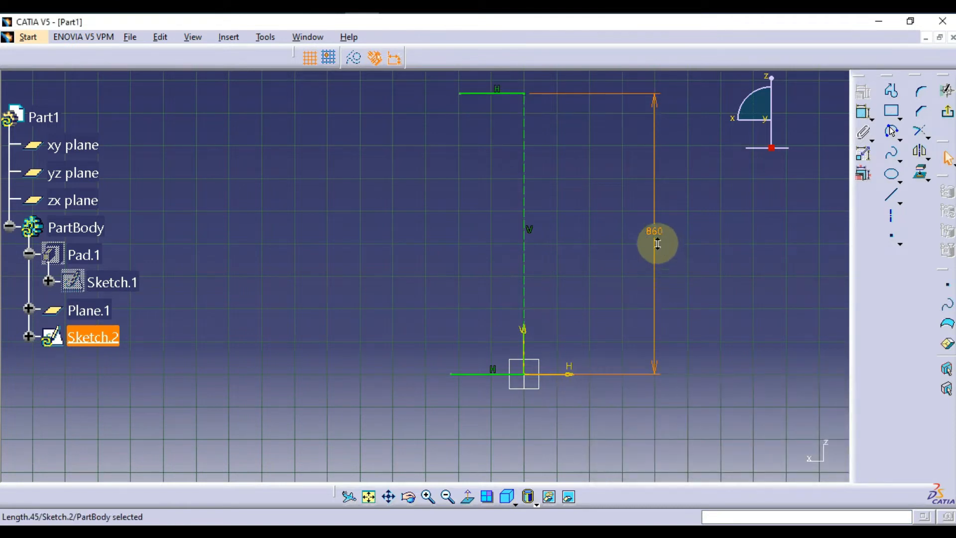
# Step: Dimension the lengths of the top and bottom horizontal lines and set the bottom line to 175 mm
pyautogui.scroll(-2, 648, 264)
pyautogui.click(863, 112)
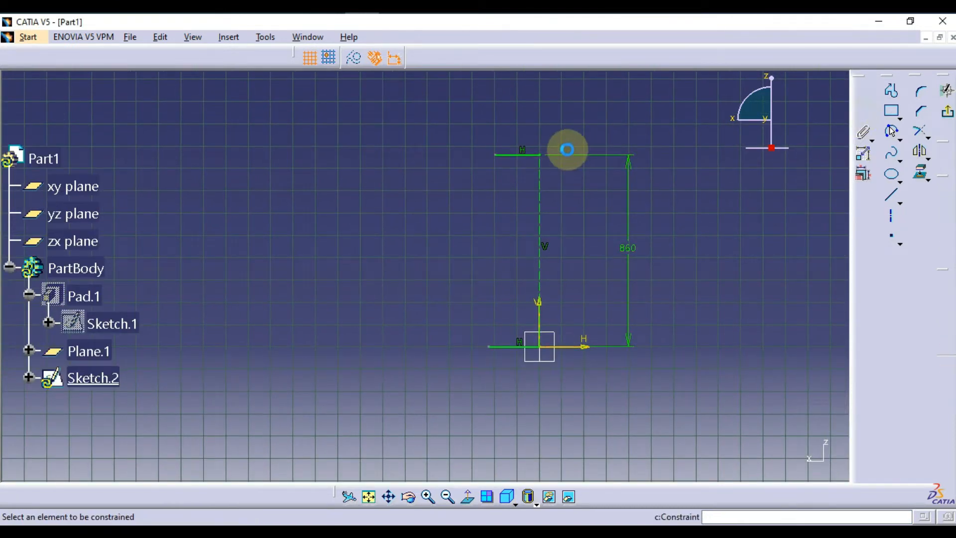
pyautogui.click(507, 155)
pyautogui.click(508, 119)
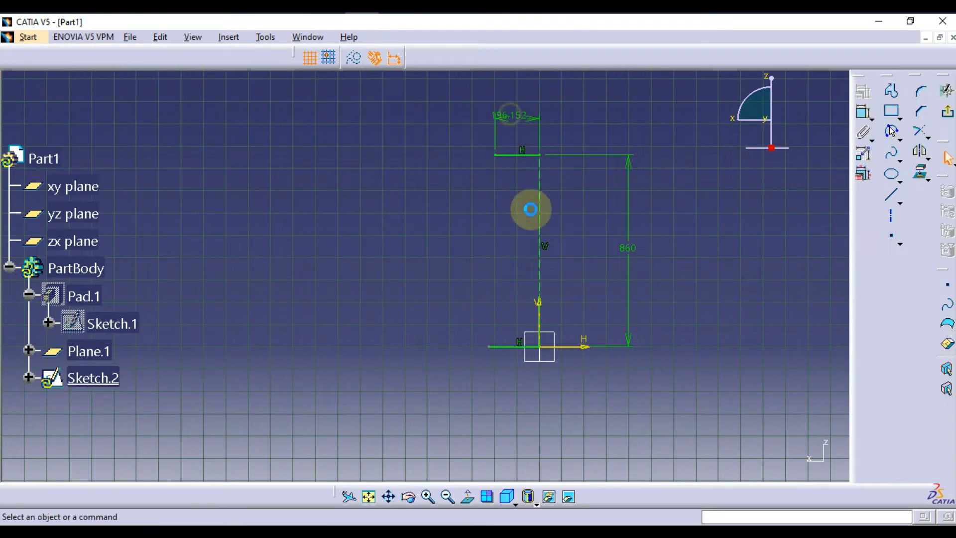
pyautogui.click(510, 346)
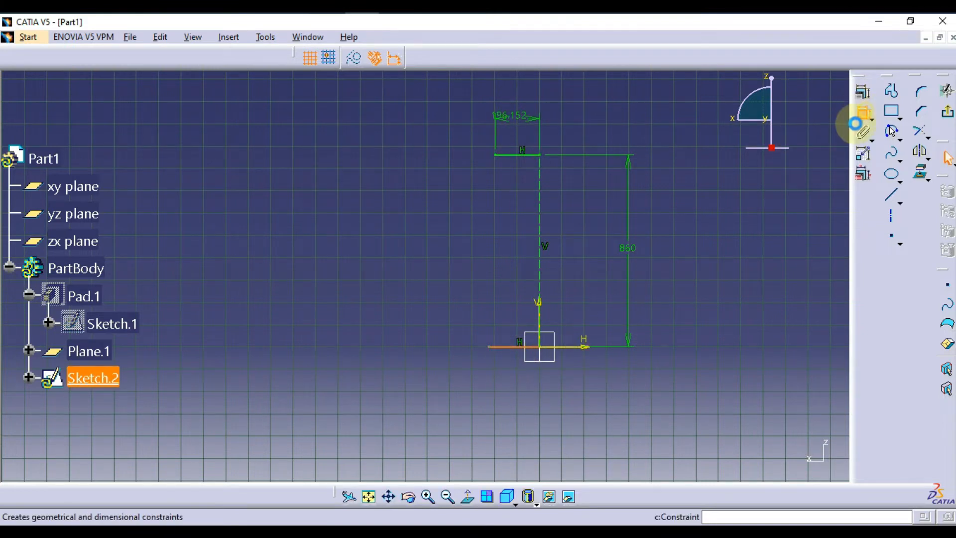
pyautogui.click(862, 112)
pyautogui.click(552, 413)
pyautogui.doubleClick(553, 413)
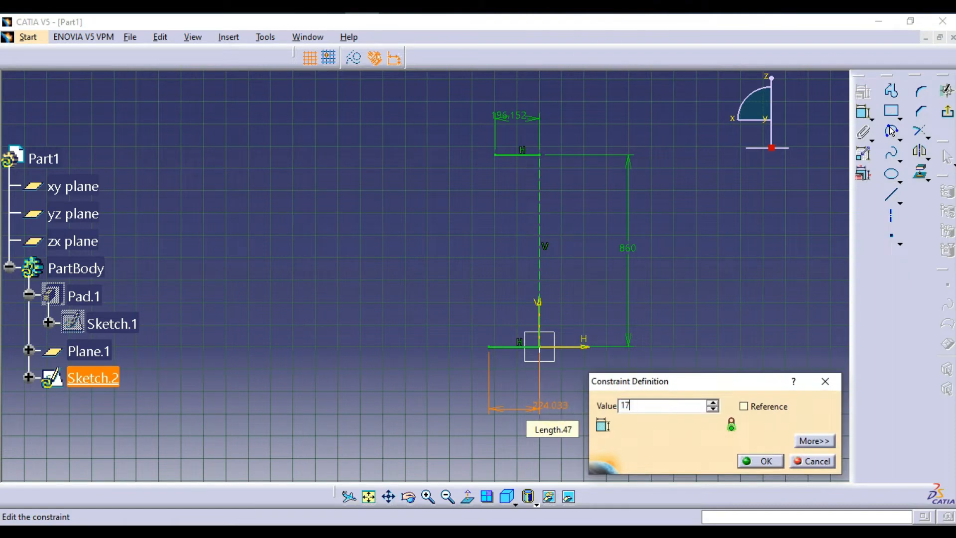
pyautogui.press('Return')
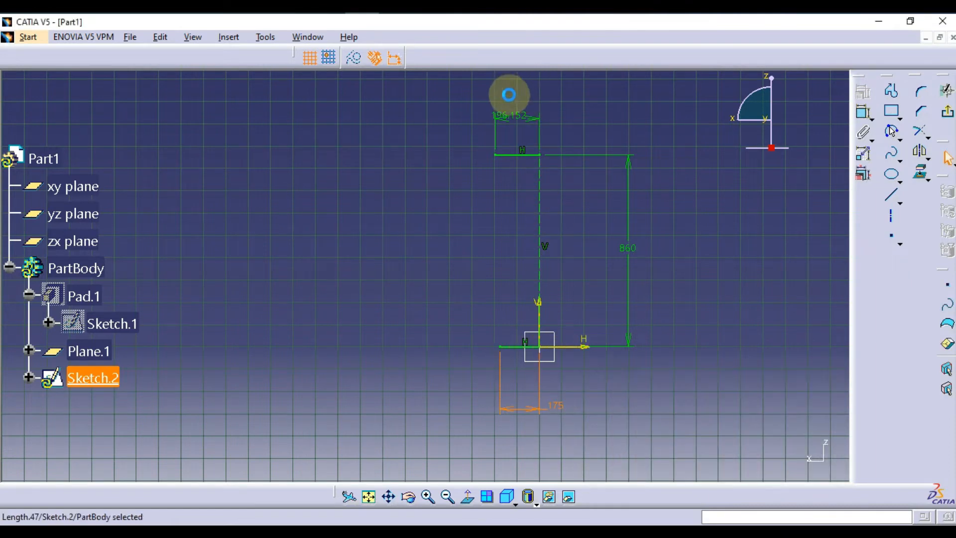
# Step: Set the top horizontal line's length to 100 mm
pyautogui.doubleClick(517, 117)
pyautogui.write('10')
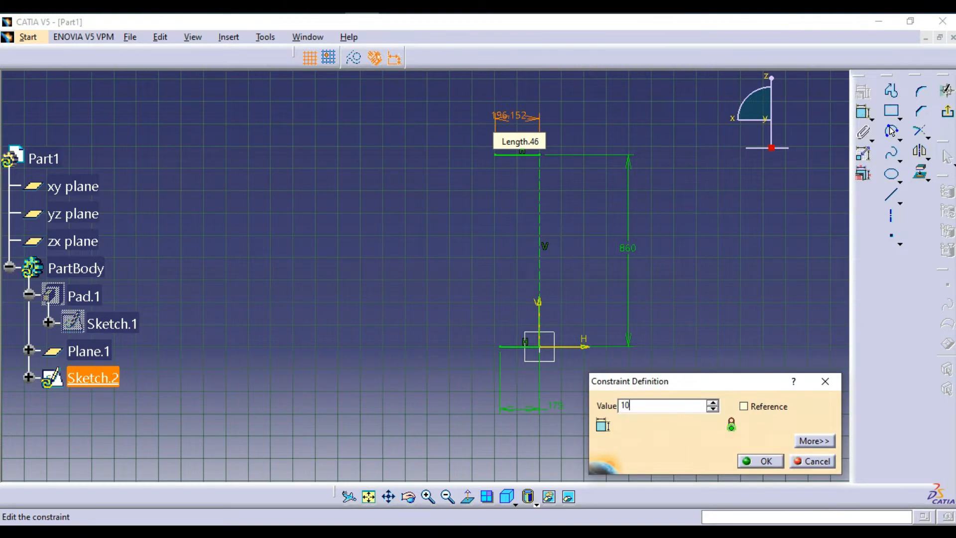
pyautogui.press('Return')
pyautogui.moveTo(583, 132)
pyautogui.mouseDown(button='middle')
pyautogui.moveTo(596, 99)
pyautogui.moveTo(607, 233)
pyautogui.moveTo(593, 282)
pyautogui.moveTo(606, 299)
pyautogui.moveTo(599, 253)
pyautogui.mouseUp(button='middle')
pyautogui.click(593, 281)
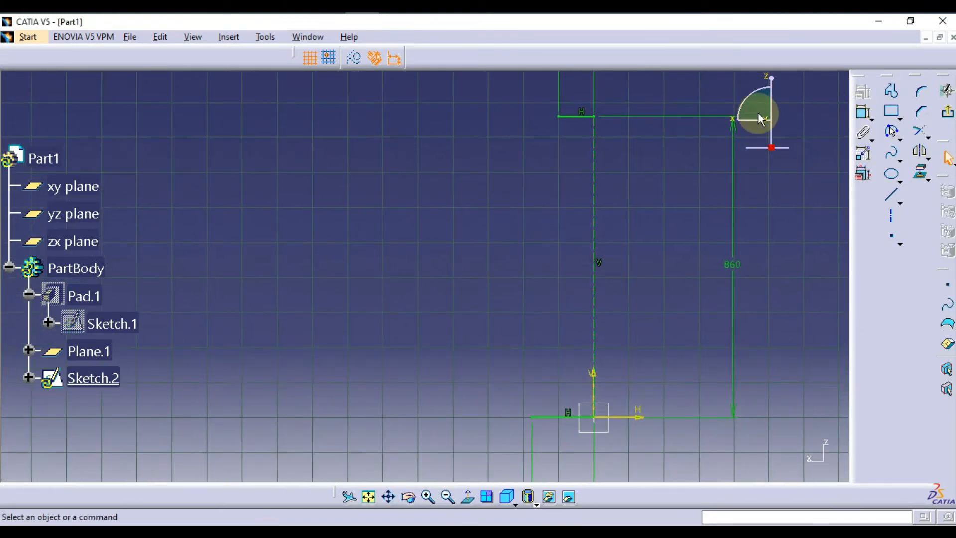
# Step: Check the front view reference drawing and draw a rounded corner arc curving down from the top line's left end
pyautogui.click(394, 7)
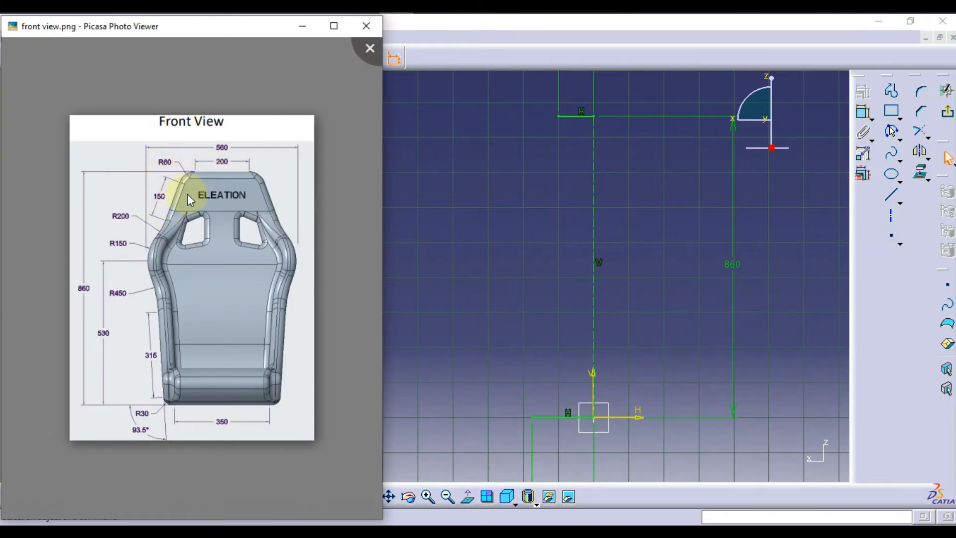
pyautogui.click(525, 139)
pyautogui.click(893, 135)
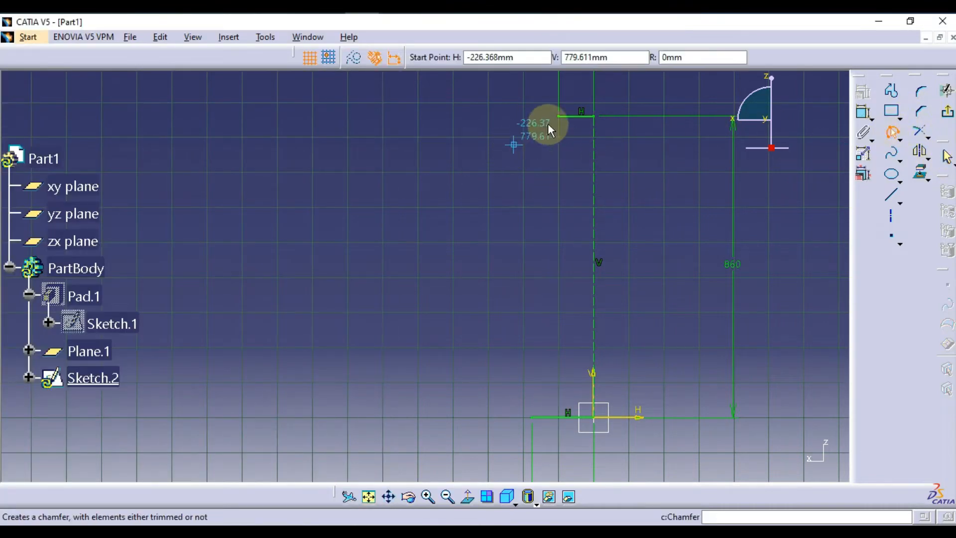
pyautogui.click(559, 116)
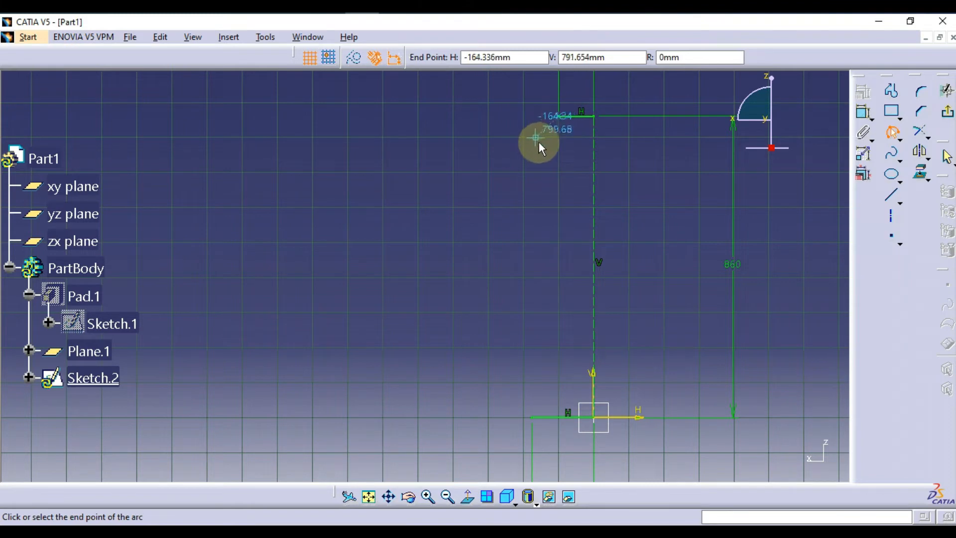
pyautogui.click(539, 142)
pyautogui.click(541, 127)
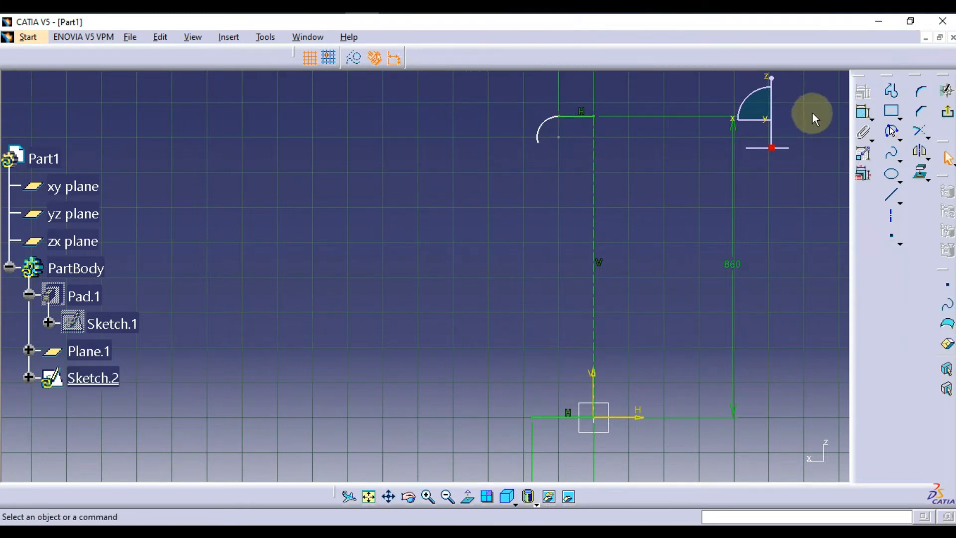
# Step: Draw a line about 140 mm long down from the corner arc's lower end and pull its free end outward to the left
pyautogui.click(891, 197)
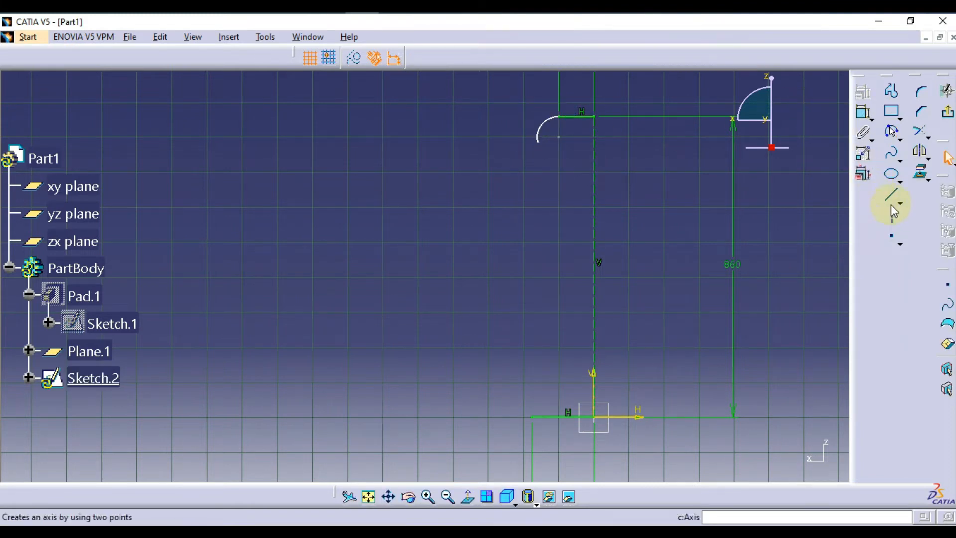
pyautogui.click(541, 143)
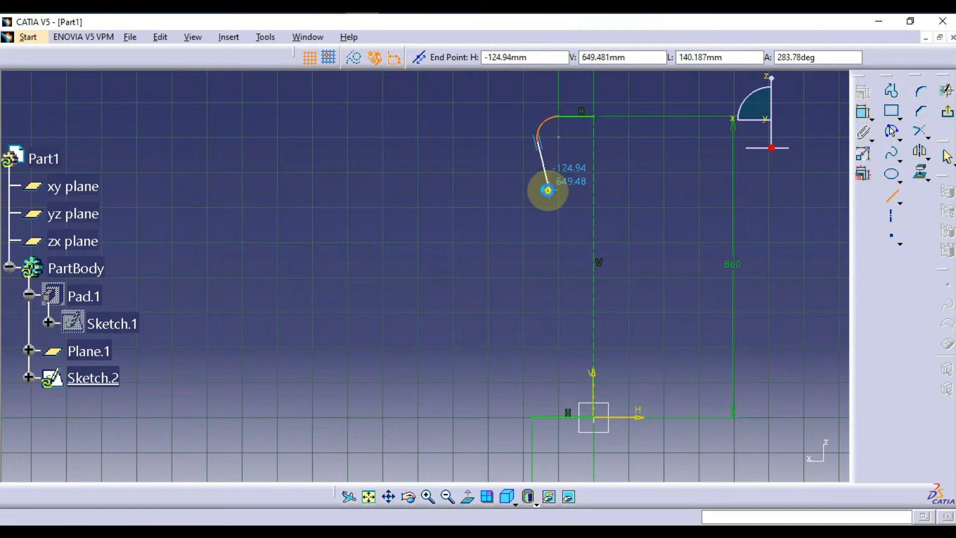
pyautogui.click(548, 191)
pyautogui.press('F1')
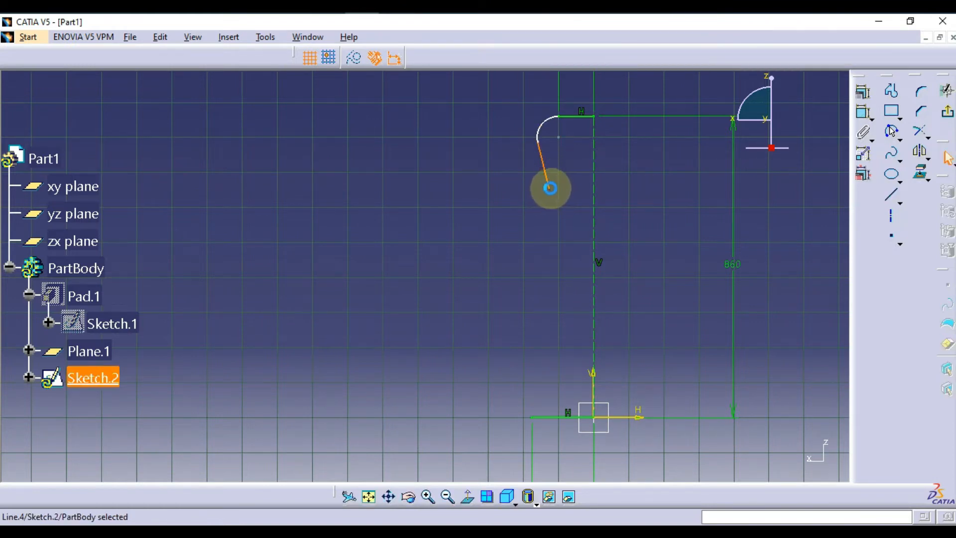
pyautogui.press('Escape')
pyautogui.moveTo(552, 189); pyautogui.dragTo(529, 195)
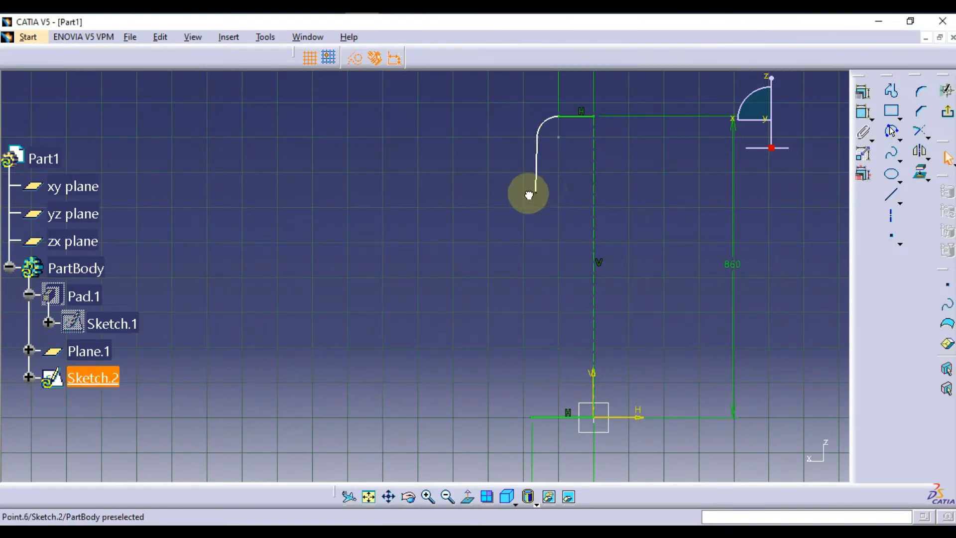
# Step: Draw an arc of about 219 mm radius from the slanted line's lower end, curving down and outward to the left
pyautogui.click(514, 192)
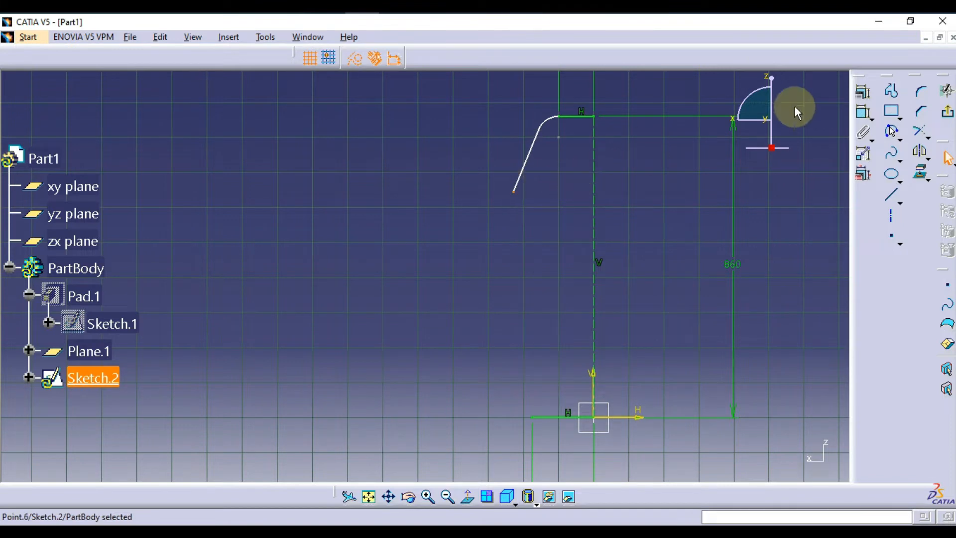
pyautogui.click(891, 132)
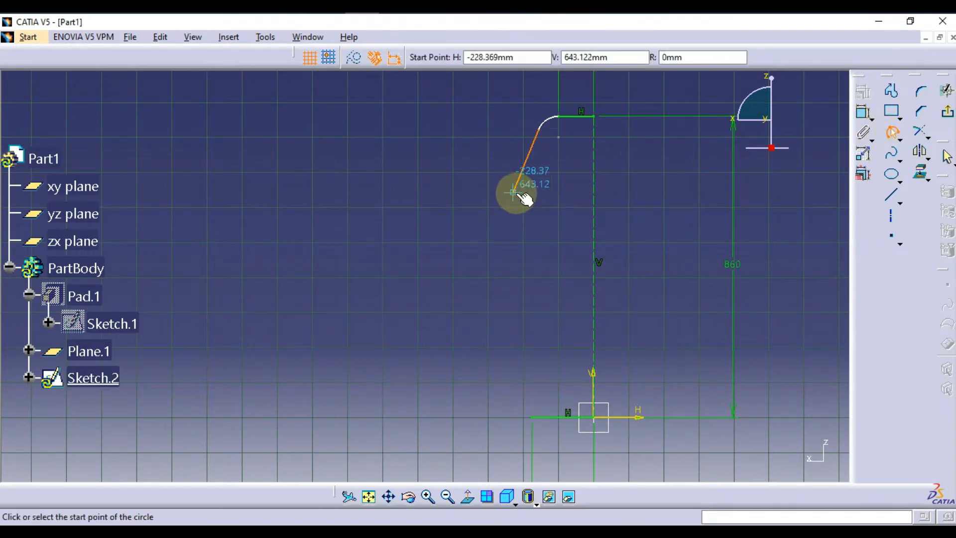
pyautogui.click(513, 191)
pyautogui.click(446, 240)
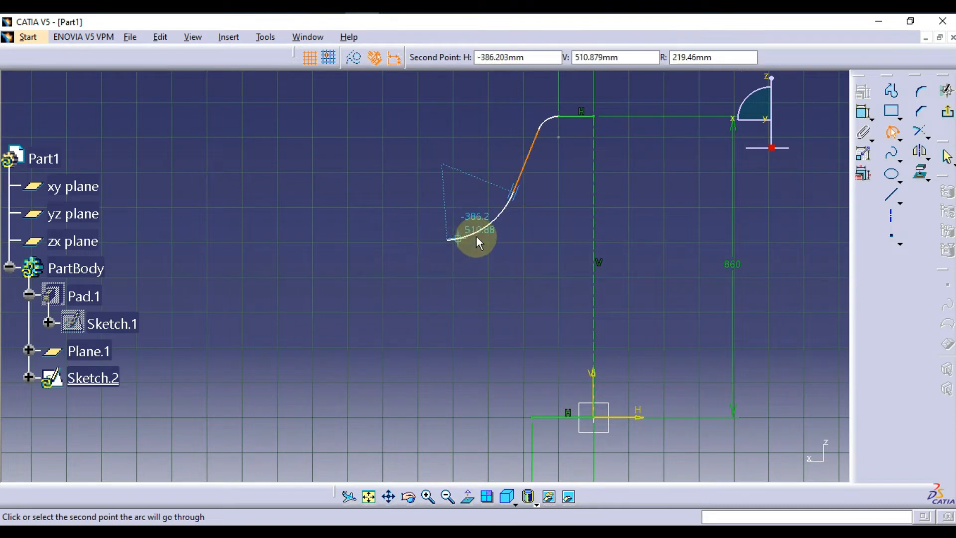
pyautogui.click(476, 233)
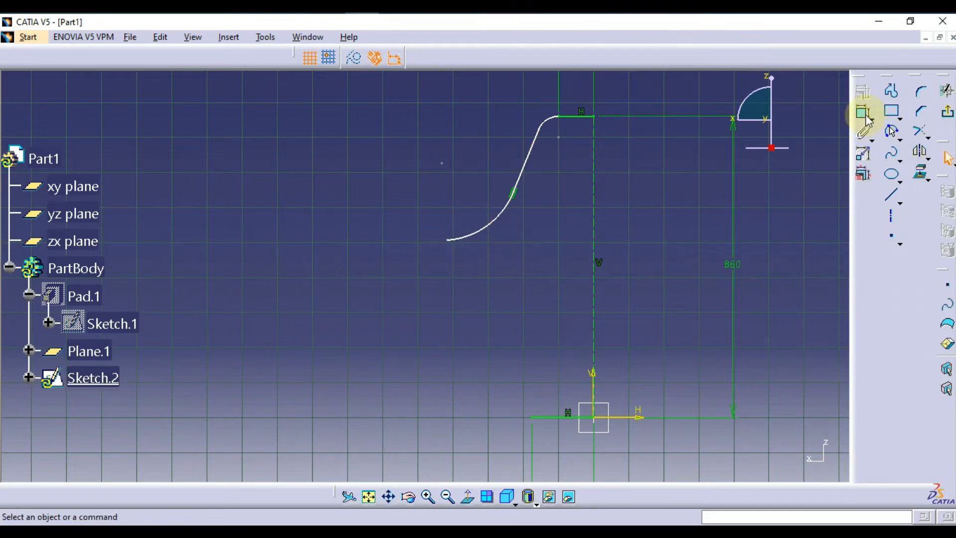
# Step: Draw an oppositely bulging arc of about 121 mm radius from the previous arc's outer end, curving downward
pyautogui.click(891, 132)
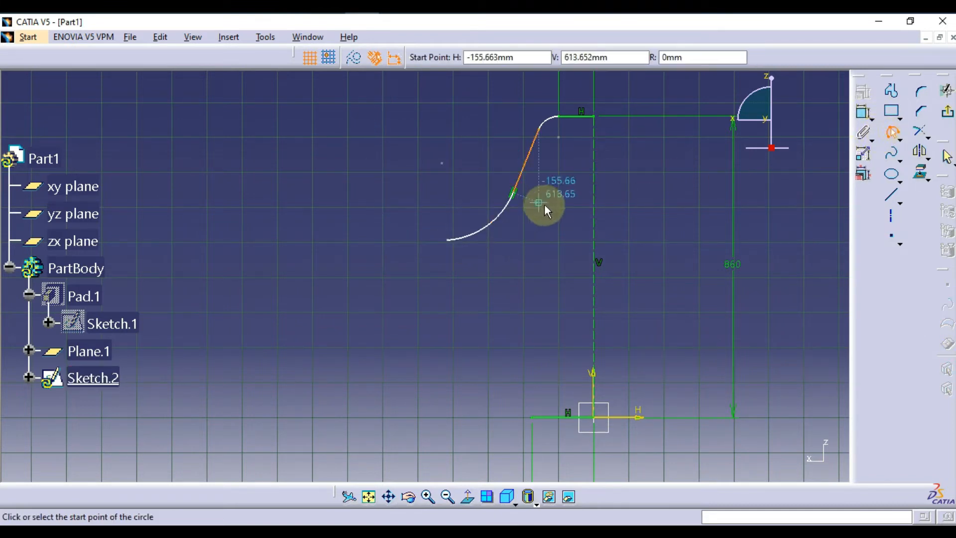
pyautogui.click(447, 240)
pyautogui.click(414, 303)
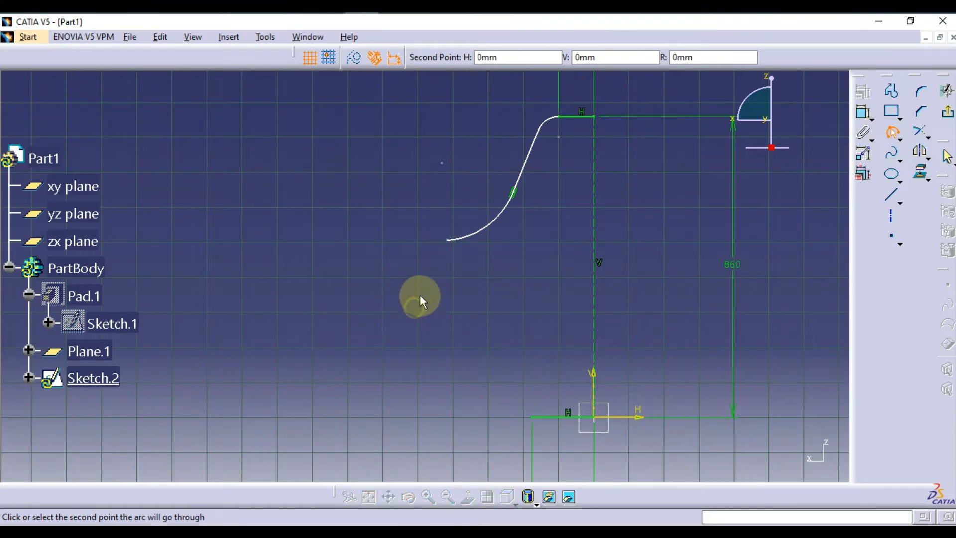
pyautogui.click(413, 264)
pyautogui.scroll(1, 487, 276)
pyautogui.moveTo(487, 275); pyautogui.dragTo(520, 243, button='middle')
# Step: Continue the outline with a third arc of about 124 mm radius, bulging inward and ending lower down
pyautogui.click(882, 137)
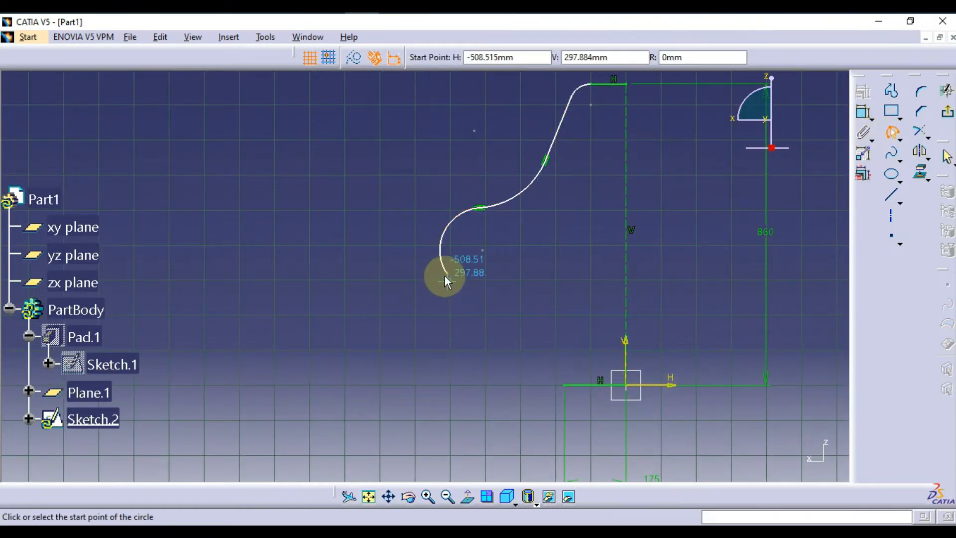
pyautogui.click(443, 328)
pyautogui.click(452, 306)
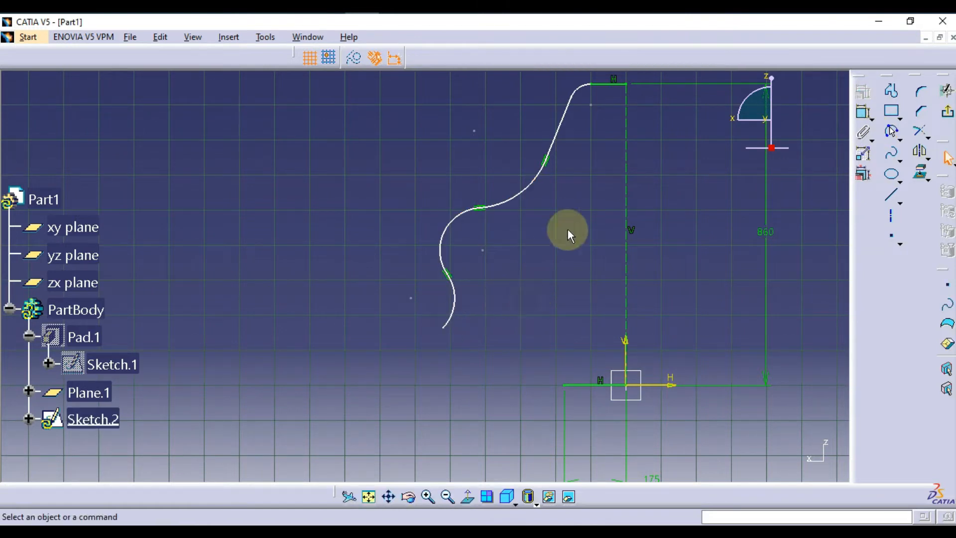
pyautogui.moveTo(555, 230); pyautogui.dragTo(547, 267, button='middle')
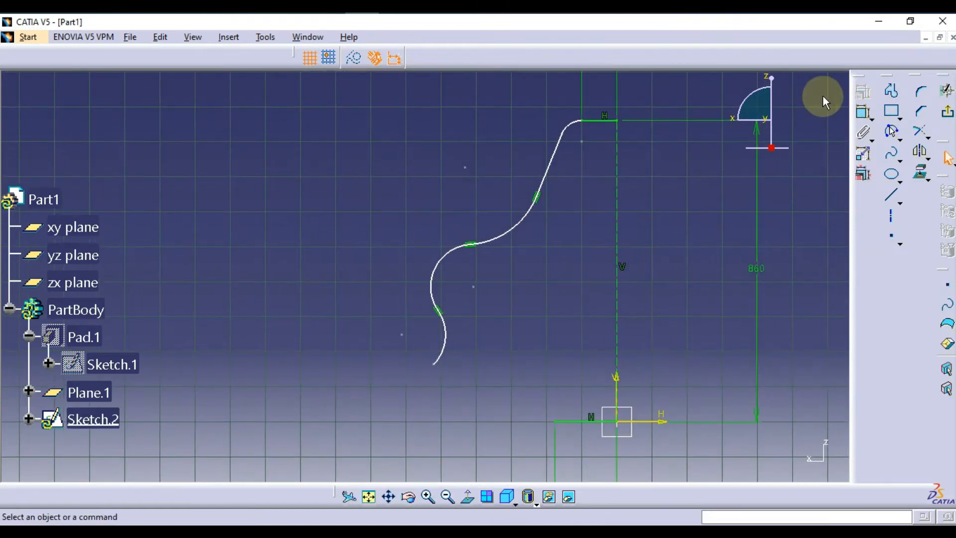
# Step: Dimension the top corner arc's radius and the slanted line's length
pyautogui.click(862, 117)
pyautogui.click(574, 127)
pyautogui.click(530, 96)
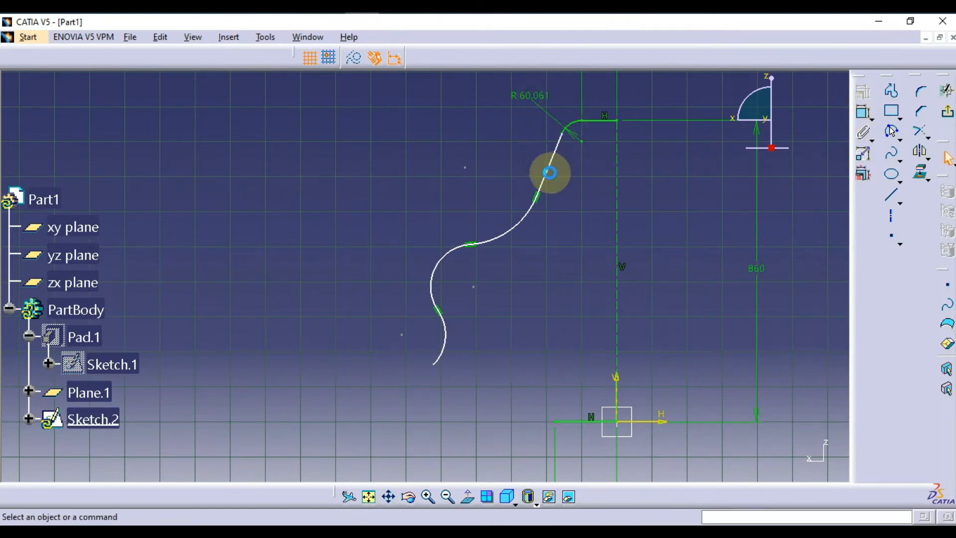
pyautogui.click(549, 172)
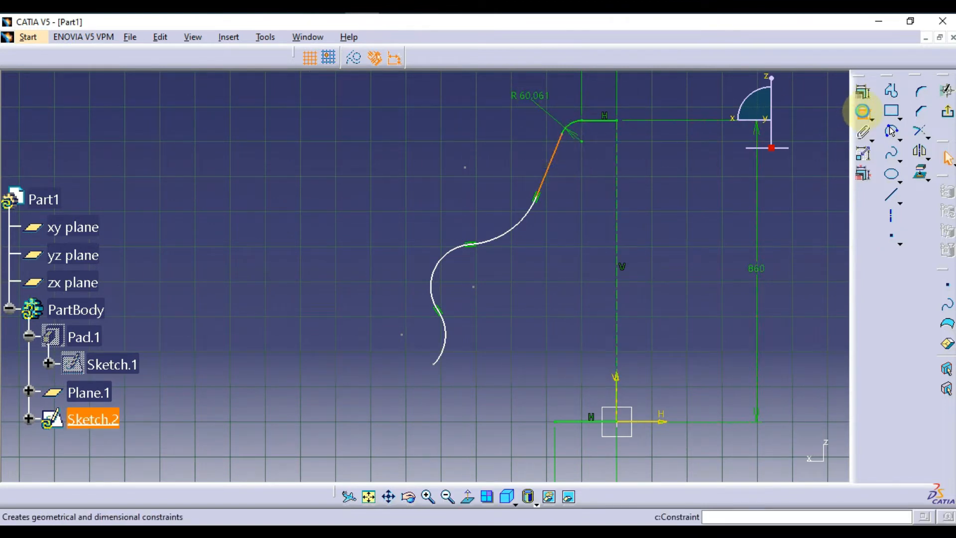
pyautogui.click(863, 111)
pyautogui.click(480, 149)
# Step: Dimension the radii of the three successive arcs below the slanted line
pyautogui.click(501, 236)
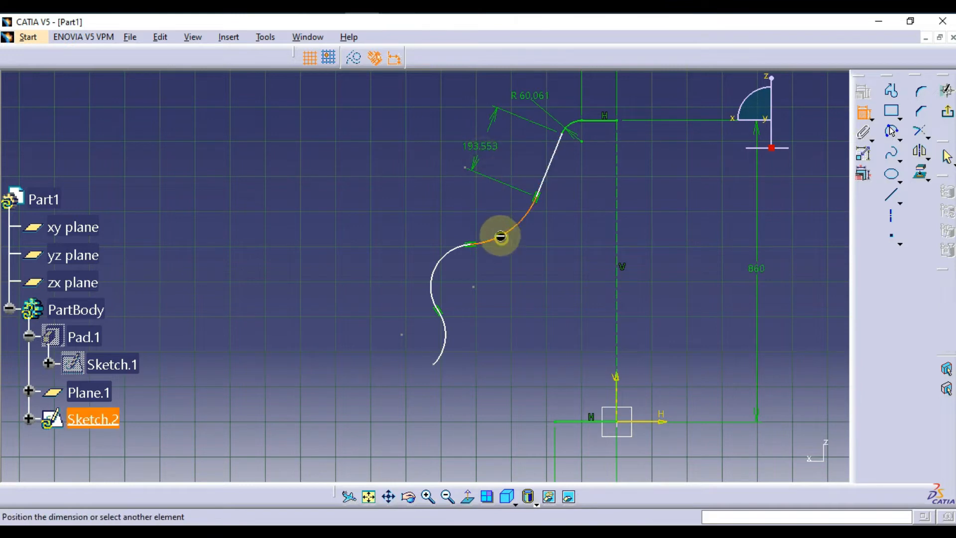
pyautogui.click(486, 213)
pyautogui.click(435, 254)
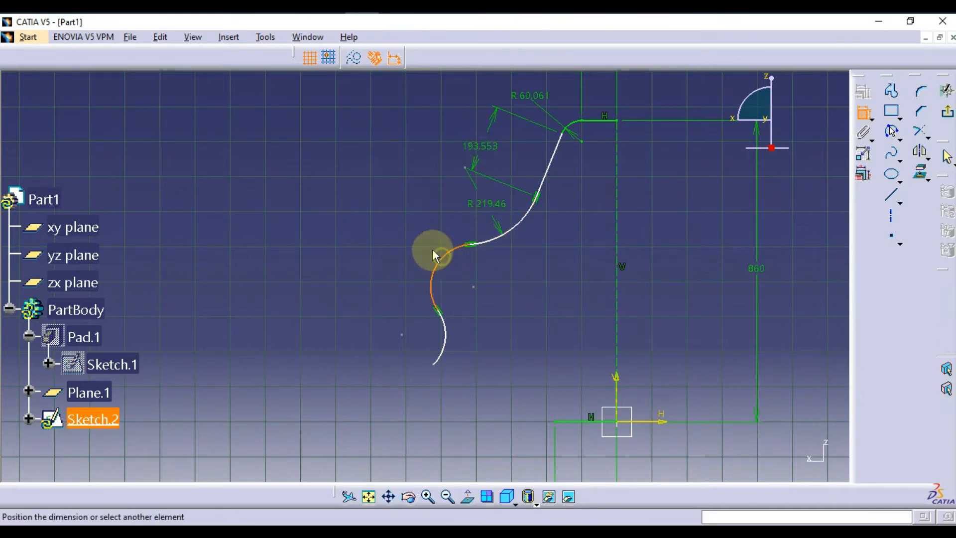
pyautogui.click(389, 233)
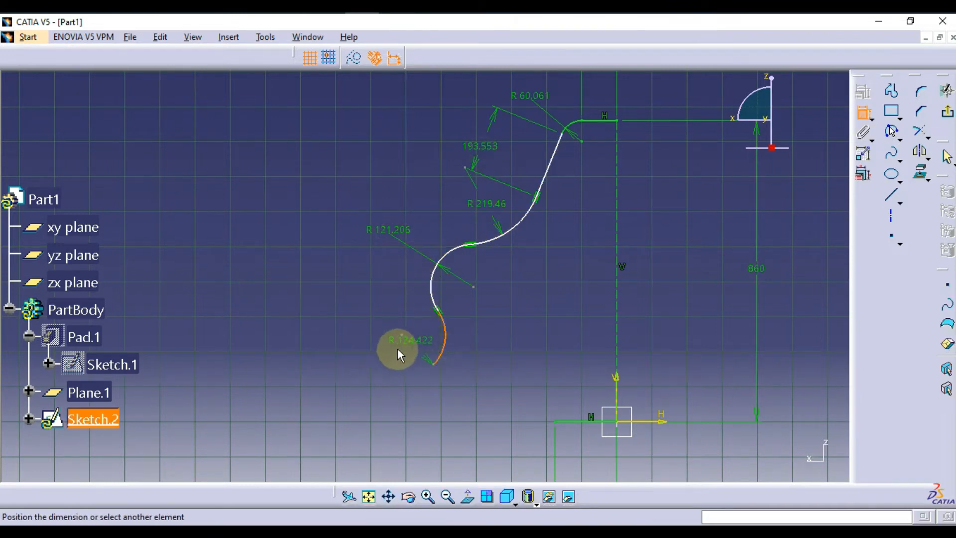
pyautogui.click(379, 372)
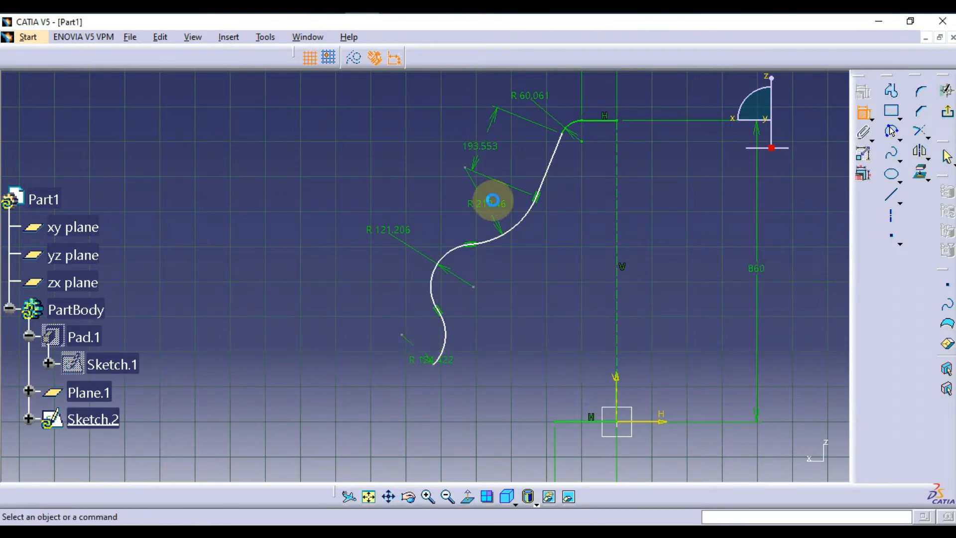
# Step: Set the radius of the arc below the slanted line to 90 mm and the top corner arc's radius to 60 mm
pyautogui.doubleClick(490, 203)
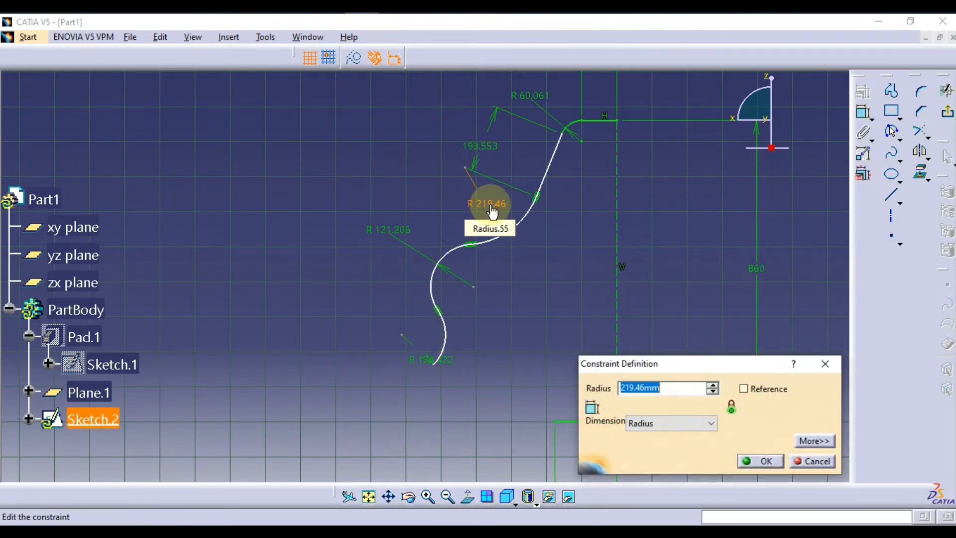
pyautogui.press('Return')
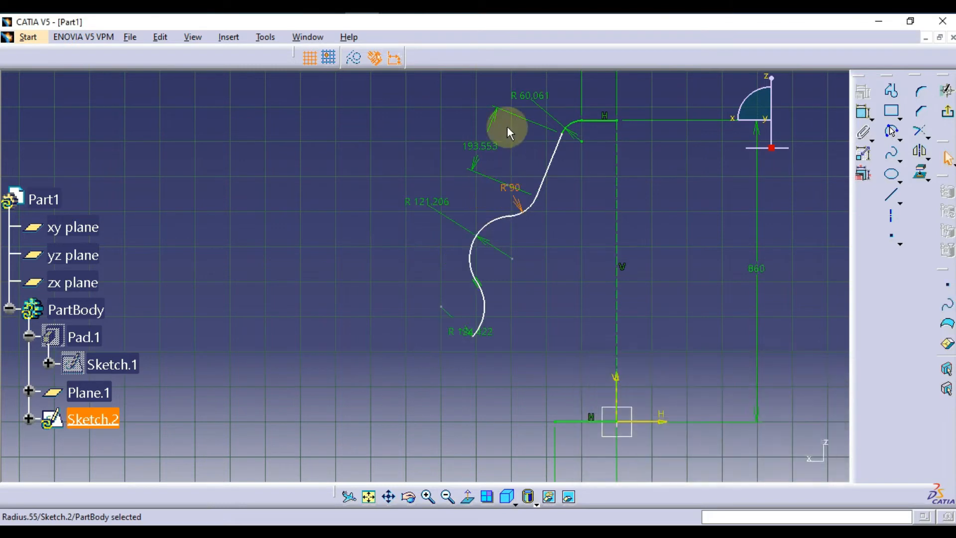
pyautogui.doubleClick(529, 98)
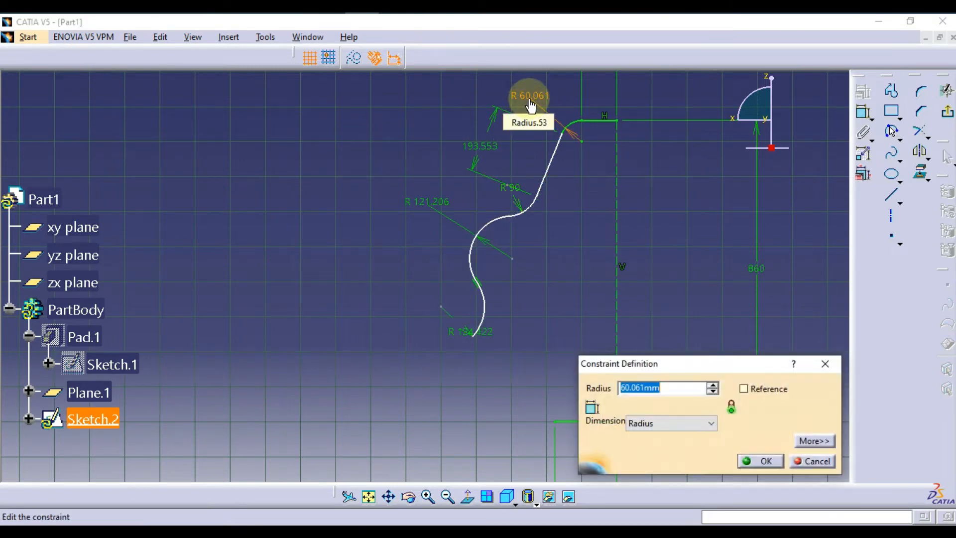
pyautogui.write('60')
pyautogui.press('Return')
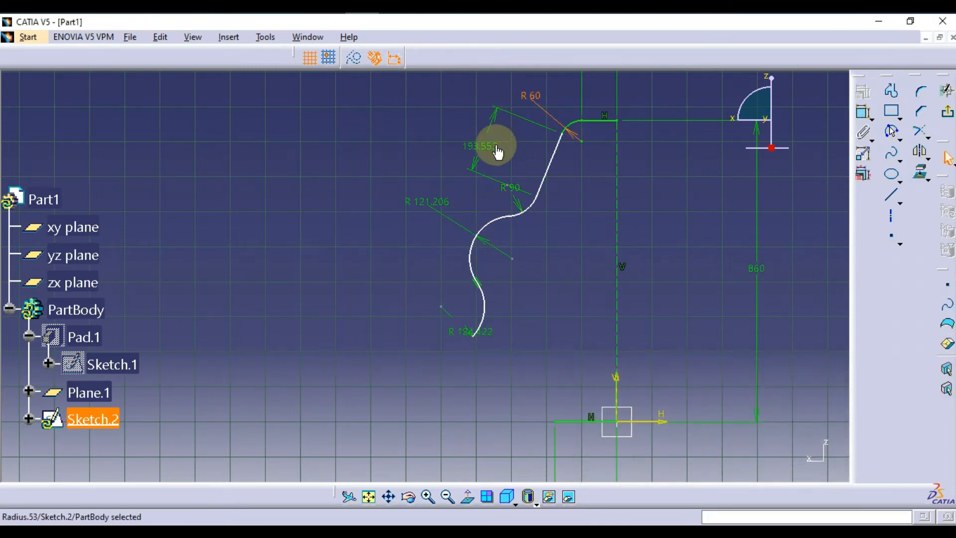
# Step: Set the slanted line's length to 150 mm
pyautogui.doubleClick(484, 147)
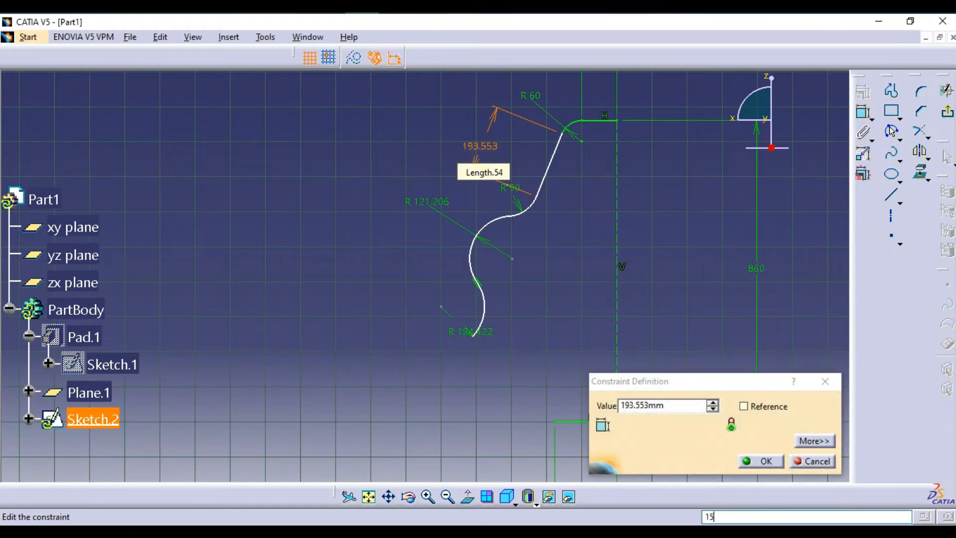
pyautogui.press('Return')
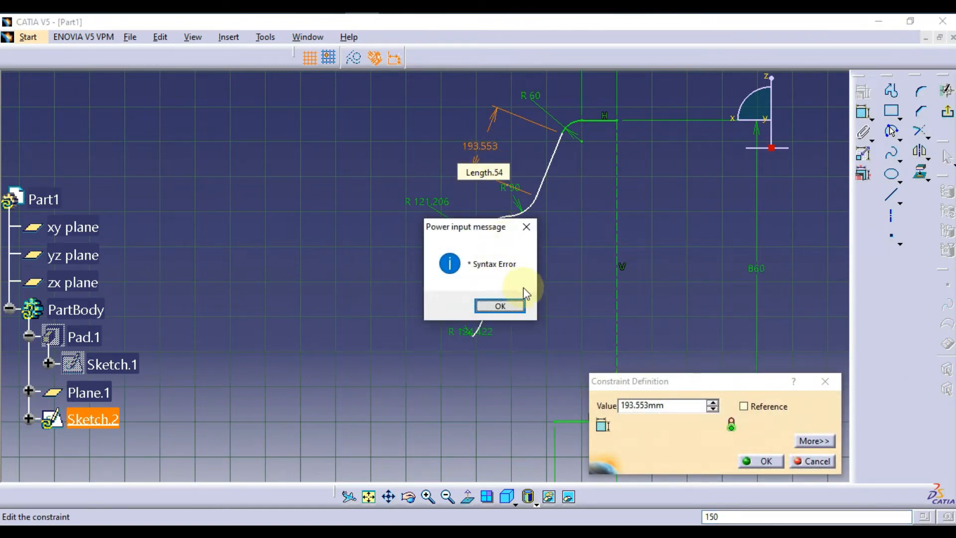
pyautogui.click(520, 309)
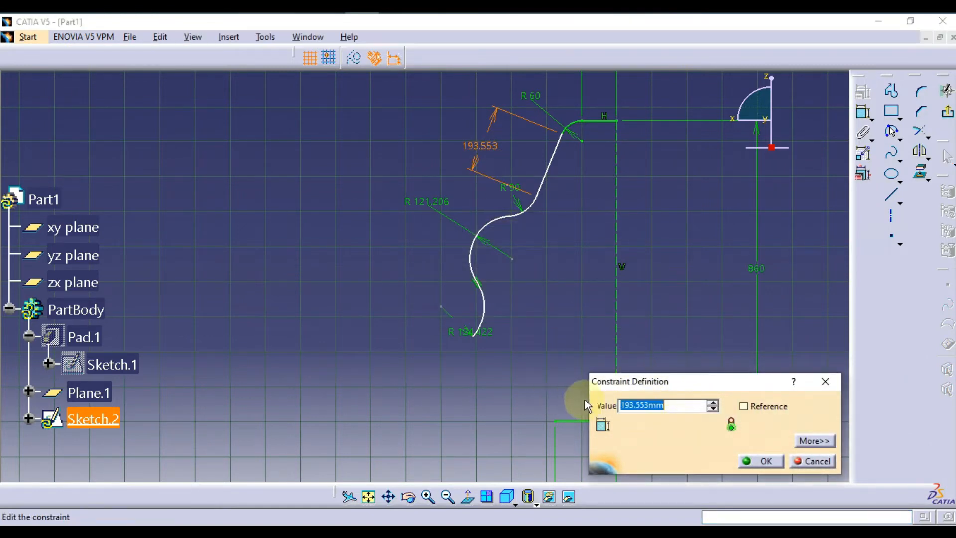
pyautogui.write('150')
pyautogui.press('Return')
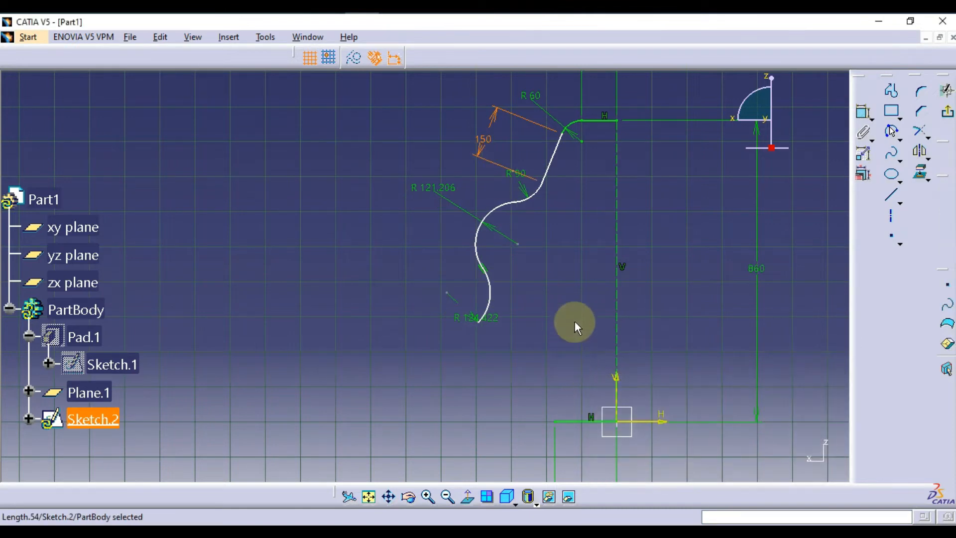
# Step: Shift the centre of the 90 mm arc slightly and delete that arc from the outline
pyautogui.moveTo(520, 174)
pyautogui.mouseDown()
pyautogui.moveTo(499, 181)
pyautogui.moveTo(500, 196)
pyautogui.moveTo(505, 185)
pyautogui.mouseUp()
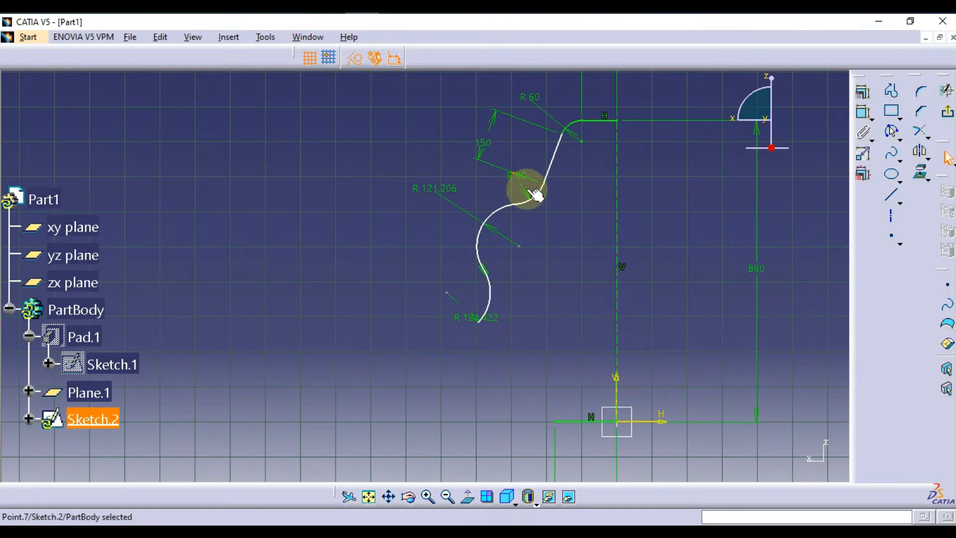
pyautogui.moveTo(553, 212)
pyautogui.mouseDown(button='middle')
pyautogui.moveTo(566, 164)
pyautogui.moveTo(529, 273)
pyautogui.moveTo(592, 256)
pyautogui.moveTo(547, 253)
pyautogui.mouseUp(button='middle')
pyautogui.scroll(1, 548, 253)
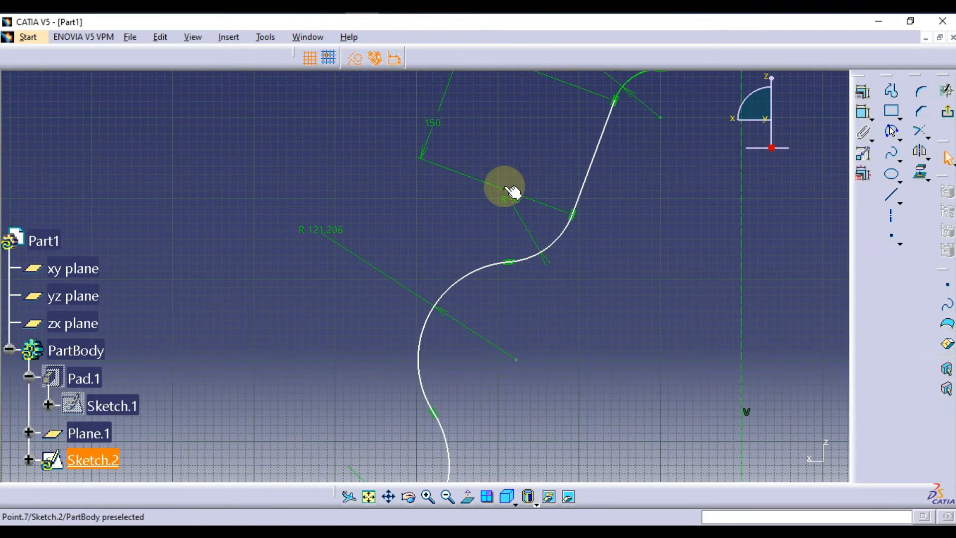
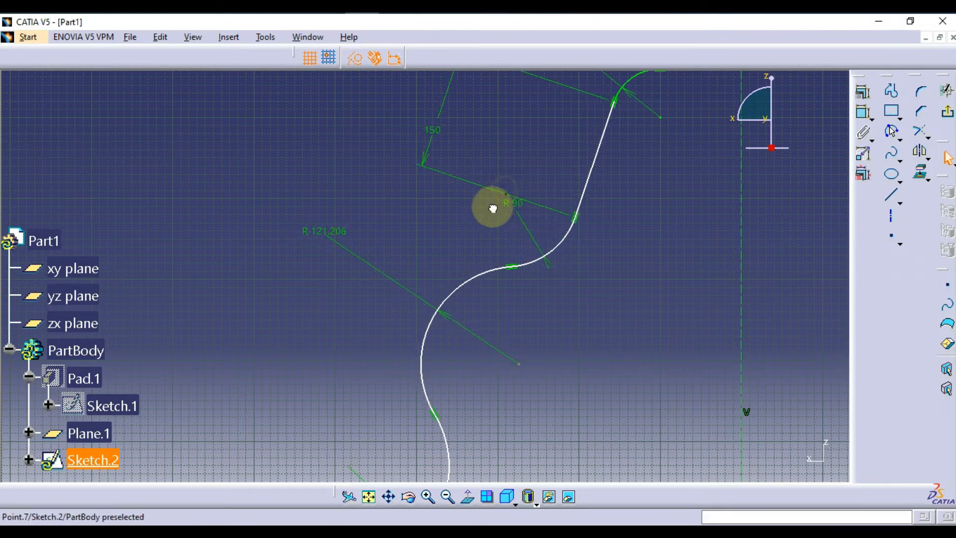
pyautogui.click(556, 243)
pyautogui.press('Delete')
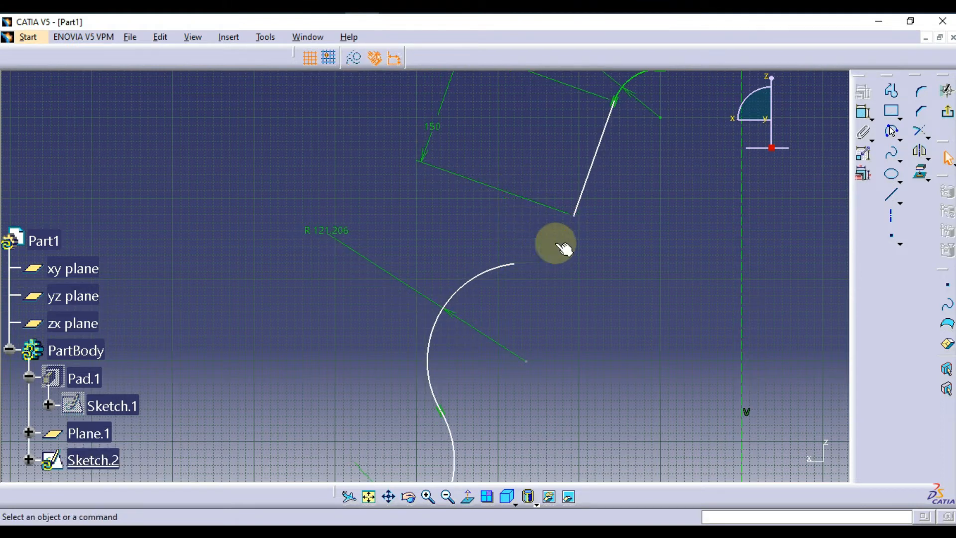
# Step: Redraw the connecting arc with a radius of about 90 mm between the lower arc's upper end and the slanted line's lower end
pyautogui.click(891, 132)
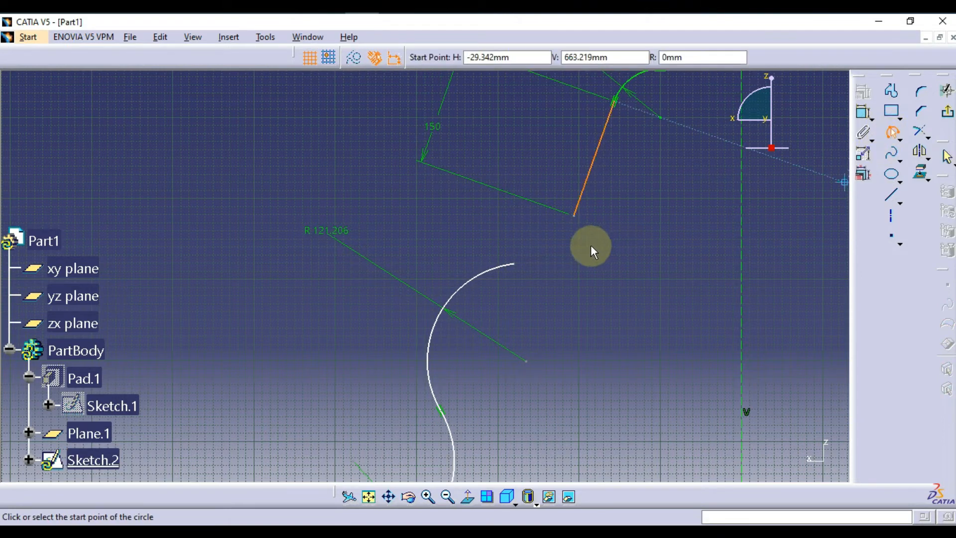
pyautogui.click(513, 264)
pyautogui.click(573, 216)
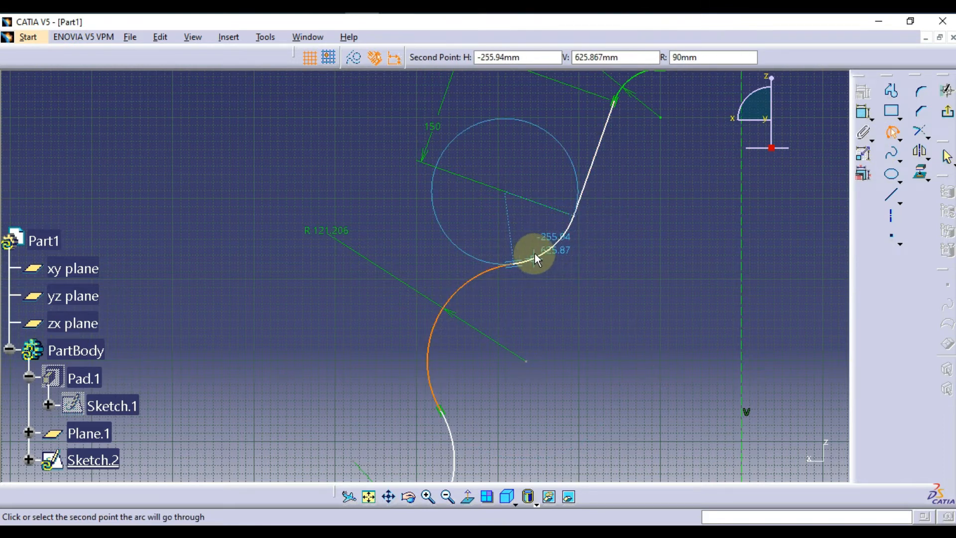
pyautogui.click(535, 253)
pyautogui.click(626, 215)
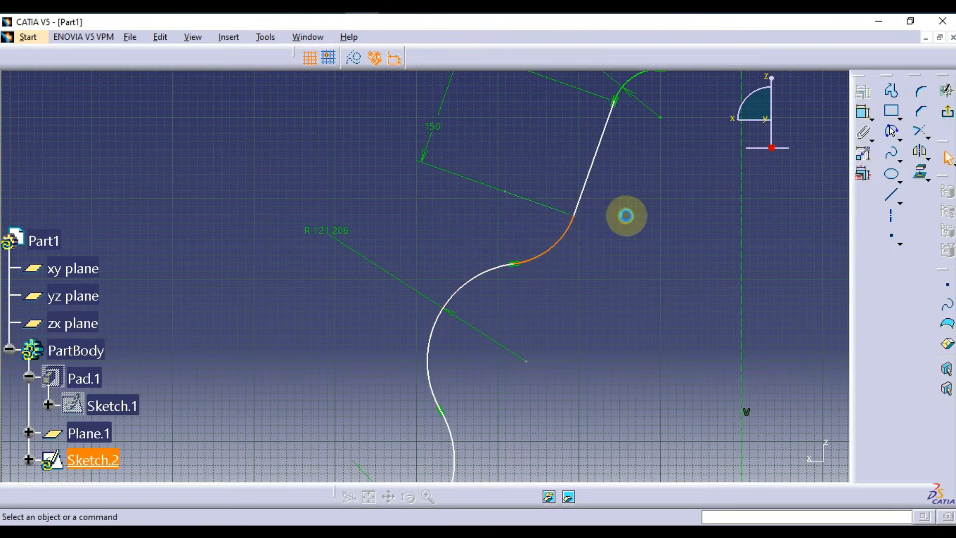
# Step: Shift the redrawn arc's centre slightly and make the arc tangent to the slanted line
pyautogui.moveTo(500, 196); pyautogui.dragTo(497, 206)
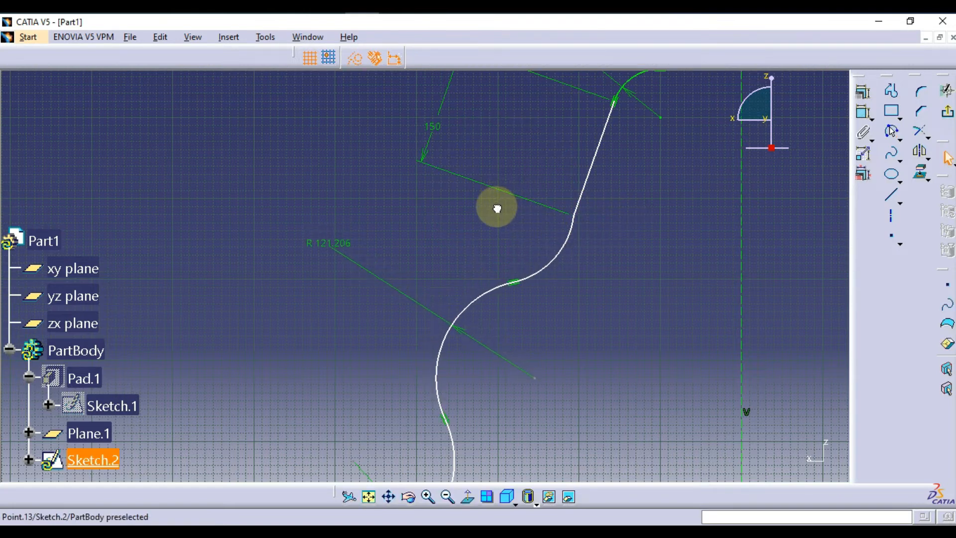
pyautogui.click(641, 247)
pyautogui.click(582, 186)
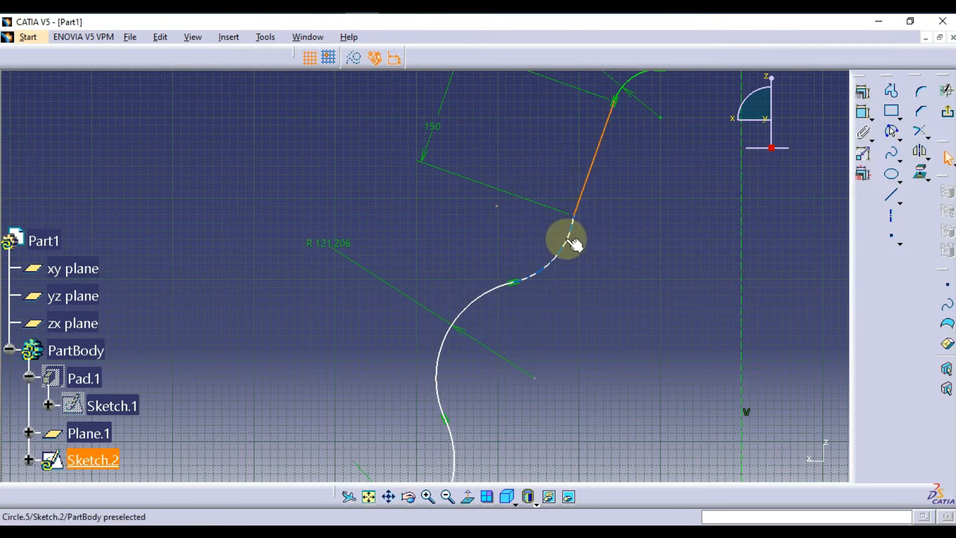
pyautogui.keyDown('ctrl'); pyautogui.click(573, 243); pyautogui.keyUp('ctrl')
pyautogui.click(862, 92)
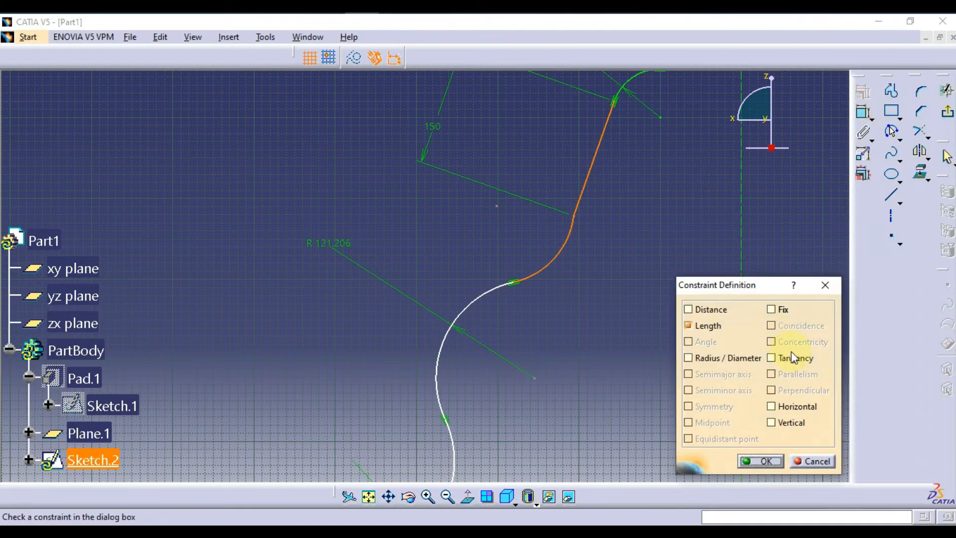
pyautogui.click(794, 358)
pyautogui.click(763, 457)
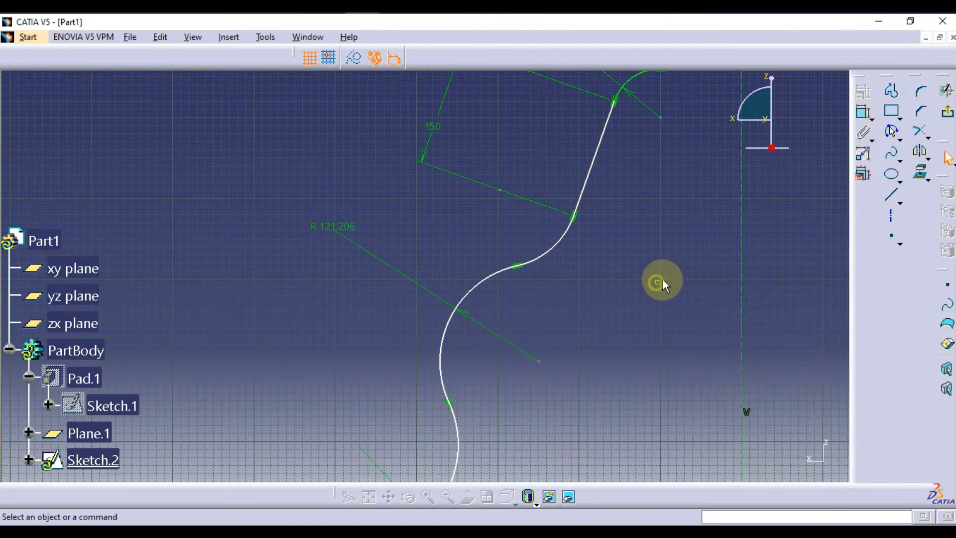
# Step: Dimension the radius of the arc joined to the upper slanted line's lower end and set it to 200 mm
pyautogui.keyDown('ctrl'); pyautogui.moveTo(662, 279); pyautogui.dragTo(676, 321, button='middle'); pyautogui.keyUp('ctrl')
pyautogui.click(863, 112)
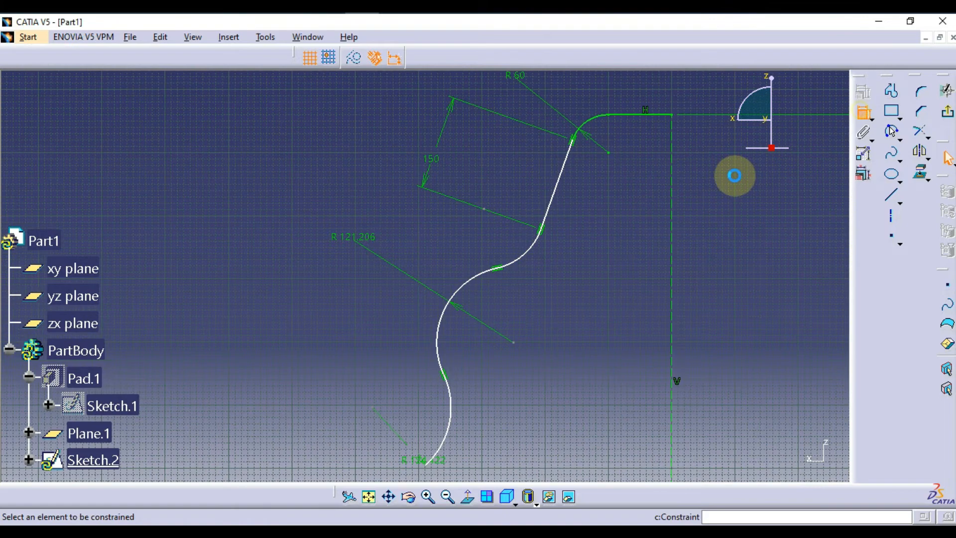
pyautogui.click(530, 251)
pyautogui.click(498, 243)
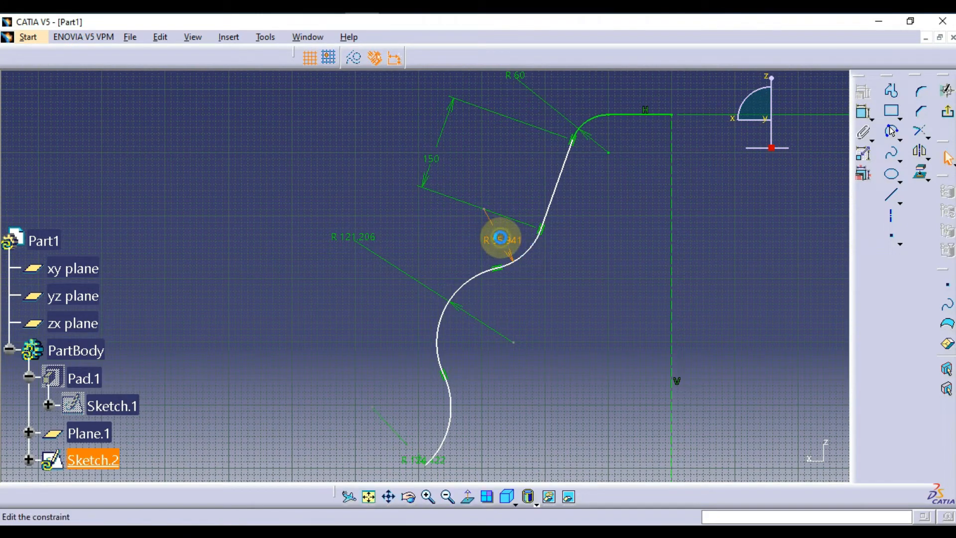
pyautogui.doubleClick(500, 238)
pyautogui.click(399, 8)
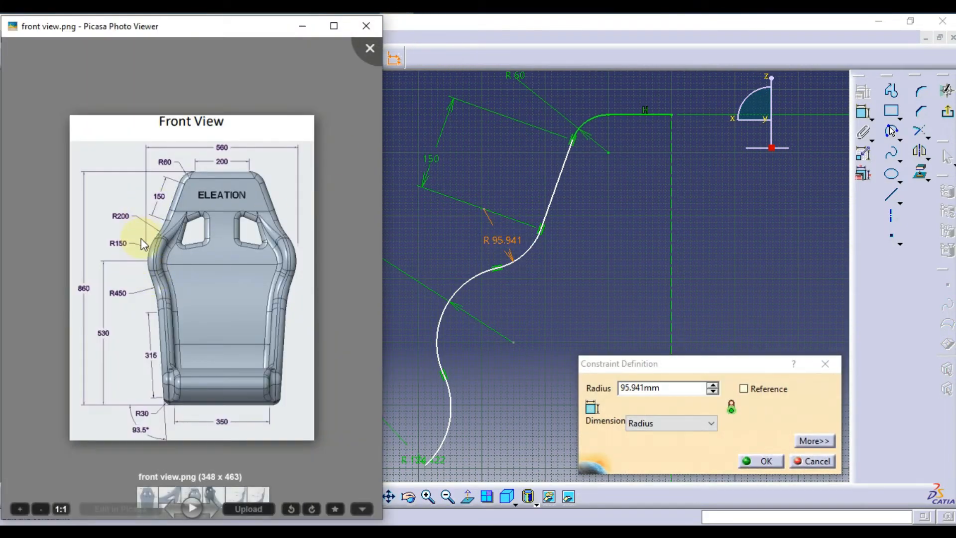
pyautogui.moveTo(682, 392); pyautogui.dragTo(576, 397)
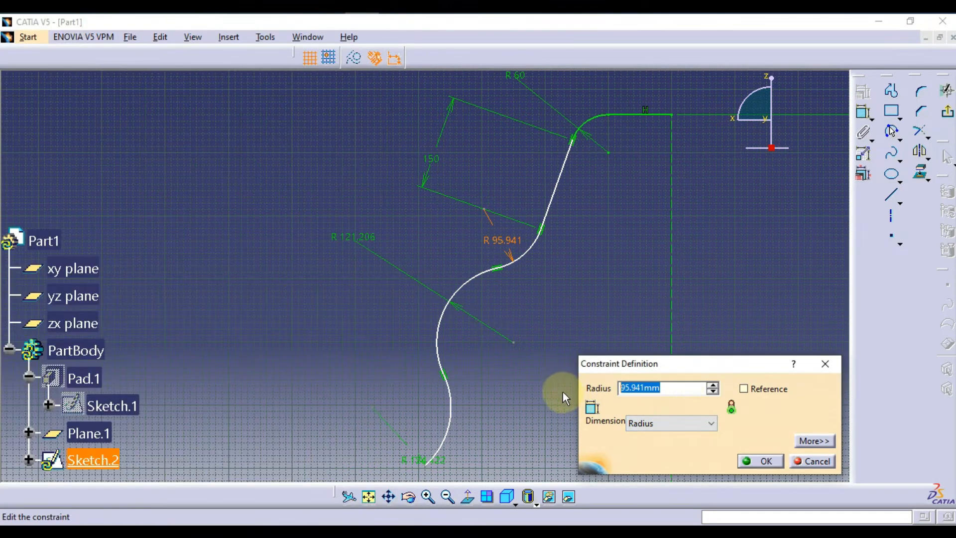
pyautogui.write('200')
pyautogui.press('Return')
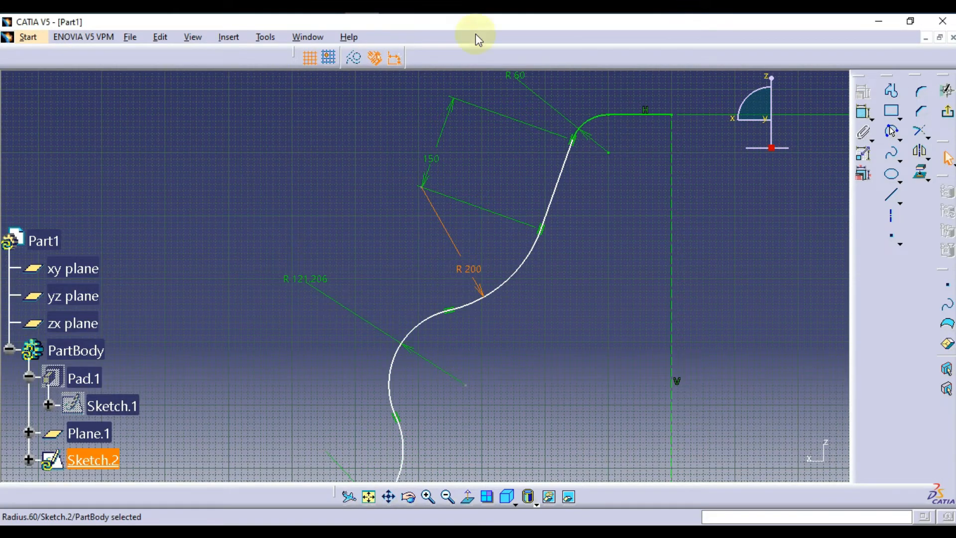
# Step: Set the radius of the outward-bulging arc directly below the 200 mm arc to 150 mm, following the front-view drawing
pyautogui.click(406, 11)
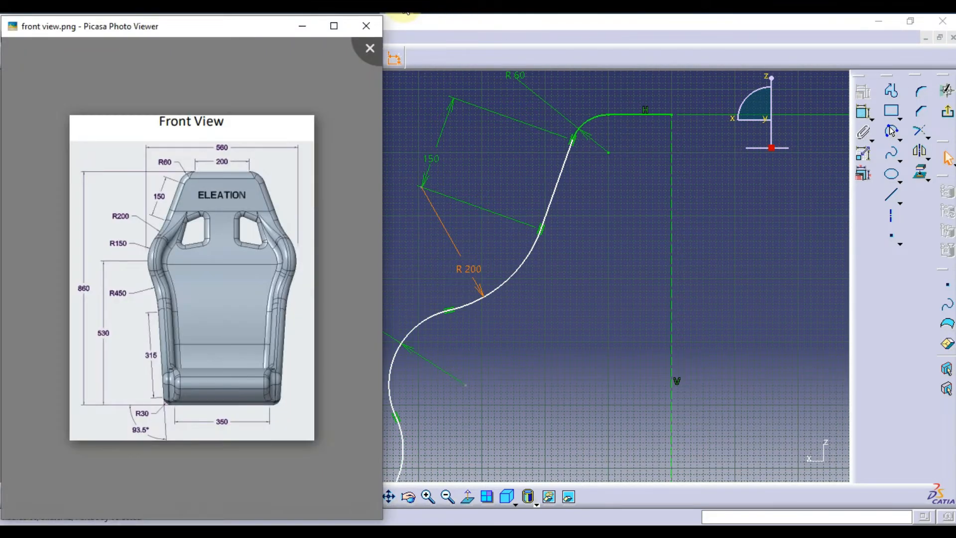
pyautogui.click(474, 273)
pyautogui.doubleClick(309, 280)
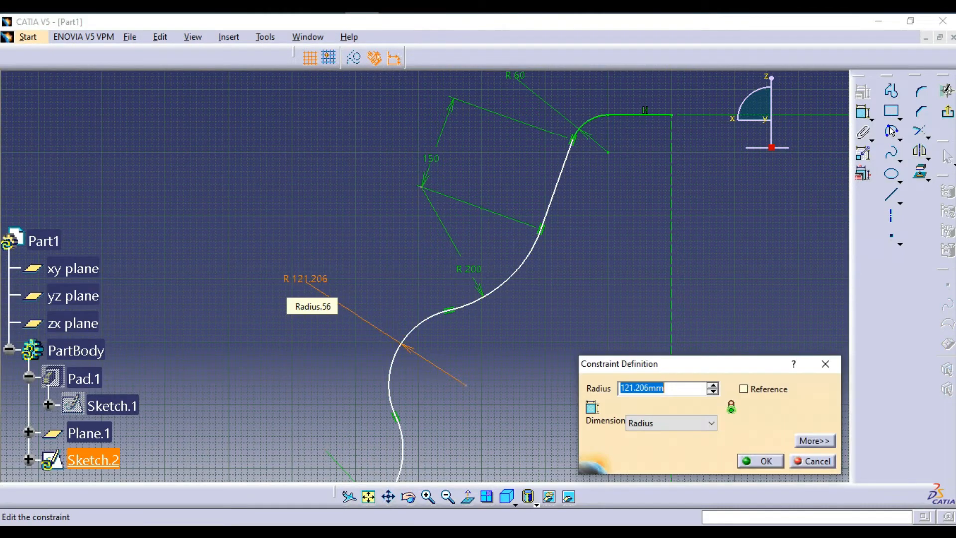
pyautogui.press('Return')
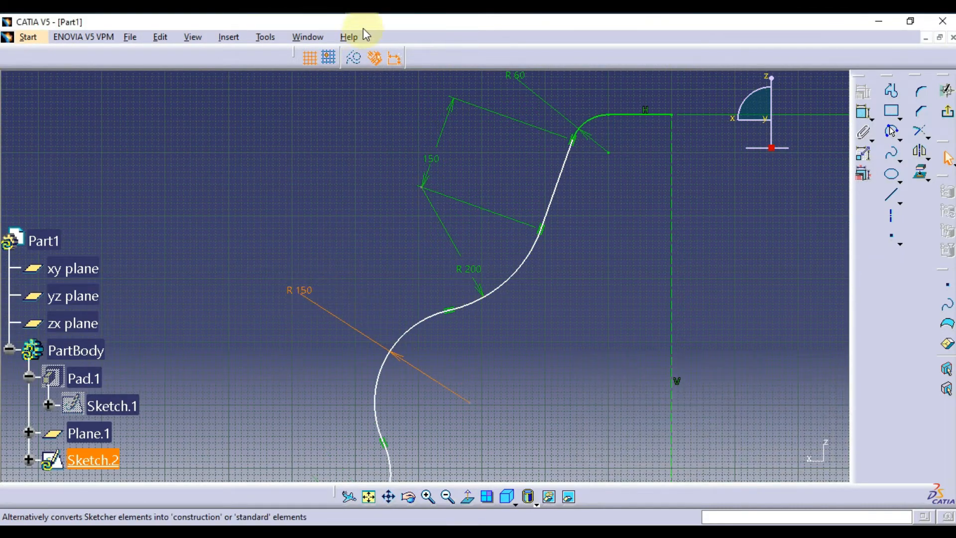
# Step: Check the front-view drawing and set the lowest arc's radius to 450 mm
pyautogui.click(405, 11)
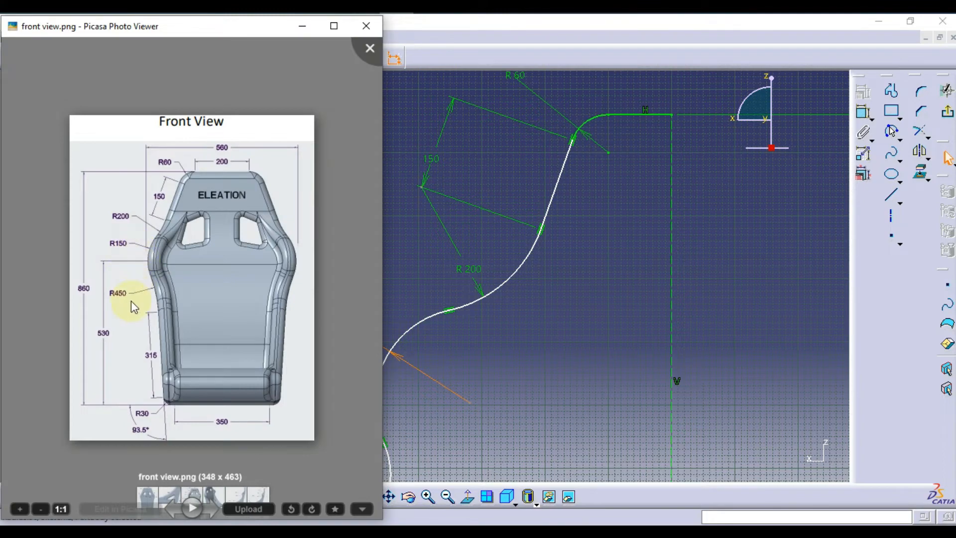
pyautogui.click(450, 280)
pyautogui.moveTo(450, 280)
pyautogui.mouseDown(button='middle')
pyautogui.moveTo(471, 316)
pyautogui.moveTo(500, 221)
pyautogui.mouseUp(button='middle')
pyautogui.click(401, 369)
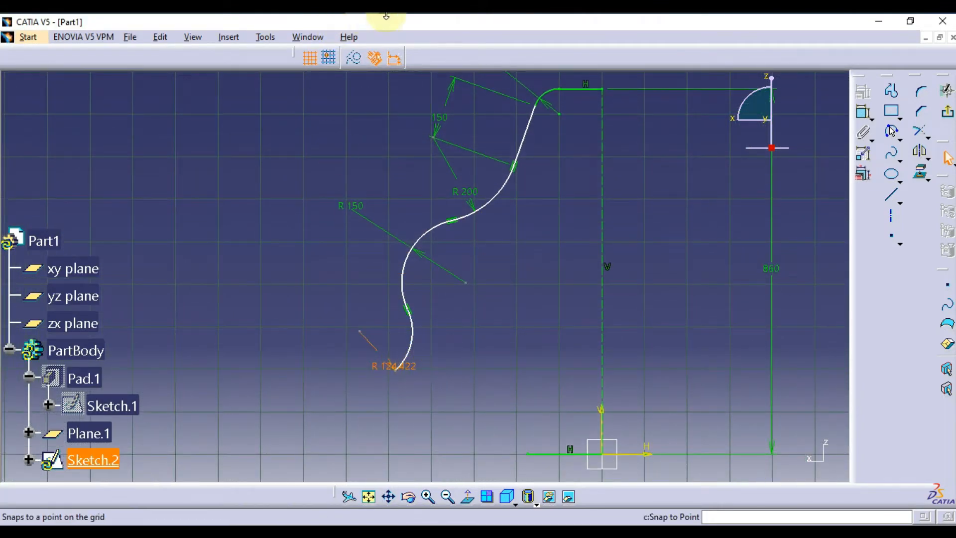
pyautogui.click(410, 12)
pyautogui.click(464, 347)
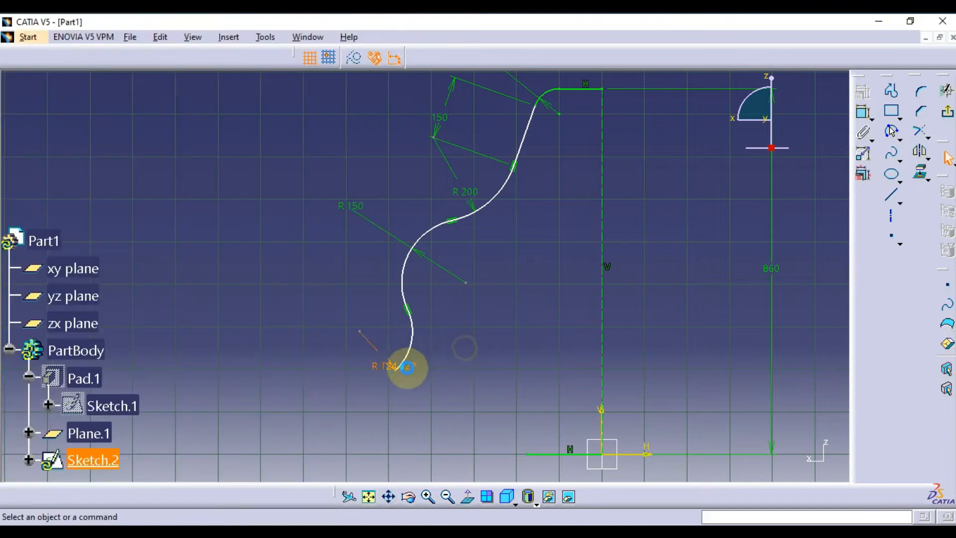
pyautogui.doubleClick(416, 369)
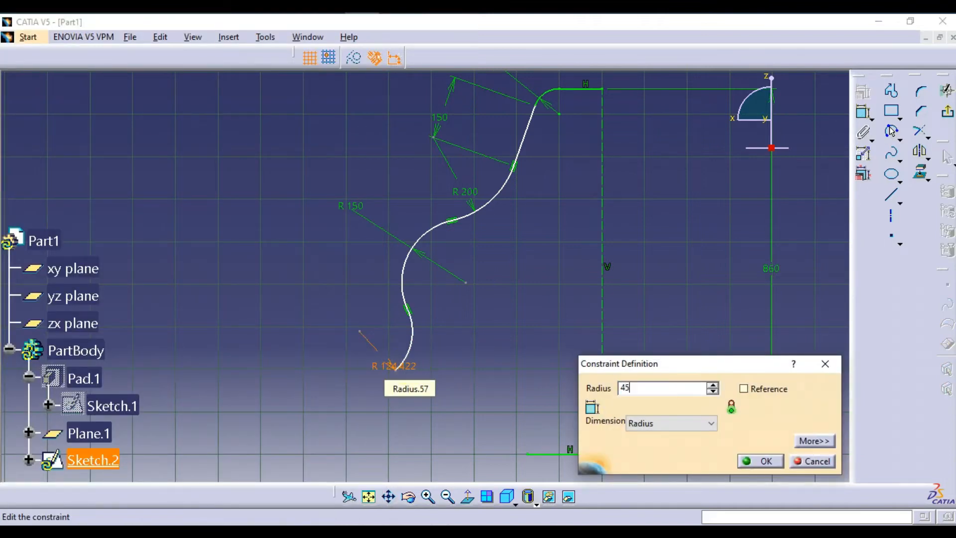
pyautogui.press('Return')
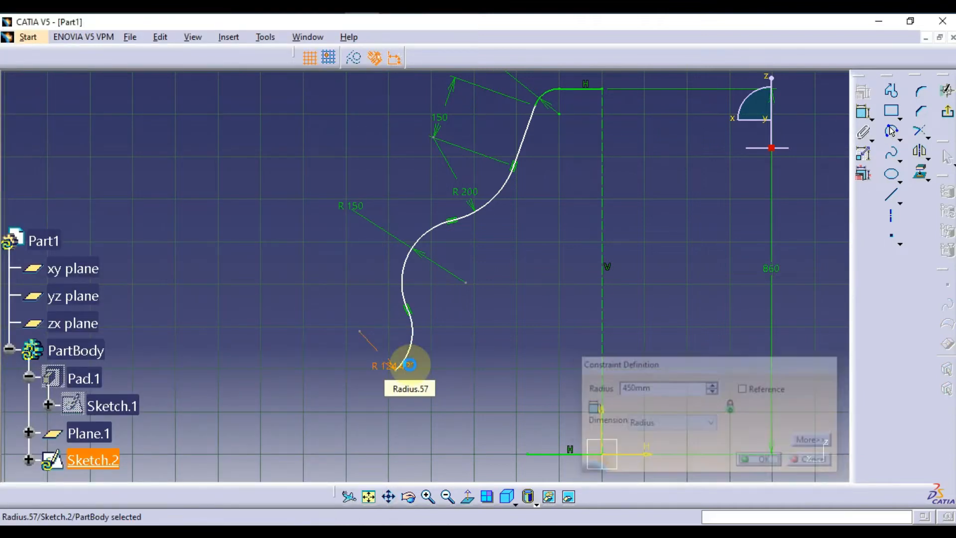
pyautogui.click(452, 336)
# Step: Shorten the 450 mm arc by moving its free lower end upward, above the horizontal base line
pyautogui.keyDown('ctrl'); pyautogui.moveTo(465, 373); pyautogui.dragTo(468, 396, button='middle'); pyautogui.keyUp('ctrl')
pyautogui.moveTo(468, 367); pyautogui.dragTo(476, 305, button='middle')
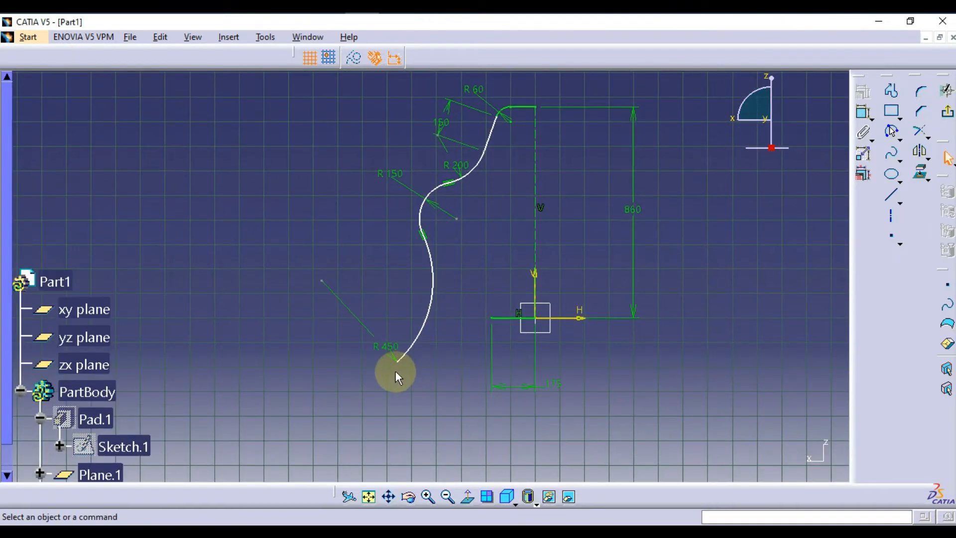
pyautogui.moveTo(405, 366); pyautogui.dragTo(434, 280)
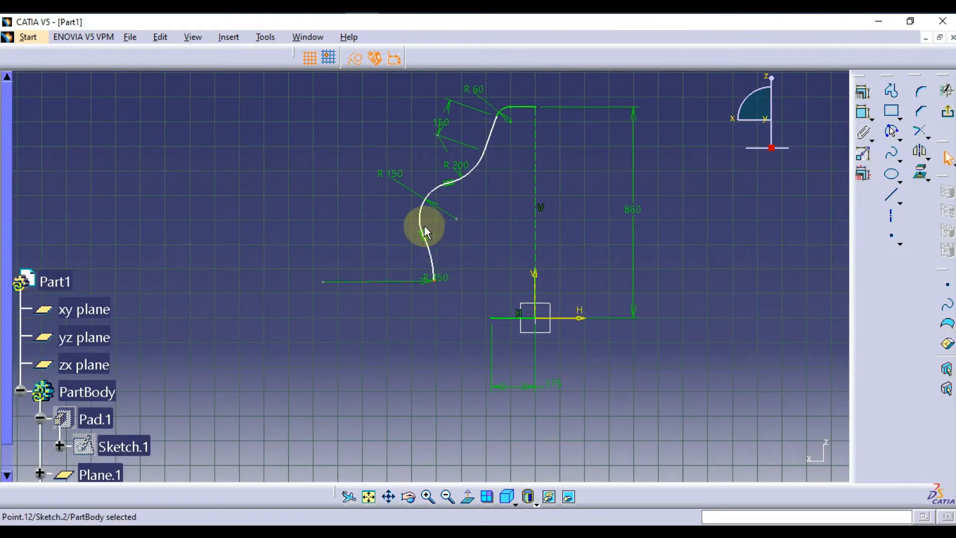
pyautogui.click(473, 208)
# Step: Dimension the height of the 150 mm arc's centre above the horizontal base line and set it to 530 mm
pyautogui.click(406, 7)
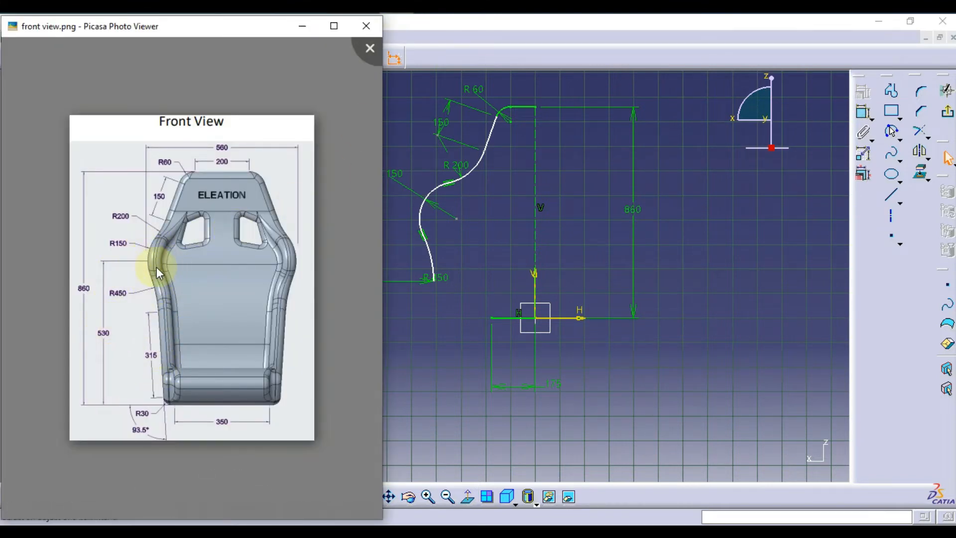
pyautogui.click(458, 217)
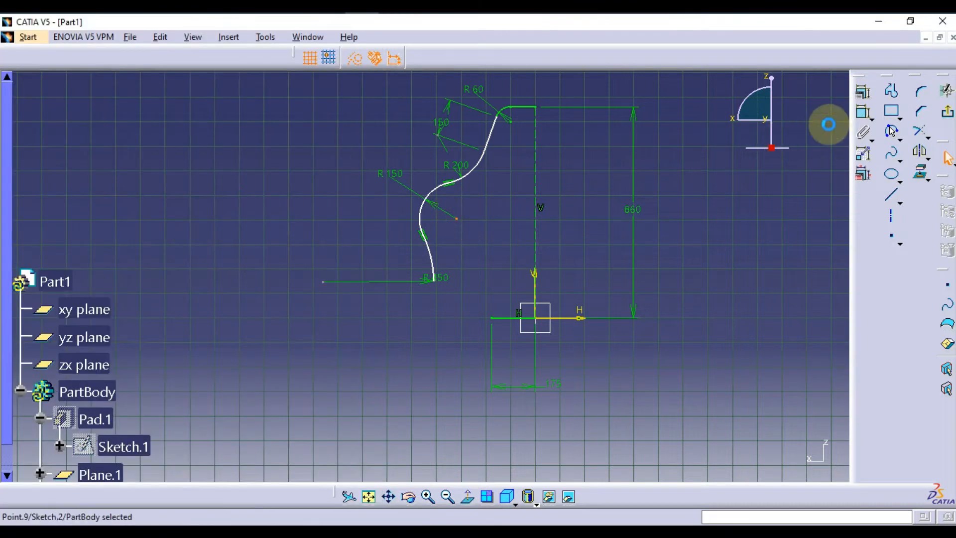
pyautogui.click(863, 112)
pyautogui.click(514, 317)
pyautogui.click(597, 248)
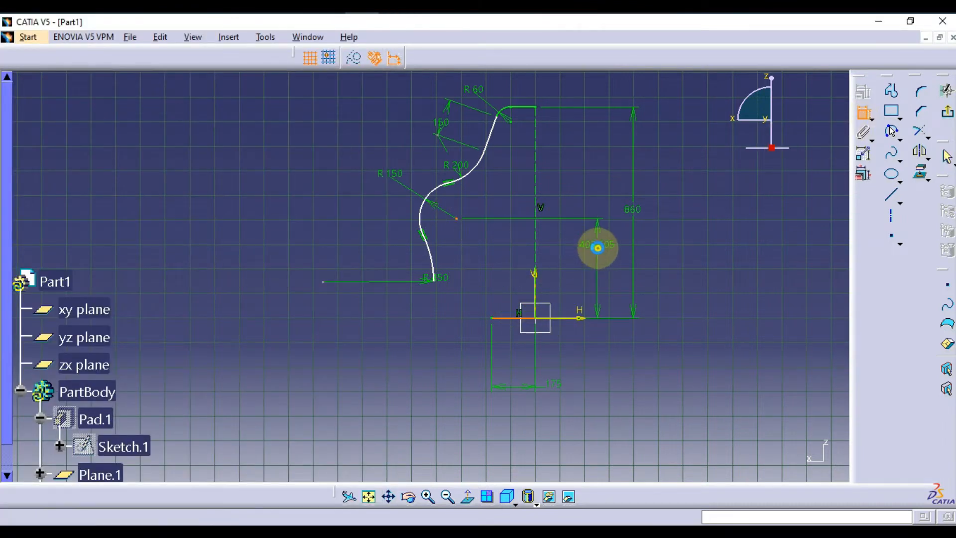
pyautogui.doubleClick(601, 245)
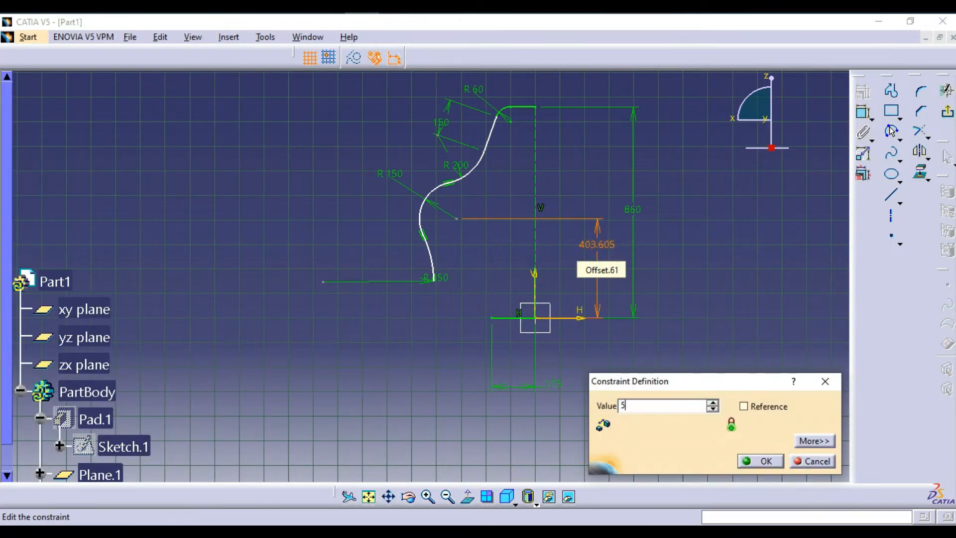
pyautogui.write('530mm')
pyautogui.press('Return')
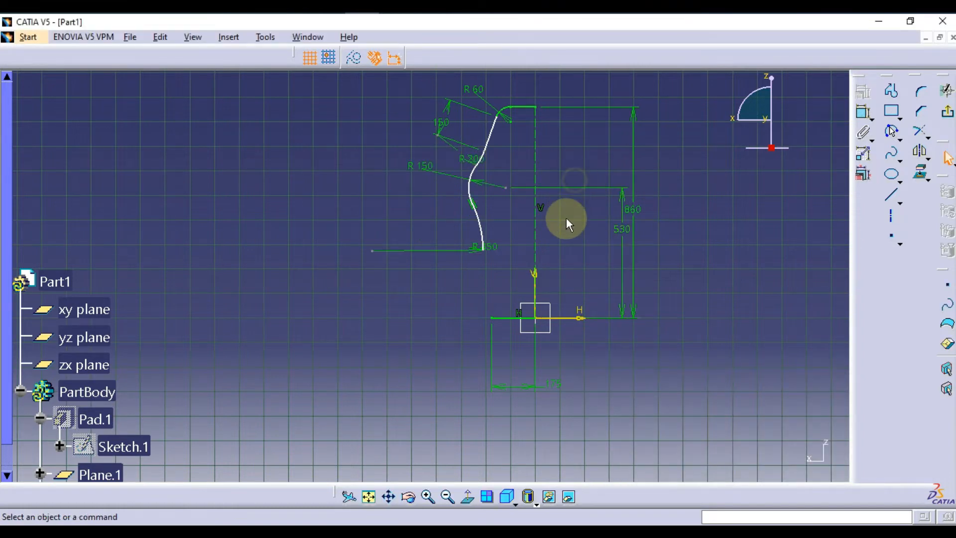
# Step: Dimension the 150 mm arc's horizontal distance from the vertical centreline and set it to half the drawing's 560 mm overall width
pyautogui.keyDown('ctrl'); pyautogui.moveTo(566, 219); pyautogui.dragTo(570, 229, button='middle'); pyautogui.keyUp('ctrl')
pyautogui.click(386, 12)
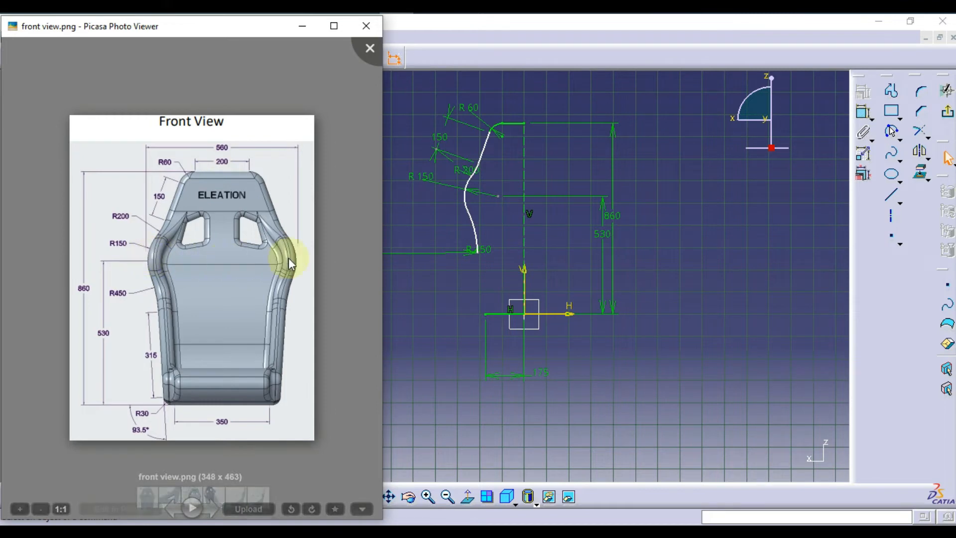
pyautogui.click(573, 91)
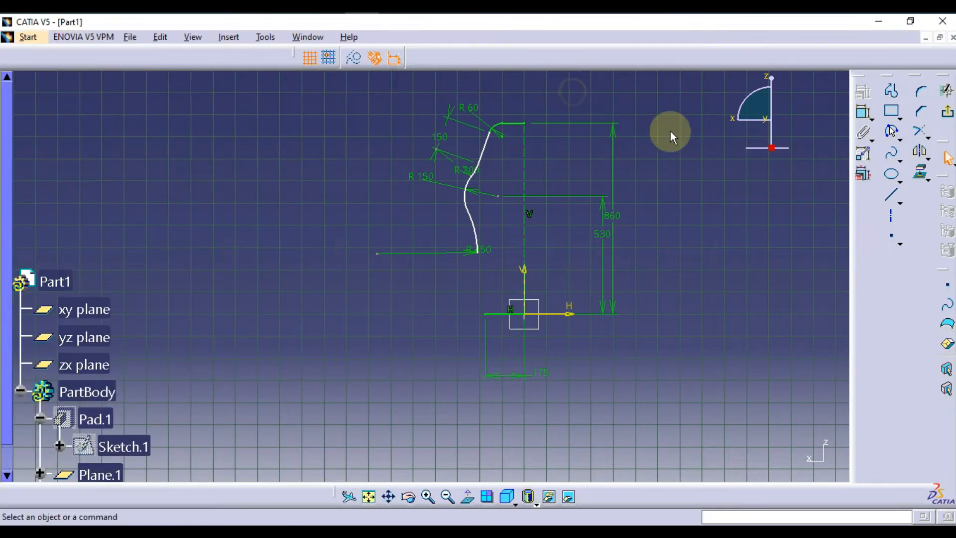
pyautogui.click(865, 115)
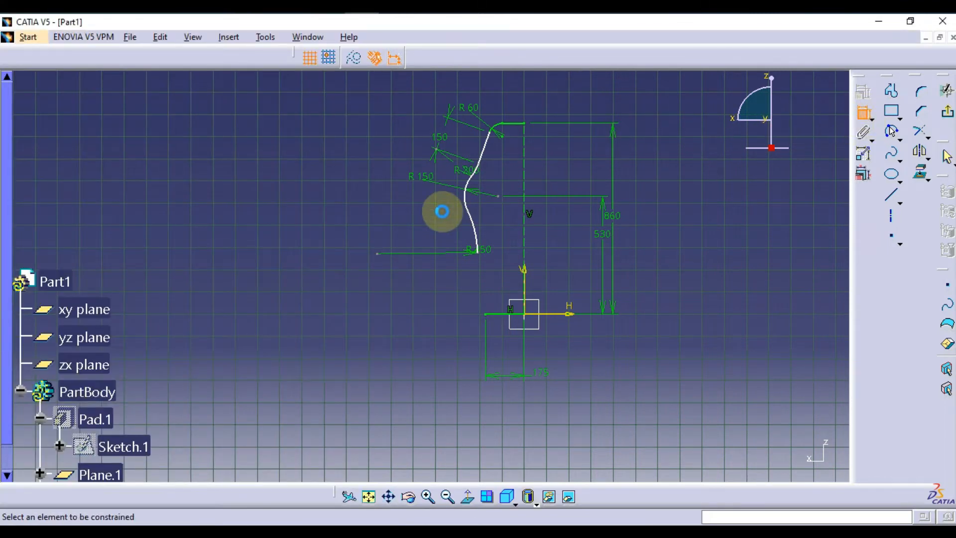
pyautogui.click(468, 193)
pyautogui.click(524, 144)
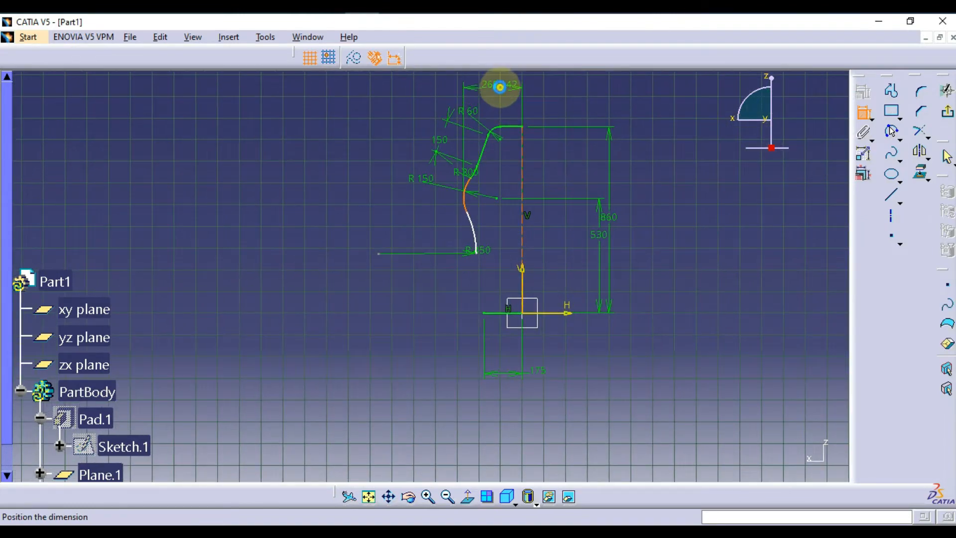
pyautogui.click(500, 87)
pyautogui.doubleClick(500, 86)
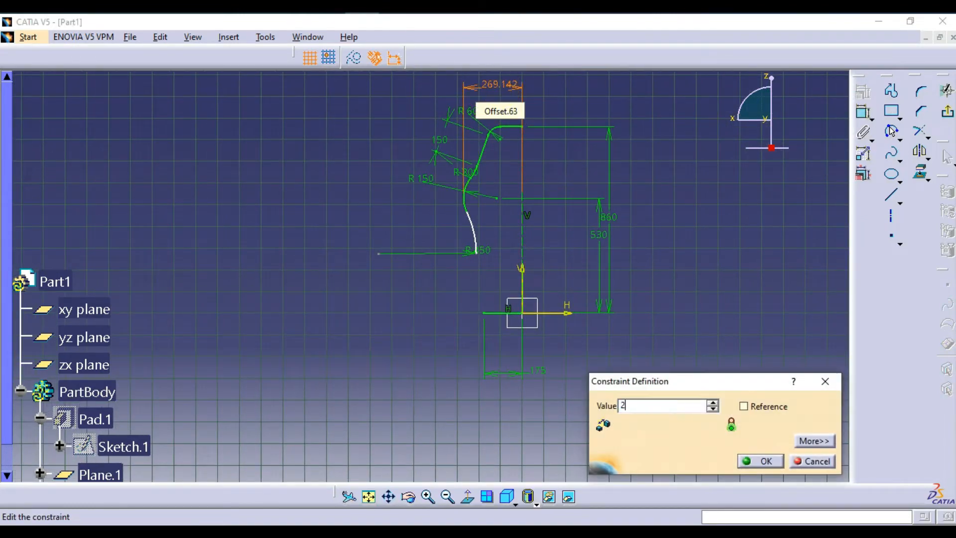
pyautogui.press('Return')
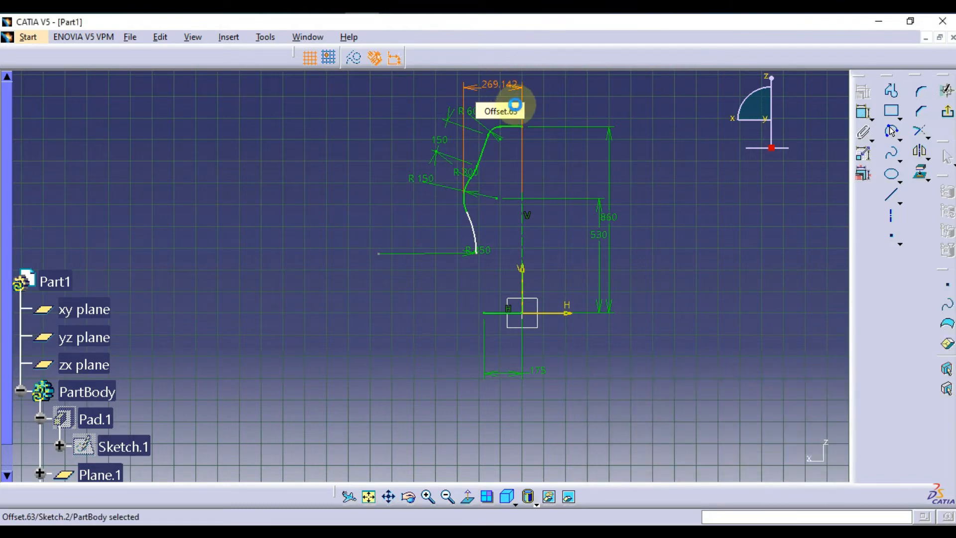
# Step: Reposition the 450 mm radius dimension higher along its arc, clear of the arc's free lower end
pyautogui.moveTo(563, 182)
pyautogui.keyDown('ctrl'); pyautogui.mouseDown(button='middle')
pyautogui.moveTo(559, 128)
pyautogui.moveTo(540, 221)
pyautogui.moveTo(557, 230)
pyautogui.mouseUp(button='middle'); pyautogui.keyUp('ctrl')
pyautogui.click(567, 211)
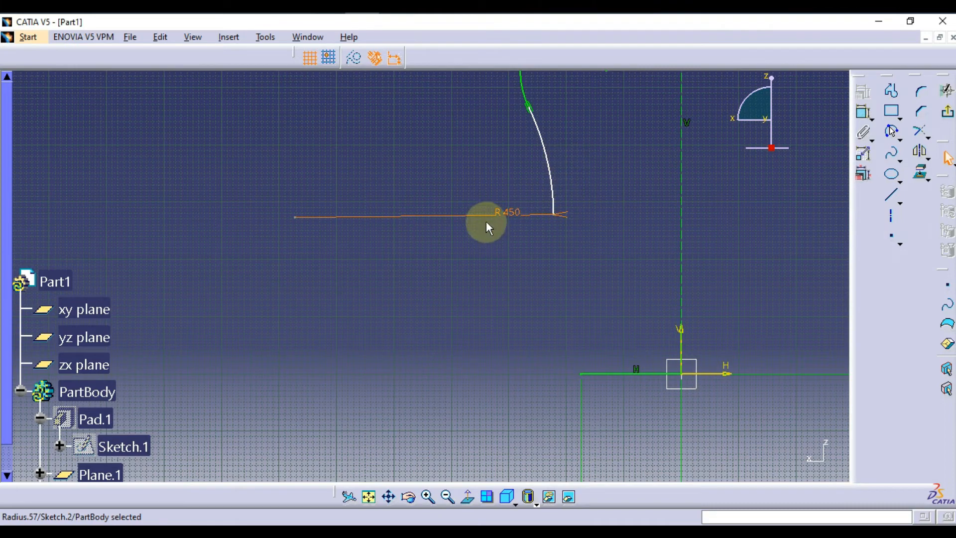
pyautogui.moveTo(483, 213); pyautogui.dragTo(480, 164)
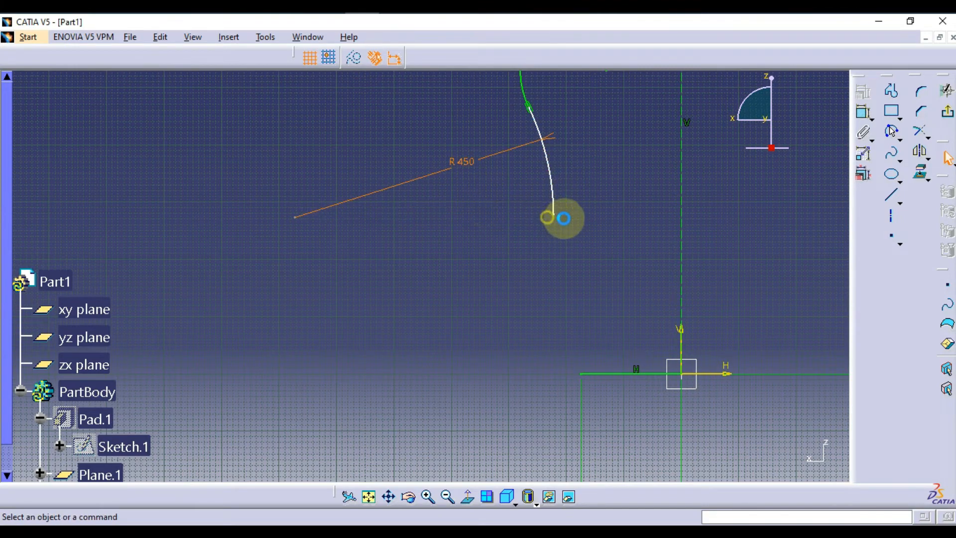
# Step: Draw an arc of about 35 mm radius from the base line's outer end, continued by a slanted line about 116 mm long upward and outward
pyautogui.moveTo(561, 215)
pyautogui.keyDown('ctrl'); pyautogui.mouseDown(button='middle')
pyautogui.moveTo(604, 215)
pyautogui.moveTo(608, 240)
pyautogui.moveTo(579, 251)
pyautogui.mouseUp(button='middle'); pyautogui.keyUp('ctrl')
pyautogui.scroll(1, 582, 254)
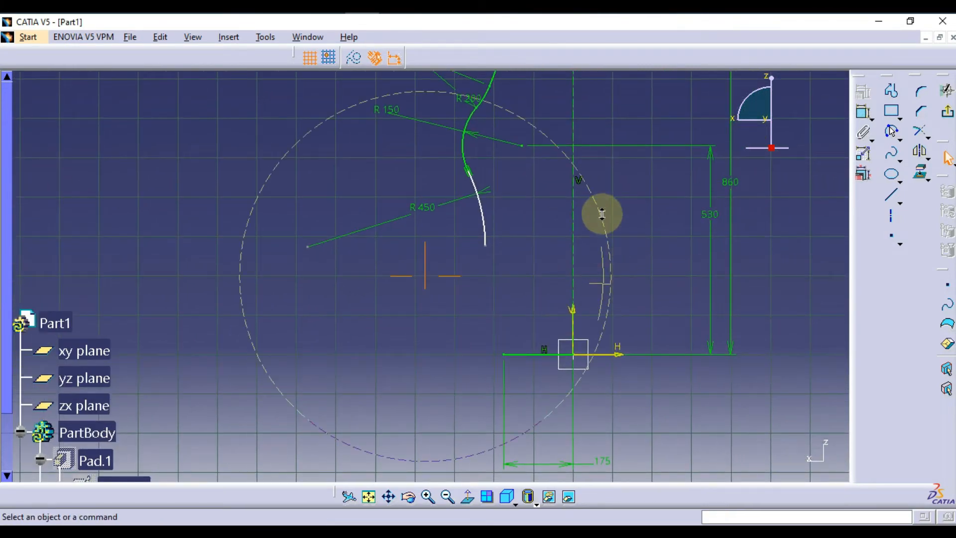
pyautogui.keyDown('ctrl'); pyautogui.moveTo(601, 215); pyautogui.dragTo(554, 75, button='middle'); pyautogui.keyUp('ctrl')
pyautogui.moveTo(894, 133); pyautogui.dragTo(896, 142)
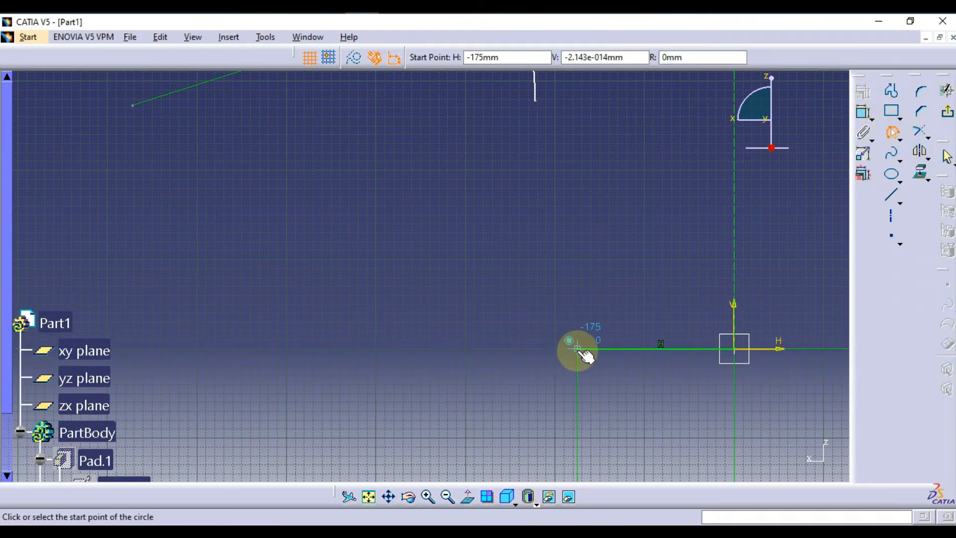
pyautogui.click(559, 352)
pyautogui.click(554, 328)
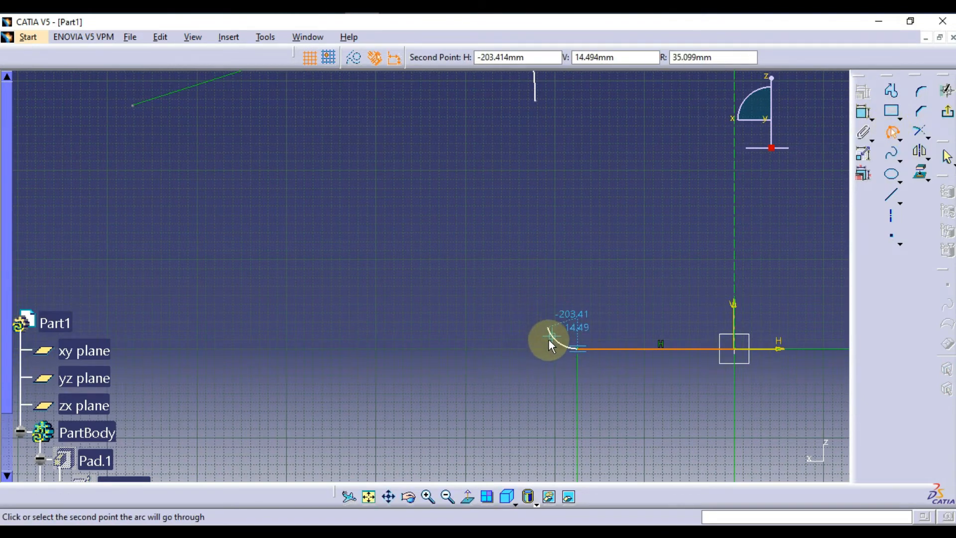
pyautogui.click(547, 335)
pyautogui.click(894, 198)
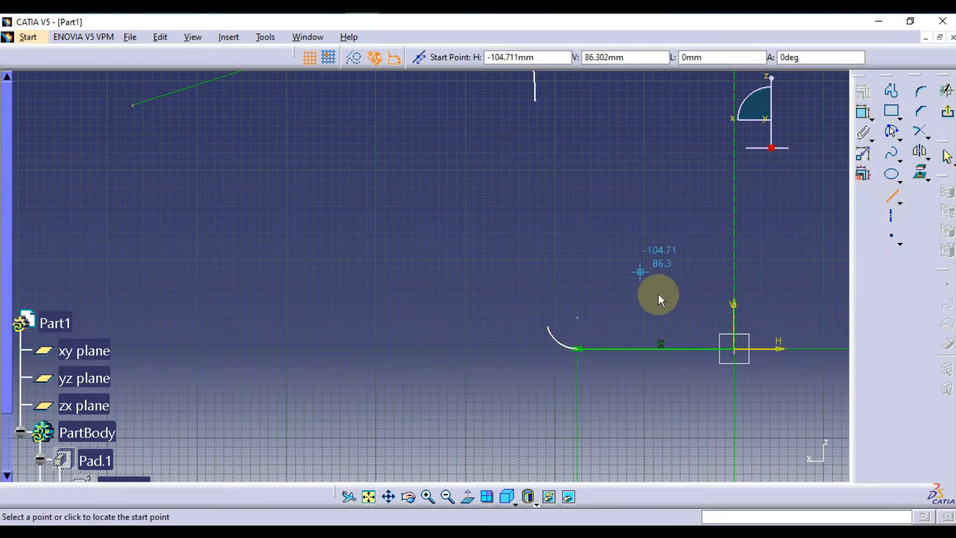
pyautogui.moveTo(550, 328); pyautogui.dragTo(515, 230)
# Step: Dimension the slanted side line's length and set it to 315 mm as in the front-view drawing
pyautogui.hotkey('alt', 'Tab')
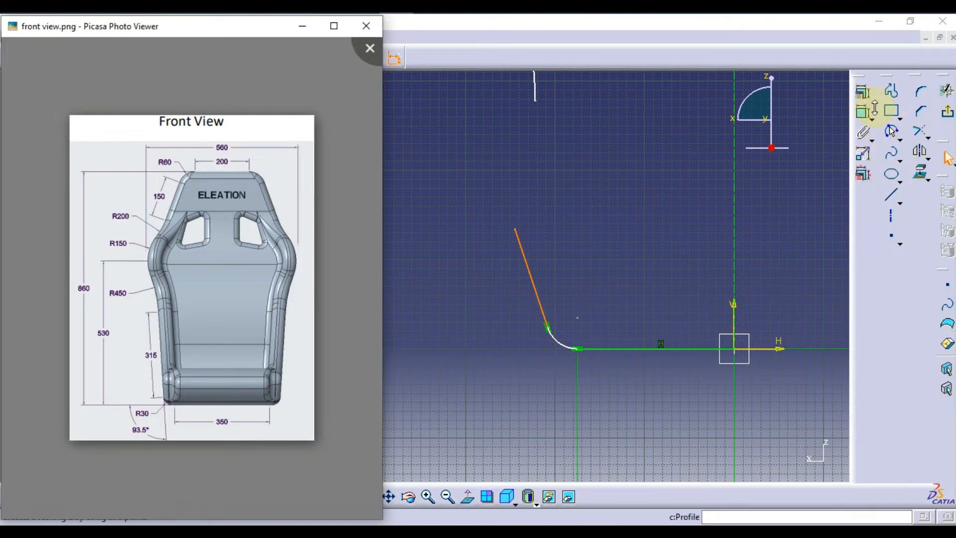
pyautogui.click(864, 112)
pyautogui.click(529, 271)
pyautogui.click(459, 277)
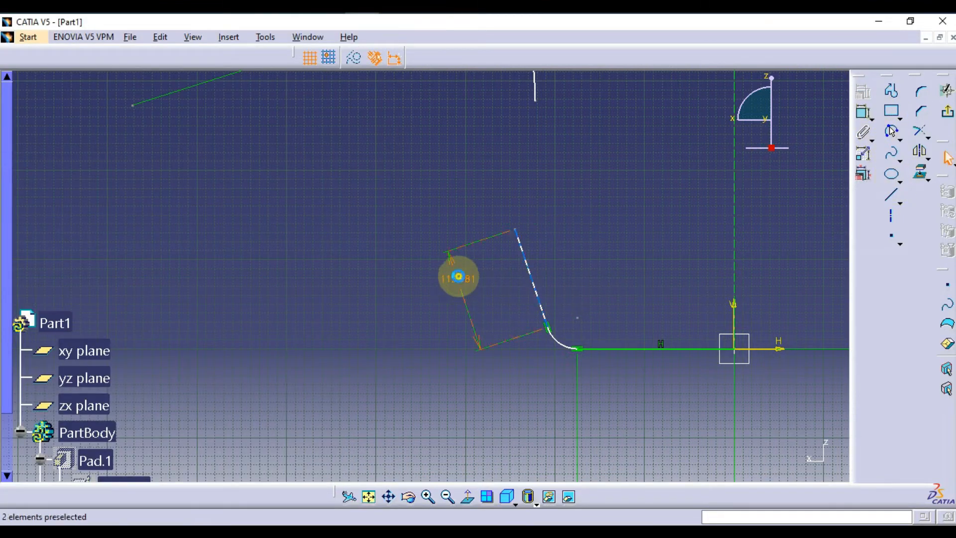
pyautogui.doubleClick(458, 280)
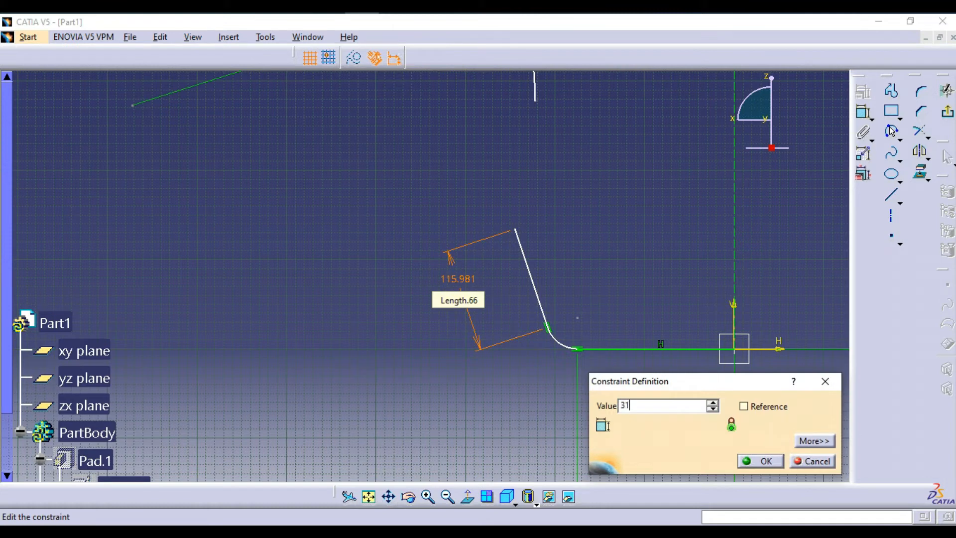
pyautogui.press('Return')
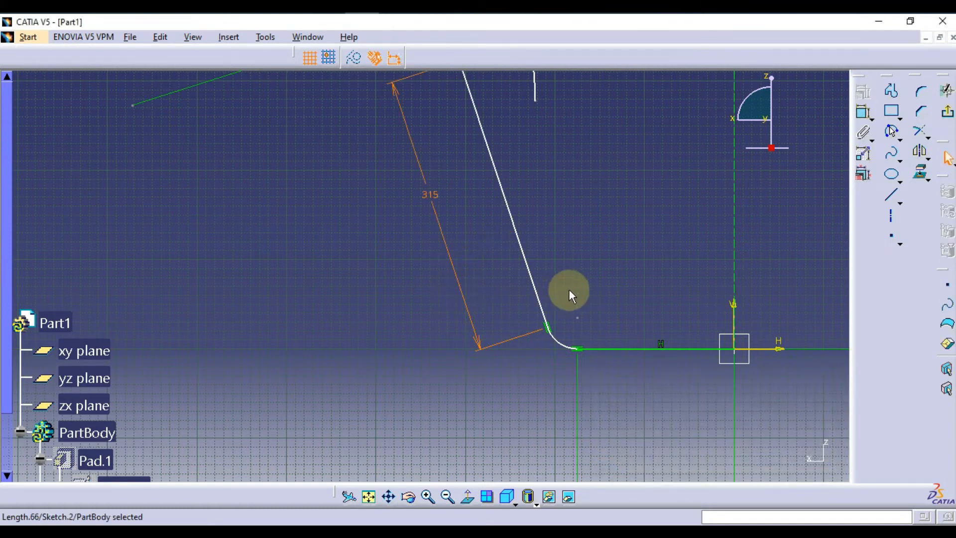
# Step: Dimension the lower corner arc's radius and set it to 30 mm
pyautogui.click(555, 335)
pyautogui.click(868, 115)
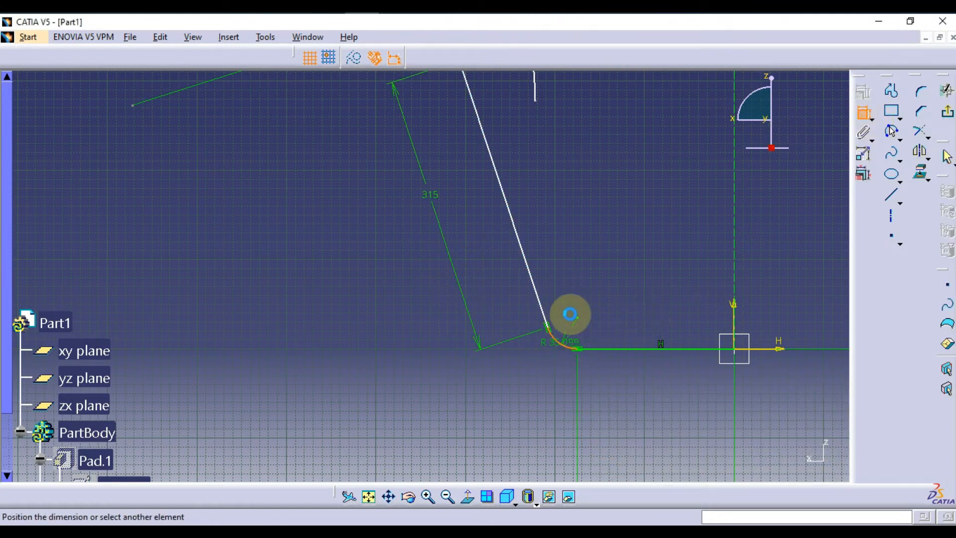
pyautogui.click(508, 405)
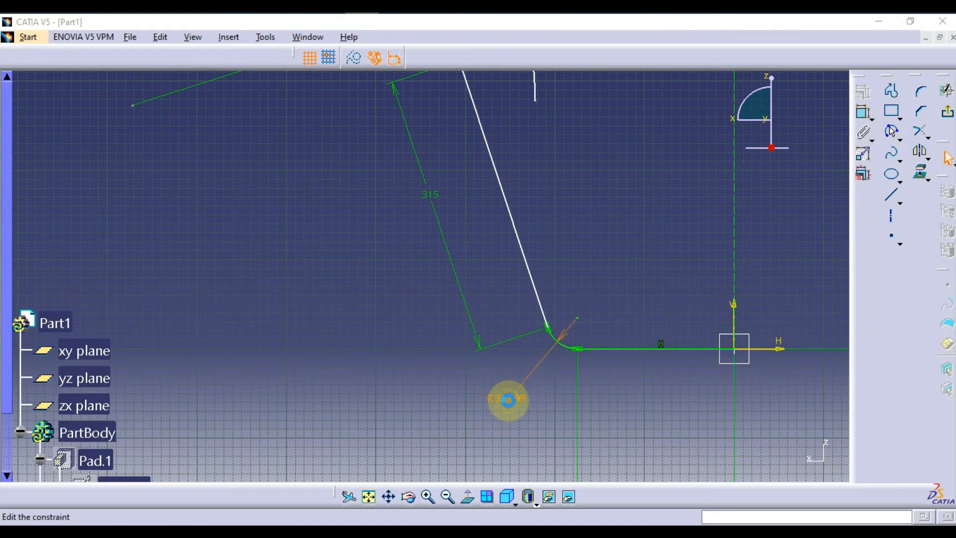
pyautogui.doubleClick(508, 399)
pyautogui.write('30')
pyautogui.press('Return')
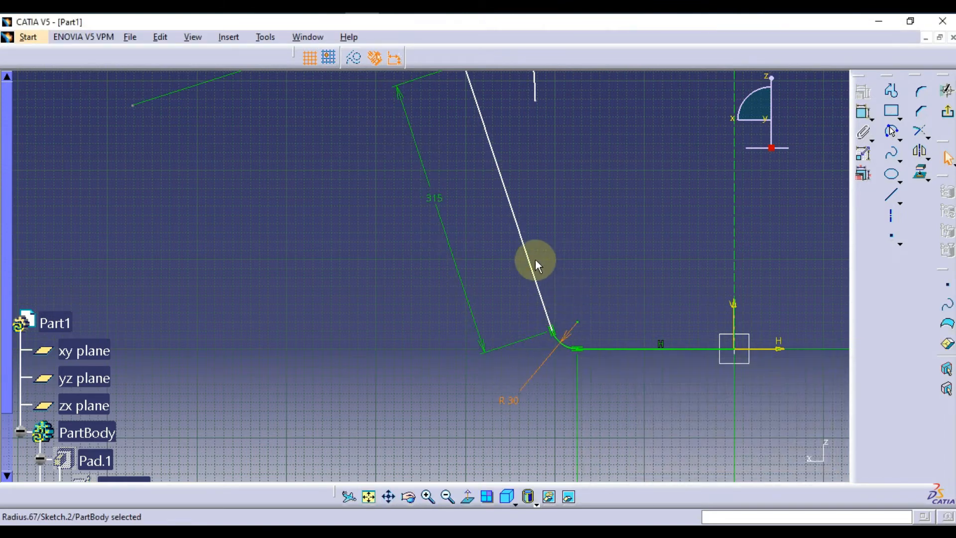
# Step: Dimension the outer angle between the slanted side line and the horizontal base line and set it to 93.5°
pyautogui.click(532, 268)
pyautogui.click(864, 112)
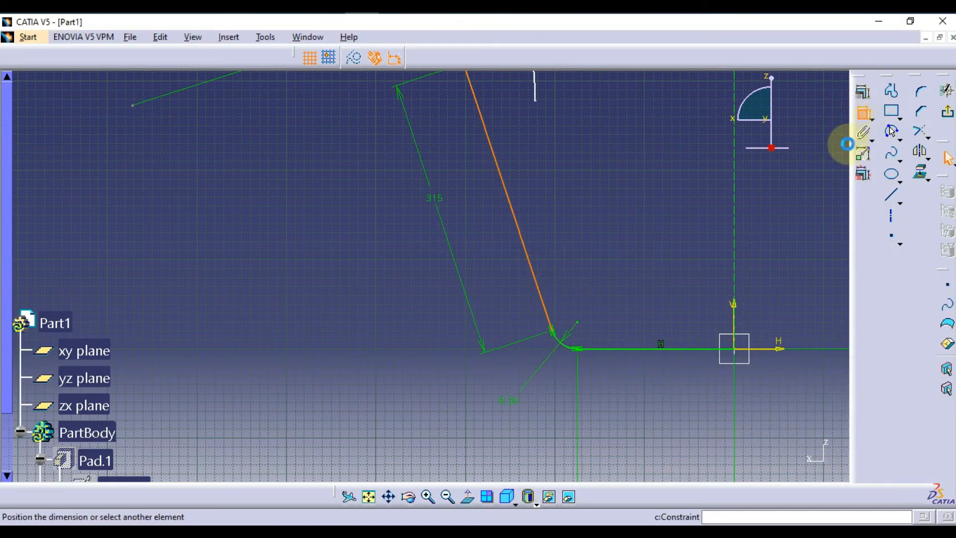
pyautogui.click(687, 348)
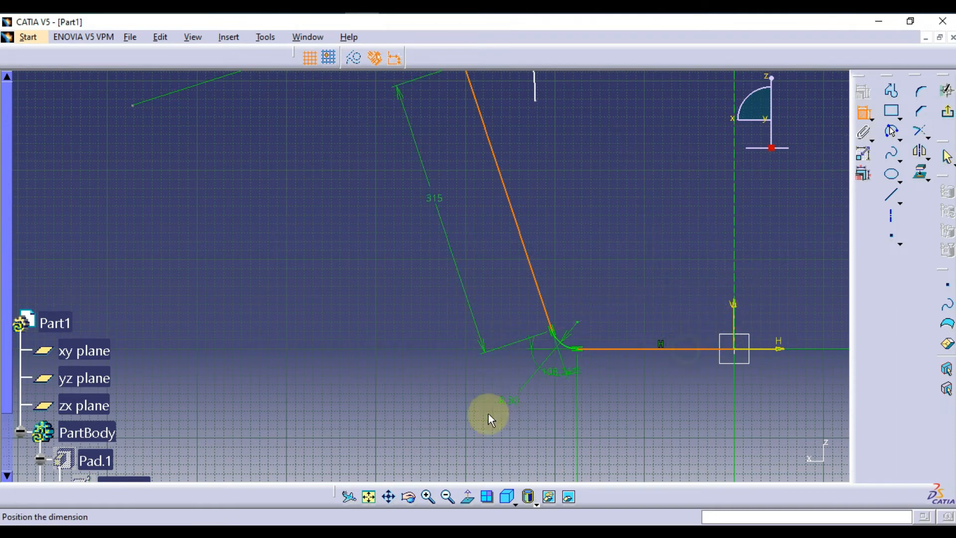
pyautogui.click(439, 431)
pyautogui.doubleClick(441, 437)
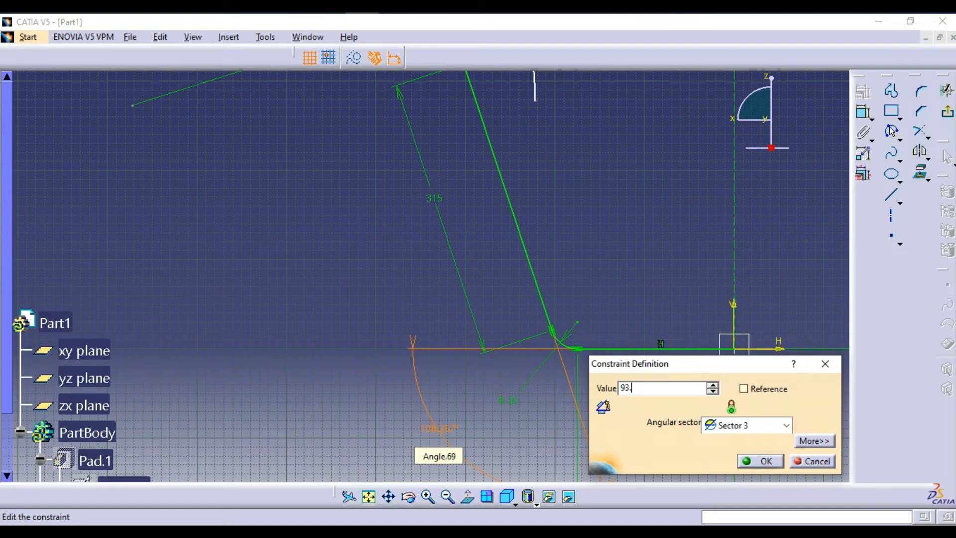
pyautogui.press('Return')
# Step: Move the 450 mm arc's lower end close to the side line's upper end and make the two endpoints coincident
pyautogui.moveTo(606, 209); pyautogui.dragTo(606, 271, button='middle')
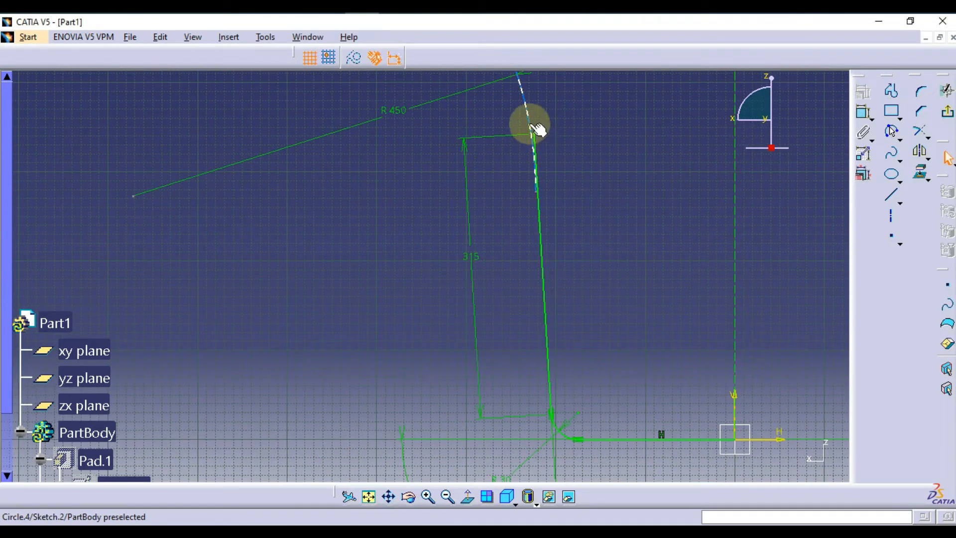
pyautogui.moveTo(534, 192); pyautogui.dragTo(534, 120)
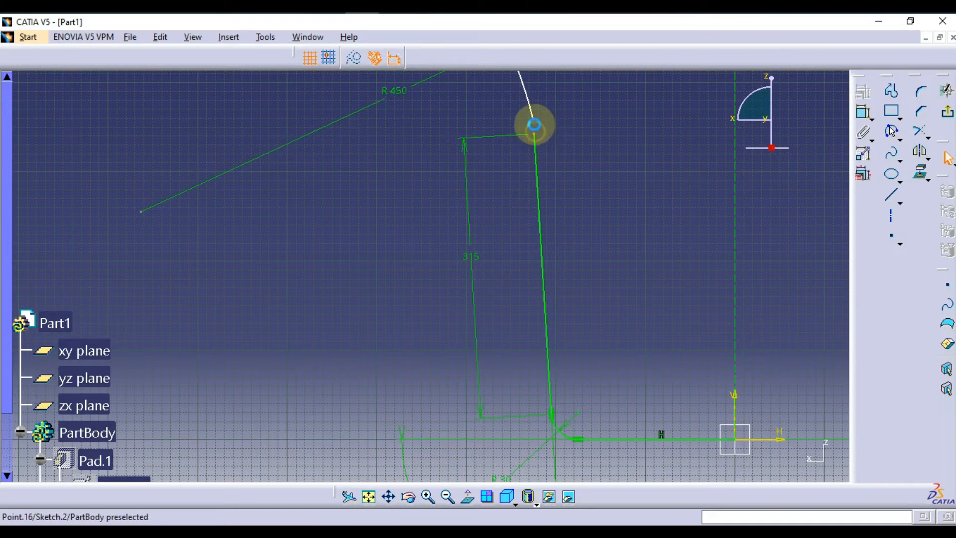
pyautogui.moveTo(537, 120); pyautogui.dragTo(536, 119)
pyautogui.click(892, 112)
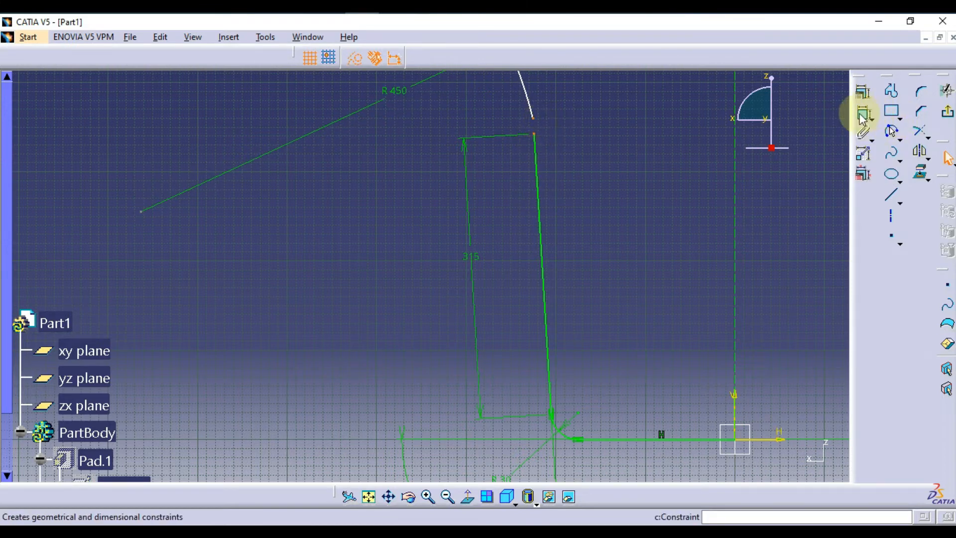
pyautogui.rightClick(629, 154)
pyautogui.click(654, 256)
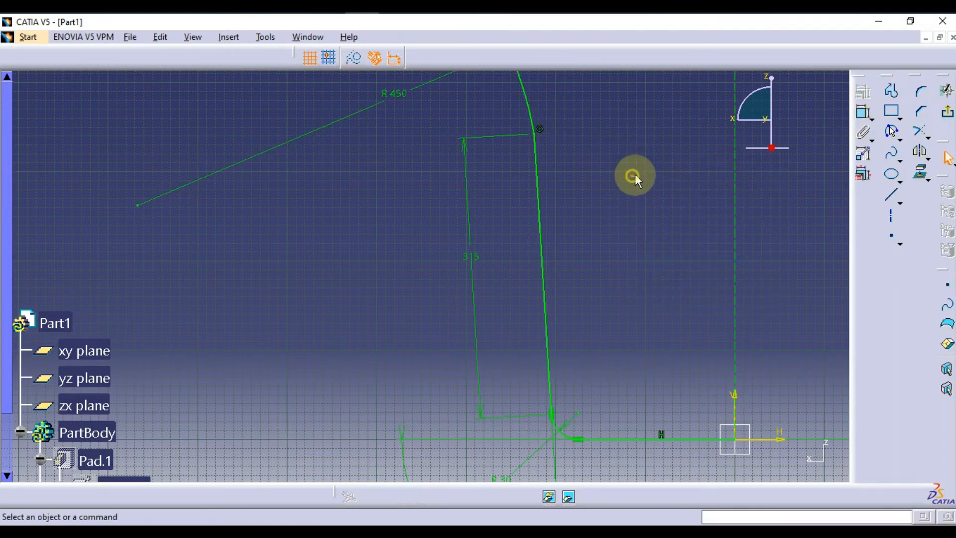
# Step: Mirror the whole half outline about the vertical centreline to complete the front-view profile
pyautogui.moveTo(634, 175)
pyautogui.mouseDown(button='middle')
pyautogui.moveTo(642, 297)
pyautogui.moveTo(625, 259)
pyautogui.moveTo(626, 270)
pyautogui.moveTo(631, 290)
pyautogui.moveTo(655, 293)
pyautogui.mouseUp(button='middle')
pyautogui.moveTo(655, 293); pyautogui.dragTo(638, 278, button='middle')
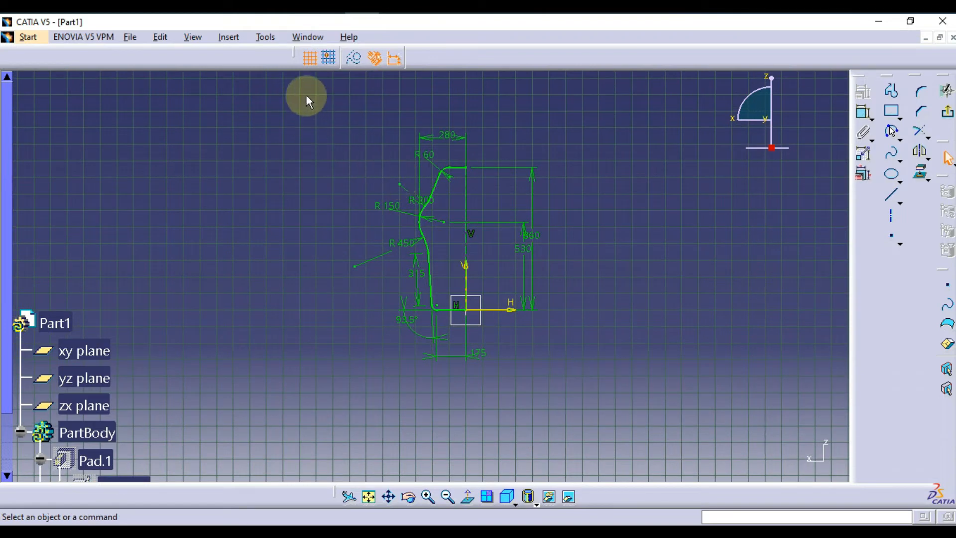
pyautogui.moveTo(306, 96); pyautogui.dragTo(613, 405)
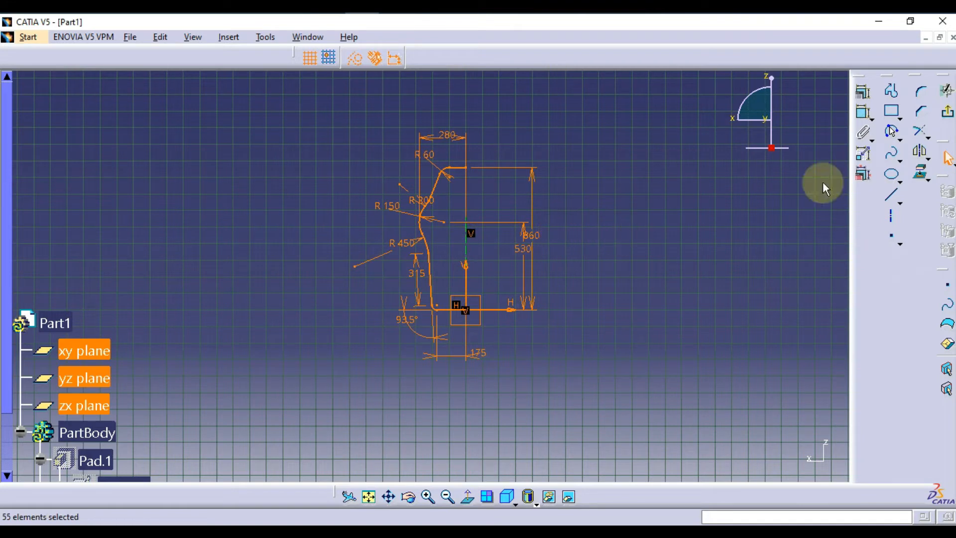
pyautogui.click(920, 153)
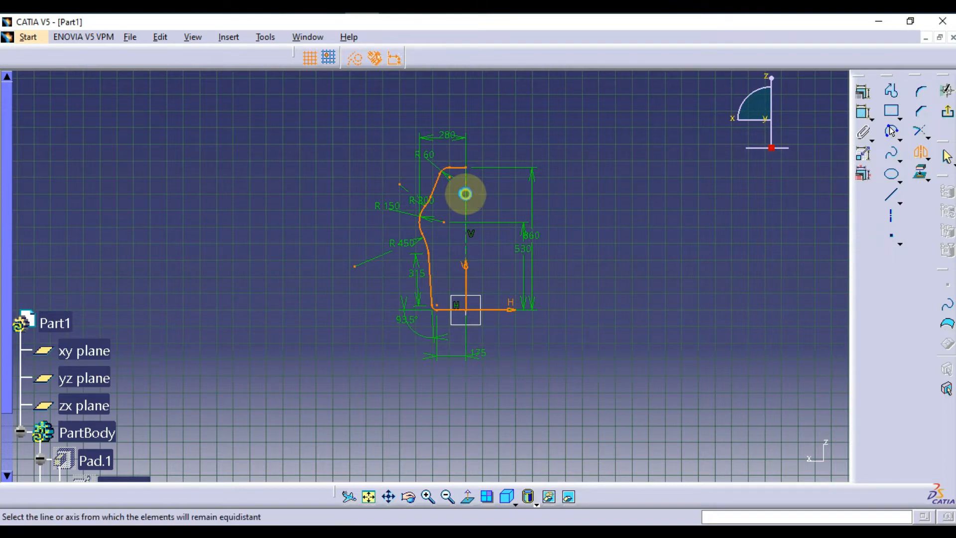
pyautogui.click(465, 193)
pyautogui.moveTo(633, 216)
pyautogui.mouseDown(button='middle')
pyautogui.moveTo(638, 249)
pyautogui.moveTo(640, 214)
pyautogui.moveTo(667, 236)
pyautogui.mouseUp(button='middle')
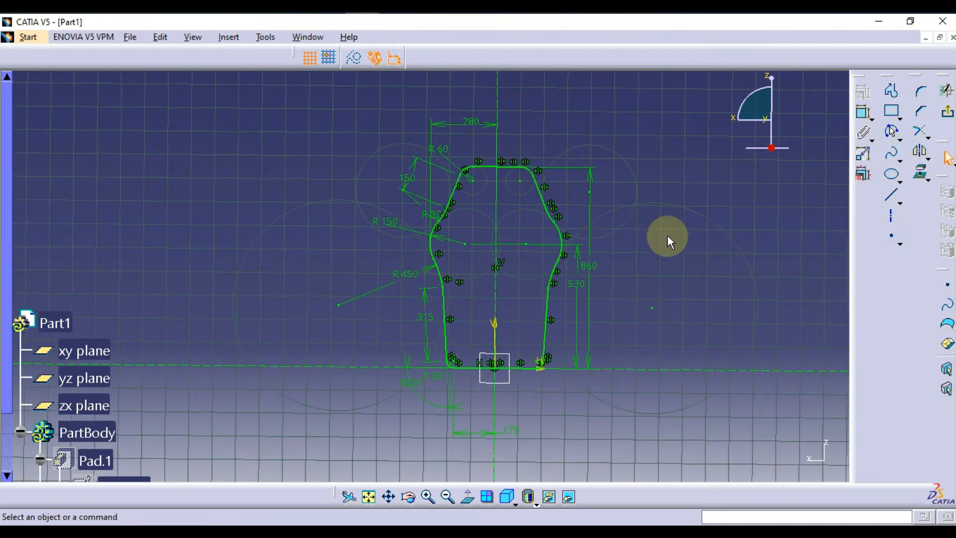
# Step: Exit the front-outline sketch and show the hidden Pad.1 of the seat again
pyautogui.click(468, 497)
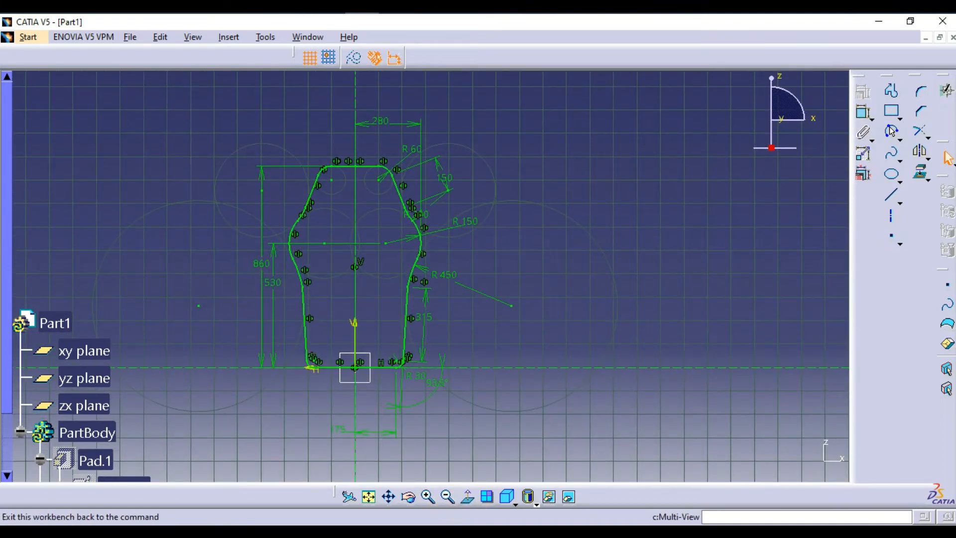
pyautogui.click(947, 91)
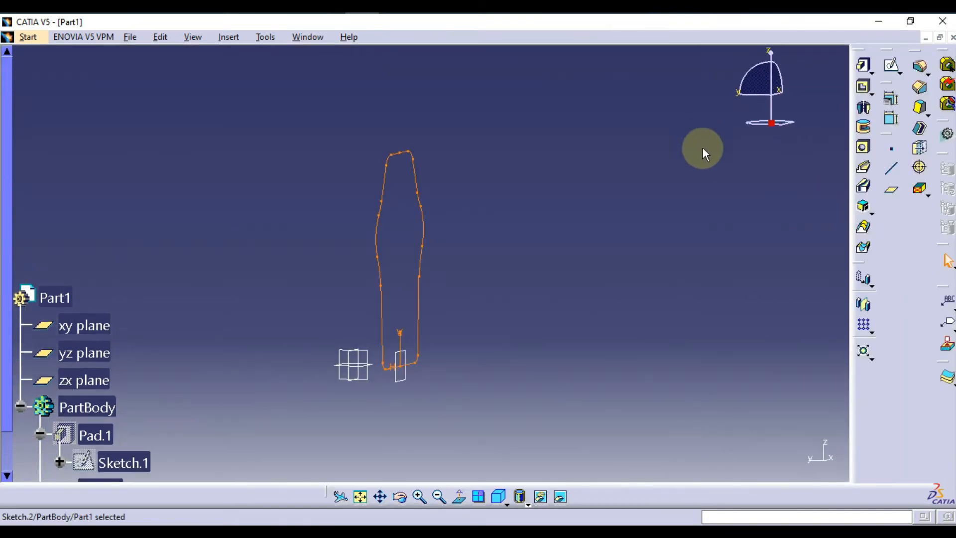
pyautogui.click(547, 295)
pyautogui.scroll(-3, 128, 293)
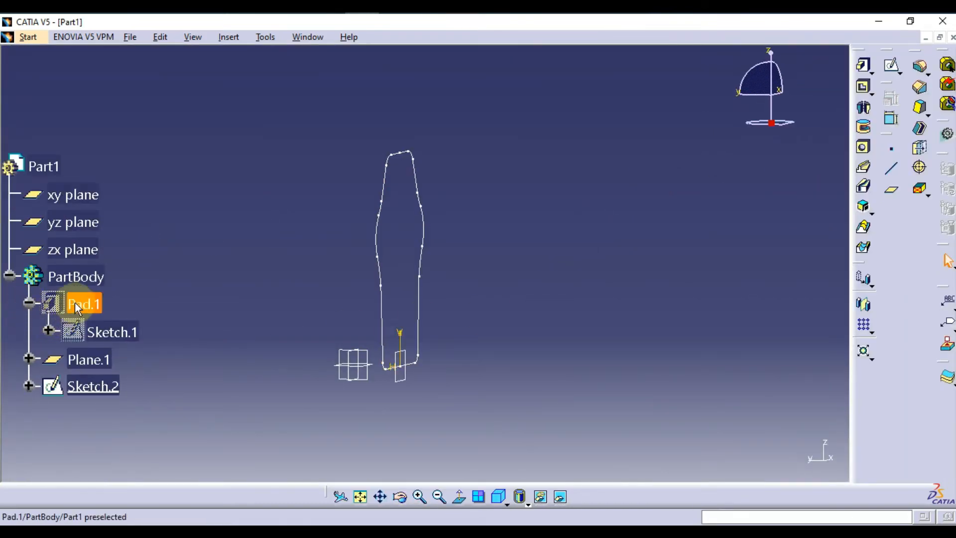
pyautogui.rightClick(77, 307)
pyautogui.click(141, 280)
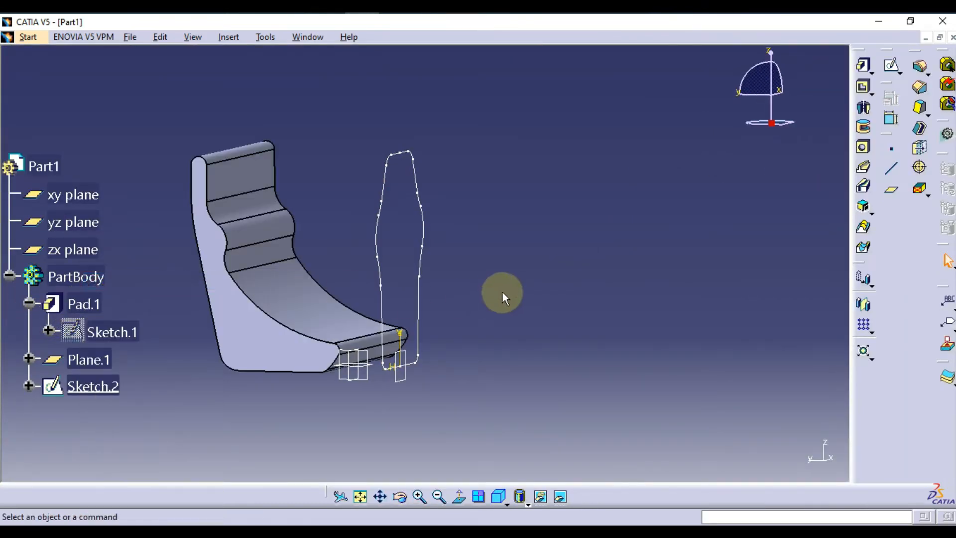
pyautogui.moveTo(532, 280); pyautogui.dragTo(393, 212, button='middle')
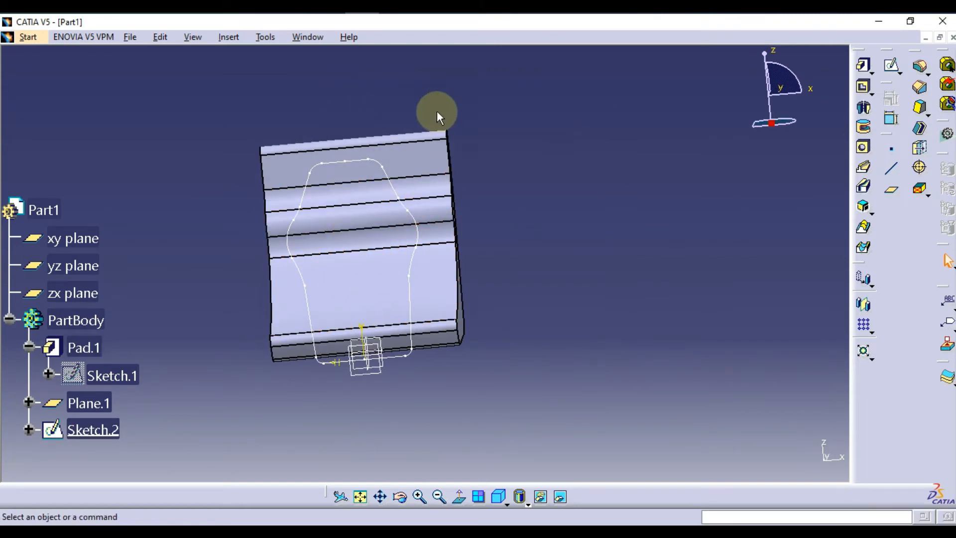
# Step: Reopen Sketch.2, draw a large rectangle enclosing the outline and the whole seat pad, and exit the sketch
pyautogui.doubleClick(389, 185)
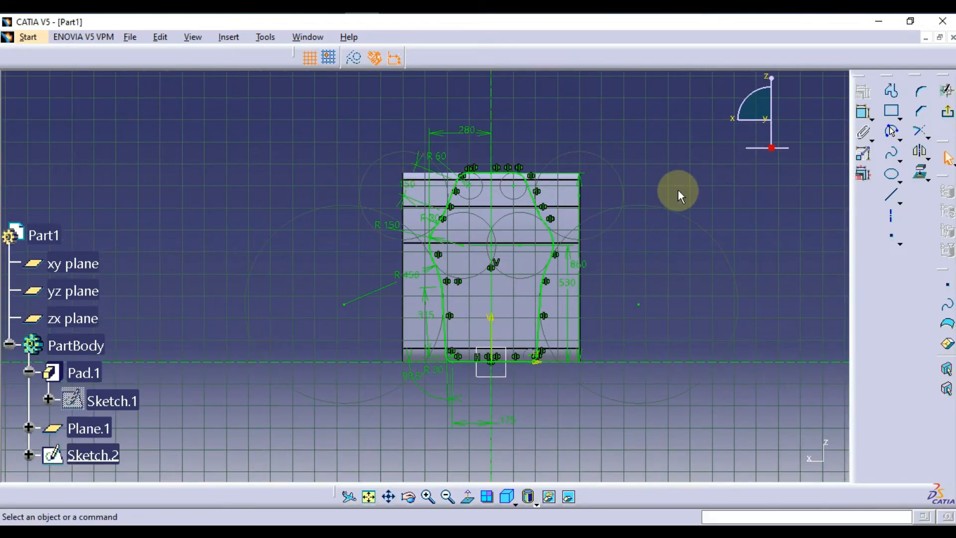
pyautogui.moveTo(679, 192); pyautogui.dragTo(678, 260, button='middle')
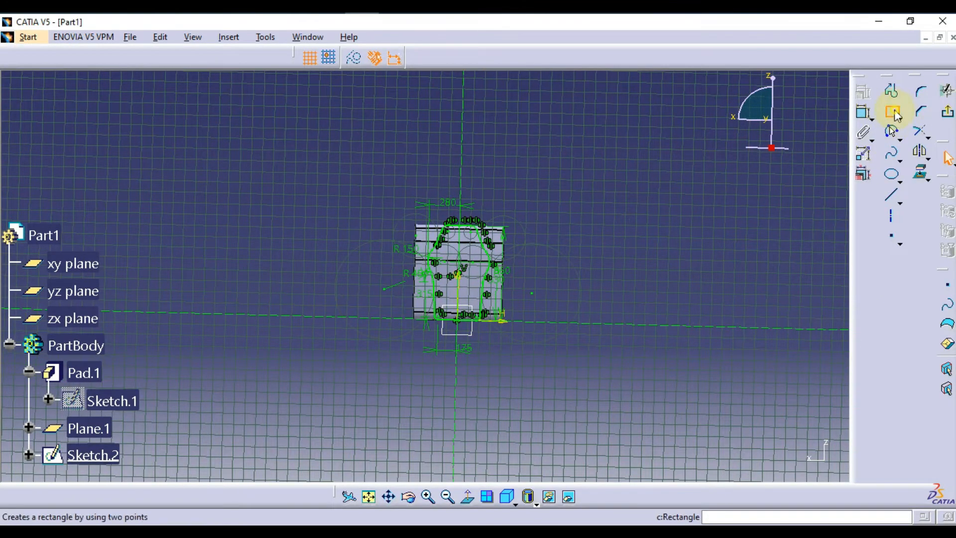
pyautogui.click(893, 113)
pyautogui.click(325, 149)
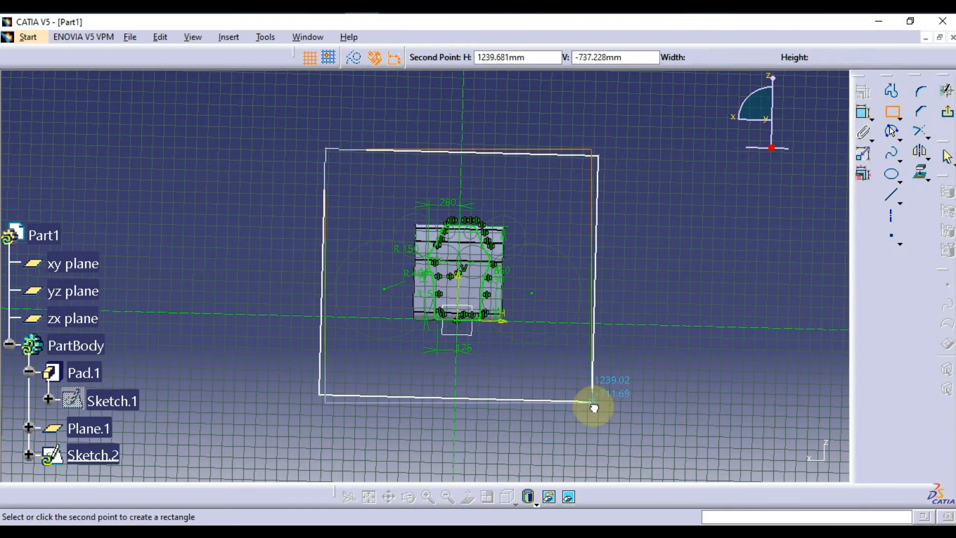
pyautogui.click(594, 407)
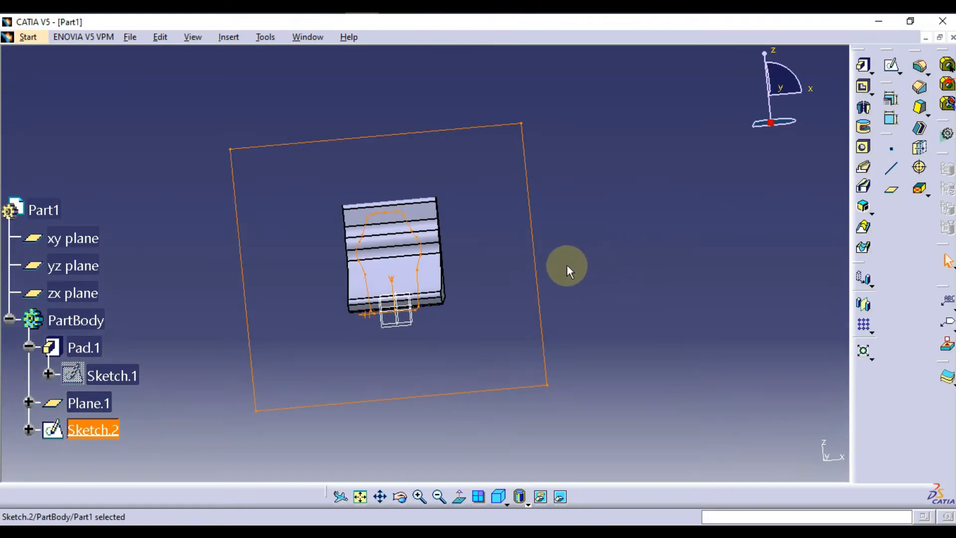
pyautogui.click(550, 265)
# Step: Cut the seat pad to the front outline with a Pocket of Sketch.2, type Up to last, with 0 mm offset
pyautogui.moveTo(458, 262); pyautogui.dragTo(624, 237, button='middle')
pyautogui.click(864, 90)
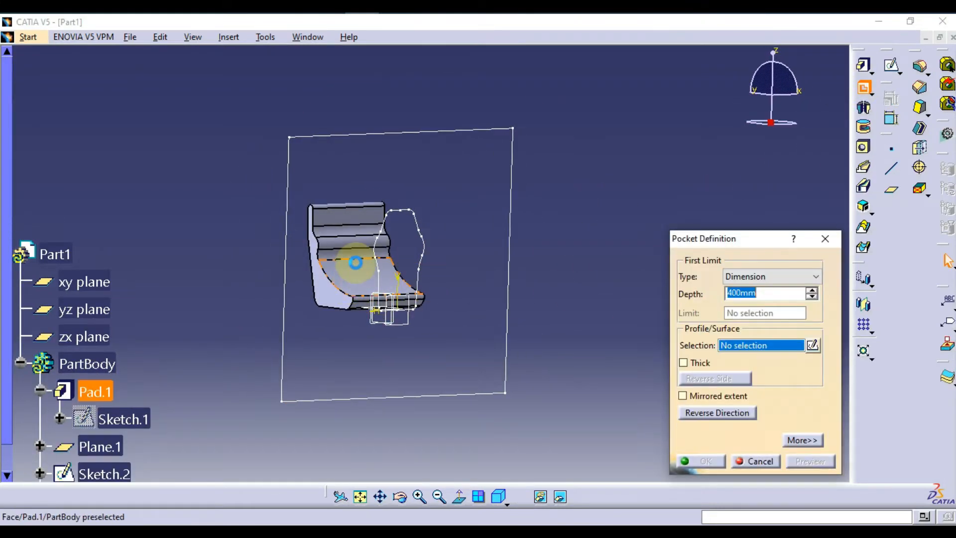
pyautogui.click(762, 310)
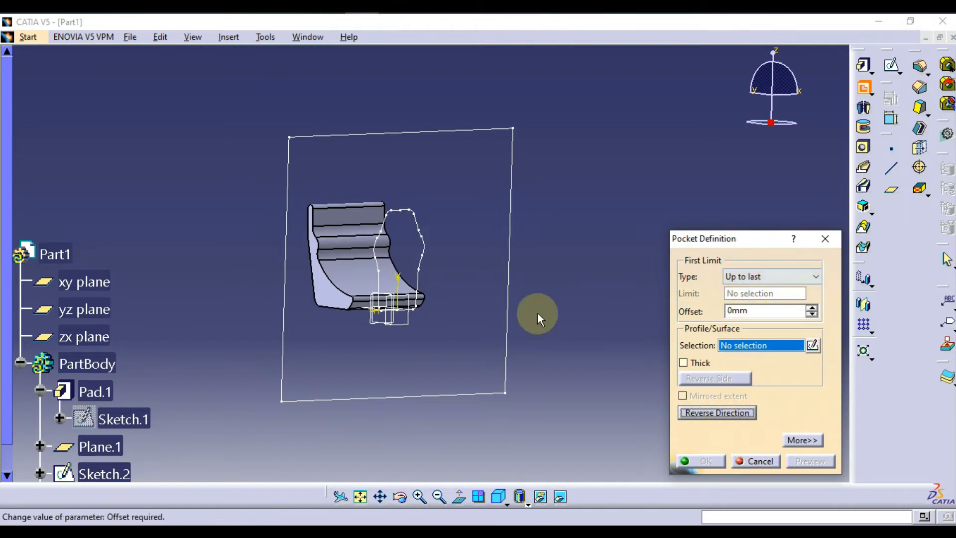
pyautogui.click(507, 259)
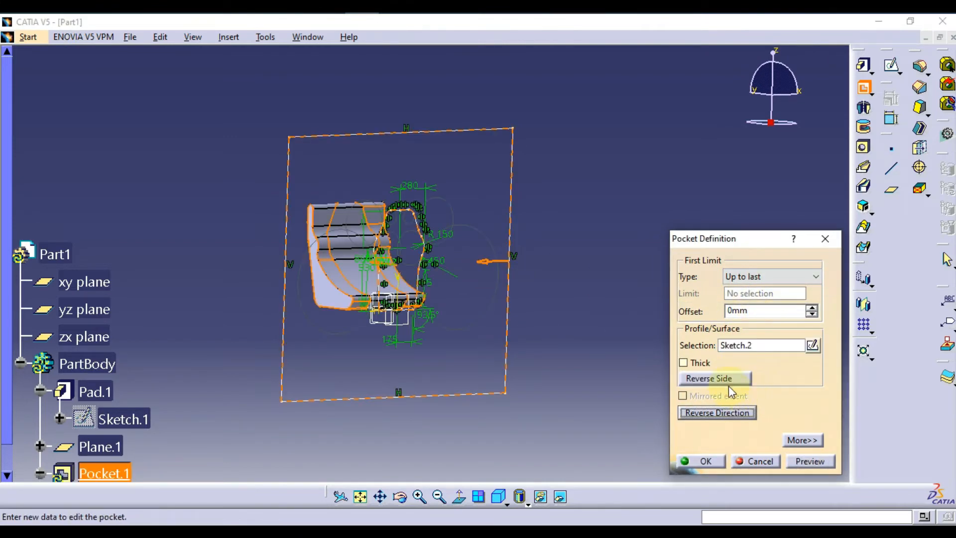
pyautogui.click(708, 462)
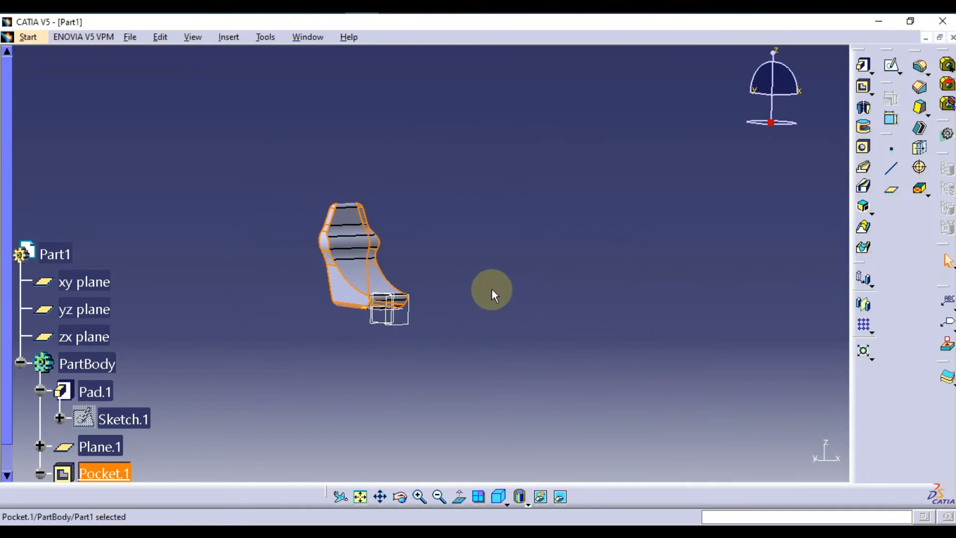
# Step: Try to shell the seat with 1 mm inside and 0 mm outside thickness, removing the curved front faces
pyautogui.scroll(1, 491, 289)
pyautogui.moveTo(491, 290); pyautogui.dragTo(404, 243, button='middle')
pyautogui.click(558, 324)
pyautogui.scroll(1, 514, 257)
pyautogui.scroll(-4, 509, 288)
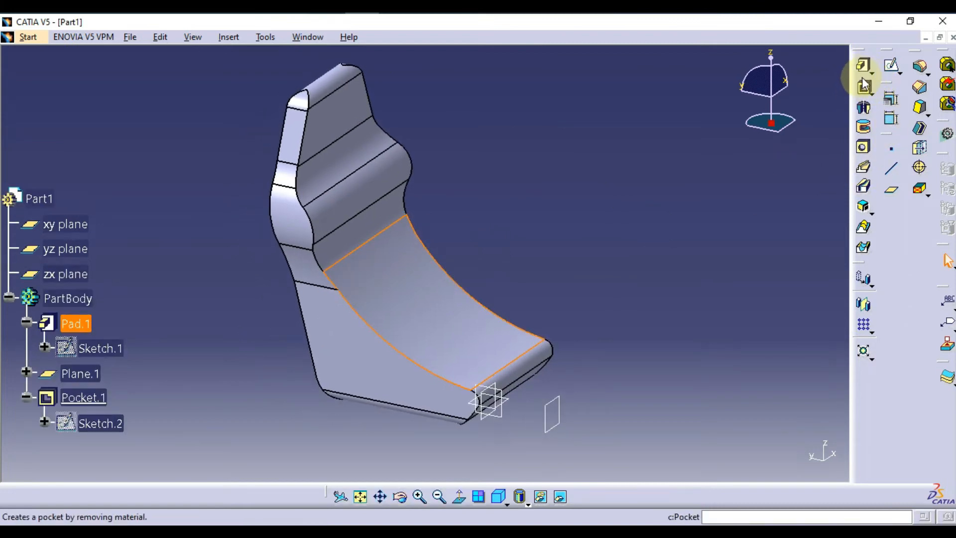
pyautogui.click(923, 131)
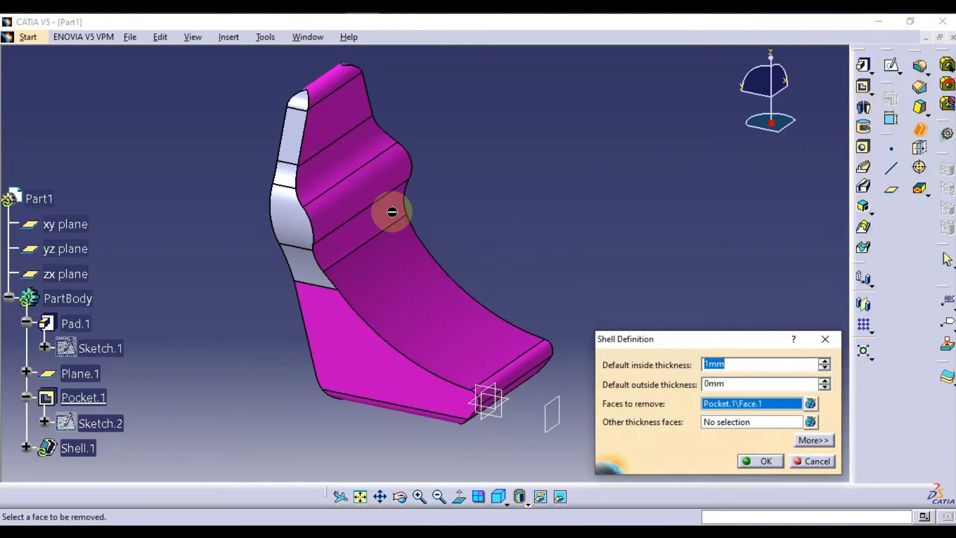
pyautogui.moveTo(344, 201); pyautogui.dragTo(341, 118, button='middle')
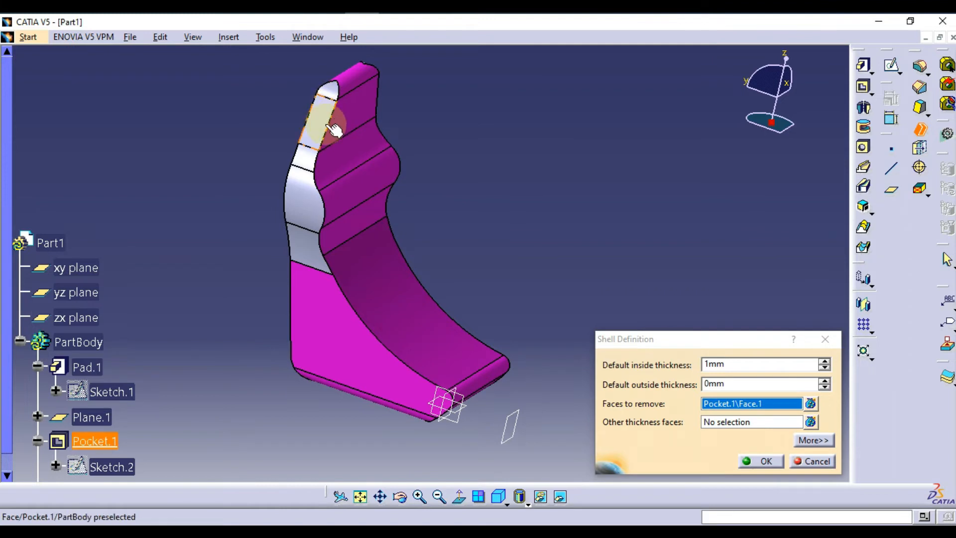
pyautogui.moveTo(349, 143)
pyautogui.mouseDown(button='middle')
pyautogui.moveTo(349, 176)
pyautogui.moveTo(365, 149)
pyautogui.mouseUp(button='middle')
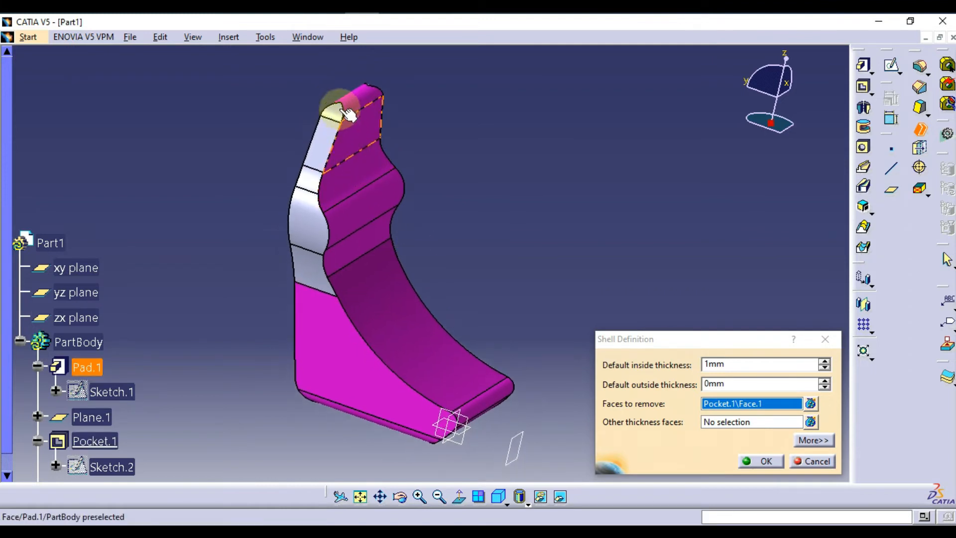
pyautogui.moveTo(299, 207); pyautogui.dragTo(397, 289, button='middle')
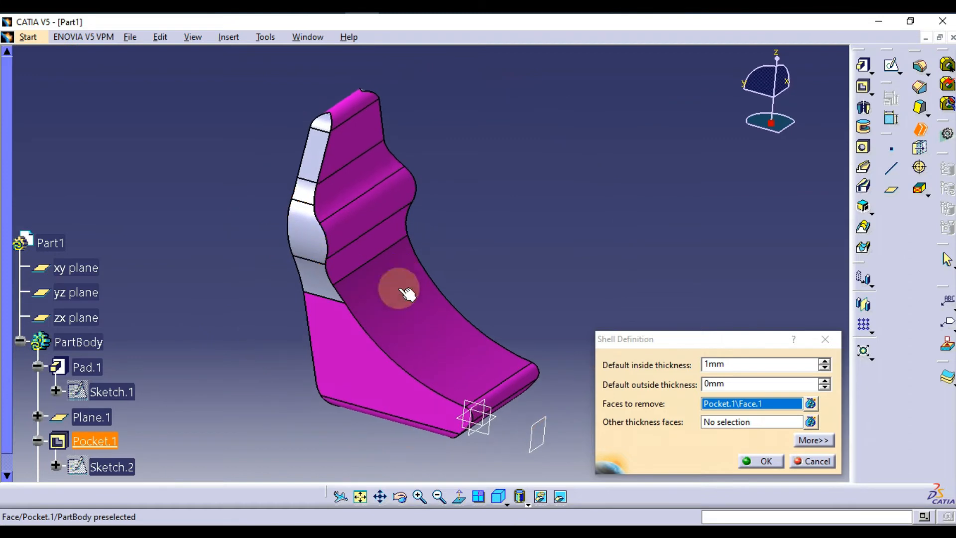
pyautogui.click(766, 462)
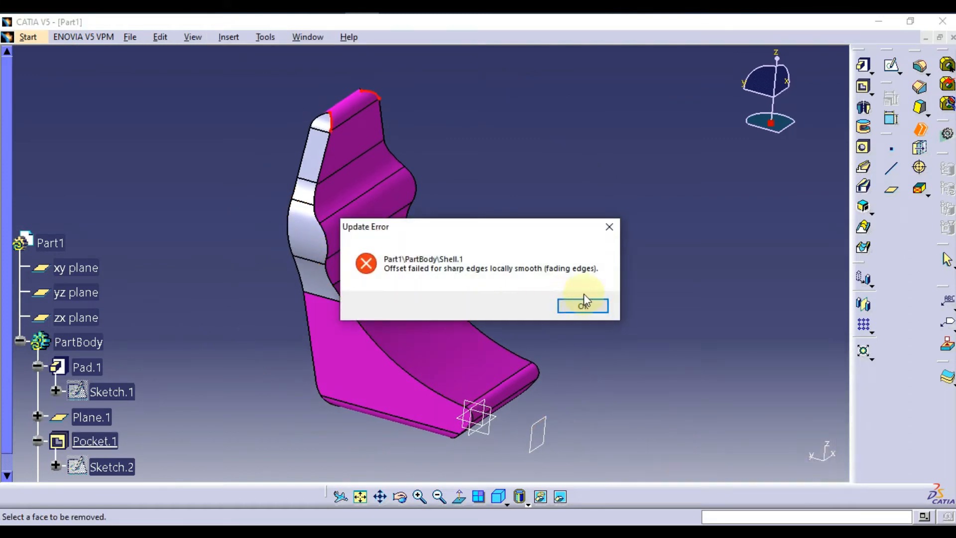
pyautogui.click(583, 306)
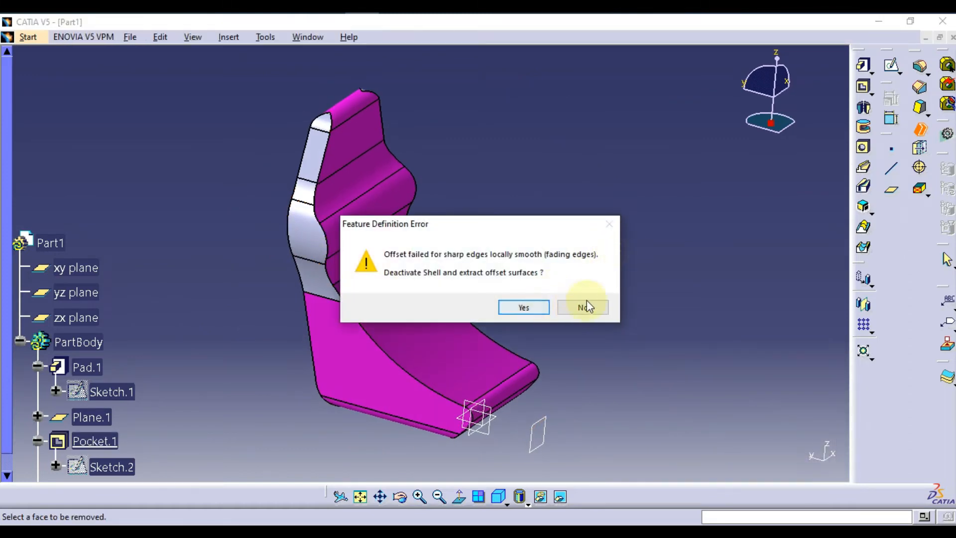
pyautogui.click(586, 307)
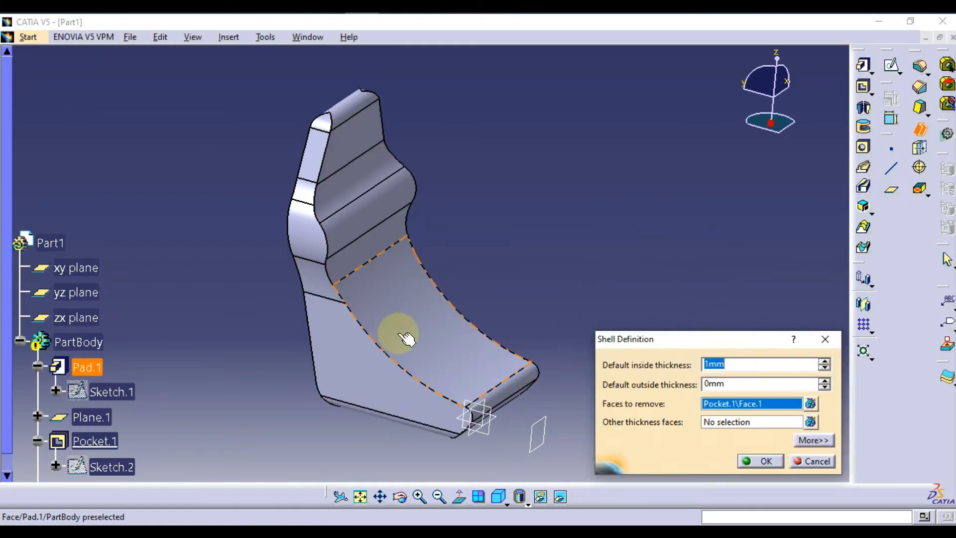
pyautogui.click(340, 197)
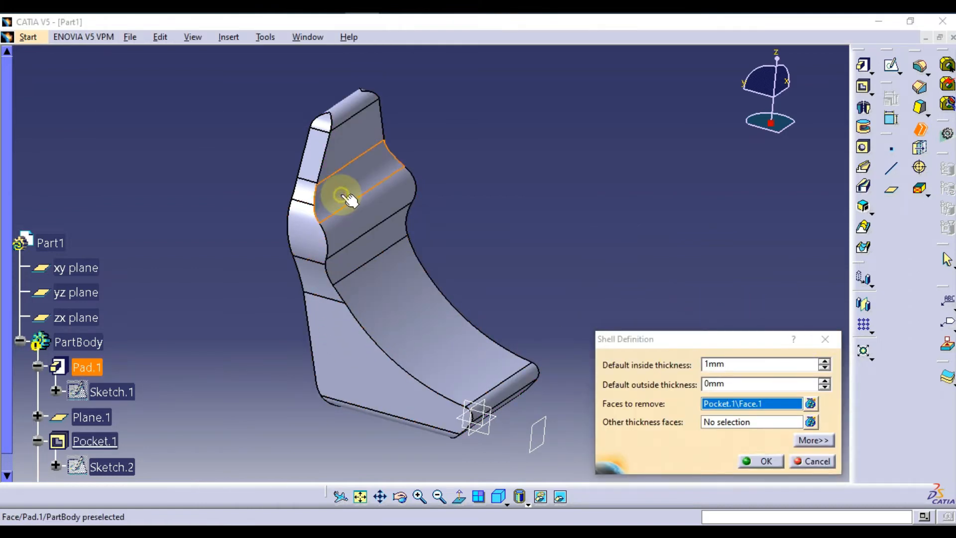
pyautogui.click(341, 194)
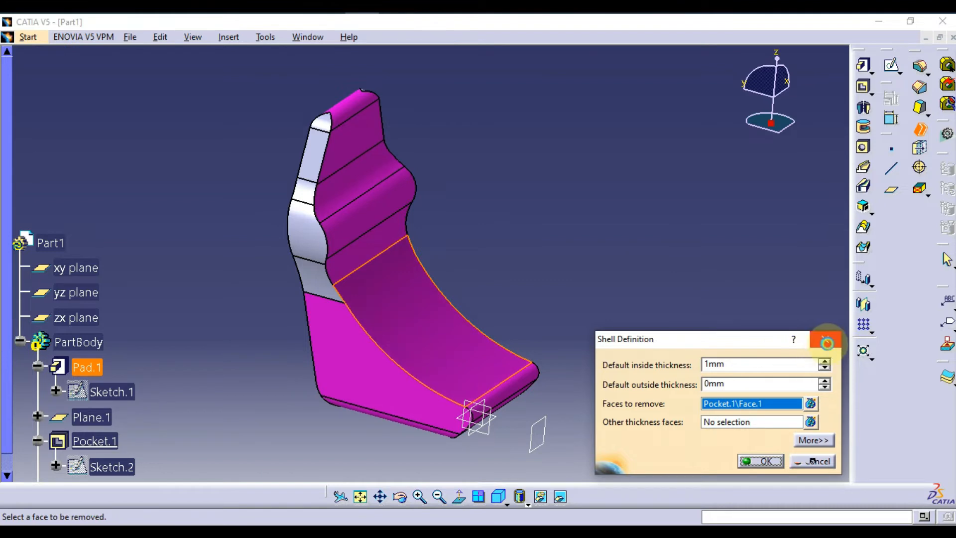
pyautogui.click(827, 343)
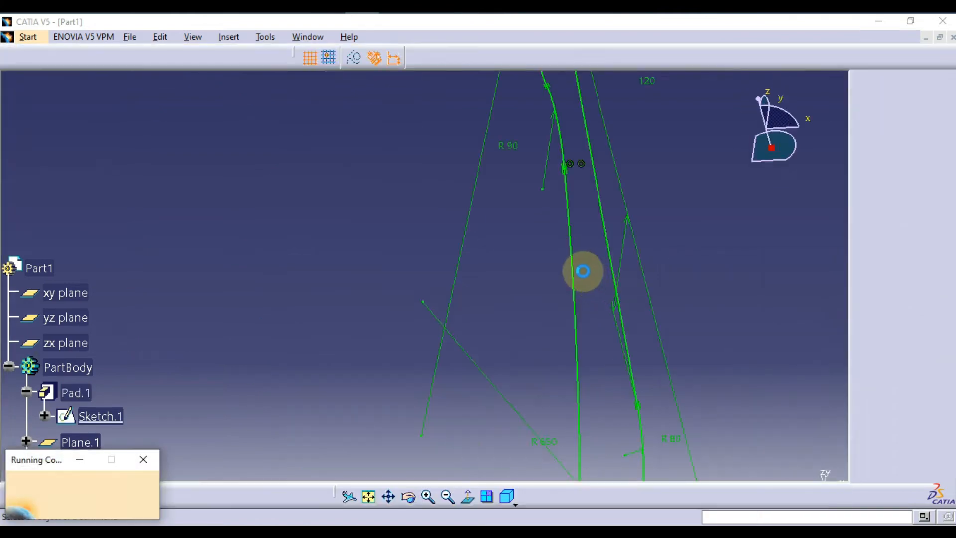
# Step: In Sketch.1, draw a rectangle spanning the rounded top of the backrest and convert its base line and the arc to construction geometry
pyautogui.moveTo(607, 255)
pyautogui.mouseDown(button='middle')
pyautogui.moveTo(636, 230)
pyautogui.moveTo(587, 305)
pyautogui.moveTo(641, 242)
pyautogui.moveTo(604, 292)
pyautogui.moveTo(531, 267)
pyautogui.moveTo(580, 315)
pyautogui.mouseUp(button='middle')
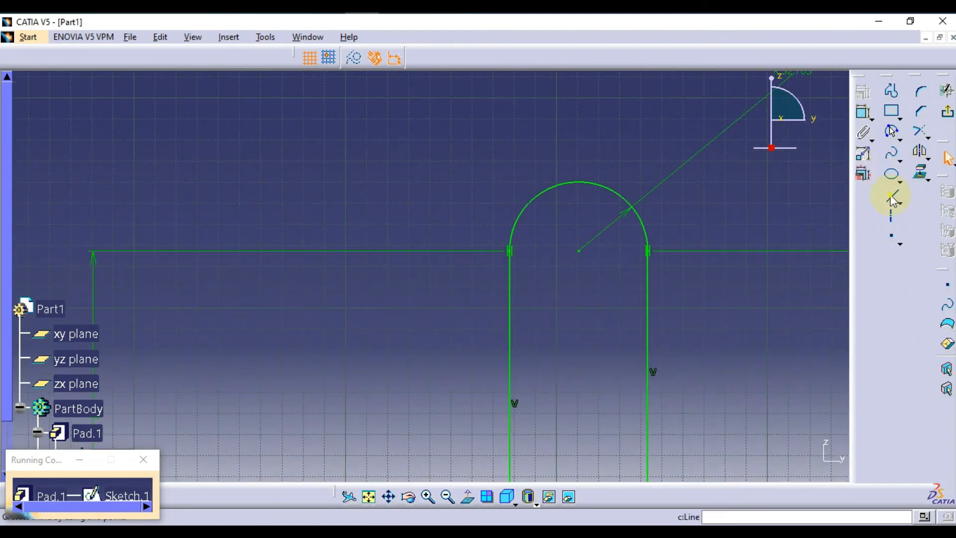
pyautogui.click(893, 198)
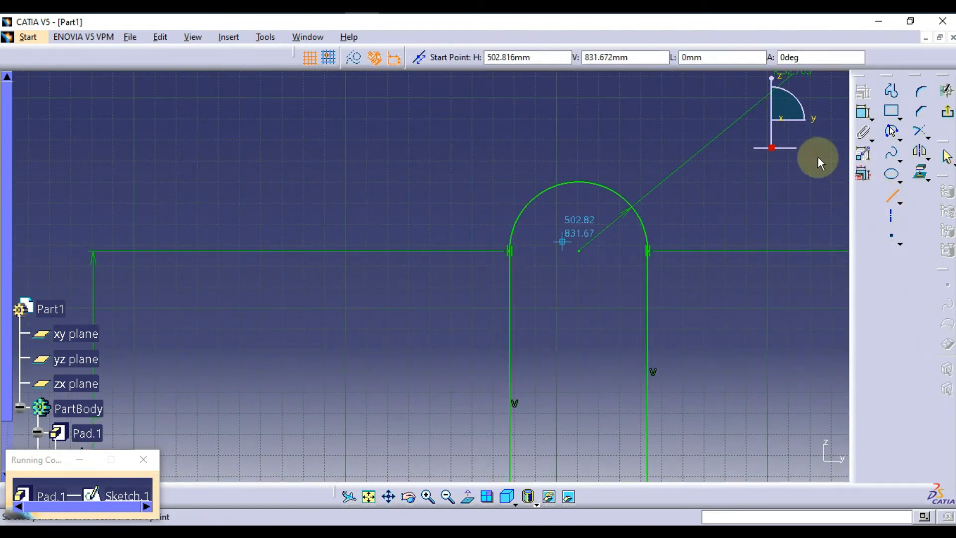
pyautogui.click(893, 113)
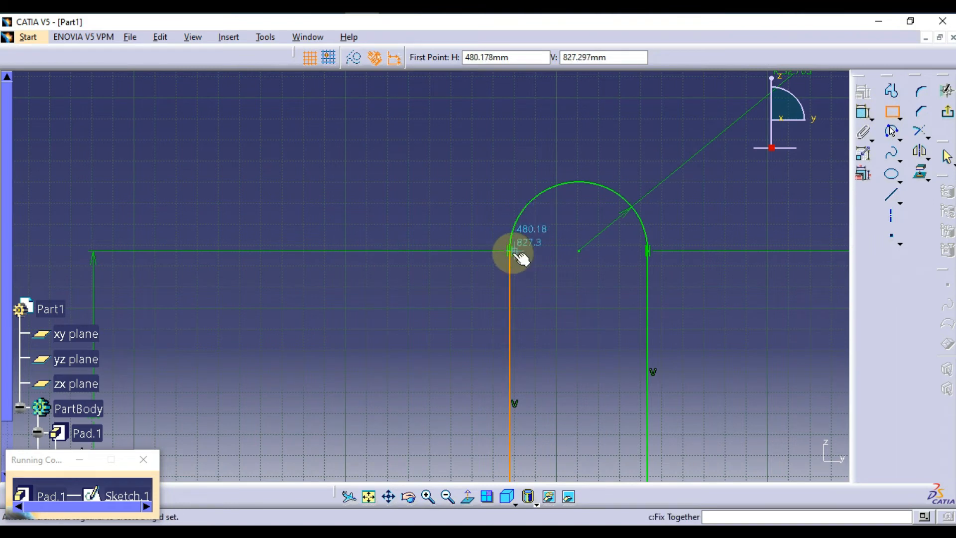
pyautogui.click(510, 251)
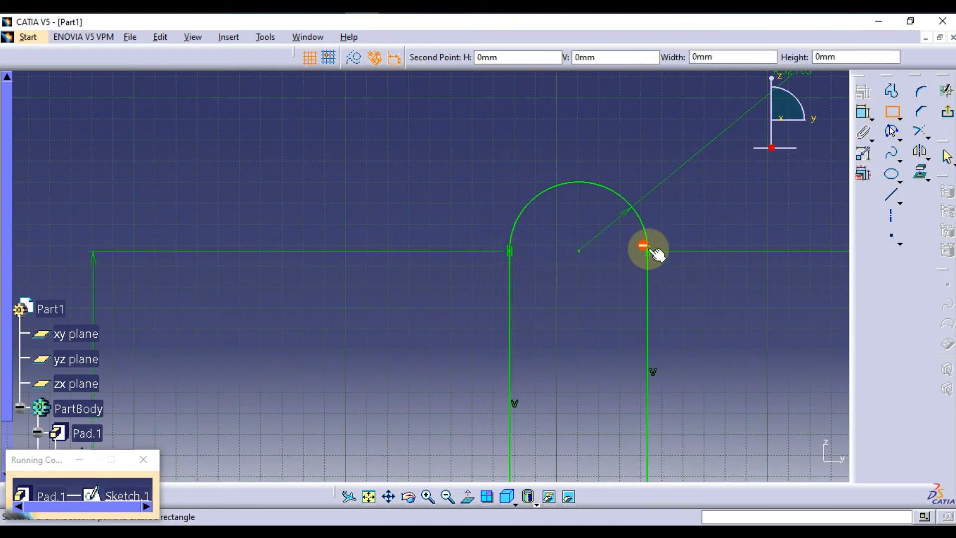
pyautogui.click(646, 118)
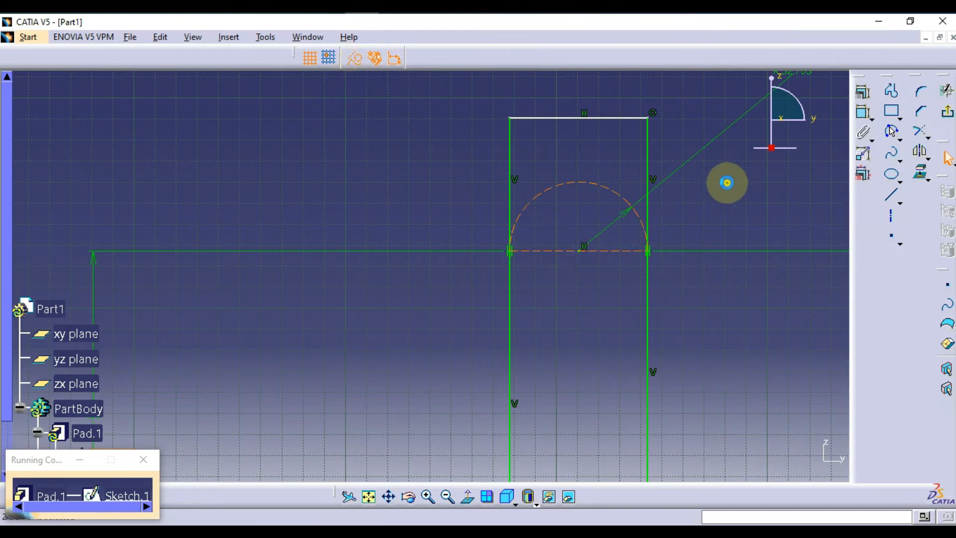
pyautogui.click(728, 183)
# Step: Constrain the rectangle's upper line to be tangent to the construction arc at the top of the backrest
pyautogui.moveTo(597, 139); pyautogui.dragTo(498, 170, button='middle')
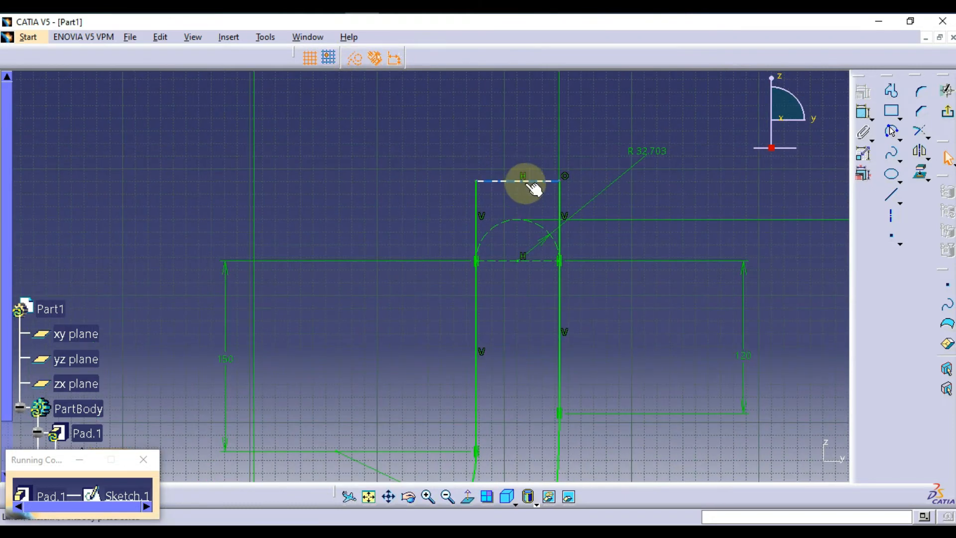
pyautogui.click(520, 219)
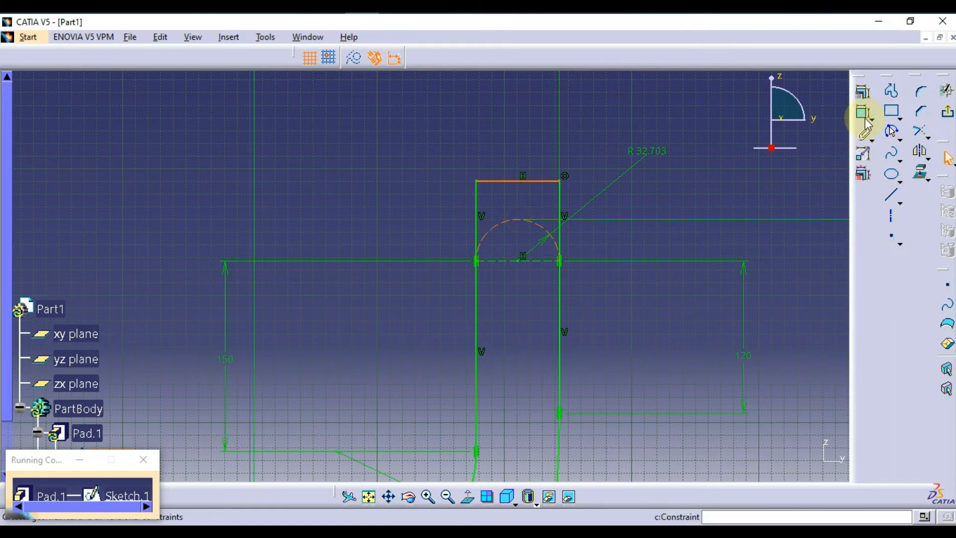
pyautogui.rightClick(711, 204)
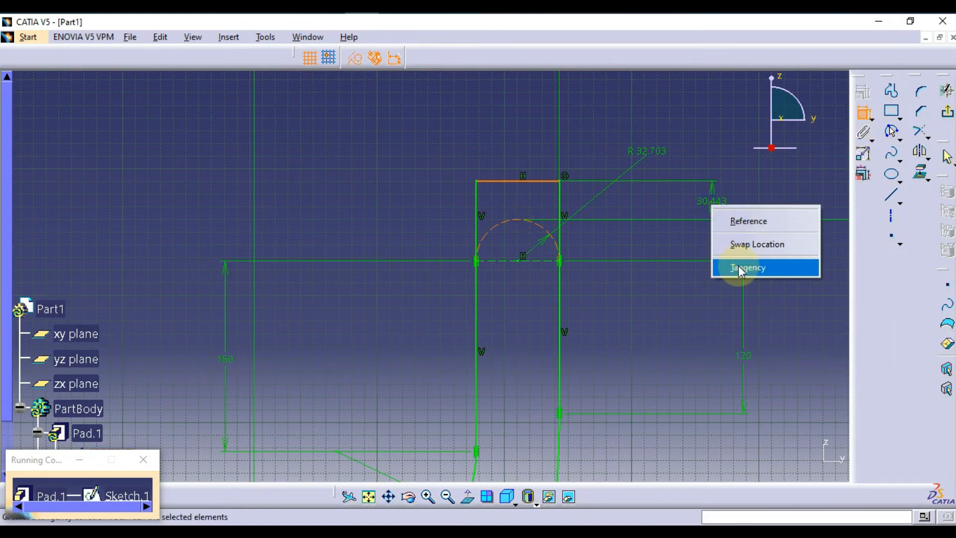
pyautogui.click(739, 267)
# Step: Draw a construction line from the upper end of the R 30 arc outward, extending the seat curve past the front edge
pyautogui.moveTo(644, 171)
pyautogui.mouseDown(button='middle')
pyautogui.moveTo(647, 247)
pyautogui.moveTo(546, 334)
pyautogui.moveTo(604, 303)
pyautogui.moveTo(637, 143)
pyautogui.moveTo(584, 148)
pyautogui.moveTo(550, 250)
pyautogui.moveTo(638, 218)
pyautogui.moveTo(654, 254)
pyautogui.mouseUp(button='middle')
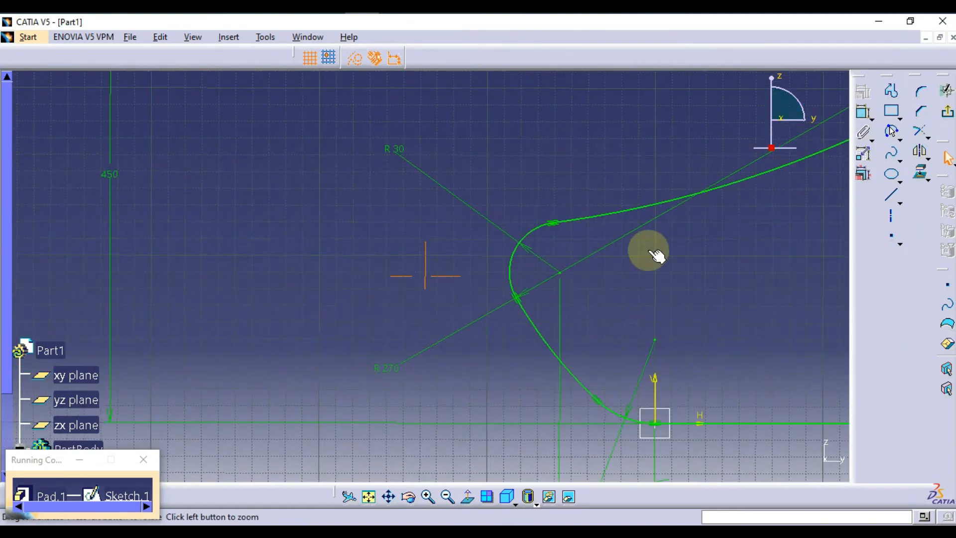
pyautogui.click(891, 202)
pyautogui.click(553, 224)
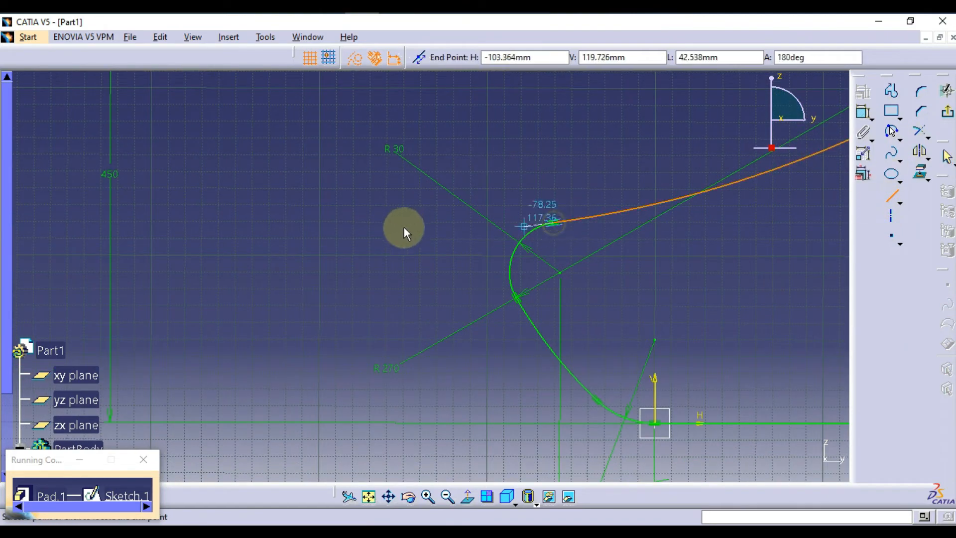
pyautogui.click(399, 243)
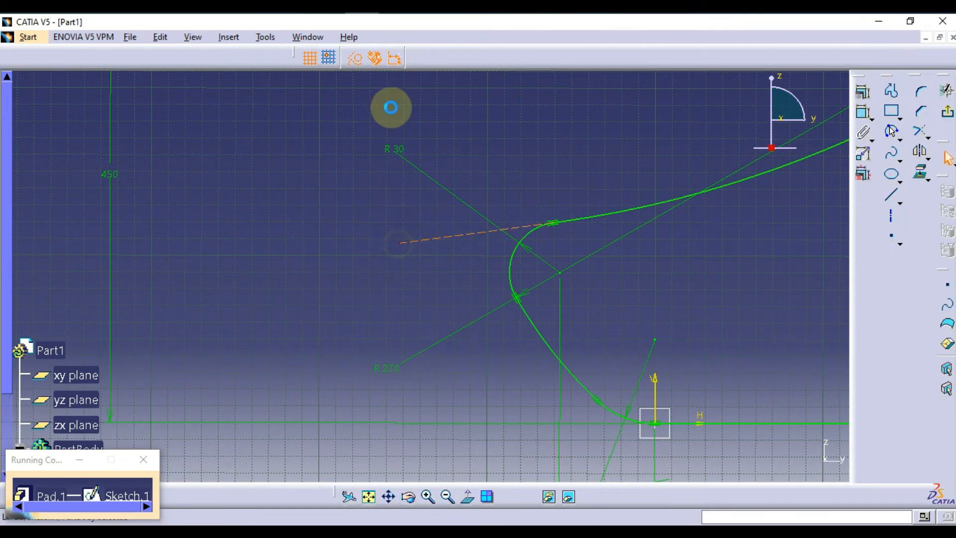
# Step: Draw a line about 70 mm long at about 120° from the R 30 arc's lower end and make that arc construction geometry
pyautogui.click(892, 202)
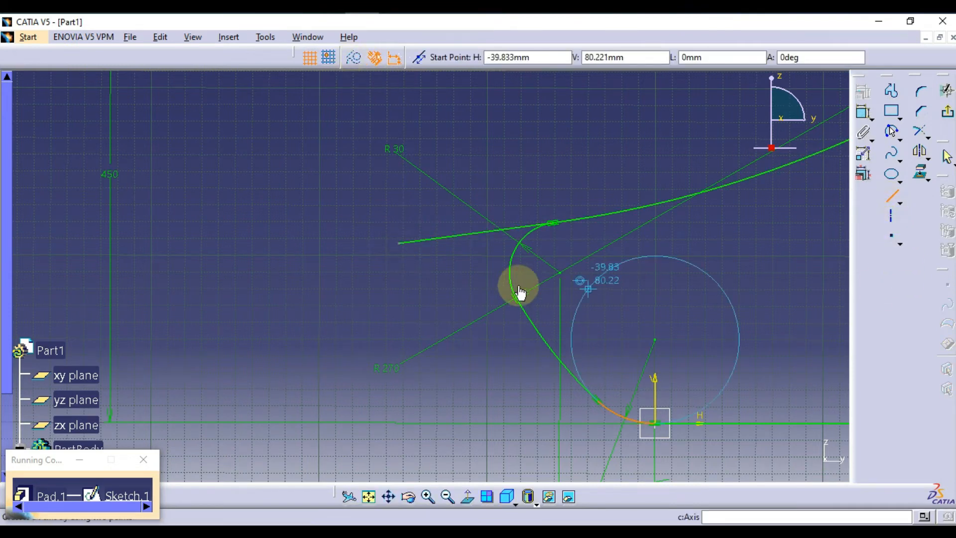
pyautogui.click(517, 298)
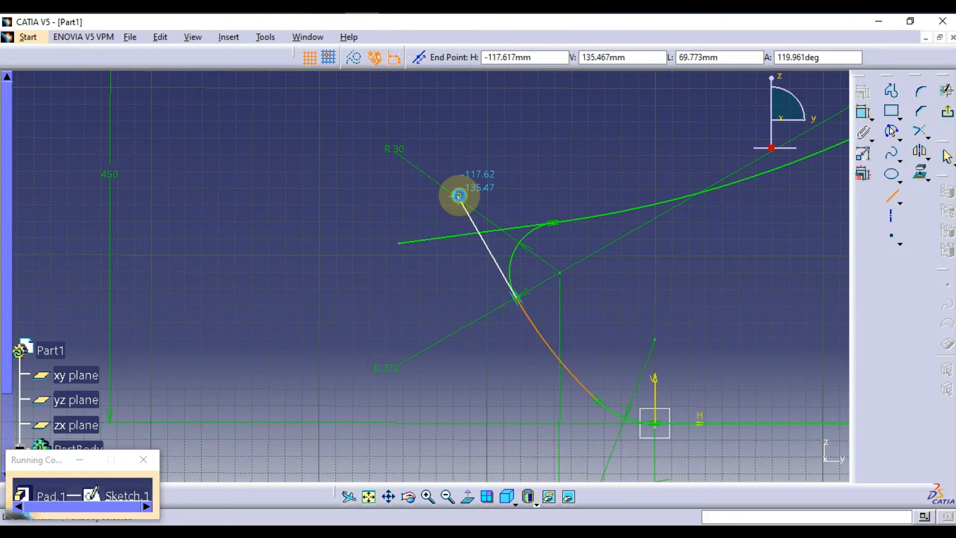
pyautogui.click(459, 196)
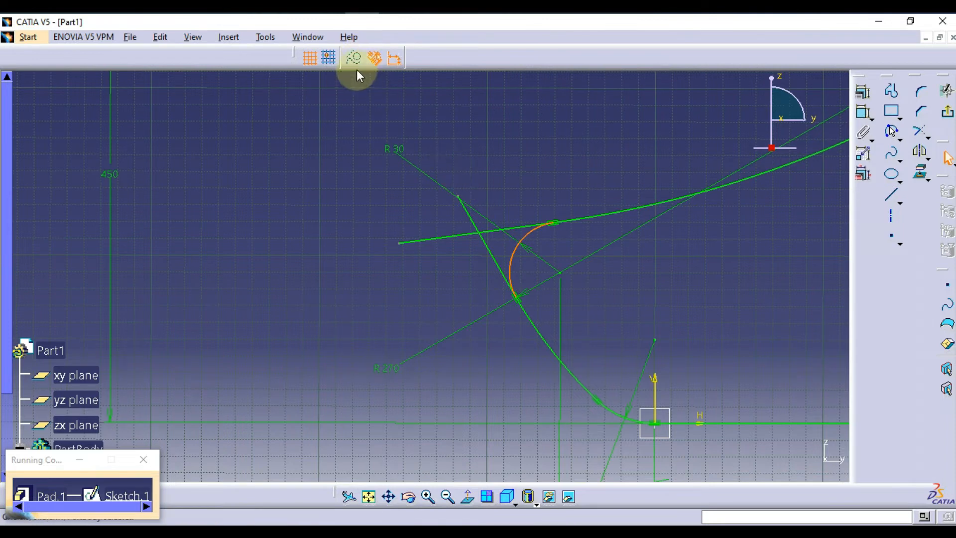
pyautogui.click(578, 259)
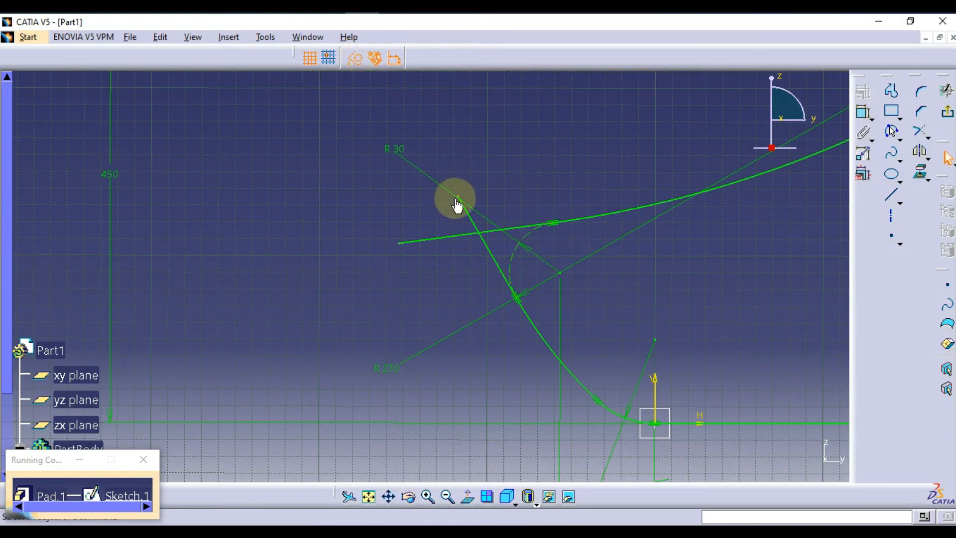
# Step: Make the free ends of the two front-edge lines coincident to form a sharp corner
pyautogui.click(400, 244)
pyautogui.click(862, 92)
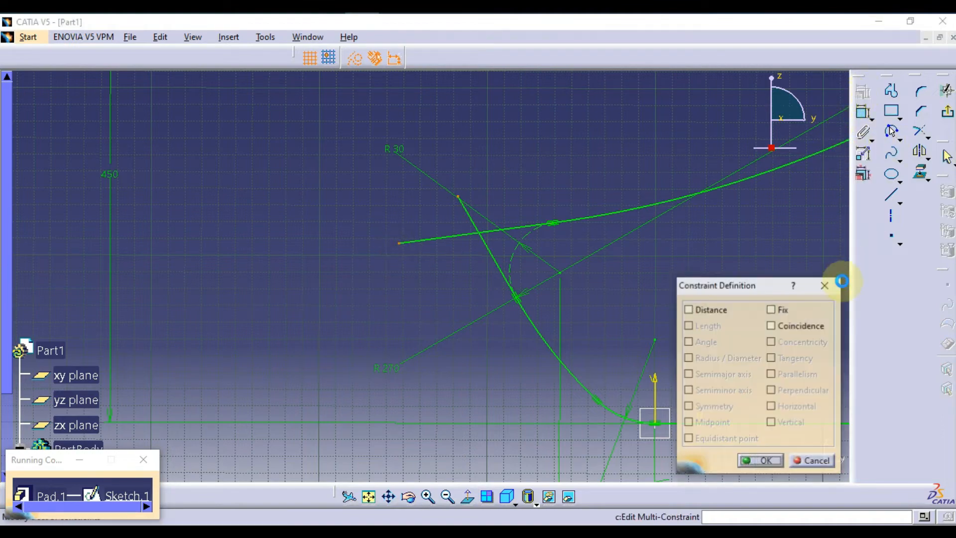
pyautogui.click(752, 461)
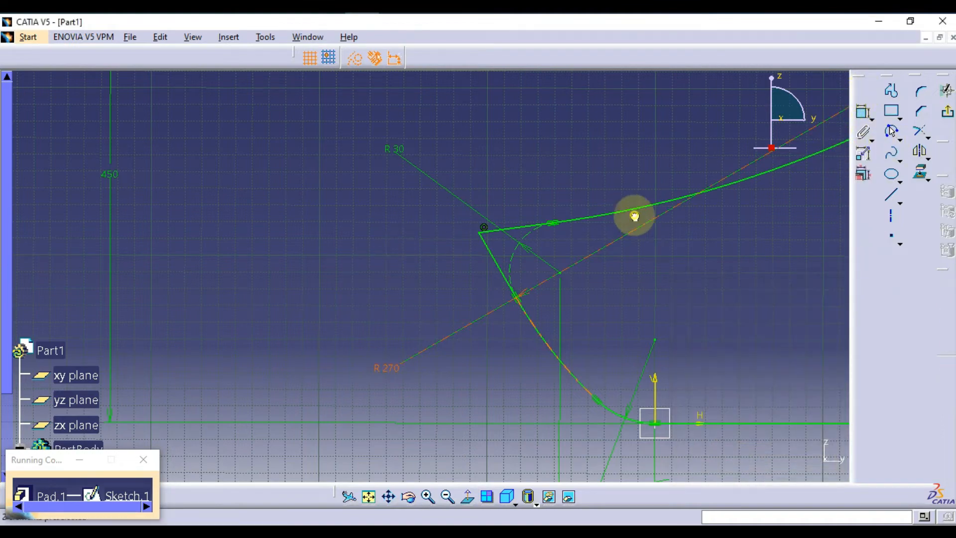
# Step: Exit the seat profile sketch and apply the edited profile to the mirrored 400 mm pad
pyautogui.moveTo(634, 214)
pyautogui.mouseDown(button='middle')
pyautogui.moveTo(651, 280)
pyautogui.moveTo(572, 259)
pyautogui.moveTo(595, 293)
pyautogui.moveTo(608, 296)
pyautogui.moveTo(629, 212)
pyautogui.mouseUp(button='middle')
pyautogui.middleClick(629, 212)
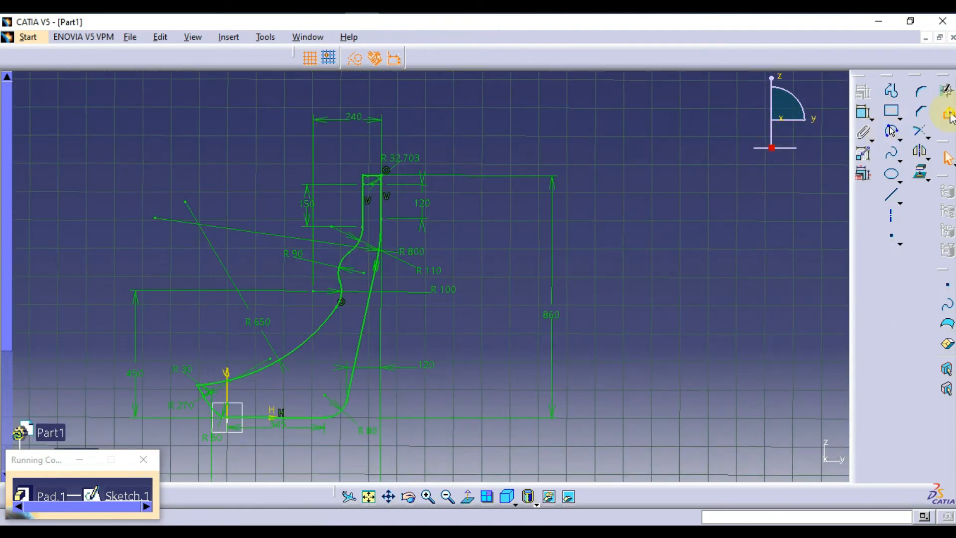
pyautogui.click(950, 113)
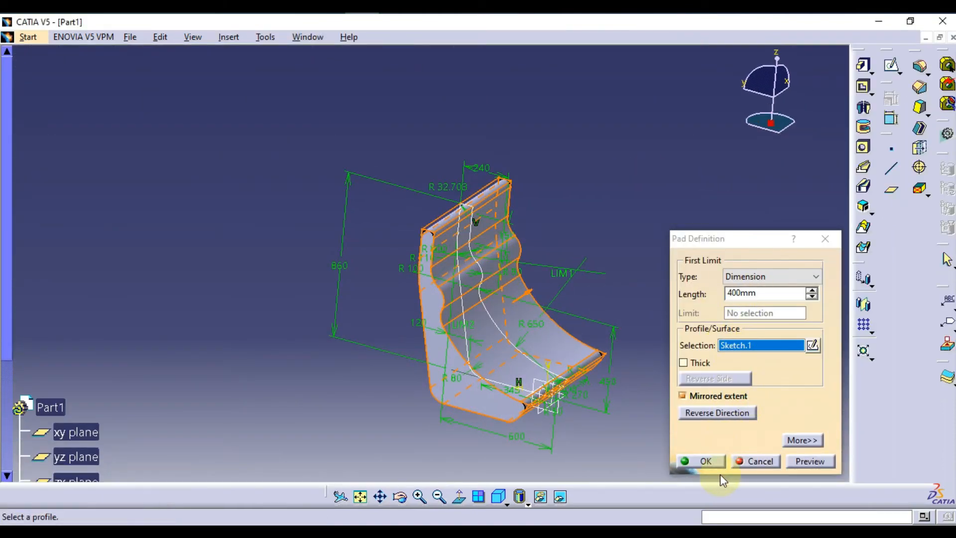
pyautogui.click(711, 461)
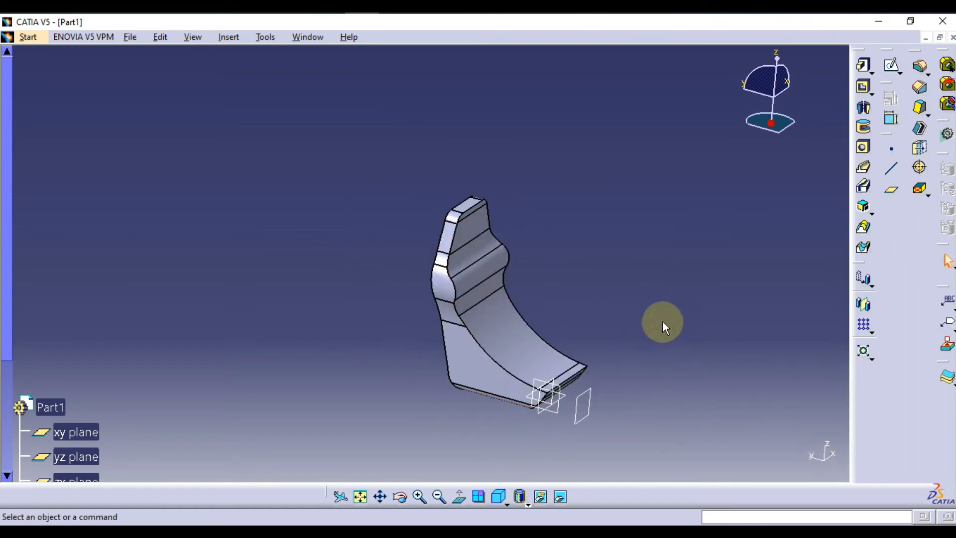
# Step: Shell the seat body with a 1 mm inside thickness, removing the curved front seating faces
pyautogui.moveTo(632, 326); pyautogui.dragTo(578, 270, button='middle')
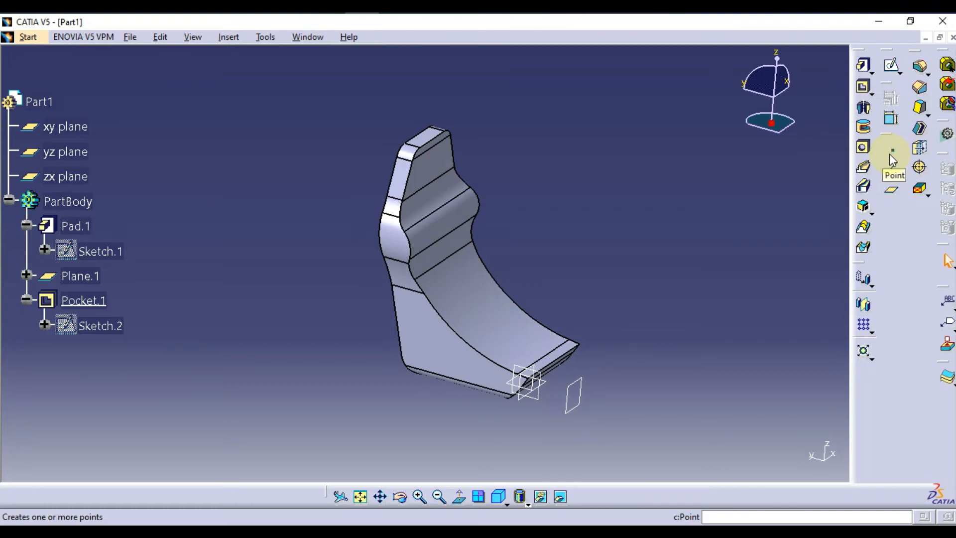
pyautogui.click(920, 129)
pyautogui.click(520, 313)
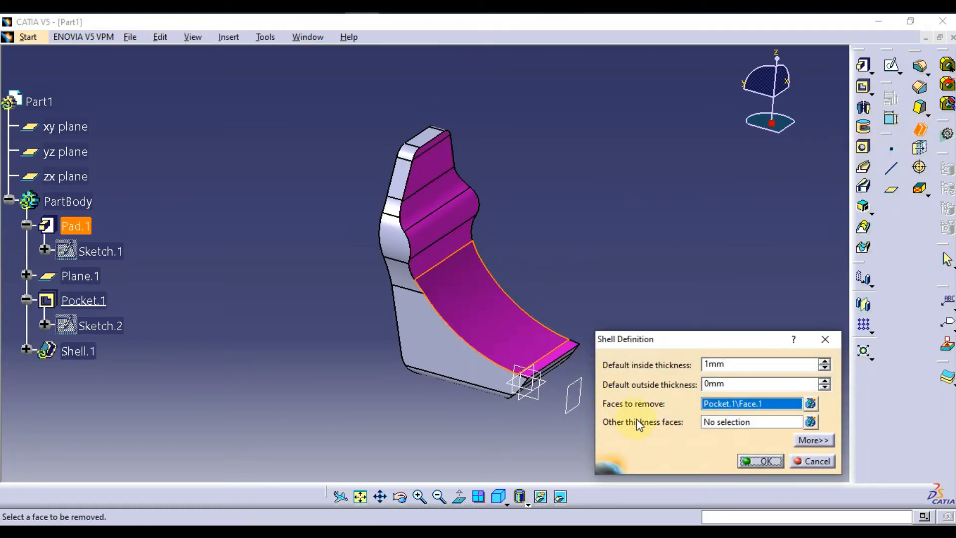
pyautogui.click(767, 462)
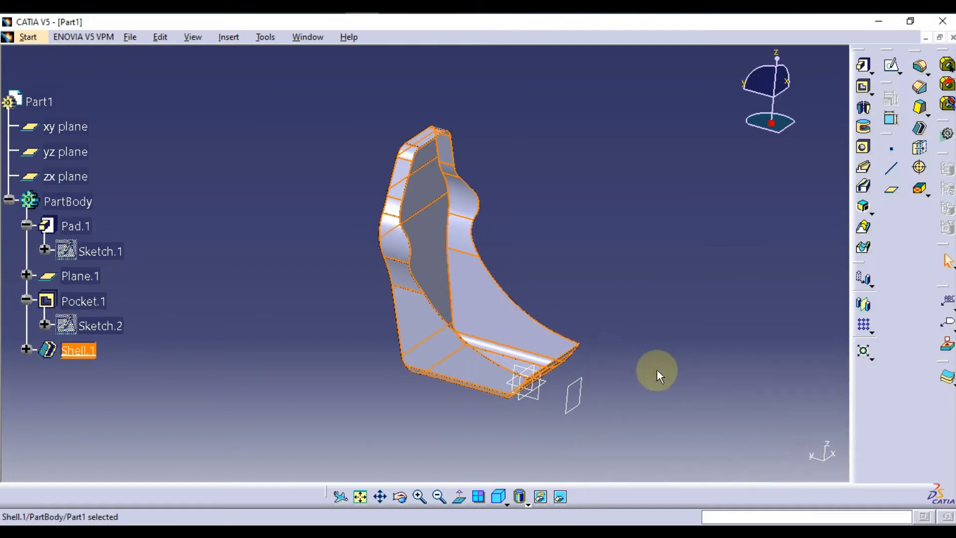
# Step: Set the shell's default inside thickness to 50 mm
pyautogui.click(621, 256)
pyautogui.moveTo(620, 256); pyautogui.dragTo(501, 304, button='middle')
pyautogui.doubleClick(493, 300)
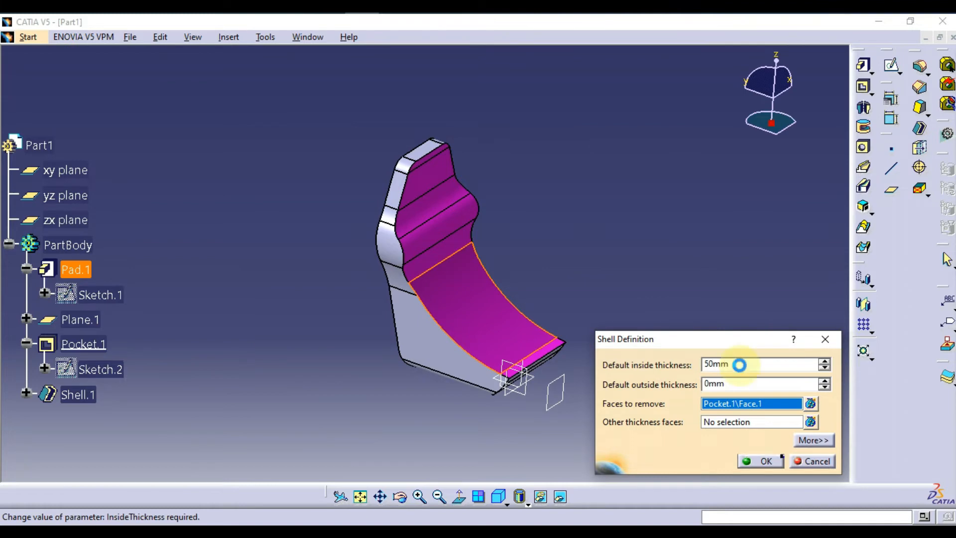
pyautogui.press('Return')
# Step: Review the pocket's profile sketch with all geometry fitted in view, then return and close the pocket definition
pyautogui.moveTo(564, 267); pyautogui.dragTo(503, 183, button='middle')
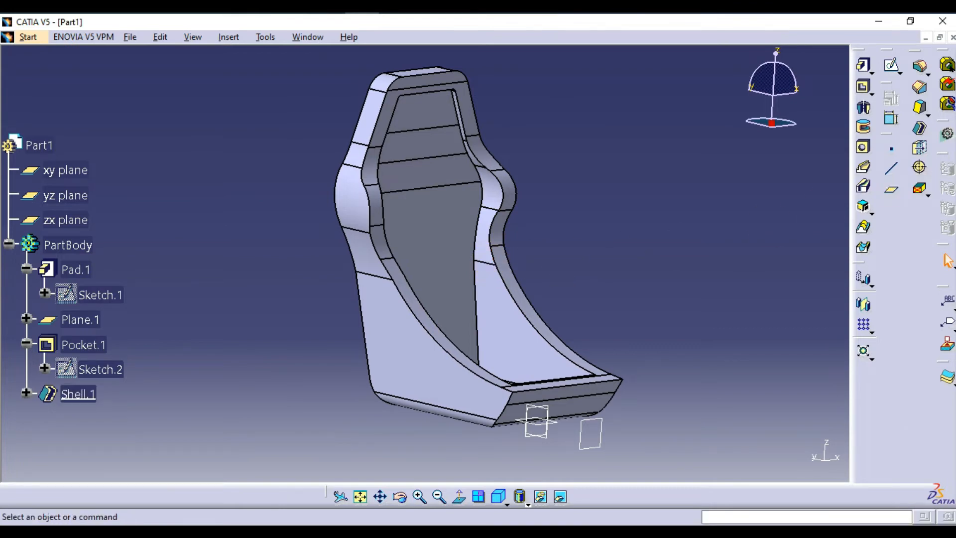
pyautogui.moveTo(486, 295); pyautogui.dragTo(583, 294, button='middle')
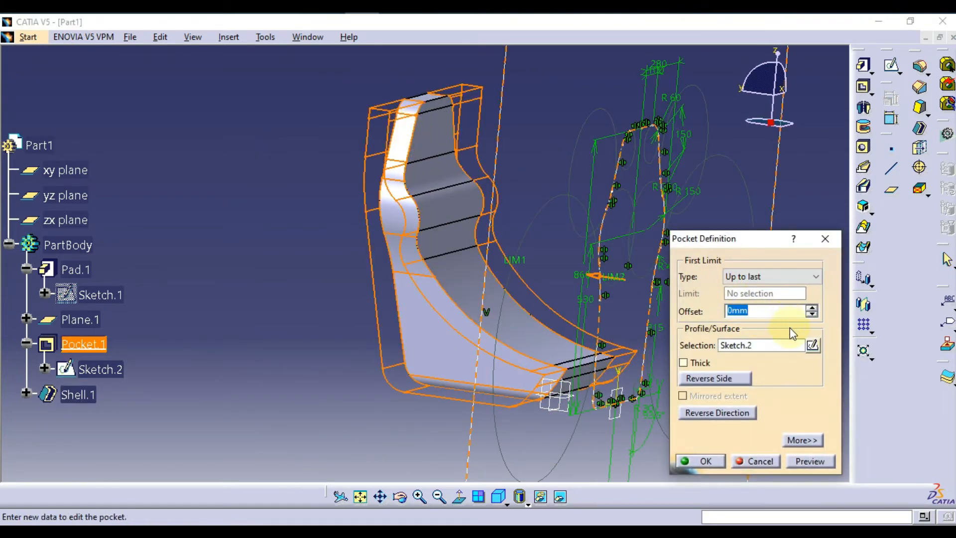
pyautogui.click(813, 345)
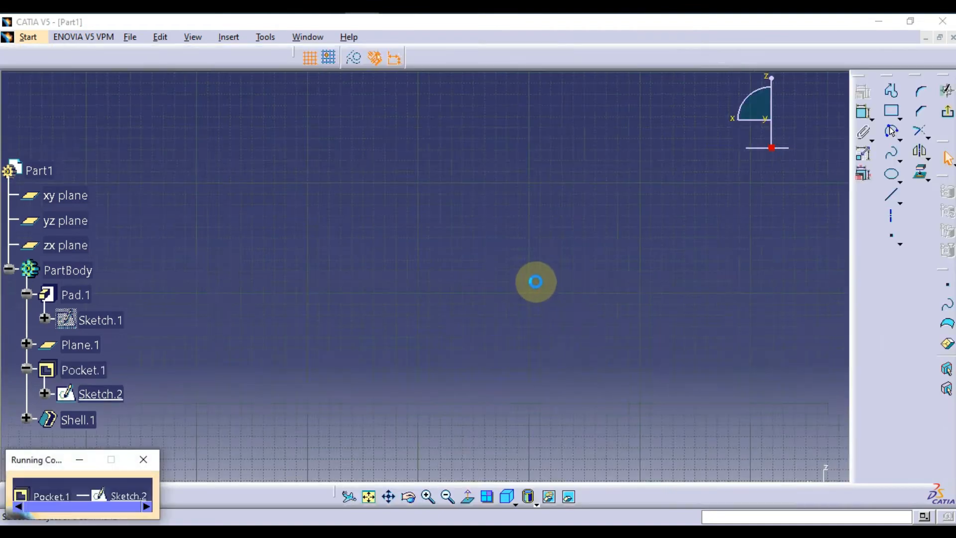
pyautogui.click(369, 498)
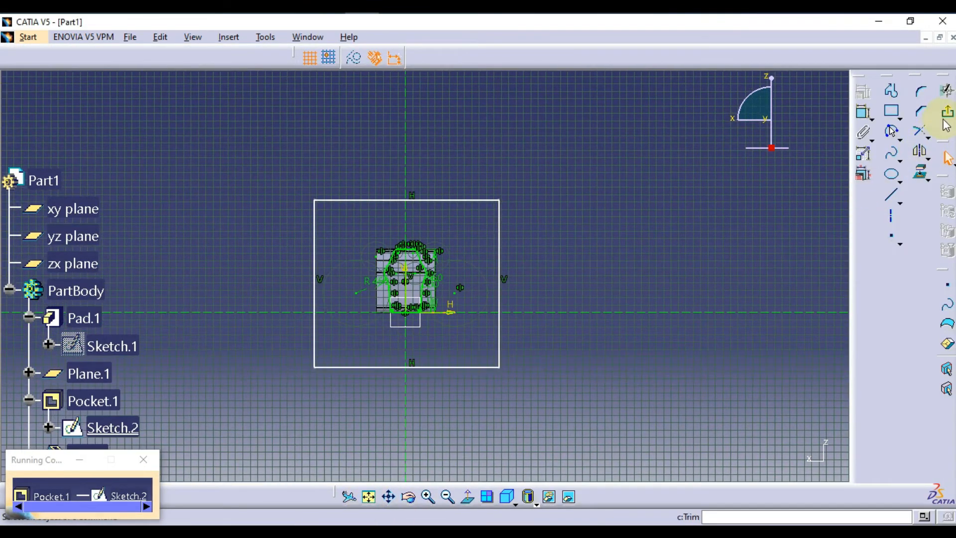
pyautogui.click(944, 115)
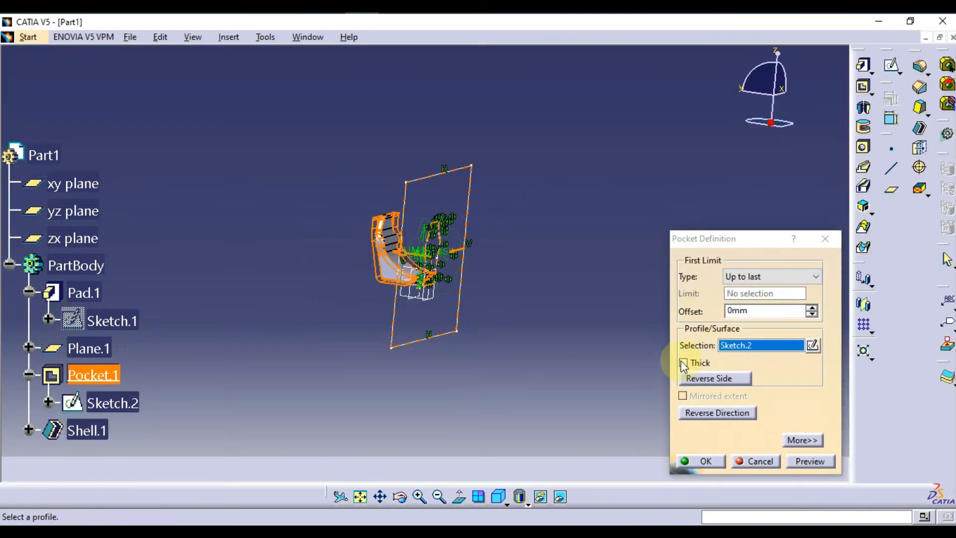
pyautogui.click(703, 460)
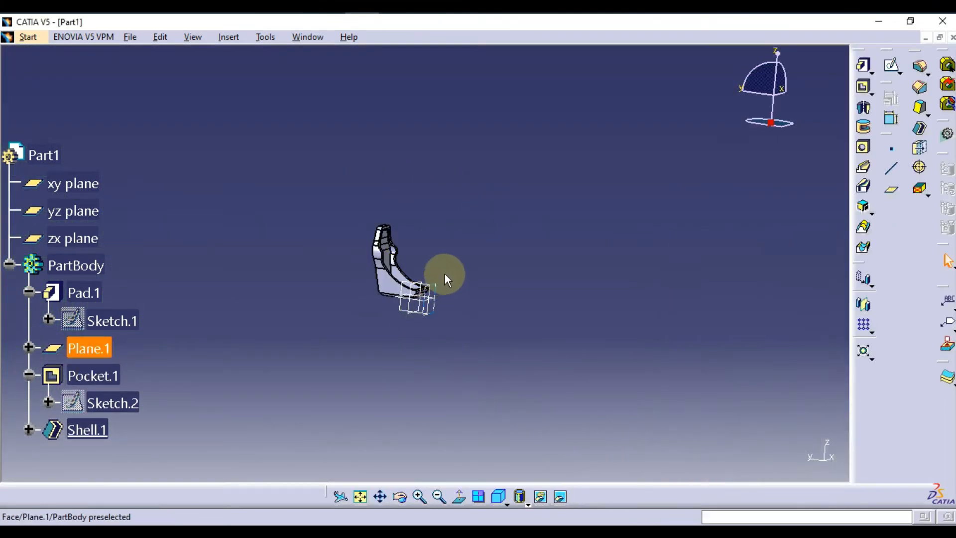
# Step: Show the pad's profile sketch, Sketch.1, and open it for editing
pyautogui.moveTo(444, 273); pyautogui.dragTo(460, 119, button='middle')
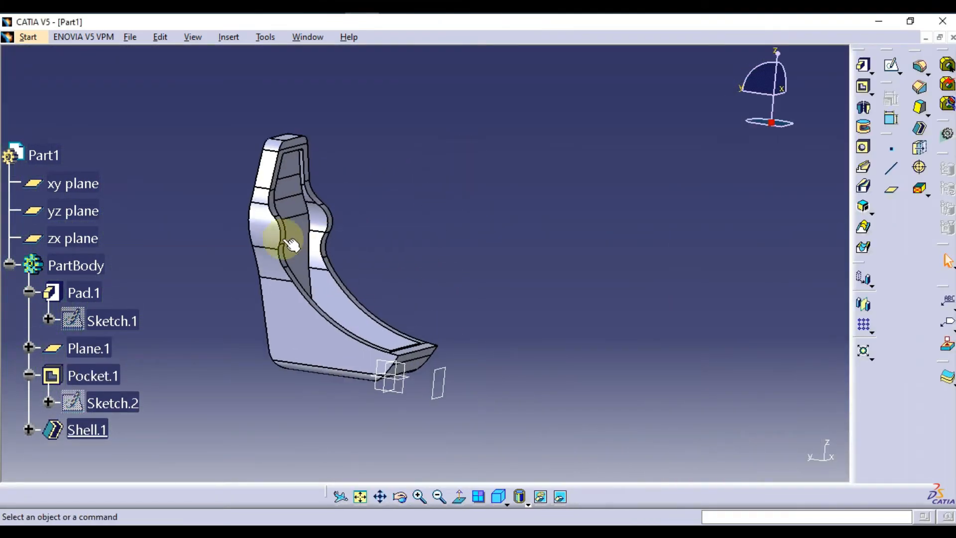
pyautogui.rightClick(93, 326)
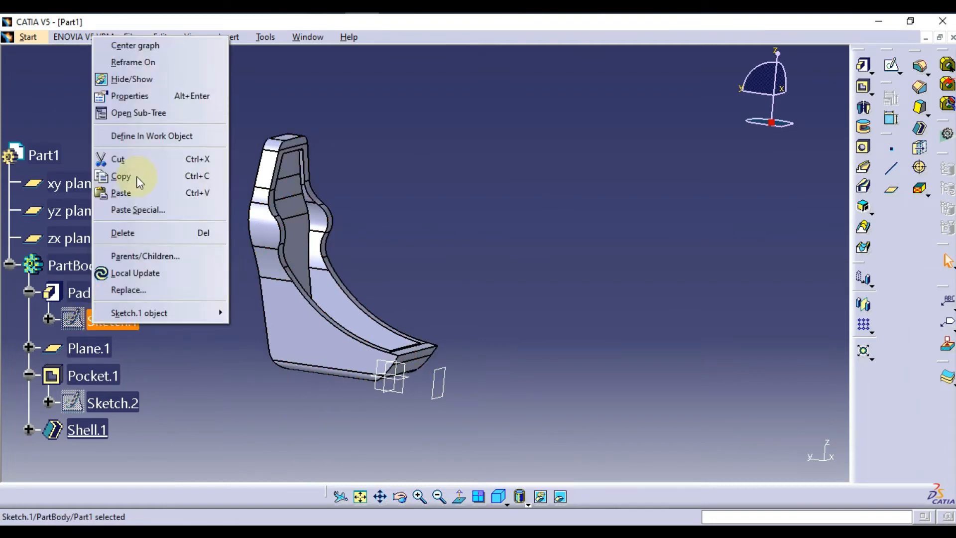
pyautogui.click(185, 79)
pyautogui.click(108, 319)
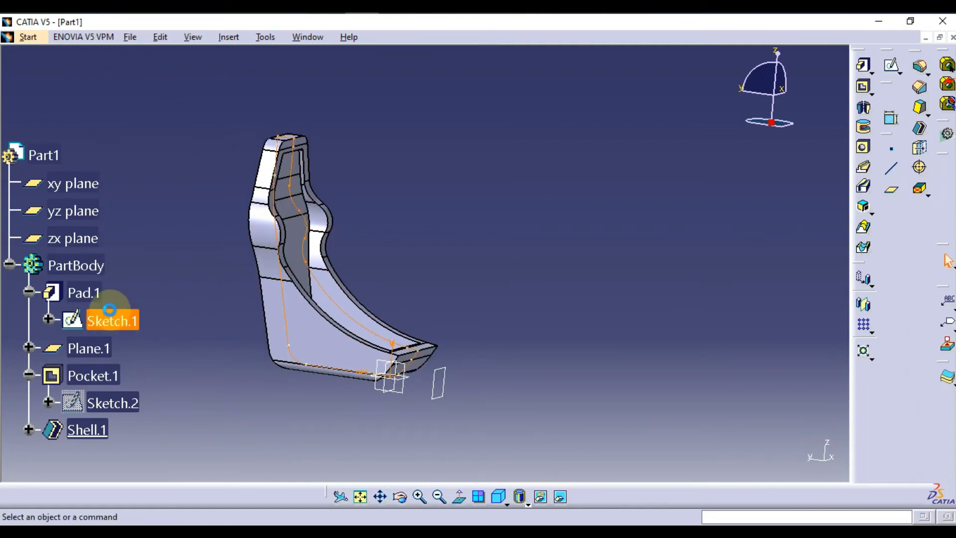
pyautogui.doubleClick(109, 310)
# Step: Set the headrest's top arc radius to 25 mm and open the nearby 175 mm vertical dimension for editing
pyautogui.moveTo(604, 271)
pyautogui.mouseDown(button='middle')
pyautogui.moveTo(632, 184)
pyautogui.moveTo(392, 258)
pyautogui.moveTo(493, 255)
pyautogui.mouseUp(button='middle')
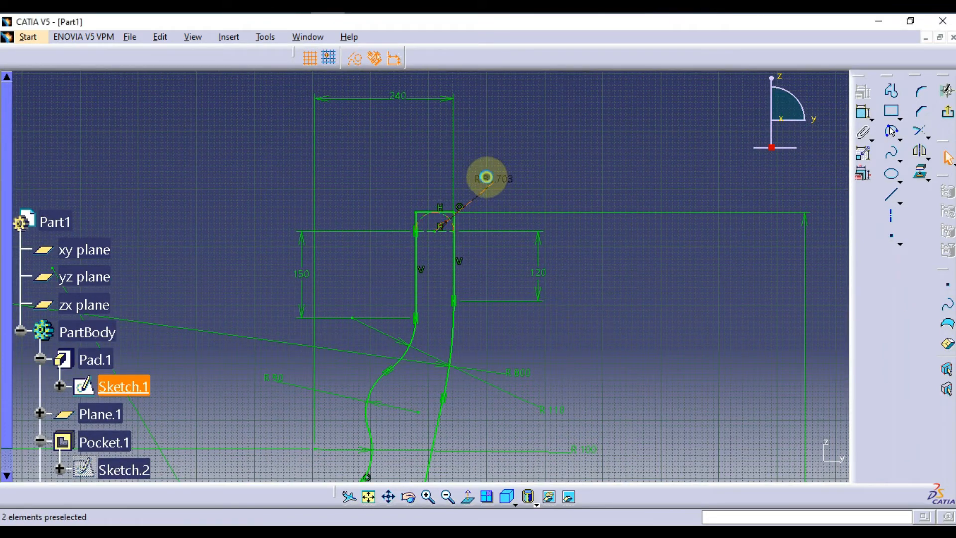
pyautogui.doubleClick(489, 185)
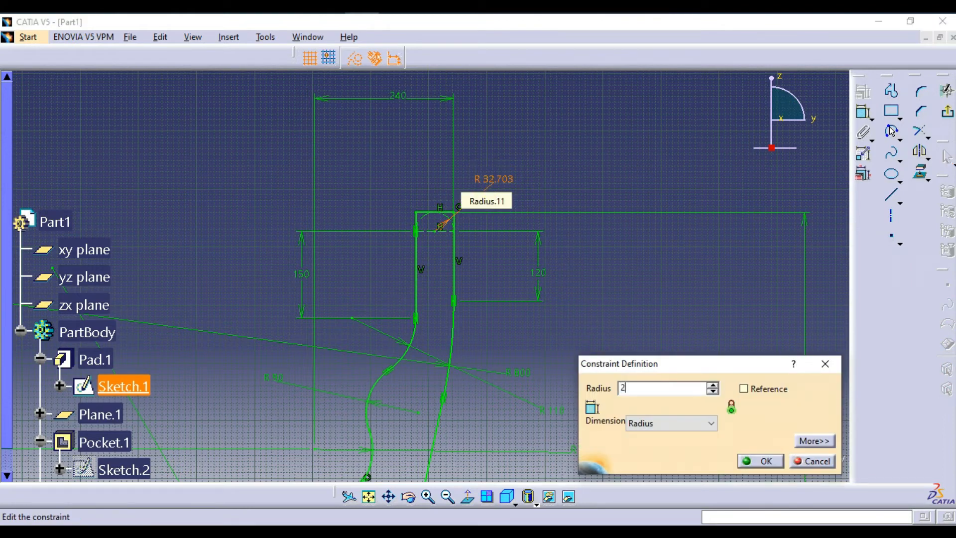
pyautogui.press('Return')
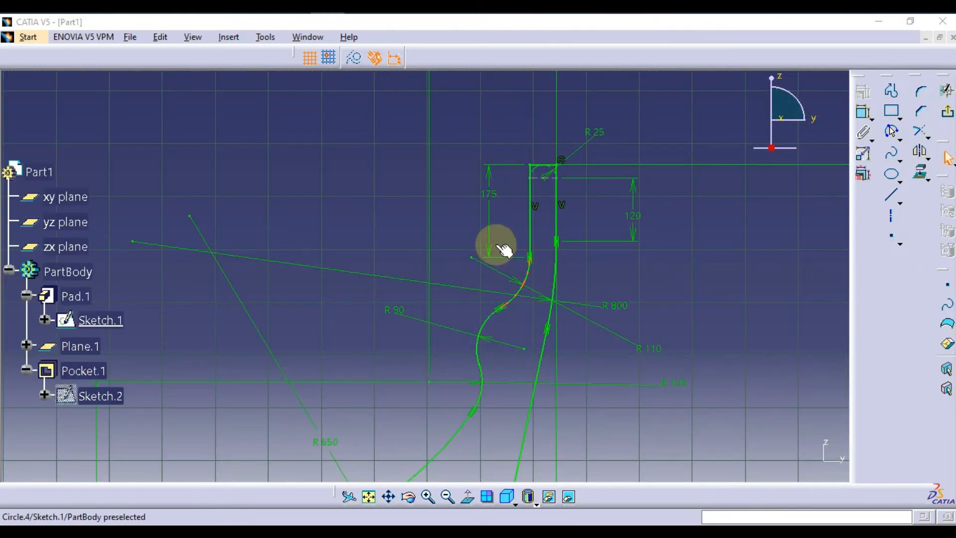
pyautogui.doubleClick(488, 195)
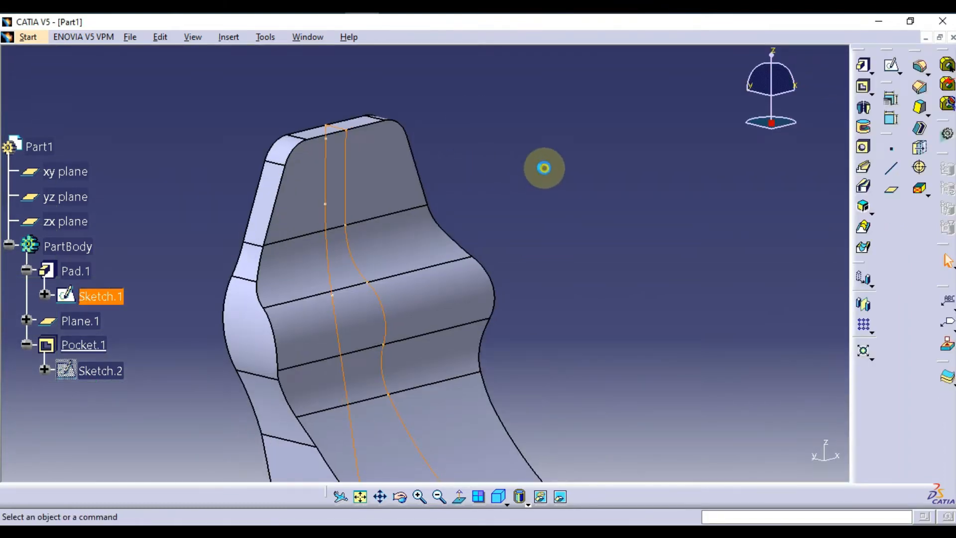
# Step: Clear the selection and hide the pad's profile sketch again
pyautogui.click(554, 163)
pyautogui.moveTo(557, 172)
pyautogui.keyDown('ctrl'); pyautogui.mouseDown(button='middle')
pyautogui.moveTo(556, 229)
pyautogui.moveTo(556, 213)
pyautogui.mouseUp(button='middle'); pyautogui.keyUp('ctrl')
pyautogui.scroll(1, 555, 213)
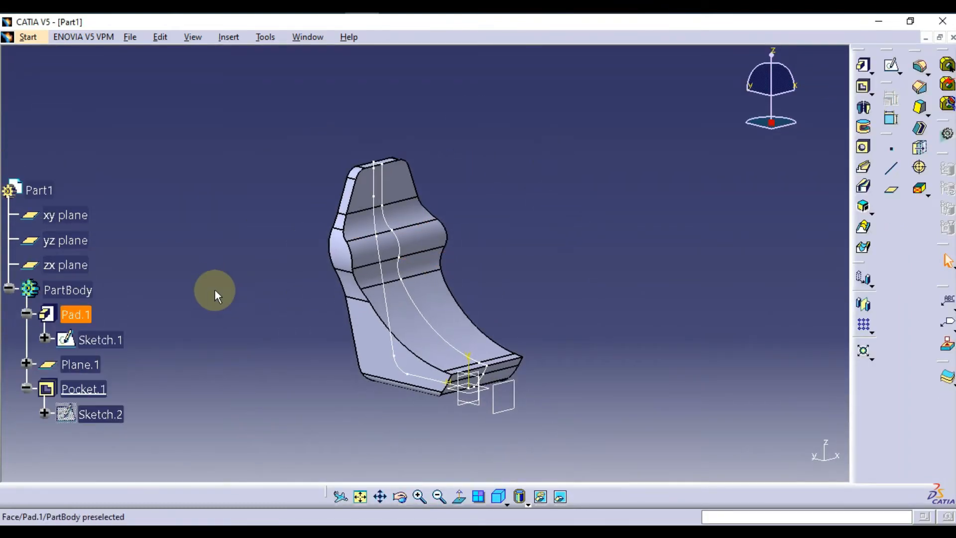
pyautogui.rightClick(99, 336)
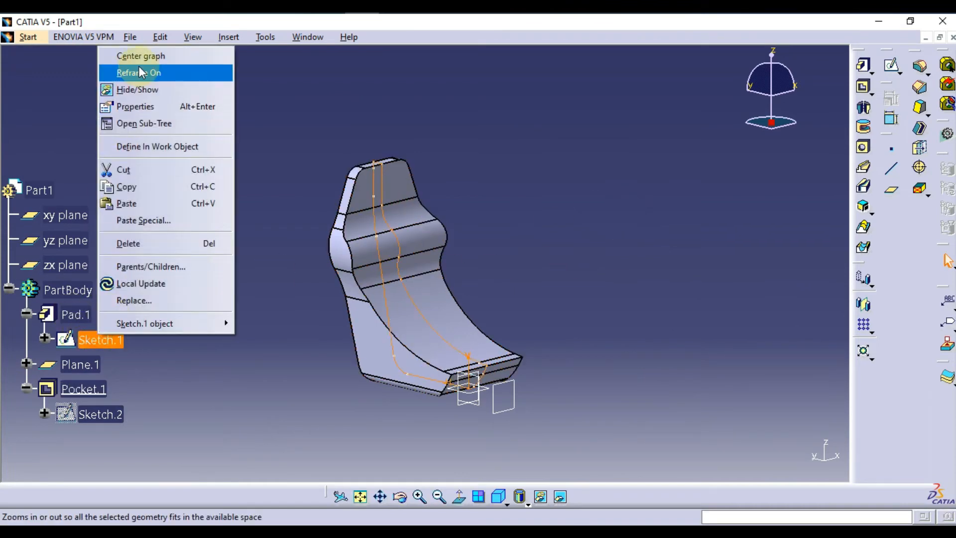
pyautogui.click(169, 94)
# Step: Shell the updated seat body, removing the curved seating face
pyautogui.moveTo(501, 209); pyautogui.dragTo(509, 214, button='middle')
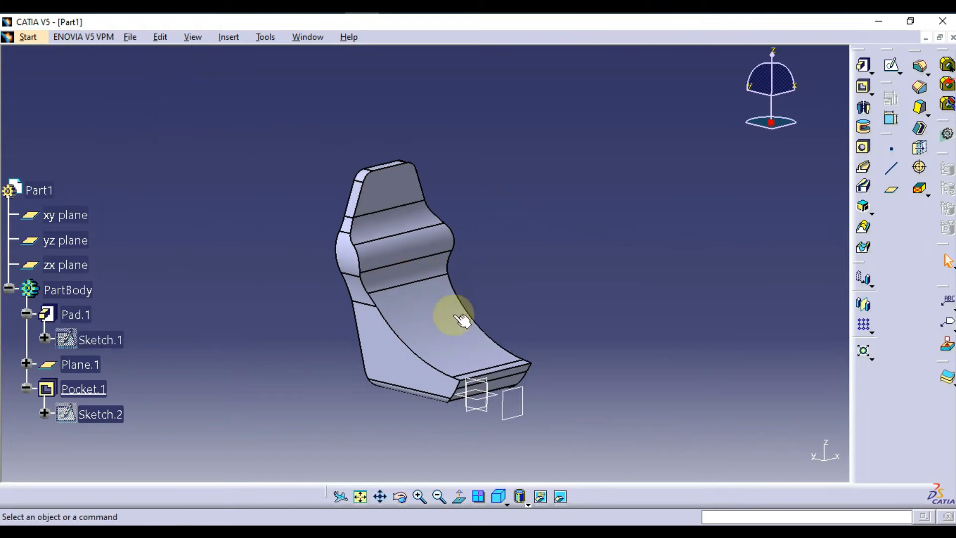
pyautogui.click(921, 131)
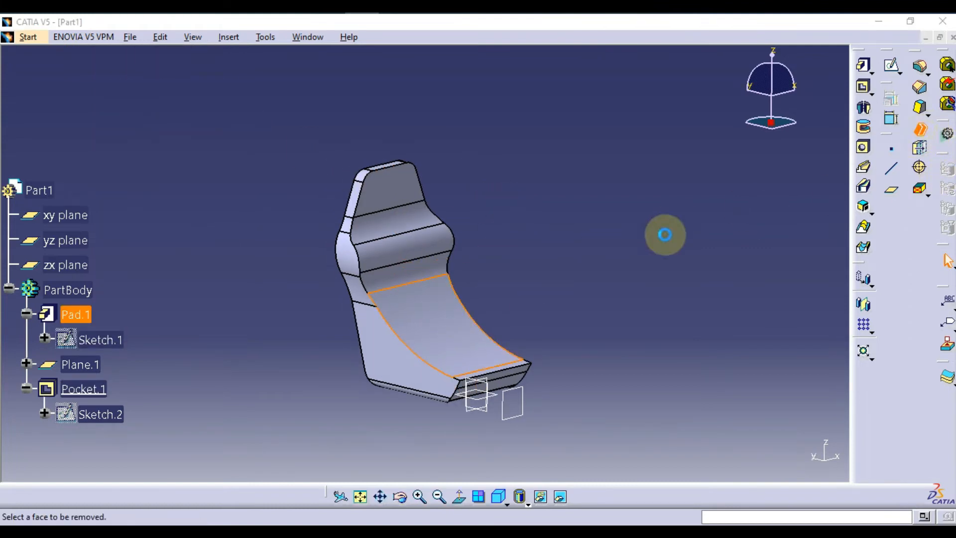
pyautogui.click(752, 459)
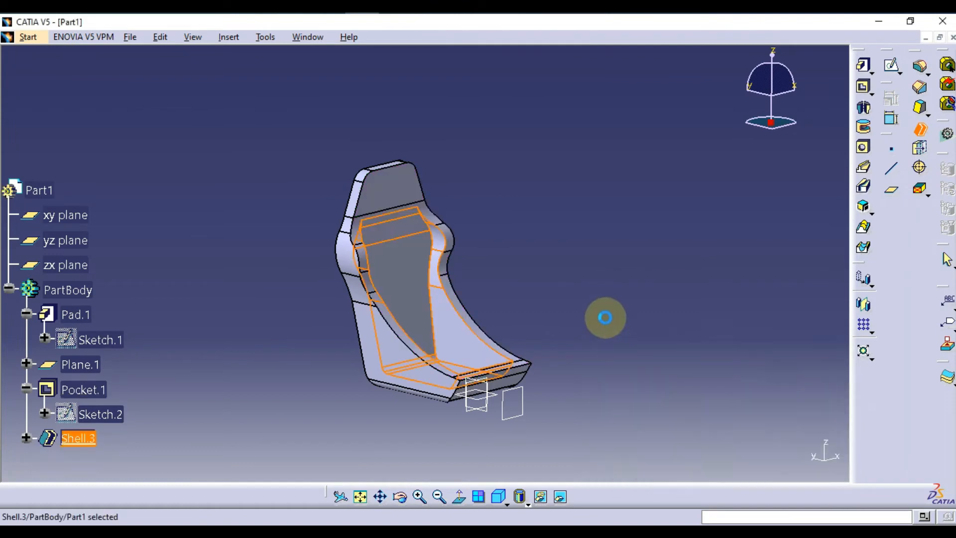
pyautogui.moveTo(582, 301); pyautogui.dragTo(611, 245, button='middle')
pyautogui.moveTo(289, 317); pyautogui.dragTo(304, 287, button='middle')
# Step: Start a new sketch on the yz plane
pyautogui.scroll(-2, 304, 288)
pyautogui.scroll(-2, 305, 287)
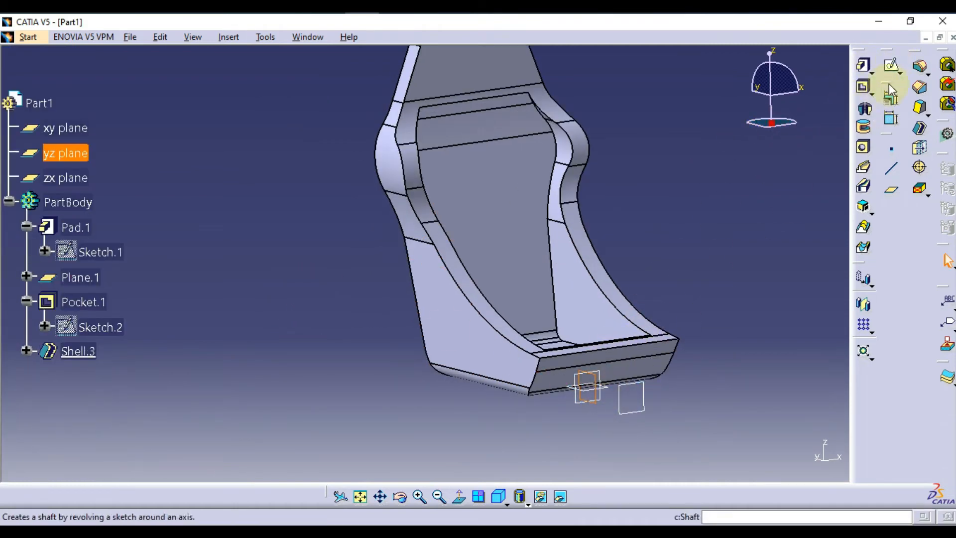
pyautogui.click(891, 67)
pyautogui.moveTo(467, 282)
pyautogui.mouseDown(button='middle')
pyautogui.moveTo(494, 344)
pyautogui.moveTo(644, 350)
pyautogui.moveTo(636, 312)
pyautogui.moveTo(622, 313)
pyautogui.mouseUp(button='middle')
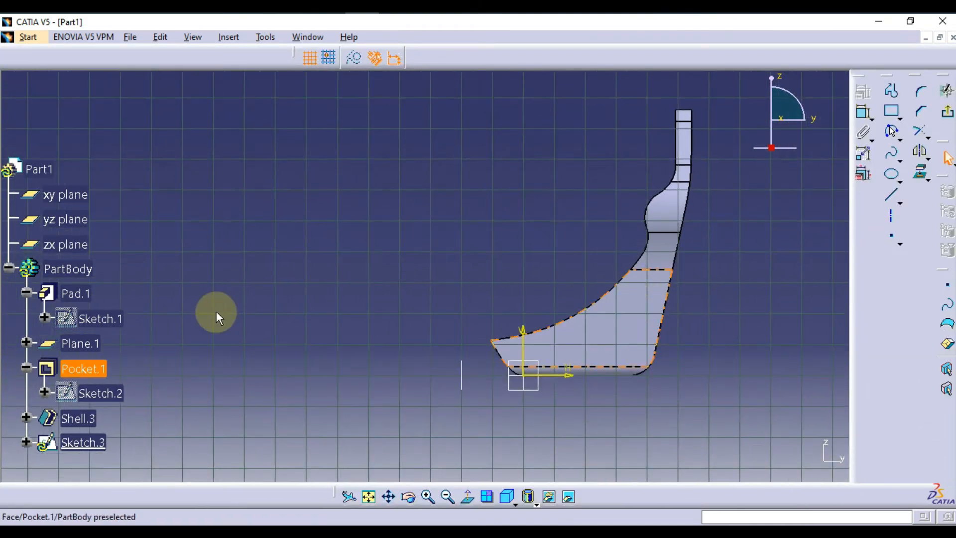
# Step: Hide the seat's solid pad and show its side-profile sketch as a reference
pyautogui.moveTo(90, 294); pyautogui.dragTo(85, 211, button='middle')
pyautogui.rightClick(85, 208)
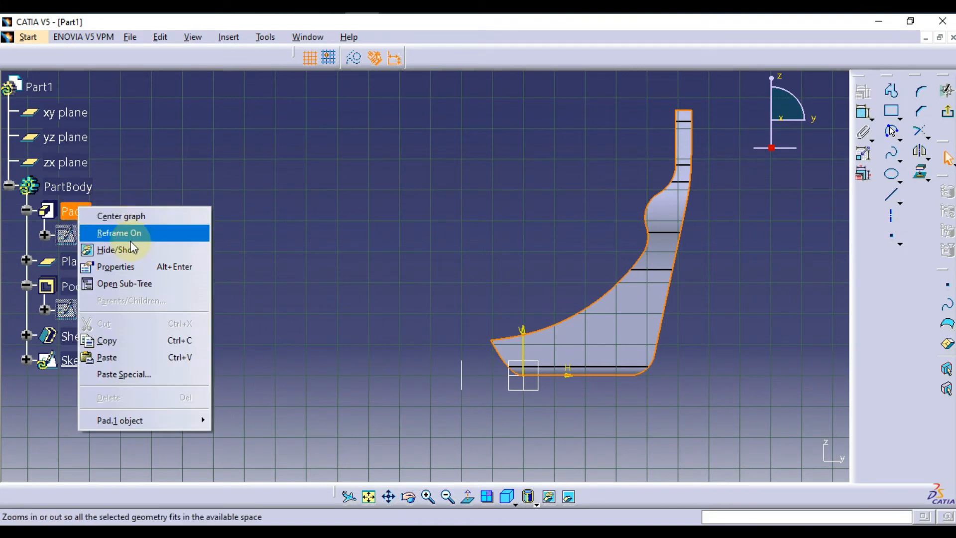
pyautogui.click(128, 246)
pyautogui.rightClick(83, 239)
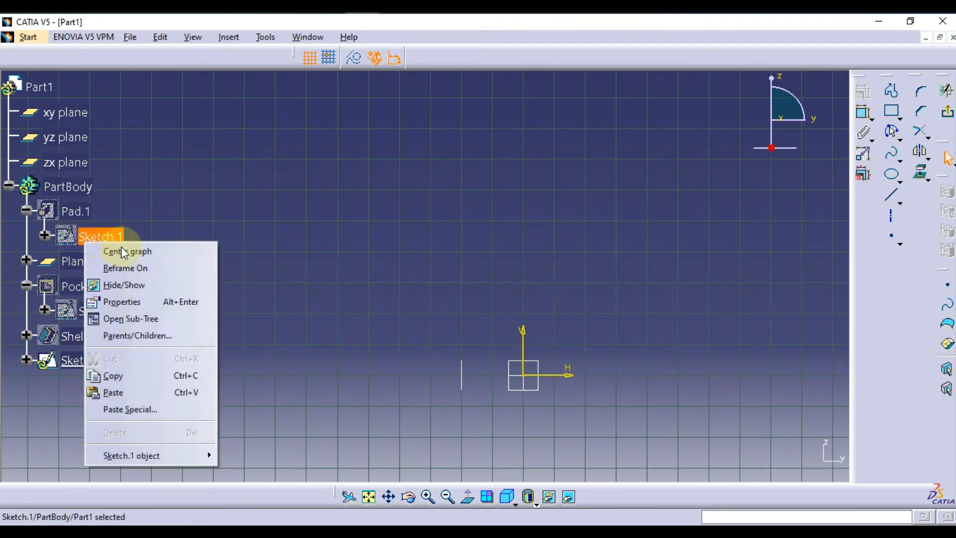
pyautogui.click(128, 282)
pyautogui.moveTo(438, 239)
pyautogui.mouseDown(button='middle')
pyautogui.moveTo(367, 252)
pyautogui.moveTo(383, 247)
pyautogui.mouseUp(button='middle')
# Step: Switch to Picasa Photo Viewer and examine the seat's dimensioned front, back and section view drawings
pyautogui.click(393, 1)
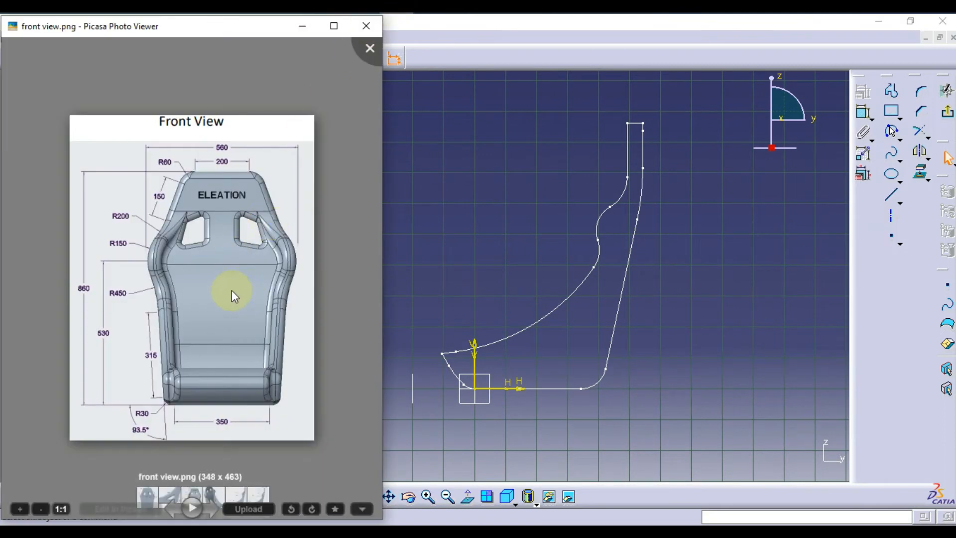
pyautogui.press('Left')
pyautogui.press('Left')
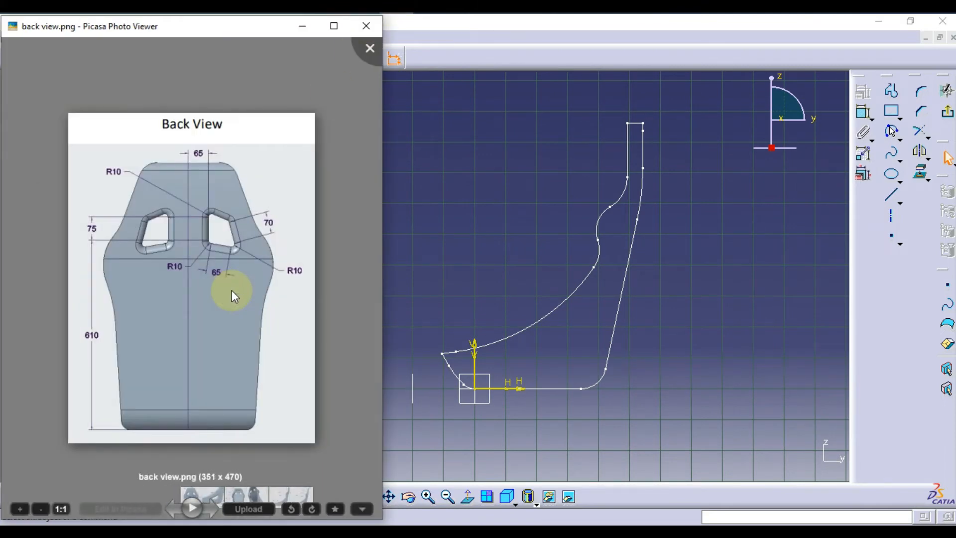
pyautogui.press('Right')
pyautogui.press('Right')
pyautogui.press('Right')
pyautogui.press('Left')
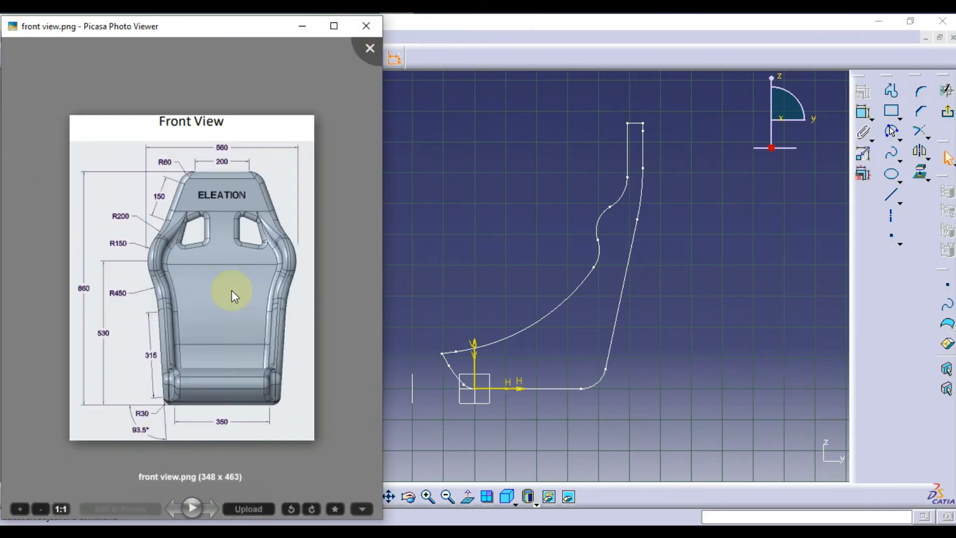
pyautogui.press('Right')
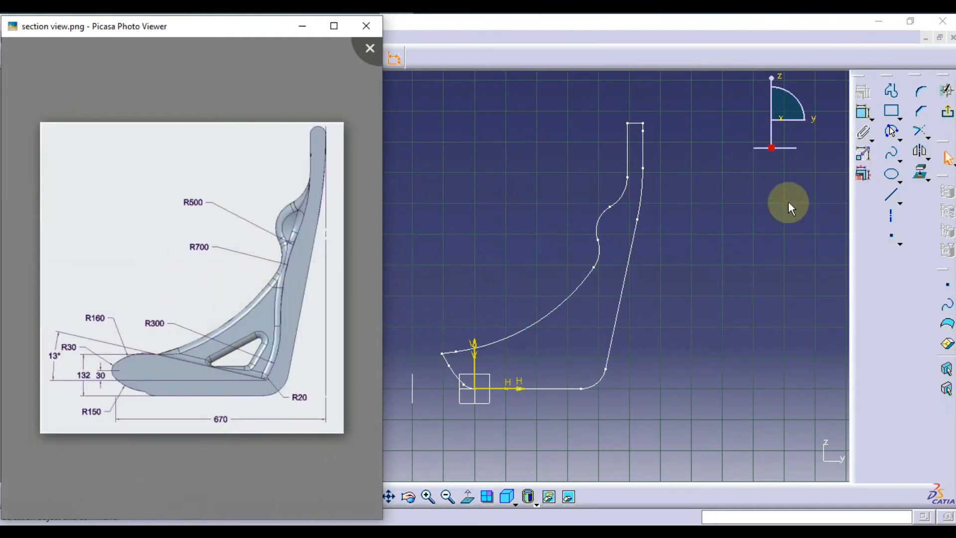
pyautogui.click(893, 199)
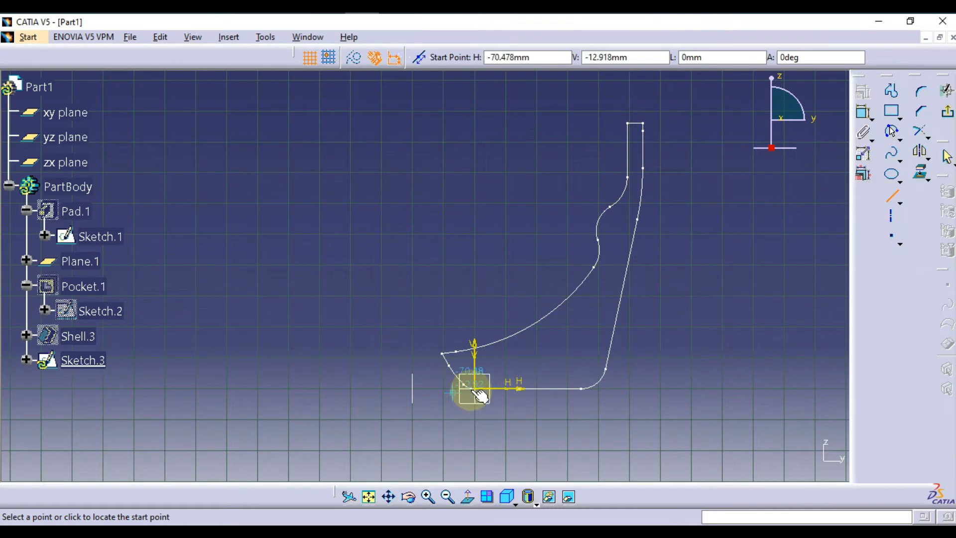
pyautogui.click(436, 388)
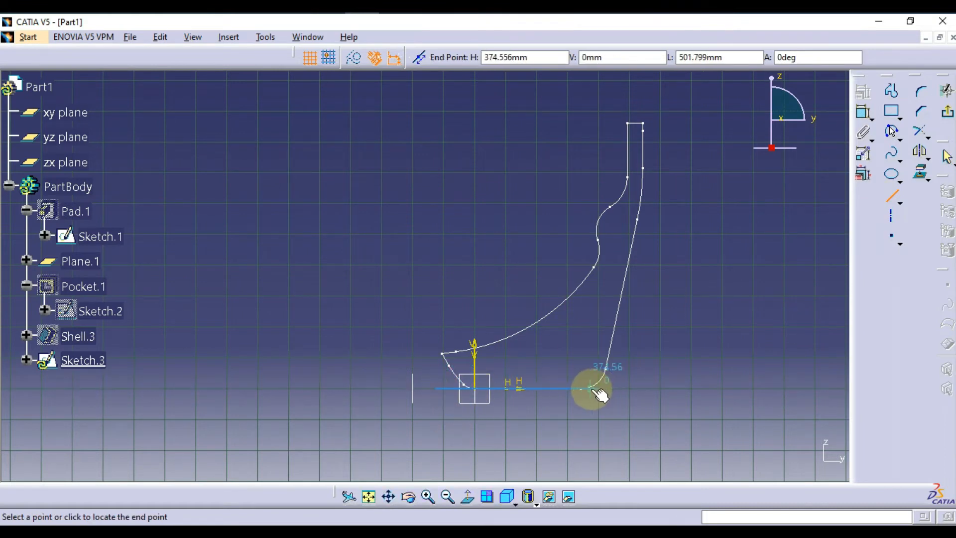
pyautogui.press('Escape')
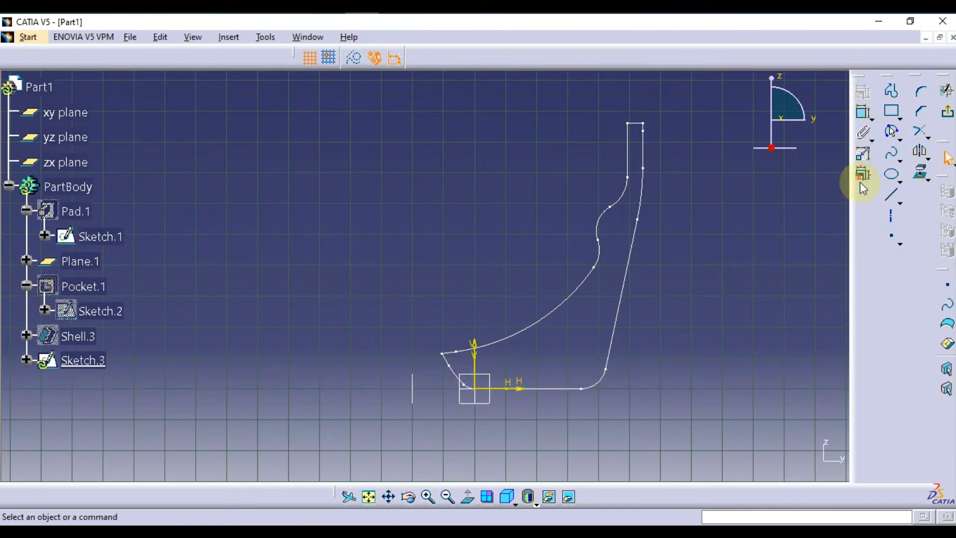
# Step: Sketch a horizontal line below the seat profile's base and a three-point arc curving up tangentially from its rear end
pyautogui.click(894, 198)
pyautogui.click(463, 423)
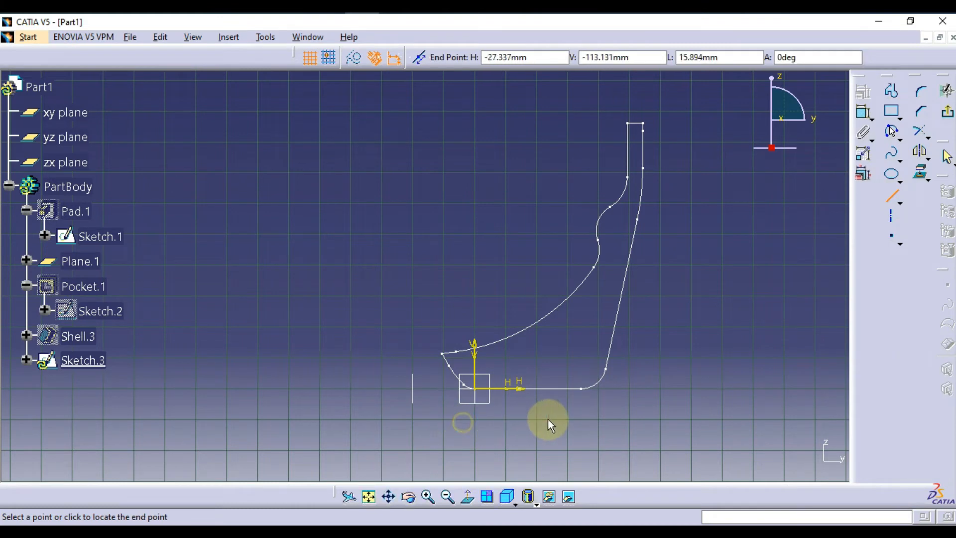
pyautogui.click(585, 424)
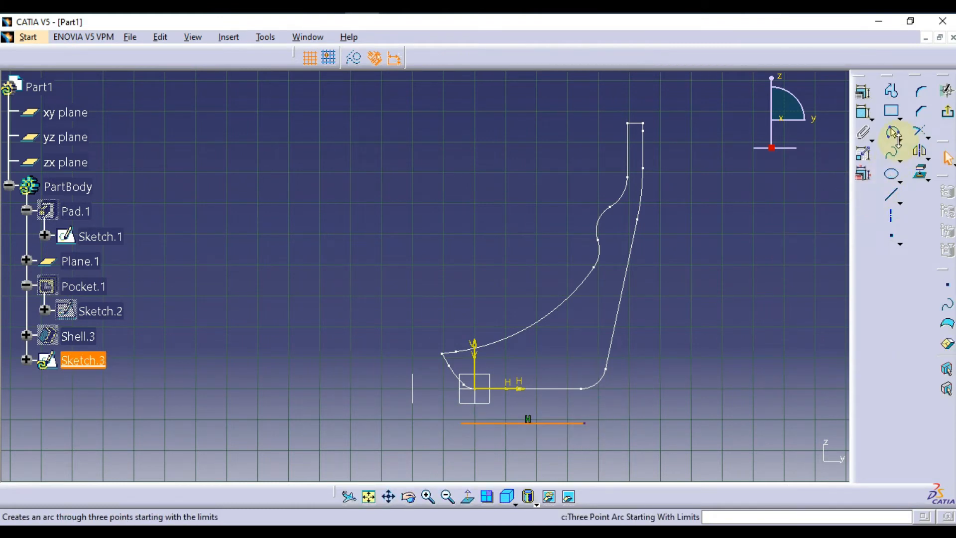
pyautogui.click(894, 134)
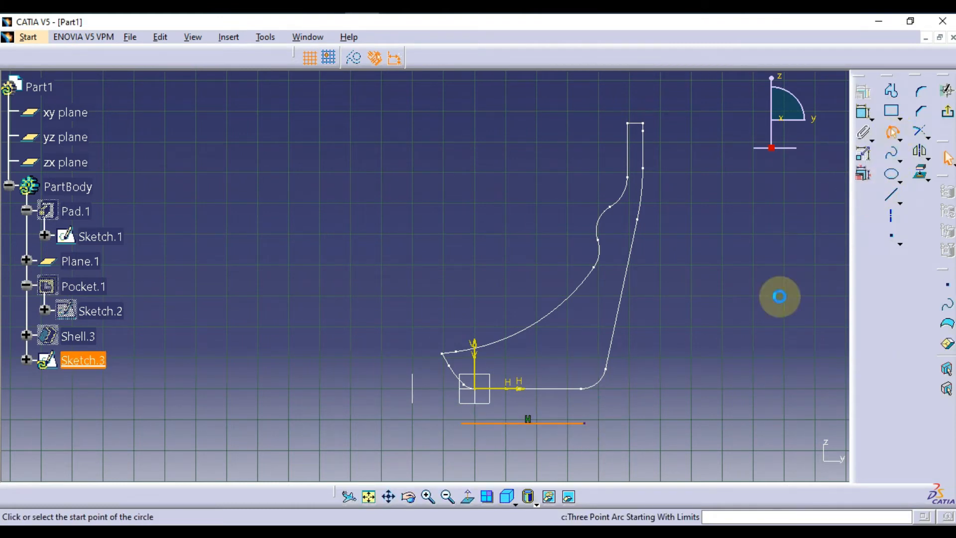
pyautogui.click(584, 424)
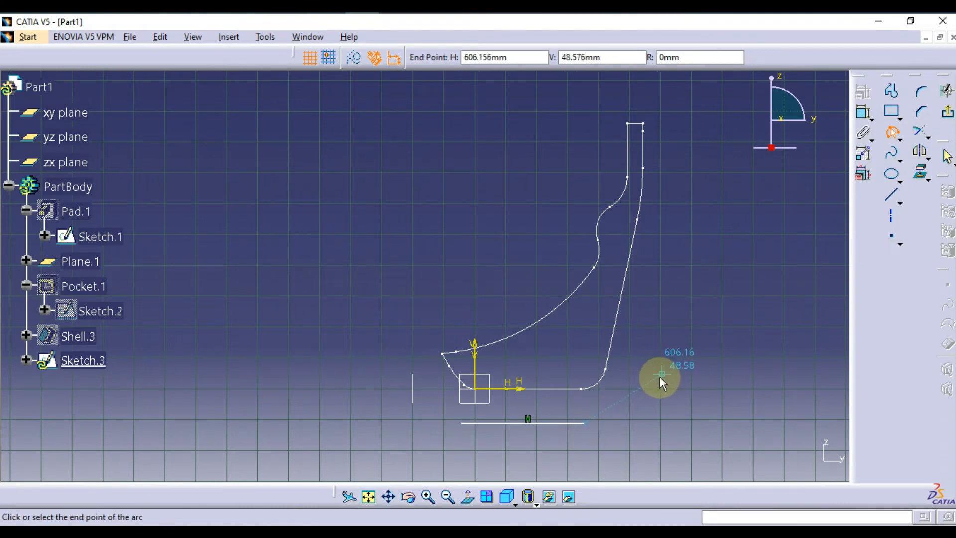
pyautogui.click(651, 381)
pyautogui.click(635, 408)
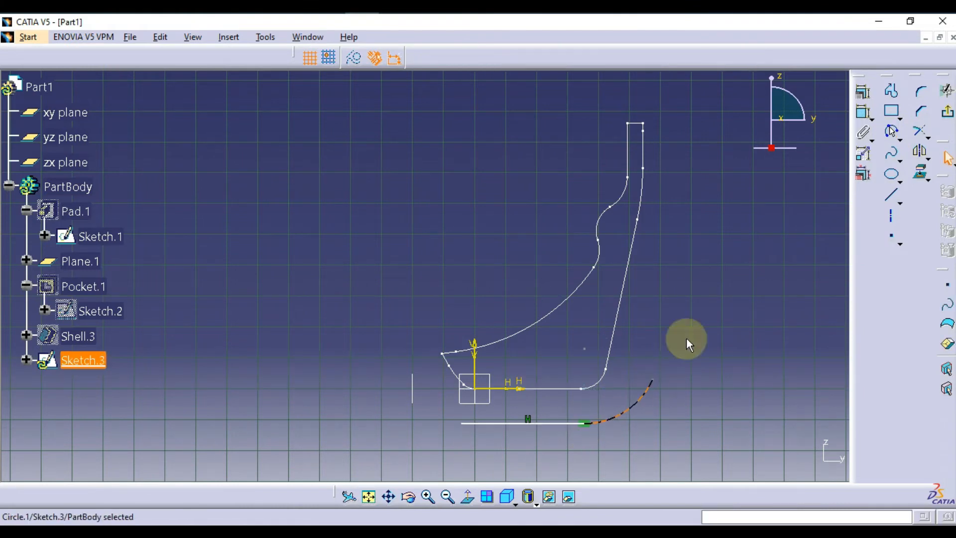
# Step: Add a sloped backrest line from the arc's end and continue it upward with a tangent three-point arc of about 739 mm radius
pyautogui.click(891, 195)
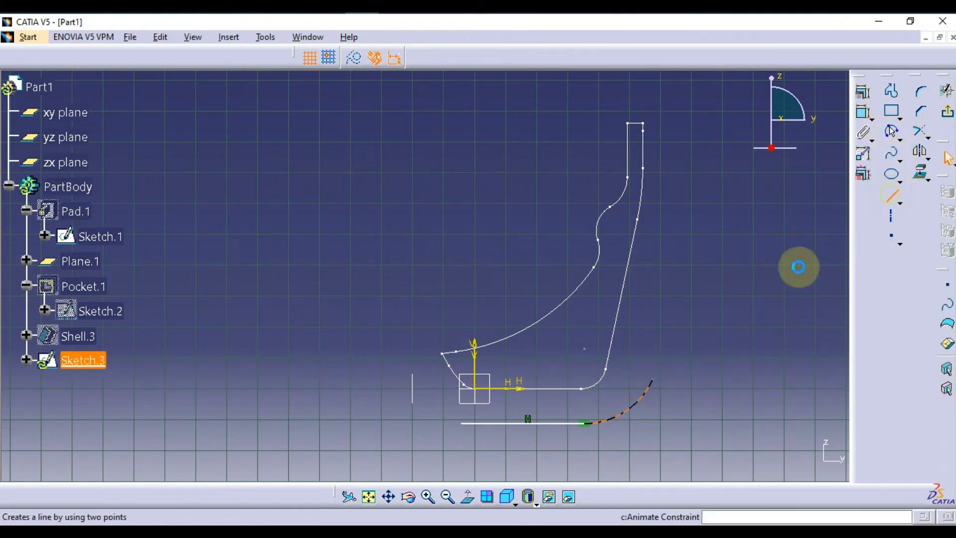
pyautogui.click(652, 381)
pyautogui.click(698, 266)
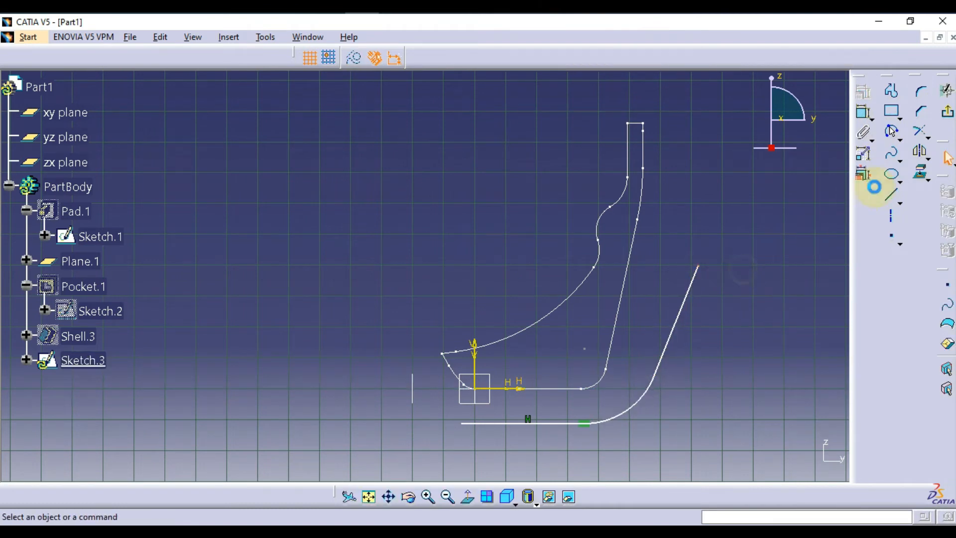
pyautogui.click(891, 131)
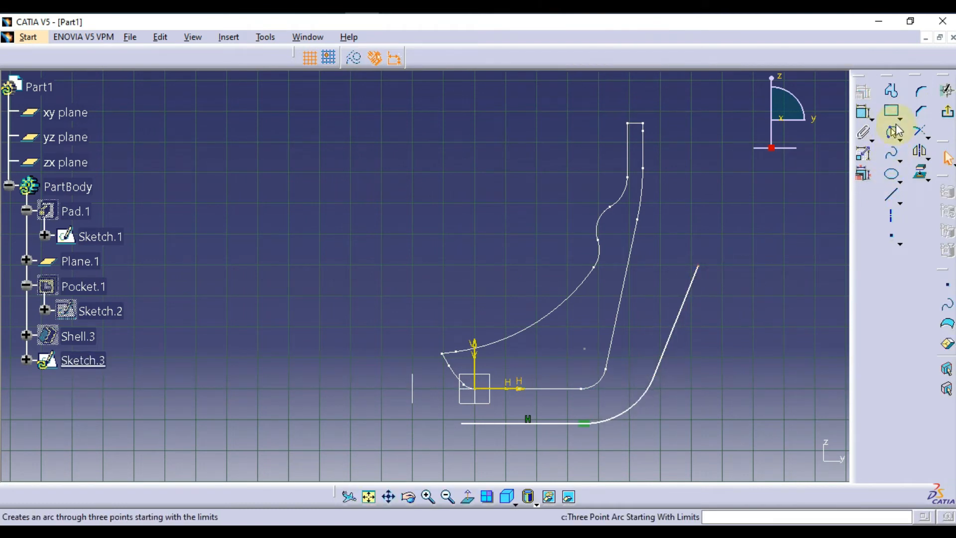
pyautogui.click(699, 266)
pyautogui.click(712, 173)
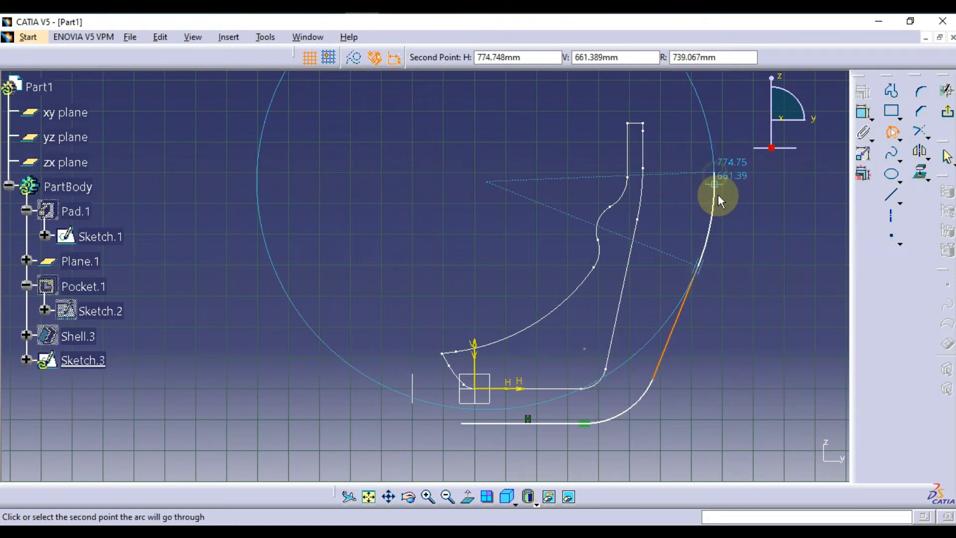
pyautogui.click(717, 198)
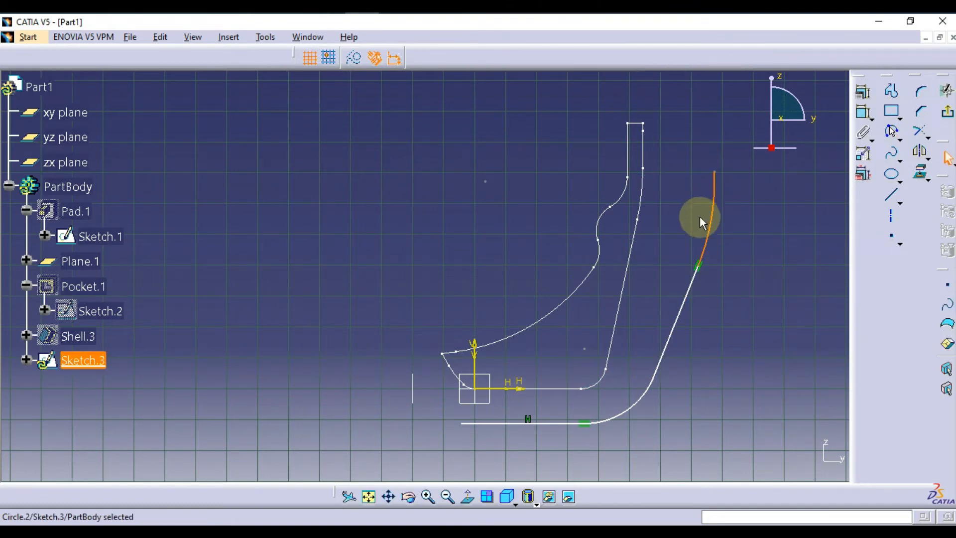
# Step: Draw a near-vertical headrest line up from the backrest arc's end to a height of about 969 mm
pyautogui.click(895, 200)
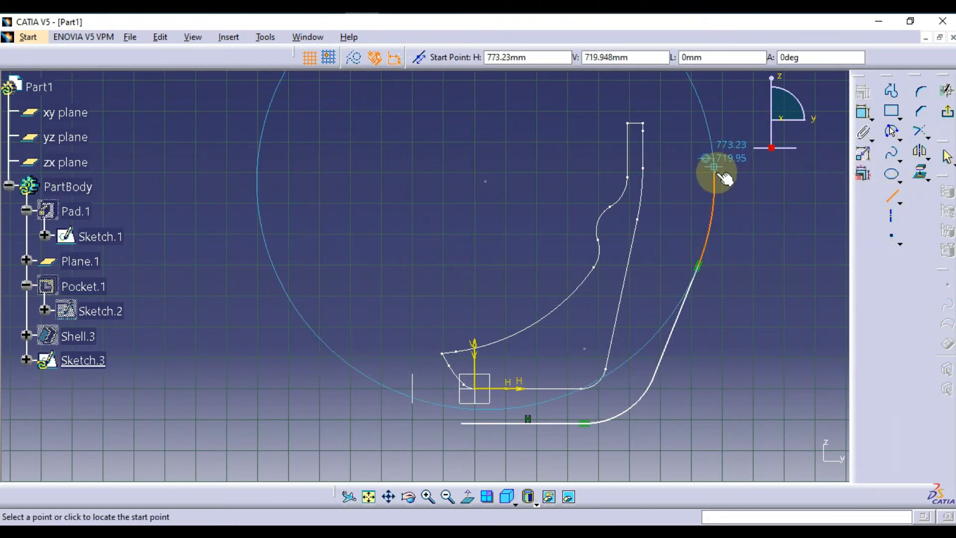
pyautogui.click(714, 172)
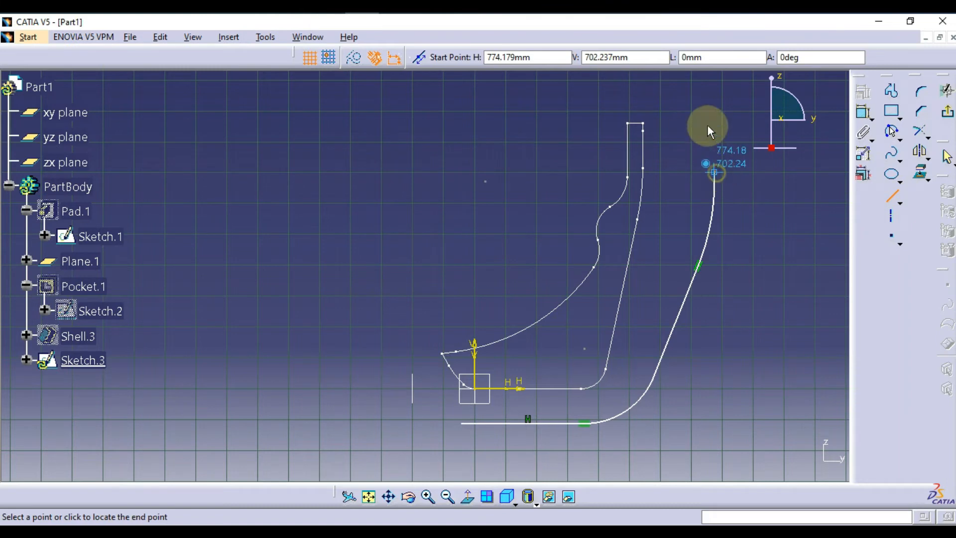
pyautogui.click(712, 93)
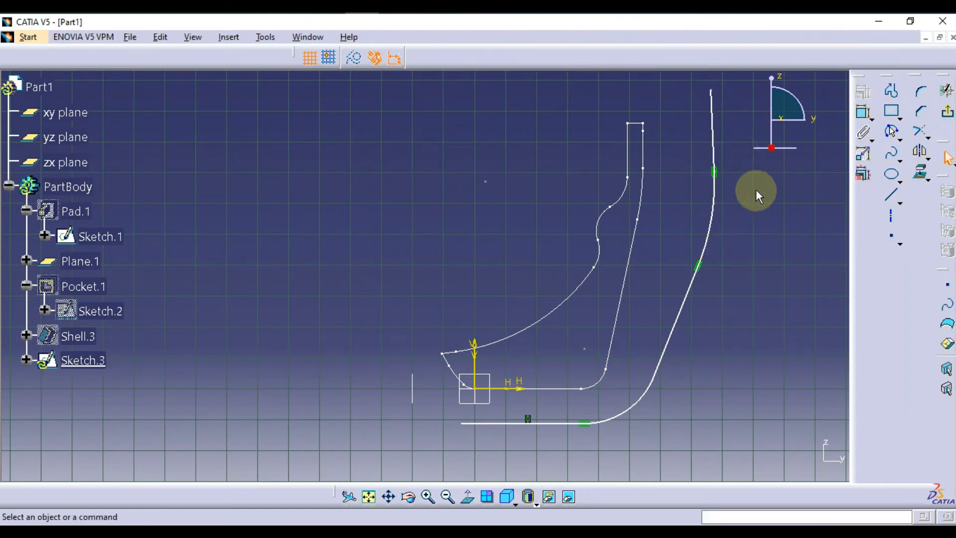
# Step: Try to cap the headrest line's upper end with a small three-point arc, and delete that arc
pyautogui.click(892, 131)
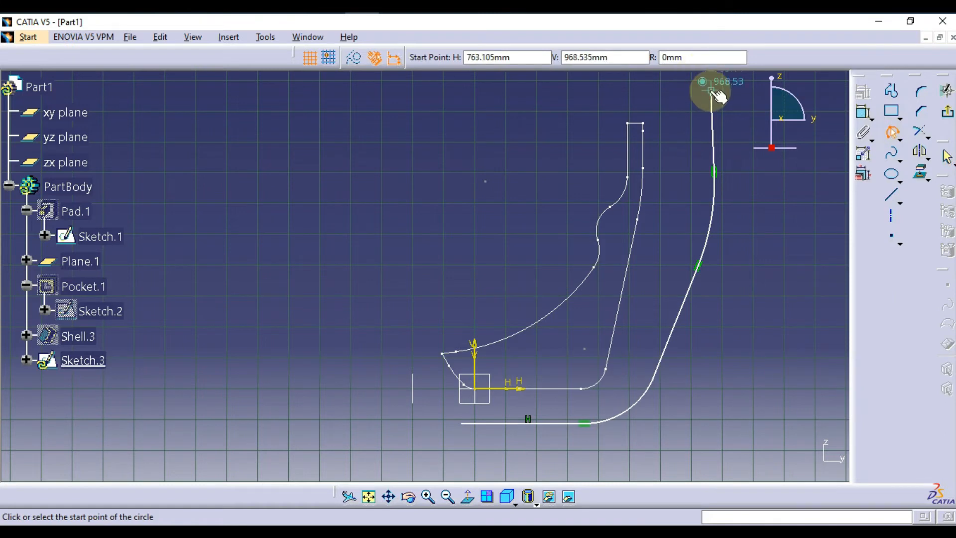
pyautogui.click(711, 92)
pyautogui.click(673, 93)
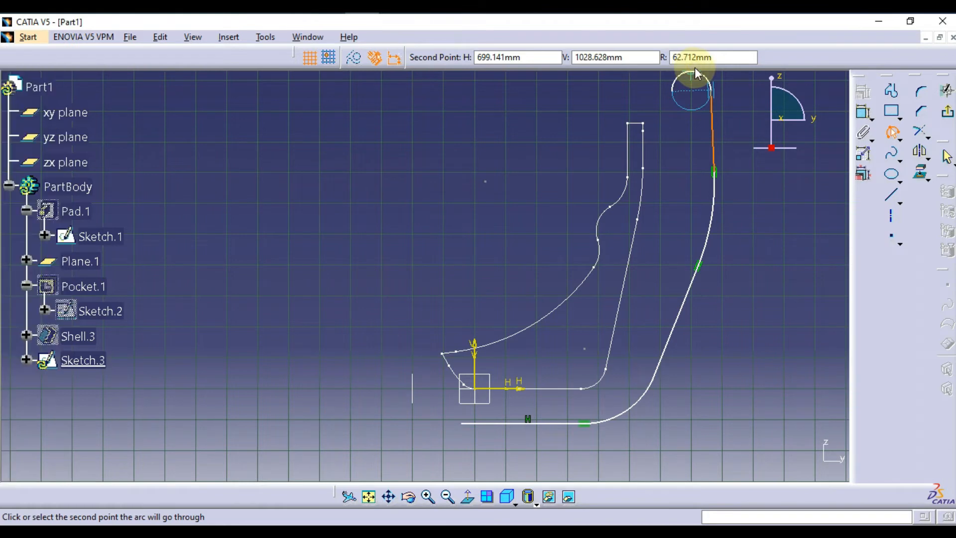
pyautogui.scroll(-2, 706, 100)
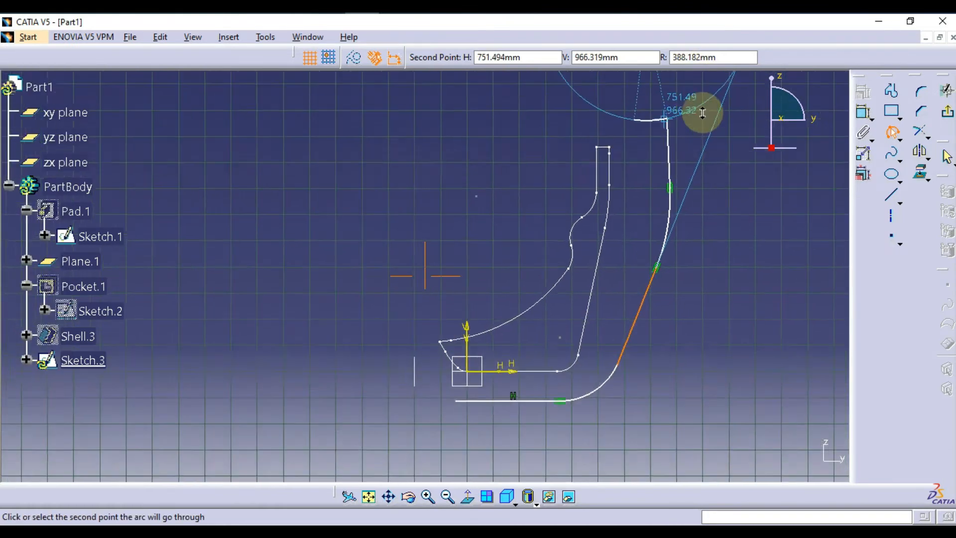
pyautogui.click(645, 109)
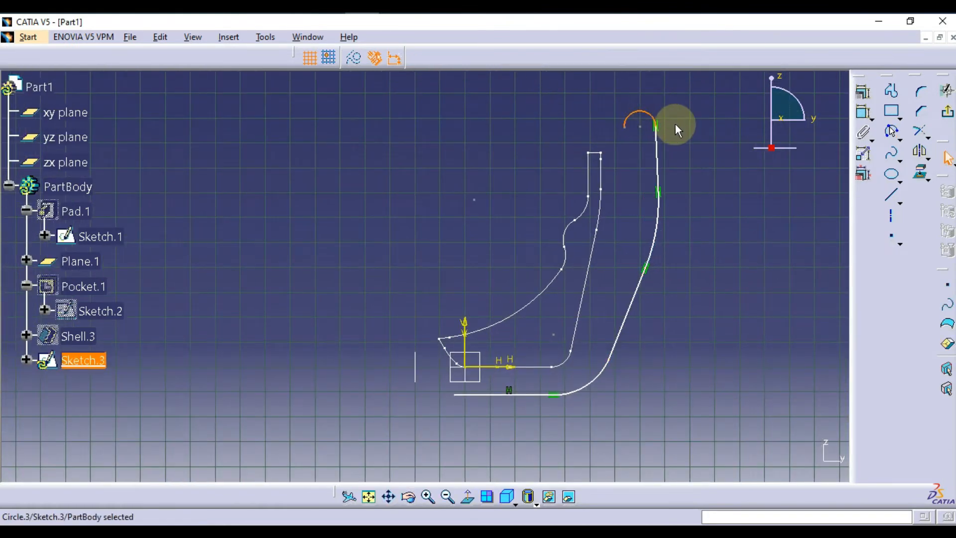
pyautogui.click(679, 122)
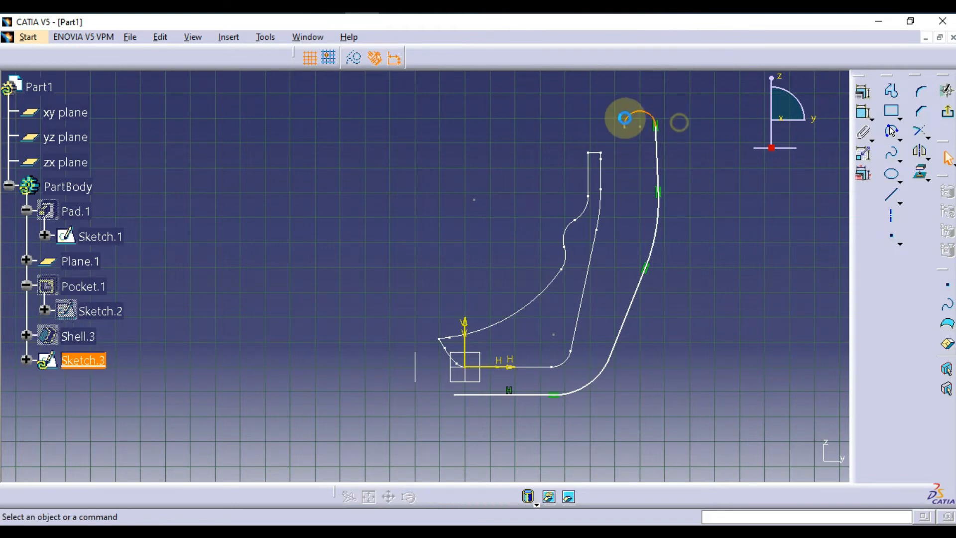
pyautogui.click(641, 110)
pyautogui.press('Delete')
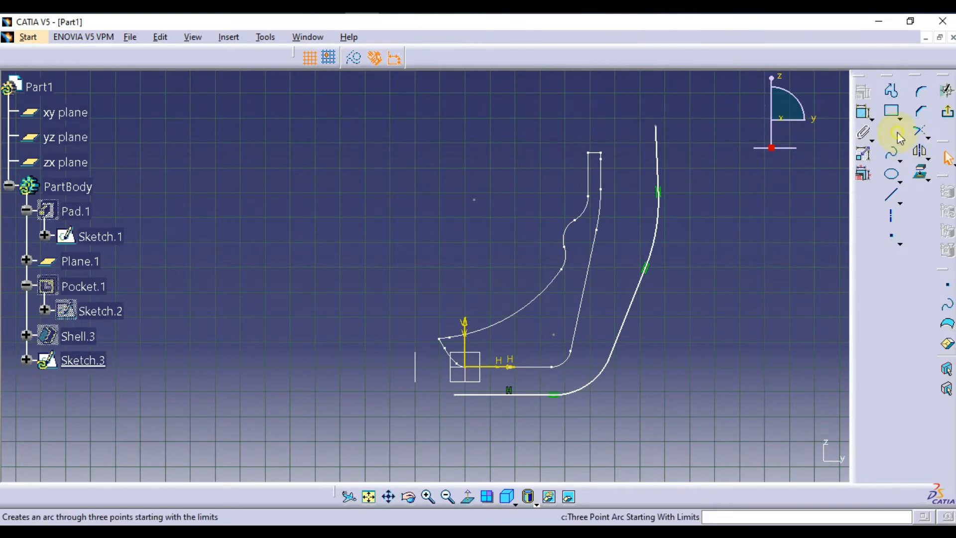
# Step: Try to redraw the headrest's top cap as a small three-point arc from the headrest line's upper end
pyautogui.click(892, 131)
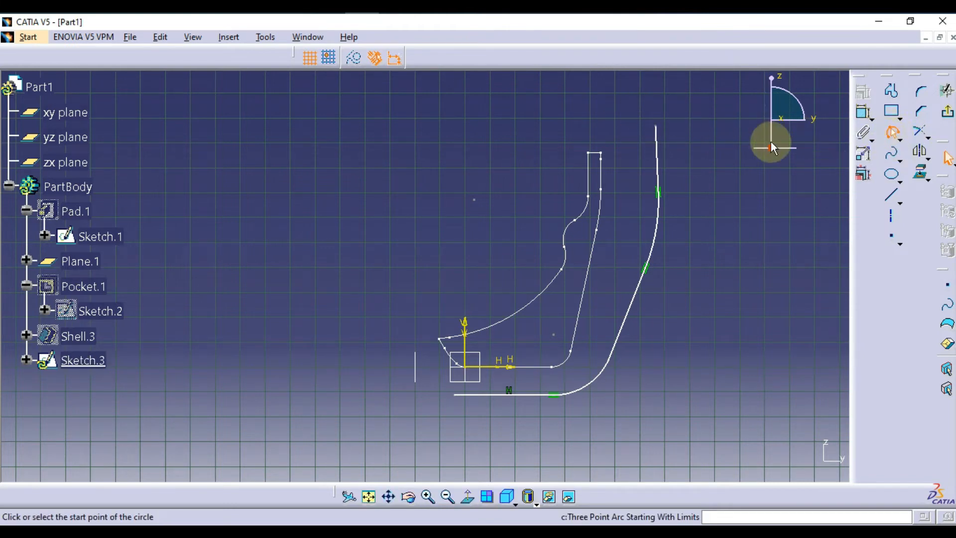
pyautogui.click(655, 126)
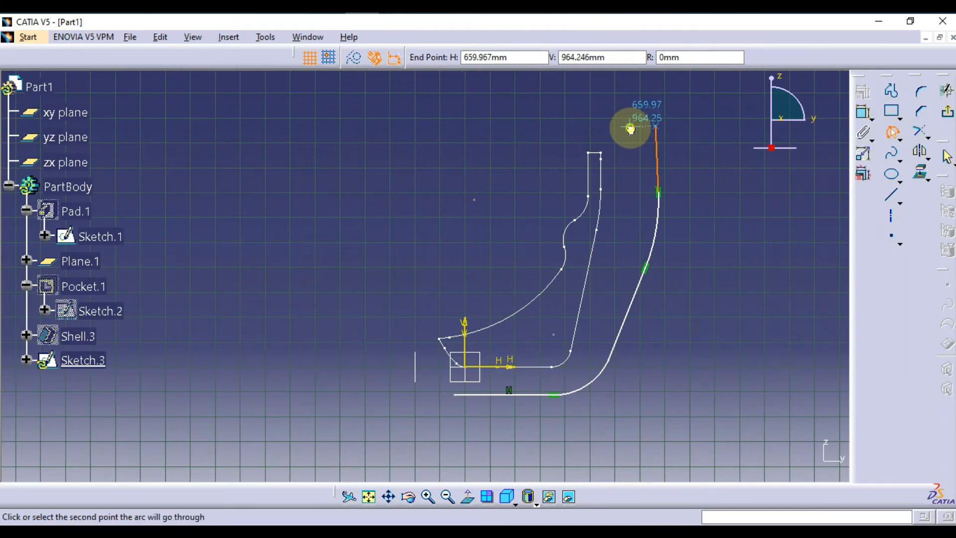
pyautogui.click(630, 128)
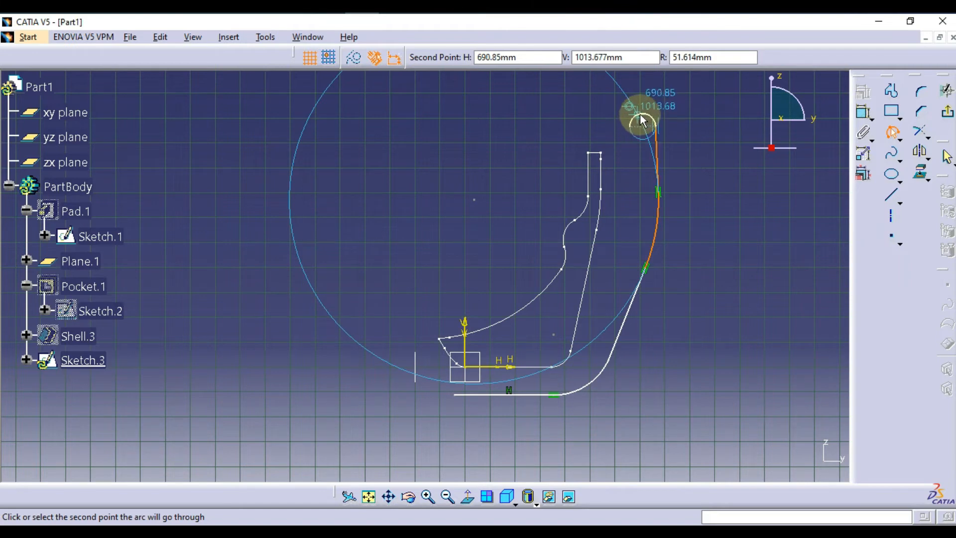
pyautogui.click(639, 115)
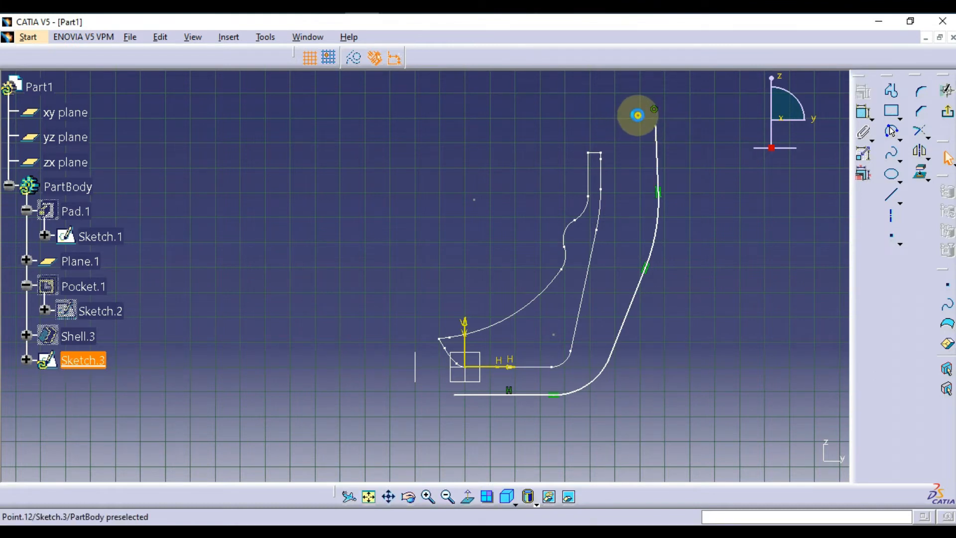
# Step: Draw the headrest's top cap as a three-point arc of about 57 mm radius from the headrest line's upper end
pyautogui.click(892, 131)
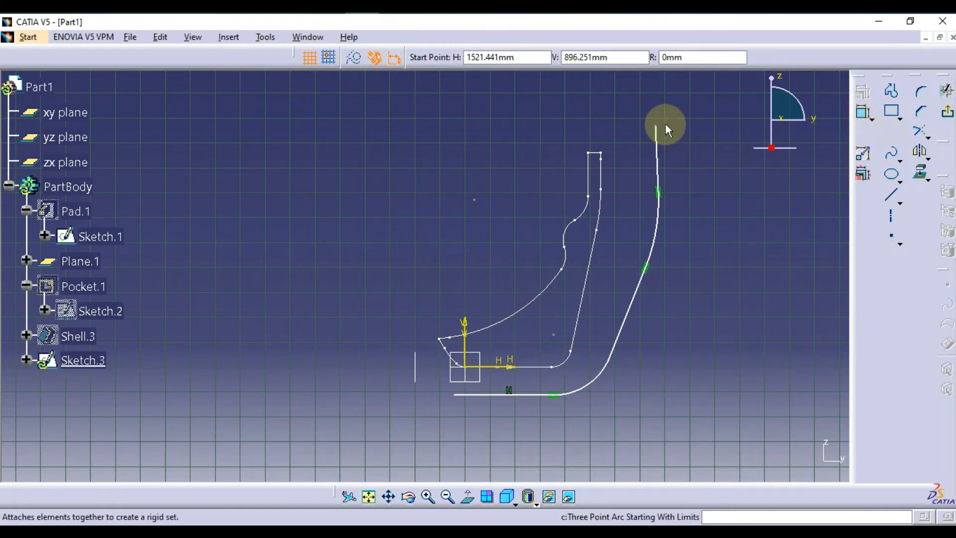
pyautogui.click(628, 128)
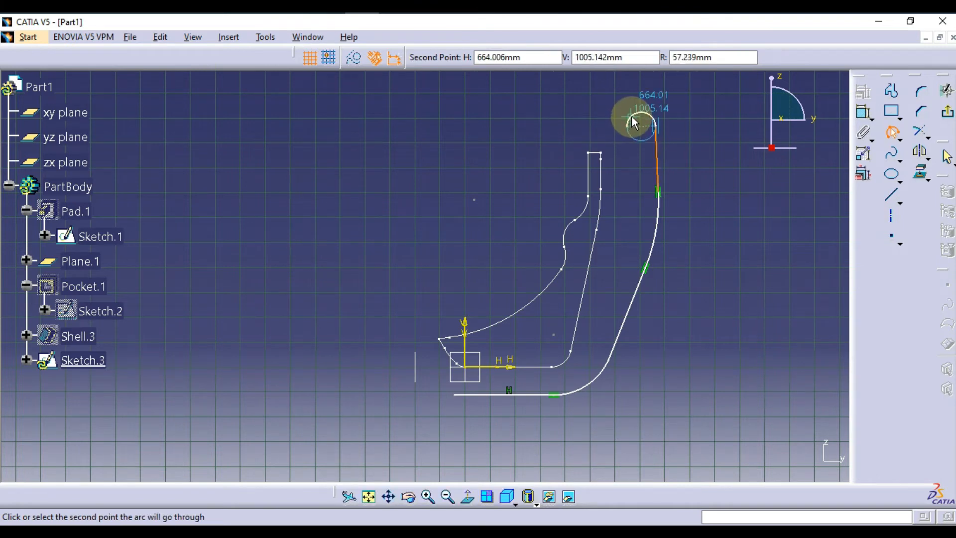
pyautogui.click(642, 120)
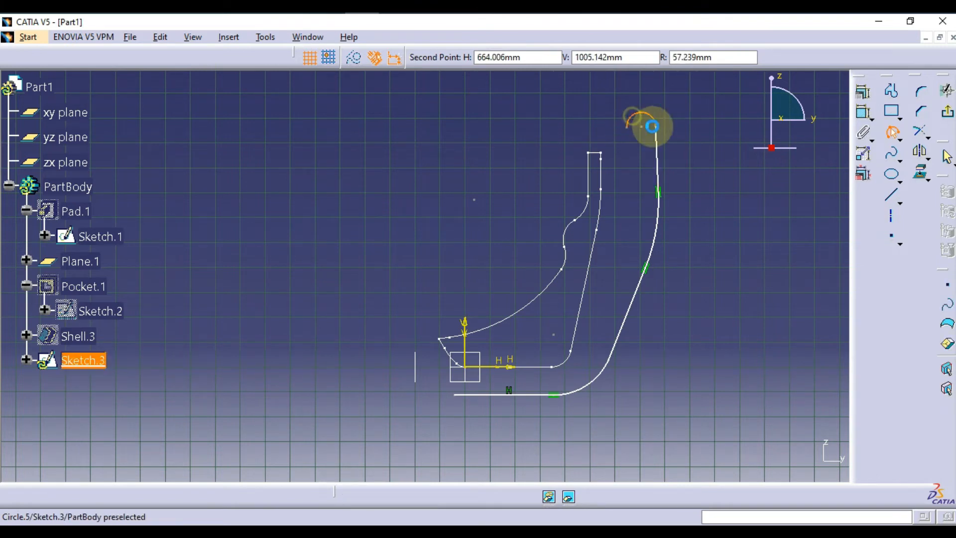
# Step: Constrain the headrest line of the section profile to be vertical
pyautogui.click(864, 112)
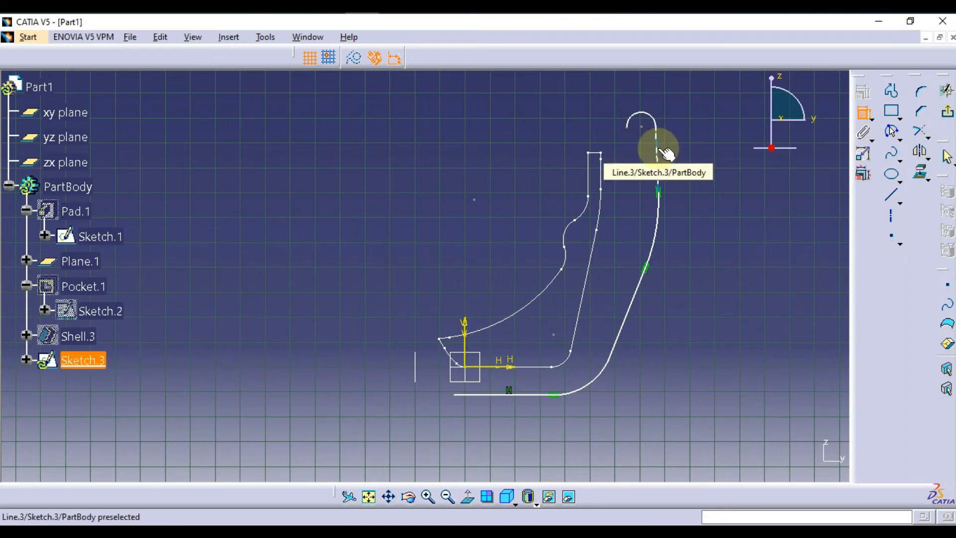
pyautogui.click(656, 154)
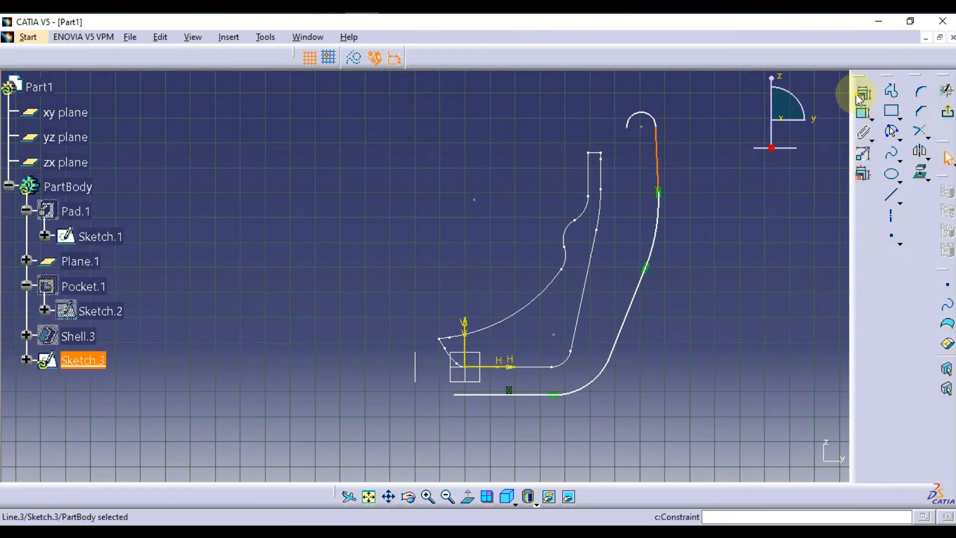
pyautogui.click(864, 94)
pyautogui.click(792, 422)
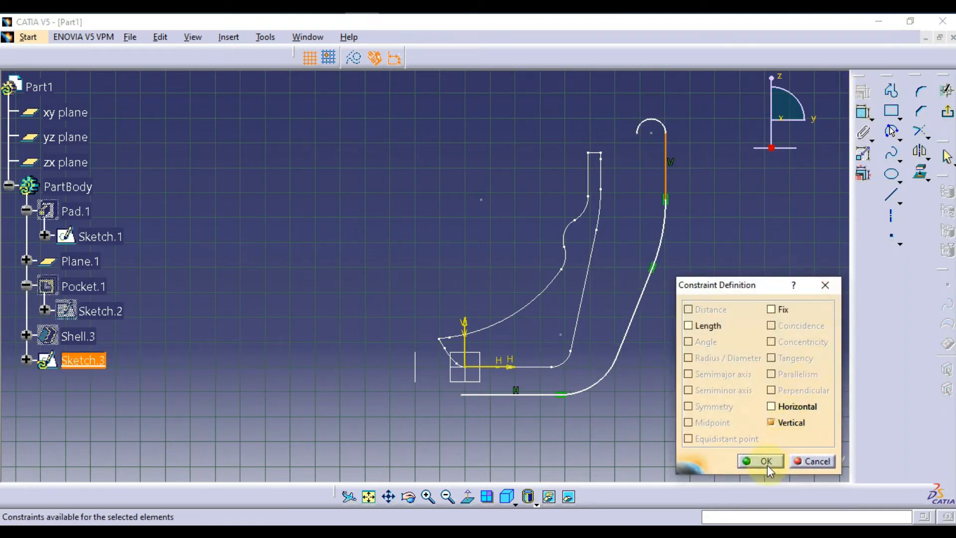
pyautogui.click(765, 461)
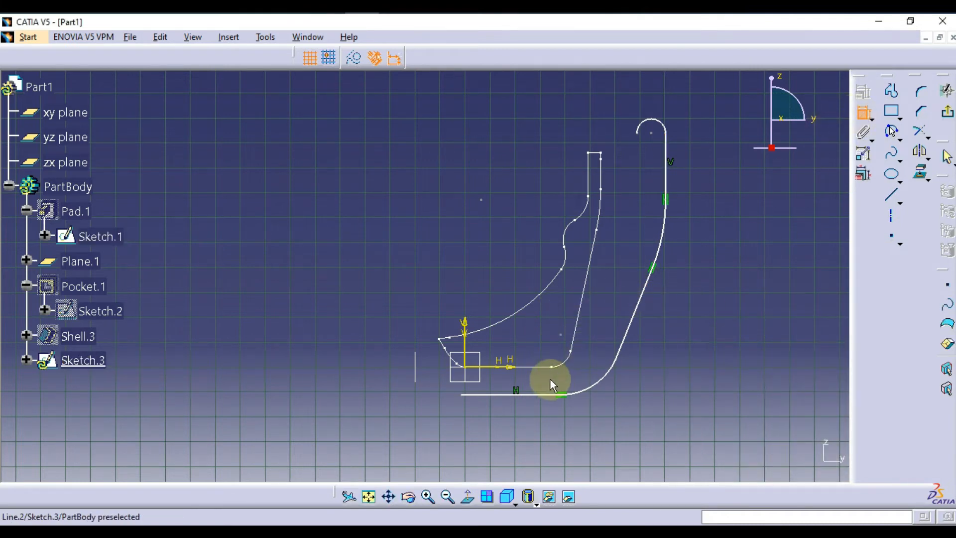
# Step: Make the profile's base line and lower corner arc coincident with the matching bottom edge and corner arc of Sketch.1
pyautogui.click(543, 393)
pyautogui.click(546, 396)
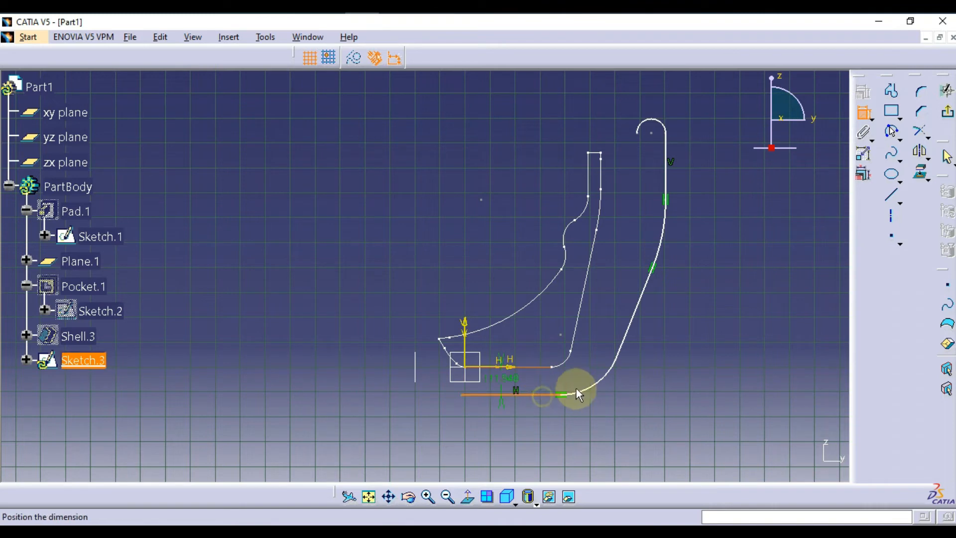
pyautogui.rightClick(630, 387)
pyautogui.click(675, 328)
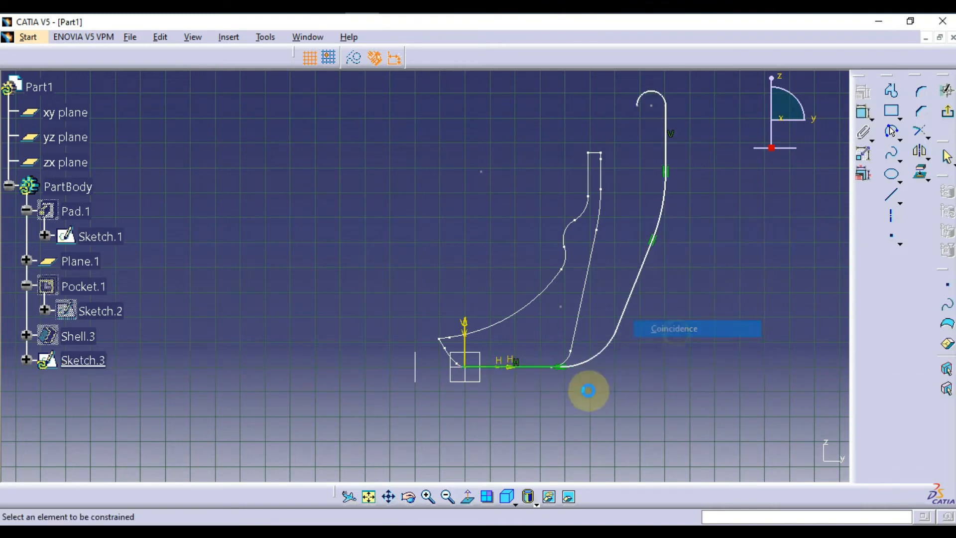
pyautogui.click(571, 353)
pyautogui.rightClick(662, 362)
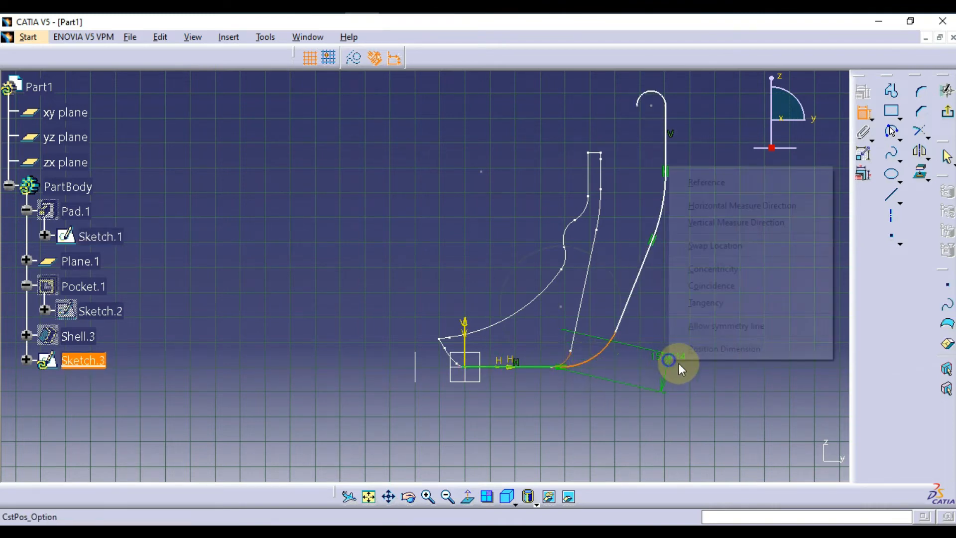
pyautogui.click(722, 284)
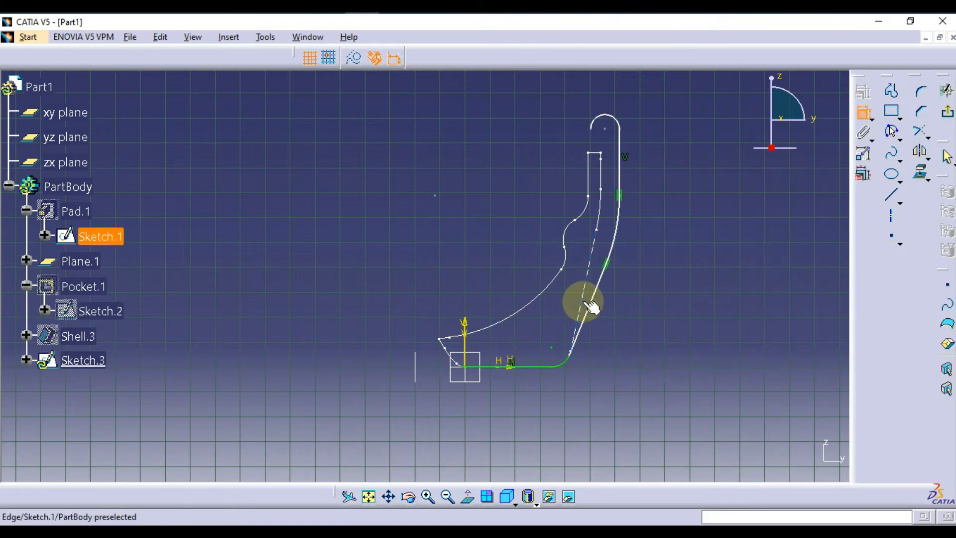
# Step: Make the sloped backrest line and the upper backrest arc coincident with the matching rear edges of Sketch.1
pyautogui.click(595, 282)
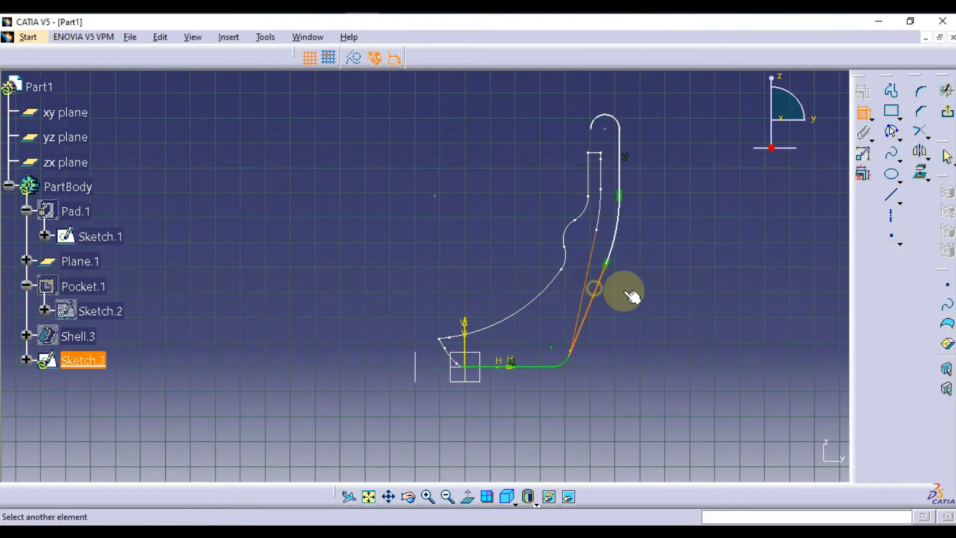
pyautogui.rightClick(648, 292)
pyautogui.click(690, 381)
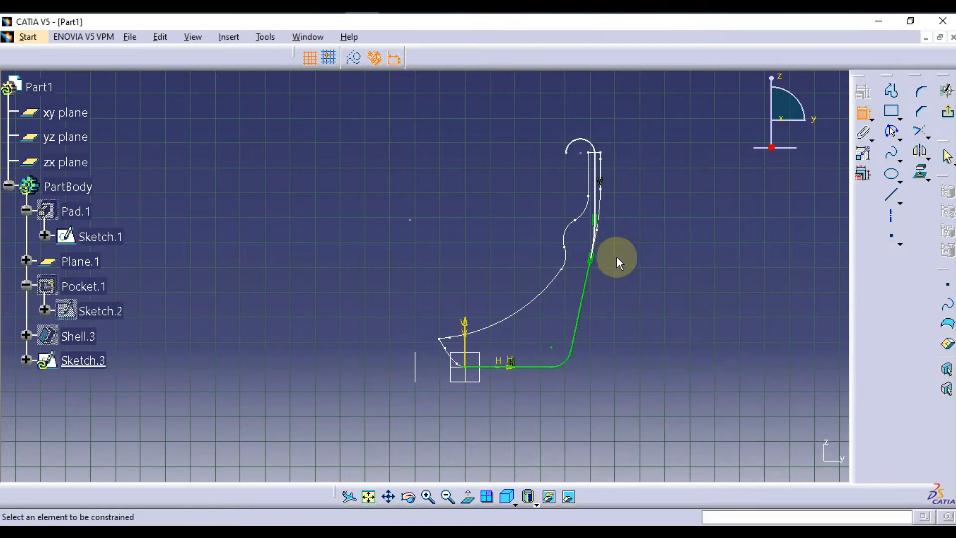
pyautogui.click(598, 234)
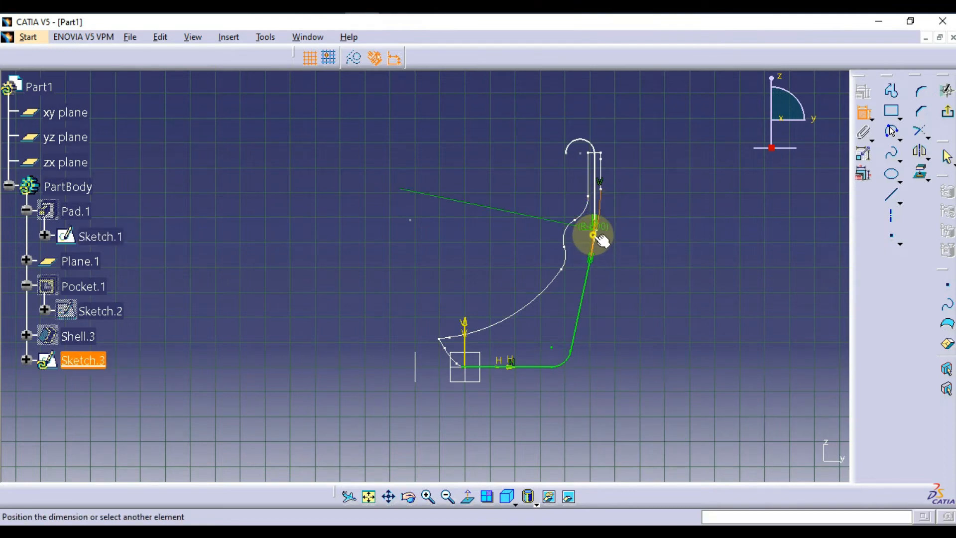
pyautogui.rightClick(666, 224)
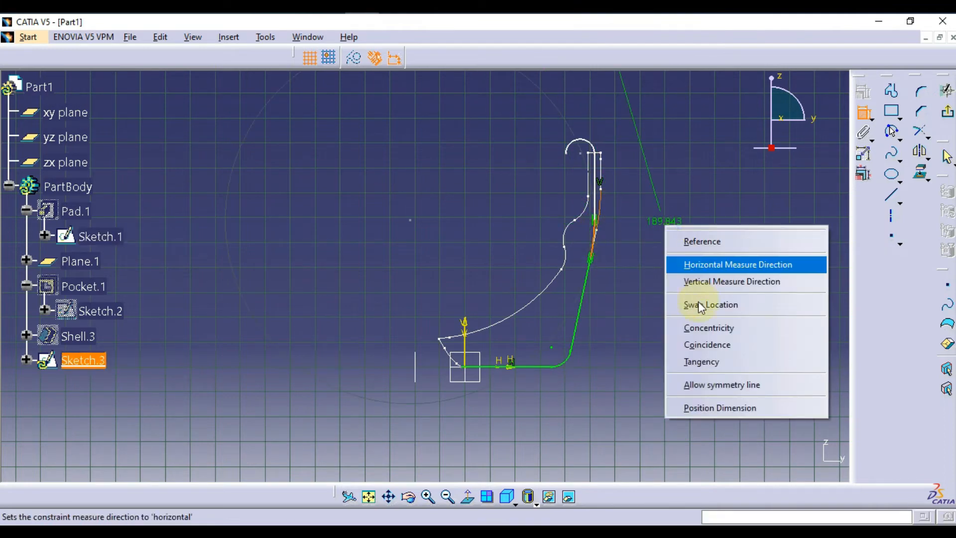
pyautogui.click(712, 346)
pyautogui.moveTo(679, 322)
pyautogui.mouseDown(button='middle')
pyautogui.moveTo(679, 203)
pyautogui.moveTo(363, 279)
pyautogui.moveTo(398, 284)
pyautogui.moveTo(431, 384)
pyautogui.moveTo(528, 290)
pyautogui.moveTo(518, 328)
pyautogui.mouseUp(button='middle')
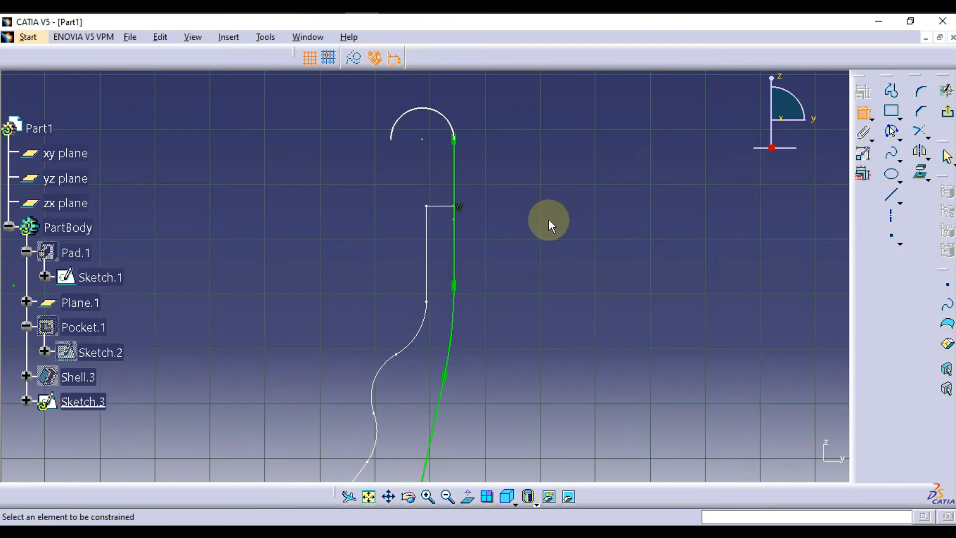
# Step: Shorten the headrest line by lowering its upper end, and make it coincident with Sketch.1's rear vertical edge
pyautogui.moveTo(456, 143)
pyautogui.mouseDown()
pyautogui.moveTo(458, 260)
pyautogui.moveTo(454, 252)
pyautogui.mouseUp()
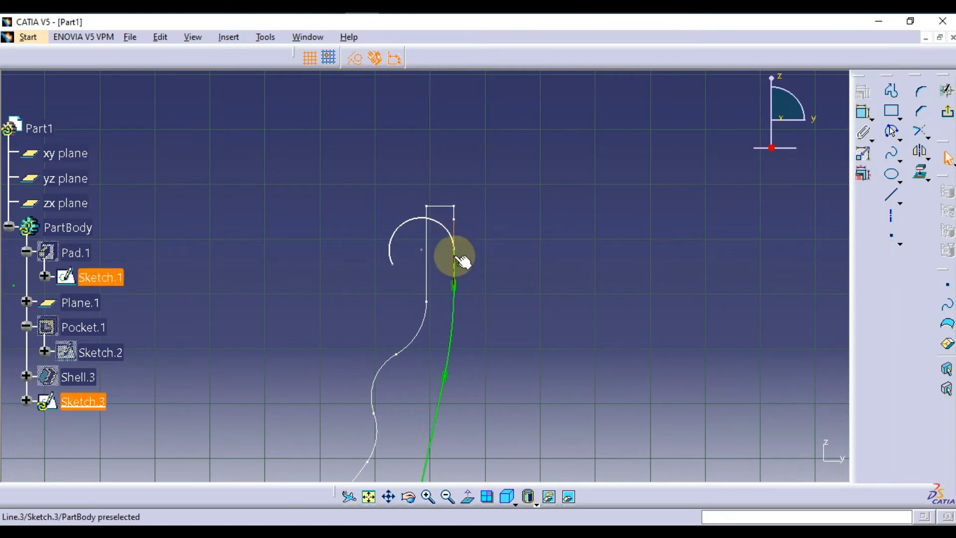
pyautogui.click(453, 255)
pyautogui.click(862, 92)
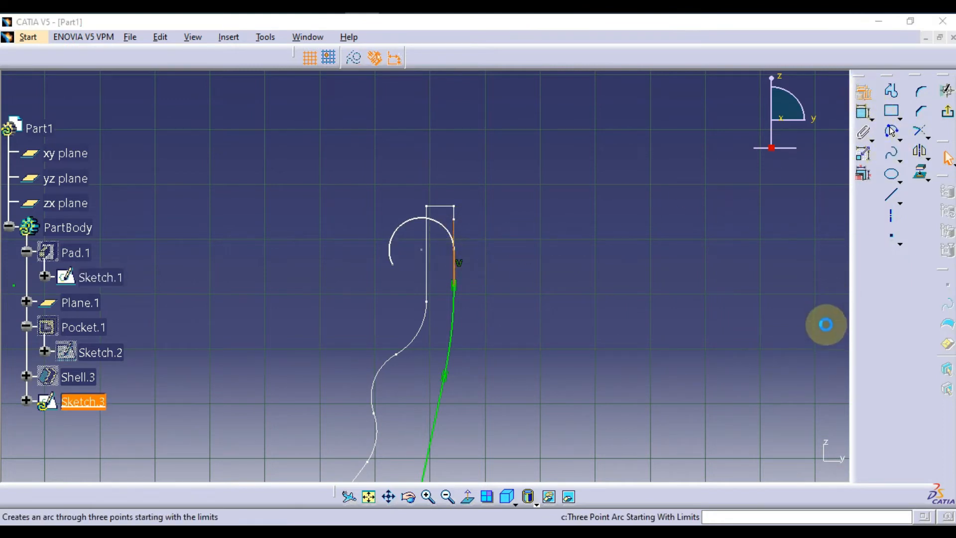
pyautogui.click(812, 327)
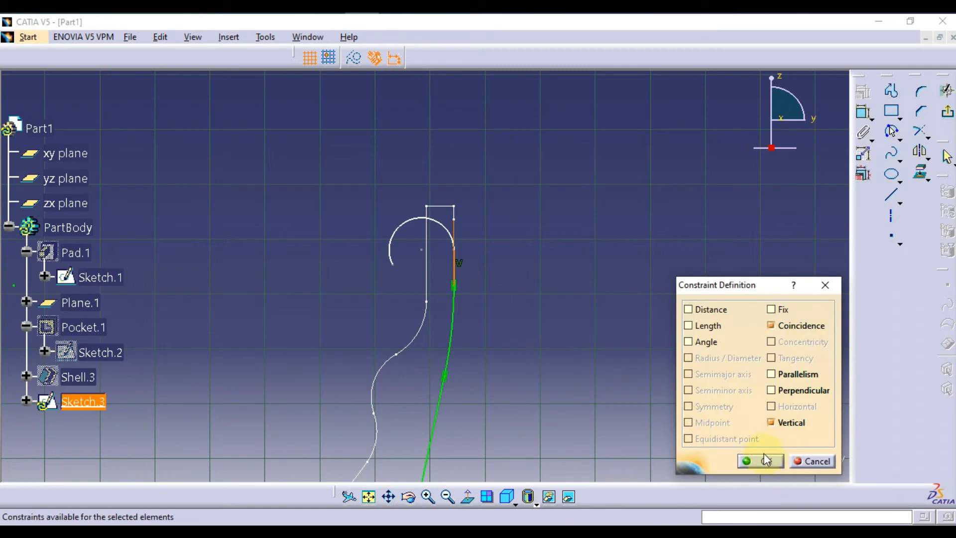
pyautogui.click(760, 460)
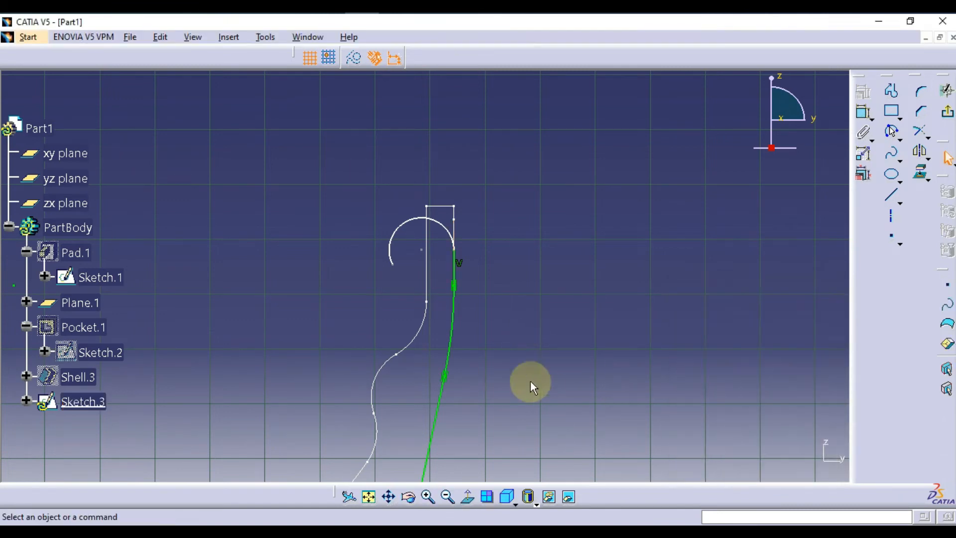
# Step: Constrain the headrest's cap arc tangent to Sketch.1's short top edge
pyautogui.click(407, 220)
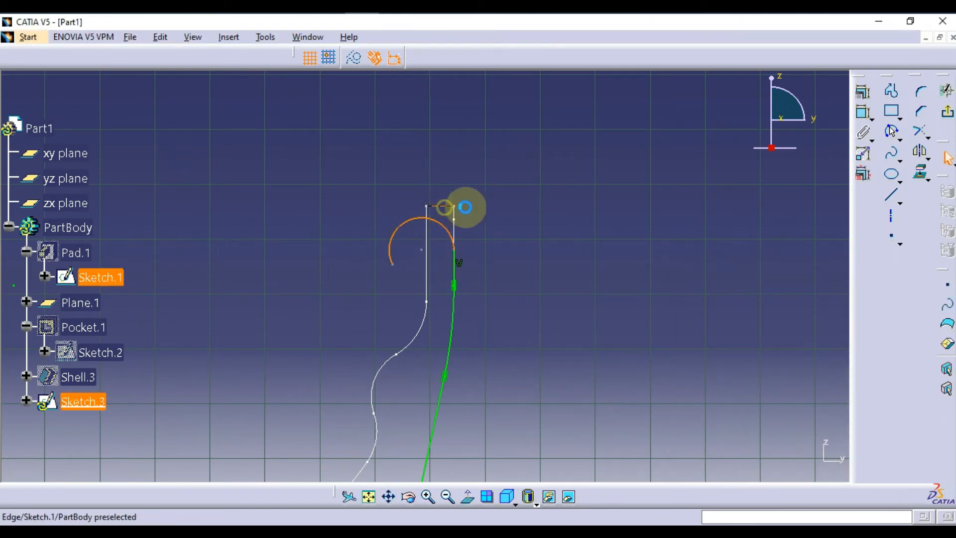
pyautogui.keyDown('ctrl'); pyautogui.click(446, 205); pyautogui.keyUp('ctrl')
pyautogui.rightClick(638, 227)
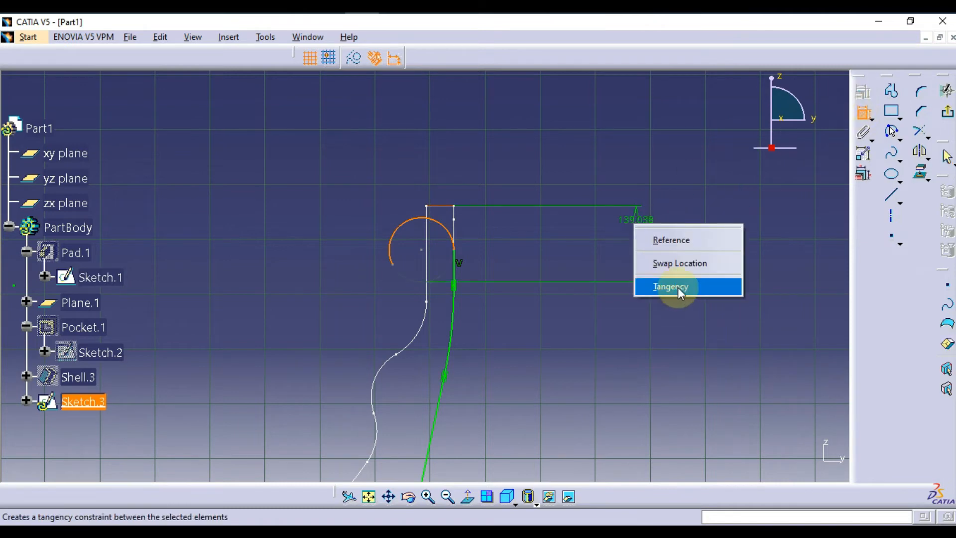
pyautogui.click(674, 288)
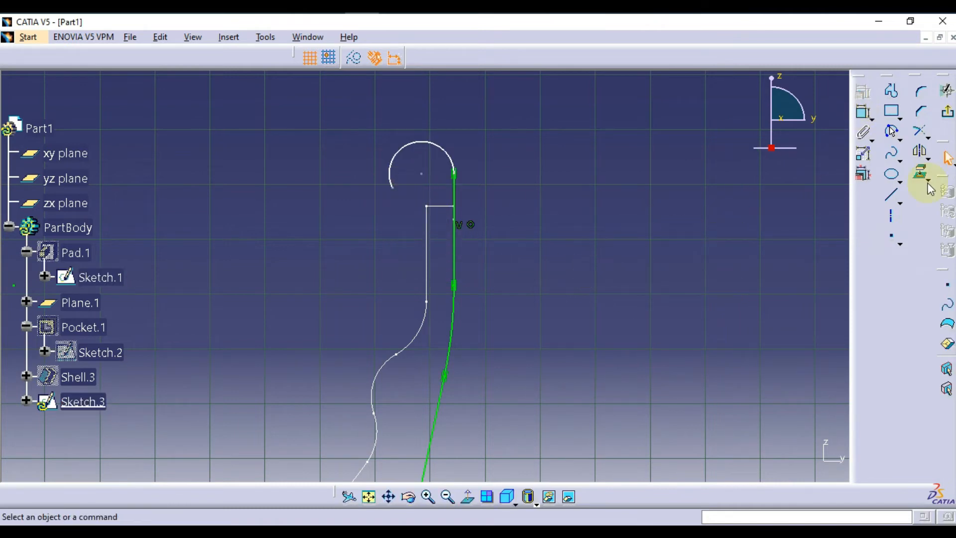
# Step: Draw a near-vertical line down from the cap arc's free front end and constrain it tangent to the arc
pyautogui.click(894, 199)
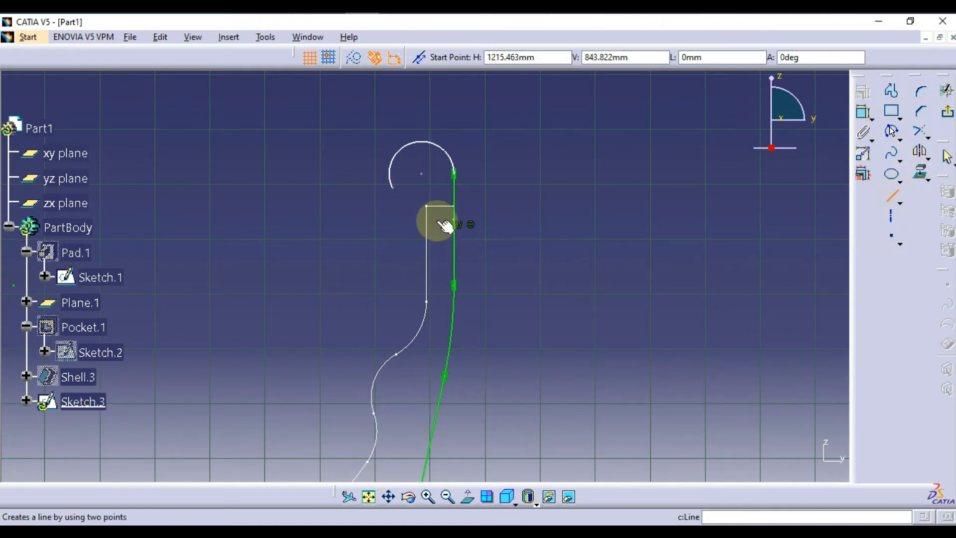
pyautogui.click(393, 187)
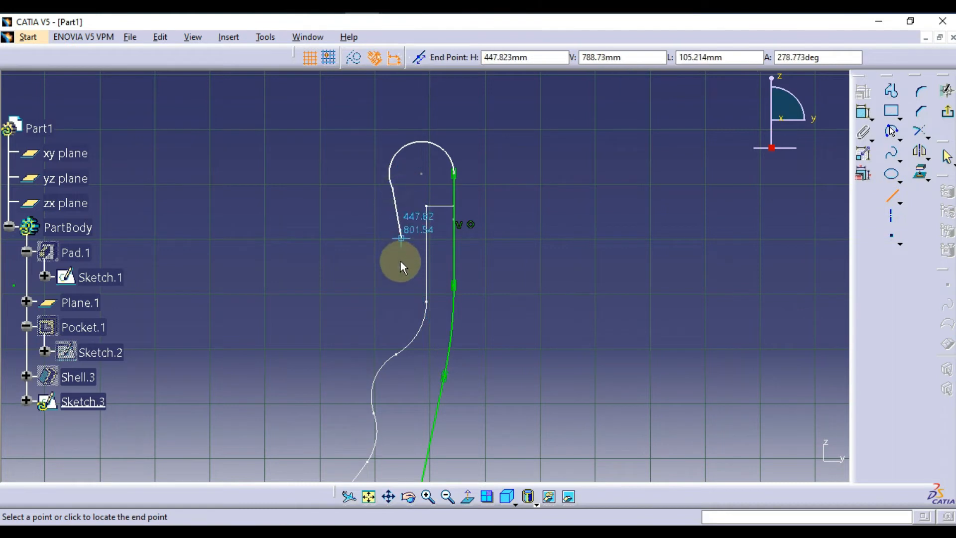
pyautogui.click(390, 291)
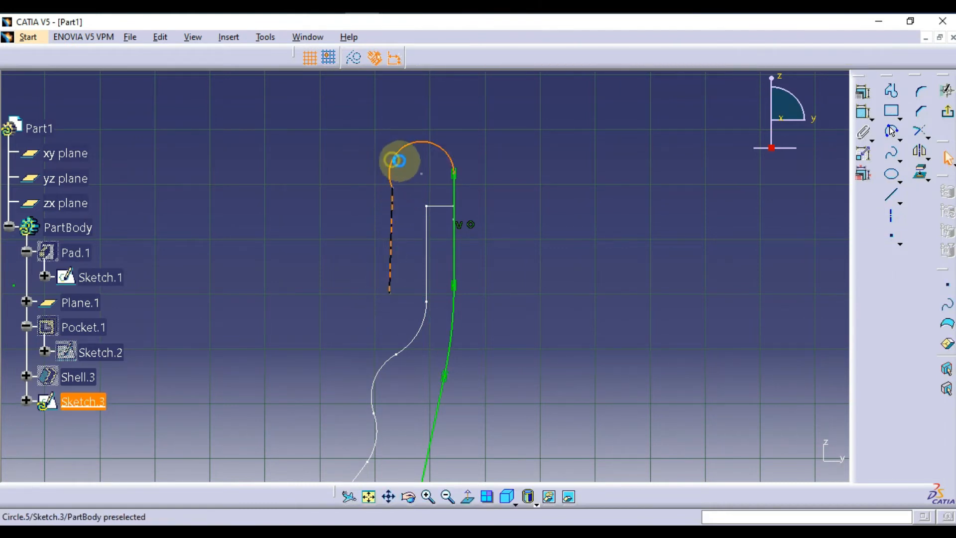
pyautogui.keyDown('ctrl'); pyautogui.click(398, 160); pyautogui.keyUp('ctrl')
pyautogui.rightClick(666, 202)
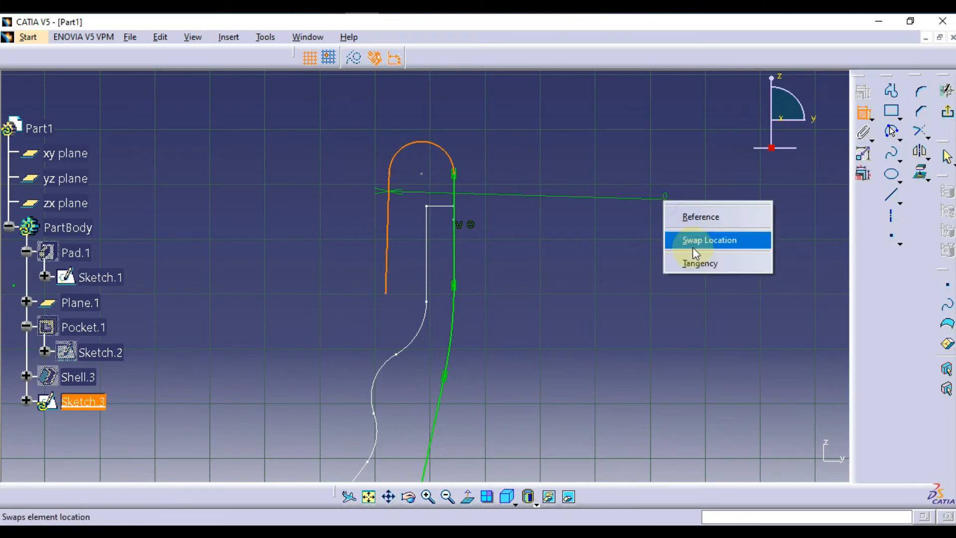
pyautogui.click(691, 262)
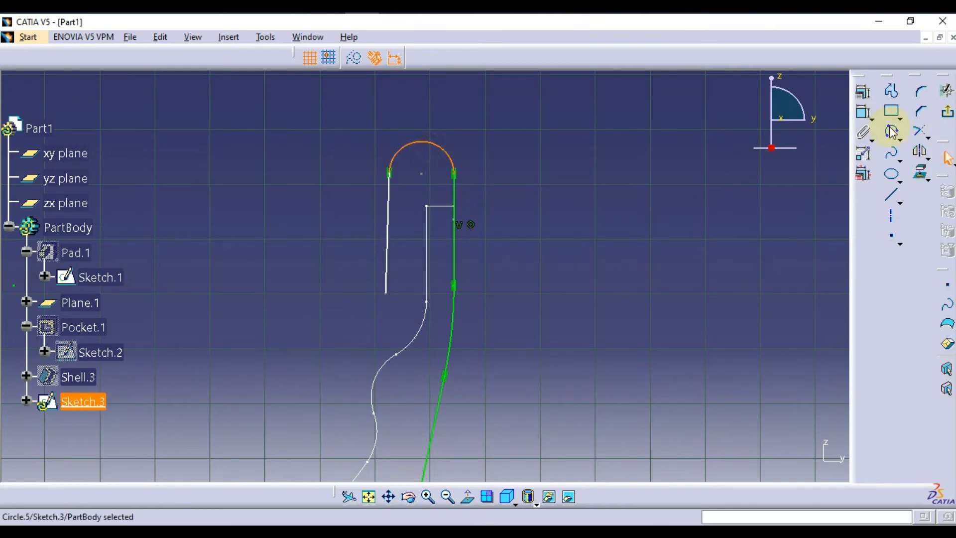
# Step: Dimension the headrest cap arc's radius and set it to 25 mm
pyautogui.click(862, 115)
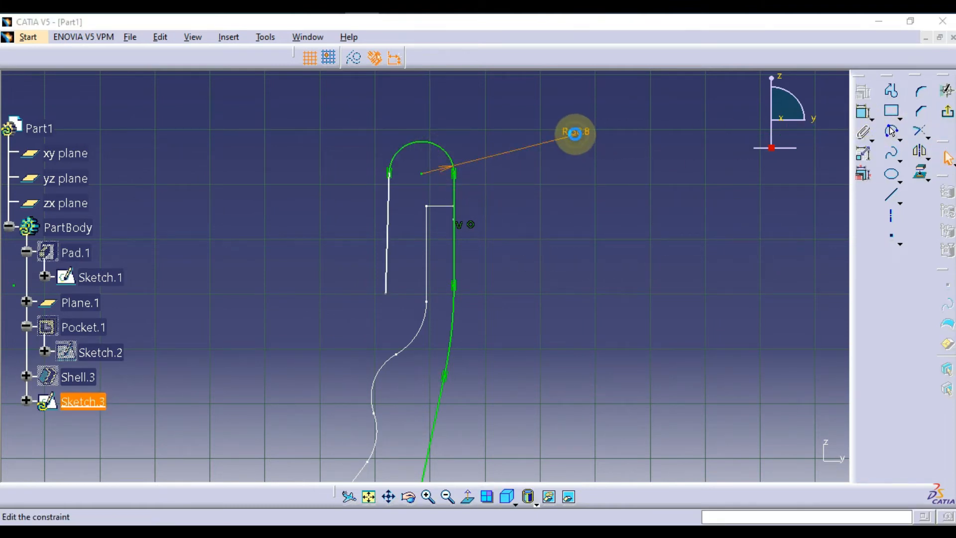
pyautogui.doubleClick(575, 133)
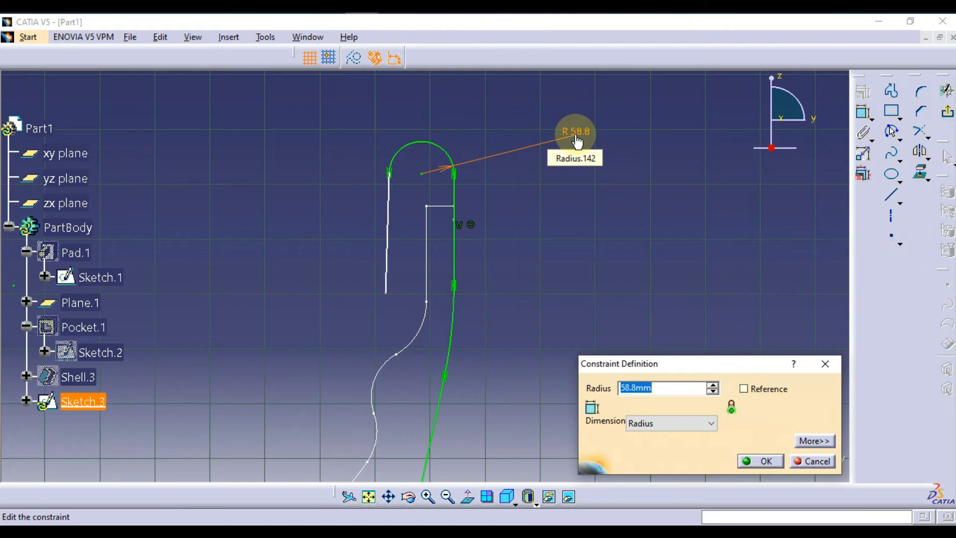
pyautogui.press('Return')
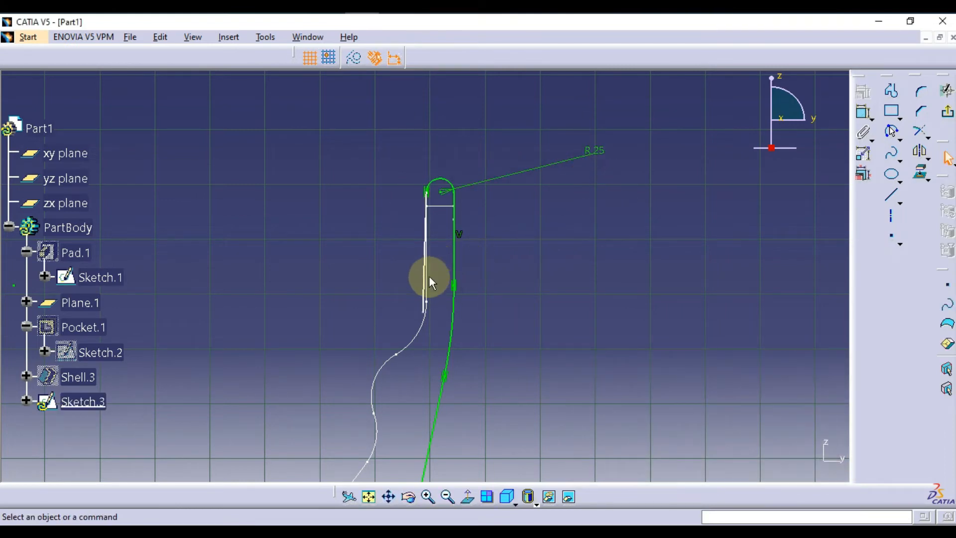
# Step: Make the front headrest line coincident with Sketch.1's front vertical edge, and delete the cap arc's 25 mm radius constraint
pyautogui.click(429, 289)
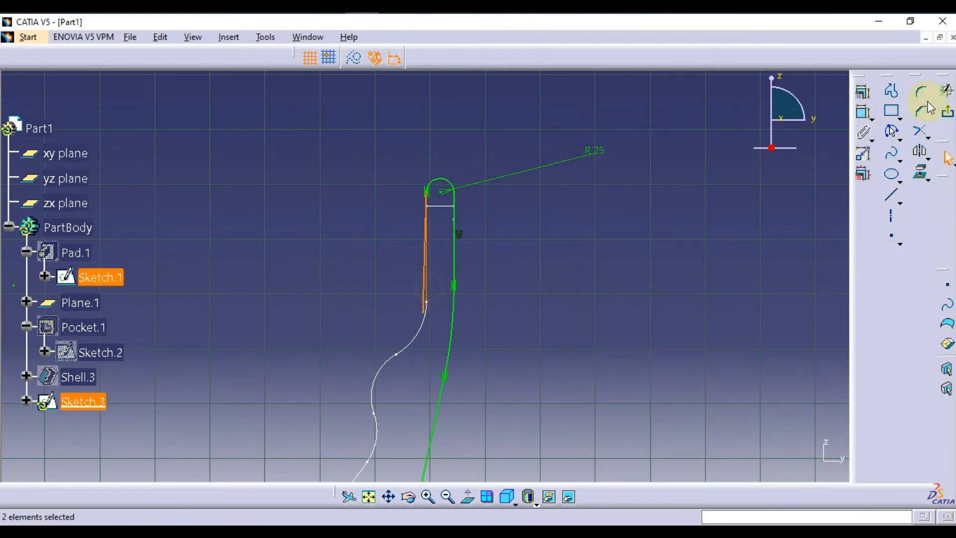
pyautogui.click(864, 112)
pyautogui.rightClick(683, 254)
pyautogui.click(706, 345)
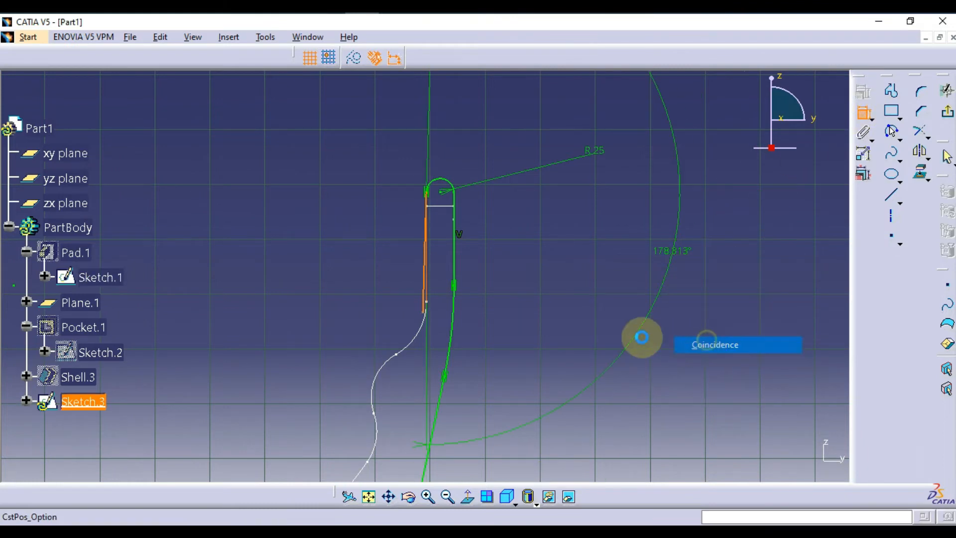
pyautogui.click(601, 154)
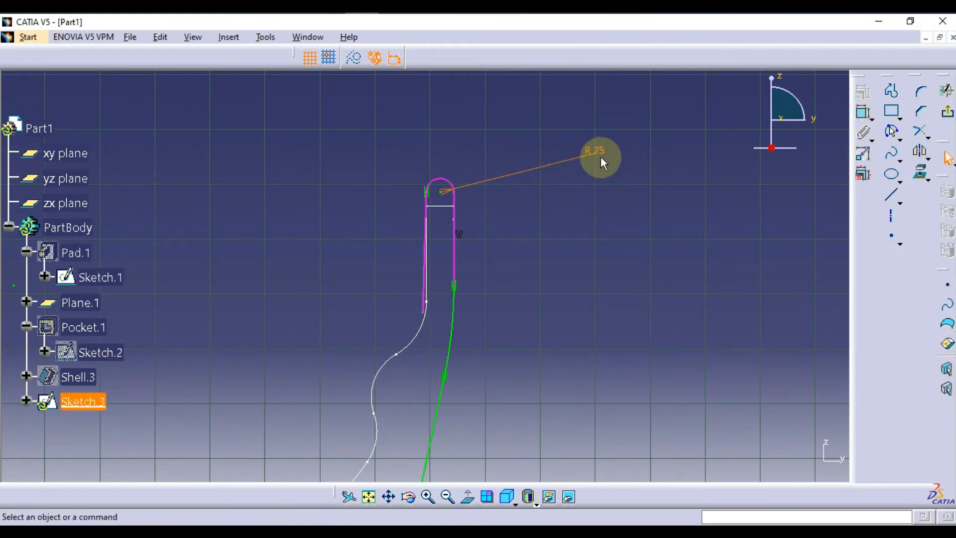
pyautogui.press('Delete')
# Step: Shorten the front headrest line by moving its lower end up above the start of Sketch.1's front curve
pyautogui.moveTo(561, 257); pyautogui.dragTo(581, 242, button='middle')
pyautogui.scroll(1, 581, 242)
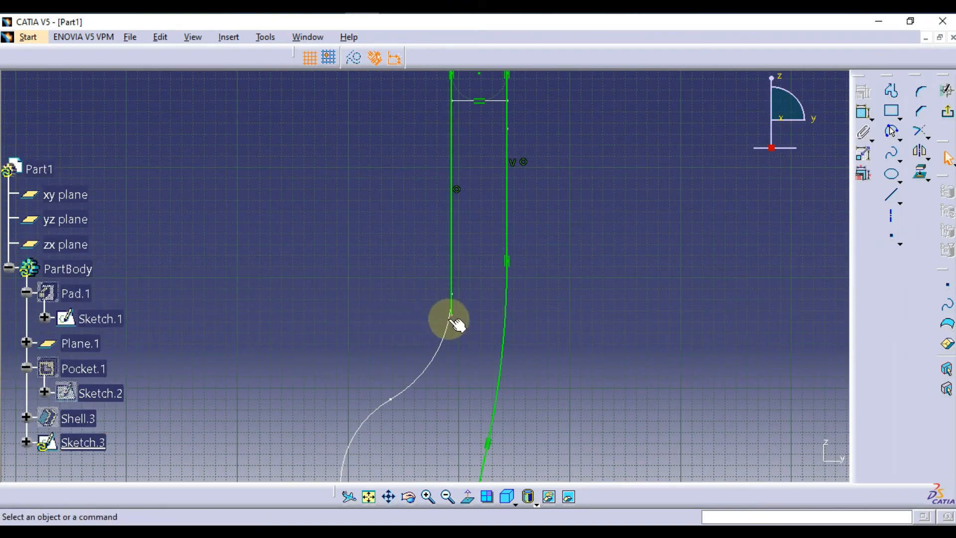
pyautogui.moveTo(450, 319); pyautogui.dragTo(472, 263)
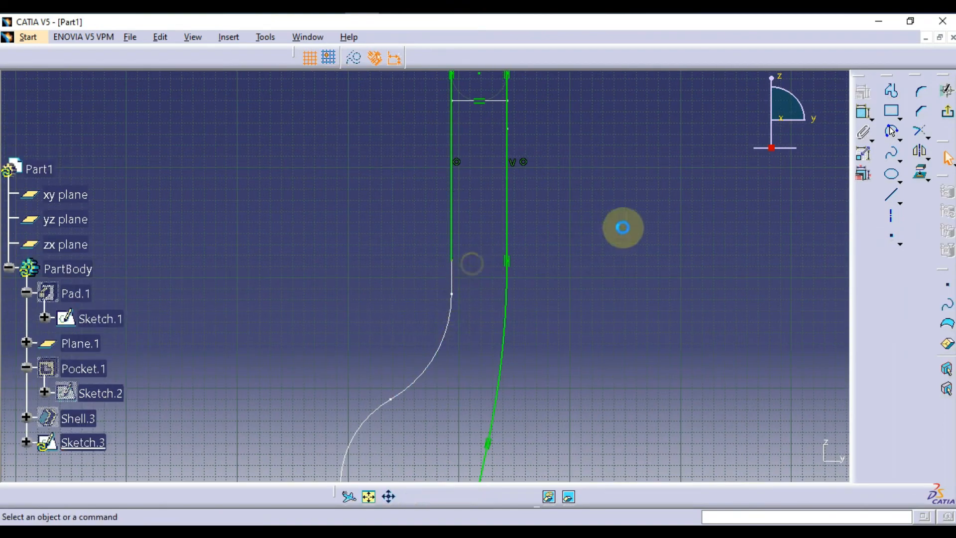
pyautogui.moveTo(624, 227)
pyautogui.mouseDown(button='middle')
pyautogui.moveTo(613, 289)
pyautogui.moveTo(716, 255)
pyautogui.mouseUp(button='middle')
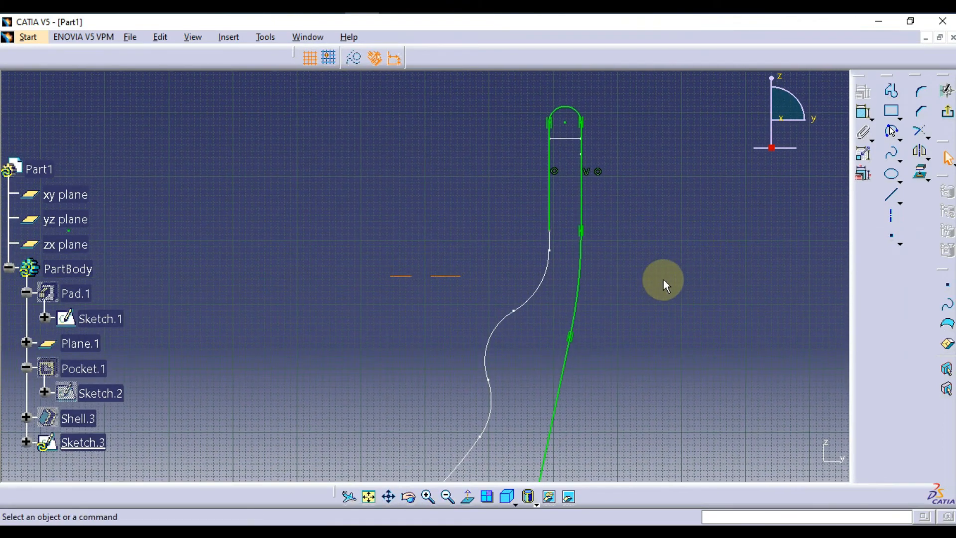
pyautogui.click(569, 110)
pyautogui.click(657, 120)
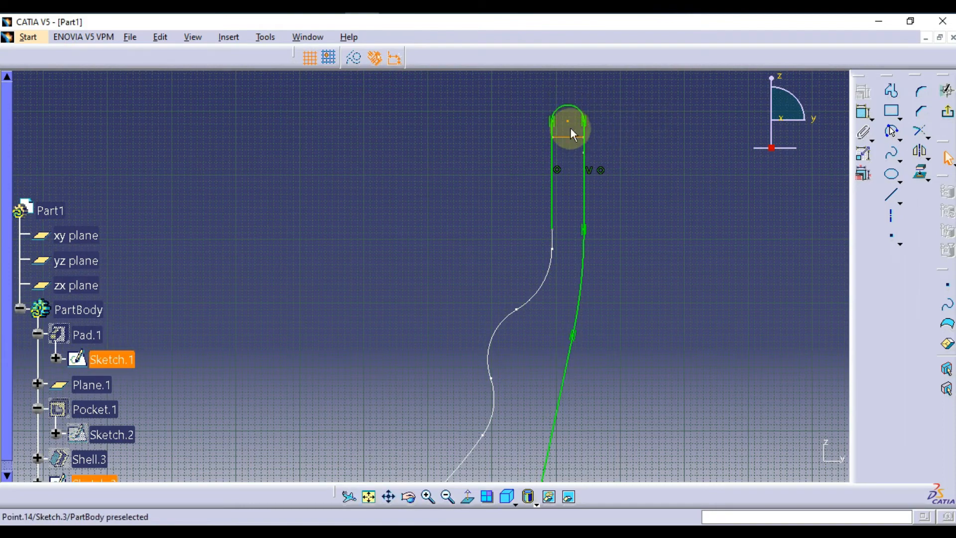
pyautogui.click(594, 170)
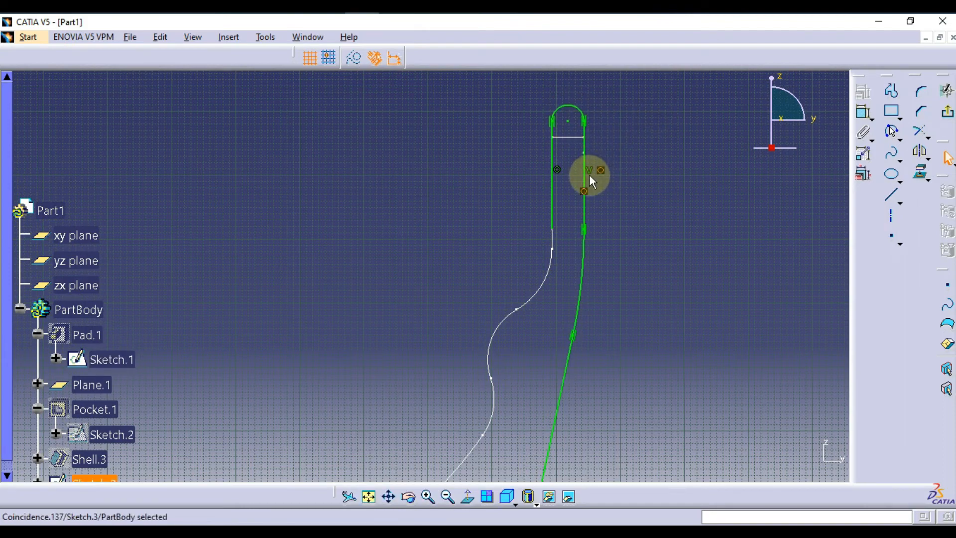
pyautogui.click(580, 132)
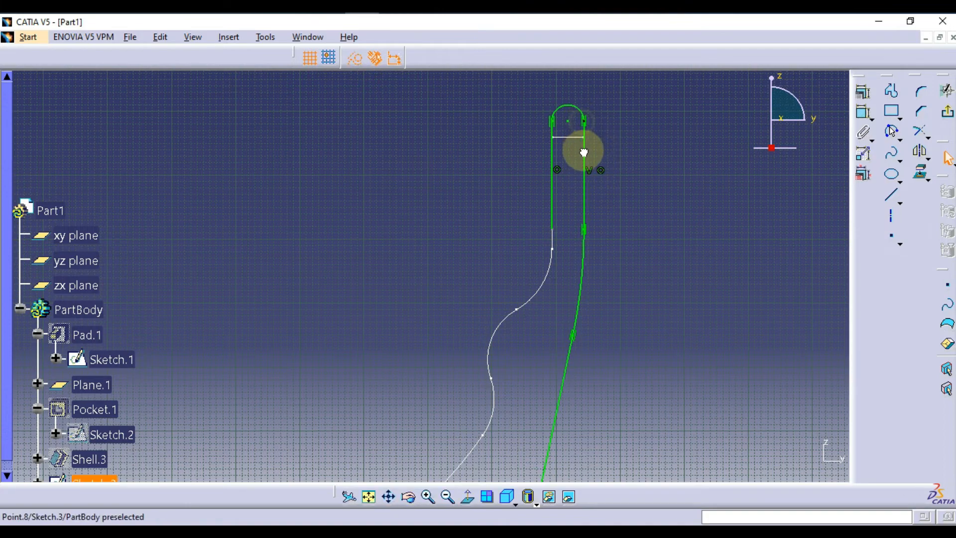
pyautogui.click(583, 153)
pyautogui.click(632, 131)
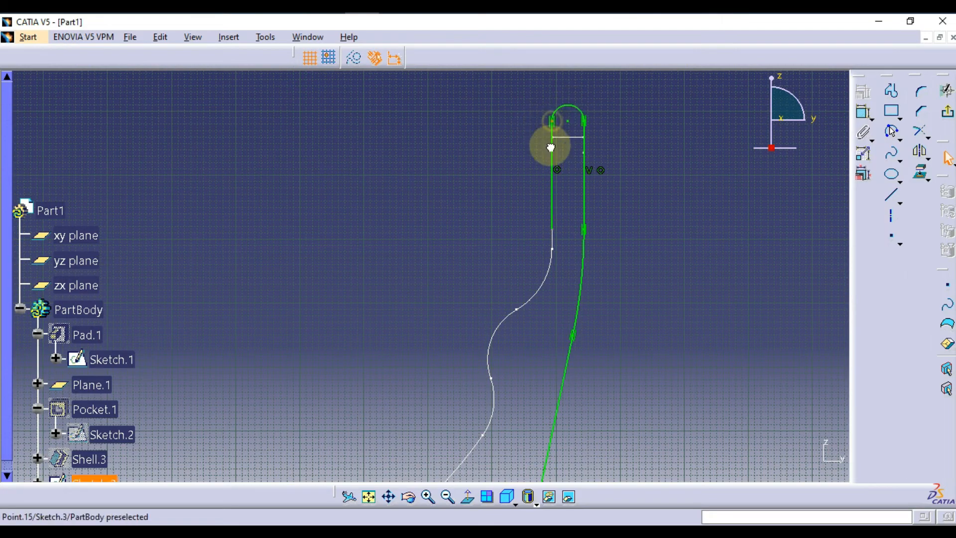
# Step: Move the headrest cap arc down and constrain it tangent to Sketch.1's top edge
pyautogui.moveTo(636, 171)
pyautogui.mouseDown(button='middle')
pyautogui.moveTo(656, 133)
pyautogui.moveTo(623, 237)
pyautogui.mouseUp(button='middle')
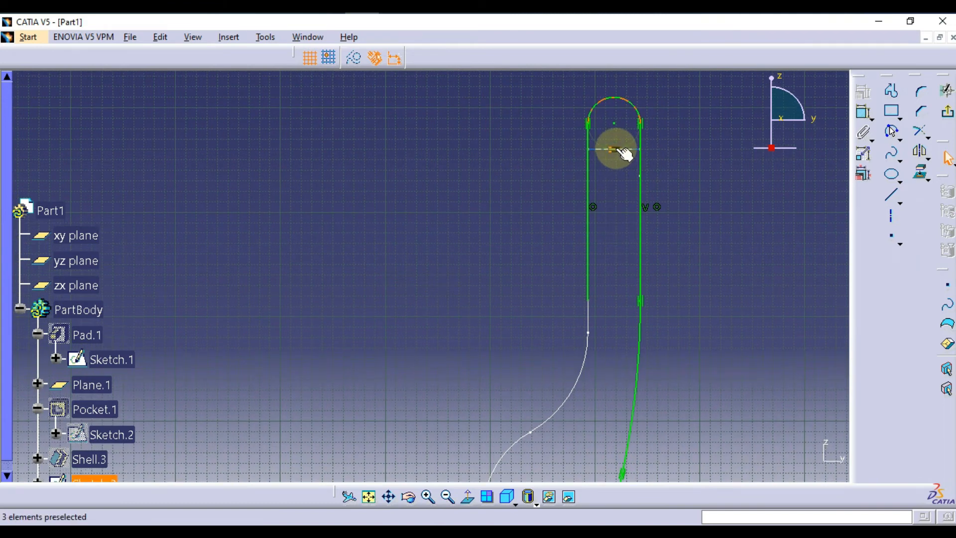
pyautogui.moveTo(615, 95); pyautogui.dragTo(612, 174)
pyautogui.click(863, 112)
pyautogui.click(617, 148)
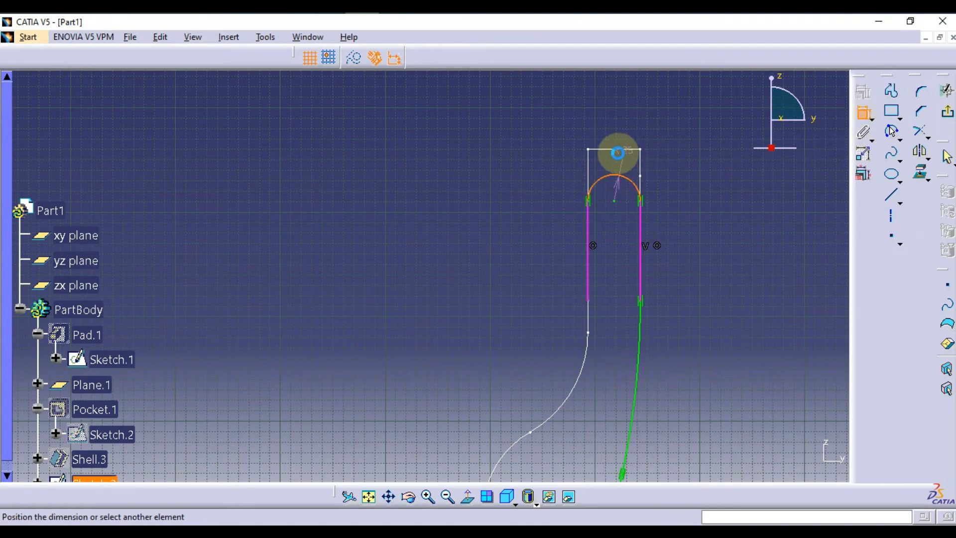
pyautogui.rightClick(683, 139)
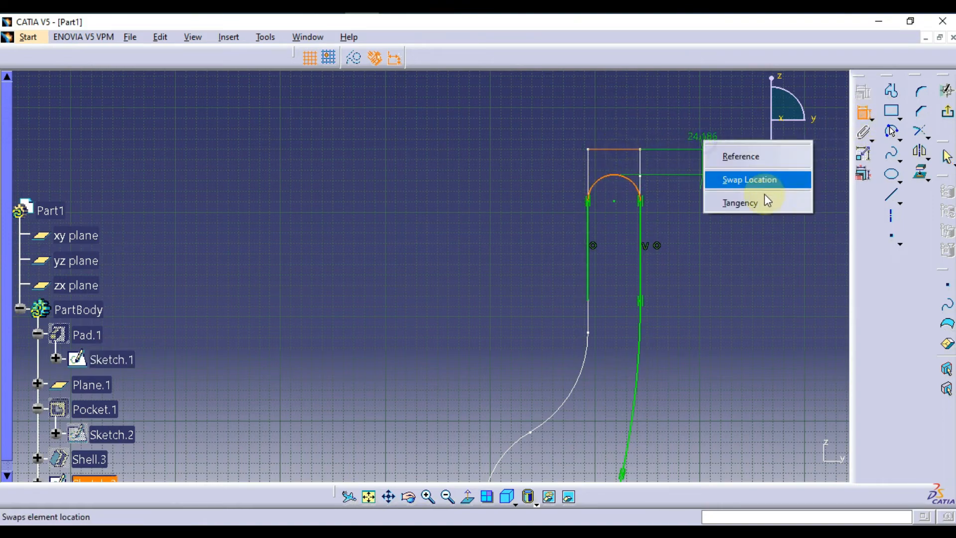
pyautogui.click(704, 196)
pyautogui.click(707, 232)
# Step: Check the reference section view, and draw a tangent three-point arc of about 162 mm radius from the front headrest line's lower end
pyautogui.moveTo(705, 267)
pyautogui.mouseDown(button='middle')
pyautogui.moveTo(711, 236)
pyautogui.moveTo(689, 195)
pyautogui.moveTo(665, 296)
pyautogui.moveTo(796, 188)
pyautogui.mouseUp(button='middle')
pyautogui.scroll(1, 697, 222)
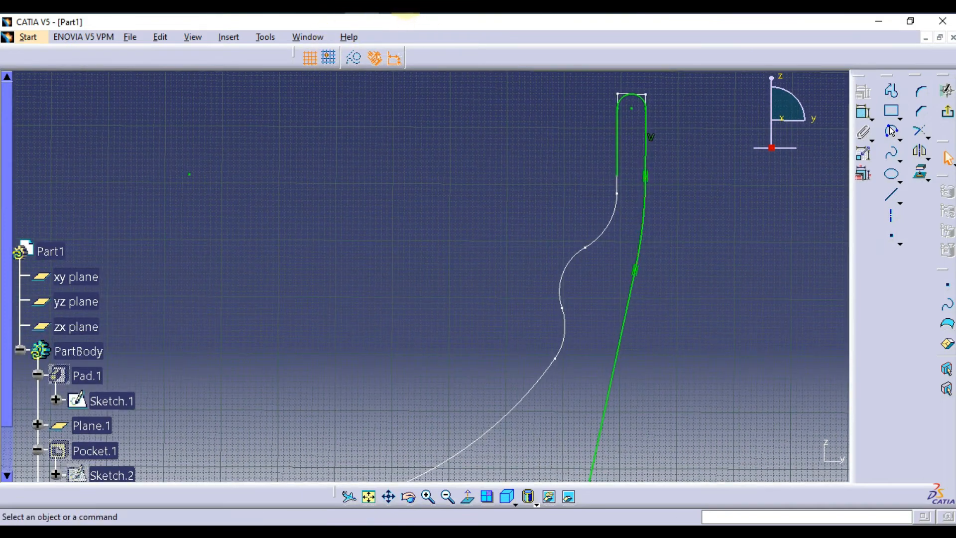
pyautogui.click(406, 2)
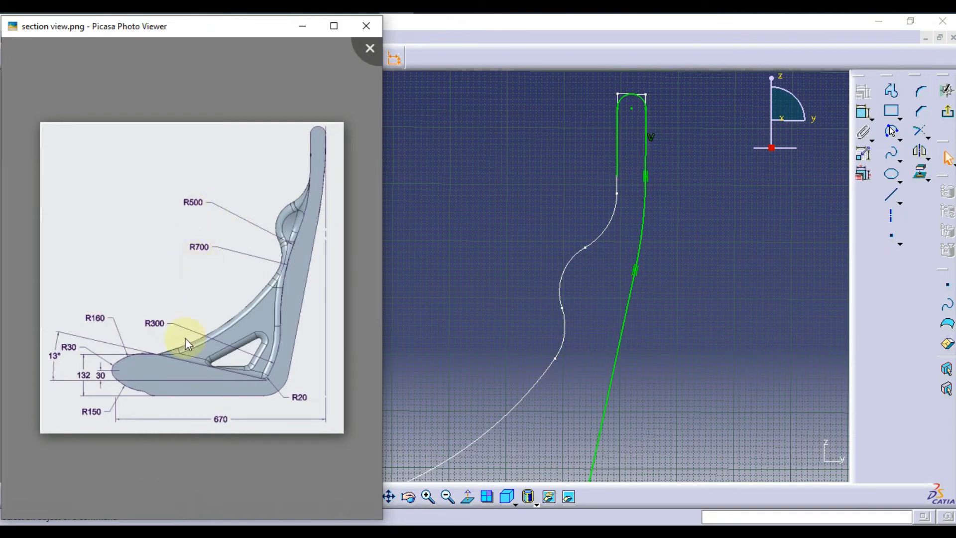
pyautogui.click(453, 264)
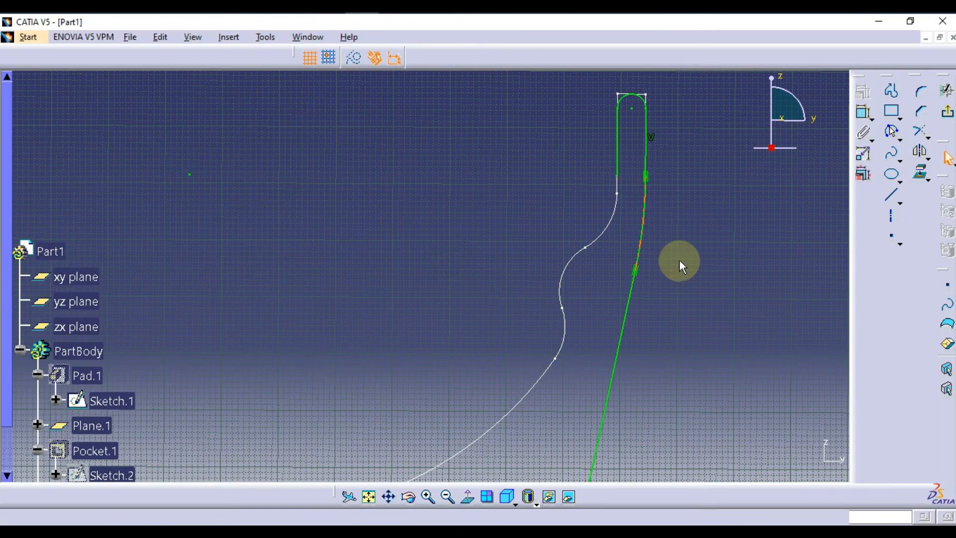
pyautogui.moveTo(686, 283)
pyautogui.mouseDown(button='middle')
pyautogui.moveTo(674, 295)
pyautogui.moveTo(742, 264)
pyautogui.mouseUp(button='middle')
pyautogui.click(892, 129)
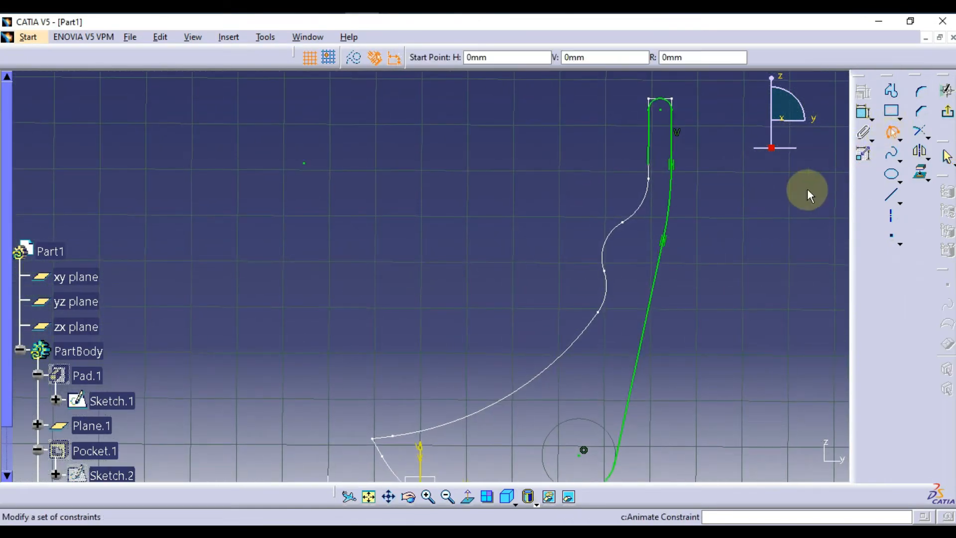
pyautogui.click(650, 164)
pyautogui.click(600, 233)
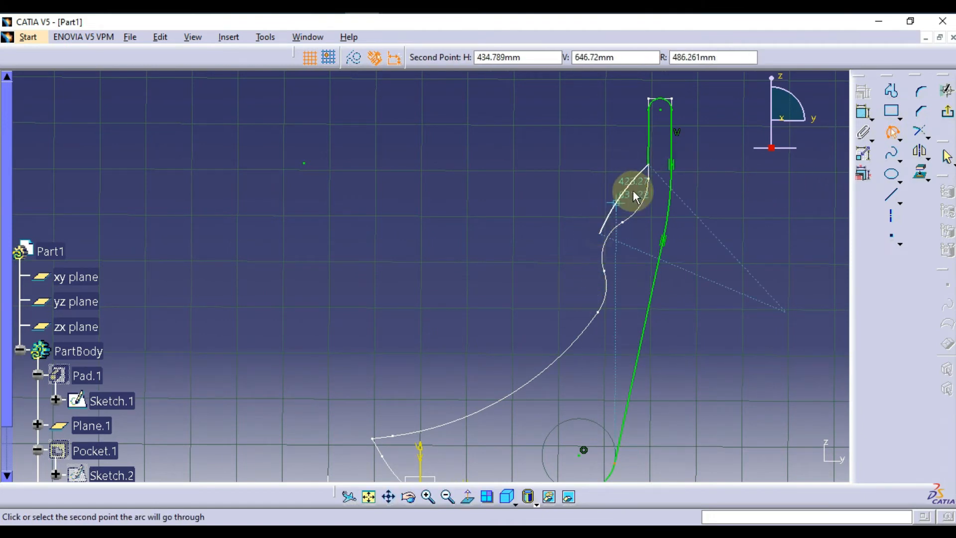
pyautogui.click(640, 198)
# Step: Try to draw a forward-bulging three-point arc from the lower end of the upper front arc
pyautogui.click(654, 234)
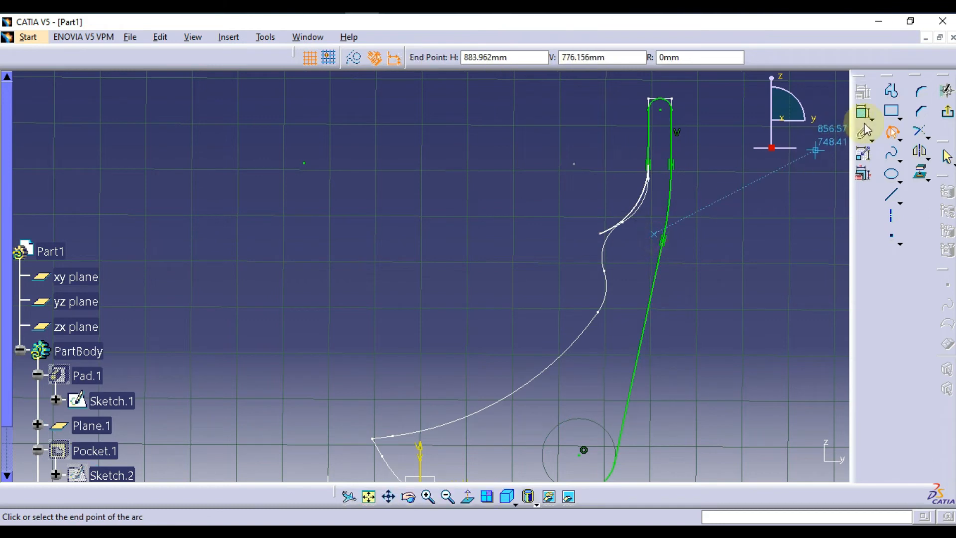
pyautogui.click(890, 135)
pyautogui.click(604, 234)
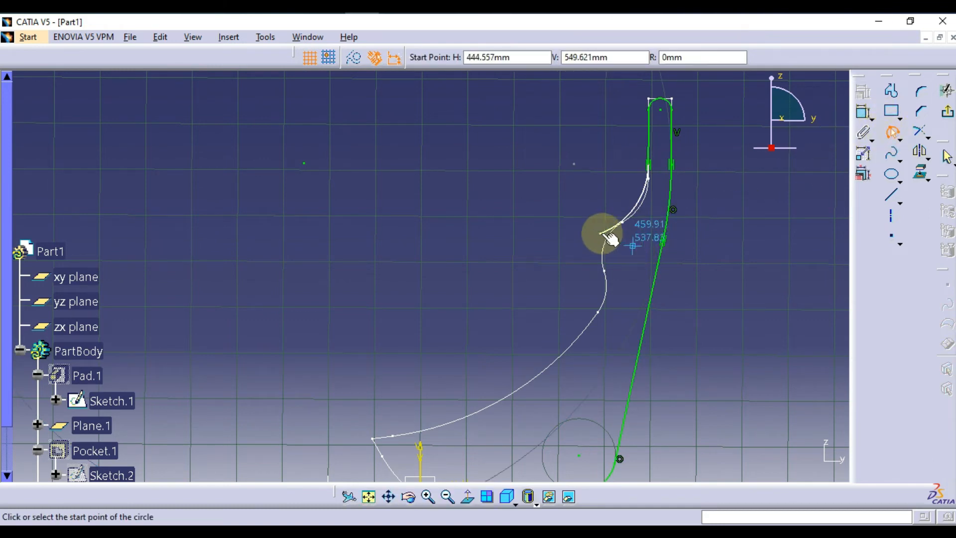
pyautogui.click(525, 331)
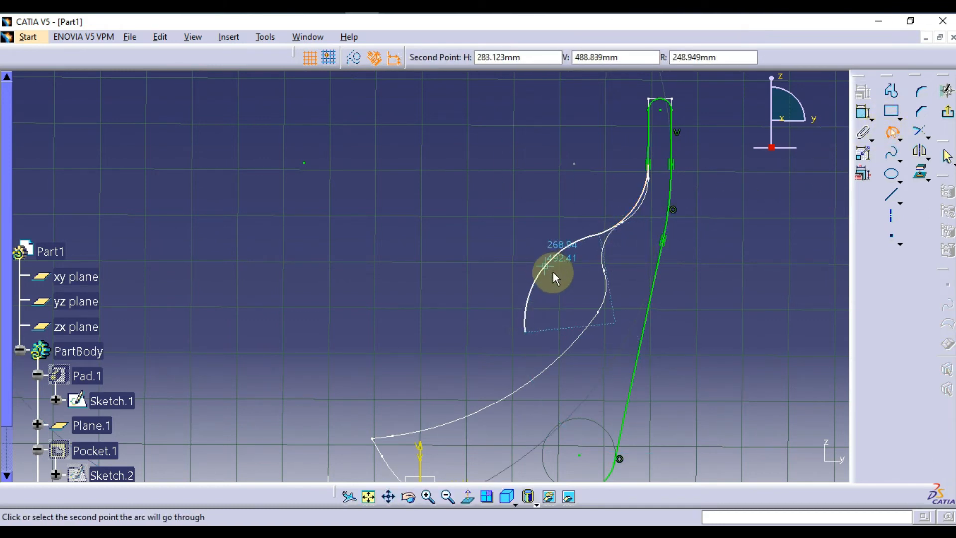
pyautogui.click(556, 278)
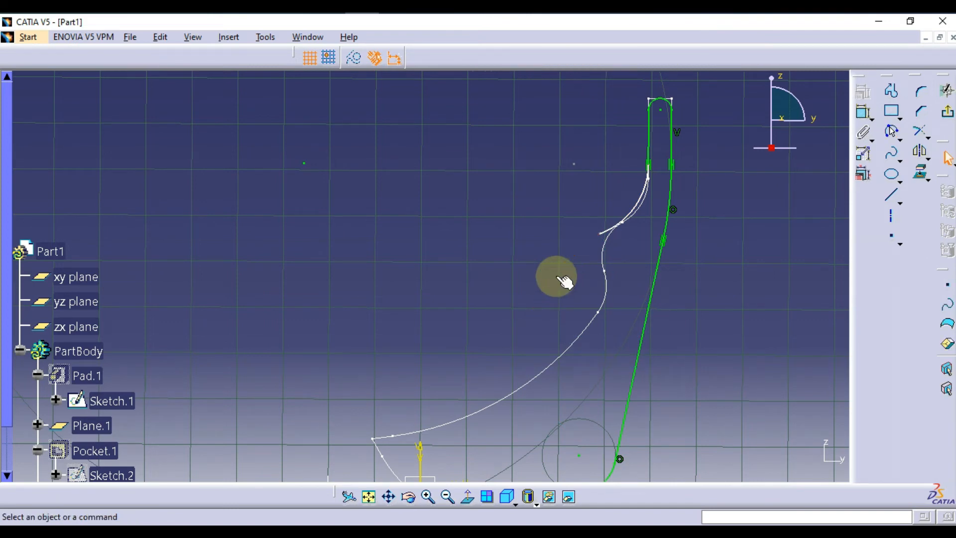
# Step: Continue the front profile with two tangent three-point arcs curving in opposite directions, about 358 mm and about 244 mm in radius
pyautogui.click(891, 132)
pyautogui.click(605, 236)
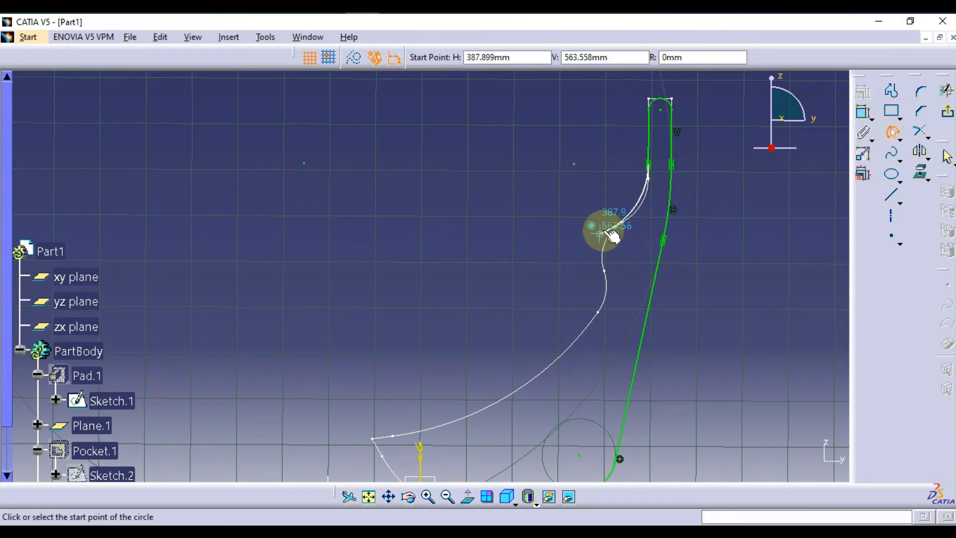
pyautogui.click(500, 337)
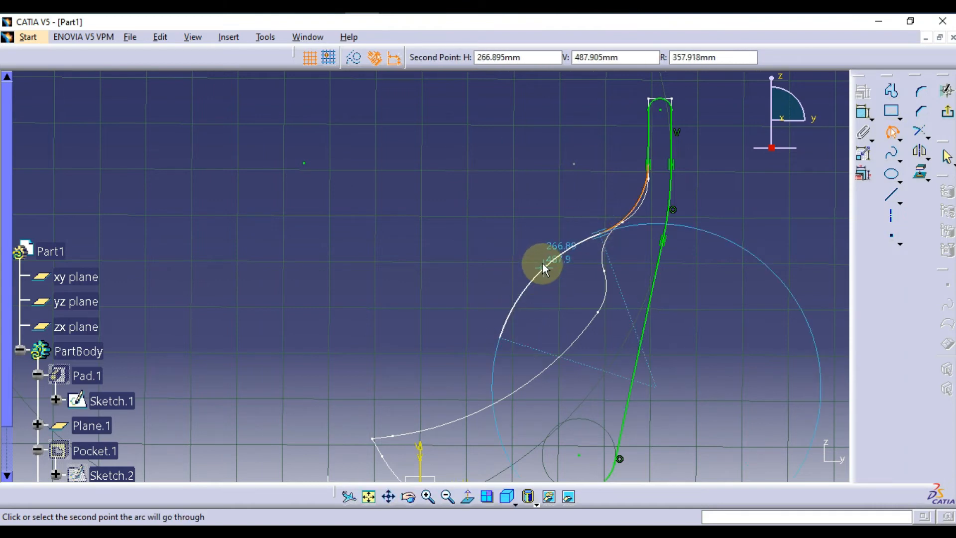
pyautogui.click(543, 269)
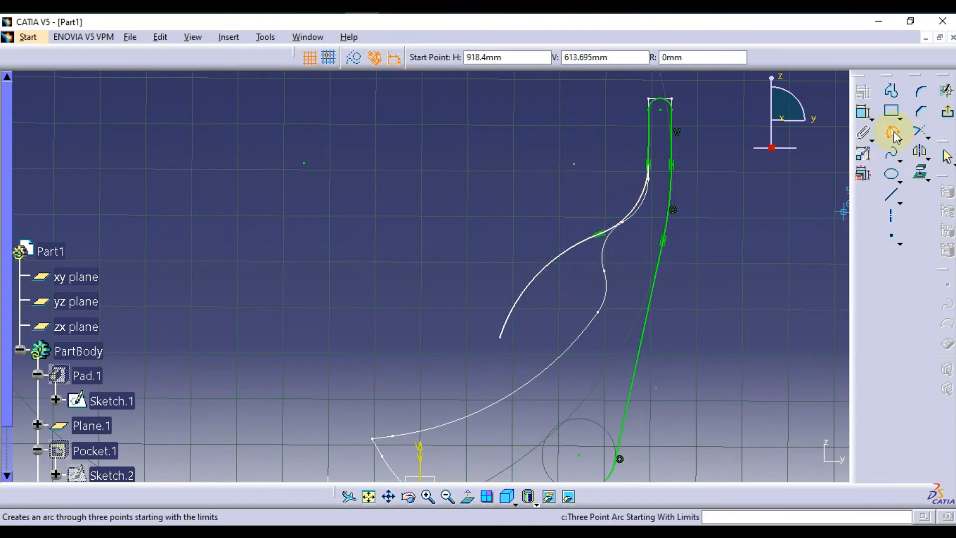
pyautogui.click(891, 132)
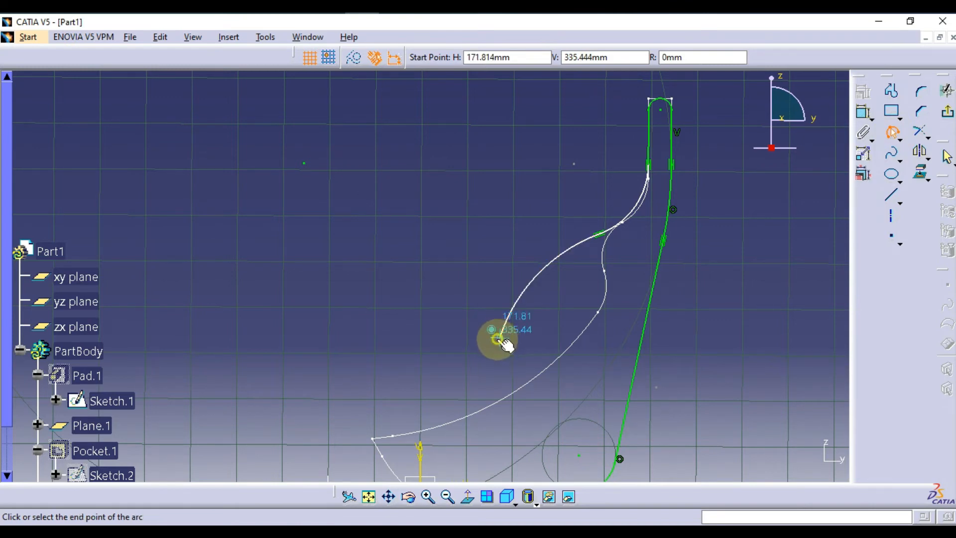
pyautogui.click(457, 396)
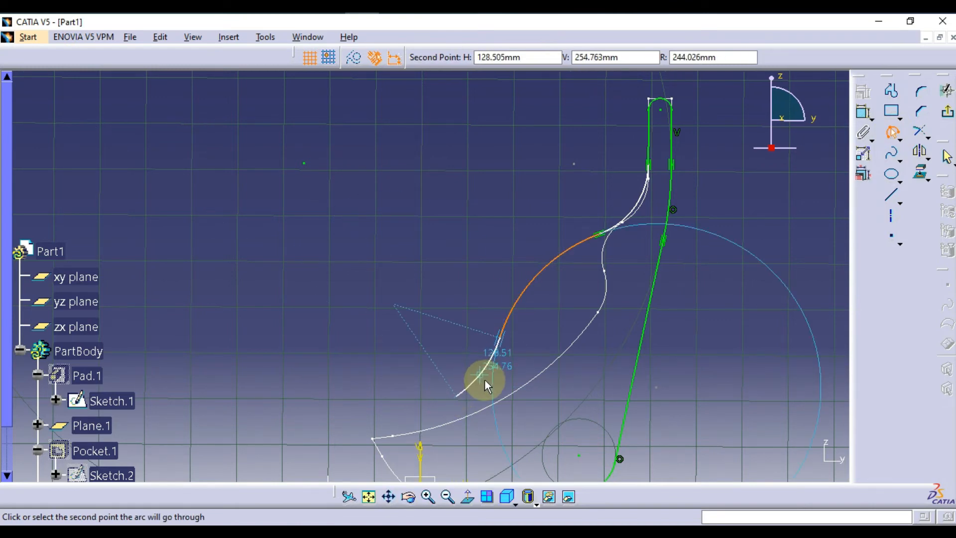
pyautogui.click(481, 375)
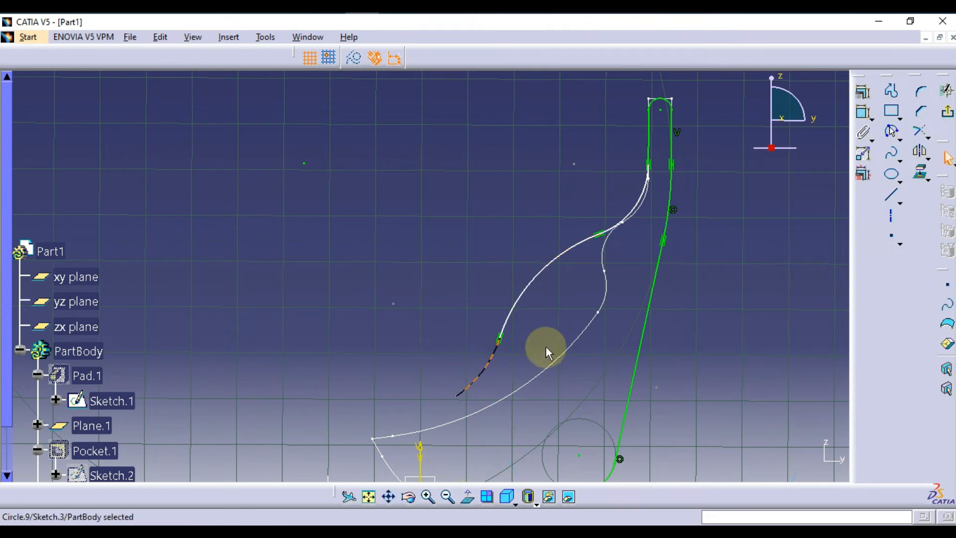
# Step: Dimension the radii of the upper, middle and lower arcs of the front profile
pyautogui.click(863, 112)
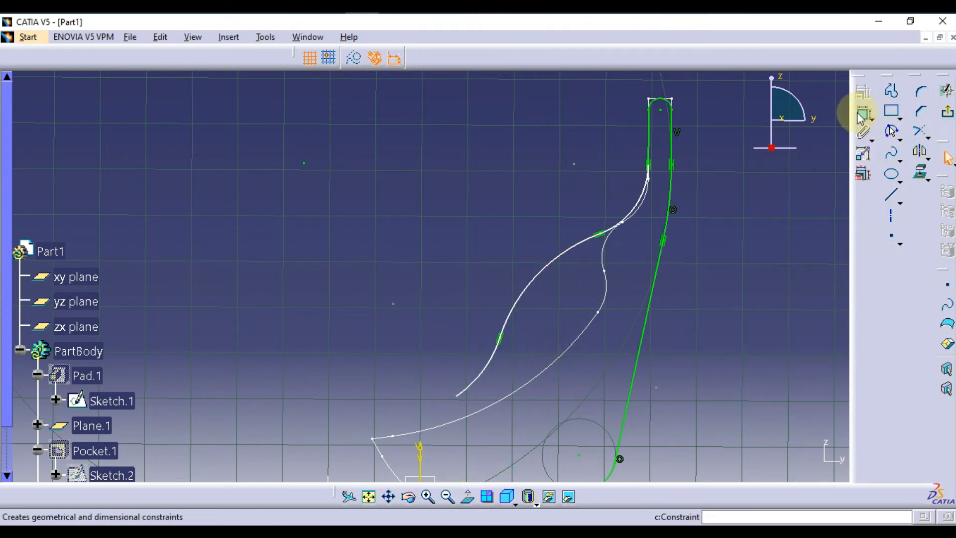
pyautogui.click(624, 211)
pyautogui.click(602, 175)
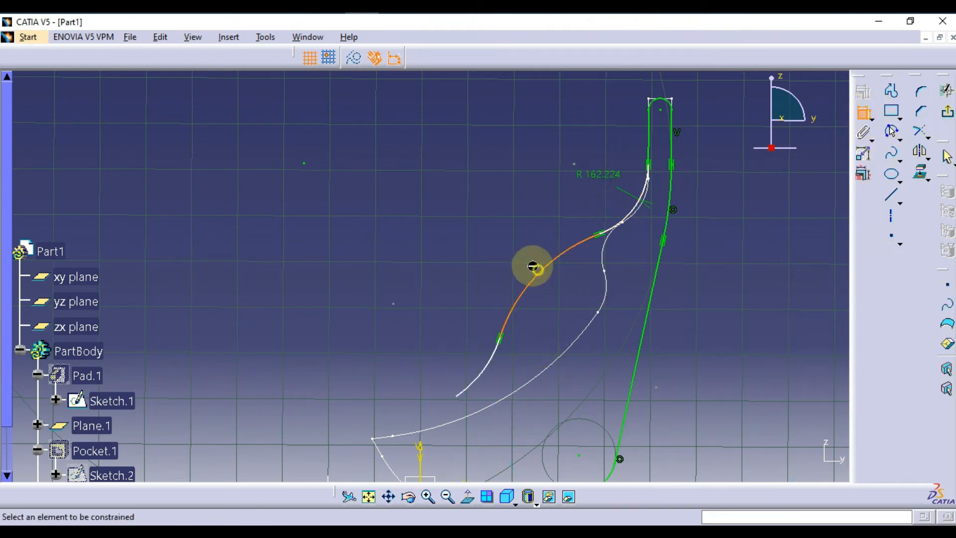
pyautogui.click(533, 267)
pyautogui.click(504, 235)
pyautogui.click(485, 364)
pyautogui.click(453, 329)
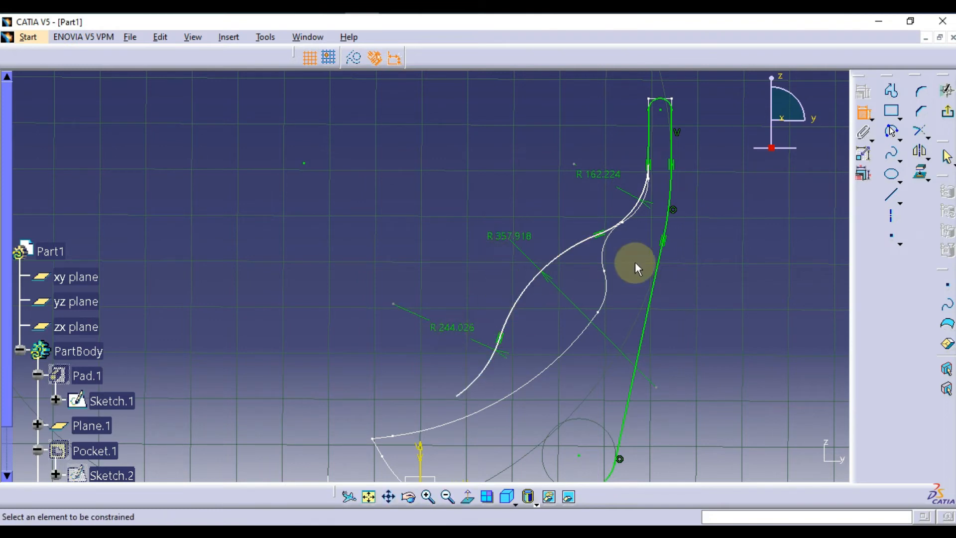
# Step: Set the upper front arc's radius to 500 mm and reposition its ends to bring the arc up along the seat back
pyautogui.doubleClick(599, 174)
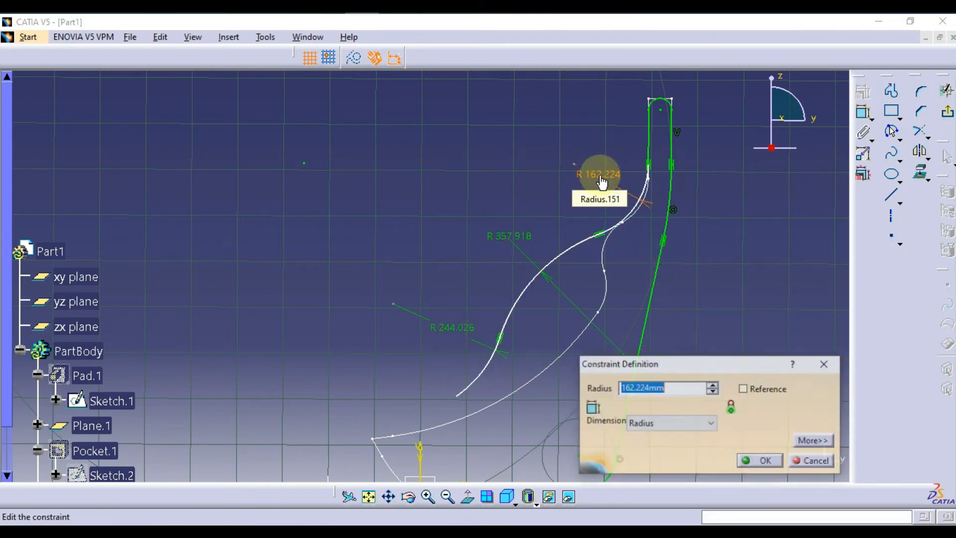
pyautogui.write('500')
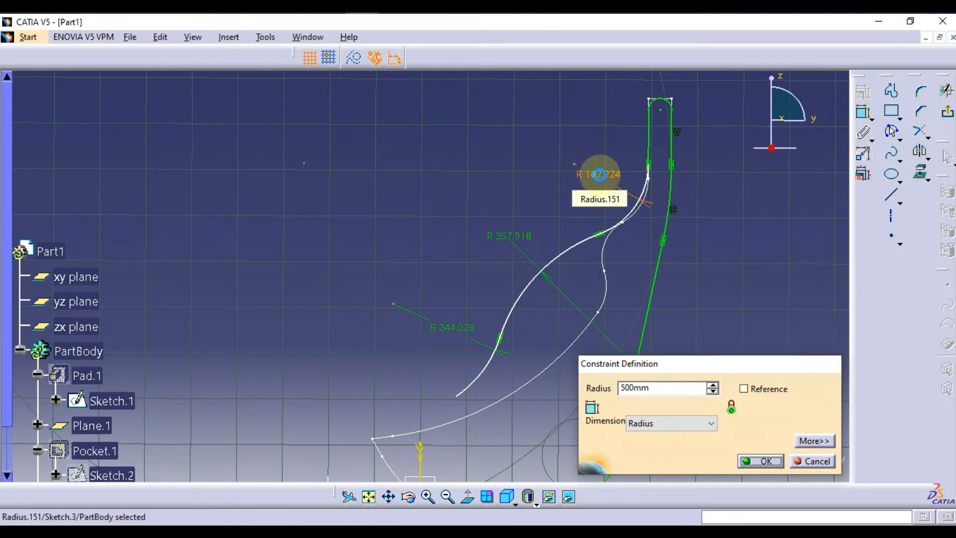
pyautogui.press('Return')
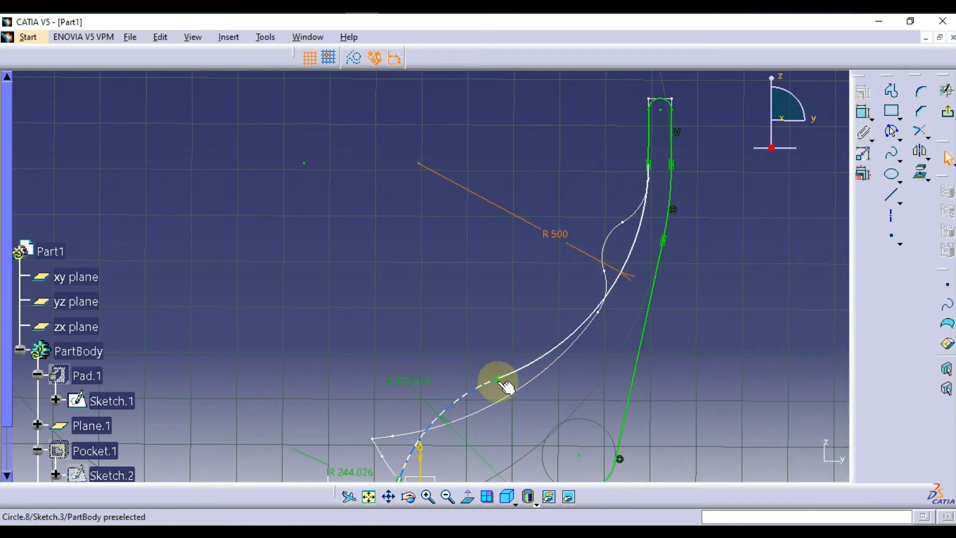
pyautogui.moveTo(499, 379)
pyautogui.mouseDown()
pyautogui.moveTo(570, 305)
pyautogui.moveTo(619, 216)
pyautogui.moveTo(635, 250)
pyautogui.mouseUp()
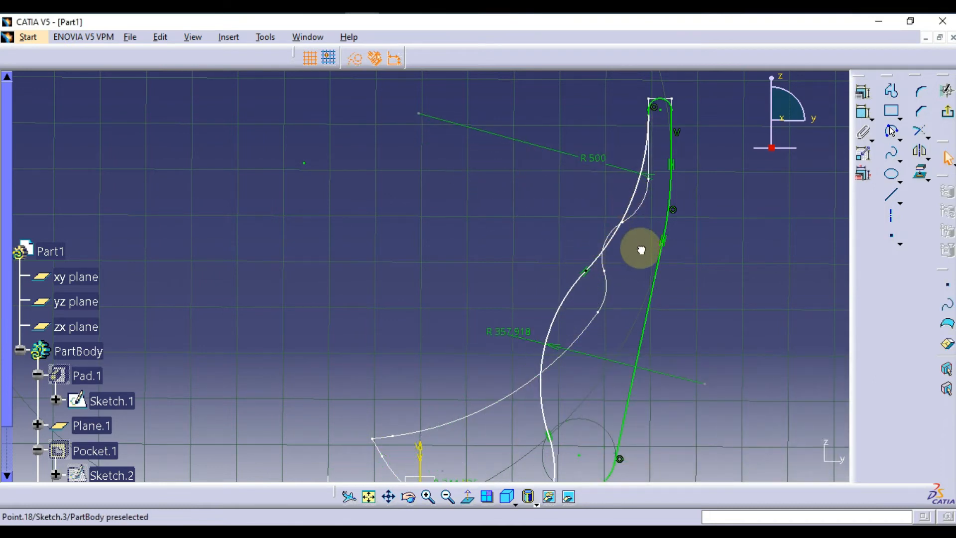
pyautogui.moveTo(647, 118); pyautogui.dragTo(660, 151)
# Step: Dimension the front headrest line's length and set it to 150 mm
pyautogui.click(651, 127)
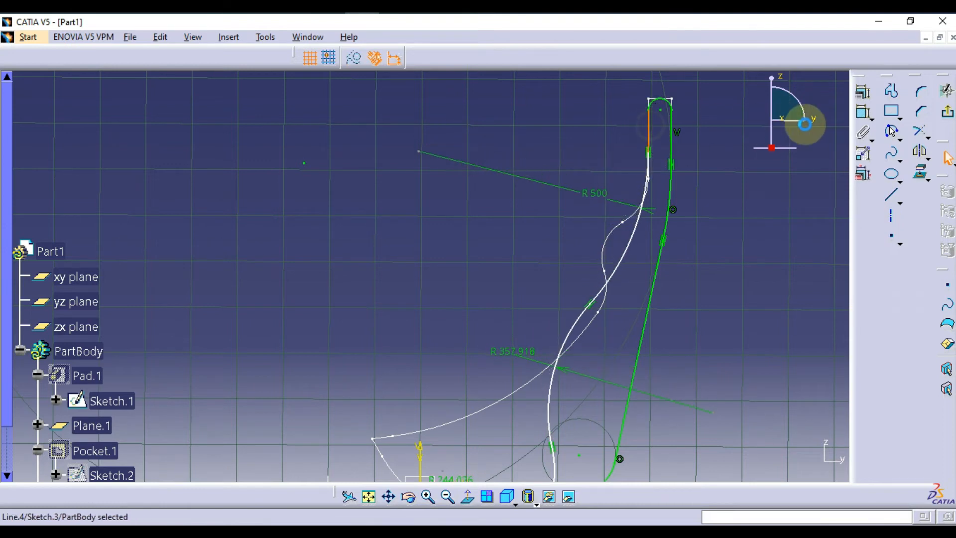
pyautogui.click(864, 112)
pyautogui.click(576, 135)
pyautogui.doubleClick(579, 134)
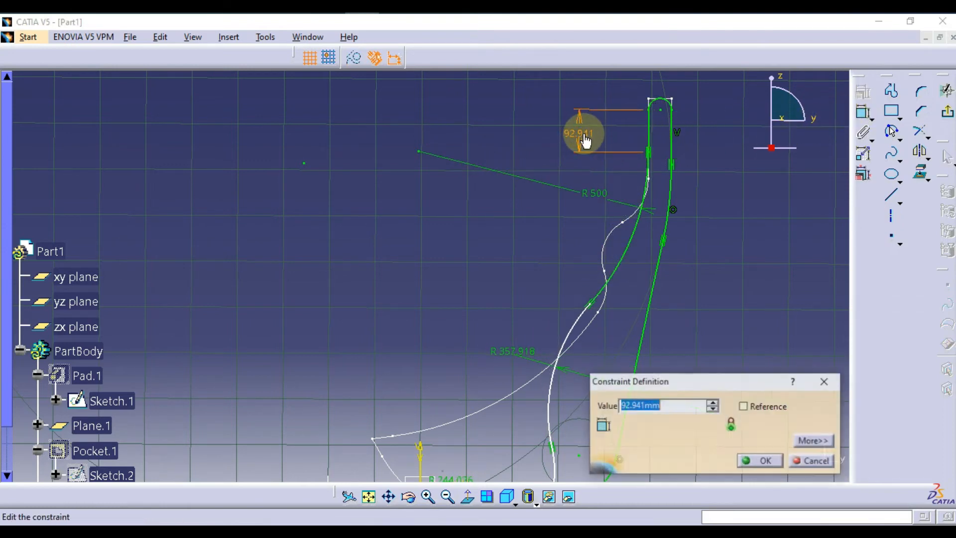
pyautogui.write('150')
pyautogui.press('Return')
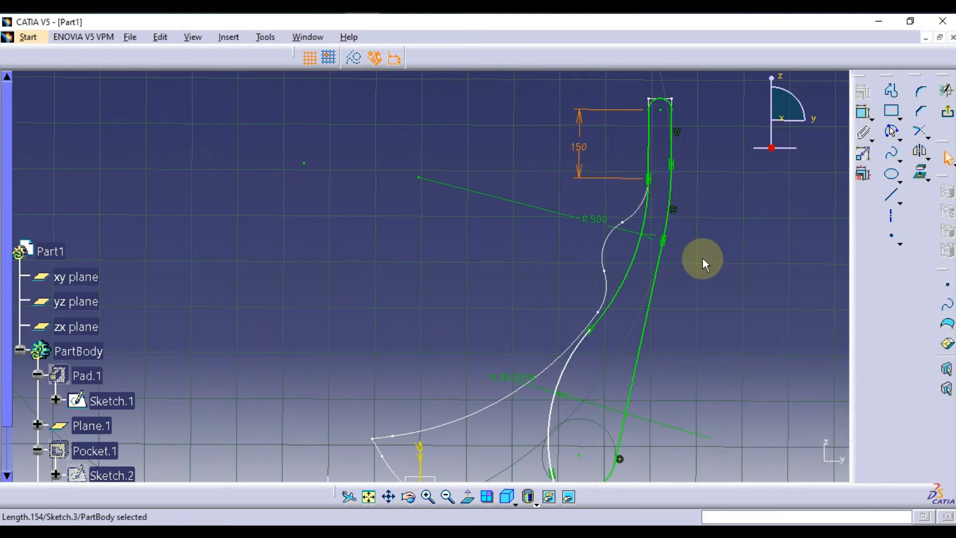
# Step: Set the middle front arc's radius to 700 mm
pyautogui.middleClick(685, 254)
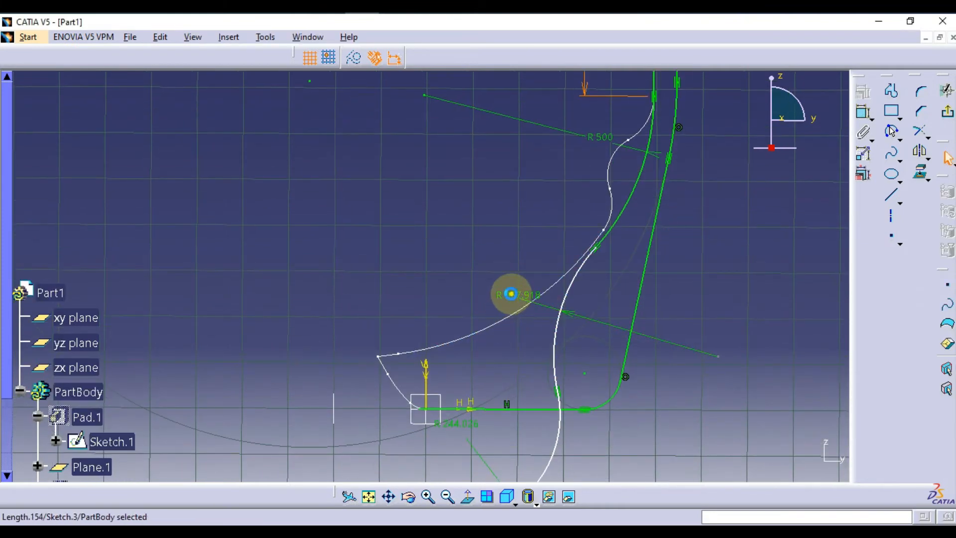
pyautogui.doubleClick(514, 298)
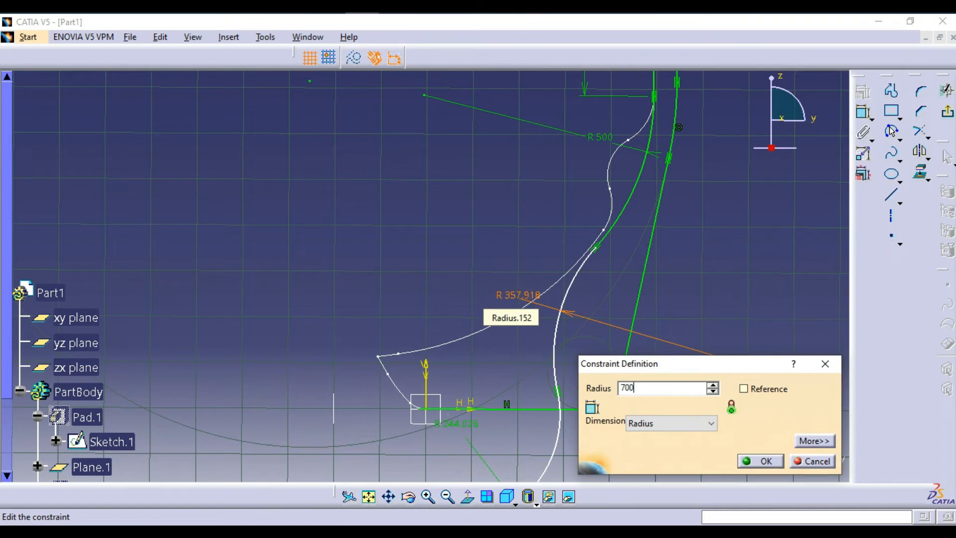
pyautogui.press('Return')
pyautogui.moveTo(749, 361); pyautogui.dragTo(749, 405, button='middle')
pyautogui.doubleClick(544, 265)
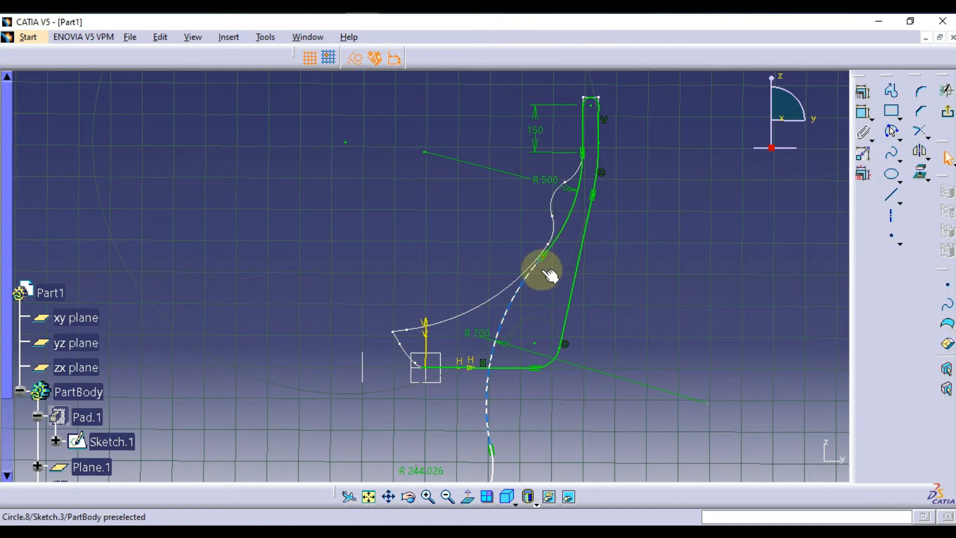
pyautogui.middleClick(543, 320)
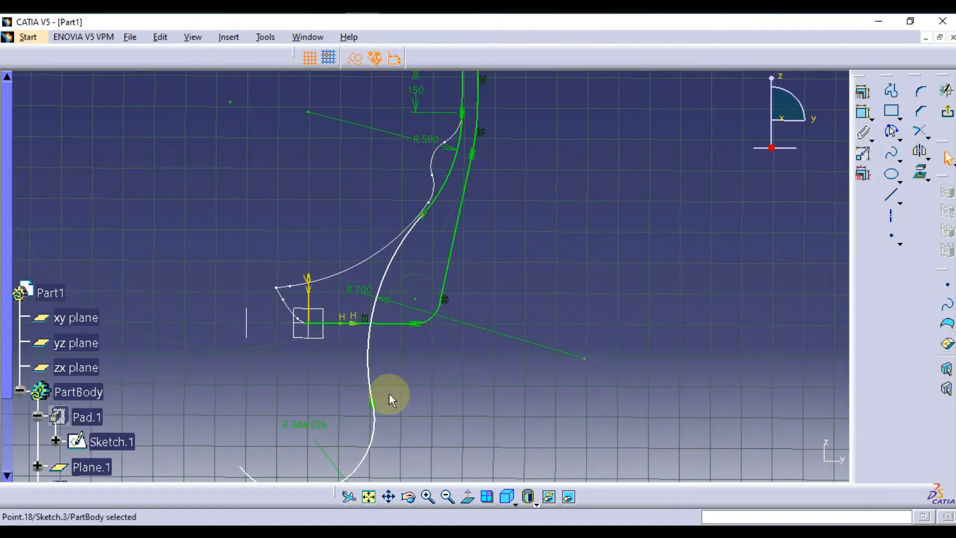
# Step: Move the junction of the middle and lower front arcs up beside the seat back and shorten the lower arc's free end
pyautogui.moveTo(378, 413)
pyautogui.mouseDown()
pyautogui.moveTo(380, 363)
pyautogui.moveTo(440, 201)
pyautogui.moveTo(441, 228)
pyautogui.moveTo(441, 218)
pyautogui.mouseUp()
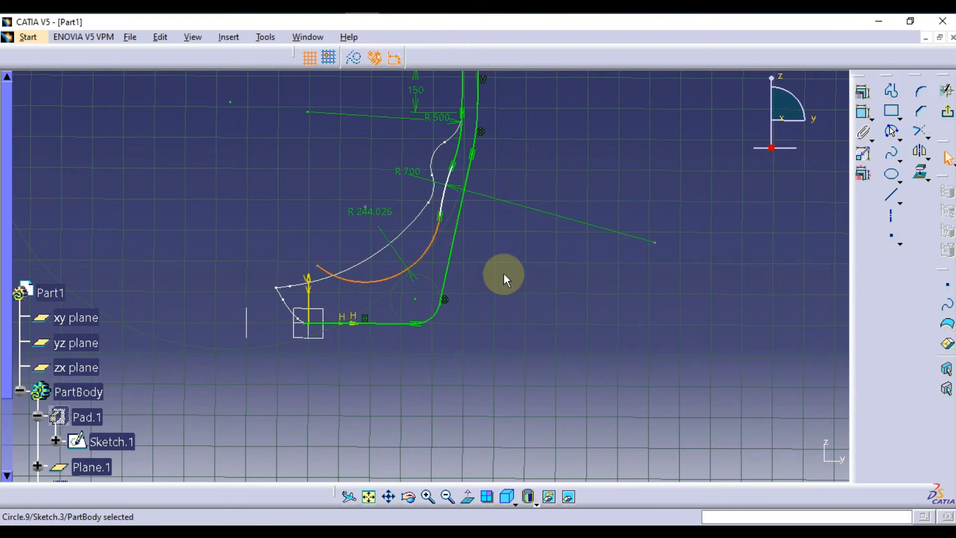
pyautogui.scroll(1, 503, 273)
pyautogui.middleClick(504, 272)
pyautogui.moveTo(312, 267)
pyautogui.mouseDown()
pyautogui.moveTo(239, 273)
pyautogui.moveTo(314, 303)
pyautogui.moveTo(353, 286)
pyautogui.moveTo(330, 274)
pyautogui.mouseUp()
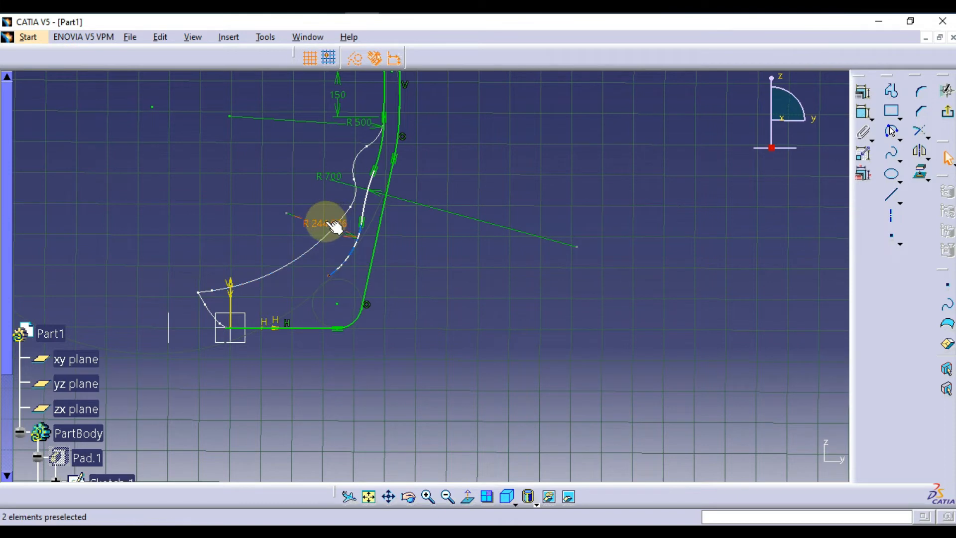
# Step: Set the lower front arc's radius to 300 mm
pyautogui.doubleClick(324, 222)
pyautogui.write('300')
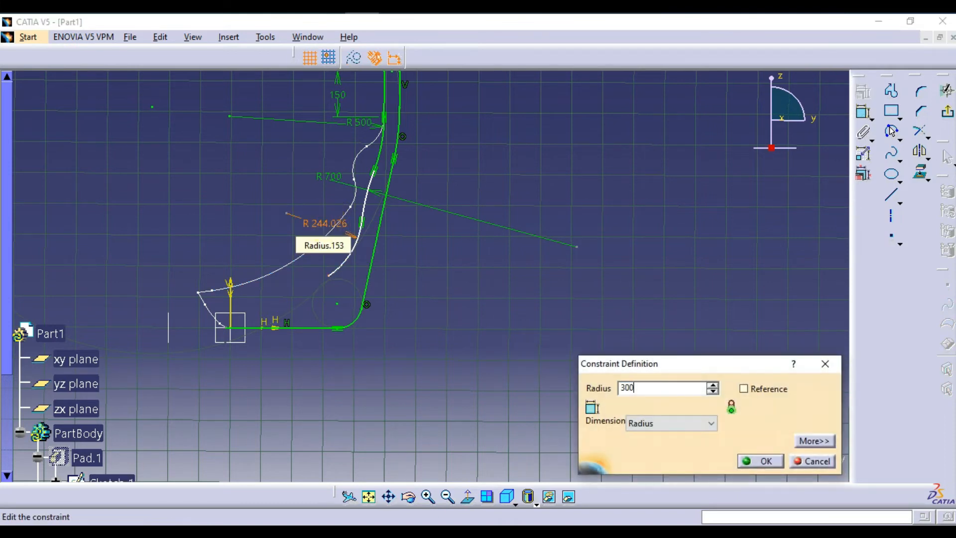
pyautogui.press('Return')
# Step: Extend the base line's front end past the sketch origin and check the section view for the seat's front edge radii
pyautogui.scroll(2, 411, 274)
pyautogui.moveTo(411, 274)
pyautogui.mouseDown(button='middle')
pyautogui.moveTo(454, 277)
pyautogui.moveTo(425, 318)
pyautogui.moveTo(622, 354)
pyautogui.moveTo(731, 297)
pyautogui.mouseUp(button='middle')
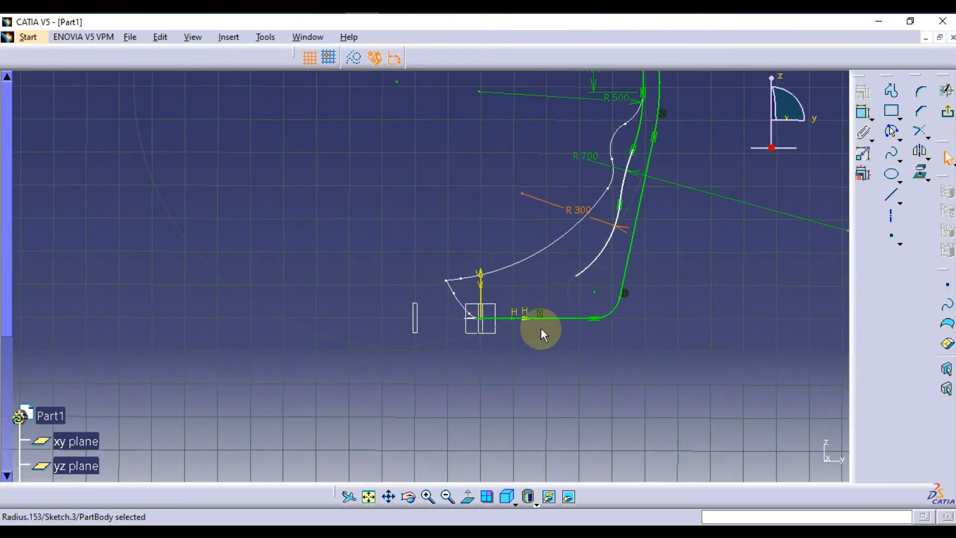
pyautogui.moveTo(507, 352)
pyautogui.mouseDown(button='middle')
pyautogui.moveTo(551, 372)
pyautogui.moveTo(551, 339)
pyautogui.mouseUp(button='middle')
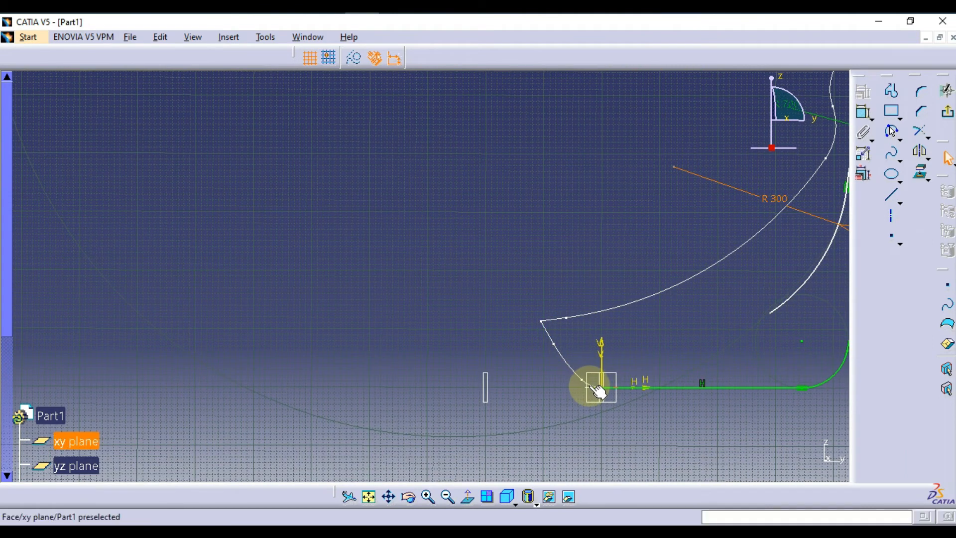
pyautogui.moveTo(599, 391); pyautogui.dragTo(540, 390)
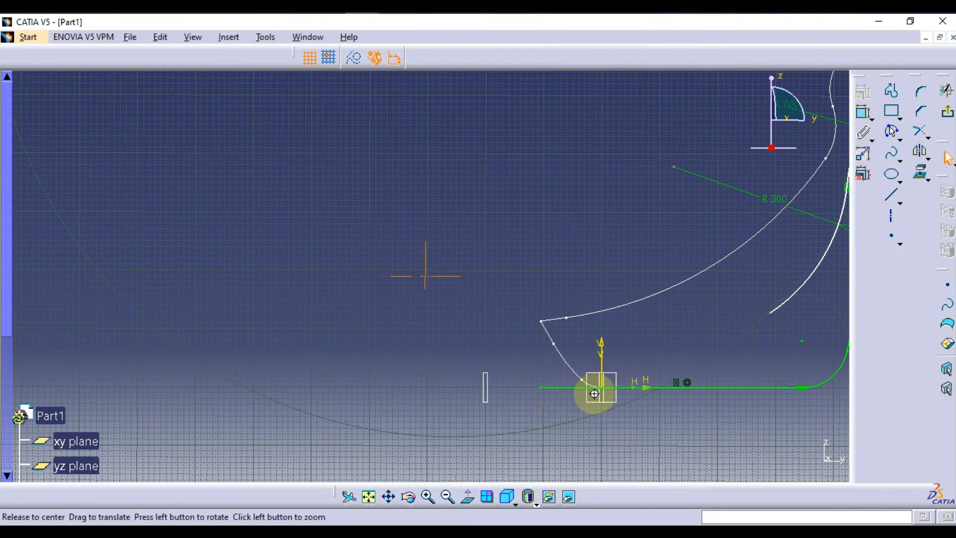
pyautogui.moveTo(597, 391)
pyautogui.mouseDown(button='middle')
pyautogui.moveTo(506, 346)
pyautogui.moveTo(478, 375)
pyautogui.mouseUp(button='middle')
pyautogui.click(383, 2)
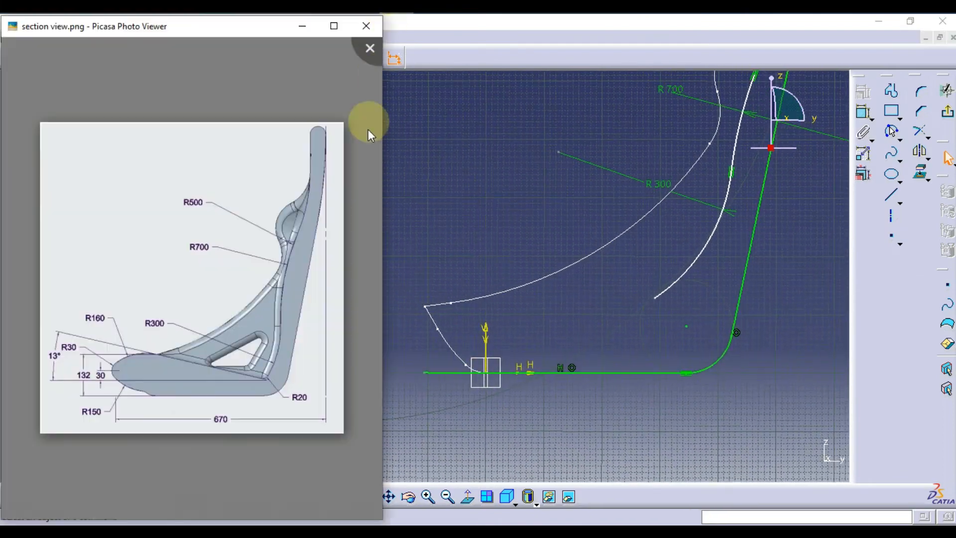
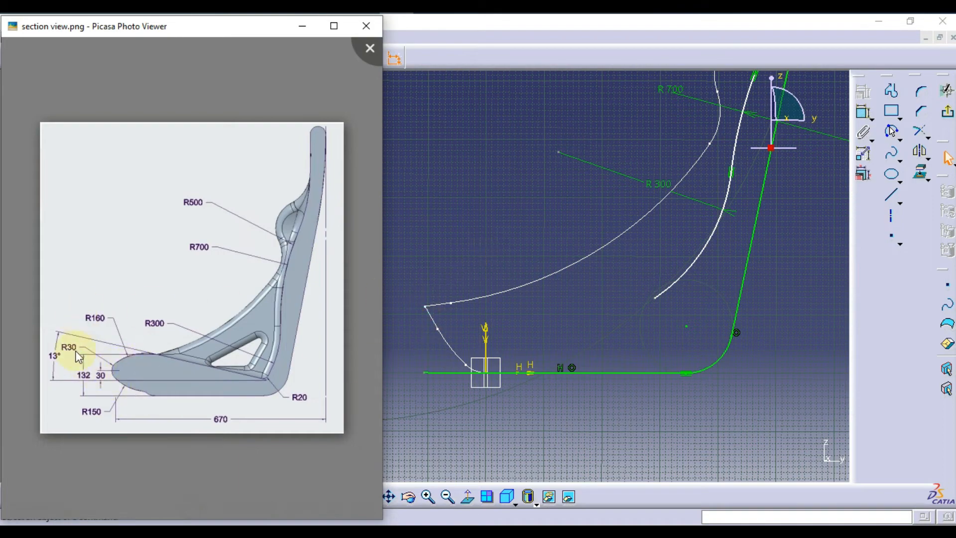
pyautogui.click(407, 270)
pyautogui.click(891, 132)
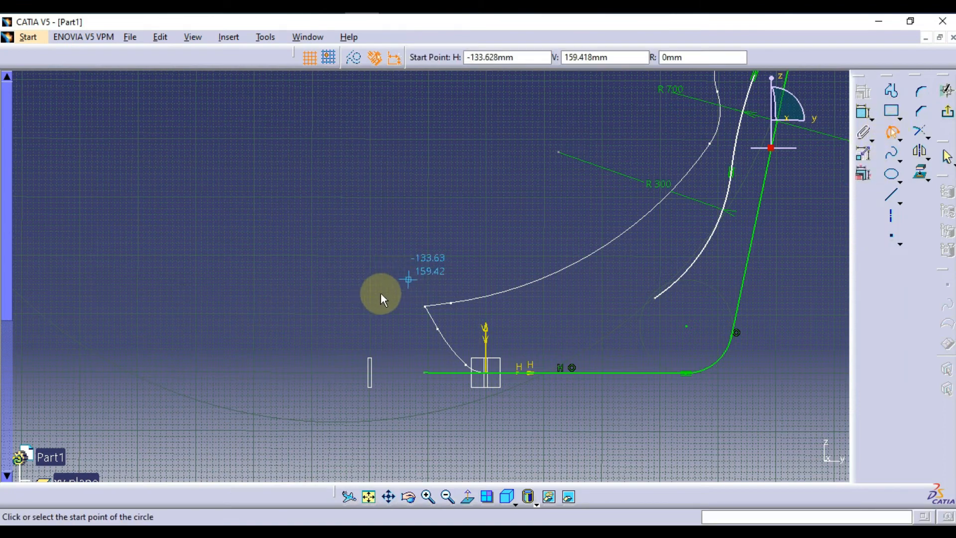
pyautogui.click(324, 289)
pyautogui.click(315, 334)
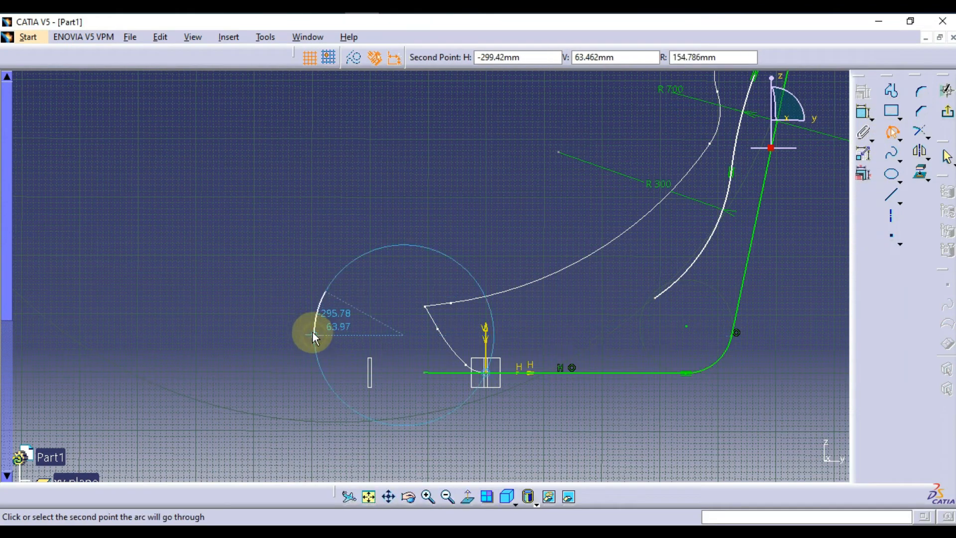
pyautogui.press('Escape')
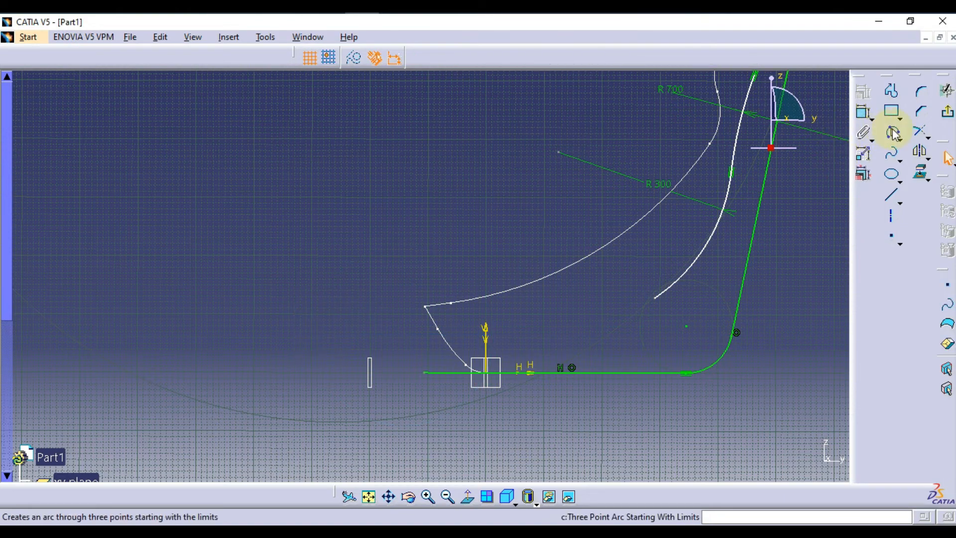
# Step: Sketch a small three-point arc of about 22 mm radius ahead of the seat base, bulging toward the front
pyautogui.click(893, 134)
pyautogui.click(334, 300)
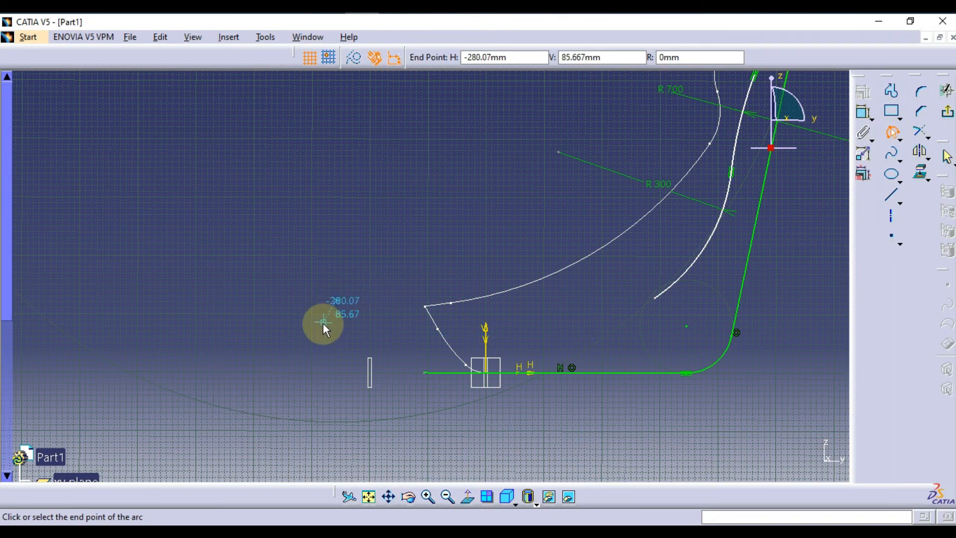
pyautogui.click(324, 322)
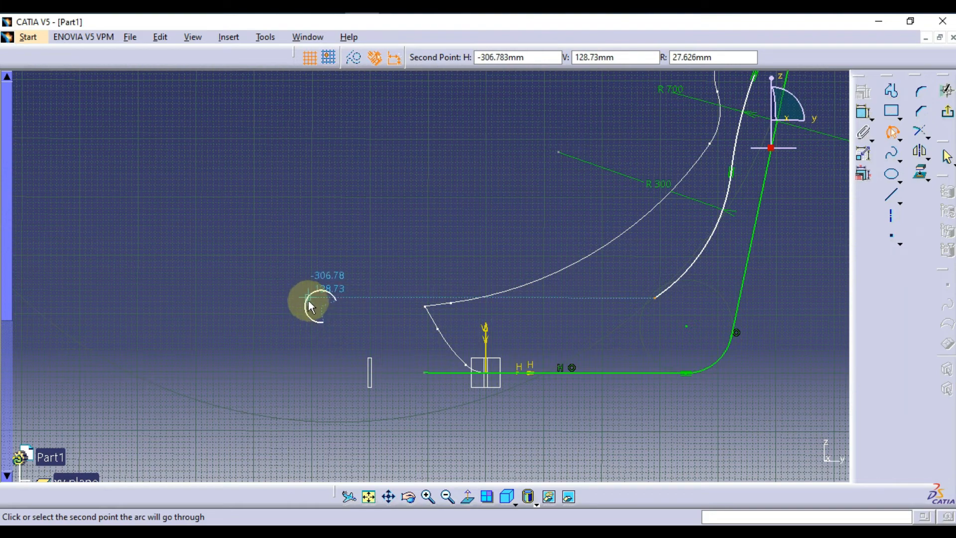
pyautogui.click(317, 306)
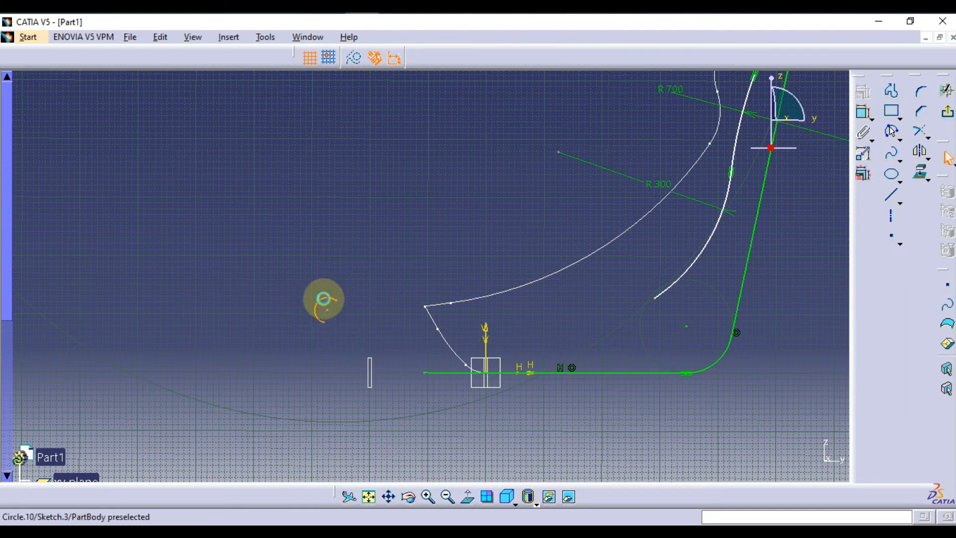
# Step: Dimension the small front arc's radius and set it to 30 mm
pyautogui.click(323, 298)
pyautogui.click(863, 112)
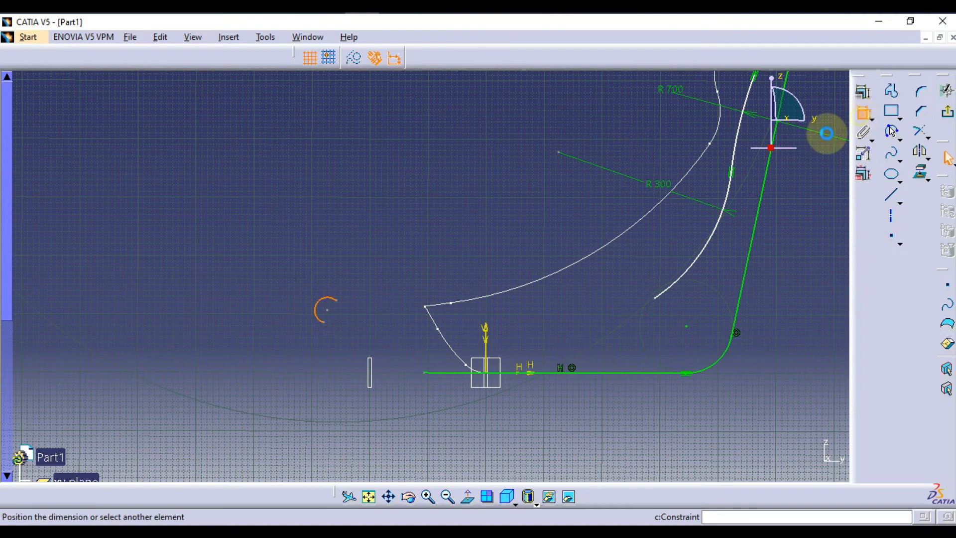
pyautogui.doubleClick(232, 247)
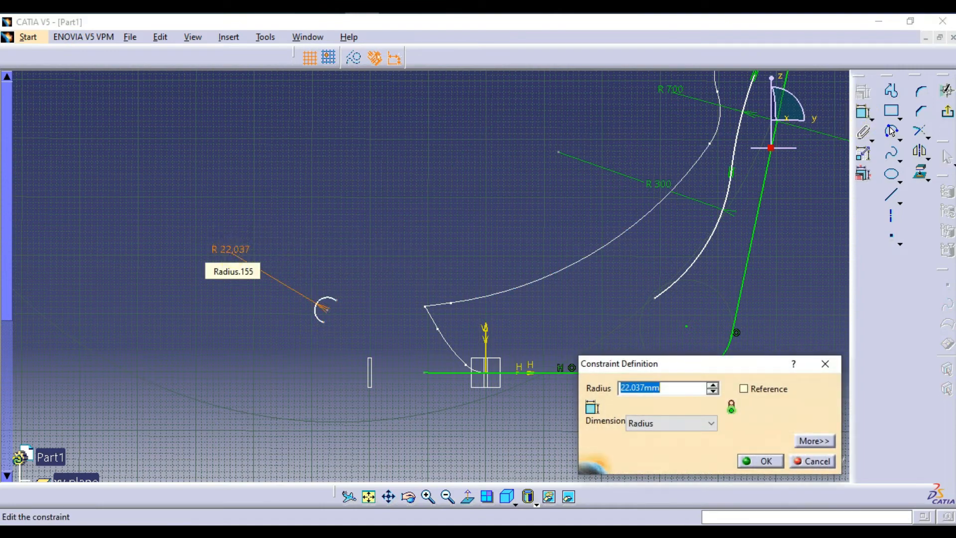
pyautogui.press('Return')
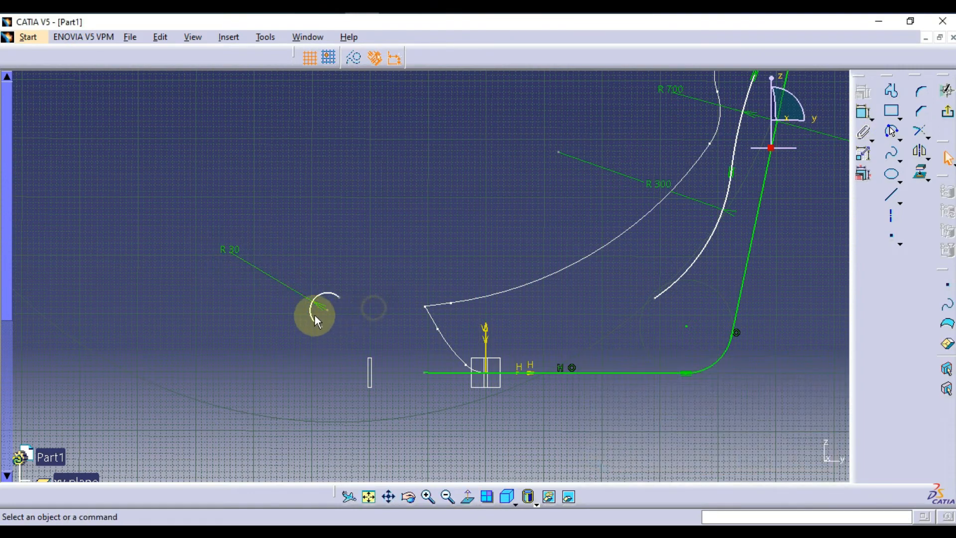
# Step: Check the section view and dimension the horizontal distance from the R30 arc's centre to the vertical rear line of the seat back
pyautogui.click(325, 311)
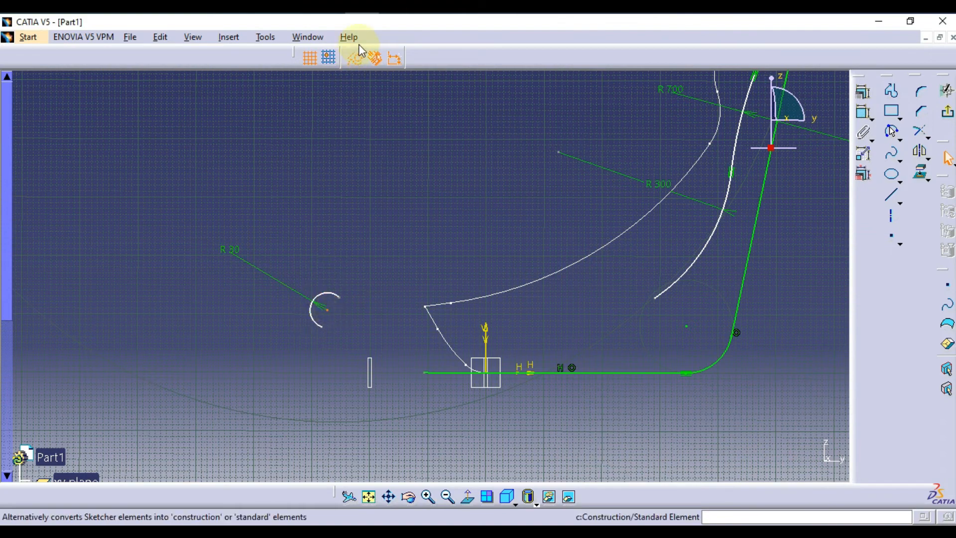
pyautogui.hotkey('alt', 'Tab')
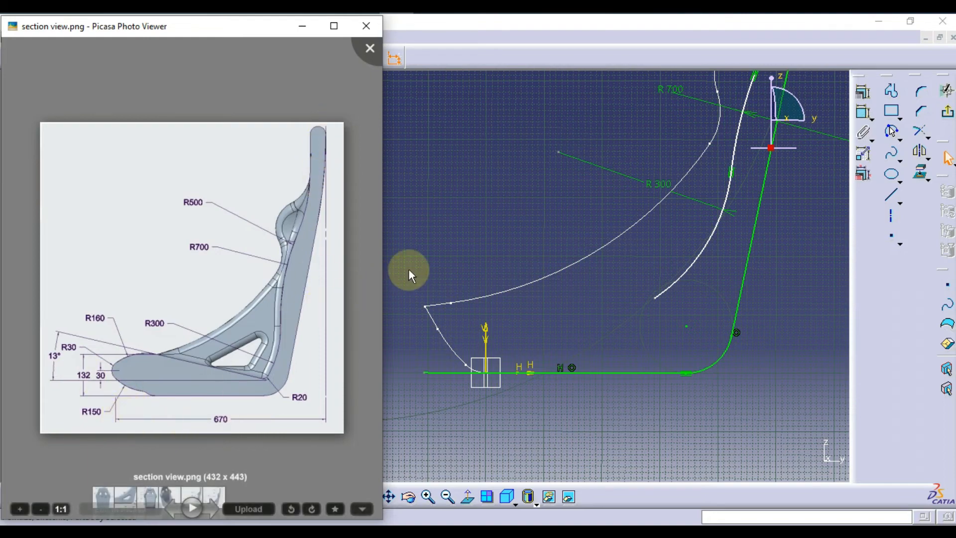
pyautogui.click(433, 235)
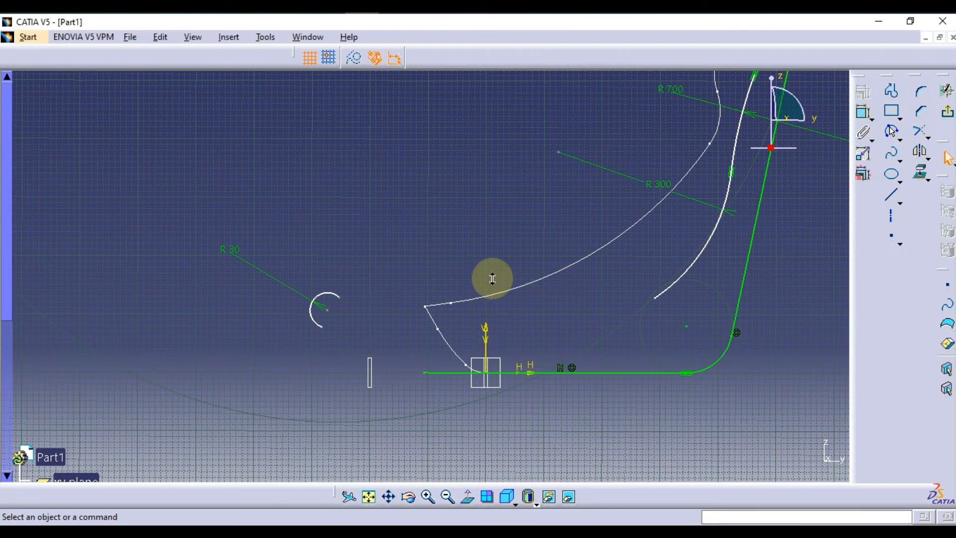
pyautogui.moveTo(492, 278); pyautogui.dragTo(405, 318, button='middle')
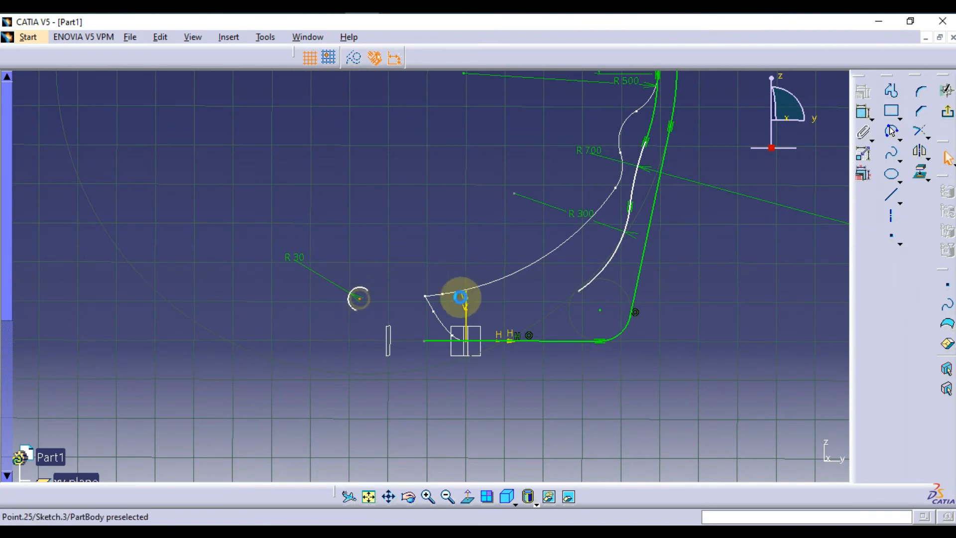
pyautogui.click(458, 293)
pyautogui.click(855, 111)
pyautogui.moveTo(723, 161); pyautogui.dragTo(710, 213, button='middle')
pyautogui.click(665, 97)
pyautogui.click(534, 455)
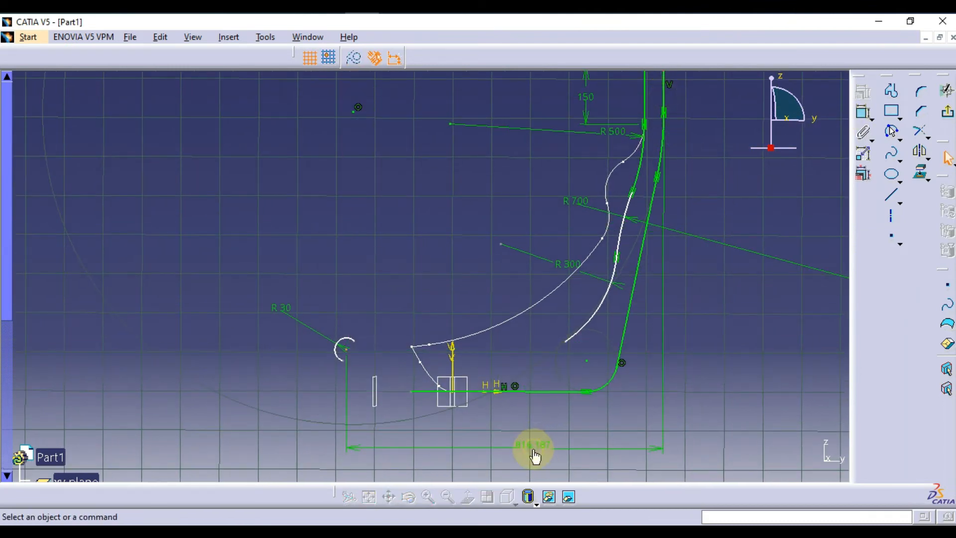
# Step: Set the distance between the R30 arc's centre and the rear line to 670 mm
pyautogui.doubleClick(537, 446)
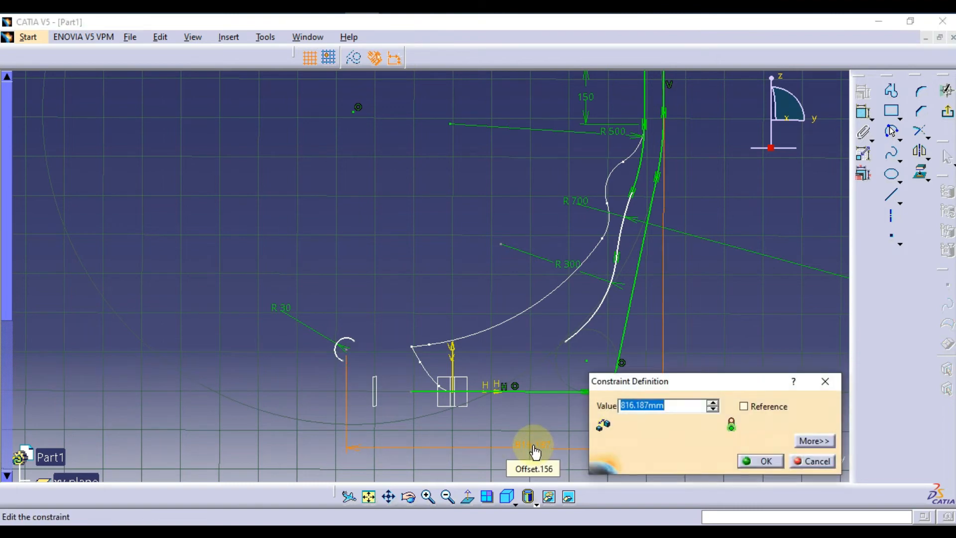
pyautogui.write('670')
pyautogui.press('Return')
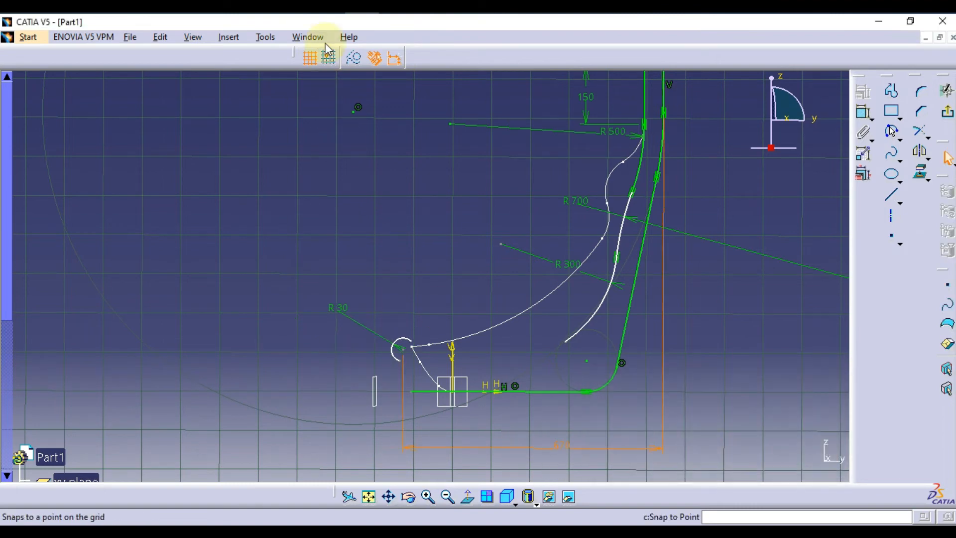
# Step: Review the seat front in the section view and move the R30 arc slightly upward
pyautogui.moveTo(441, 181); pyautogui.dragTo(408, 129, button='middle')
pyautogui.hotkey('alt', 'Tab')
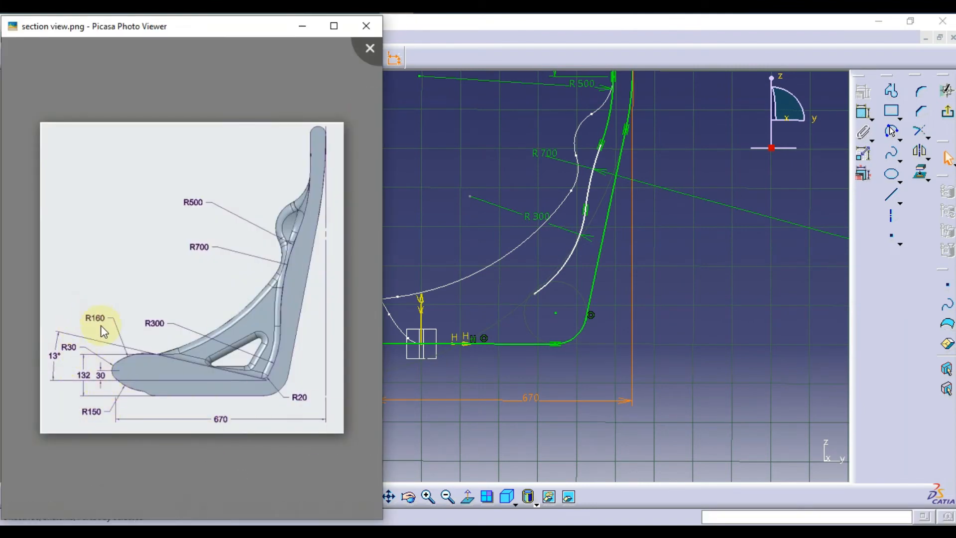
pyautogui.click(463, 387)
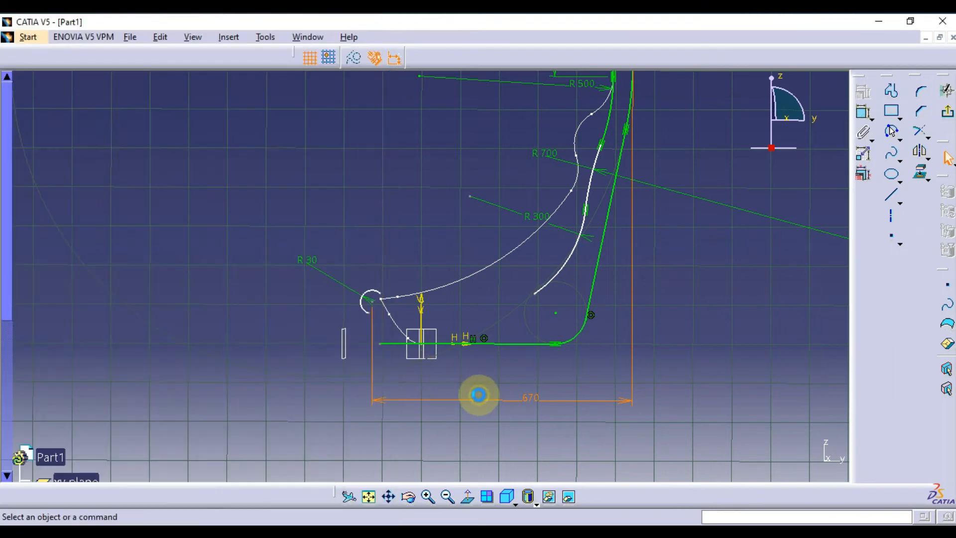
pyautogui.moveTo(542, 383)
pyautogui.mouseDown(button='middle')
pyautogui.moveTo(551, 382)
pyautogui.moveTo(557, 341)
pyautogui.mouseUp(button='middle')
pyautogui.moveTo(424, 279); pyautogui.dragTo(422, 311, button='middle')
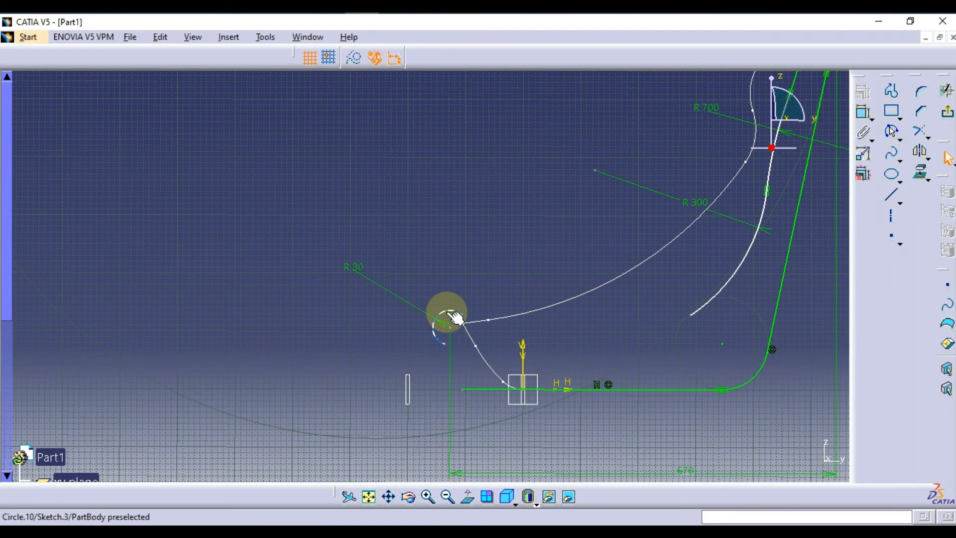
pyautogui.moveTo(454, 316); pyautogui.dragTo(451, 305)
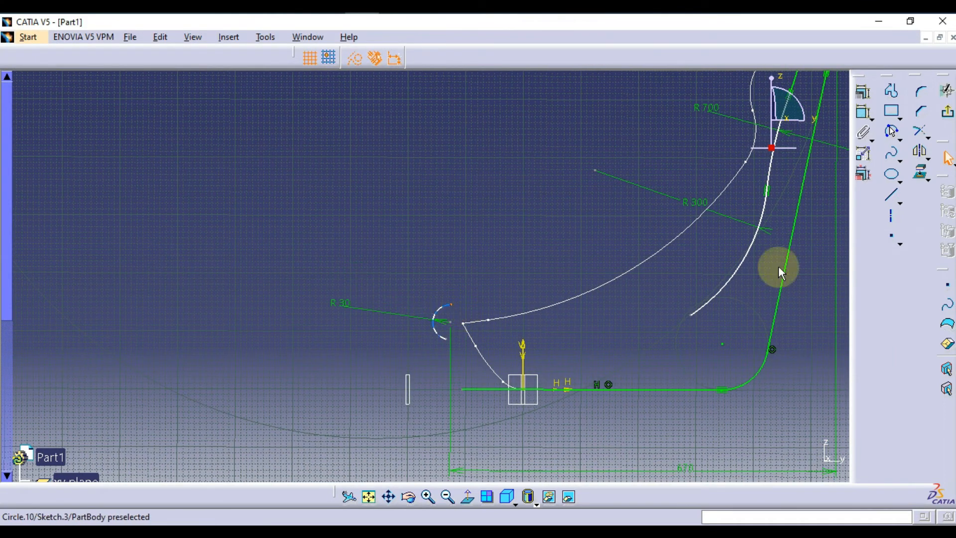
pyautogui.click(891, 132)
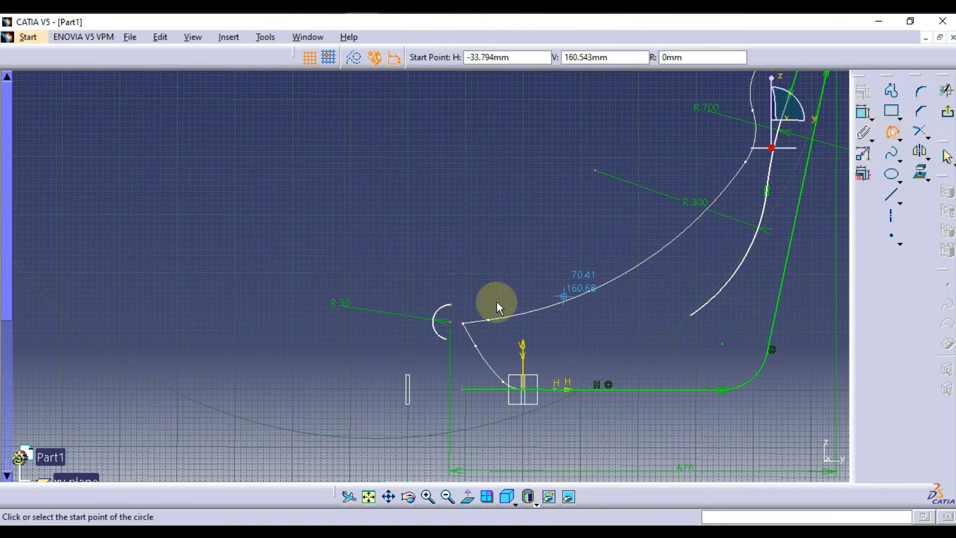
pyautogui.click(451, 304)
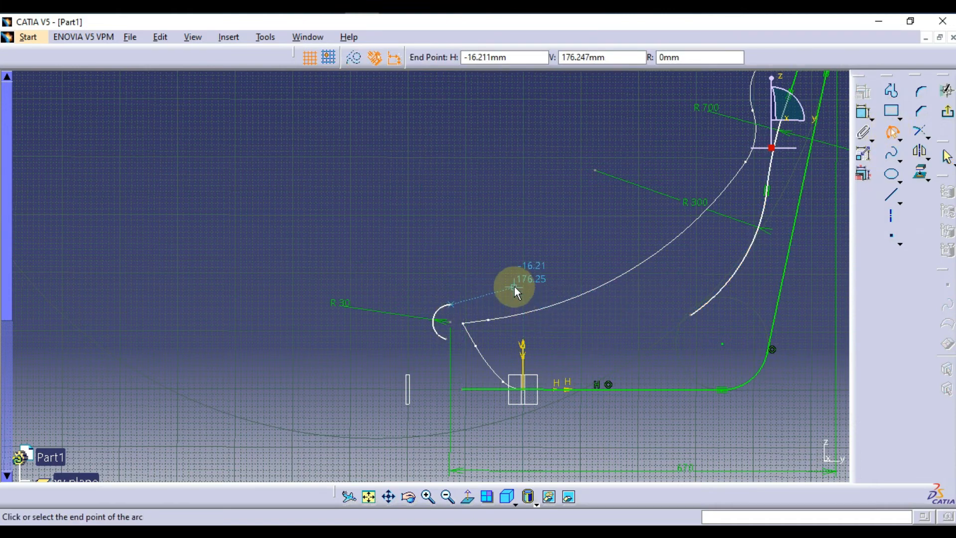
pyautogui.click(516, 294)
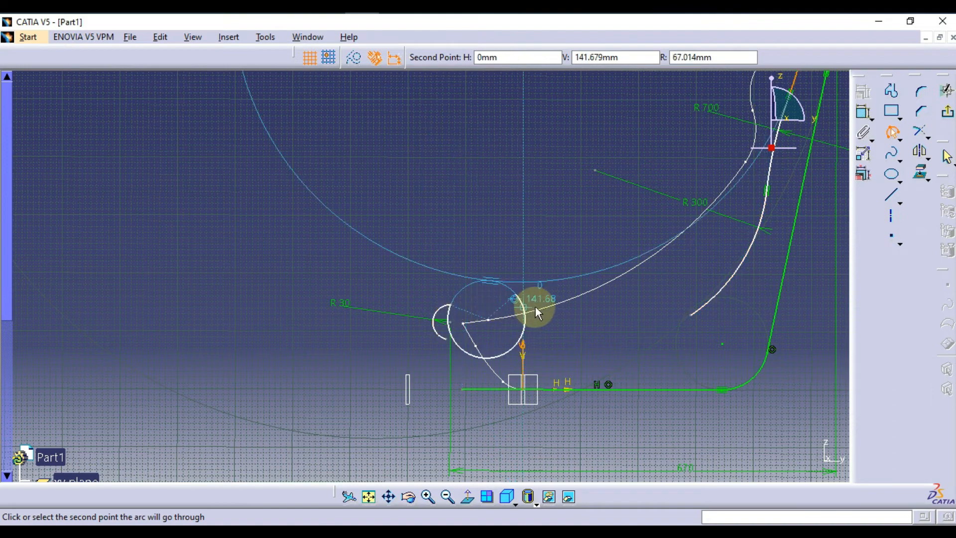
pyautogui.click(526, 319)
pyautogui.moveTo(526, 319)
pyautogui.mouseDown(button='middle')
pyautogui.moveTo(523, 209)
pyautogui.moveTo(391, 227)
pyautogui.moveTo(477, 246)
pyautogui.moveTo(478, 144)
pyautogui.mouseUp(button='middle')
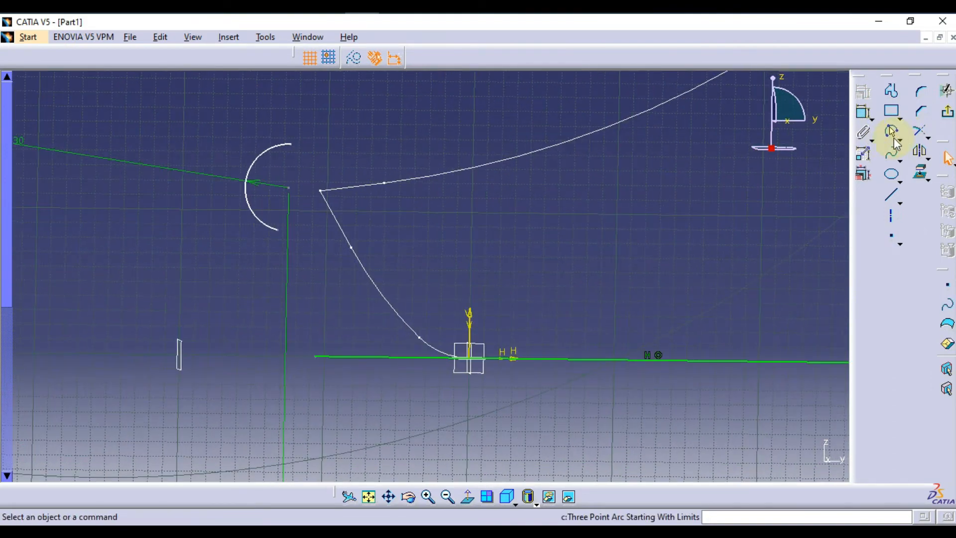
pyautogui.click(894, 138)
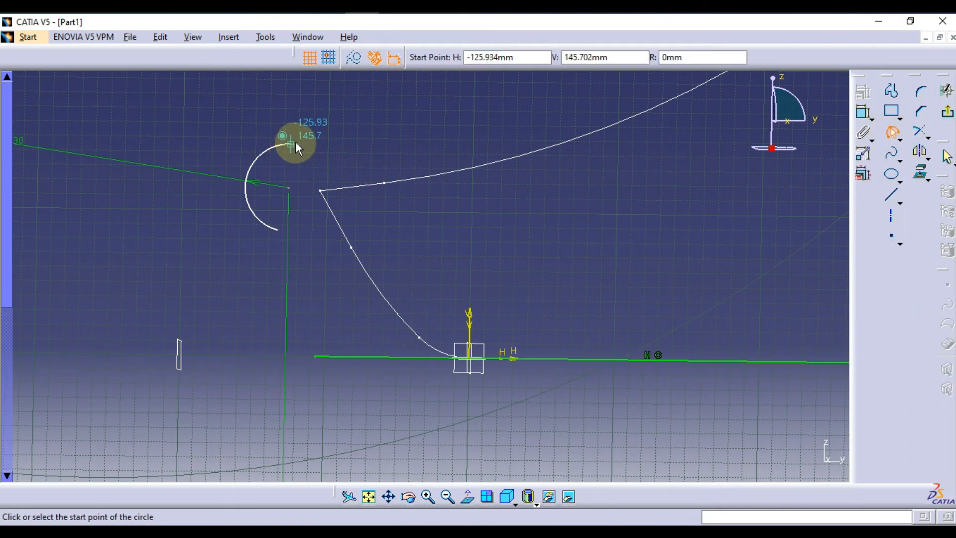
pyautogui.press('Escape')
# Step: Shorten the R30 arc's upper end and draw a tangent three-point arc of about 191 mm radius rearward from it
pyautogui.moveTo(287, 145); pyautogui.dragTo(268, 151)
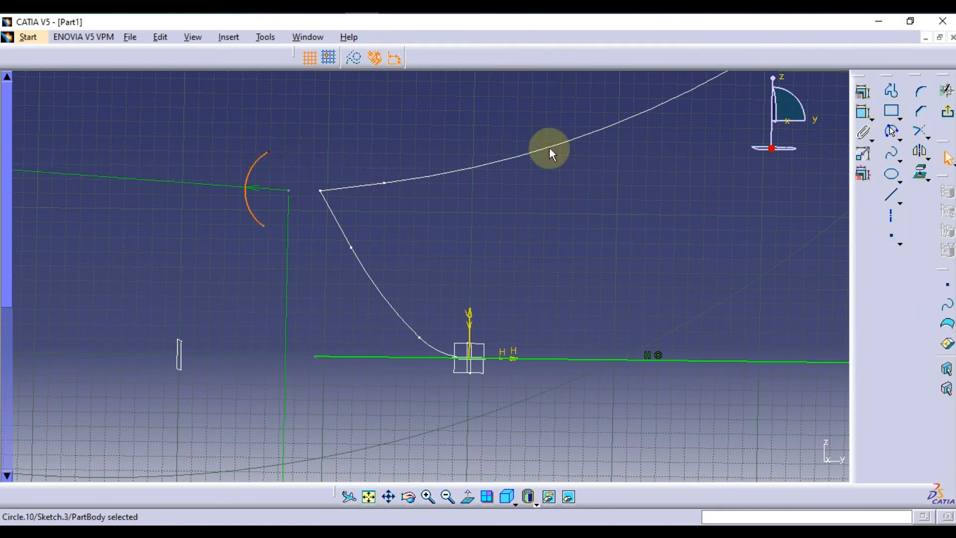
pyautogui.click(900, 140)
pyautogui.click(893, 133)
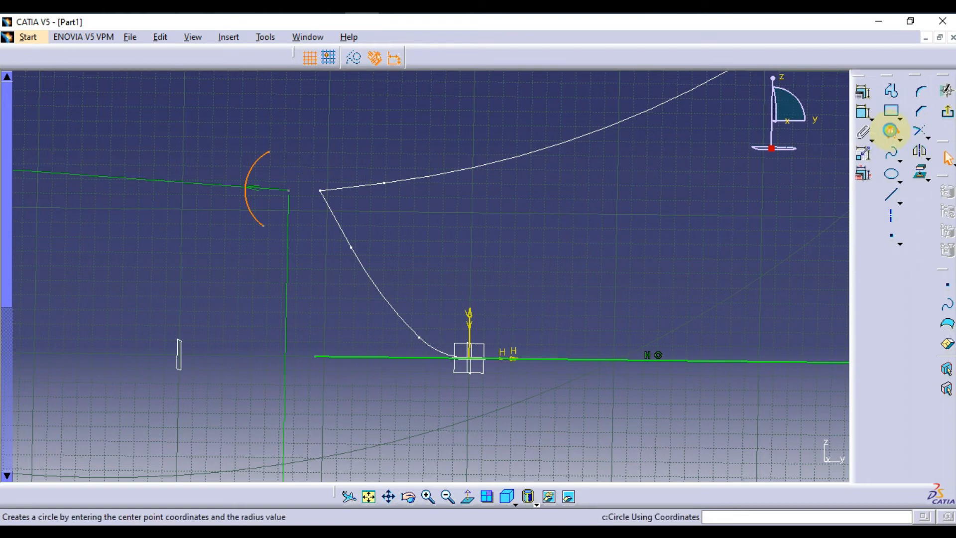
pyautogui.click(893, 134)
pyautogui.click(268, 151)
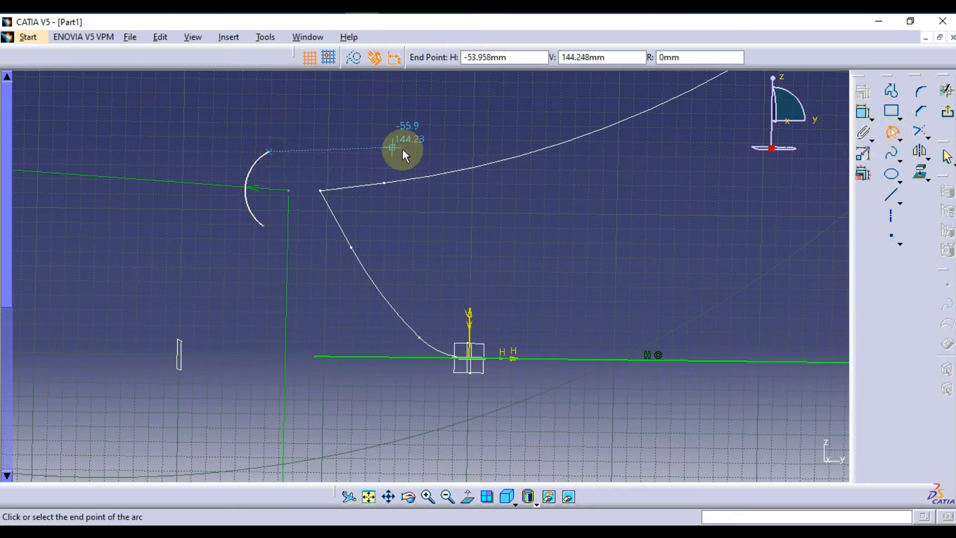
pyautogui.press('Escape')
pyautogui.click(893, 132)
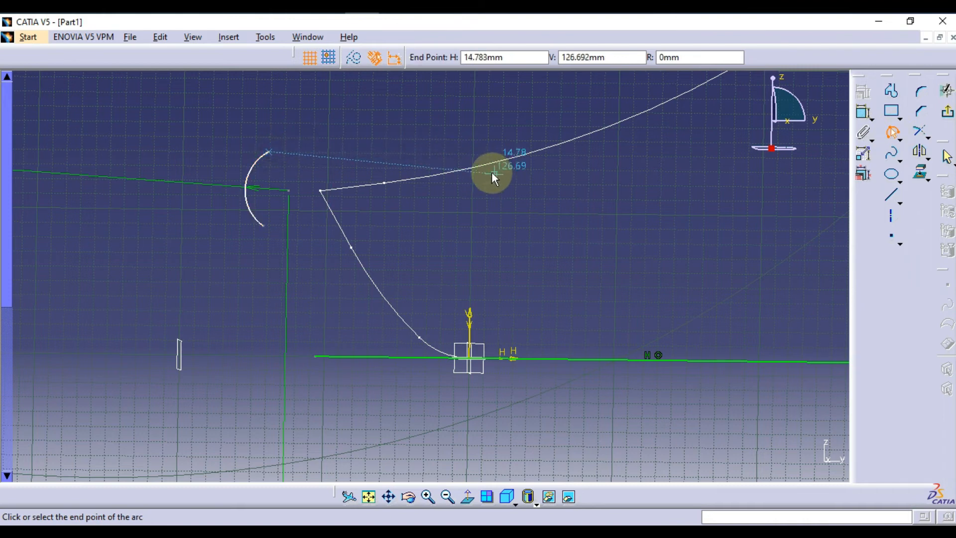
pyautogui.click(500, 139)
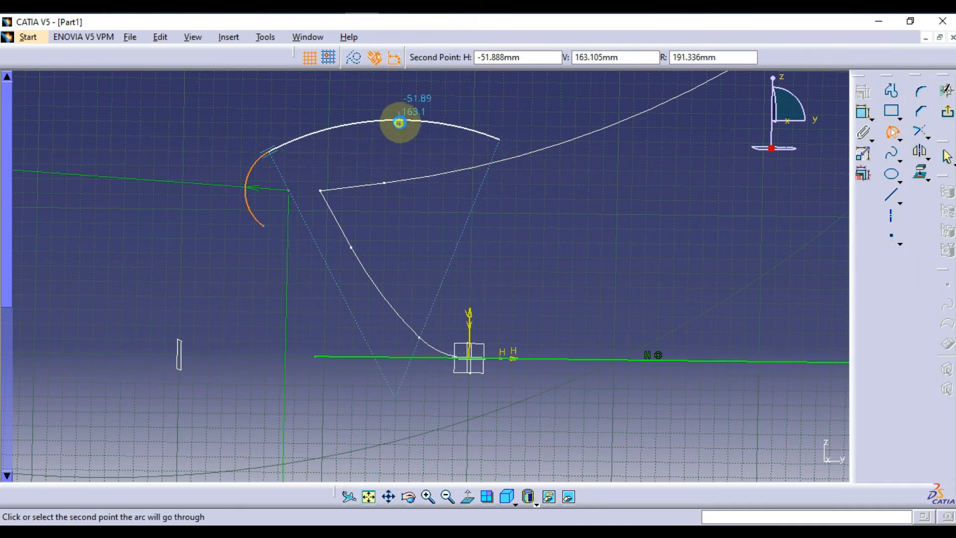
pyautogui.click(399, 122)
# Step: Draw a line from the rear end of the upper front arc, sloping down toward the seat back and tangent to the arc
pyautogui.click(892, 173)
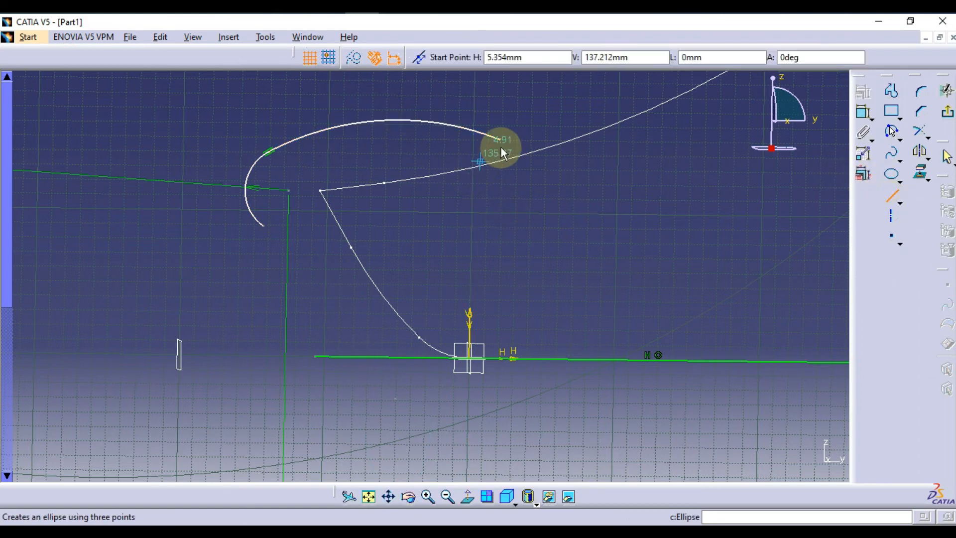
pyautogui.click(499, 140)
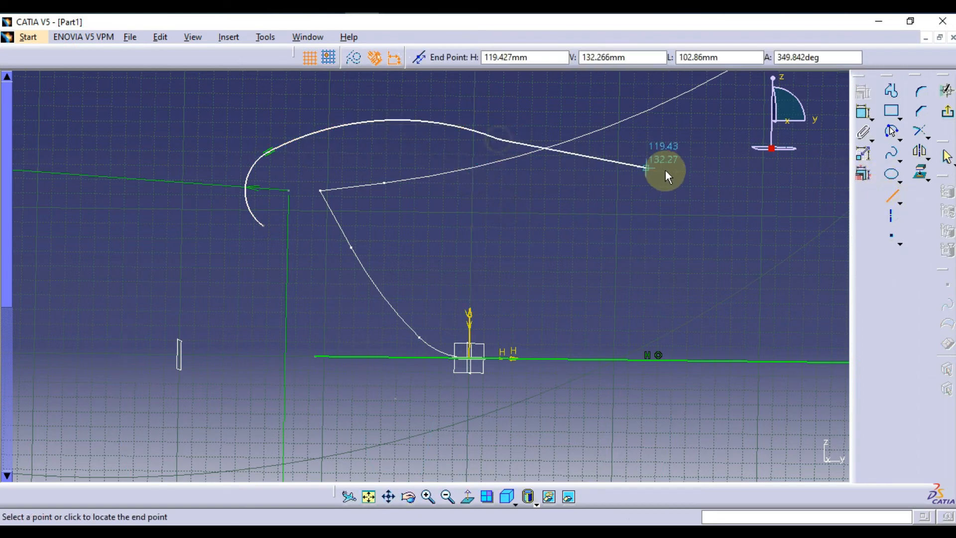
pyautogui.click(689, 213)
# Step: Draw a three-point arc of about 745 mm radius from the R30 arc's lower end, tangent to it and running down rearward
pyautogui.moveTo(617, 259); pyautogui.dragTo(628, 205, button='middle')
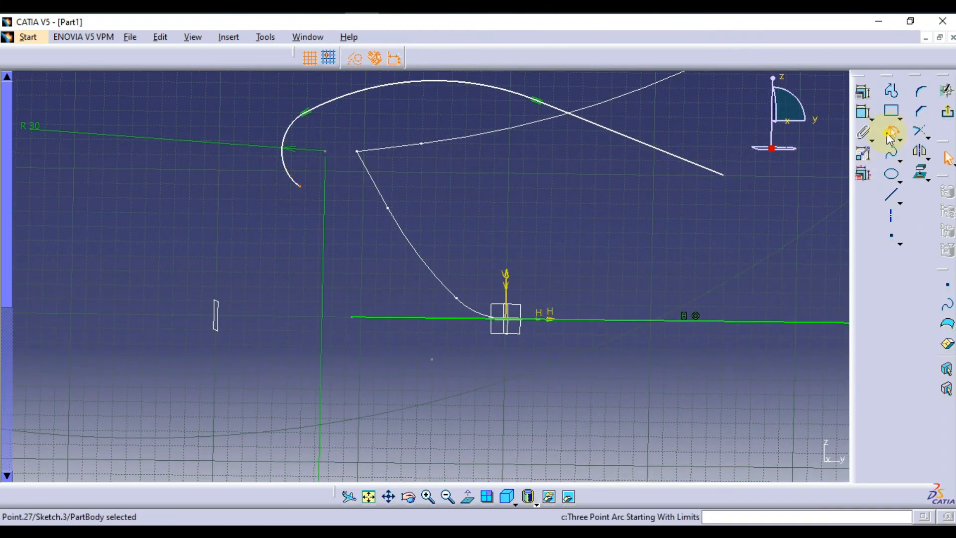
pyautogui.click(891, 132)
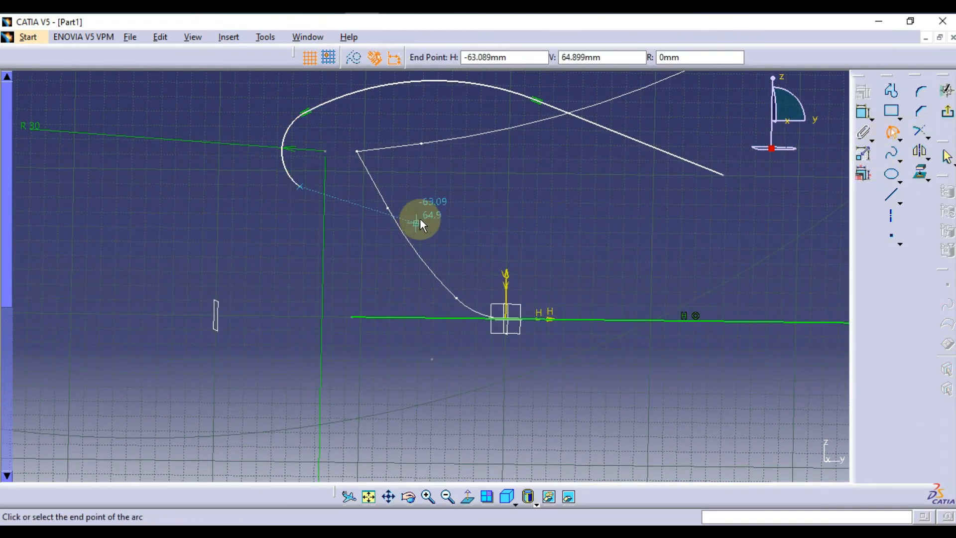
pyautogui.click(407, 253)
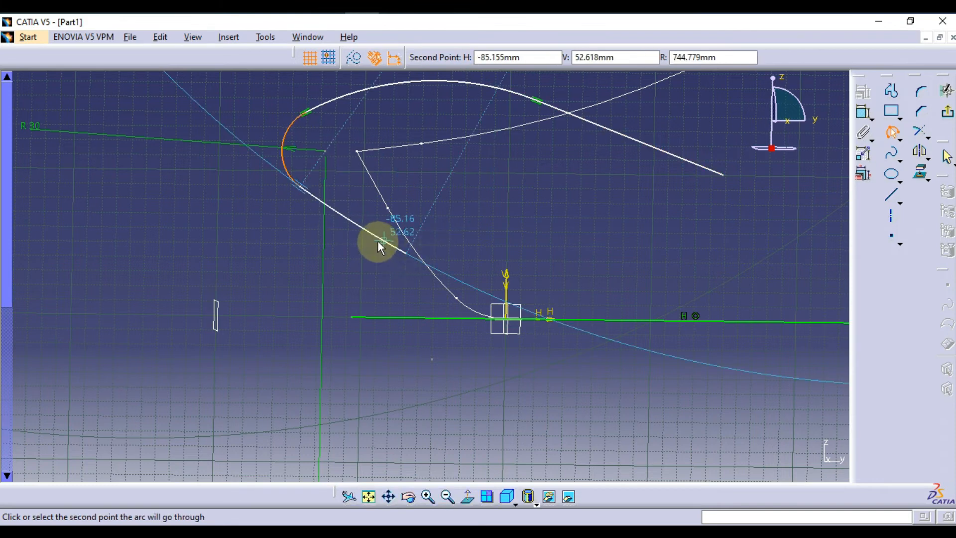
pyautogui.click(372, 231)
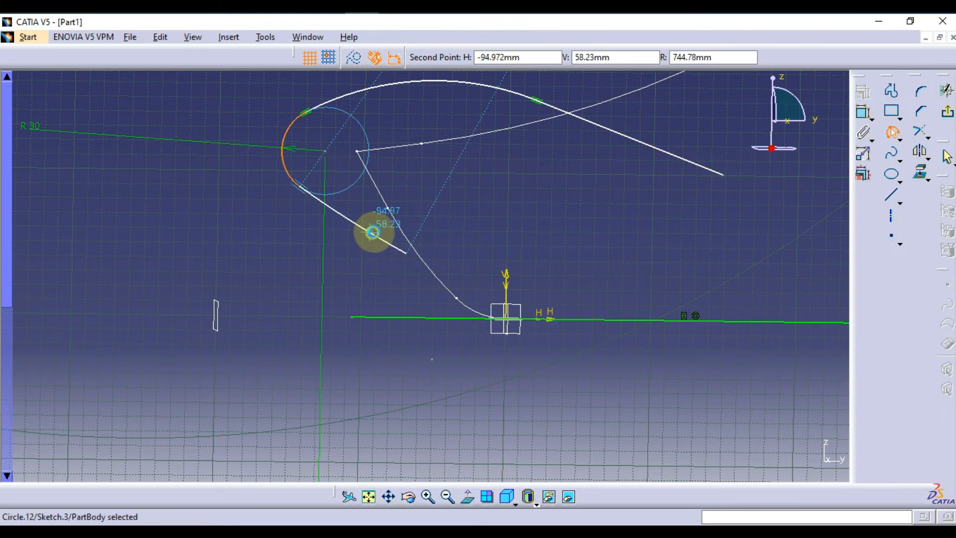
# Step: Draw a tangent arc at the front end of the horizontal bottom line and move both its ends rearward toward the origin
pyautogui.click(891, 130)
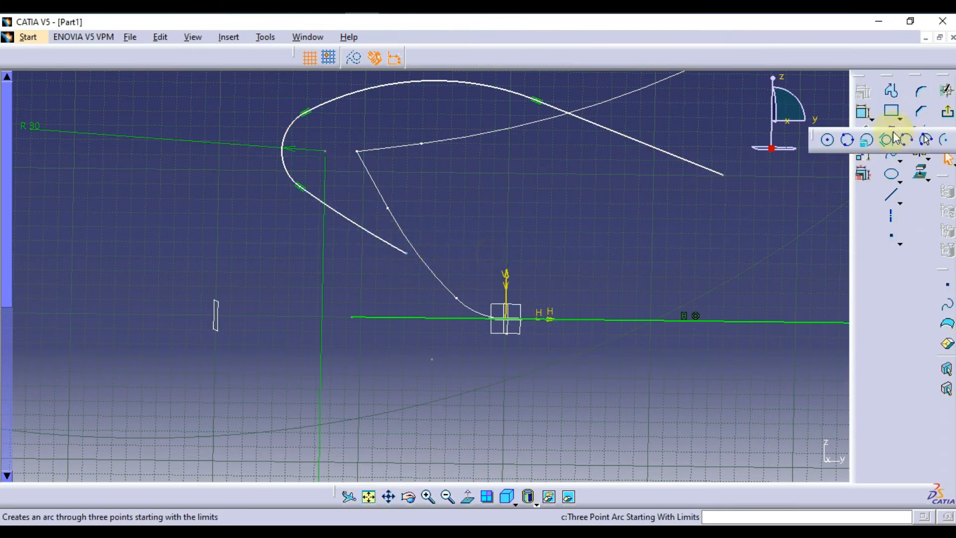
pyautogui.click(913, 138)
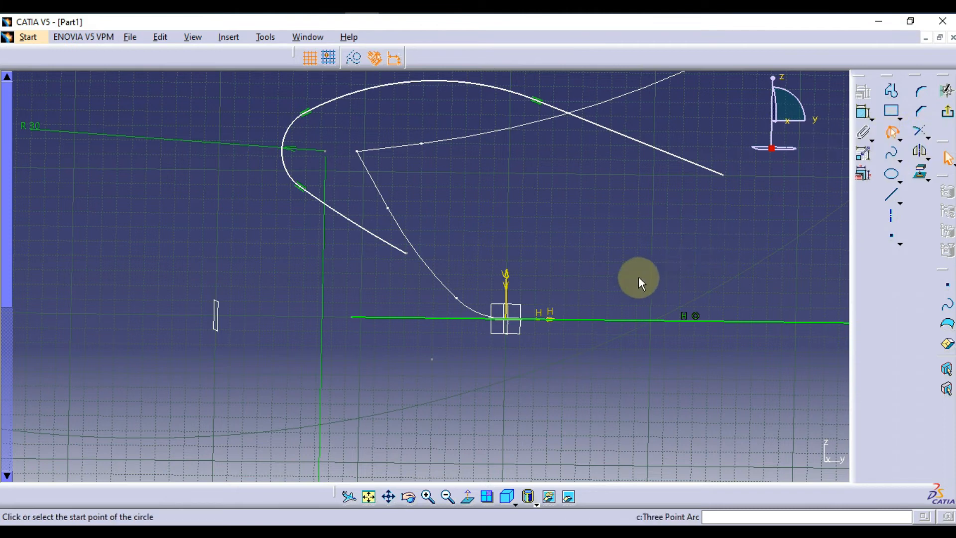
pyautogui.click(352, 317)
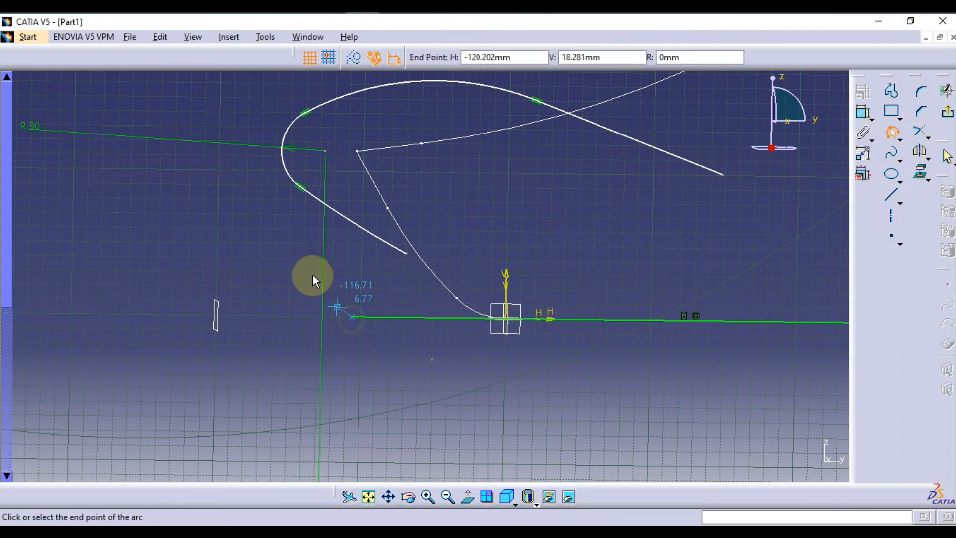
pyautogui.click(272, 274)
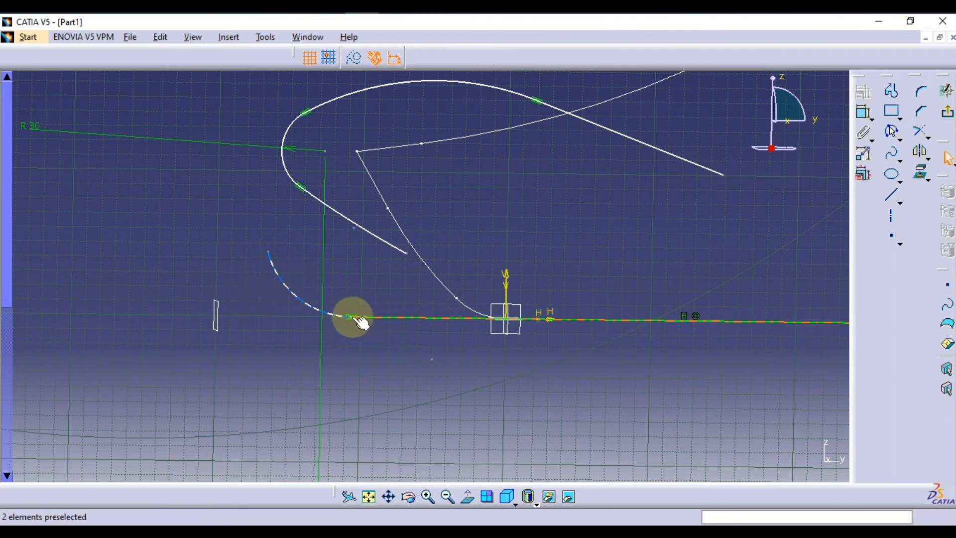
pyautogui.moveTo(358, 319); pyautogui.dragTo(533, 321)
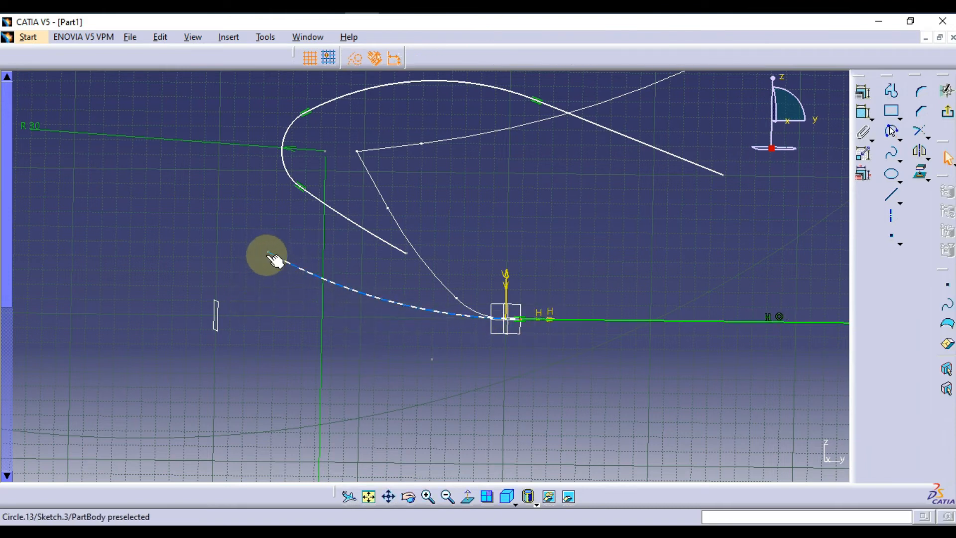
pyautogui.moveTo(273, 257); pyautogui.dragTo(430, 272)
# Step: Connect the lower front arc to the arc at the bottom line with a short three-point arc
pyautogui.keyDown('ctrl'); pyautogui.moveTo(514, 286); pyautogui.dragTo(520, 259, button='middle'); pyautogui.keyUp('ctrl')
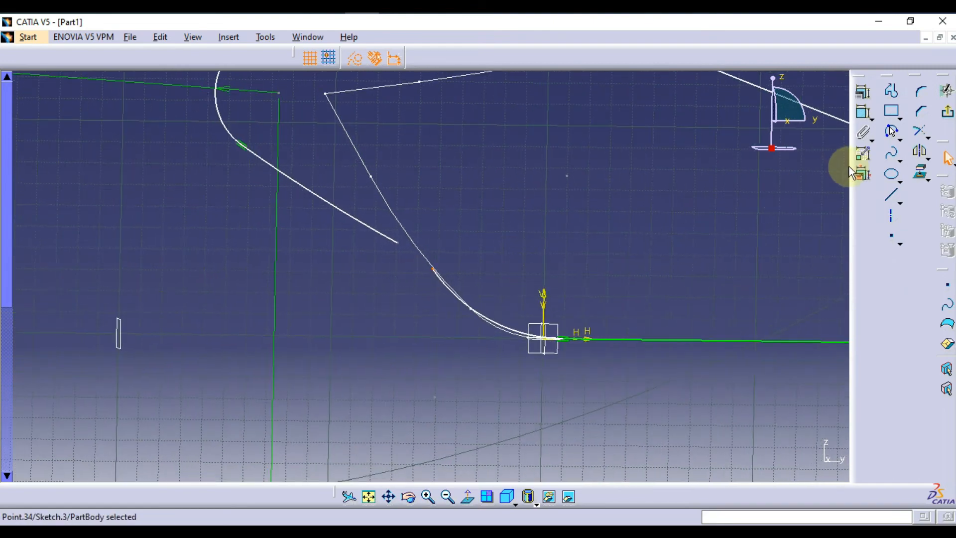
pyautogui.click(892, 134)
pyautogui.click(399, 243)
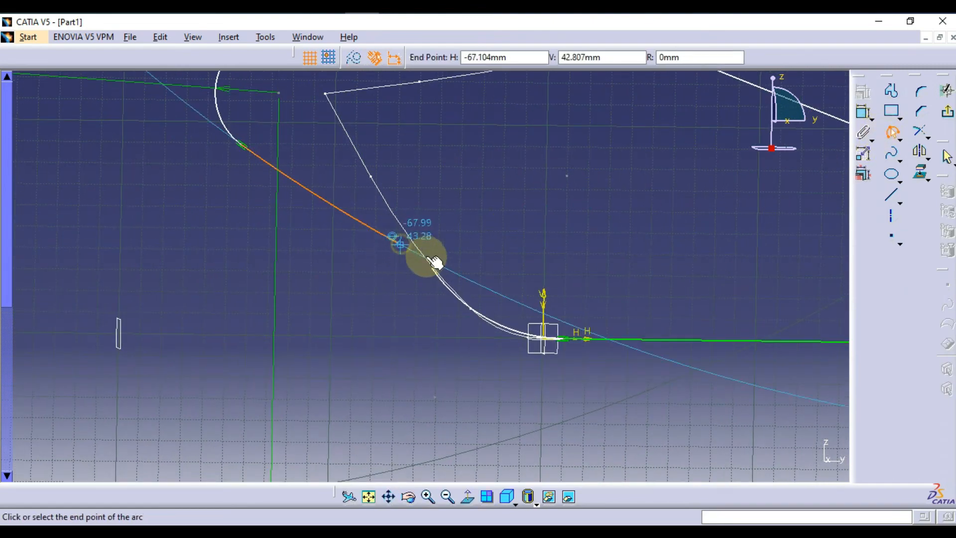
pyautogui.click(432, 269)
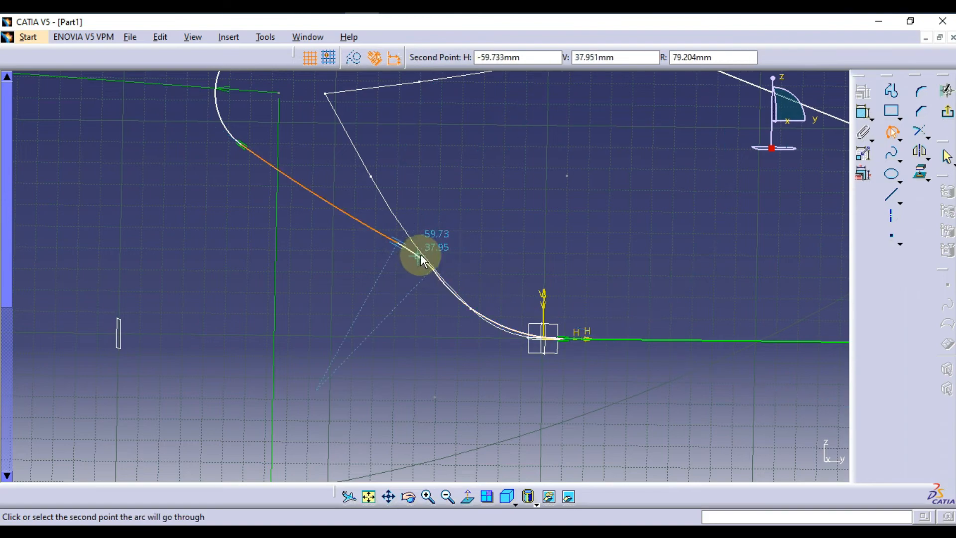
pyautogui.click(422, 252)
# Step: Extend the sloping cushion line further rearward toward the lower end of the R300 arc
pyautogui.keyDown('ctrl'); pyautogui.moveTo(463, 228); pyautogui.dragTo(480, 379, button='middle'); pyautogui.keyUp('ctrl')
pyautogui.moveTo(463, 305); pyautogui.dragTo(455, 341, button='middle')
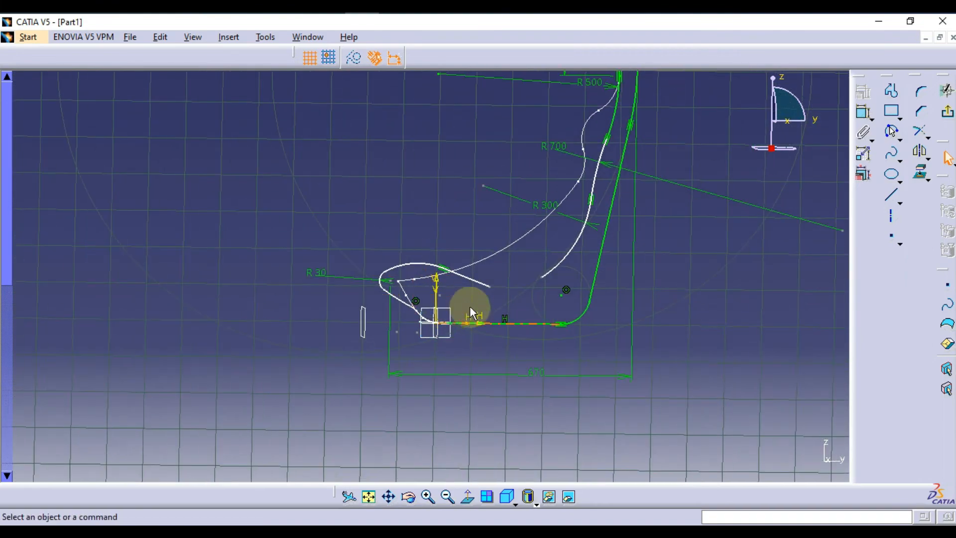
pyautogui.moveTo(490, 285); pyautogui.dragTo(521, 283)
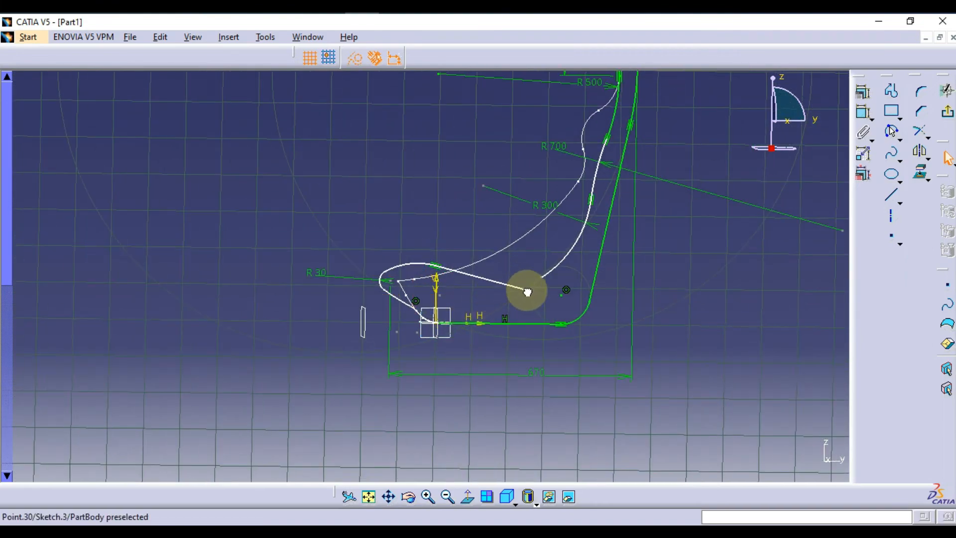
# Step: Dimension the angle between the sloping cushion line and the horizontal bottom line and set it to 13°
pyautogui.click(487, 324)
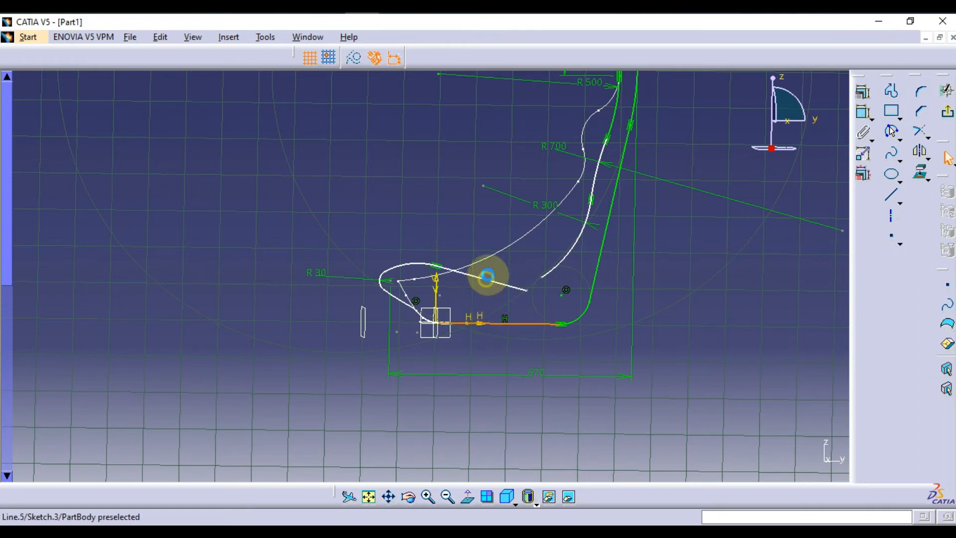
pyautogui.click(863, 112)
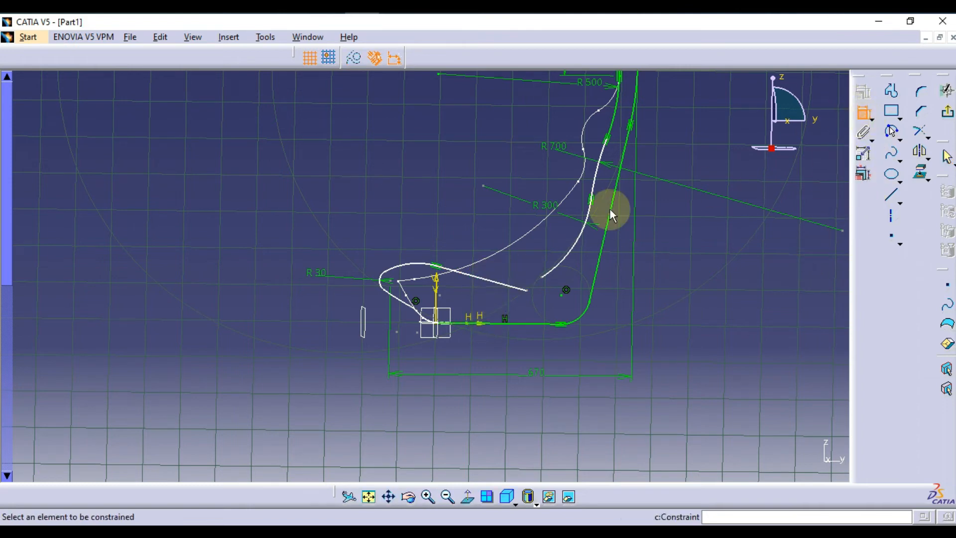
pyautogui.click(474, 276)
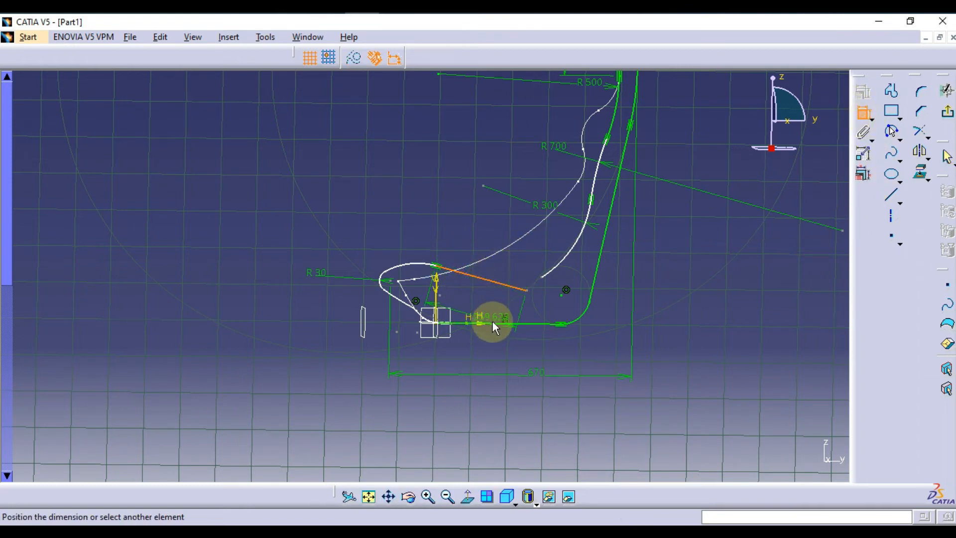
pyautogui.click(492, 323)
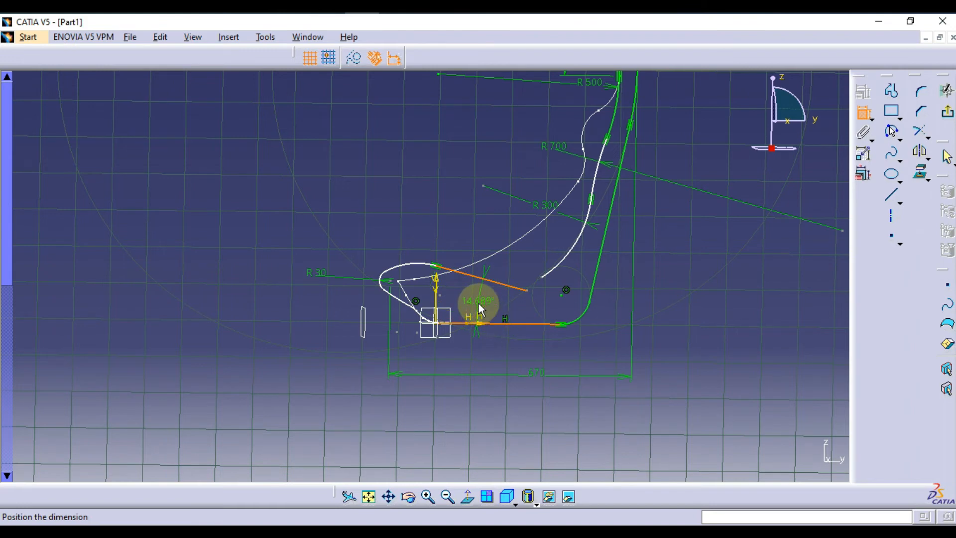
pyautogui.doubleClick(480, 302)
pyautogui.write('1')
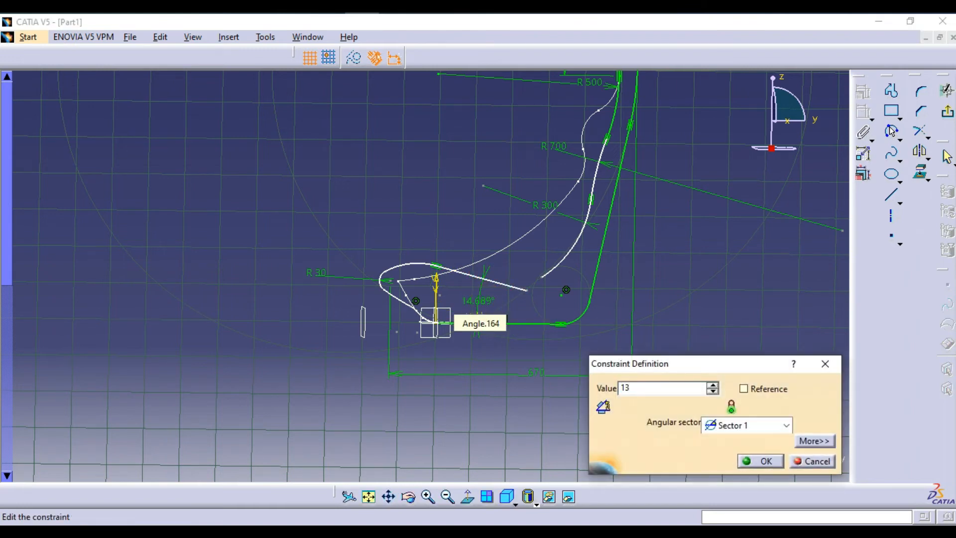
pyautogui.write('3')
pyautogui.press('Return')
# Step: Dimension the radius of the upper front arc beside the sloping line and set it to 160 mm
pyautogui.click(406, 266)
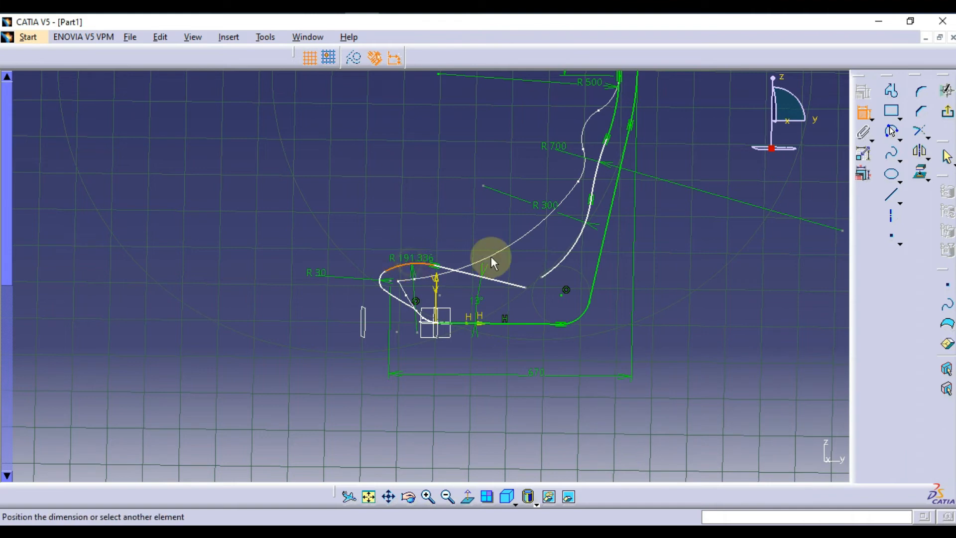
pyautogui.doubleClick(397, 224)
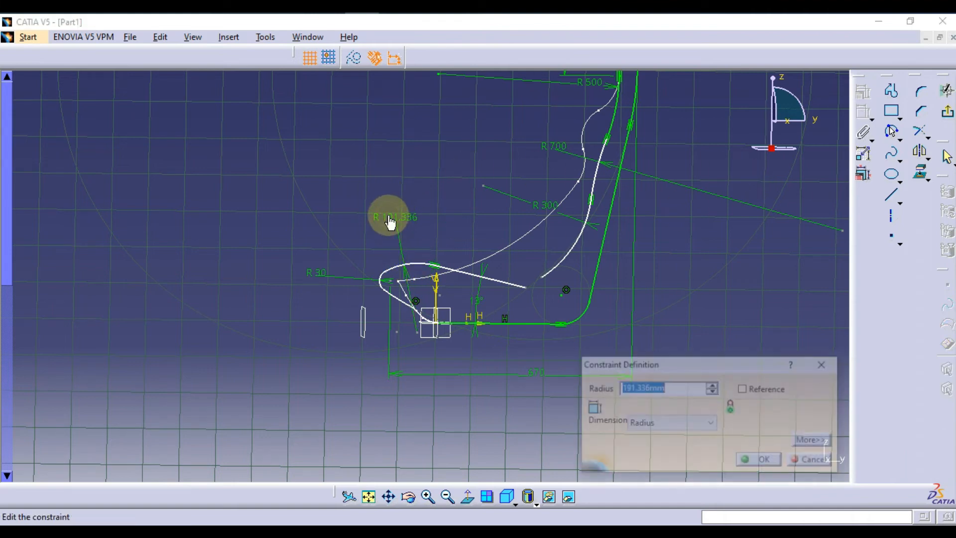
pyautogui.write('160')
pyautogui.press('Return')
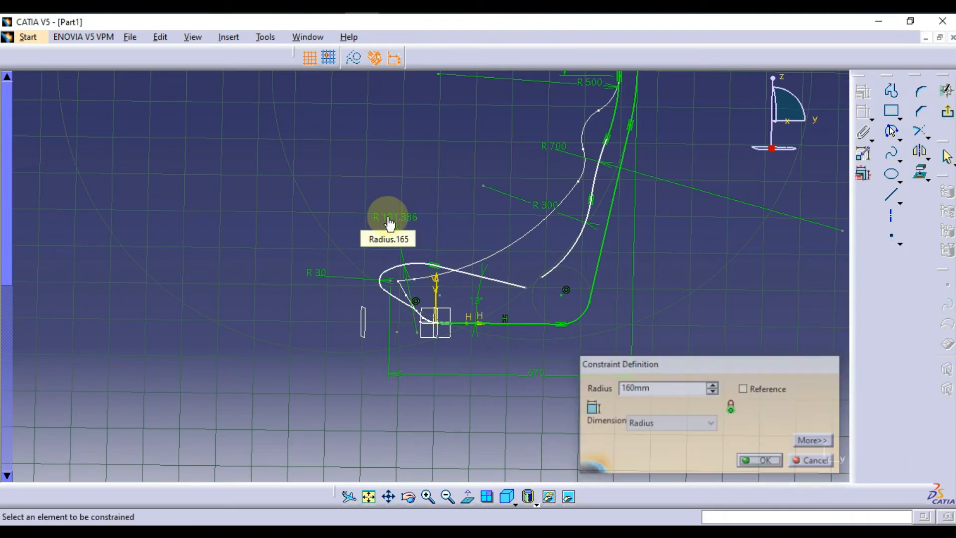
# Step: Dimension the radius of the arc below the R30 arc, check the section view and set it to 150 mm
pyautogui.click(390, 293)
pyautogui.click(328, 374)
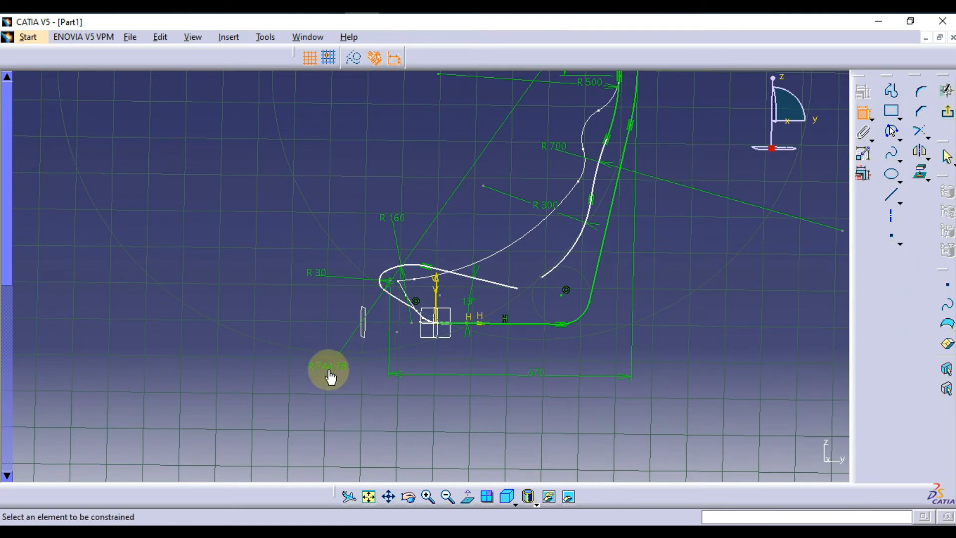
pyautogui.doubleClick(330, 366)
pyautogui.hotkey('alt', 'Tab')
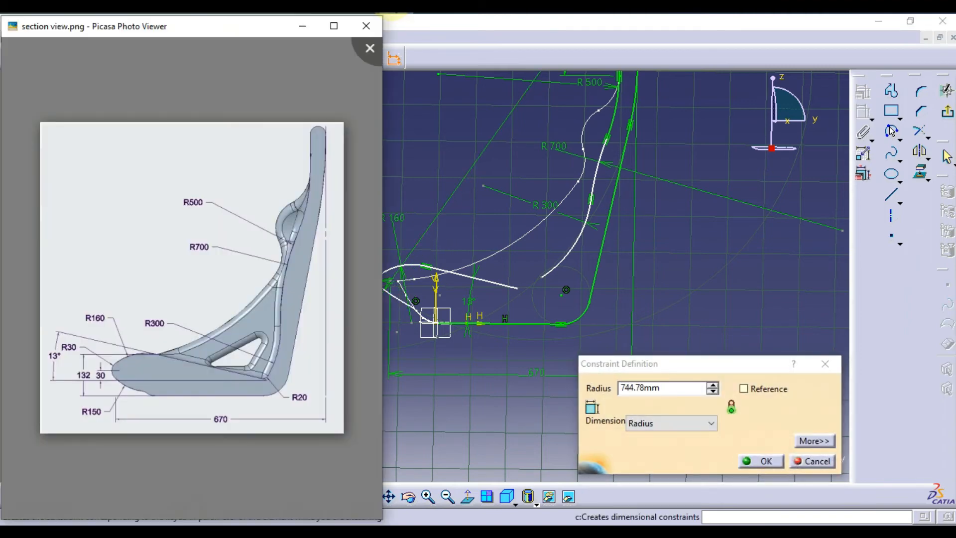
pyautogui.hotkey('alt', 'Tab')
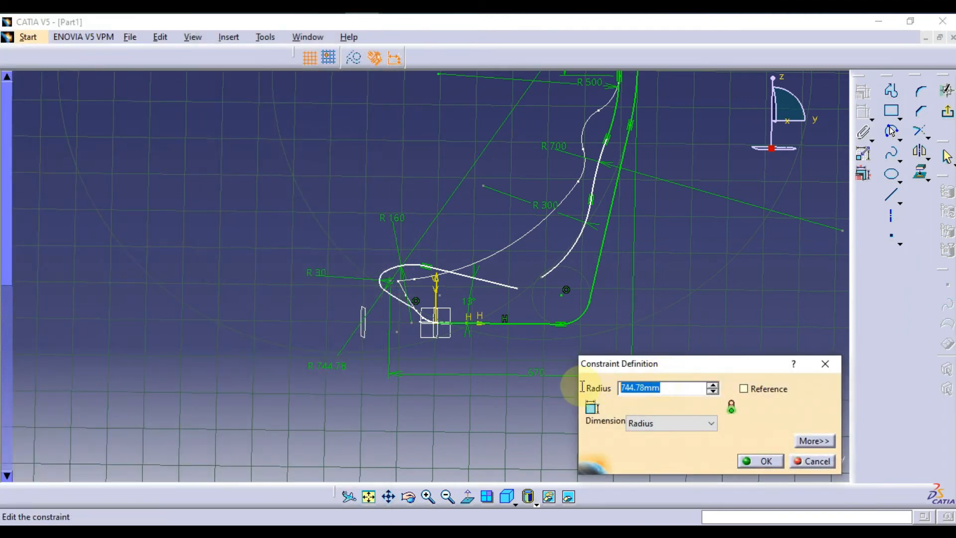
pyautogui.write('150')
pyautogui.press('Return')
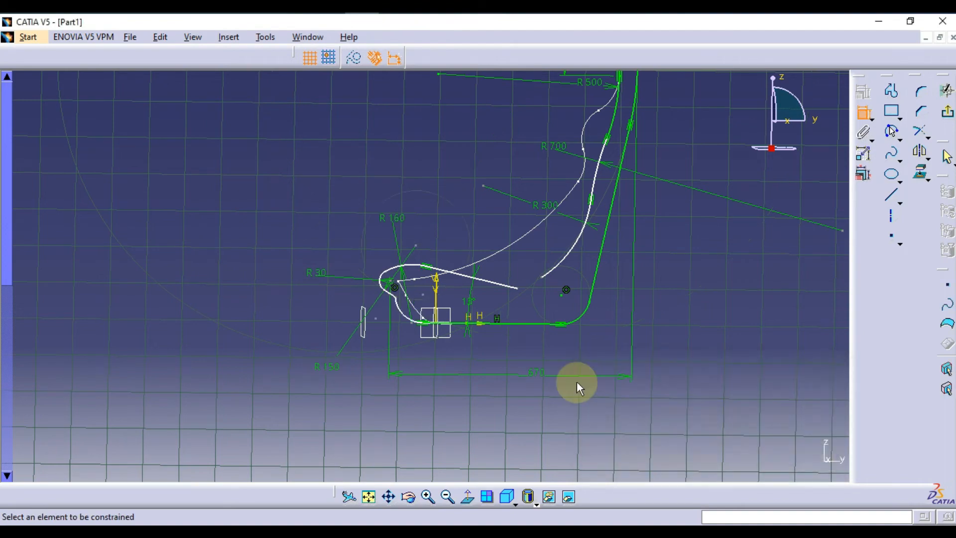
# Step: Dimension the radius of the lower front arc that meets the horizontal bottom line and set it to 50 mm
pyautogui.moveTo(425, 328)
pyautogui.mouseDown(button='middle')
pyautogui.moveTo(420, 246)
pyautogui.moveTo(438, 309)
pyautogui.moveTo(418, 305)
pyautogui.mouseUp(button='middle')
pyautogui.click(405, 286)
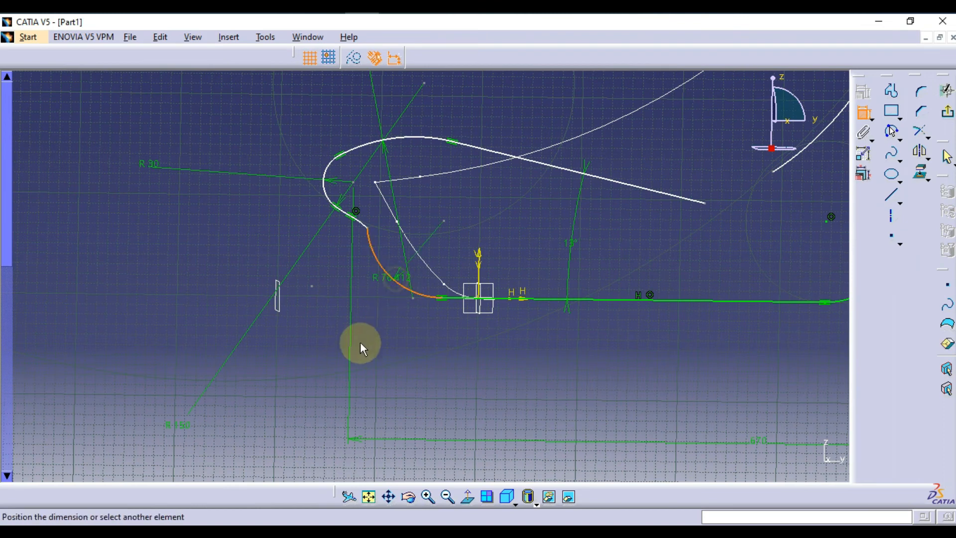
pyautogui.click(377, 365)
pyautogui.doubleClick(378, 364)
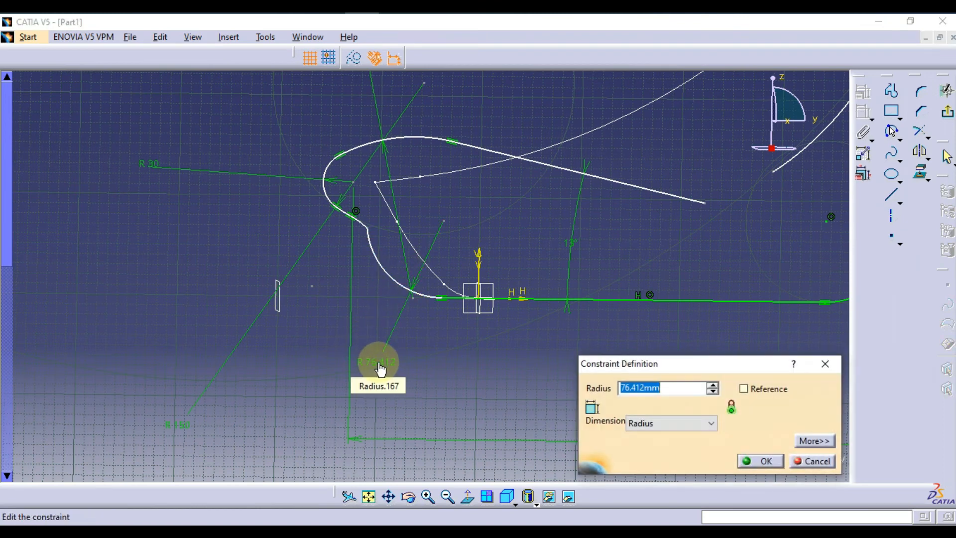
pyautogui.write('50')
pyautogui.press('Return')
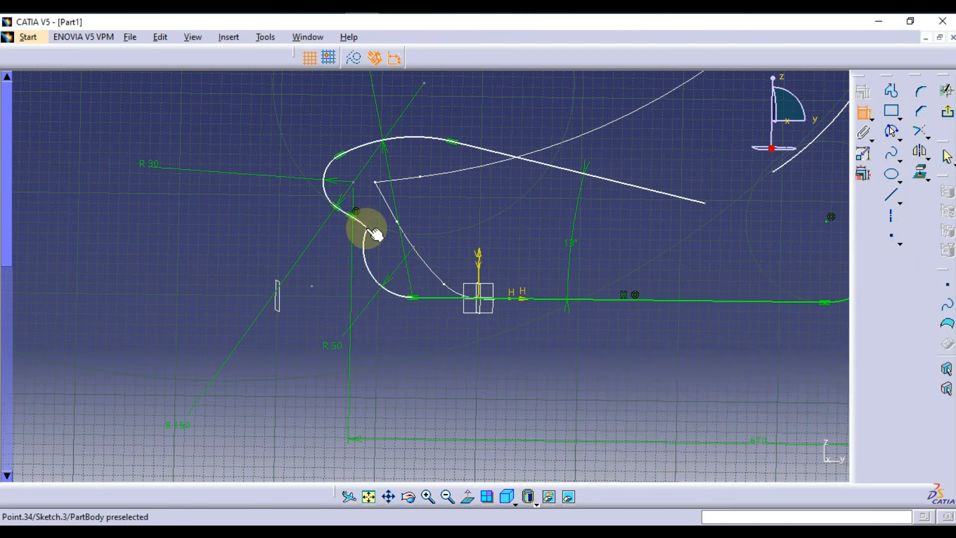
# Step: Dimension the radius of the short arc between the R150 and R50 arcs and set it to 20 mm
pyautogui.click(369, 228)
pyautogui.click(335, 263)
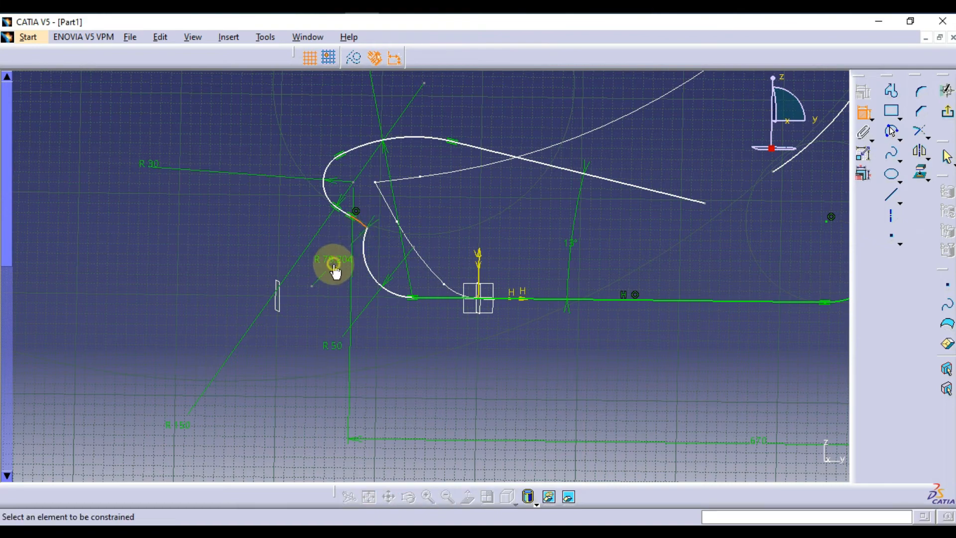
pyautogui.doubleClick(333, 260)
pyautogui.write('20')
pyautogui.press('Return')
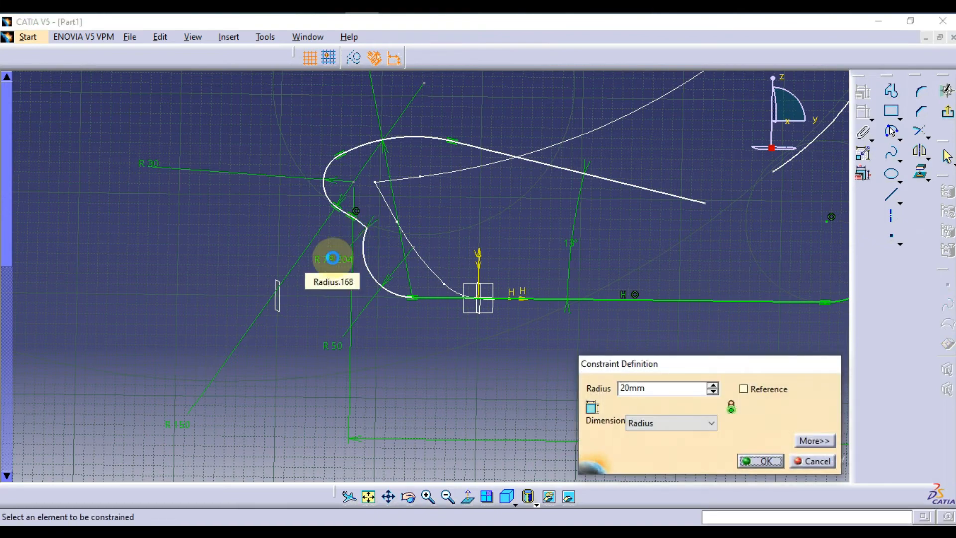
# Step: Make the R20 arc tangent to the R50 lower front arc
pyautogui.moveTo(370, 236); pyautogui.dragTo(321, 177, button='middle')
pyautogui.click(323, 183)
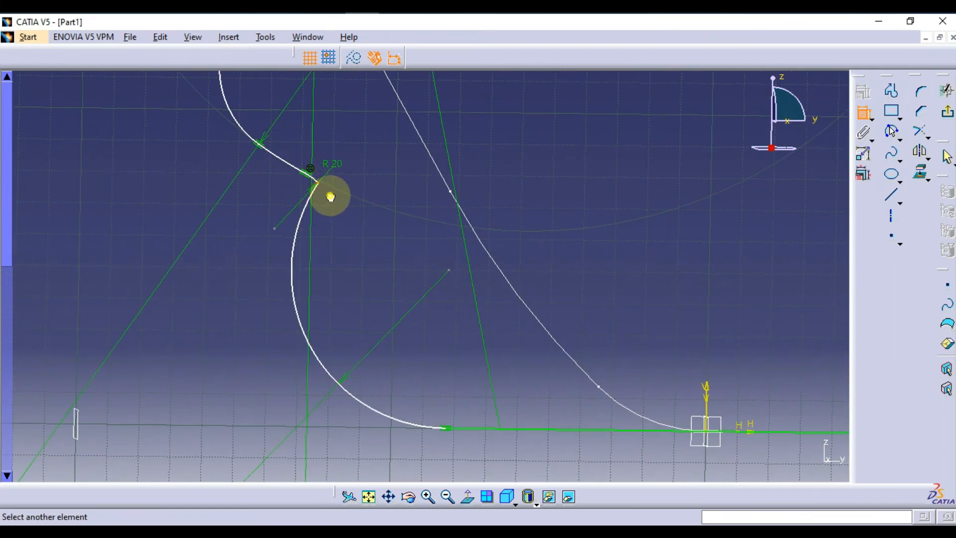
pyautogui.press('Escape')
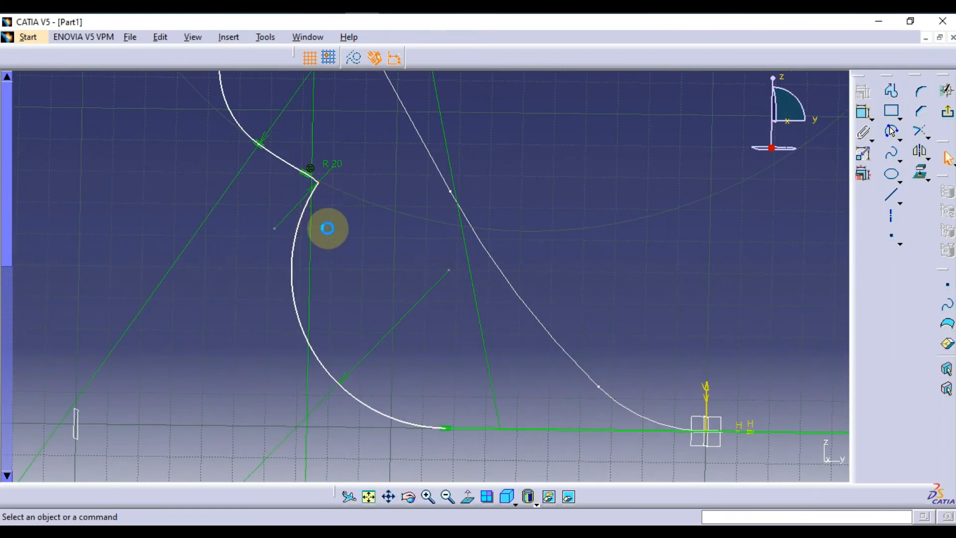
pyautogui.click(321, 183)
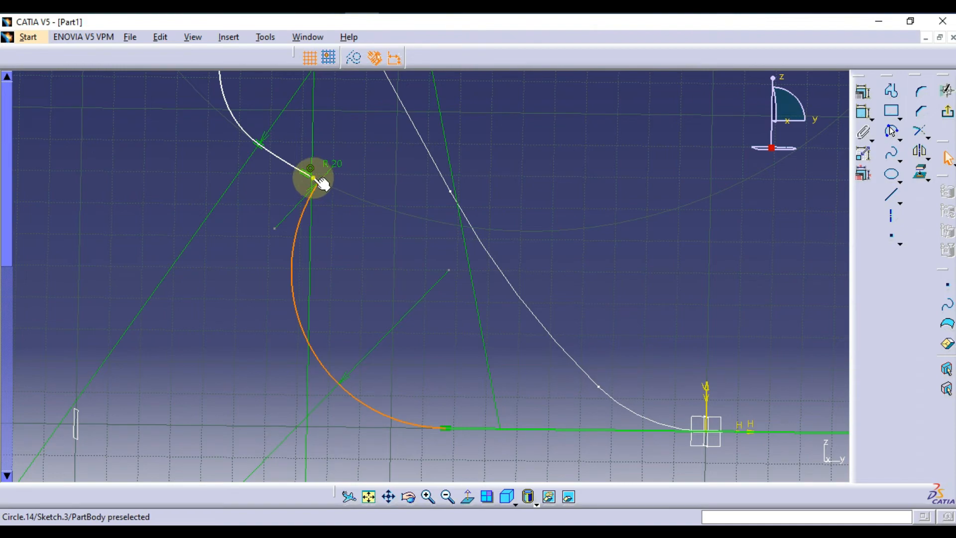
pyautogui.keyDown('ctrl'); pyautogui.click(322, 182); pyautogui.keyUp('ctrl')
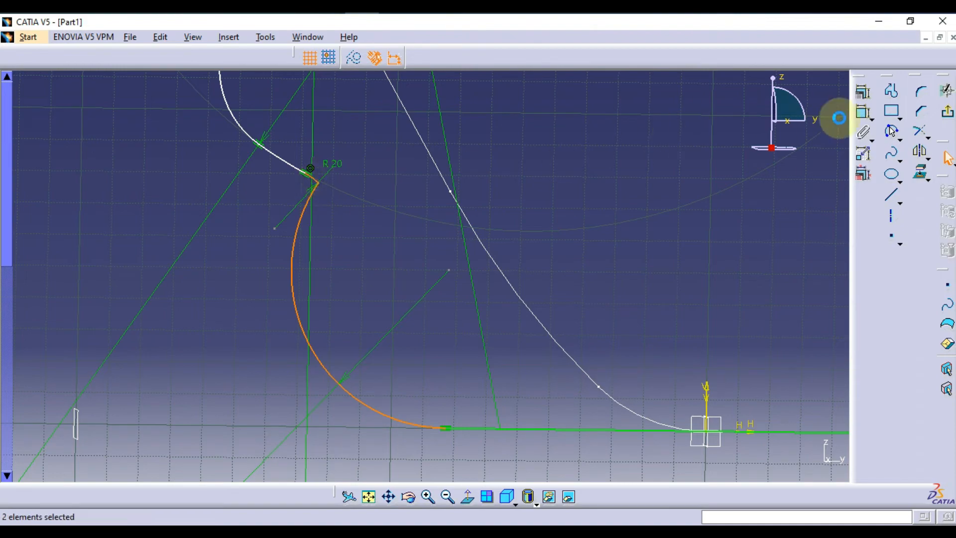
pyautogui.rightClick(626, 259)
pyautogui.click(659, 380)
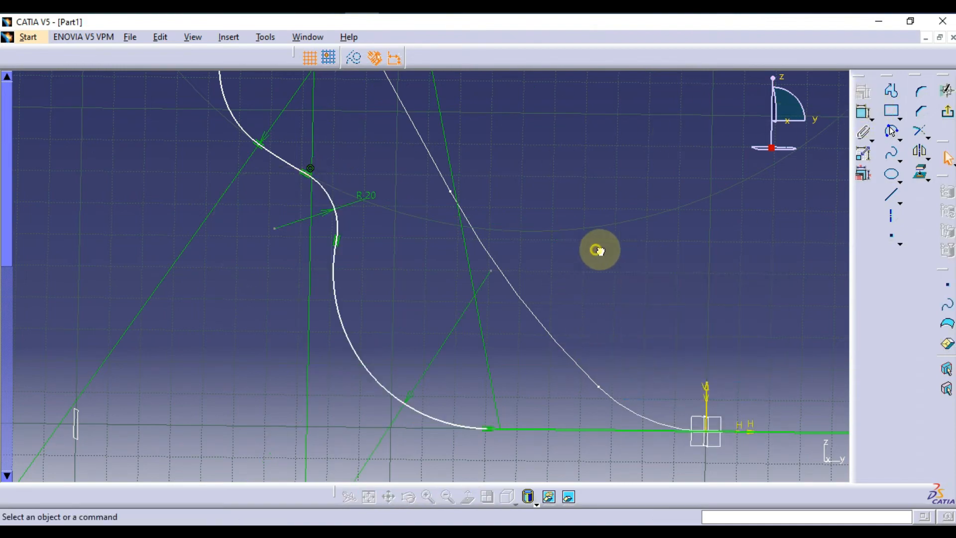
# Step: Draw a horizontal line from the sloping cushion line's rear end forward past the front arcs and convert it to a construction element
pyautogui.moveTo(595, 248)
pyautogui.mouseDown(button='middle')
pyautogui.moveTo(604, 335)
pyautogui.moveTo(549, 276)
pyautogui.moveTo(587, 299)
pyautogui.moveTo(525, 299)
pyautogui.moveTo(525, 277)
pyautogui.moveTo(565, 267)
pyautogui.moveTo(572, 299)
pyautogui.moveTo(634, 284)
pyautogui.moveTo(574, 300)
pyautogui.moveTo(568, 313)
pyautogui.mouseUp(button='middle')
pyautogui.click(592, 270)
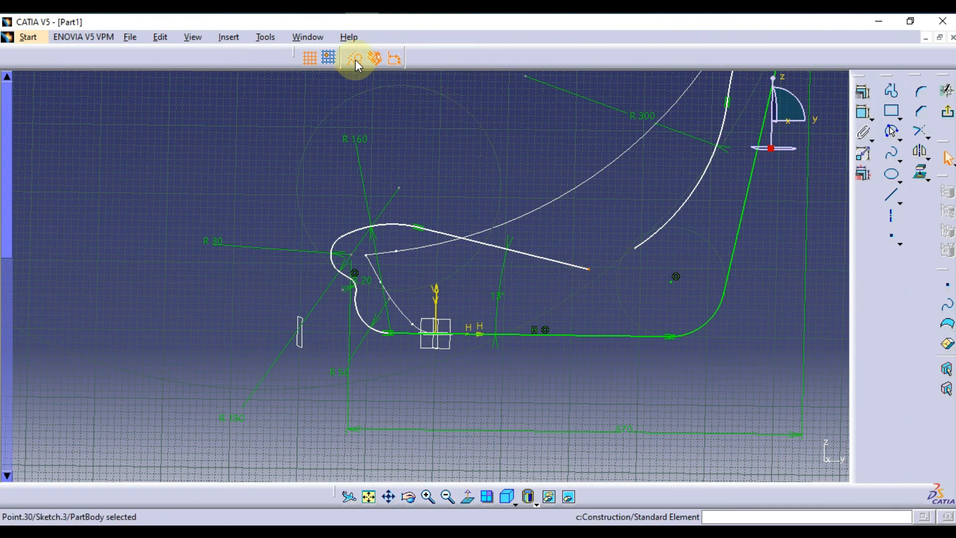
pyautogui.click(891, 196)
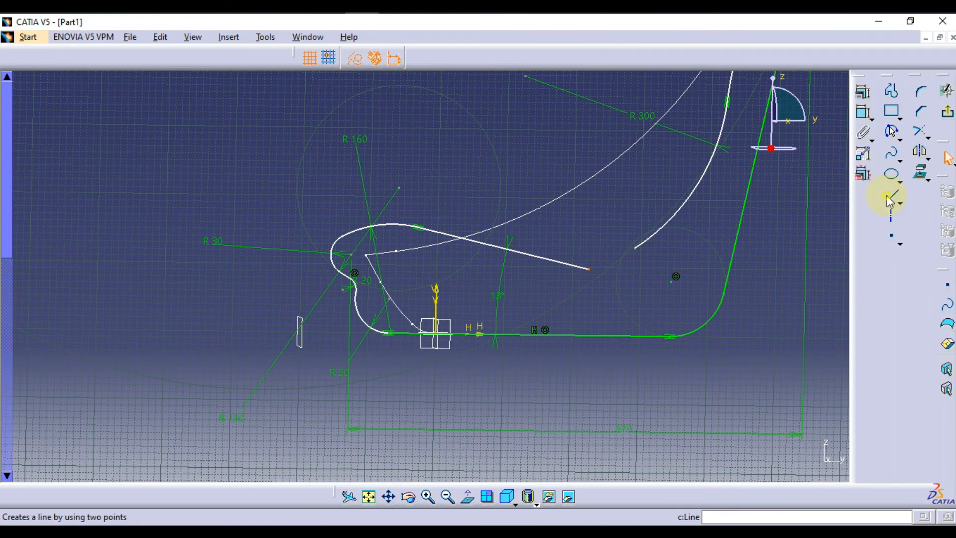
pyautogui.click(589, 270)
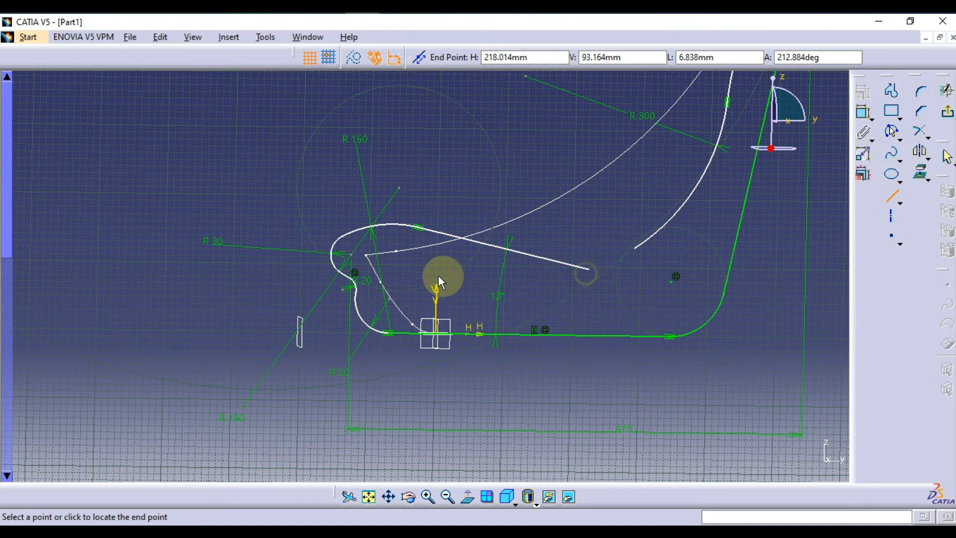
pyautogui.click(171, 264)
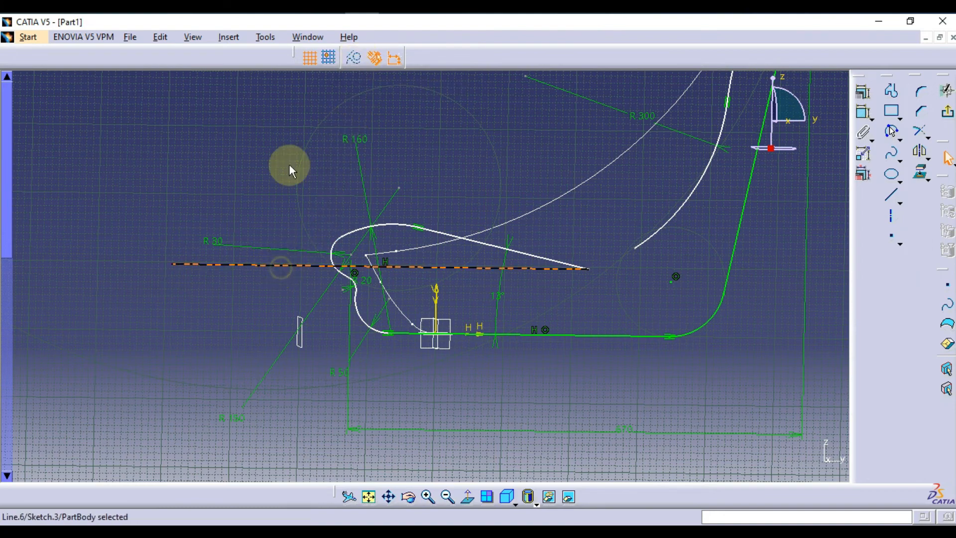
pyautogui.click(353, 58)
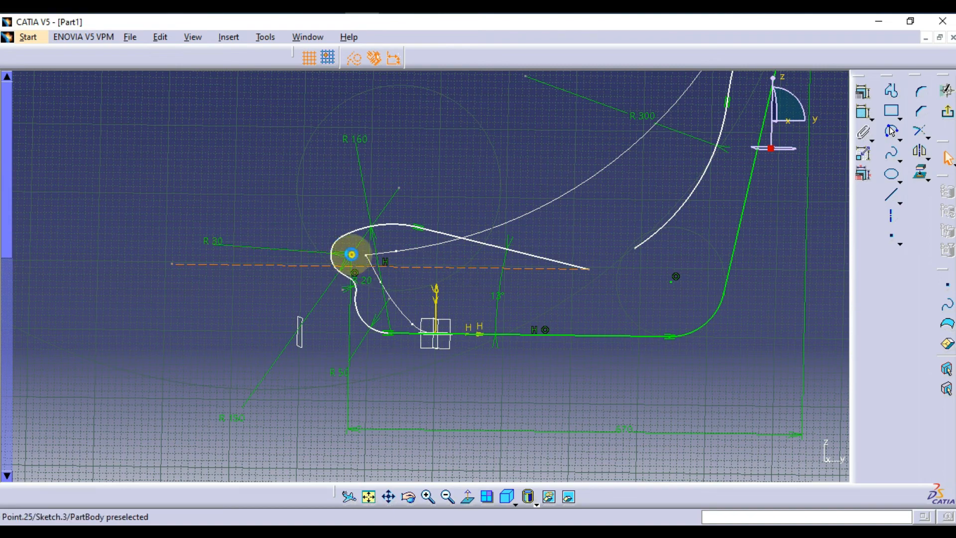
# Step: Dimension the vertical distance between the R30 arc's centre and the horizontal construction line and set it to 32 mm
pyautogui.click(863, 112)
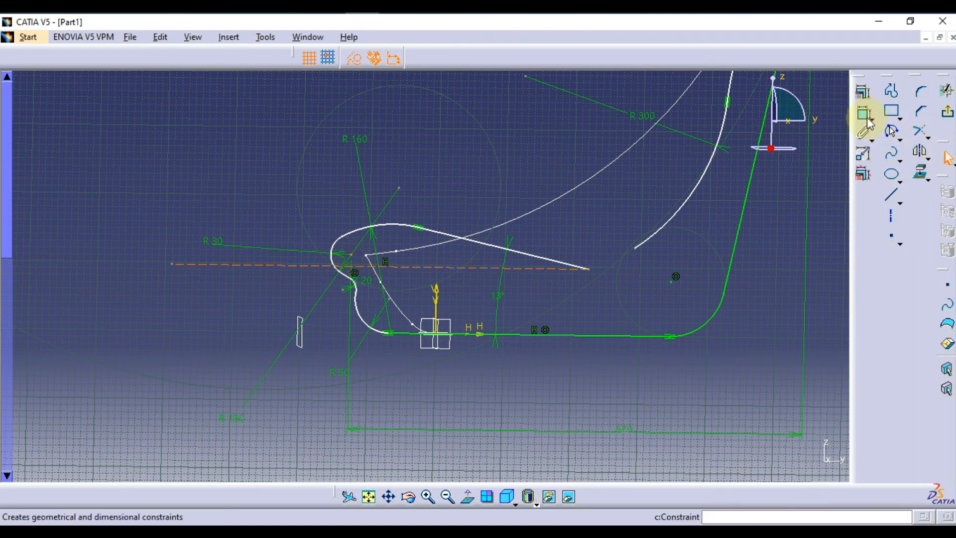
pyautogui.click(374, 248)
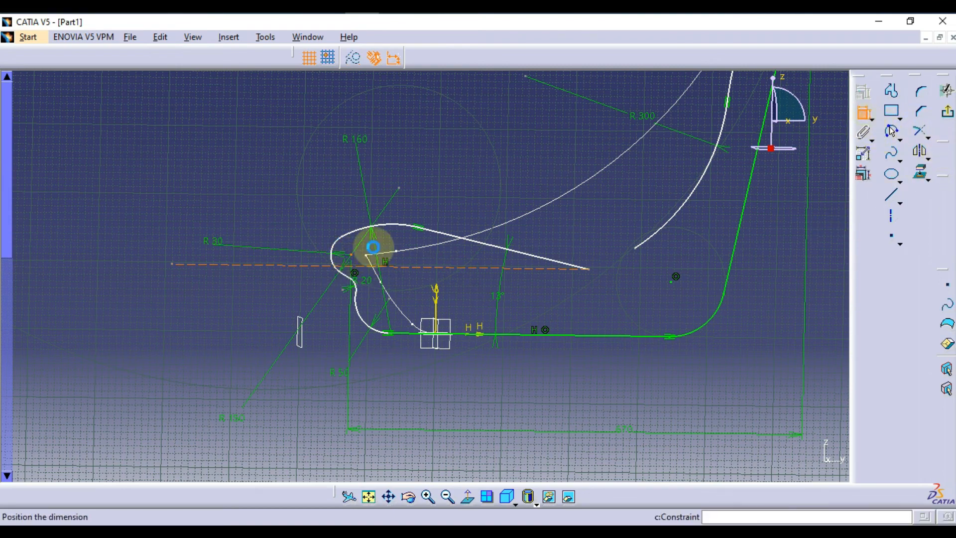
pyautogui.click(172, 237)
pyautogui.doubleClick(168, 234)
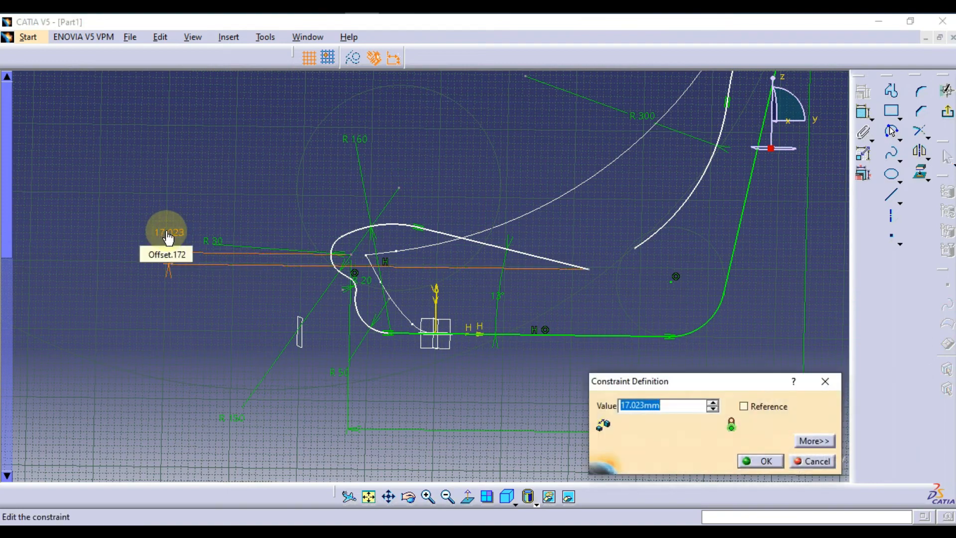
pyautogui.write('32')
pyautogui.press('Return')
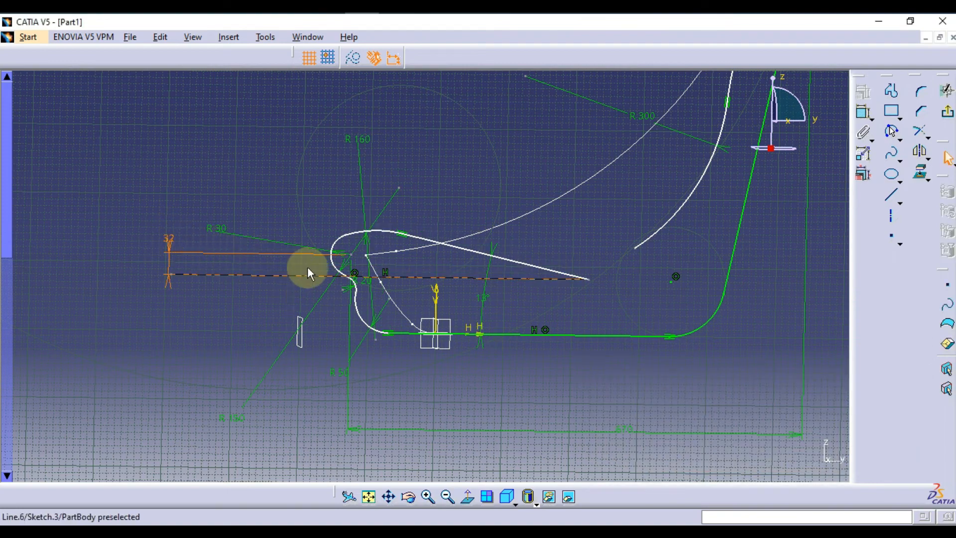
# Step: Dimension the height from the bottom line to the point where the R160 arc meets the sloping line and set it to 132 mm
pyautogui.click(404, 234)
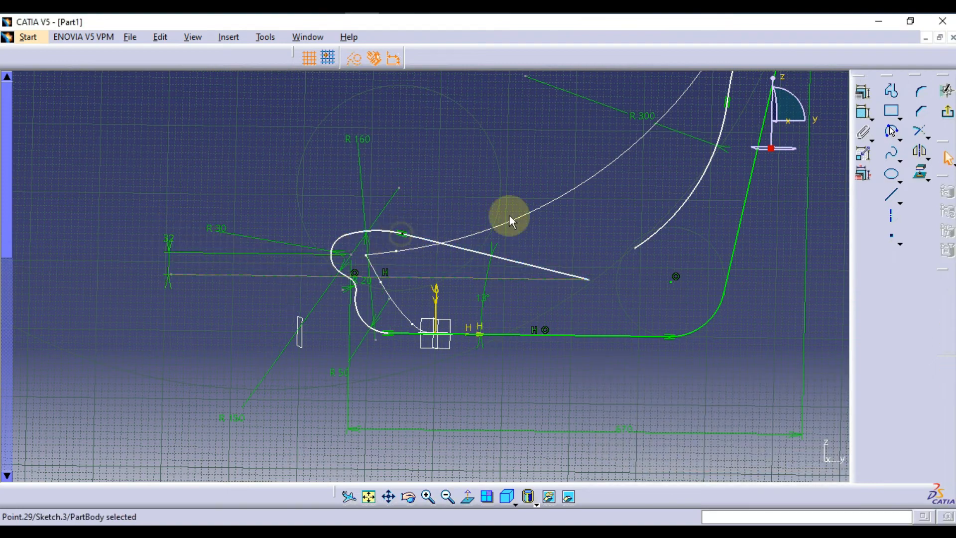
pyautogui.click(863, 112)
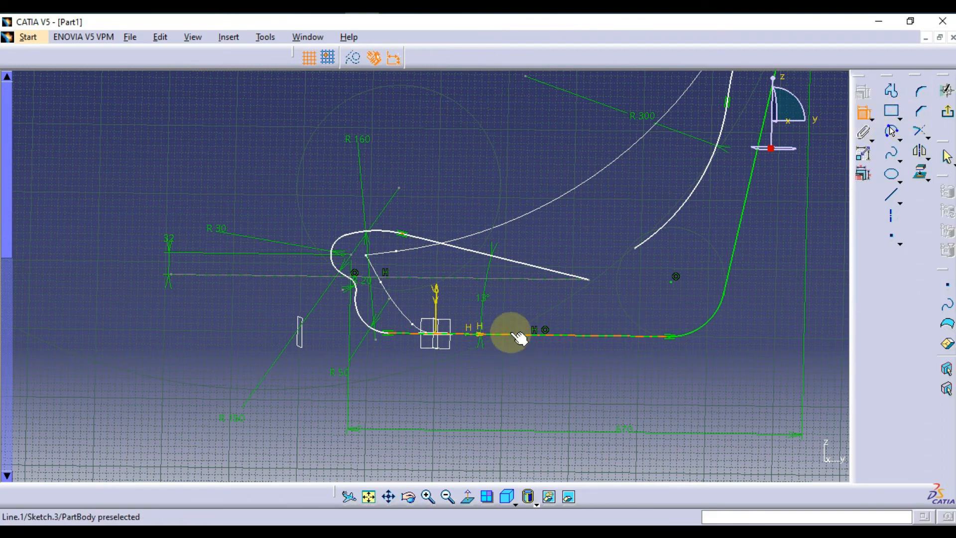
pyautogui.click(513, 332)
pyautogui.click(90, 286)
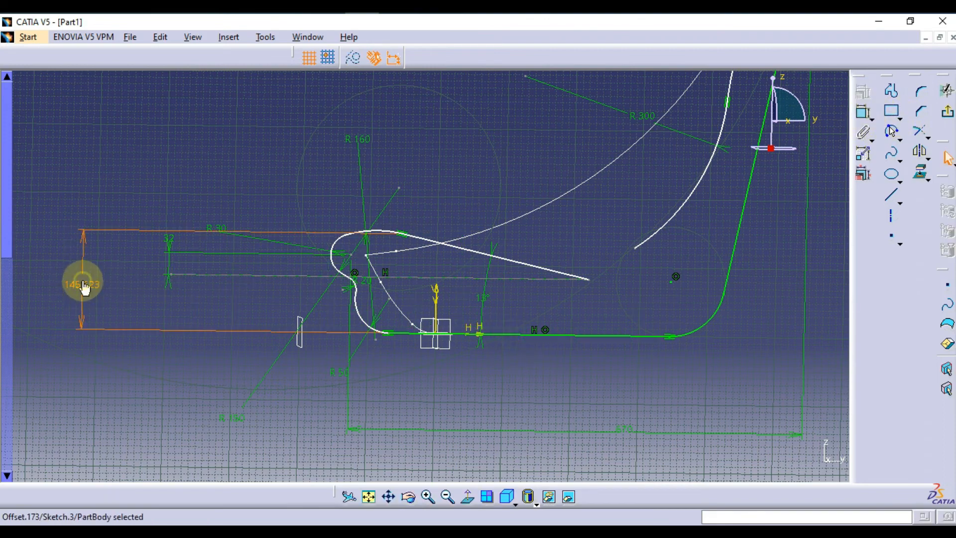
pyautogui.doubleClick(83, 287)
pyautogui.write('132')
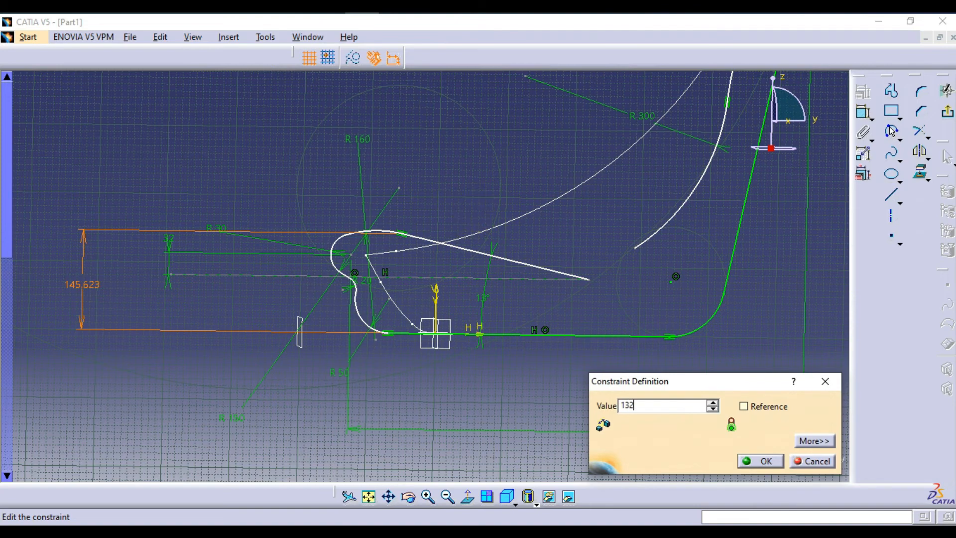
pyautogui.click(387, 20)
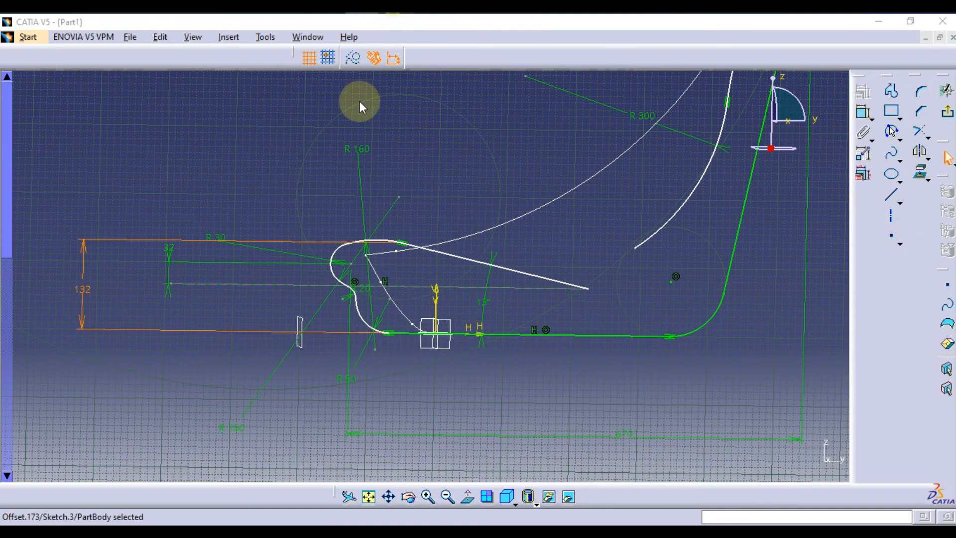
# Step: Set the distance between the R30 arc's centre and the horizontal construction line to 30 mm
pyautogui.click(412, 171)
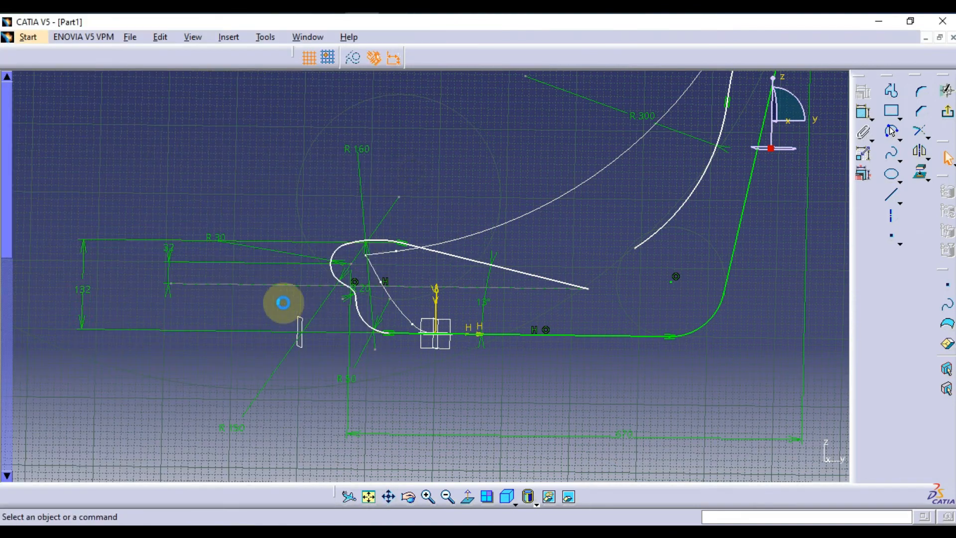
pyautogui.doubleClick(169, 247)
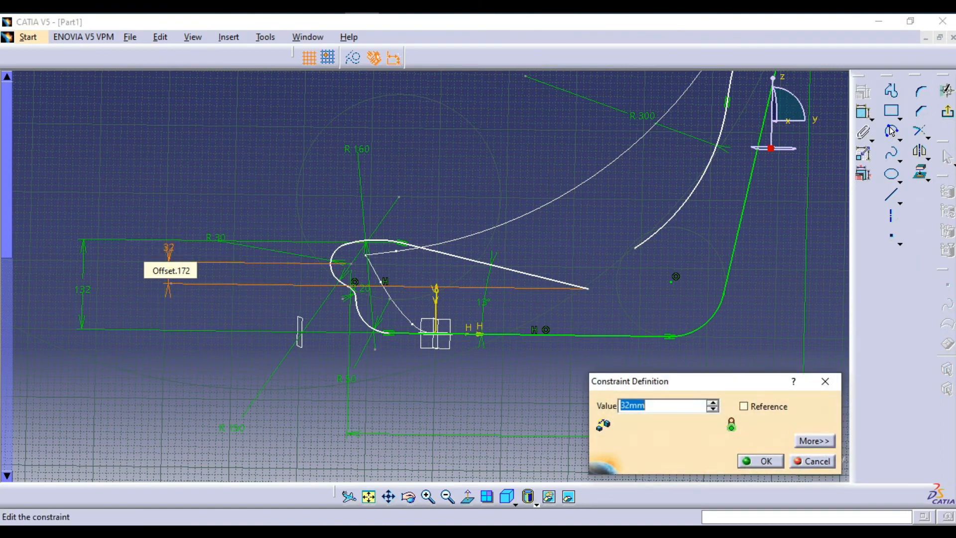
pyautogui.press('Return')
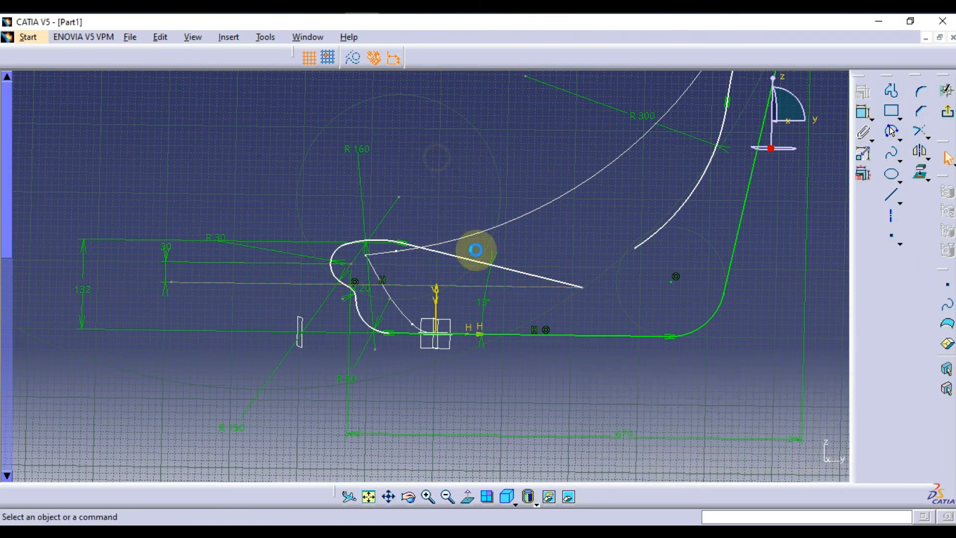
# Step: Adjust the front arcs' position and make the R150 arc's lower end coincident with the R20 arc's upper end
pyautogui.moveTo(611, 292)
pyautogui.mouseDown(button='middle')
pyautogui.moveTo(610, 271)
pyautogui.moveTo(545, 288)
pyautogui.mouseUp(button='middle')
pyautogui.moveTo(246, 309)
pyautogui.mouseDown()
pyautogui.moveTo(259, 335)
pyautogui.moveTo(257, 327)
pyautogui.mouseUp()
pyautogui.moveTo(274, 315); pyautogui.dragTo(284, 258, button='middle')
pyautogui.moveTo(405, 276); pyautogui.dragTo(645, 234, button='middle')
pyautogui.click(278, 328)
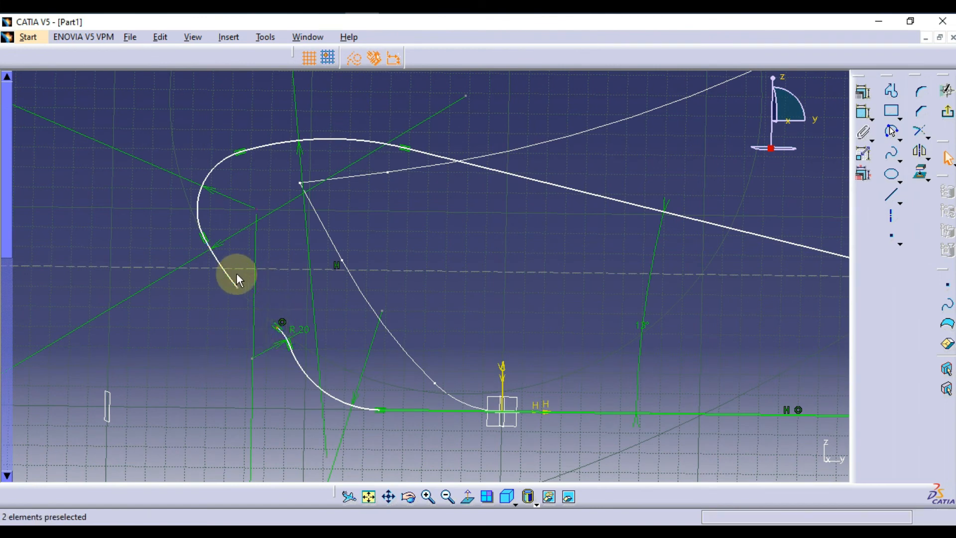
pyautogui.keyDown('ctrl'); pyautogui.click(244, 293); pyautogui.keyUp('ctrl')
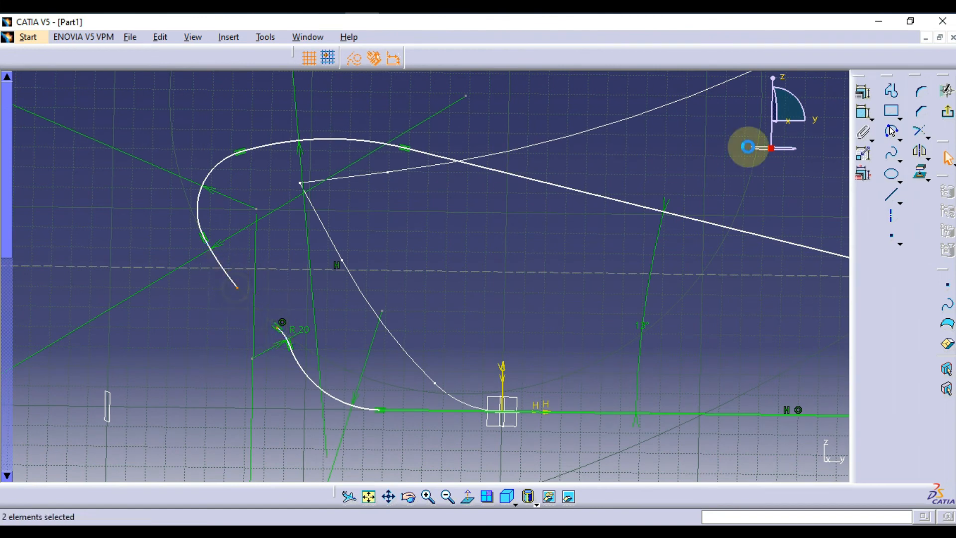
pyautogui.click(863, 91)
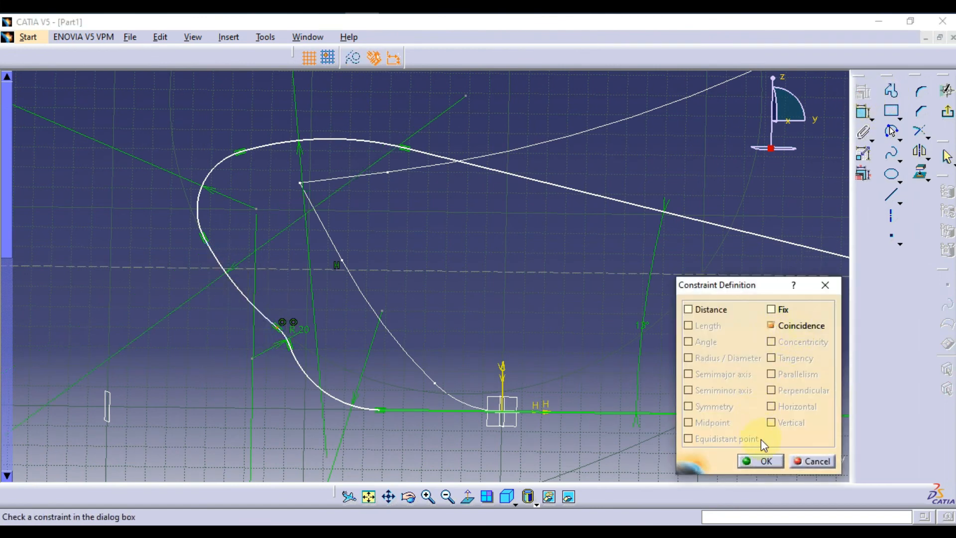
# Step: Draw a three-point arc bulging downward from the R300 arc's lower end to the sloping cushion line's rear end and select it
pyautogui.moveTo(635, 302)
pyautogui.mouseDown(button='middle')
pyautogui.moveTo(633, 327)
pyautogui.moveTo(654, 312)
pyautogui.moveTo(621, 313)
pyautogui.moveTo(597, 338)
pyautogui.mouseUp(button='middle')
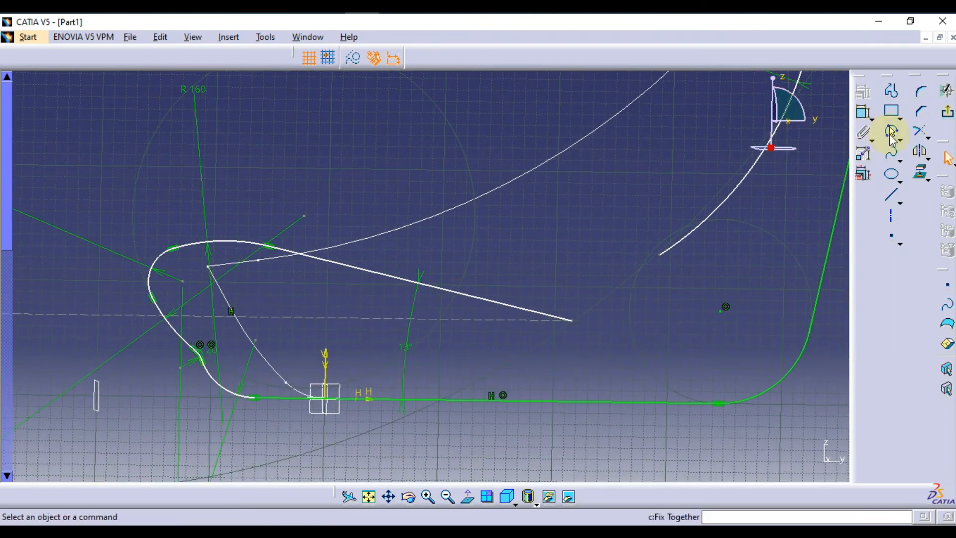
pyautogui.click(891, 132)
pyautogui.click(660, 254)
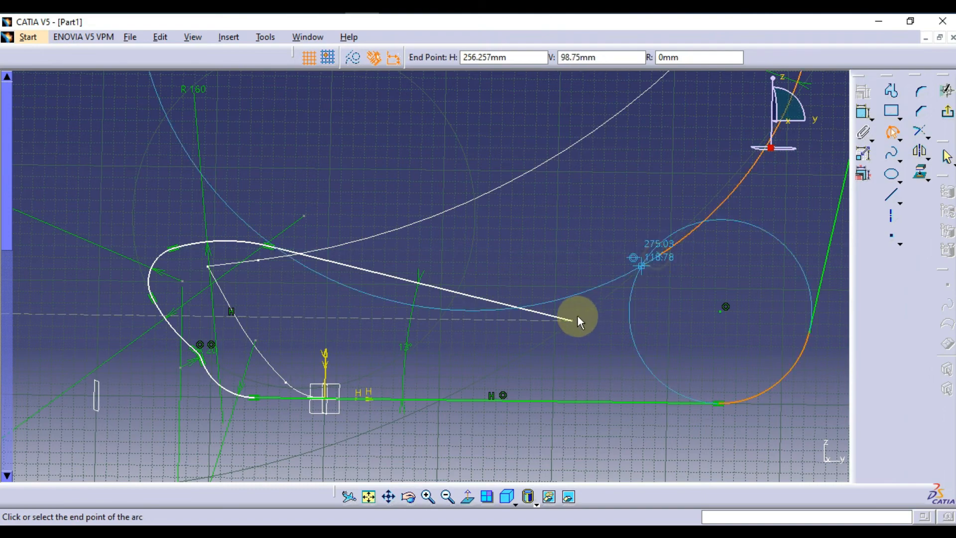
pyautogui.click(572, 319)
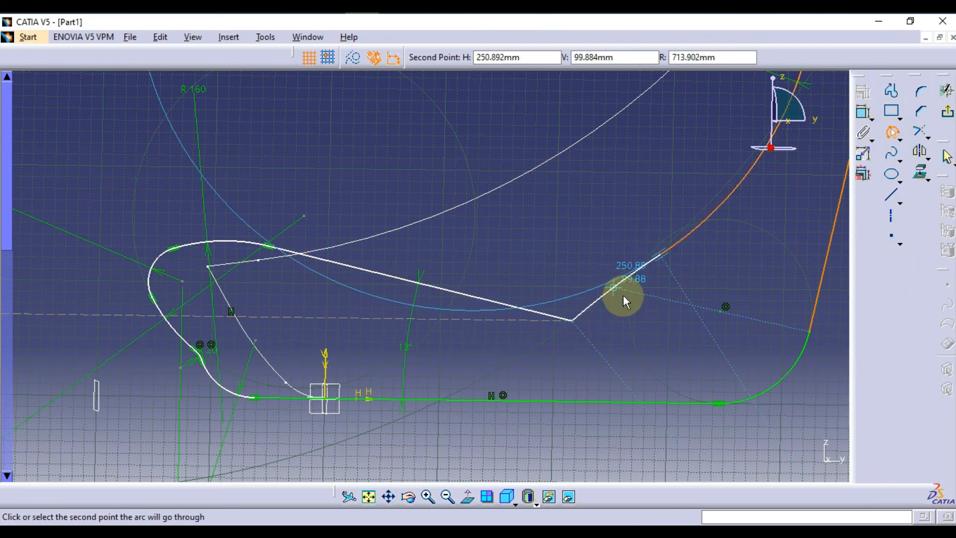
pyautogui.click(631, 302)
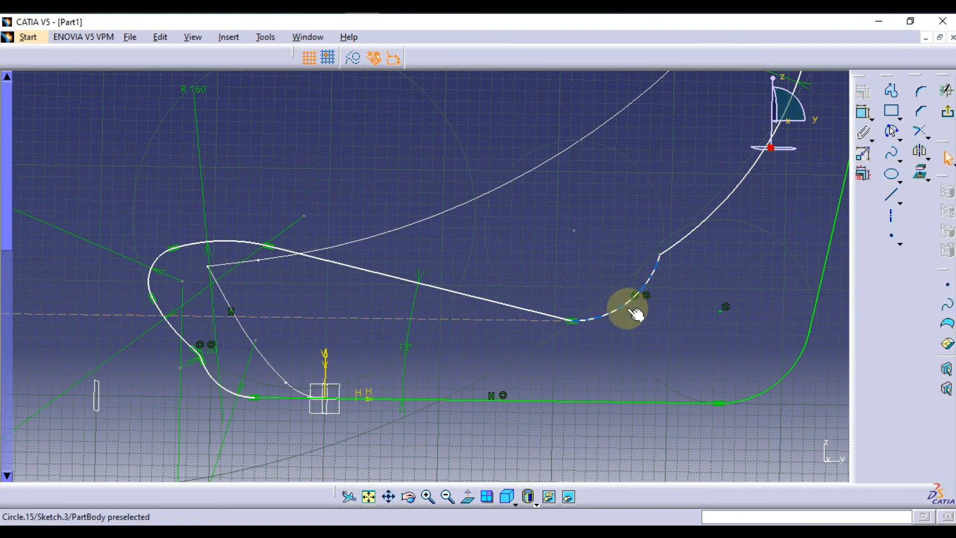
pyautogui.click(605, 314)
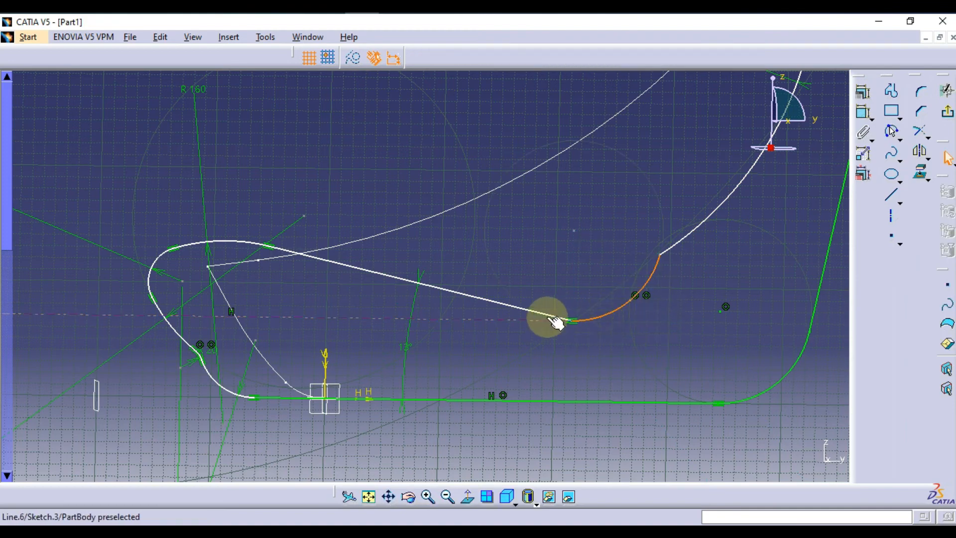
# Step: Make the connecting arc at the seat bend tangent to the sloping cushion line
pyautogui.keyDown('ctrl'); pyautogui.click(558, 318); pyautogui.keyUp('ctrl')
pyautogui.click(863, 94)
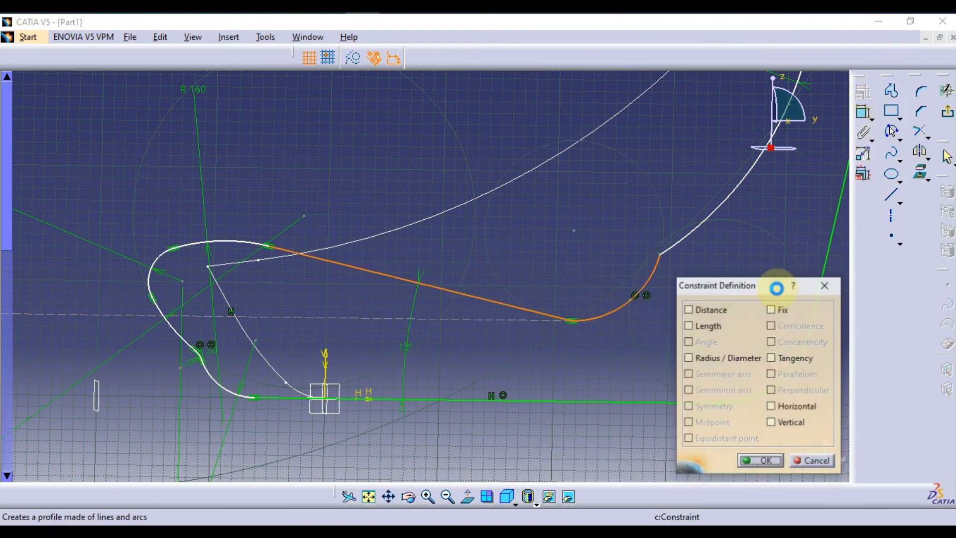
pyautogui.click(775, 358)
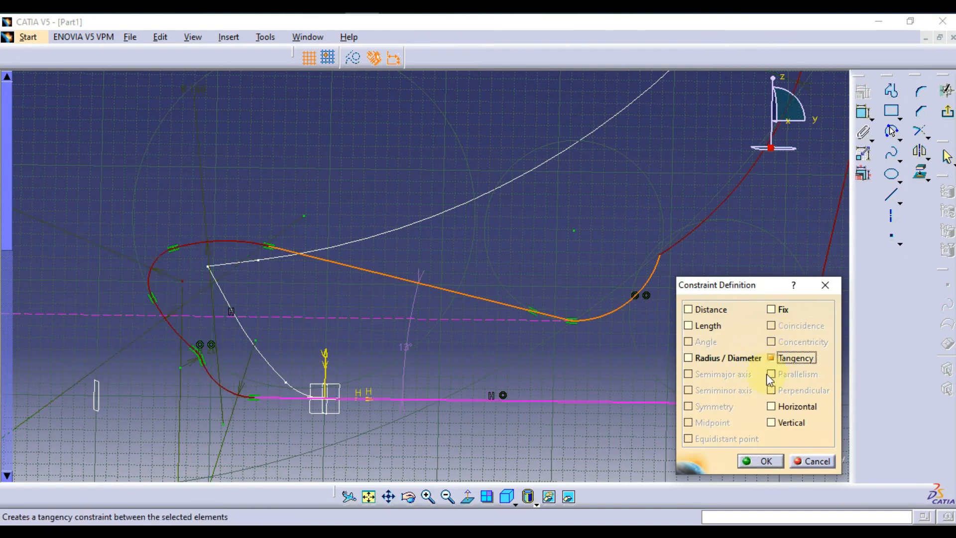
pyautogui.click(769, 459)
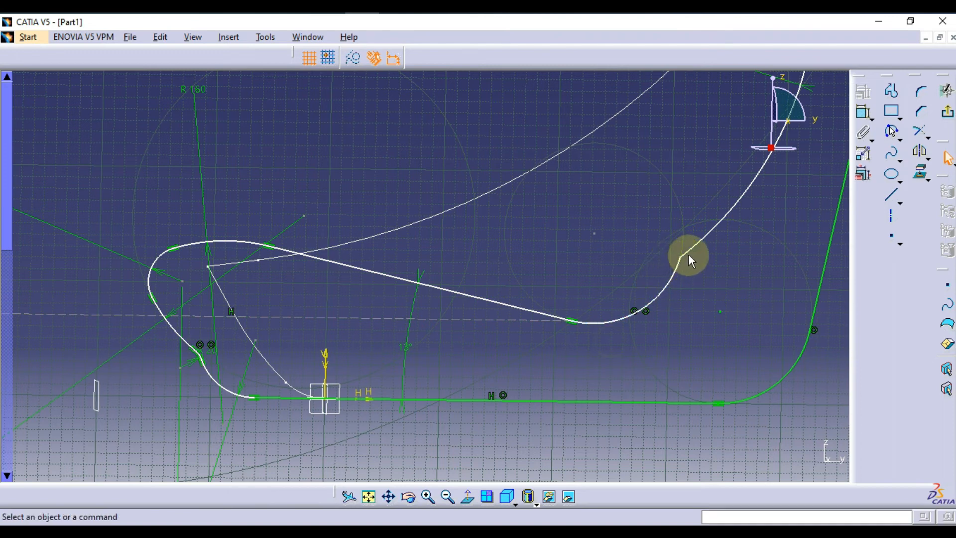
# Step: Make the connecting arc tangent to the R300 backrest arc
pyautogui.click(689, 251)
pyautogui.keyDown('ctrl'); pyautogui.click(678, 271); pyautogui.keyUp('ctrl')
pyautogui.click(860, 96)
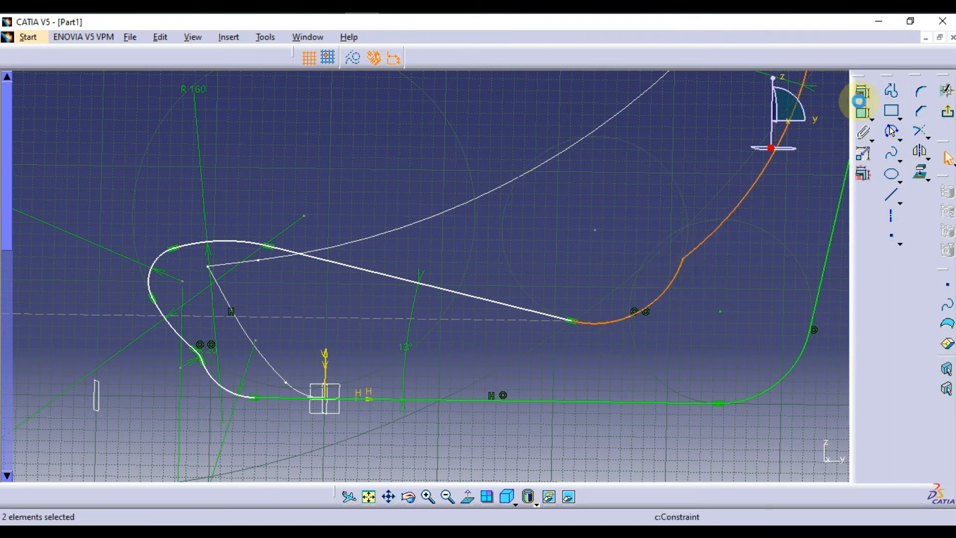
pyautogui.click(667, 274)
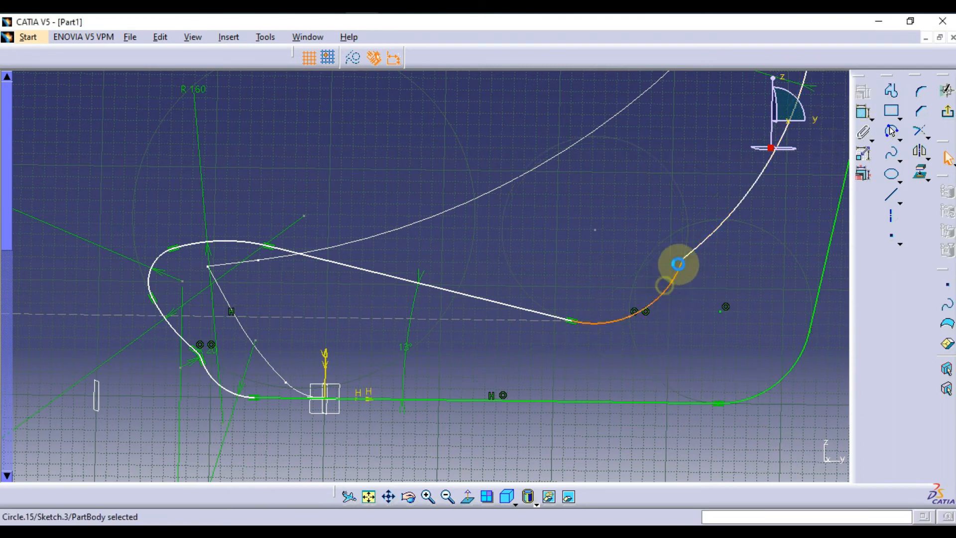
pyautogui.keyDown('ctrl'); pyautogui.click(696, 250); pyautogui.keyUp('ctrl')
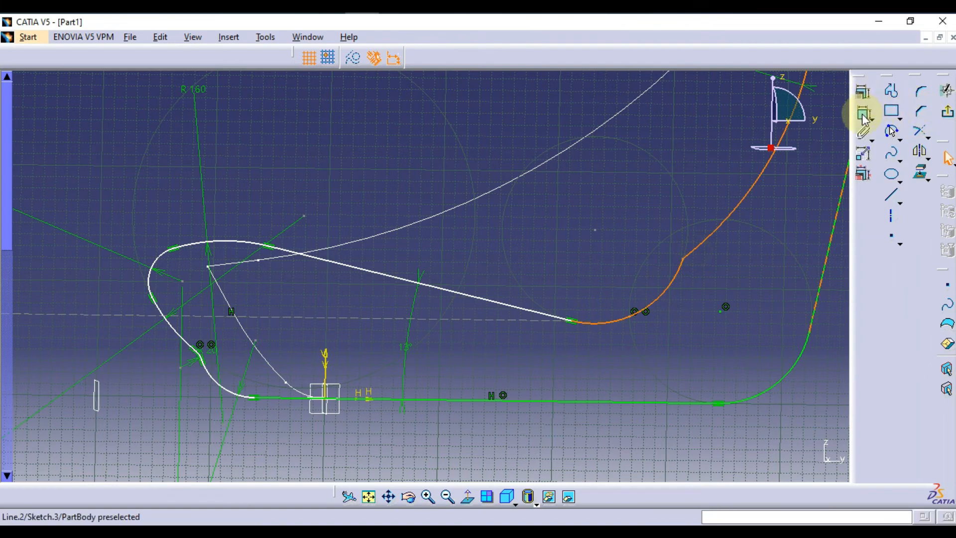
pyautogui.click(867, 94)
pyautogui.click(792, 357)
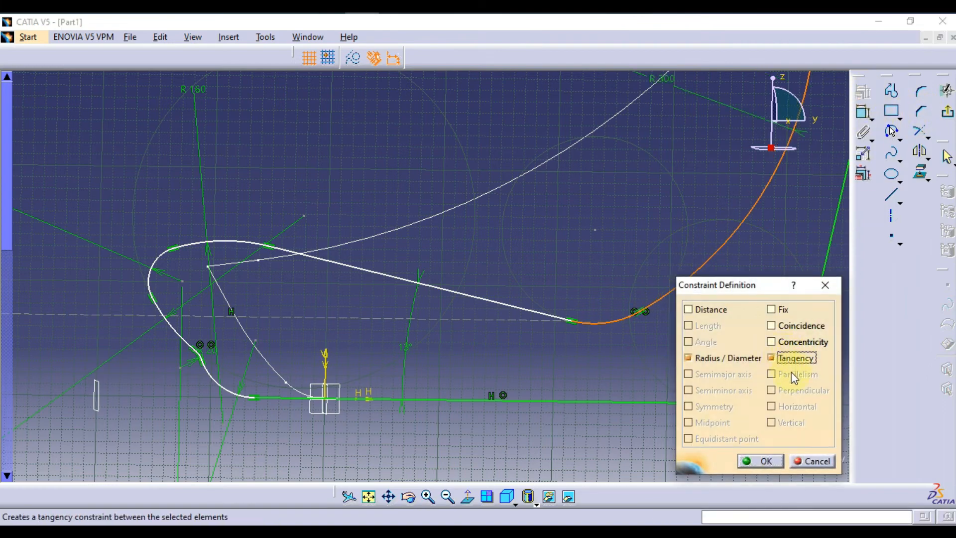
pyautogui.click(764, 460)
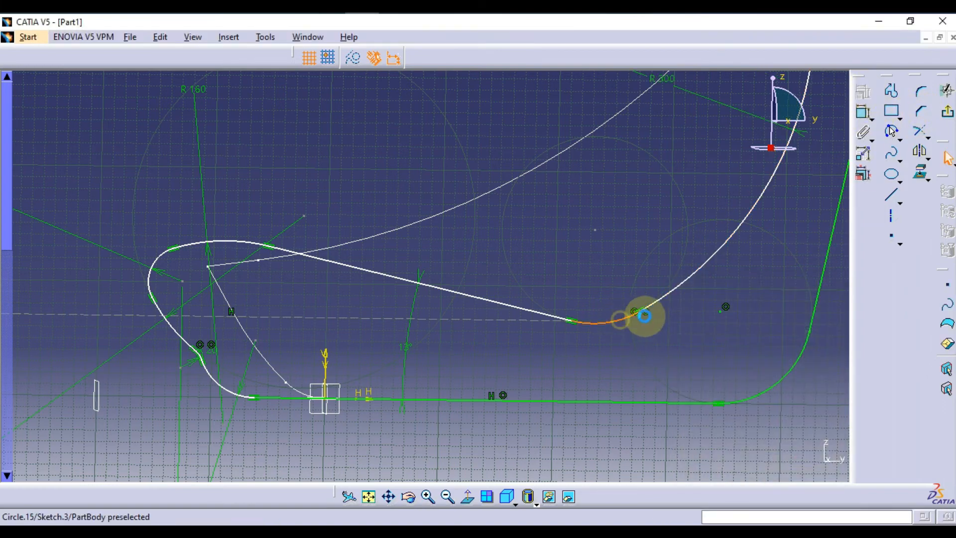
# Step: Dimension the radius of the connecting arc between cushion and backrest and set it to 20 mm
pyautogui.click(863, 113)
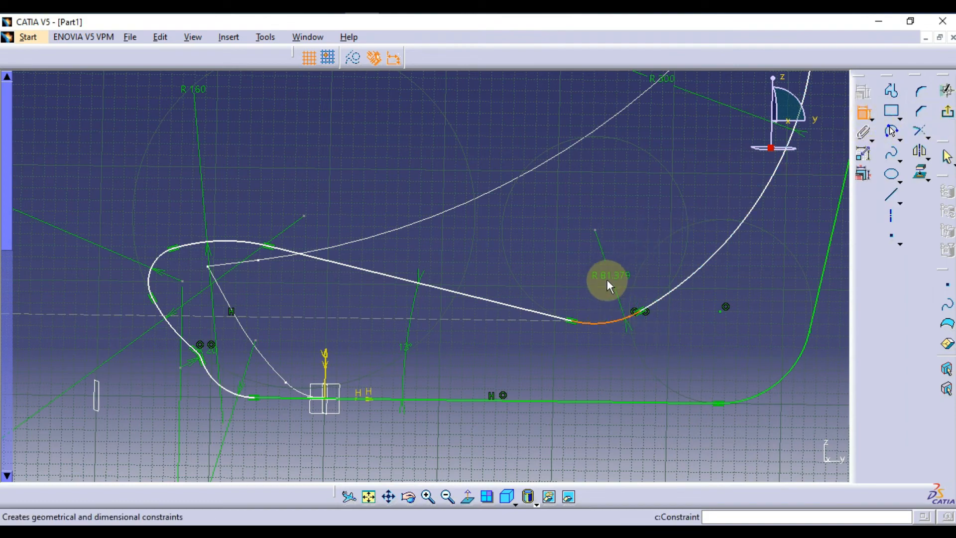
pyautogui.doubleClick(601, 281)
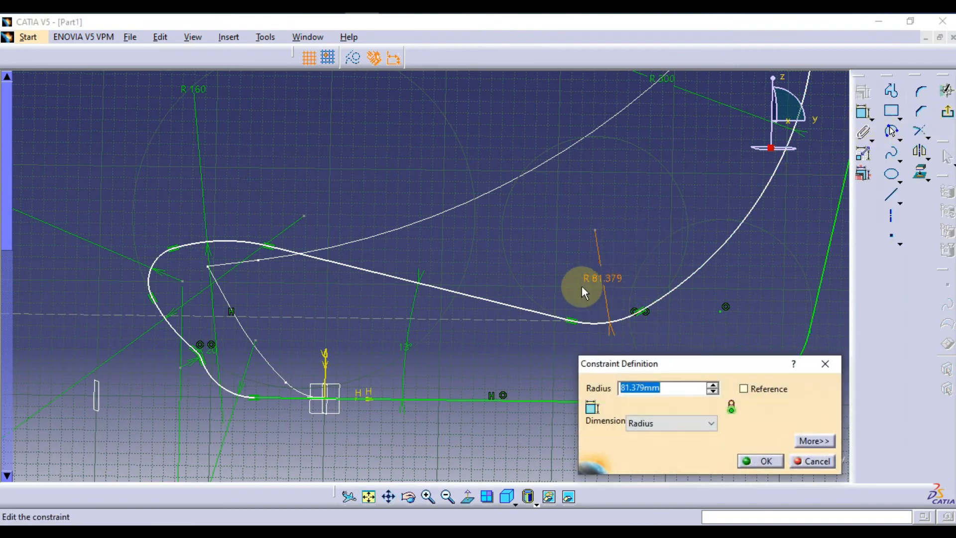
pyautogui.write('20mm')
pyautogui.press('Return')
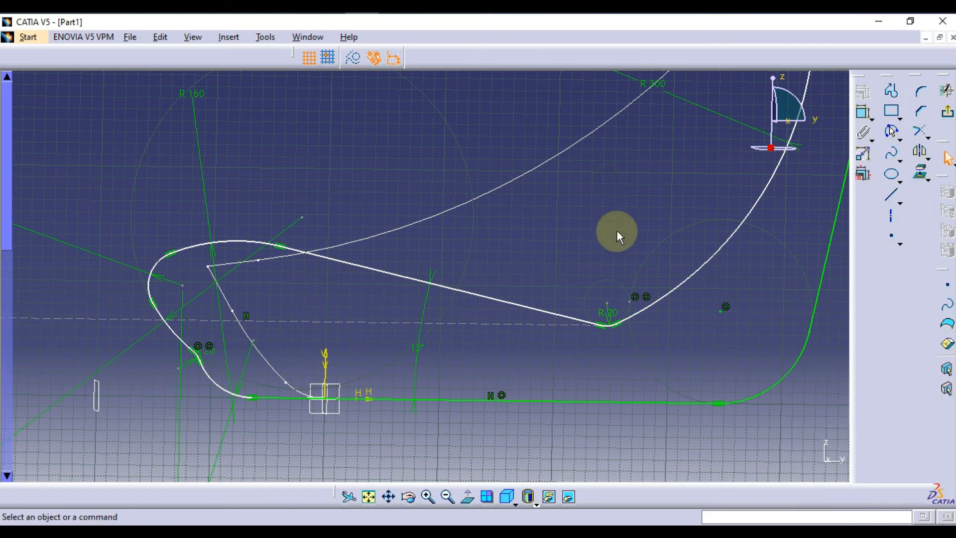
pyautogui.moveTo(626, 247); pyautogui.dragTo(630, 331, button='middle')
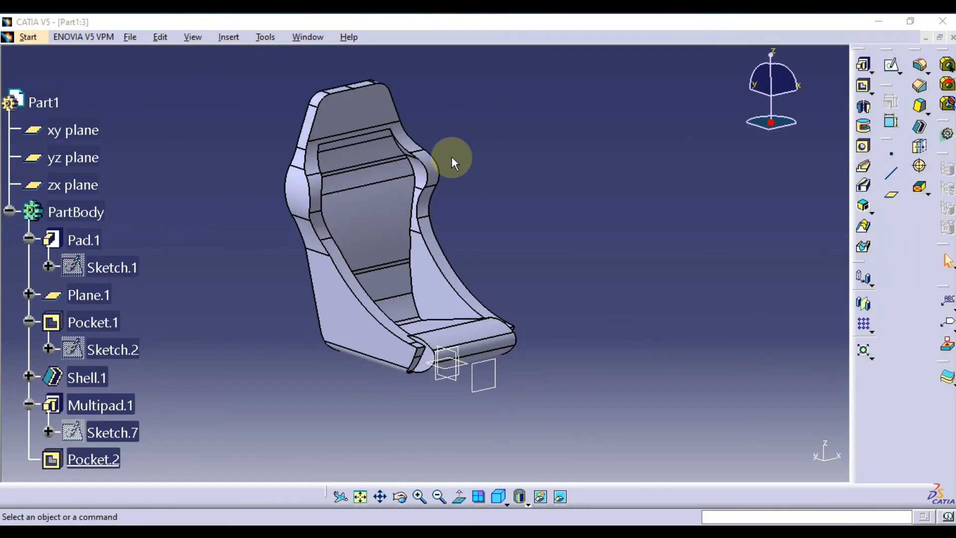
# Step: Hide the xy, yz and zx planes and Plane.1 in the seat part
pyautogui.moveTo(515, 209); pyautogui.dragTo(502, 242, button='middle')
pyautogui.click(75, 130)
pyautogui.rightClick(73, 133)
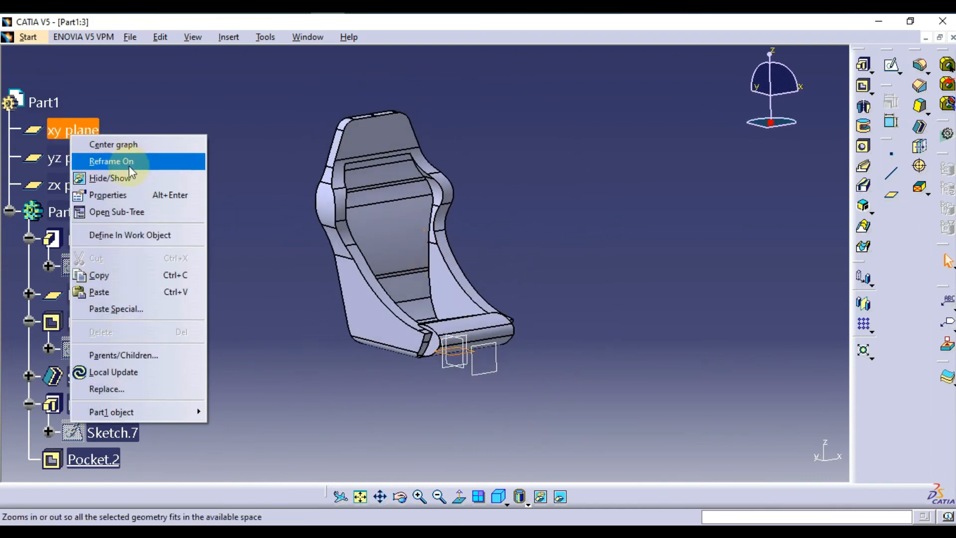
pyautogui.click(127, 178)
pyautogui.rightClick(97, 159)
pyautogui.click(122, 205)
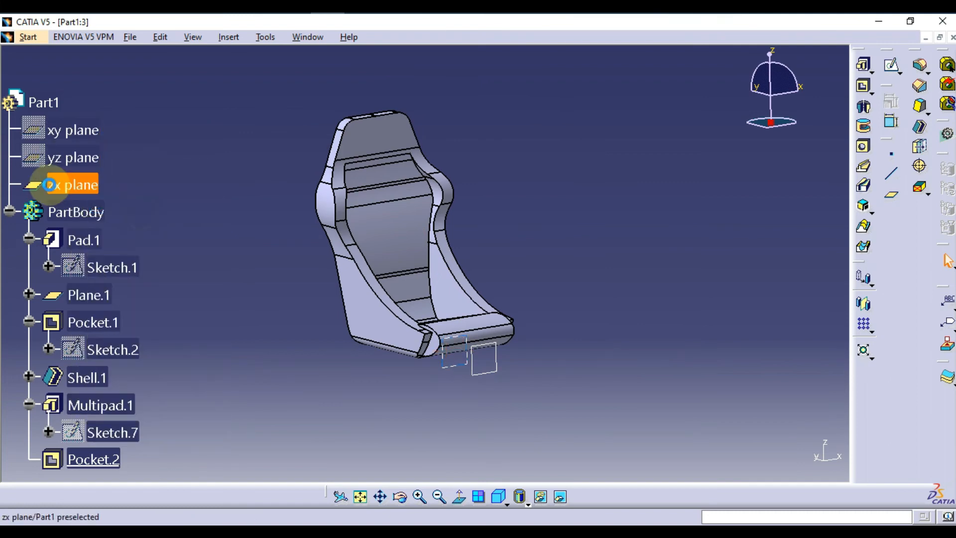
pyautogui.rightClick(50, 185)
pyautogui.click(129, 229)
pyautogui.moveTo(397, 332); pyautogui.dragTo(402, 337, button='middle')
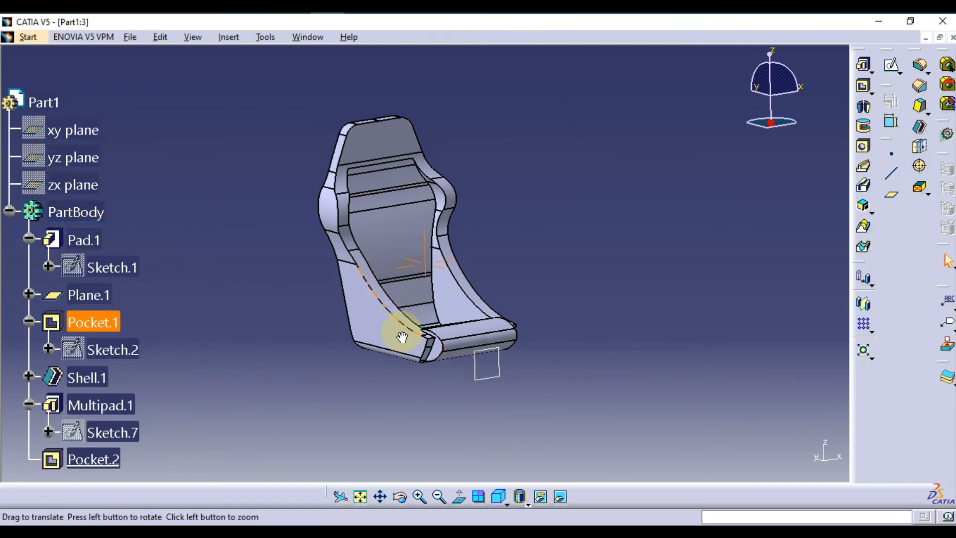
pyautogui.rightClick(89, 295)
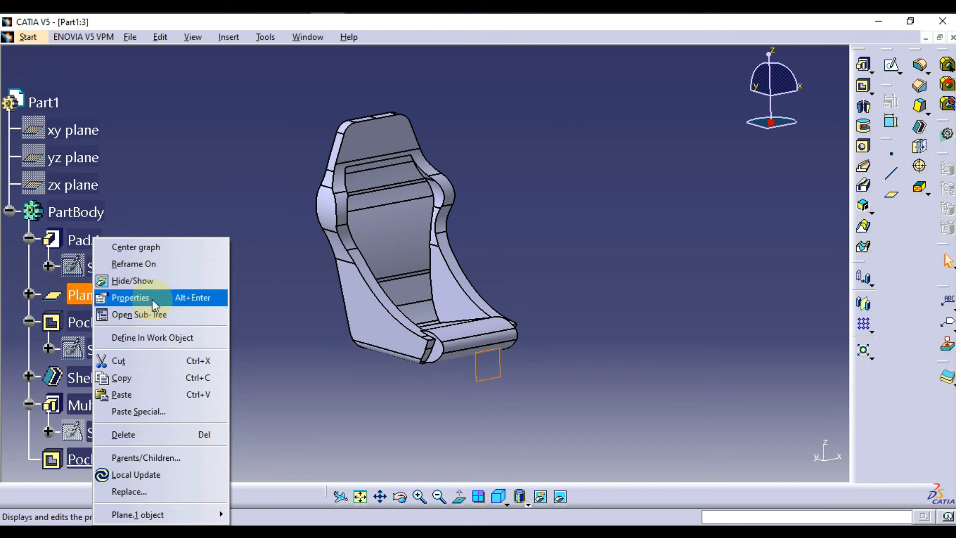
pyautogui.click(128, 279)
# Step: Switch to Picasa Photo Viewer, examine the seat's dimensioned side and front view drawings, and return to CATIA
pyautogui.moveTo(213, 316); pyautogui.dragTo(347, 65, button='middle')
pyautogui.click(361, 12)
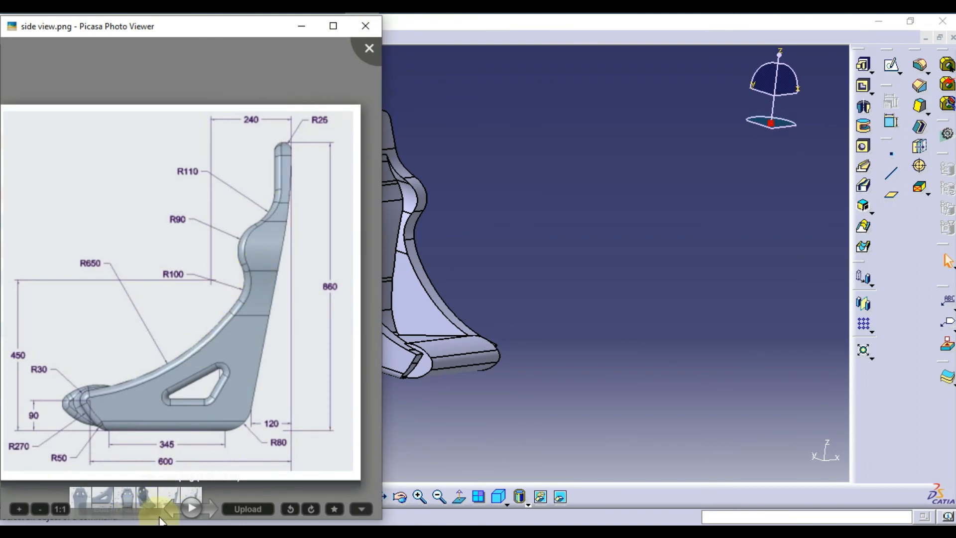
pyautogui.click(181, 518)
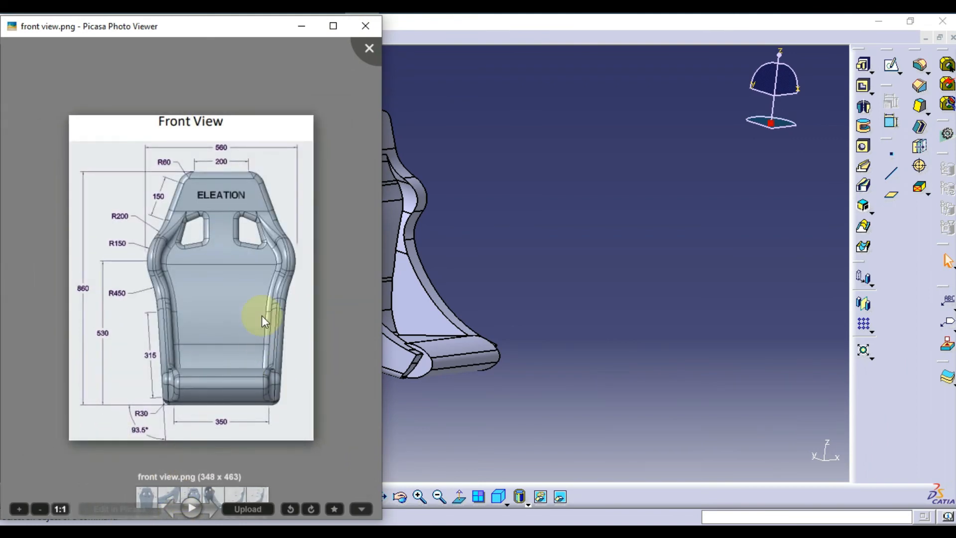
pyautogui.click(484, 245)
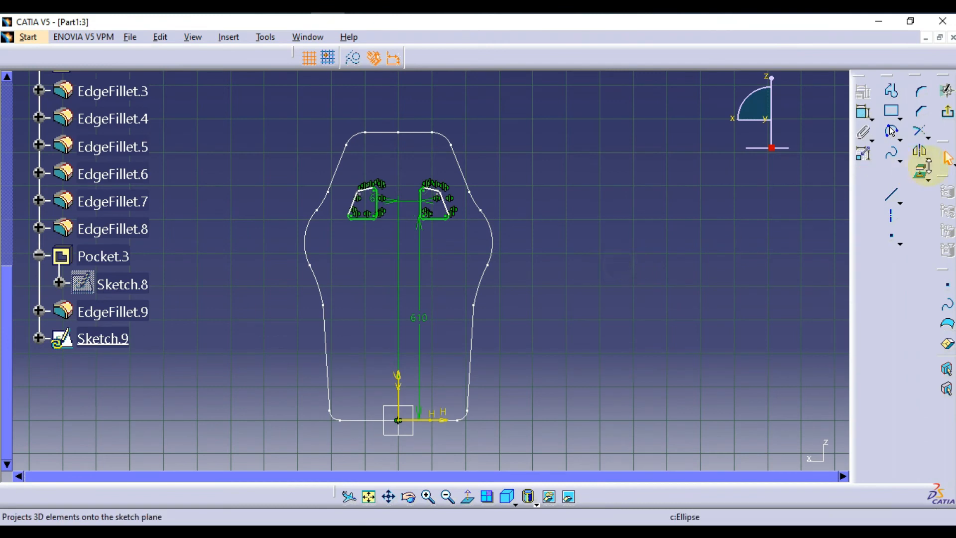
# Step: Exit Sketch.9, show the hidden Pad.1 body, and cut the two backrest openings with a pocket of type Up to last
pyautogui.click(948, 111)
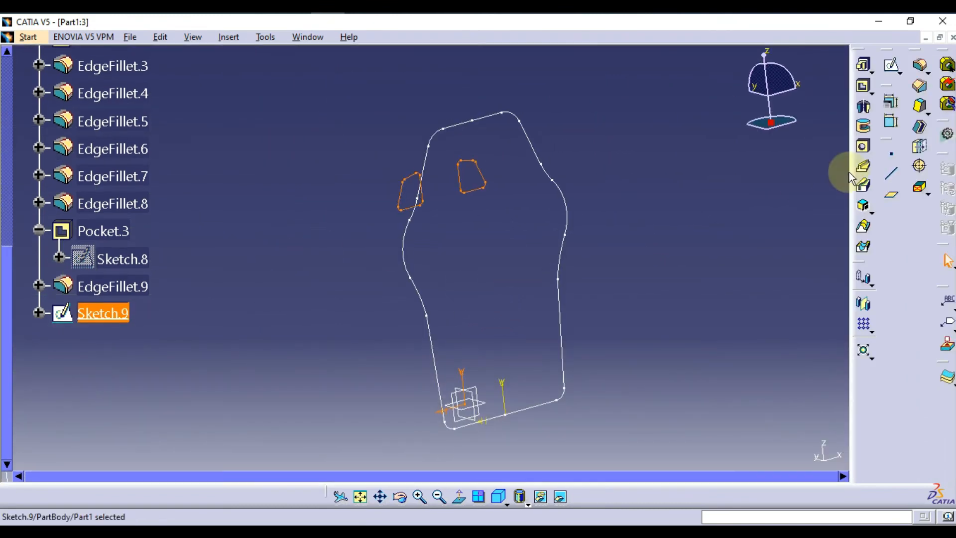
pyautogui.click(864, 86)
pyautogui.scroll(5, 167, 209)
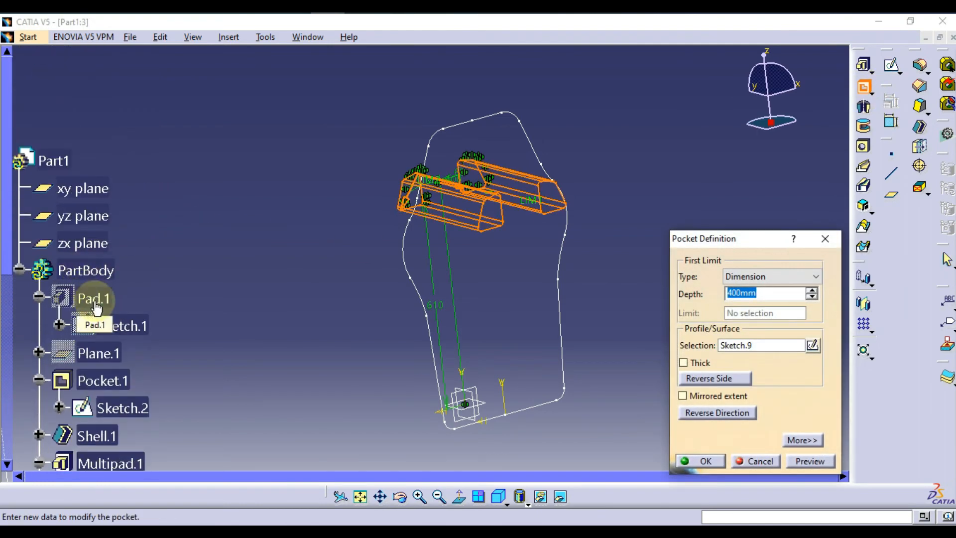
pyautogui.click(95, 300)
pyautogui.rightClick(95, 301)
pyautogui.click(142, 342)
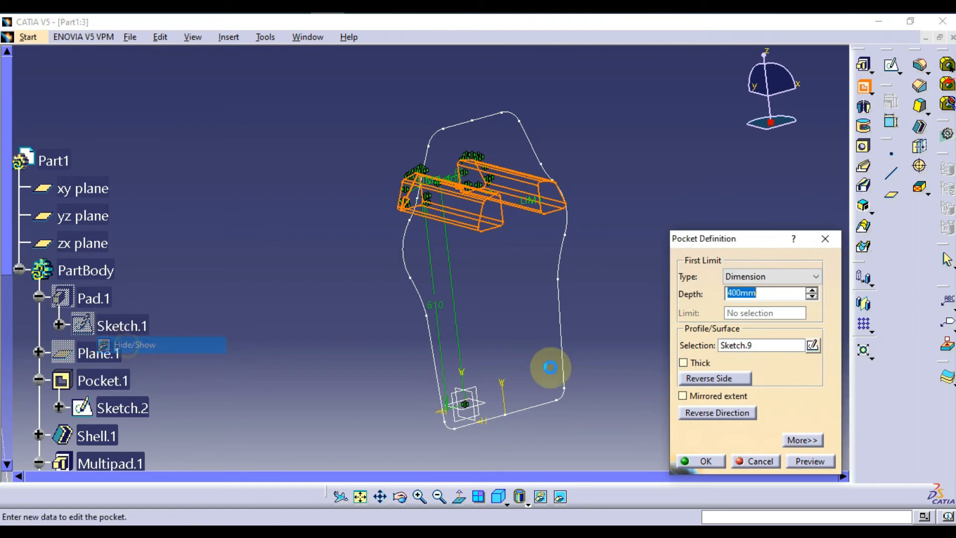
pyautogui.moveTo(610, 335); pyautogui.dragTo(657, 363, button='middle')
pyautogui.click(776, 276)
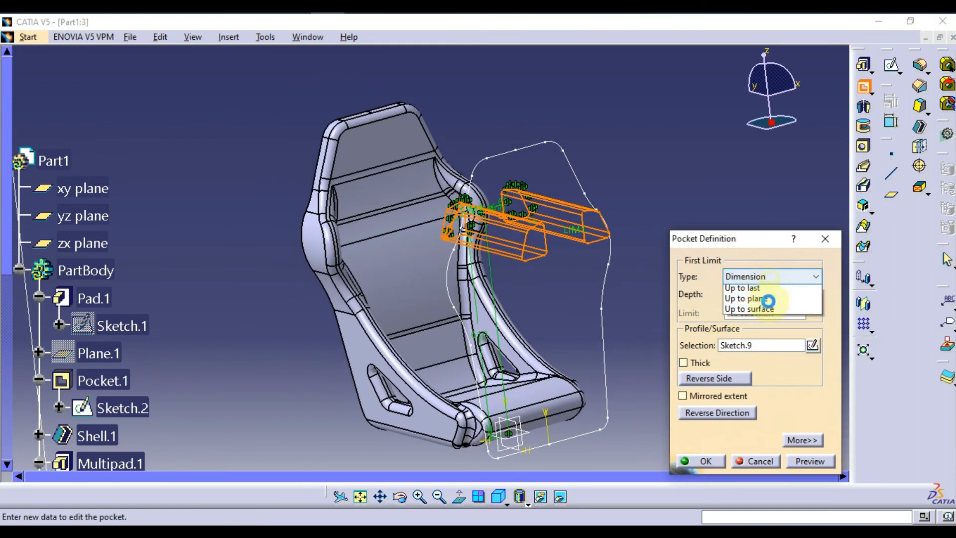
pyautogui.click(747, 307)
pyautogui.click(703, 461)
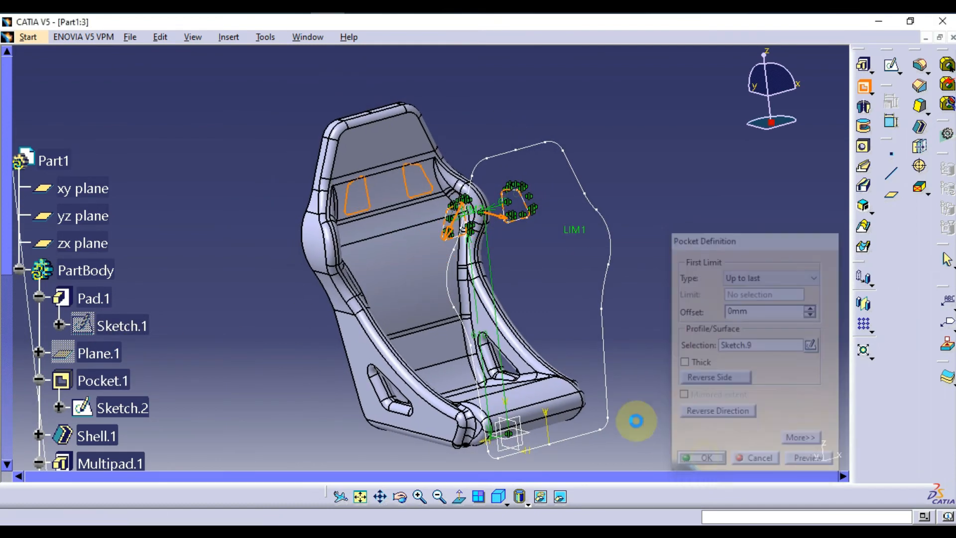
pyautogui.moveTo(529, 301)
pyautogui.mouseDown(button='middle')
pyautogui.moveTo(611, 297)
pyautogui.moveTo(587, 299)
pyautogui.mouseUp(button='middle')
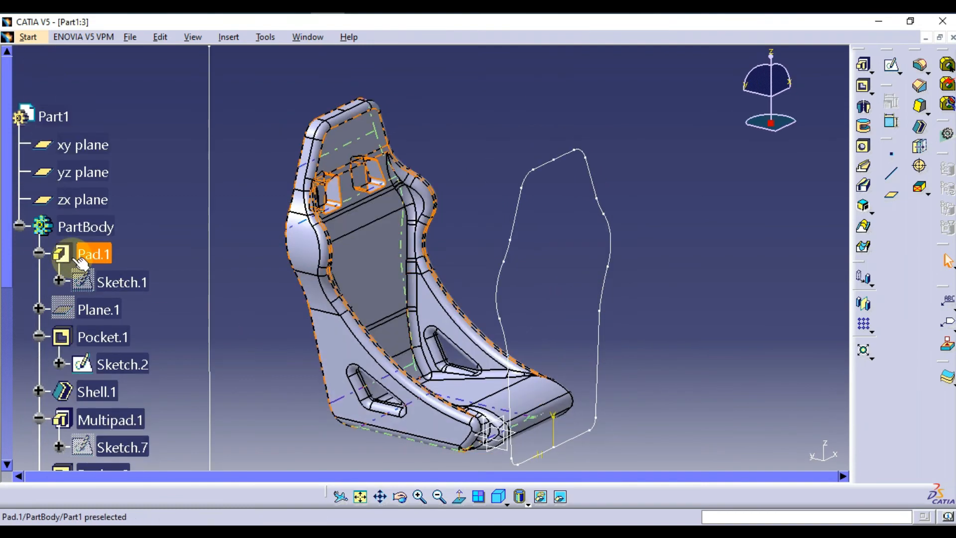
# Step: Hide Sketch.2, the seat outline sketch under Pocket.1
pyautogui.scroll(-1, 125, 294)
pyautogui.rightClick(122, 320)
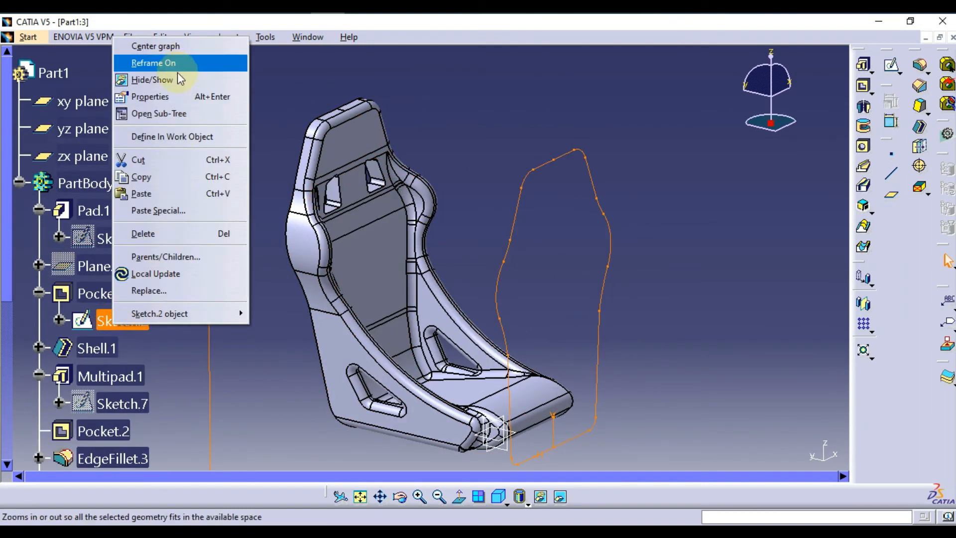
pyautogui.click(150, 63)
# Step: Apply a 20 mm edge fillet with Tangency selection mode to the front and rear edges of both backrest openings, including the small upper corner edge
pyautogui.click(389, 214)
pyautogui.moveTo(389, 213); pyautogui.dragTo(348, 232, button='middle')
pyautogui.click(920, 66)
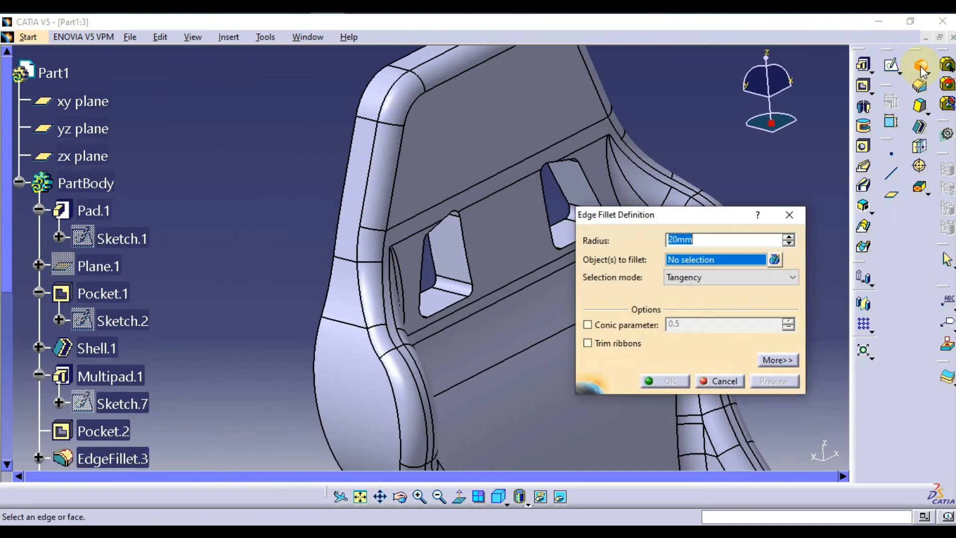
pyautogui.click(545, 199)
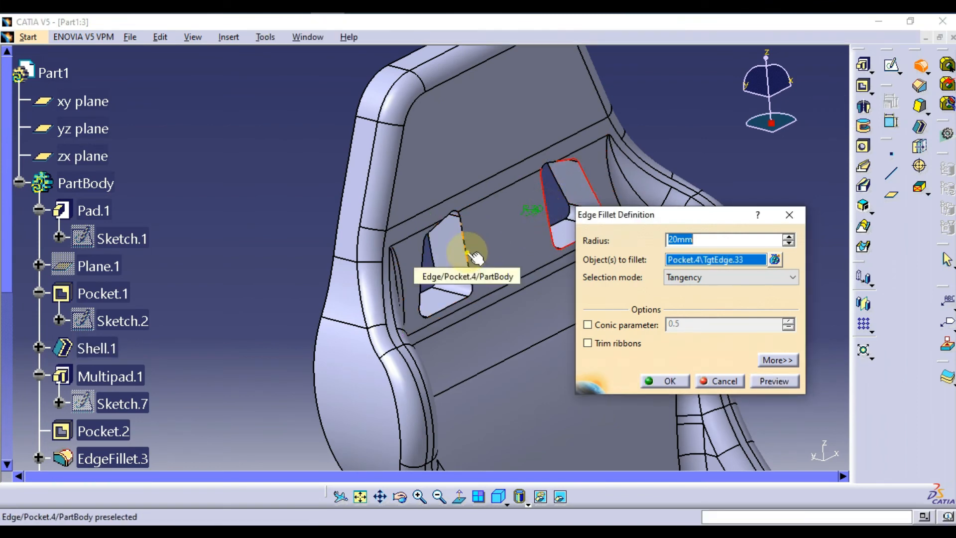
pyautogui.click(434, 265)
pyautogui.click(564, 197)
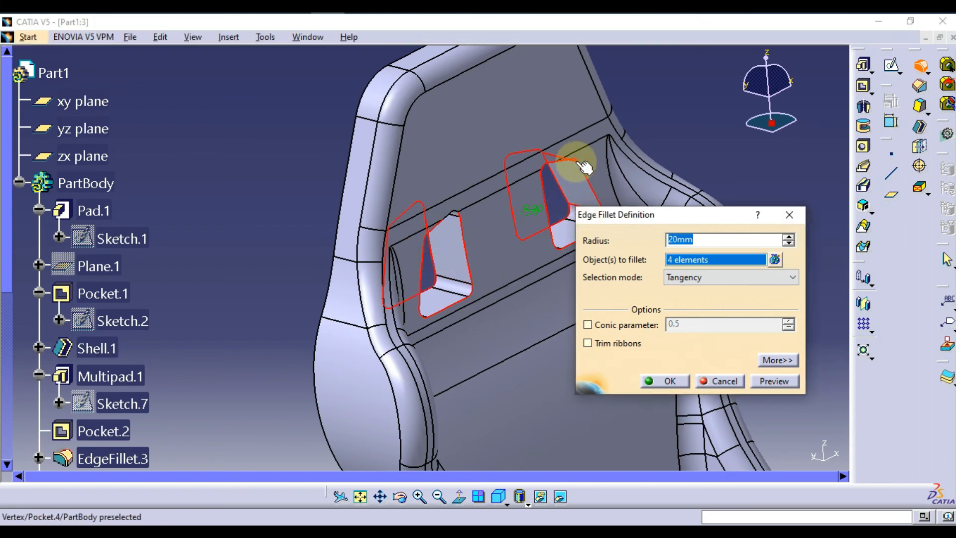
pyautogui.keyDown('ctrl'); pyautogui.moveTo(504, 232); pyautogui.dragTo(499, 146, button='middle'); pyautogui.keyUp('ctrl')
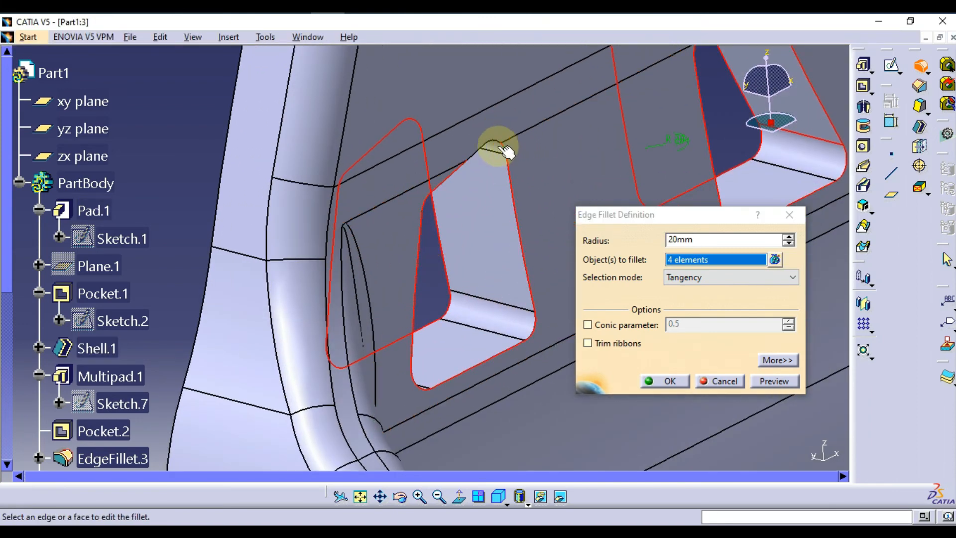
pyautogui.click(480, 153)
pyautogui.moveTo(605, 128); pyautogui.dragTo(452, 228, button='middle')
pyautogui.keyDown('ctrl'); pyautogui.moveTo(581, 149); pyautogui.dragTo(637, 291, button='middle'); pyautogui.keyUp('ctrl')
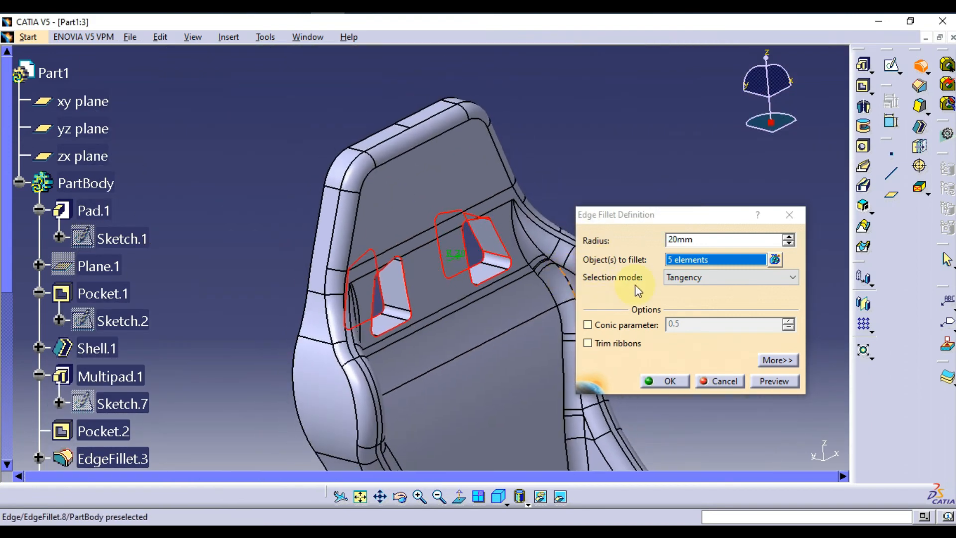
pyautogui.click(666, 373)
pyautogui.click(665, 380)
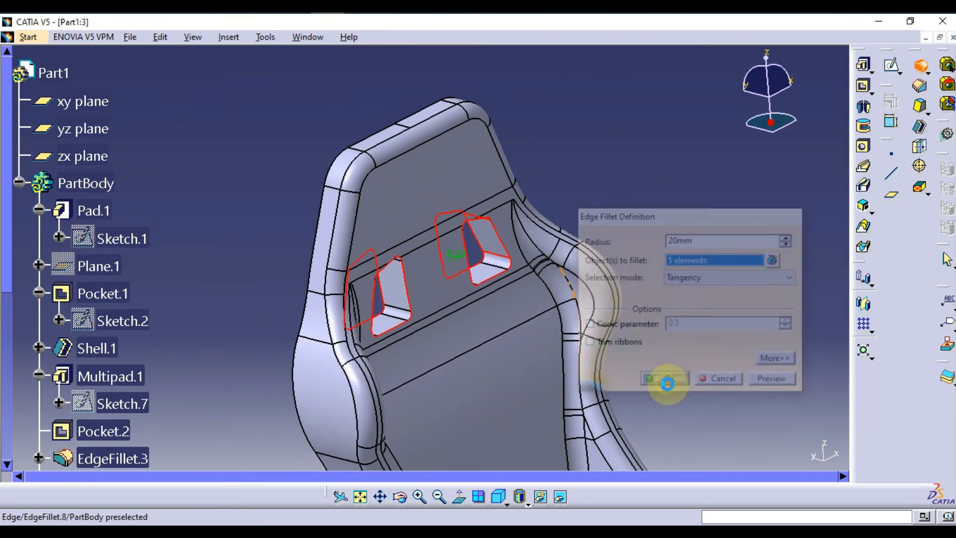
pyautogui.click(675, 226)
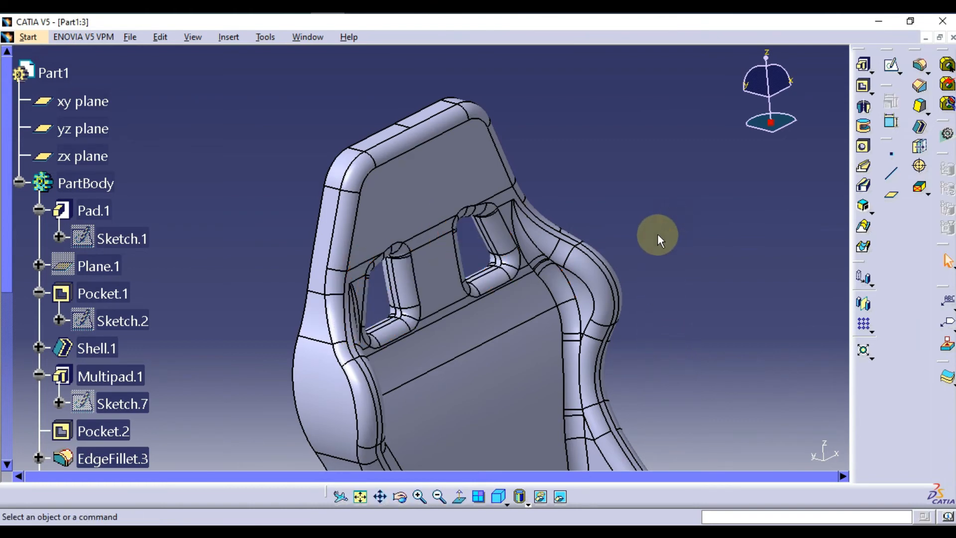
# Step: Switch from the seat model to the Drafting workbench and create a new drawing with an empty sheet
pyautogui.keyDown('ctrl'); pyautogui.moveTo(655, 234); pyautogui.dragTo(423, 295, button='middle'); pyautogui.keyUp('ctrl')
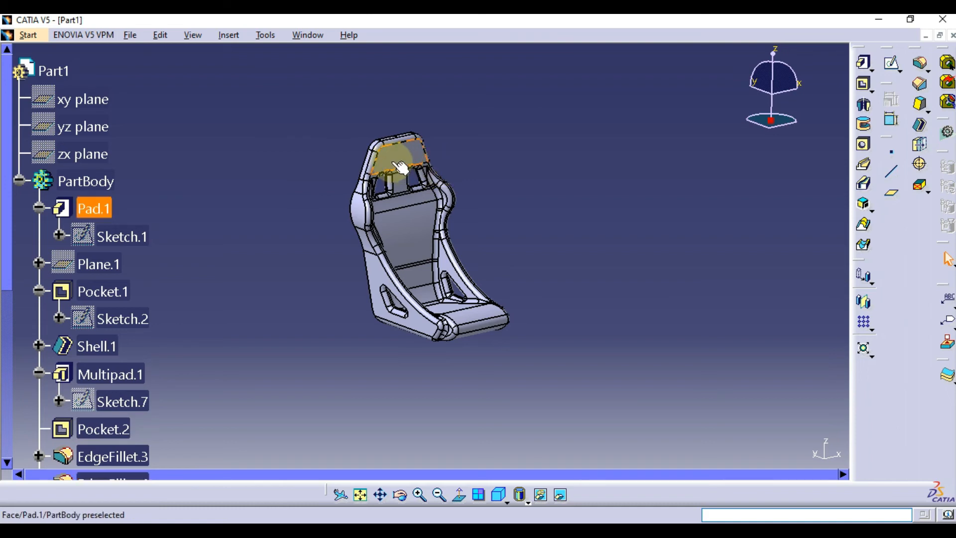
pyautogui.click(28, 34)
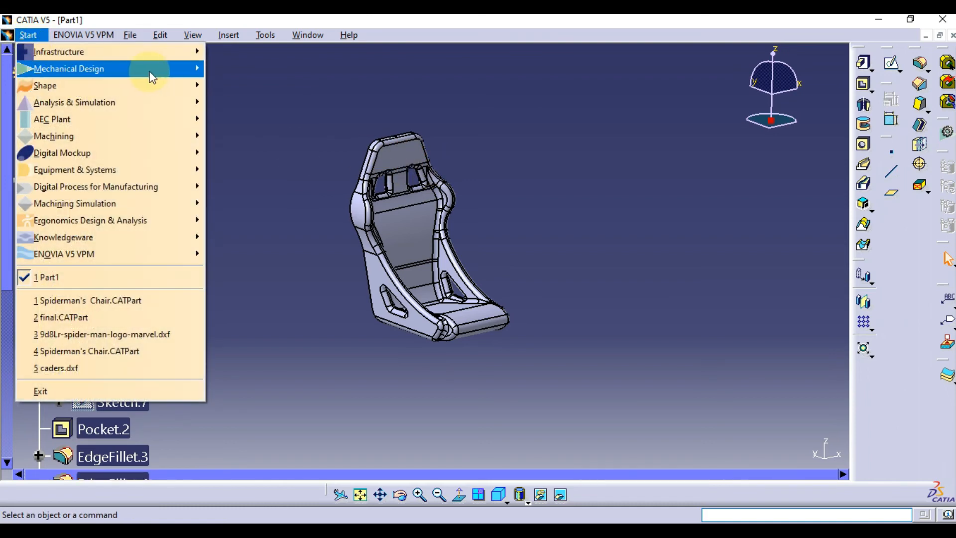
pyautogui.moveTo(149, 70)
pyautogui.click(277, 203)
pyautogui.click(662, 232)
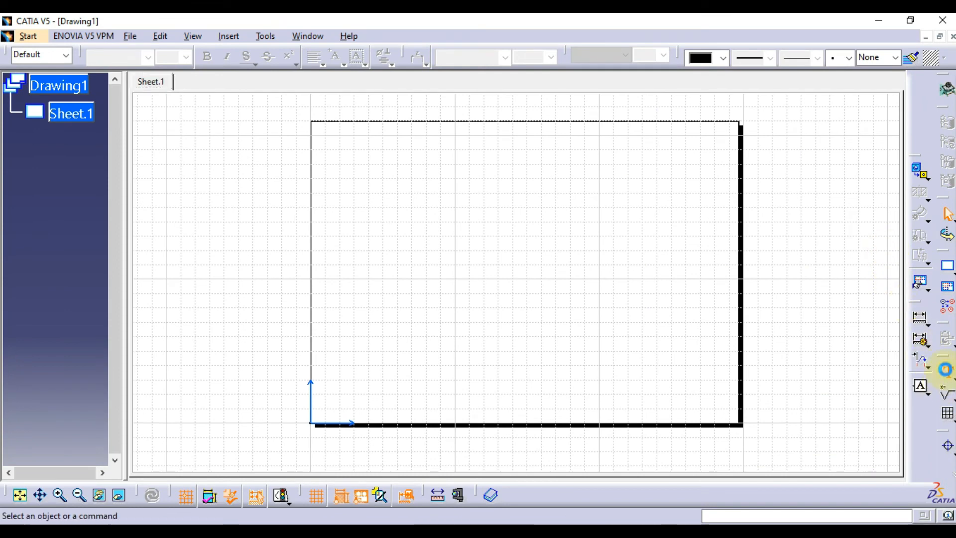
# Step: Place the text "CADer'S" on the sheet in the Monospac821 font at size 3.5
pyautogui.click(945, 372)
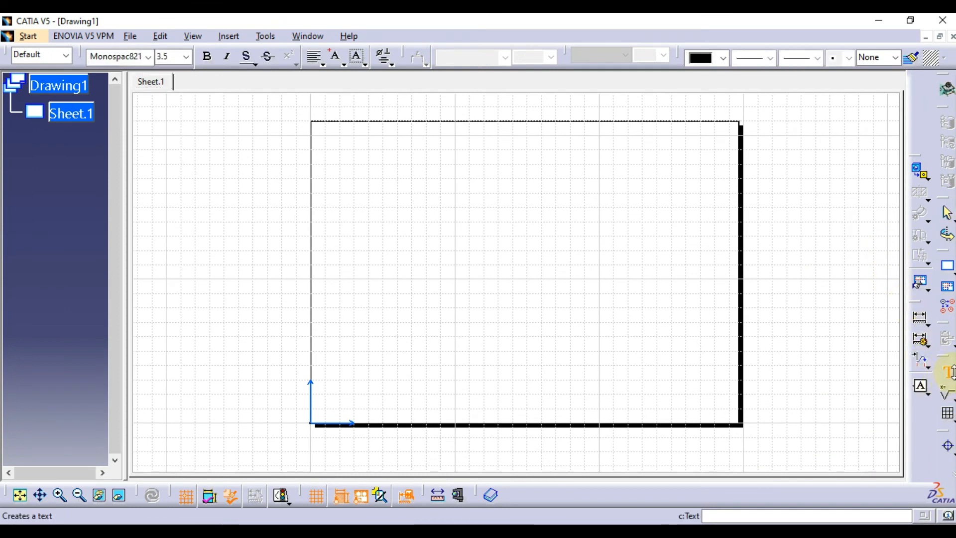
pyautogui.click(422, 249)
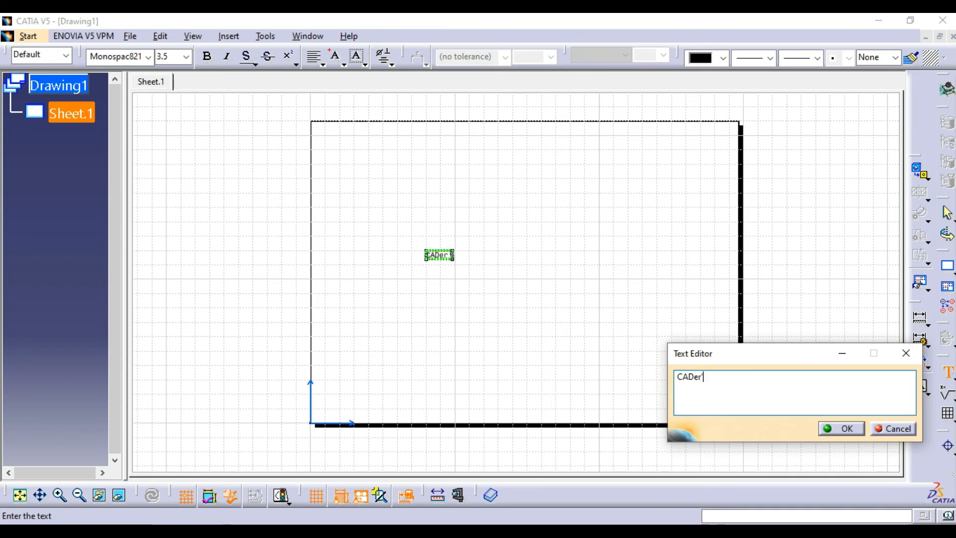
pyautogui.click(421, 249)
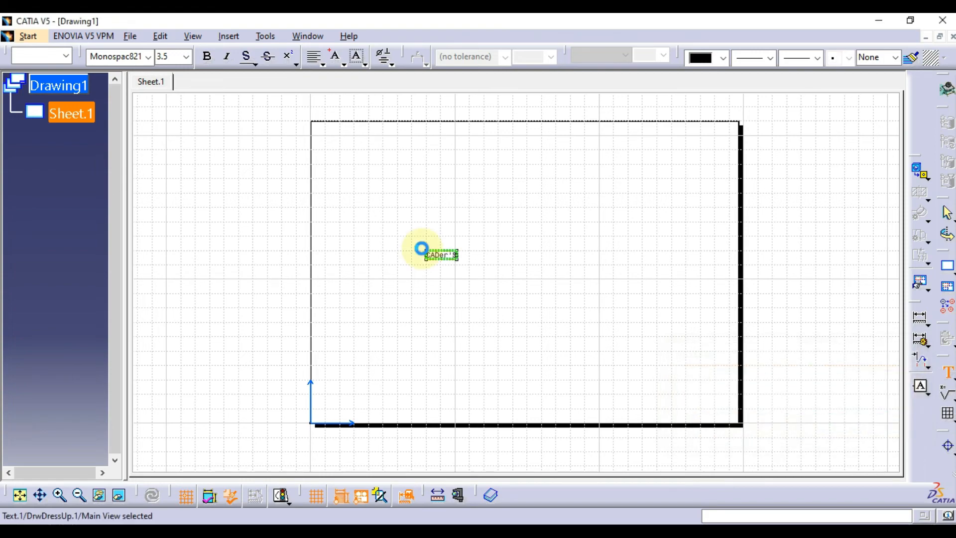
pyautogui.keyDown('ctrl'); pyautogui.moveTo(540, 304); pyautogui.dragTo(538, 249, button='middle'); pyautogui.keyUp('ctrl')
pyautogui.moveTo(318, 256); pyautogui.dragTo(456, 252, button='middle')
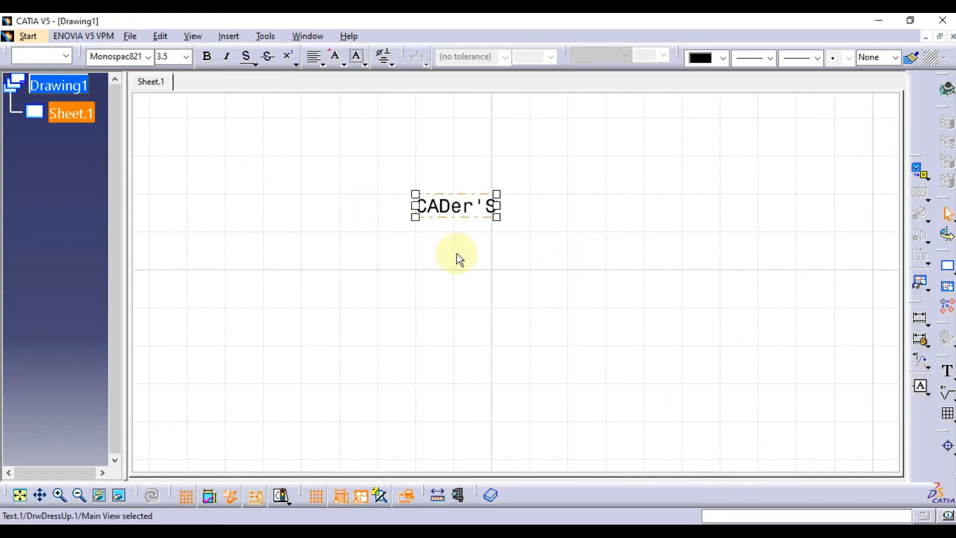
pyautogui.rightClick(447, 203)
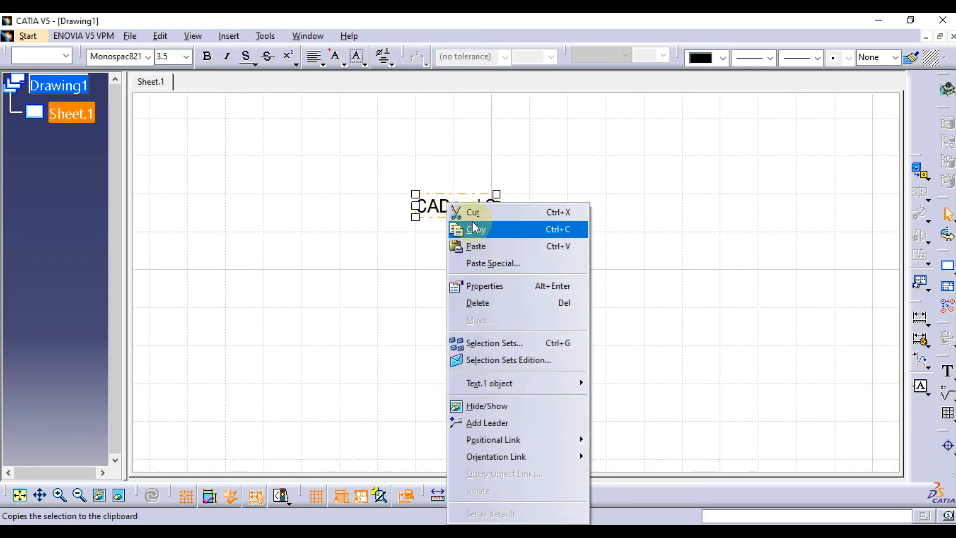
pyautogui.click(435, 166)
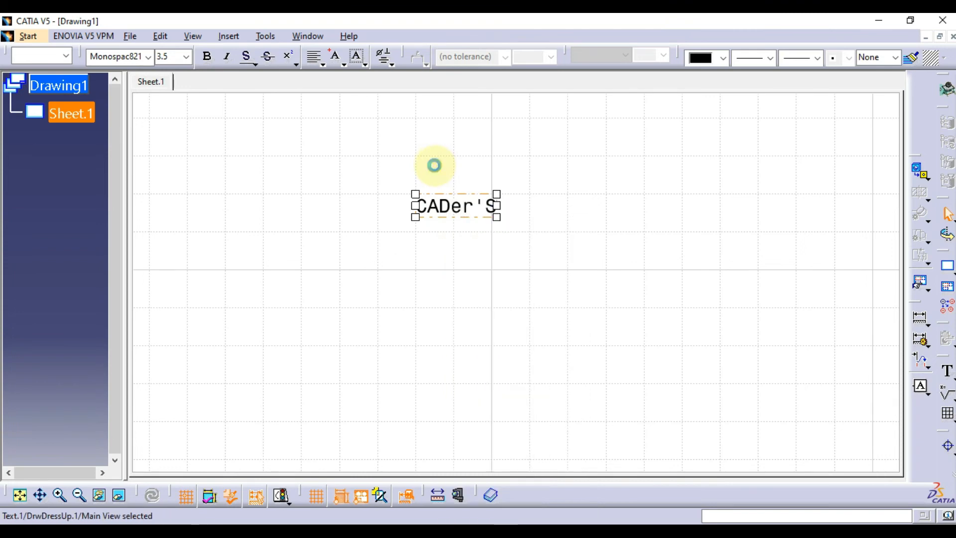
pyautogui.moveTo(447, 184); pyautogui.dragTo(474, 236, button='middle')
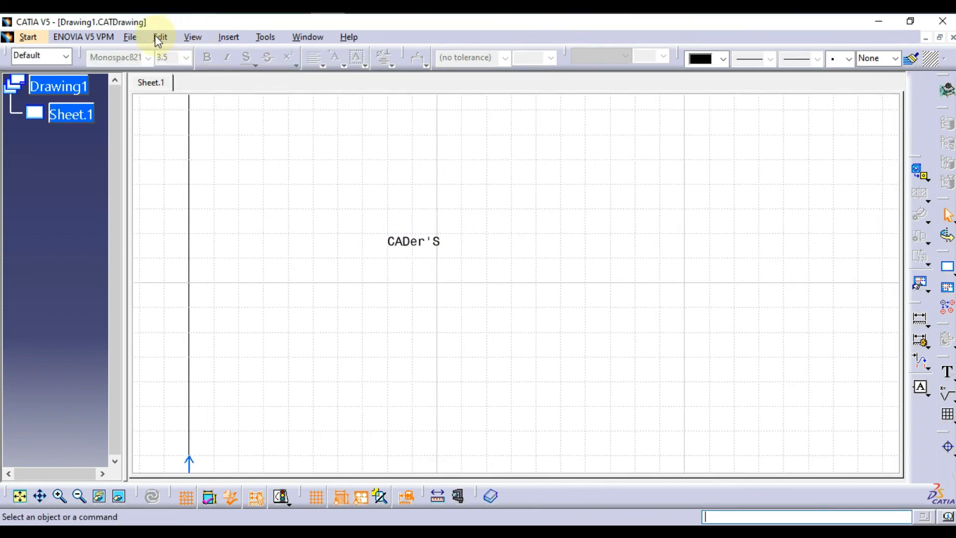
# Step: Save the drawing in the Session_14_Homework folder as Drawing2 in dxf format
pyautogui.click(130, 36)
pyautogui.click(185, 143)
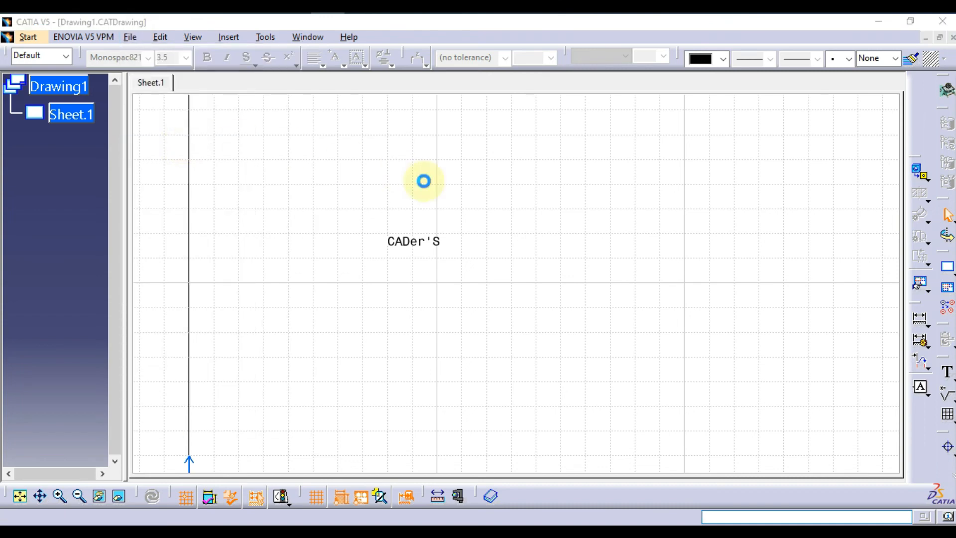
pyautogui.click(405, 357)
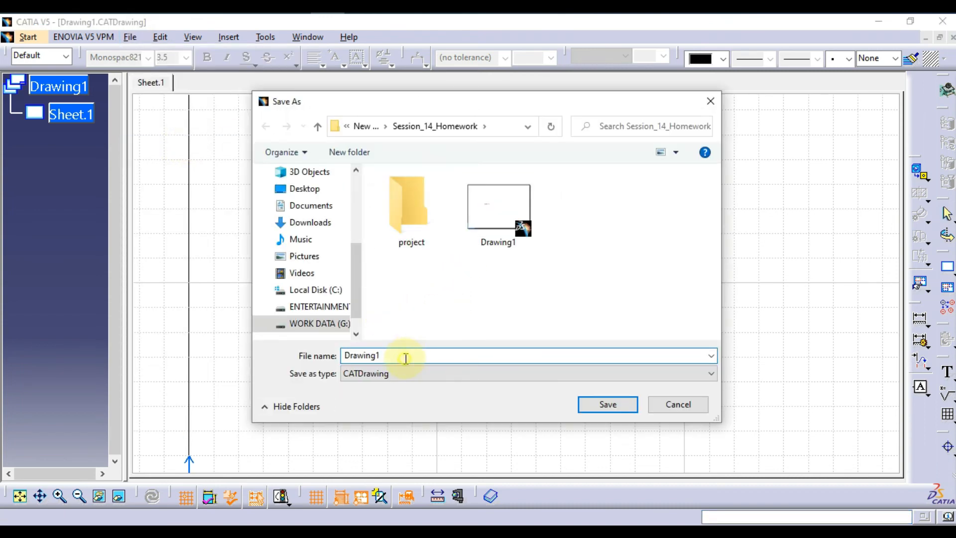
pyautogui.press('BackSpace')
pyautogui.write('2')
pyautogui.click(411, 374)
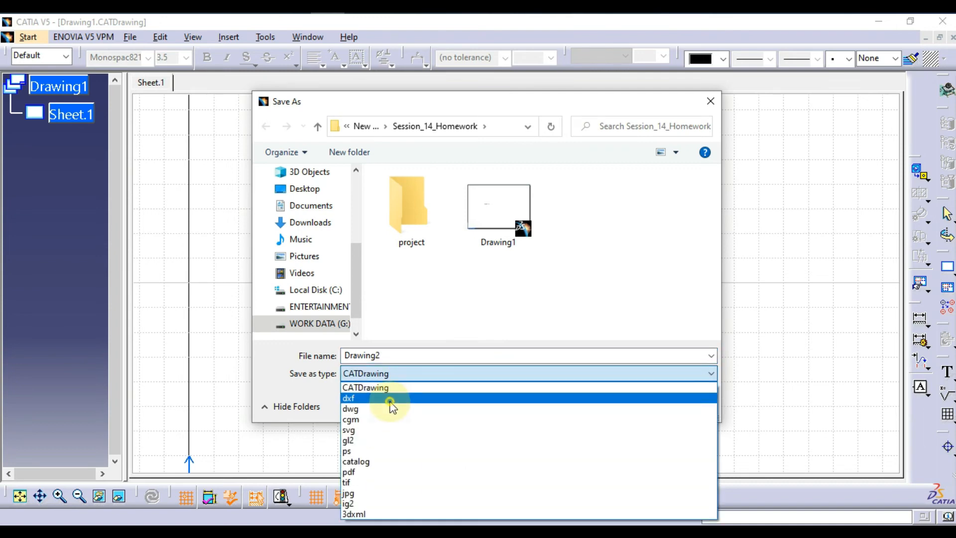
pyautogui.click(391, 398)
pyautogui.click(623, 409)
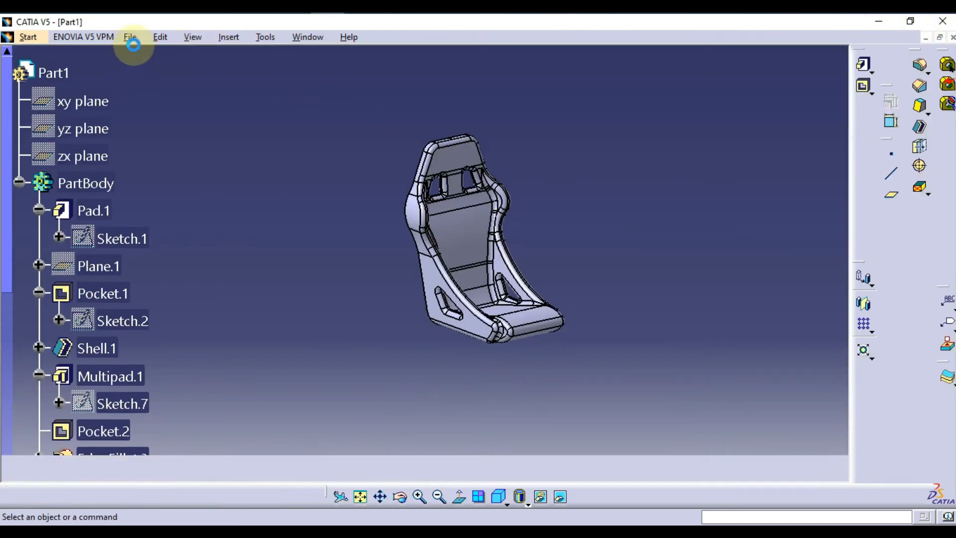
# Step: Open Drawing2.dxf from the Session_14_Homework folder
pyautogui.click(137, 40)
pyautogui.click(199, 87)
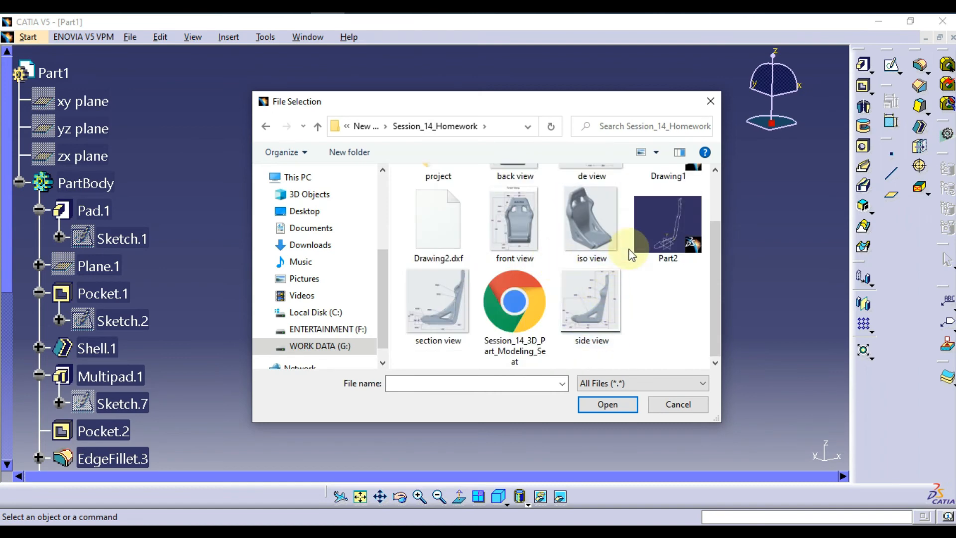
pyautogui.click(438, 294)
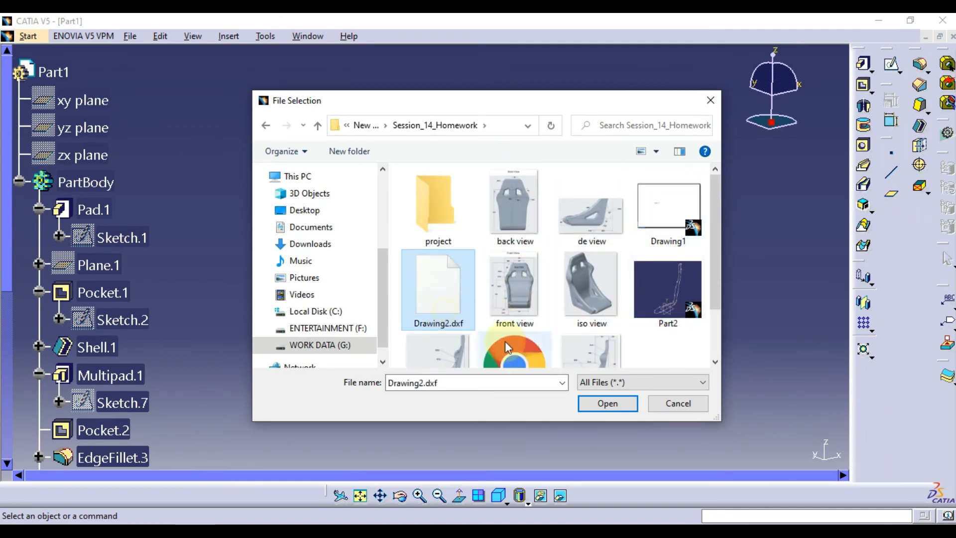
pyautogui.click(616, 407)
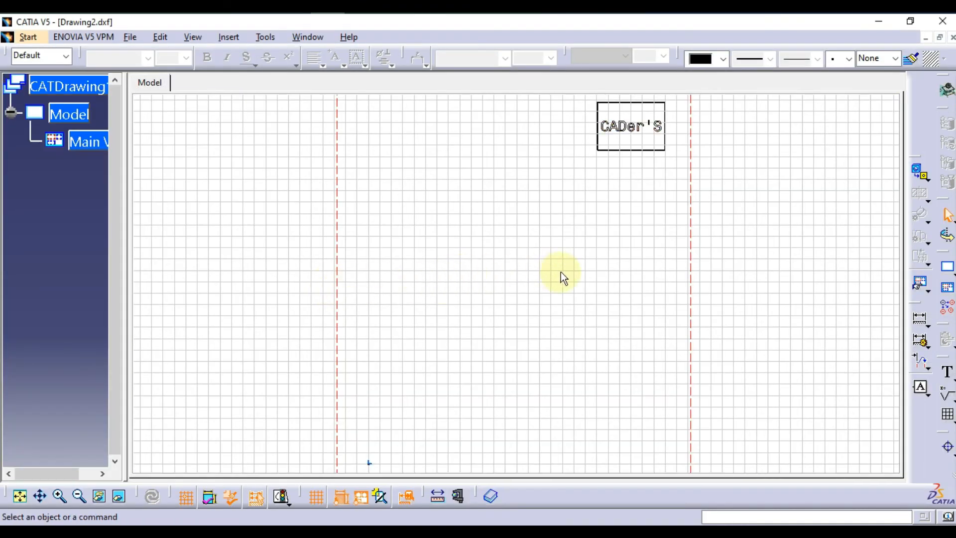
# Step: Move the main view so the CADer'S outlines lie outside the black rectangular frame, then deselect it
pyautogui.moveTo(561, 273)
pyautogui.mouseDown(button='middle')
pyautogui.moveTo(498, 322)
pyautogui.moveTo(530, 234)
pyautogui.moveTo(596, 228)
pyautogui.moveTo(529, 349)
pyautogui.mouseUp(button='middle')
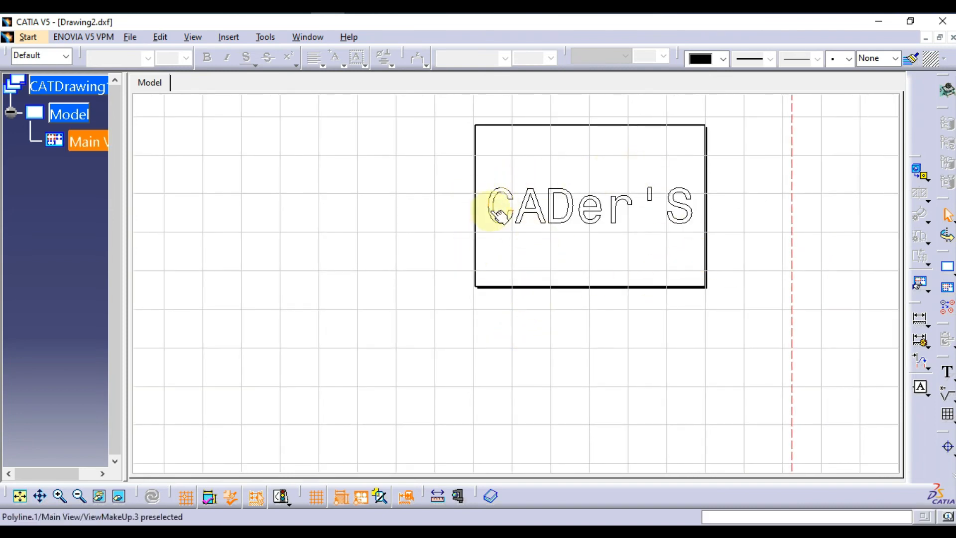
pyautogui.moveTo(493, 203); pyautogui.dragTo(438, 213, button='middle')
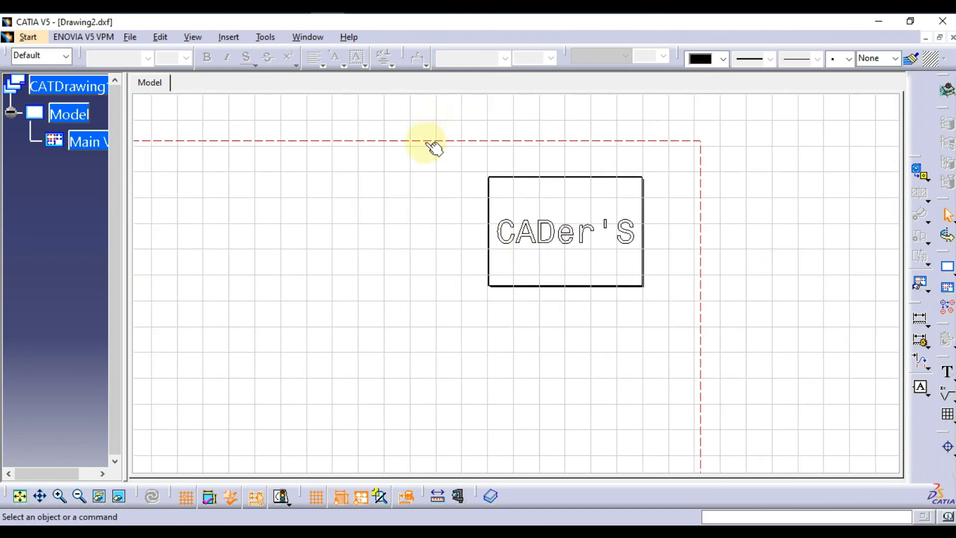
pyautogui.moveTo(434, 144); pyautogui.dragTo(562, 260)
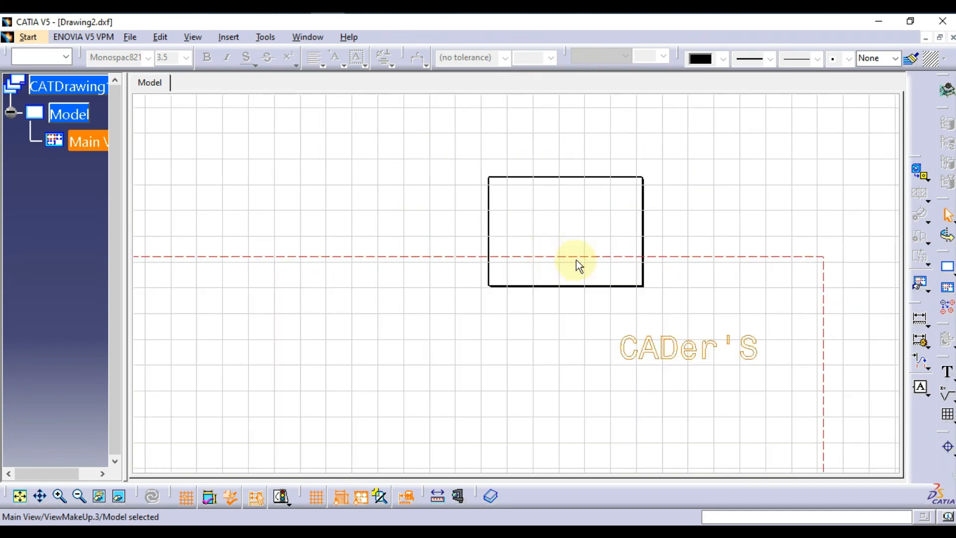
pyautogui.click(574, 256)
pyautogui.click(532, 211)
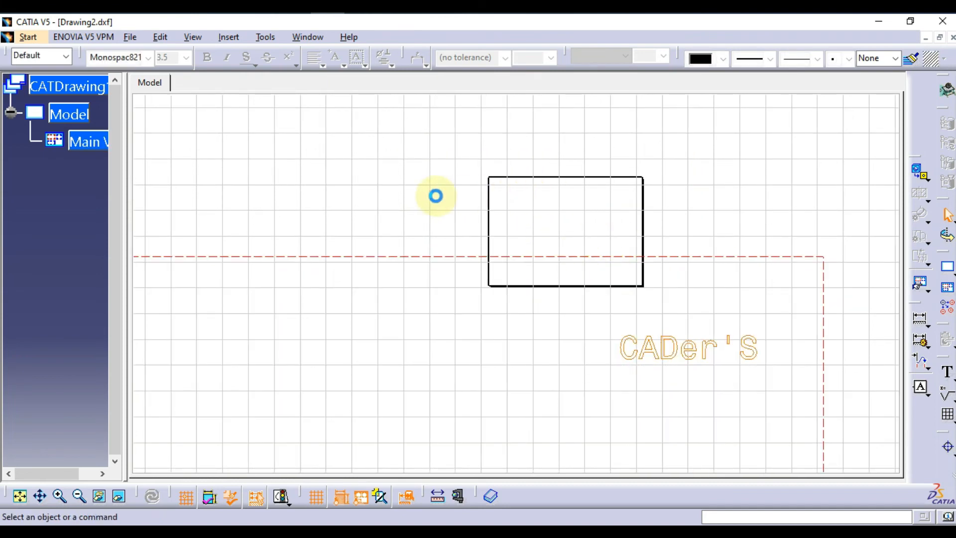
# Step: Select all the CADer'S letter outlines and copy them
pyautogui.moveTo(435, 197); pyautogui.dragTo(781, 395)
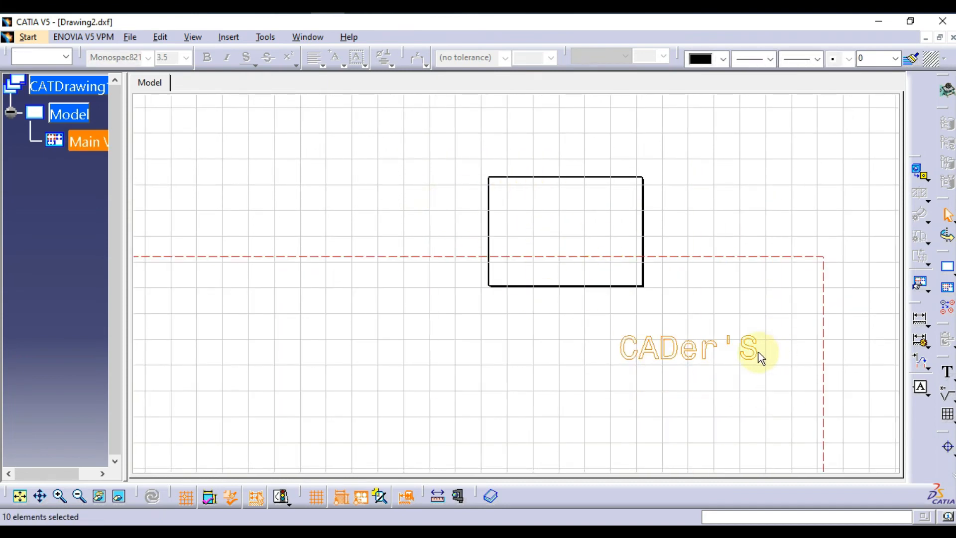
pyautogui.rightClick(758, 353)
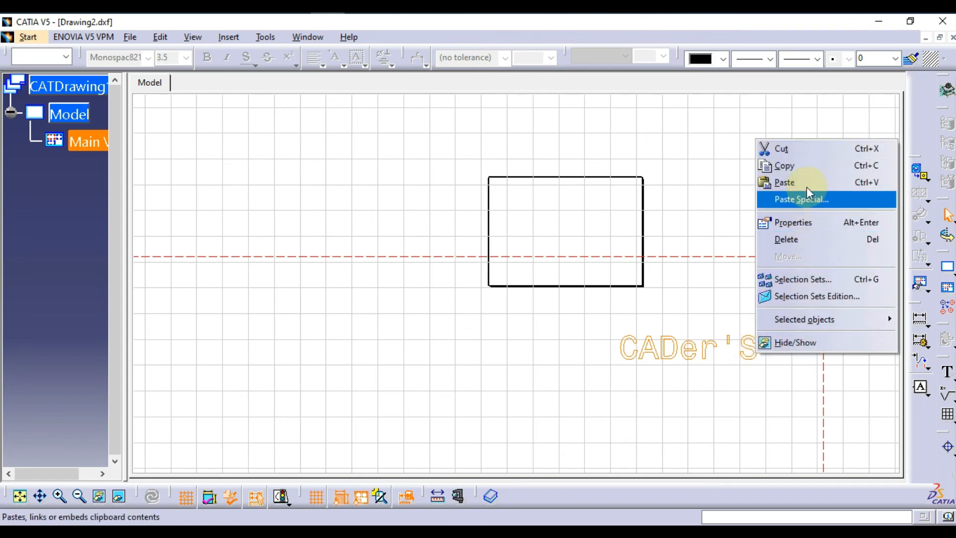
pyautogui.click(802, 165)
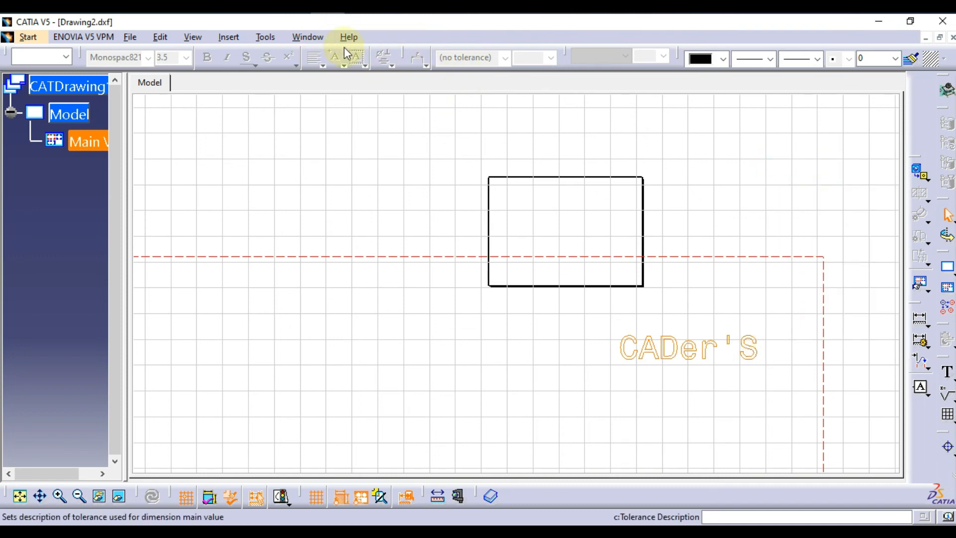
# Step: Return to the Part1 window and open a new sketch on the headrest's flat front face
pyautogui.click(314, 37)
pyautogui.click(340, 127)
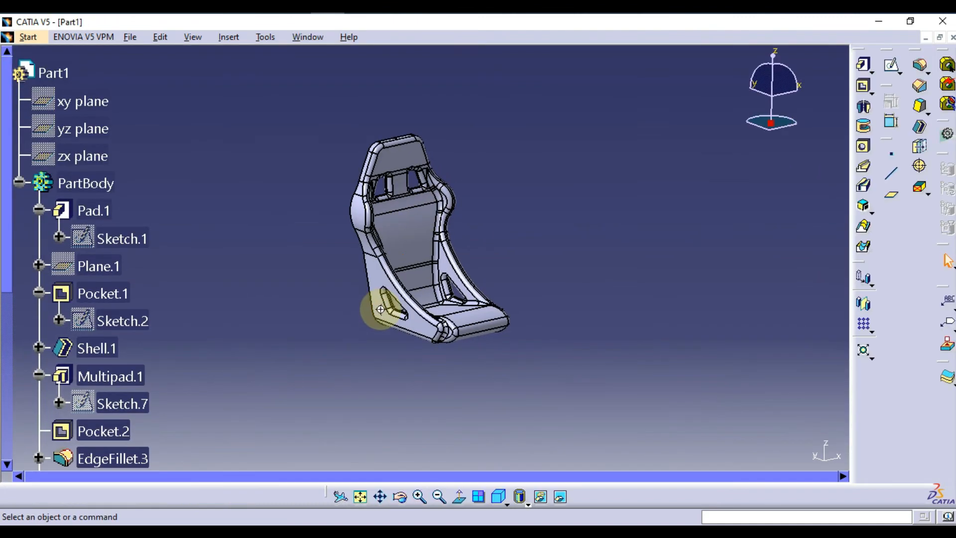
pyautogui.moveTo(380, 309); pyautogui.dragTo(412, 284, button='middle')
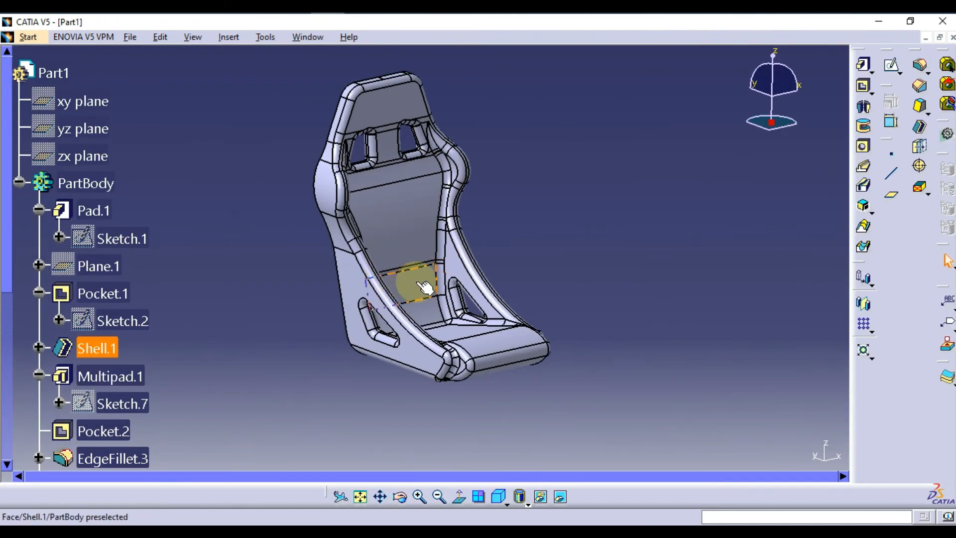
pyautogui.click(381, 106)
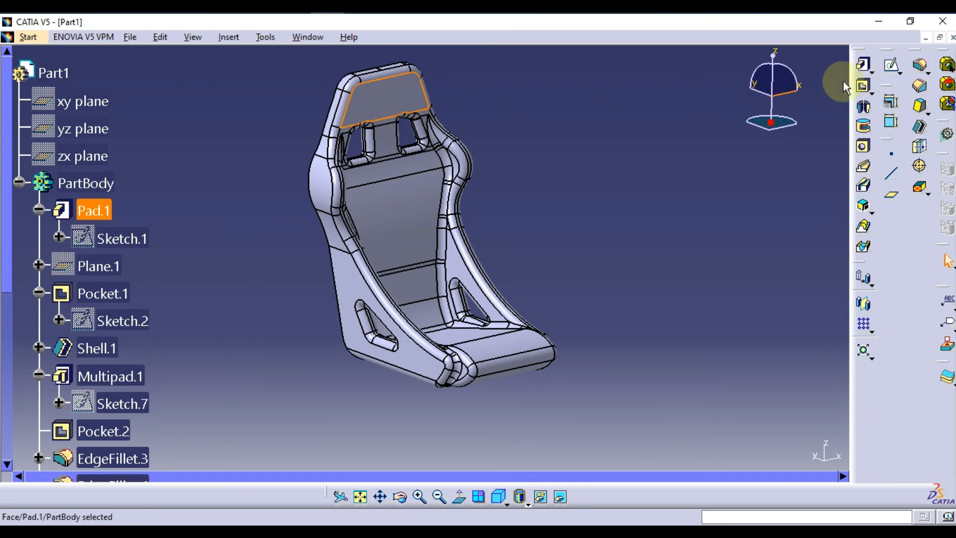
pyautogui.click(893, 66)
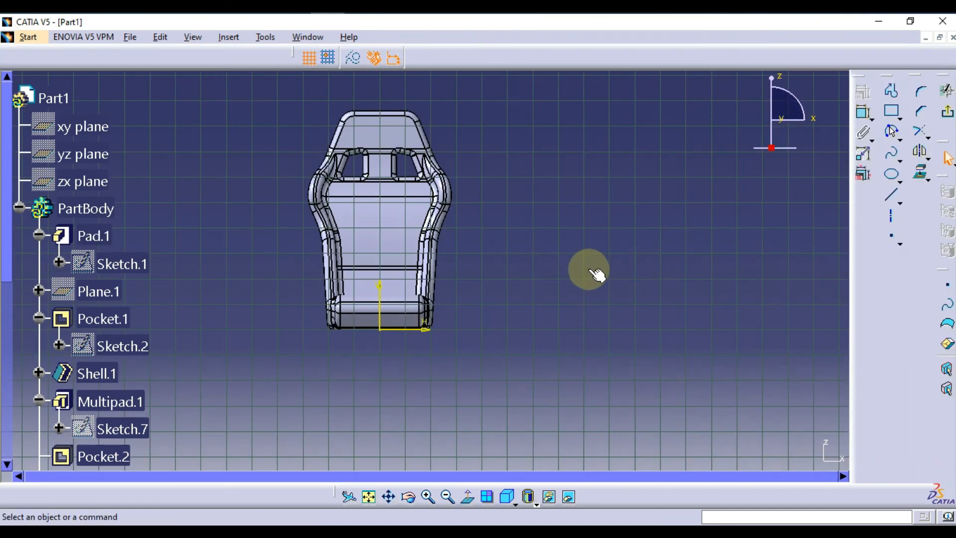
# Step: Paste the copied CADer'S letter outlines into the headrest sketch
pyautogui.moveTo(597, 274); pyautogui.dragTo(575, 339, button='middle')
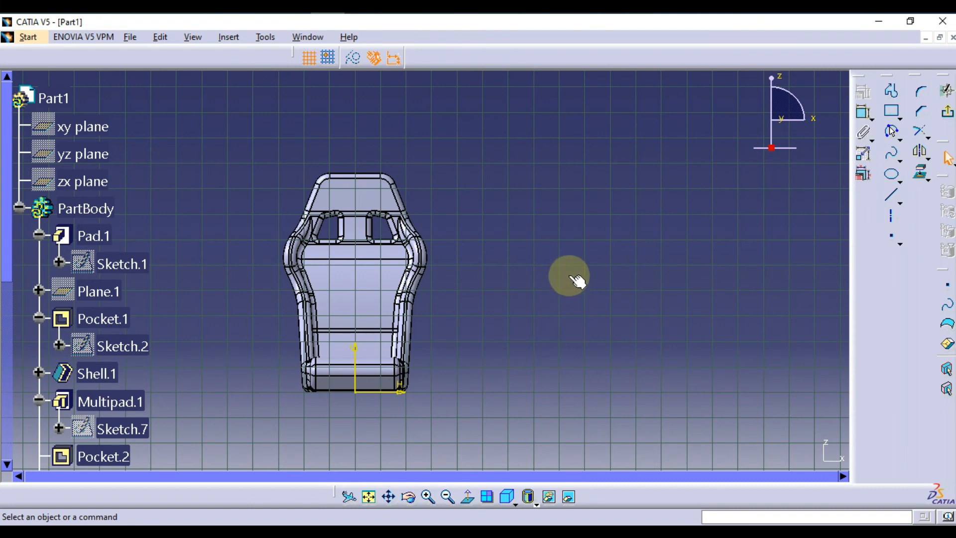
pyautogui.rightClick(368, 195)
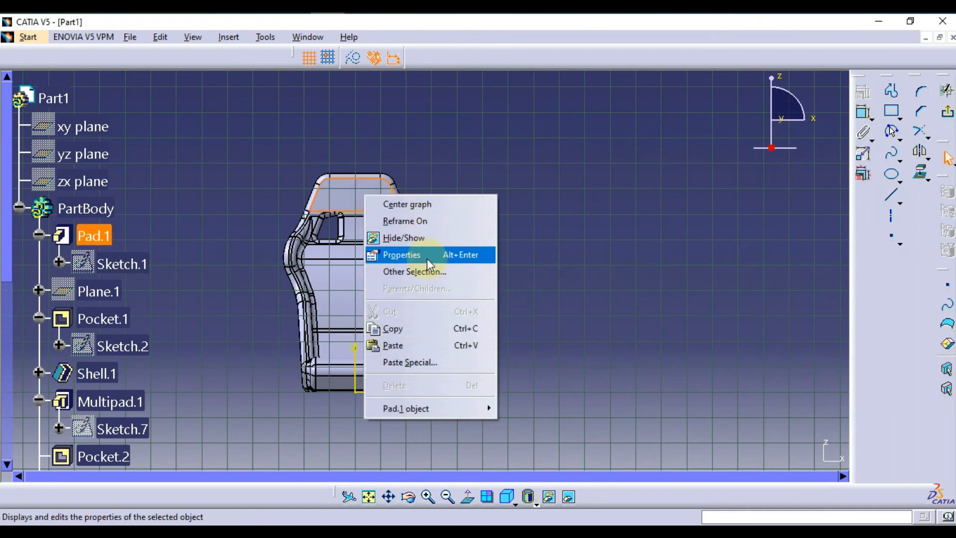
pyautogui.click(425, 329)
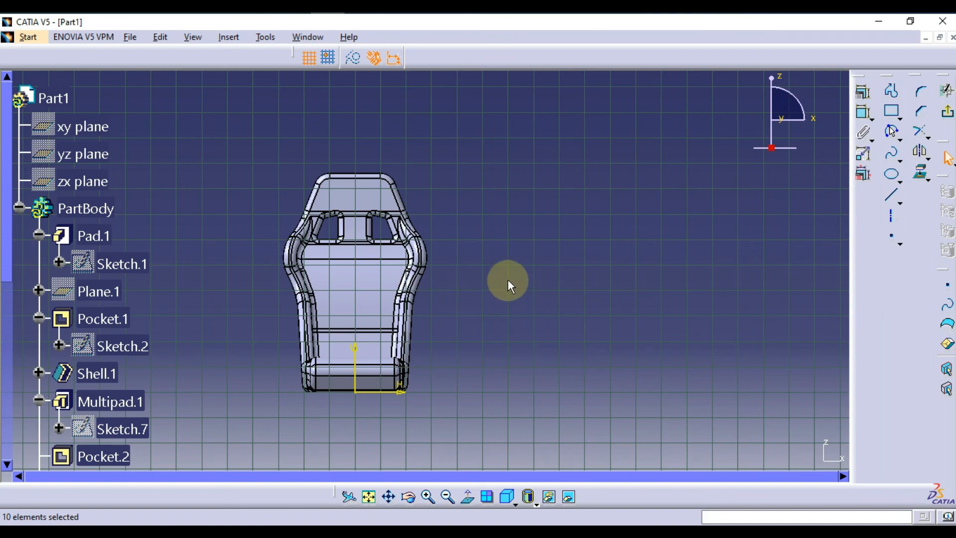
# Step: Select the pasted CADer'S outlines and move them next to the seat, centred just above the headrest
pyautogui.click(369, 496)
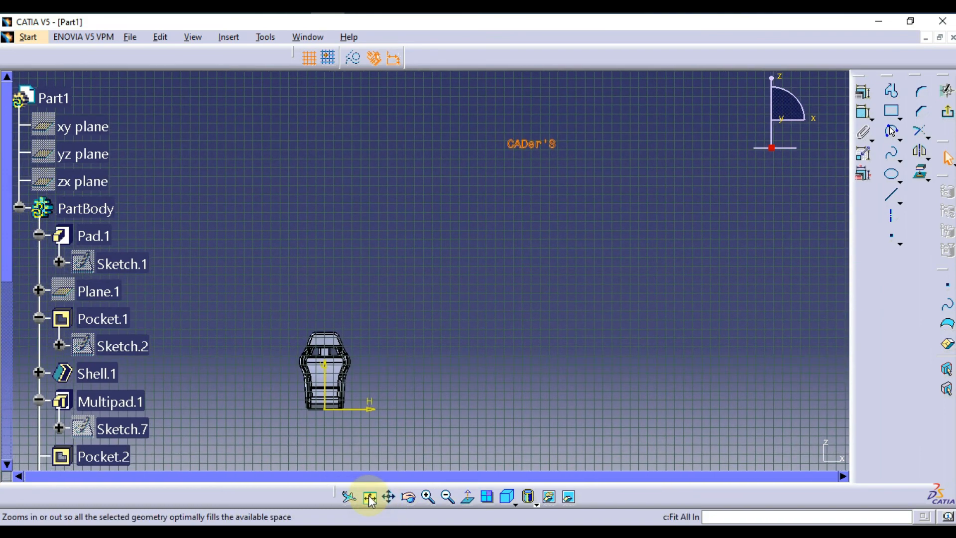
pyautogui.moveTo(522, 342); pyautogui.dragTo(550, 344, button='middle')
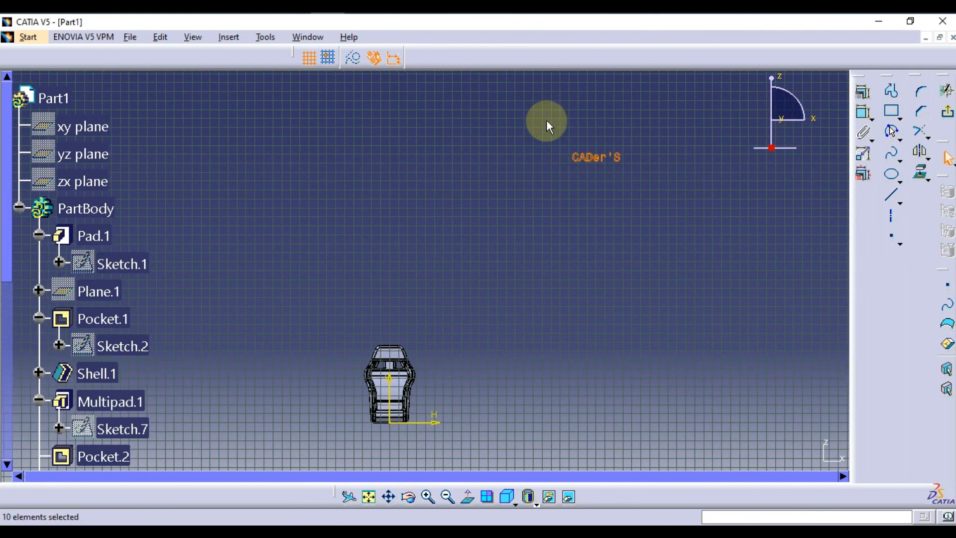
pyautogui.moveTo(547, 121); pyautogui.dragTo(654, 205)
pyautogui.moveTo(595, 157); pyautogui.dragTo(392, 366)
pyautogui.moveTo(407, 359); pyautogui.dragTo(559, 241, button='middle')
pyautogui.moveTo(546, 232); pyautogui.dragTo(527, 149)
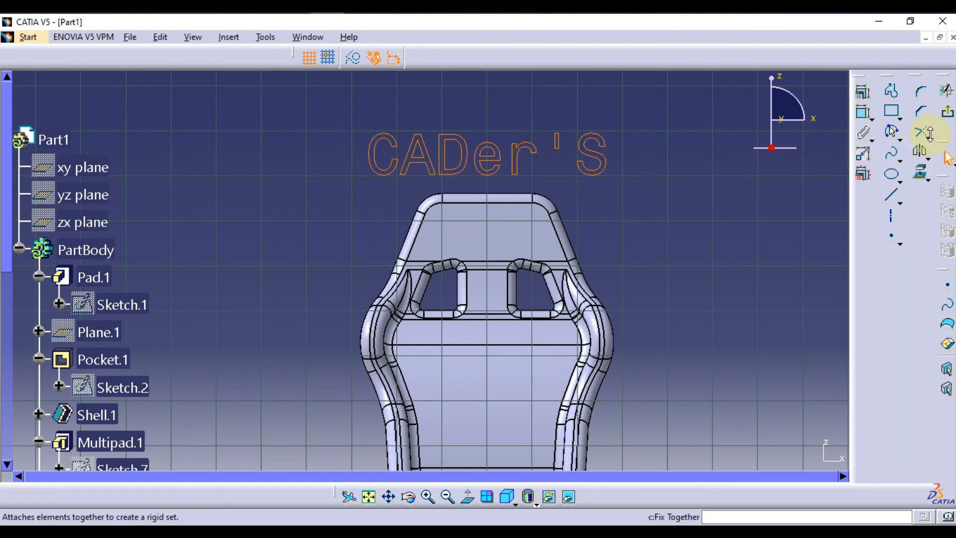
# Step: Scale the CADer'S outlines by 0.5 in duplicate mode about a point at the base of the letter C
pyautogui.click(928, 161)
pyautogui.click(929, 172)
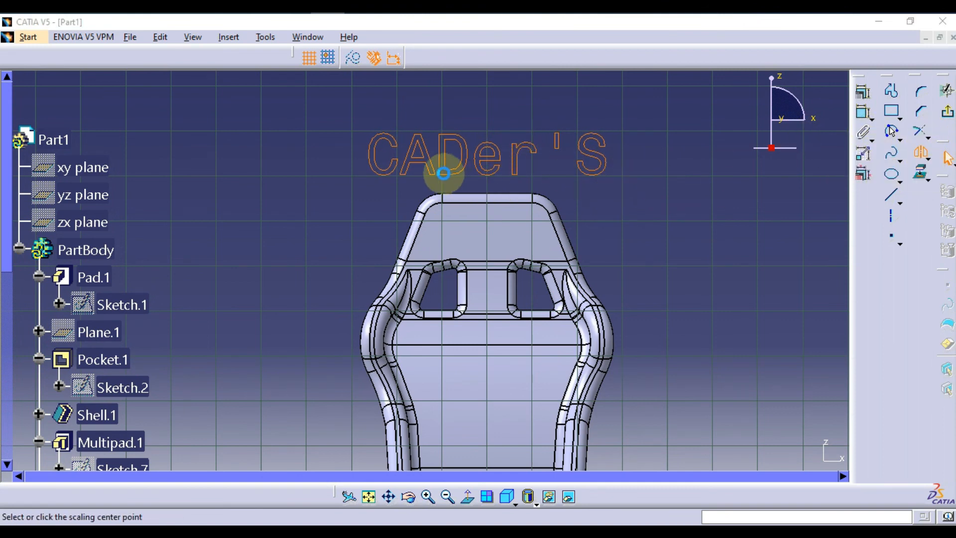
pyautogui.click(390, 174)
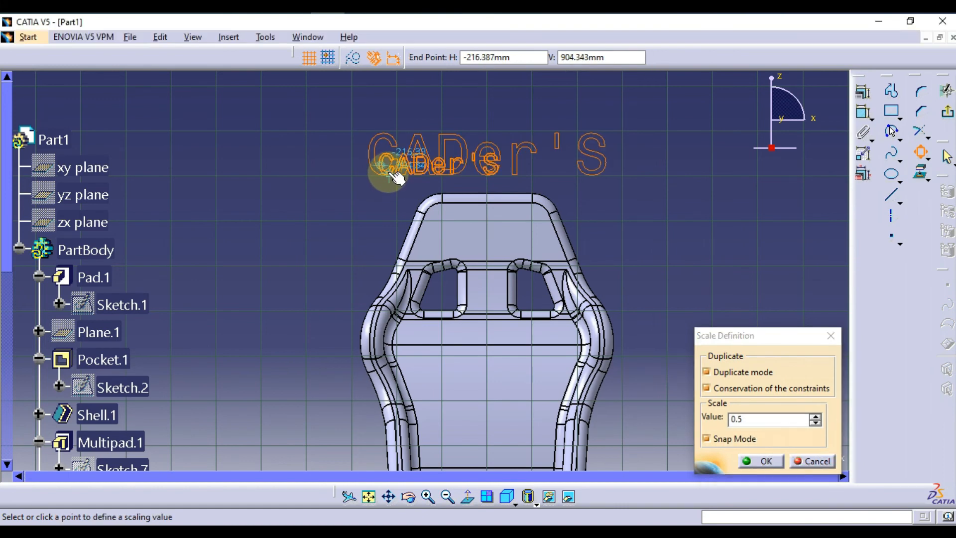
pyautogui.click(397, 176)
# Step: Delete the original full-size CADer'S outlines, Polyline.1 to Polyline.10, from the sketch geometry, keeping the half-size copy
pyautogui.scroll(-4, 253, 230)
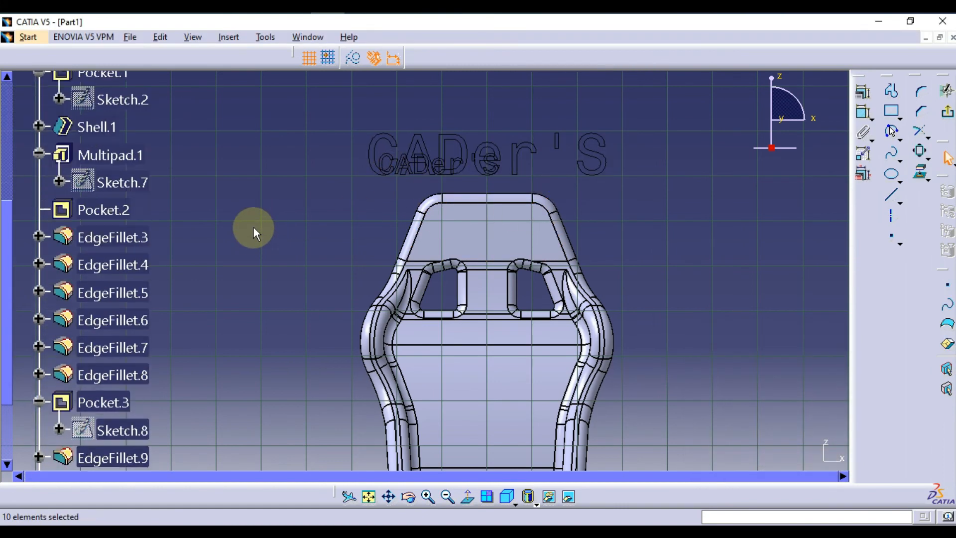
pyautogui.scroll(-3, 249, 228)
pyautogui.click(38, 360)
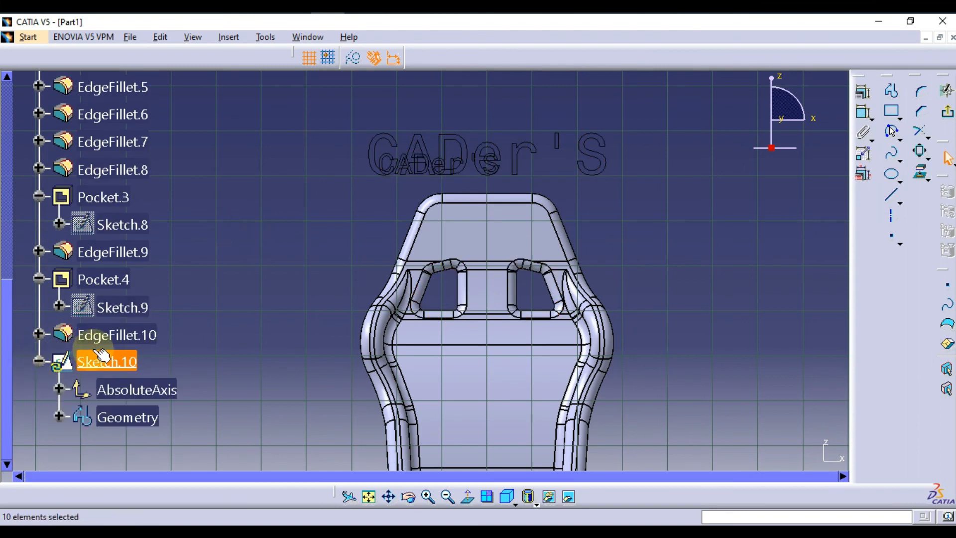
pyautogui.click(59, 416)
pyautogui.scroll(-2, 150, 299)
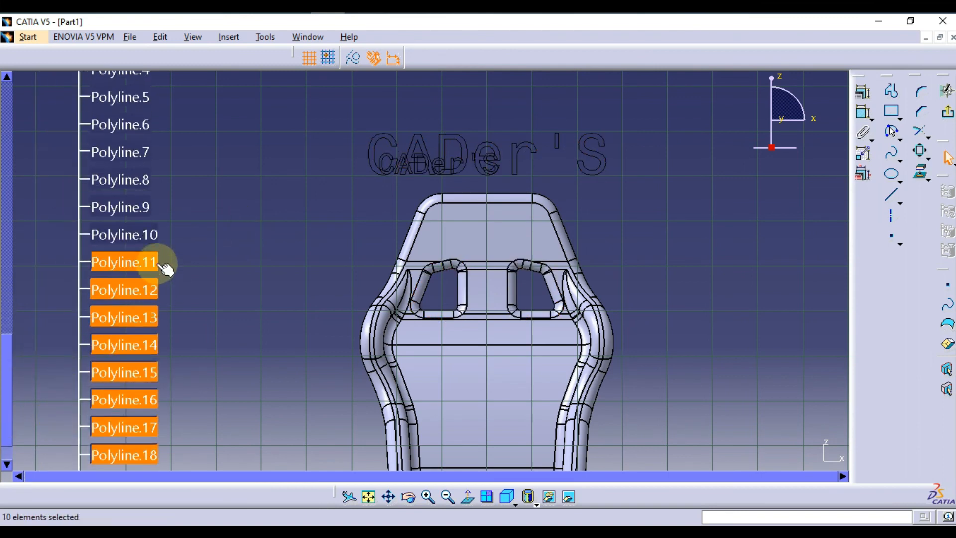
pyautogui.keyDown('ctrl'); pyautogui.click(152, 240); pyautogui.keyUp('ctrl')
pyautogui.click(149, 235)
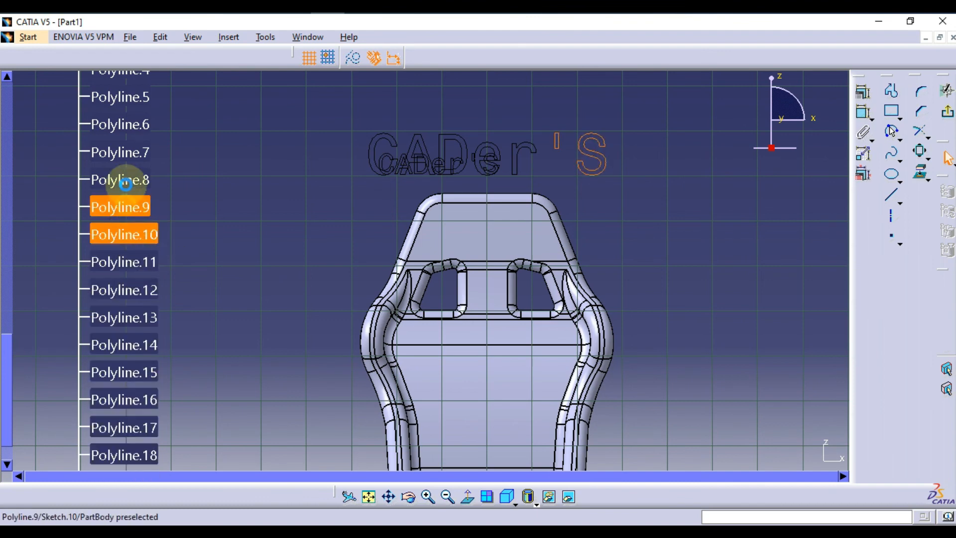
pyautogui.keyDown('ctrl'); pyautogui.click(125, 182); pyautogui.keyUp('ctrl')
pyautogui.keyDown('ctrl'); pyautogui.click(125, 152); pyautogui.keyUp('ctrl')
pyautogui.keyDown('ctrl'); pyautogui.click(125, 124); pyautogui.keyUp('ctrl')
pyautogui.keyDown('ctrl'); pyautogui.click(125, 96); pyautogui.keyUp('ctrl')
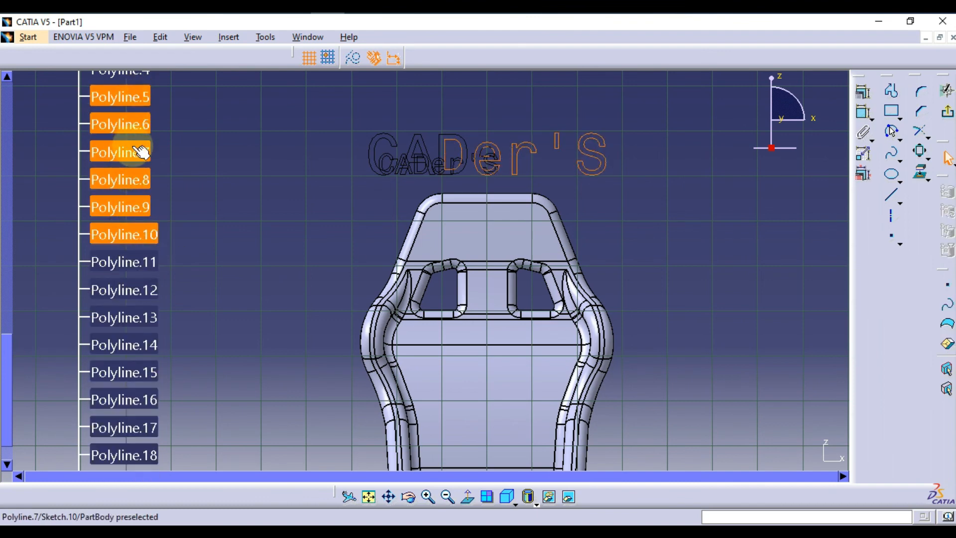
pyautogui.scroll(1, 141, 151)
pyautogui.keyDown('ctrl'); pyautogui.click(130, 109); pyautogui.keyUp('ctrl')
pyautogui.keyDown('ctrl'); pyautogui.click(130, 82); pyautogui.keyUp('ctrl')
pyautogui.scroll(1, 142, 144)
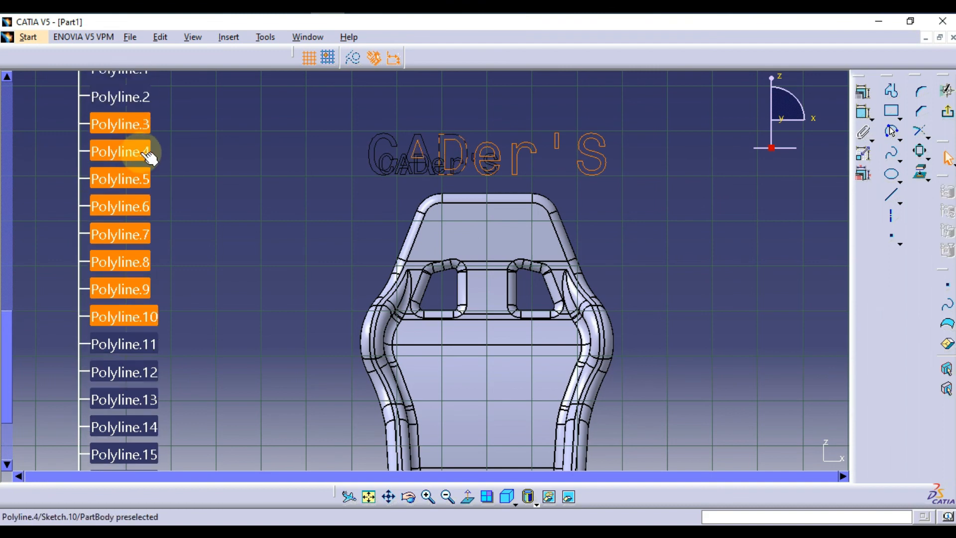
pyautogui.scroll(1, 148, 157)
pyautogui.scroll(1, 149, 179)
pyautogui.keyDown('ctrl'); pyautogui.click(129, 151); pyautogui.keyUp('ctrl')
pyautogui.keyDown('ctrl'); pyautogui.click(128, 178); pyautogui.keyUp('ctrl')
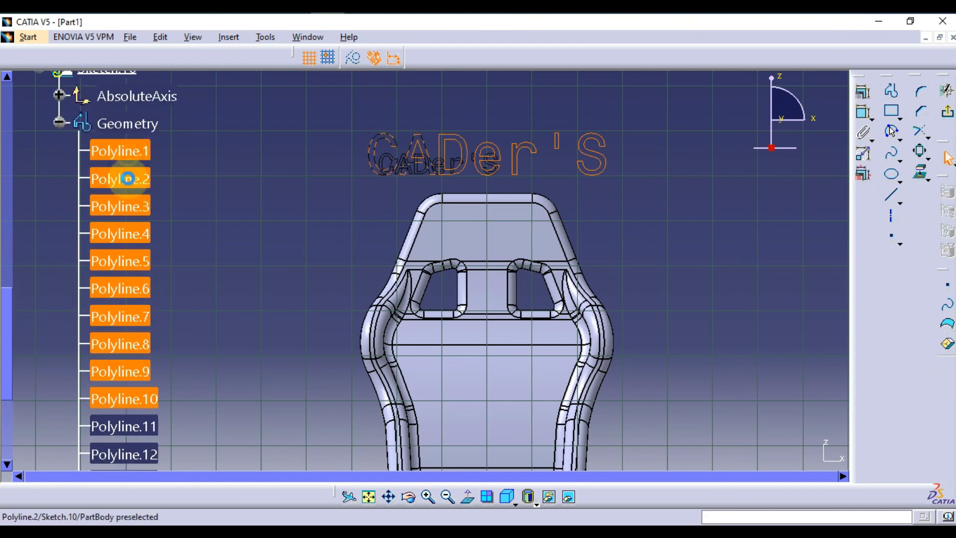
pyautogui.press('Delete')
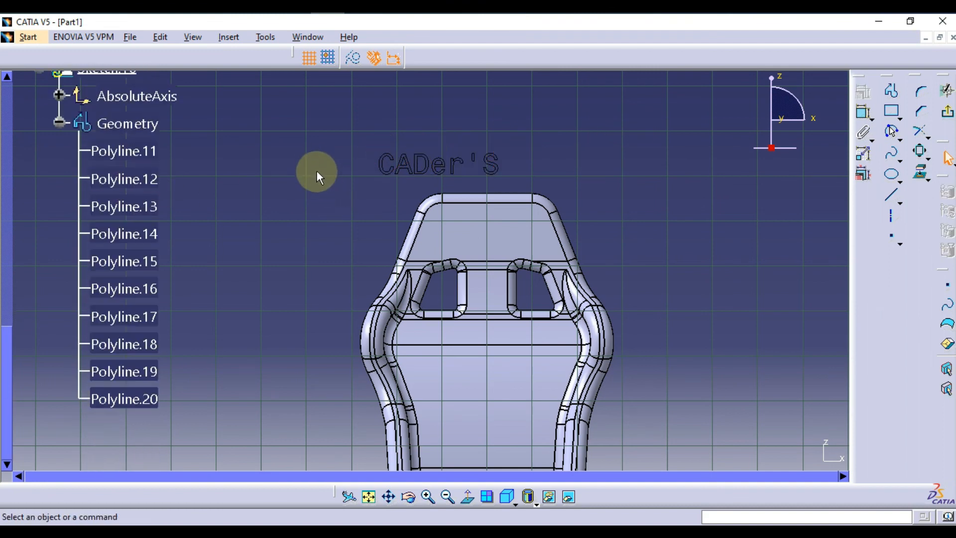
# Step: Move all the half-size CADer'S outlines onto the headrest, centred above its two openings, and exit the sketch
pyautogui.moveTo(517, 185); pyautogui.dragTo(334, 133)
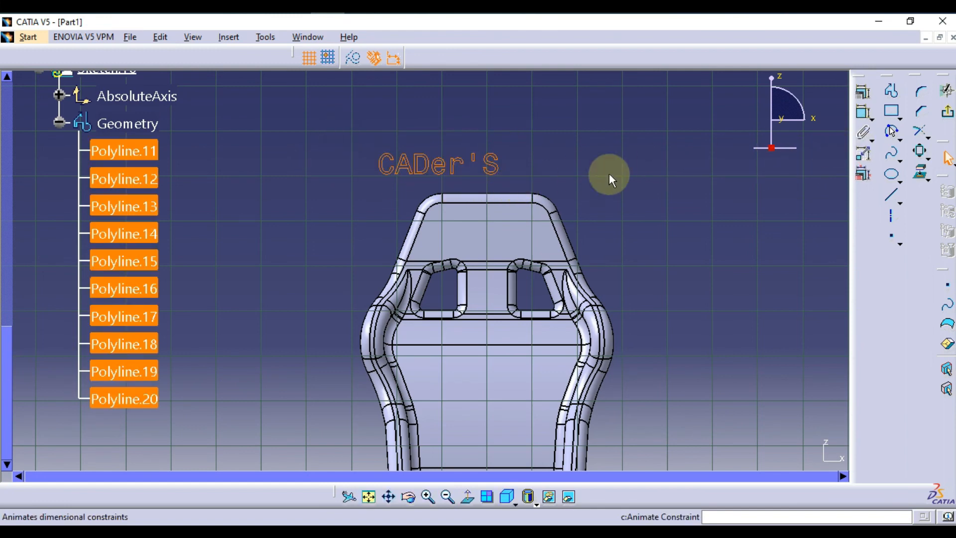
pyautogui.moveTo(503, 162); pyautogui.dragTo(535, 235)
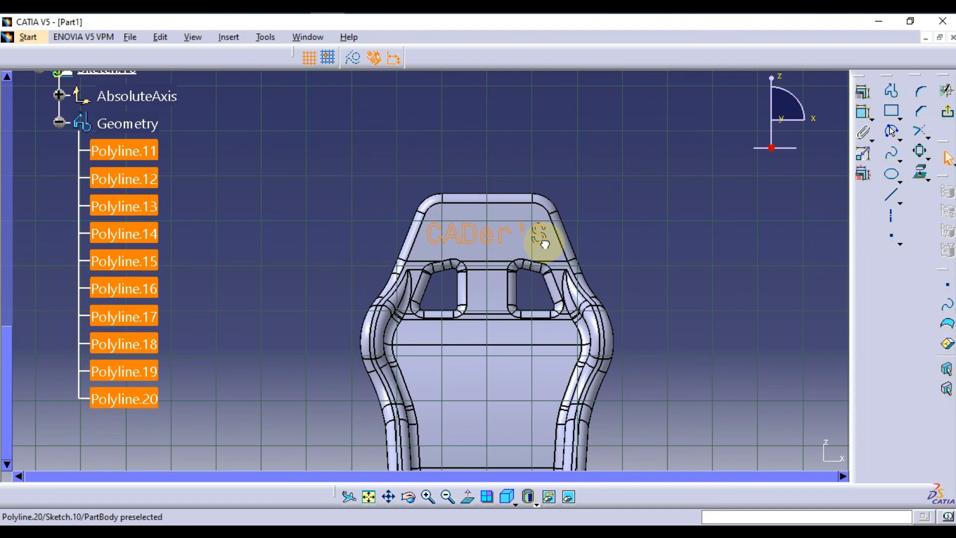
pyautogui.click(622, 249)
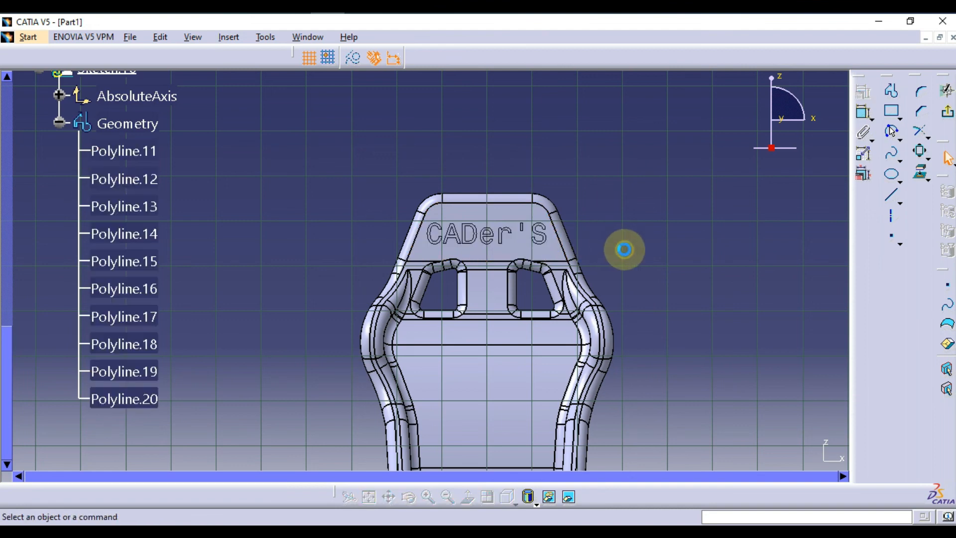
pyautogui.click(944, 111)
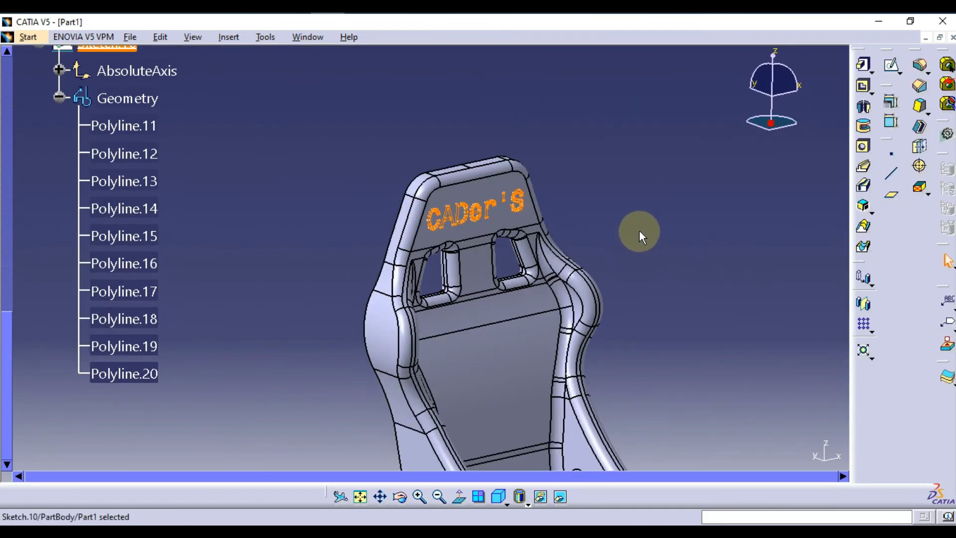
# Step: Pad the CADer'S text sketch on the headrest by 1 mm
pyautogui.click(639, 234)
pyautogui.moveTo(639, 241)
pyautogui.mouseDown(button='middle')
pyautogui.moveTo(638, 180)
pyautogui.moveTo(621, 172)
pyautogui.moveTo(623, 199)
pyautogui.mouseUp(button='middle')
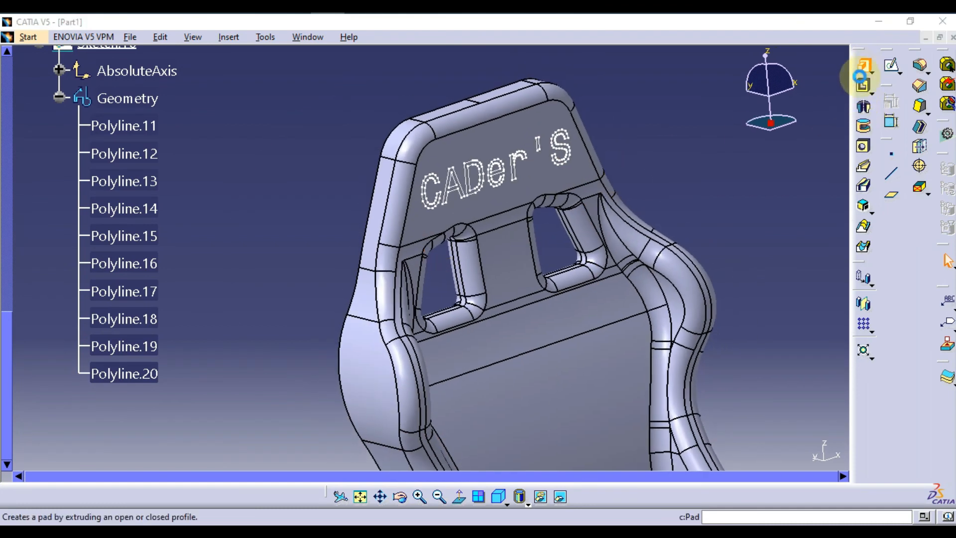
pyautogui.click(864, 66)
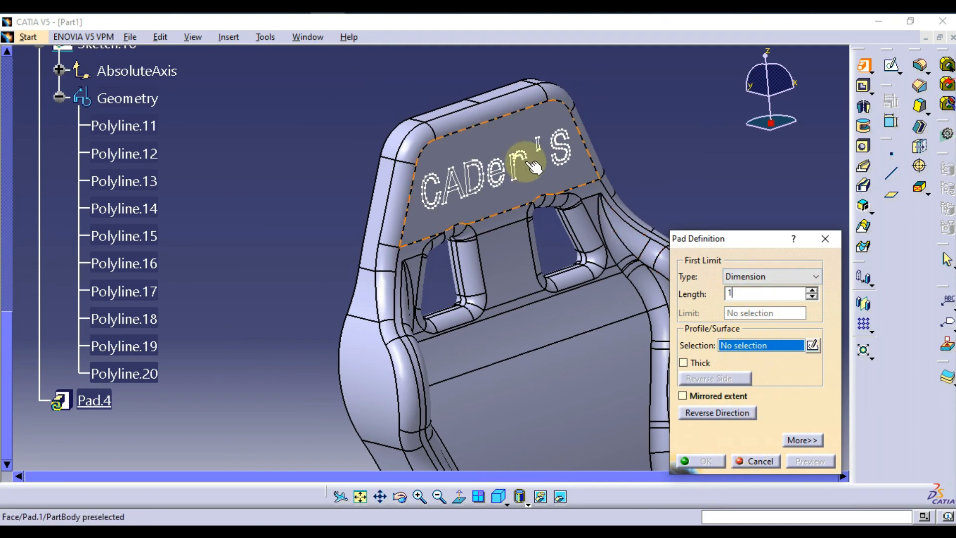
pyautogui.click(558, 175)
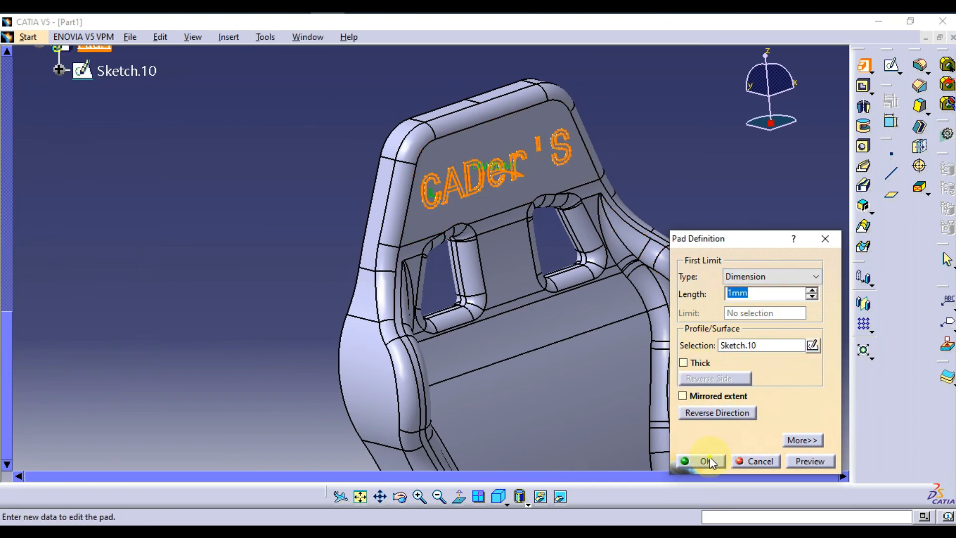
pyautogui.click(713, 464)
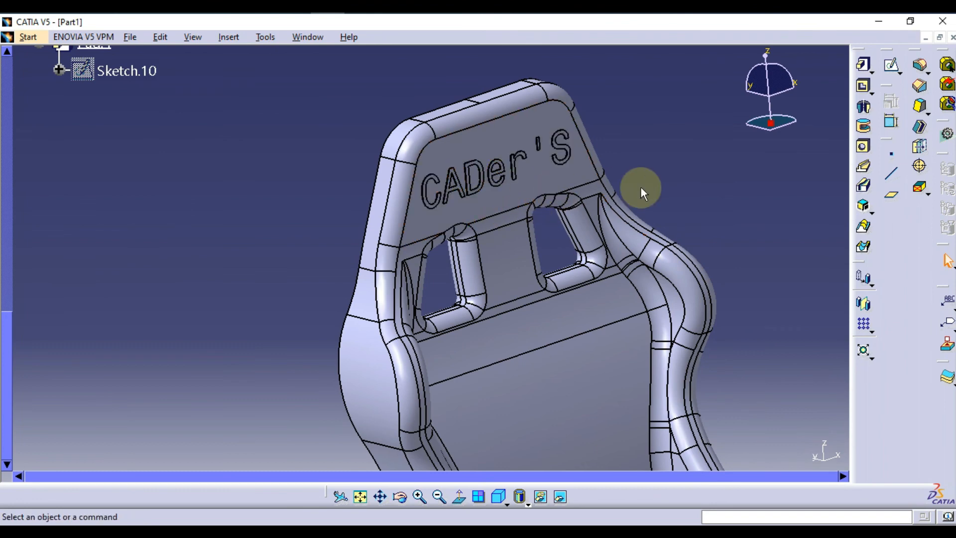
# Step: Set the fill colour of the CADer'S text pad to black
pyautogui.moveTo(640, 192); pyautogui.dragTo(198, 140, button='middle')
pyautogui.scroll(3, 198, 141)
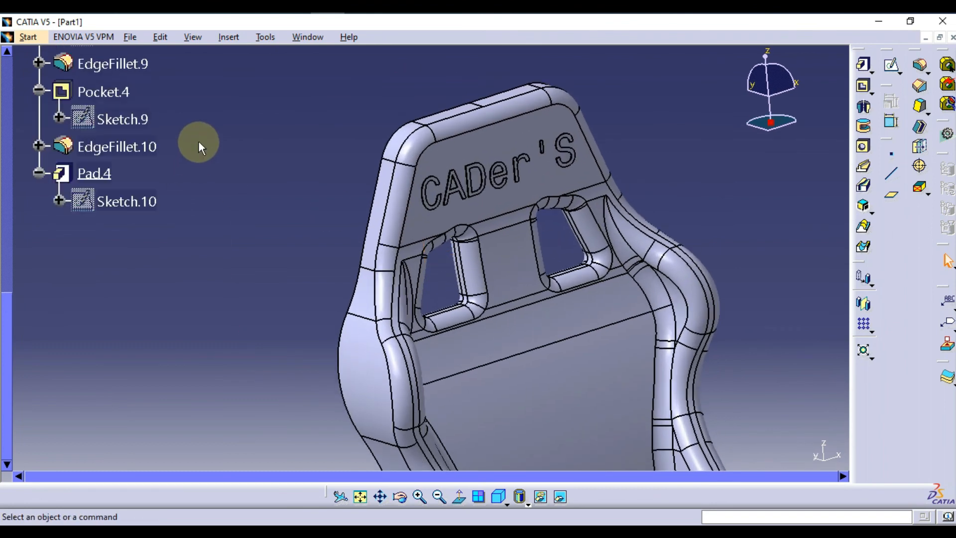
pyautogui.rightClick(91, 174)
pyautogui.click(146, 243)
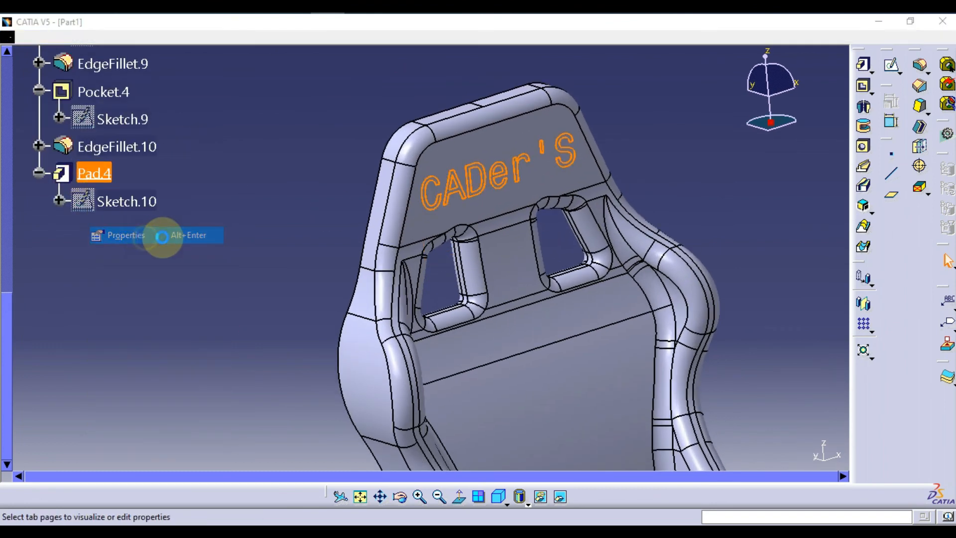
pyautogui.click(795, 338)
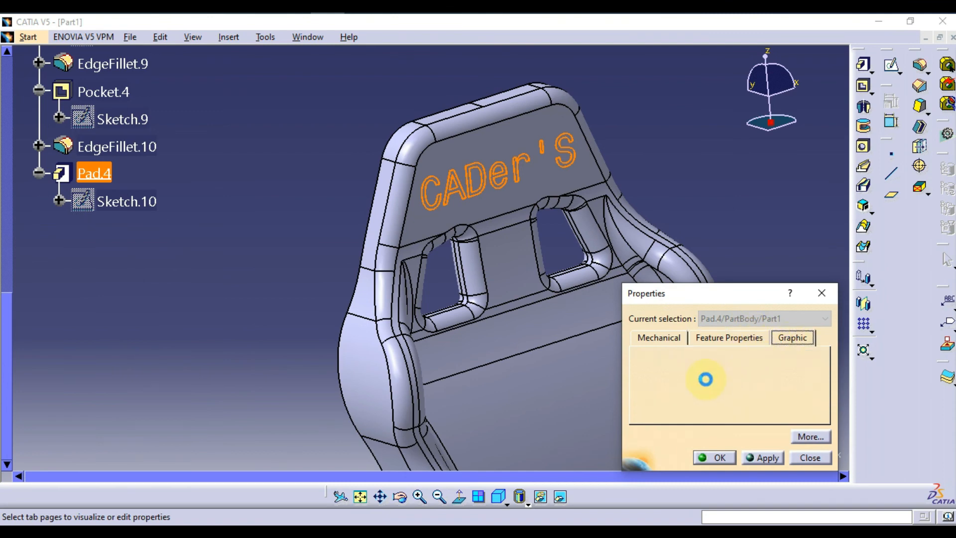
pyautogui.click(720, 384)
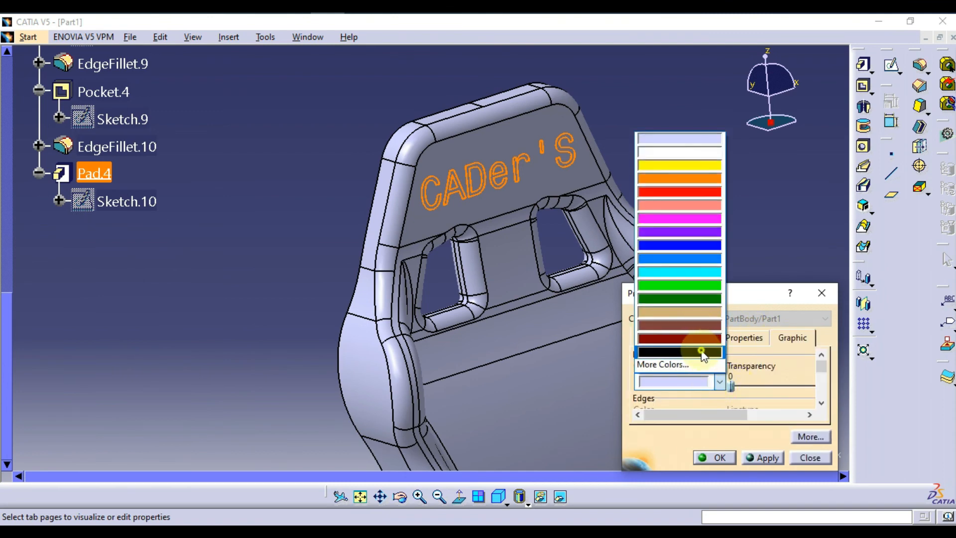
pyautogui.click(701, 351)
pyautogui.click(713, 457)
pyautogui.click(697, 174)
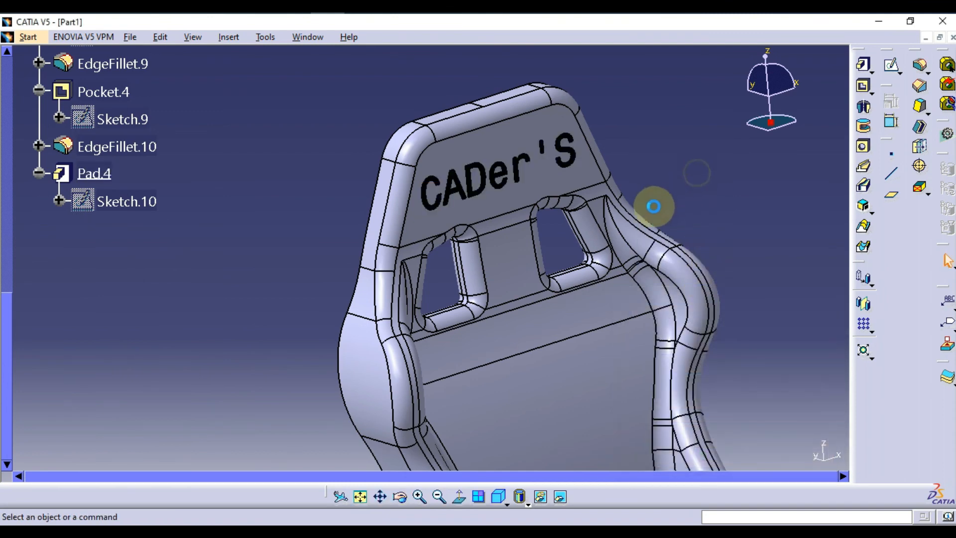
# Step: Set the fill colour of the whole PartBody to medium blue
pyautogui.moveTo(654, 206); pyautogui.dragTo(432, 221, button='middle')
pyautogui.scroll(3, 203, 152)
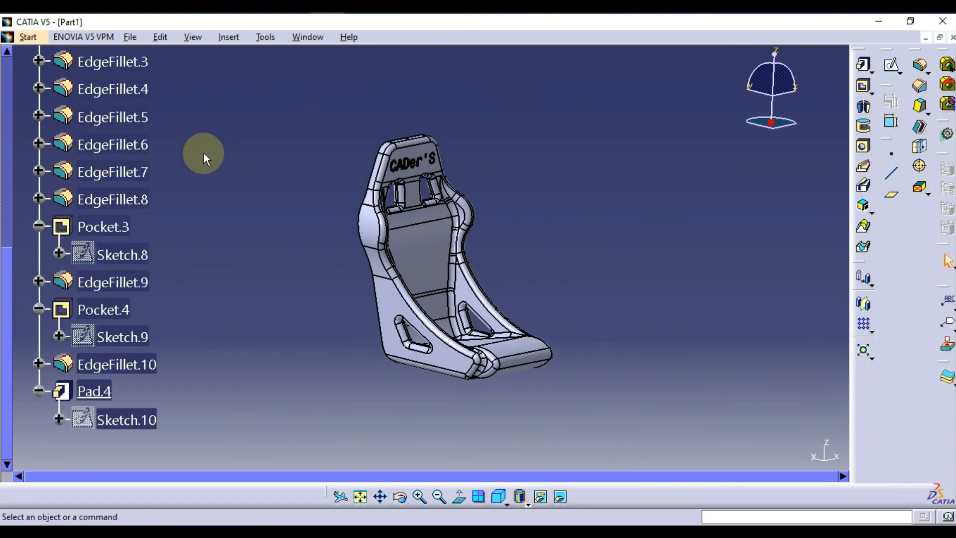
pyautogui.scroll(5, 203, 152)
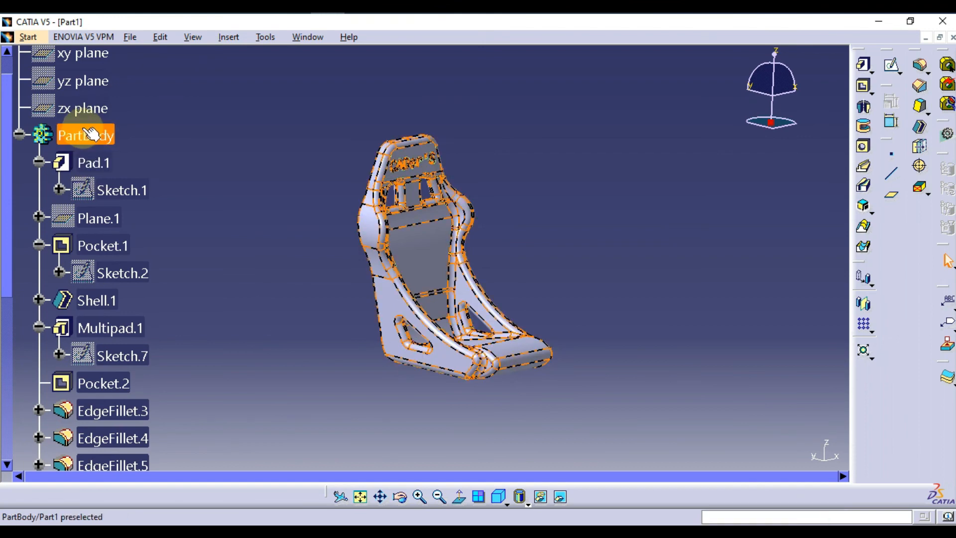
pyautogui.rightClick(90, 135)
pyautogui.click(188, 190)
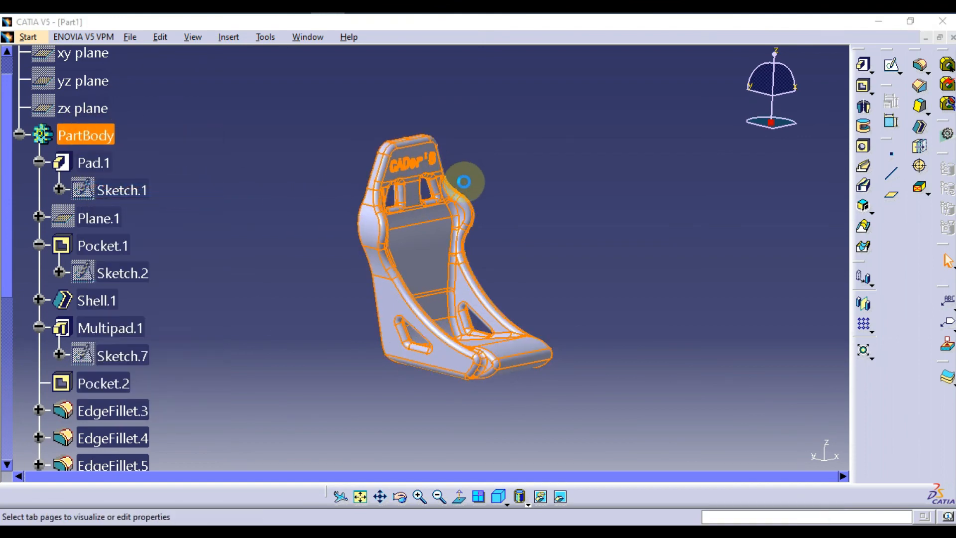
pyautogui.click(721, 384)
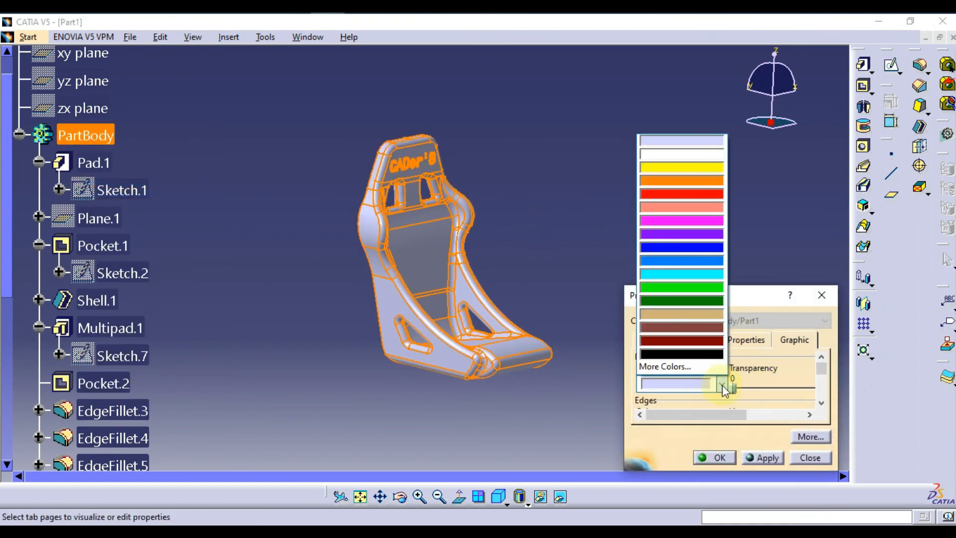
pyautogui.click(710, 261)
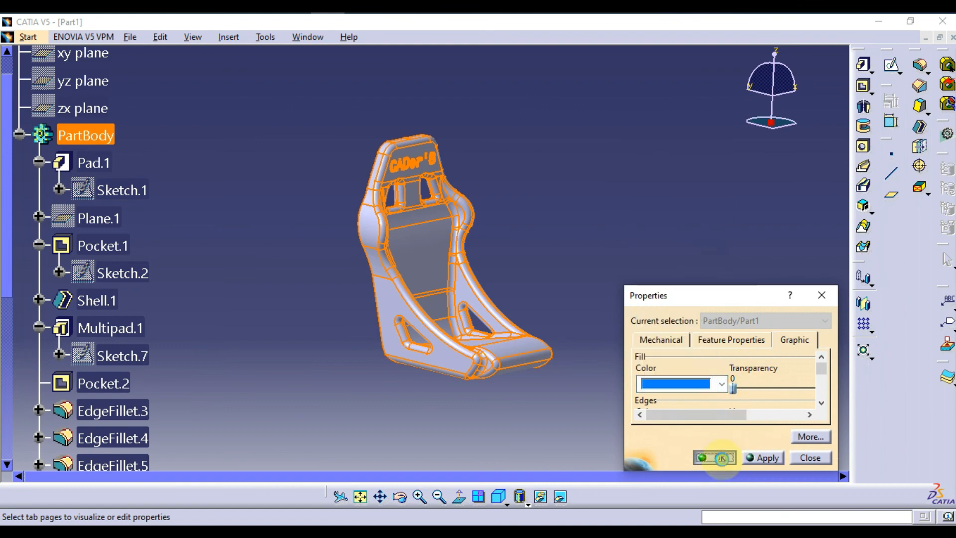
pyautogui.click(715, 457)
pyautogui.click(562, 300)
# Step: Change the view mode to plain shading without edges and orient the seat in an isometric view
pyautogui.scroll(-3, 299, 404)
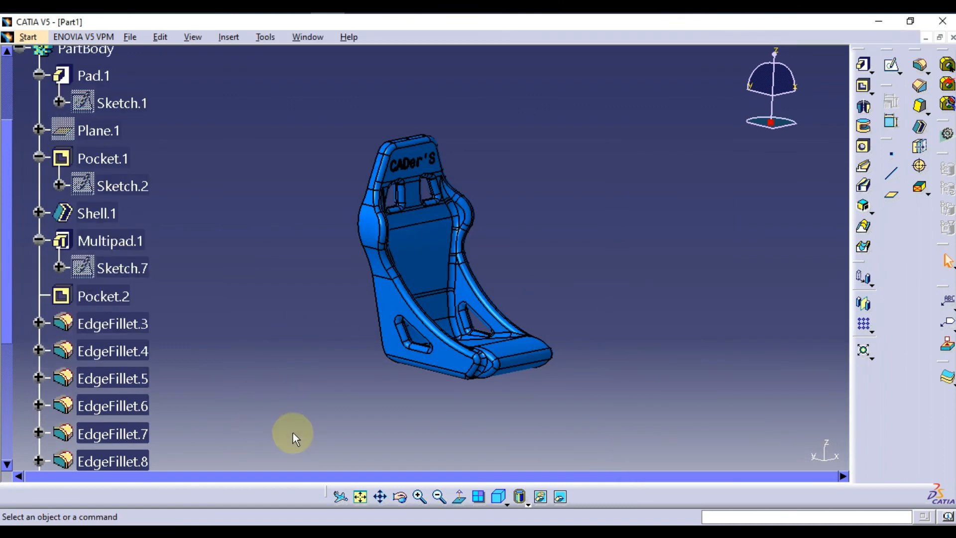
pyautogui.scroll(-2, 224, 416)
pyautogui.click(527, 503)
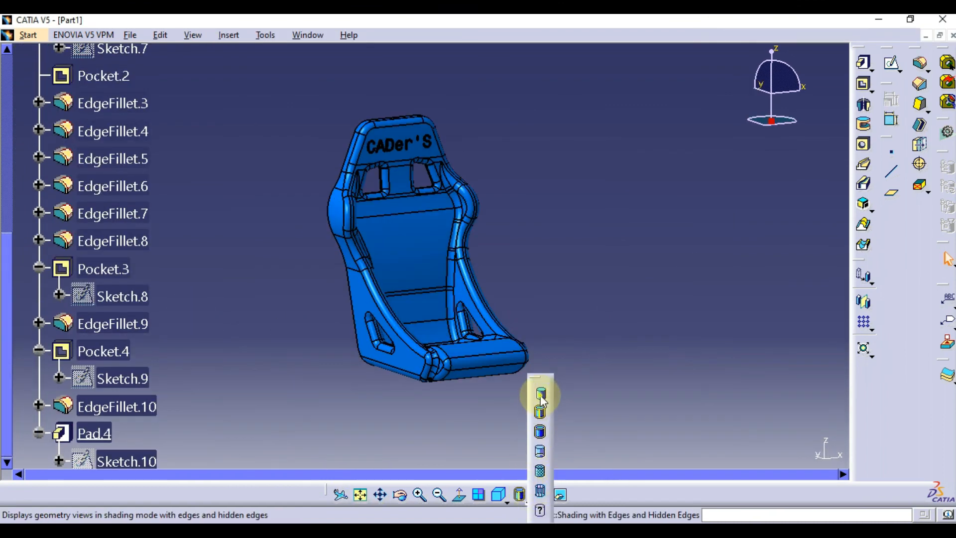
pyautogui.click(540, 392)
pyautogui.scroll(1, 432, 316)
pyautogui.moveTo(432, 317); pyautogui.dragTo(415, 287, button='middle')
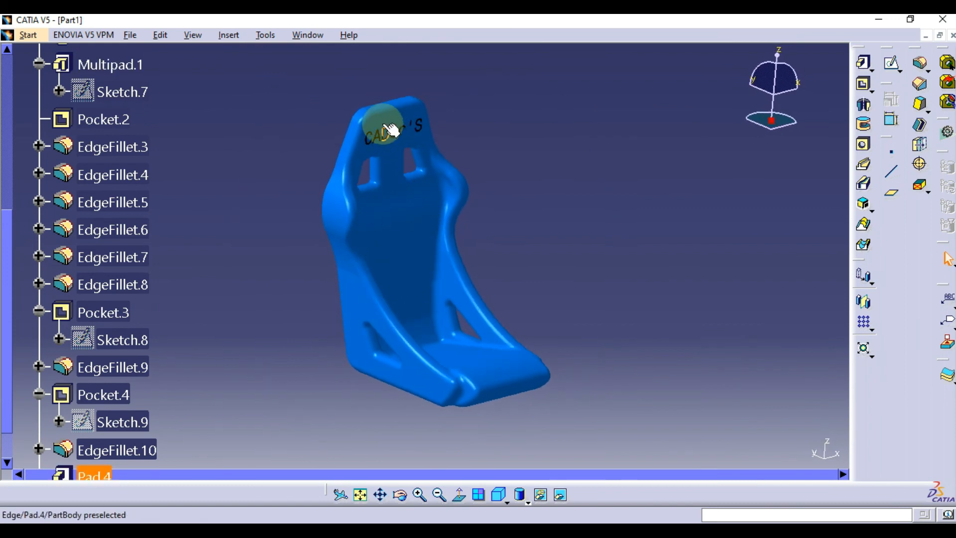
# Step: Switch to Picasa Photo Viewer, bring up iso view.png, and compare the reference seat with the finished model side by side
pyautogui.hotkey('alt', 'Tab')
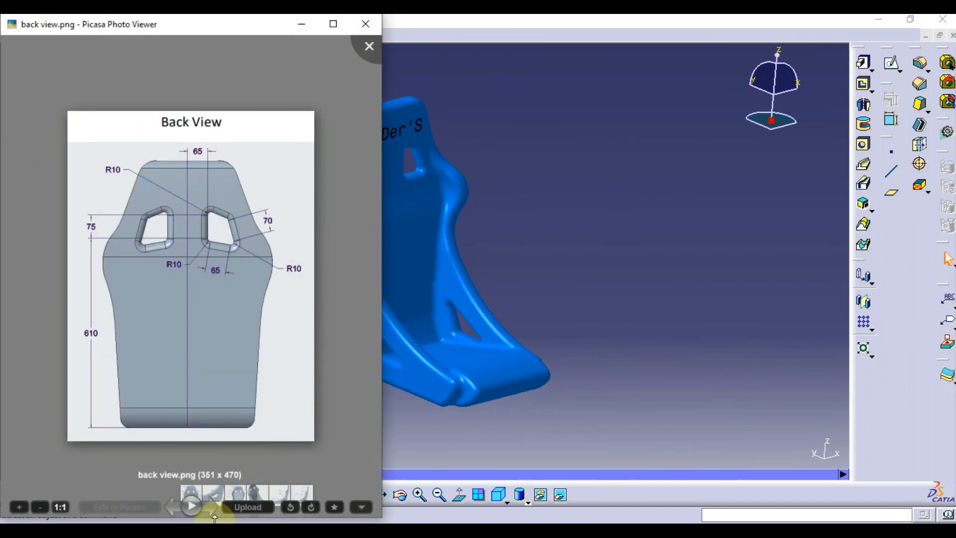
pyautogui.click(214, 506)
pyautogui.click(214, 506)
pyautogui.click(215, 506)
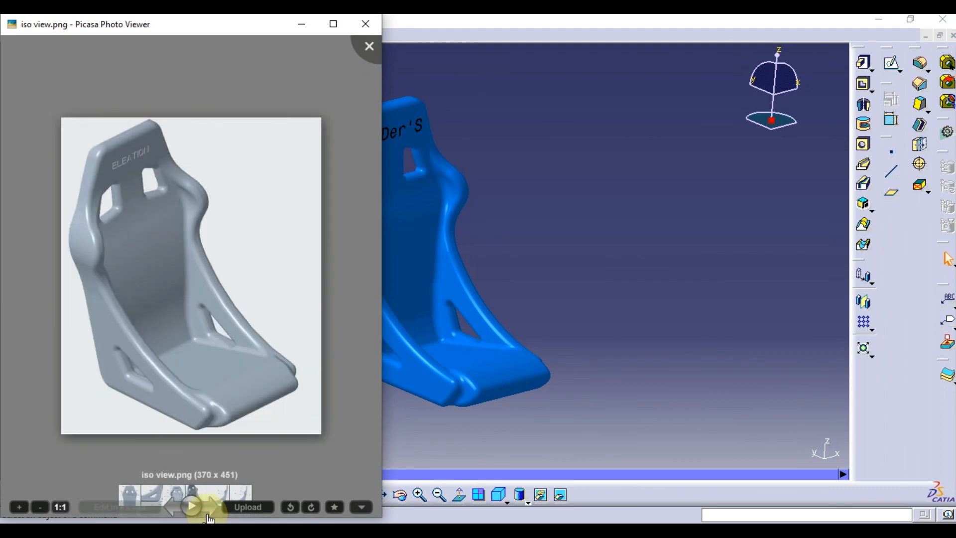
pyautogui.click(538, 170)
pyautogui.scroll(1, 543, 193)
pyautogui.moveTo(562, 187); pyautogui.dragTo(732, 179, button='middle')
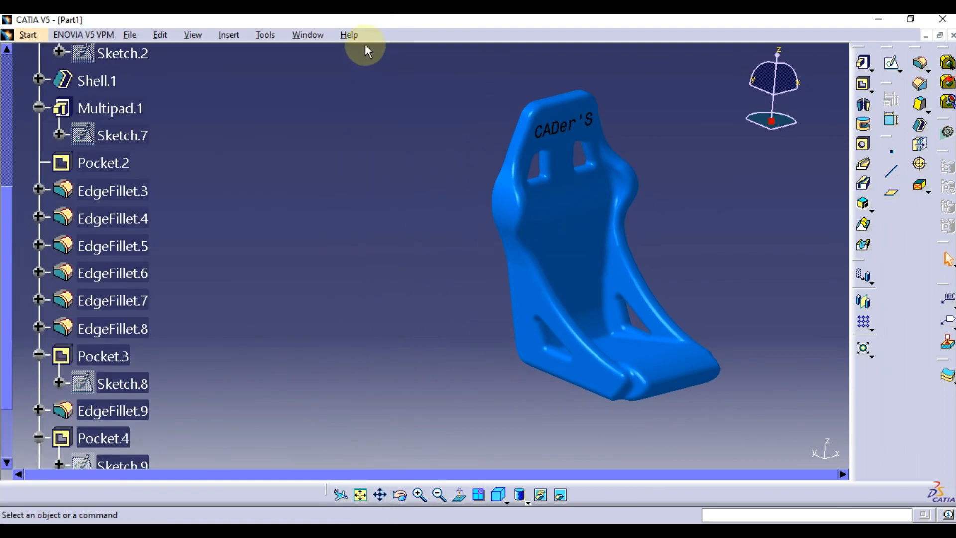
pyautogui.click(366, 5)
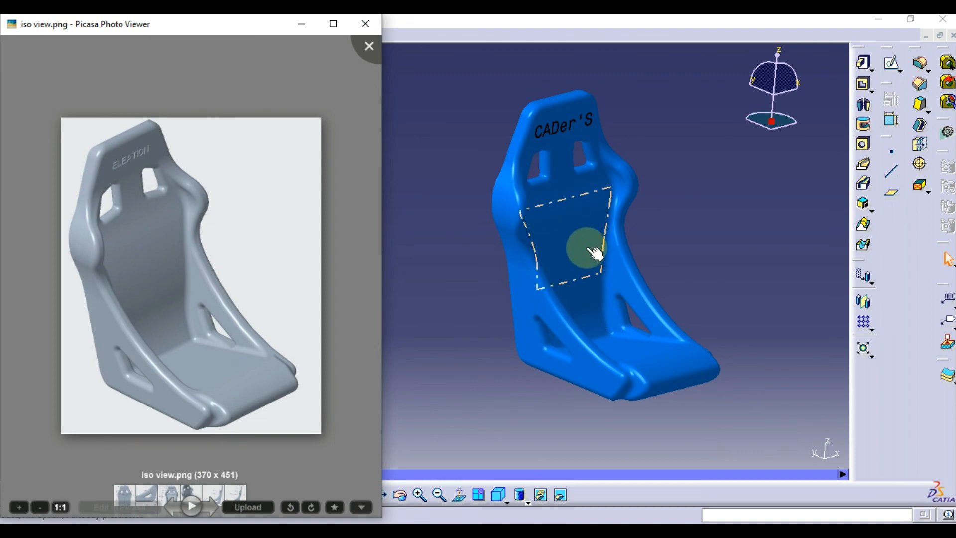
# Step: Switch back to CATIA V5 with the Spiderman's Chair part and clear the selection of the backrest's rear face
pyautogui.moveTo(588, 248)
pyautogui.mouseDown(button='middle')
pyautogui.moveTo(579, 239)
pyautogui.moveTo(593, 249)
pyautogui.mouseUp(button='middle')
pyautogui.hotkey('alt', 'Tab')
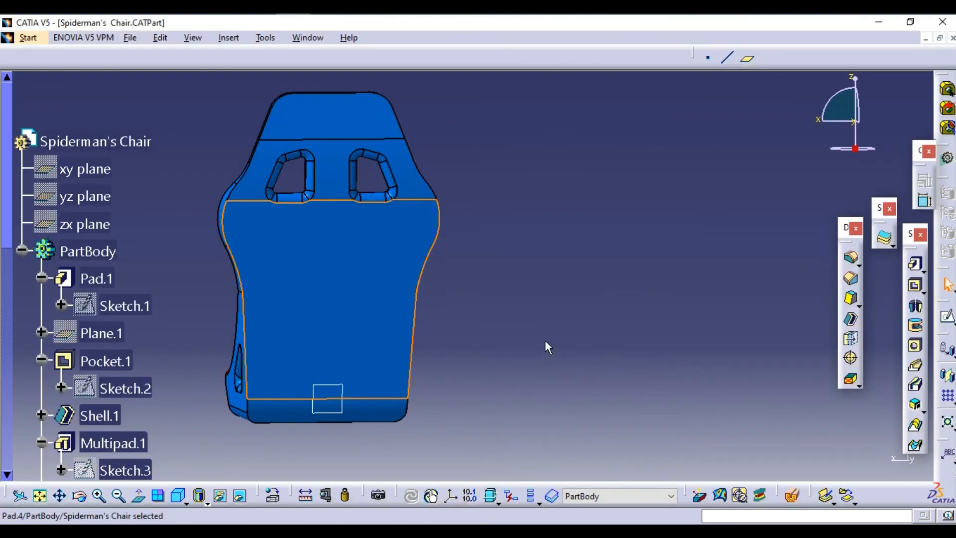
pyautogui.click(545, 340)
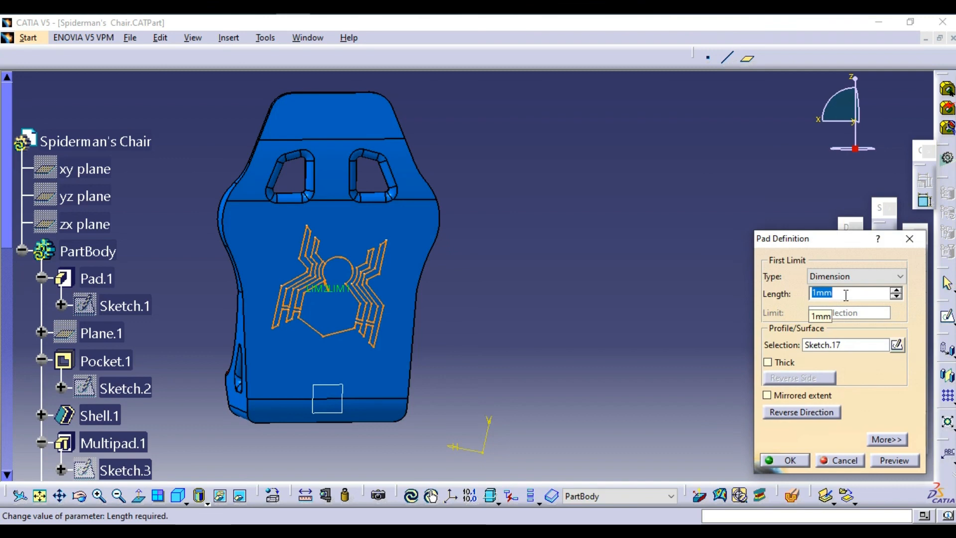
# Step: Pad the spider emblem sketch on the rear face of the backrest with a length of 5 mm
pyautogui.click(788, 460)
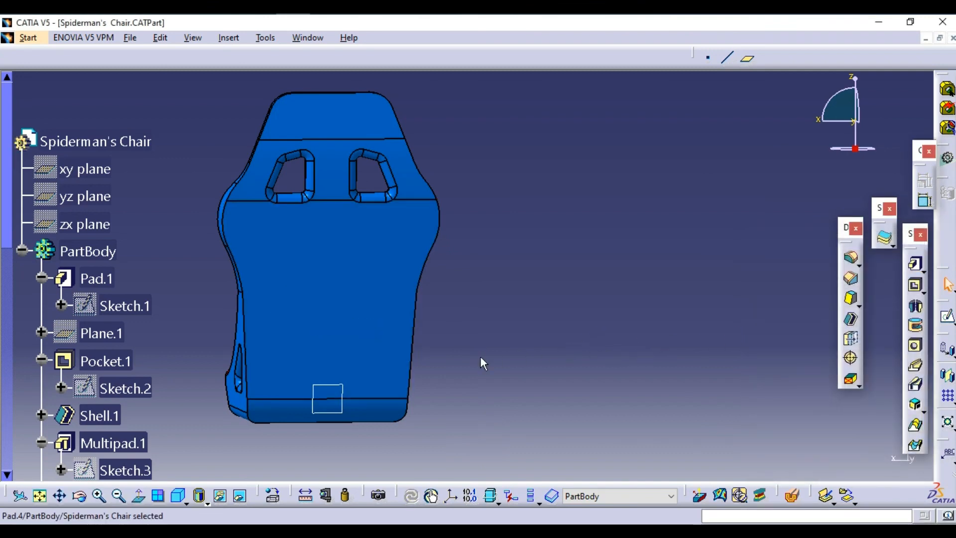
pyautogui.moveTo(445, 357)
pyautogui.mouseDown(button='middle')
pyautogui.moveTo(566, 330)
pyautogui.moveTo(634, 335)
pyautogui.moveTo(645, 358)
pyautogui.moveTo(698, 352)
pyautogui.moveTo(546, 365)
pyautogui.moveTo(653, 329)
pyautogui.mouseUp(button='middle')
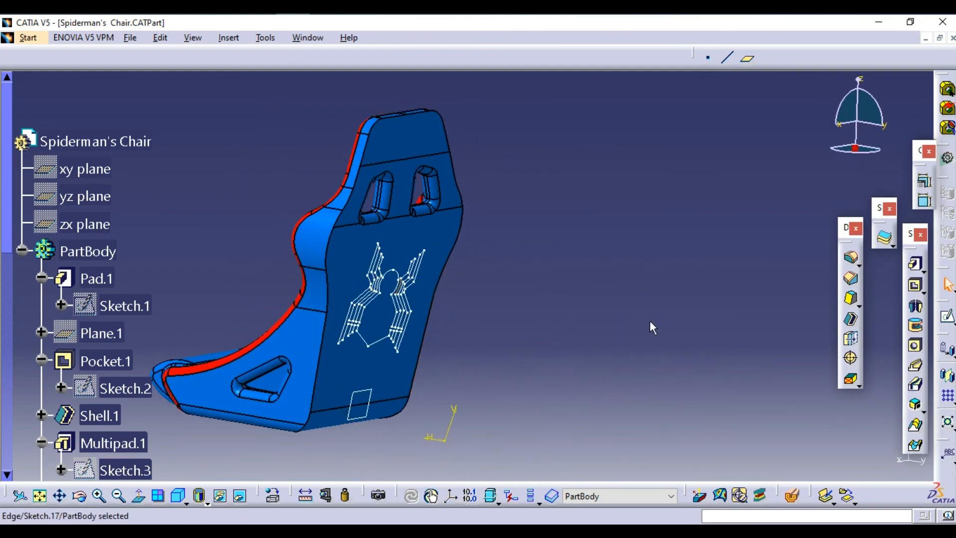
pyautogui.click(915, 265)
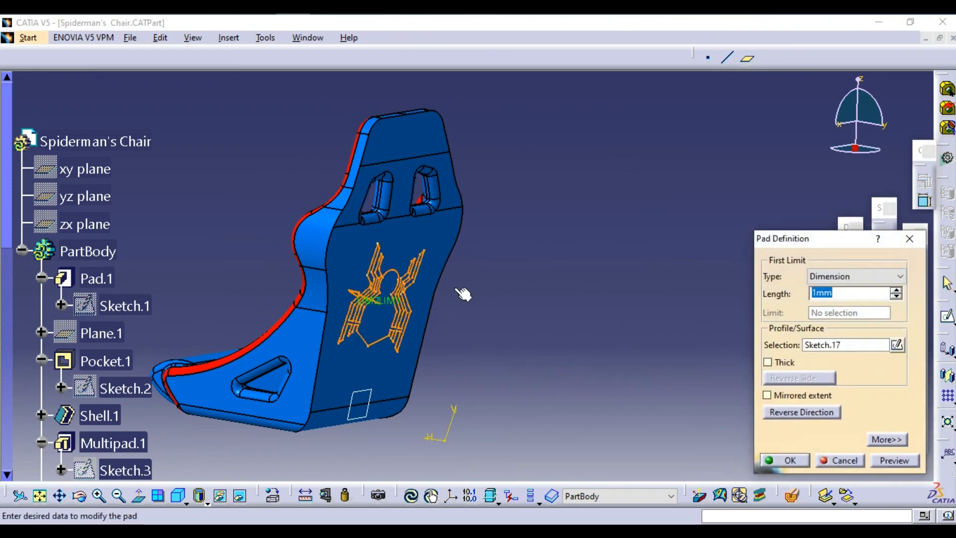
pyautogui.click(354, 297)
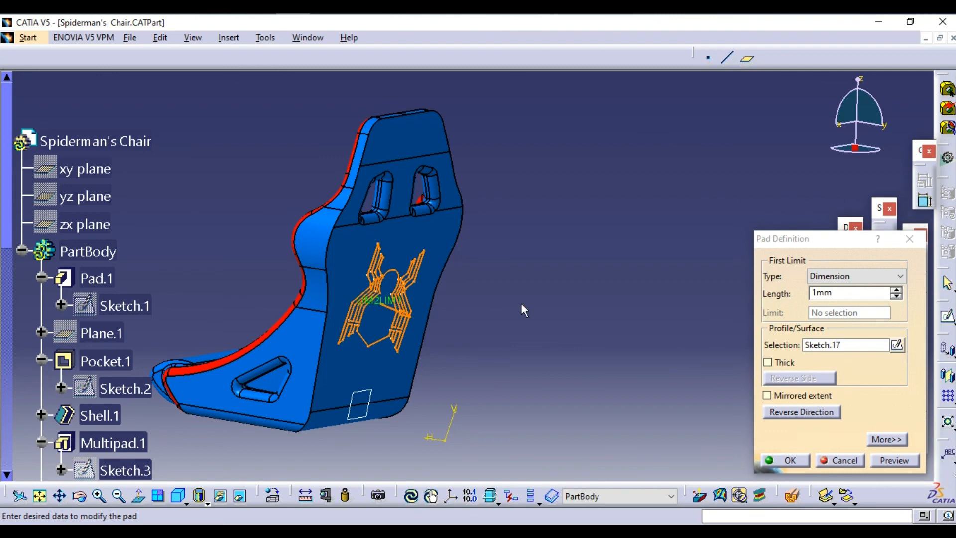
pyautogui.click(897, 293)
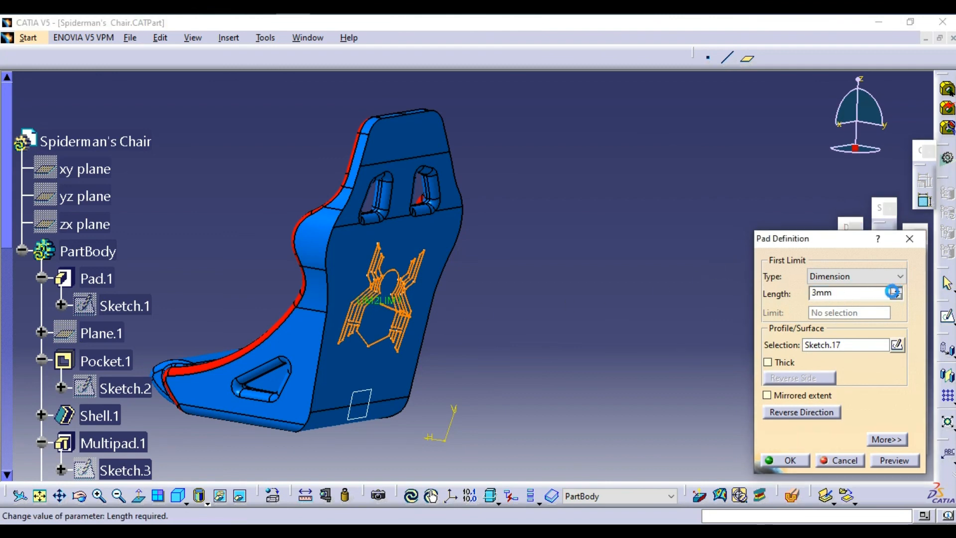
pyautogui.click(894, 291)
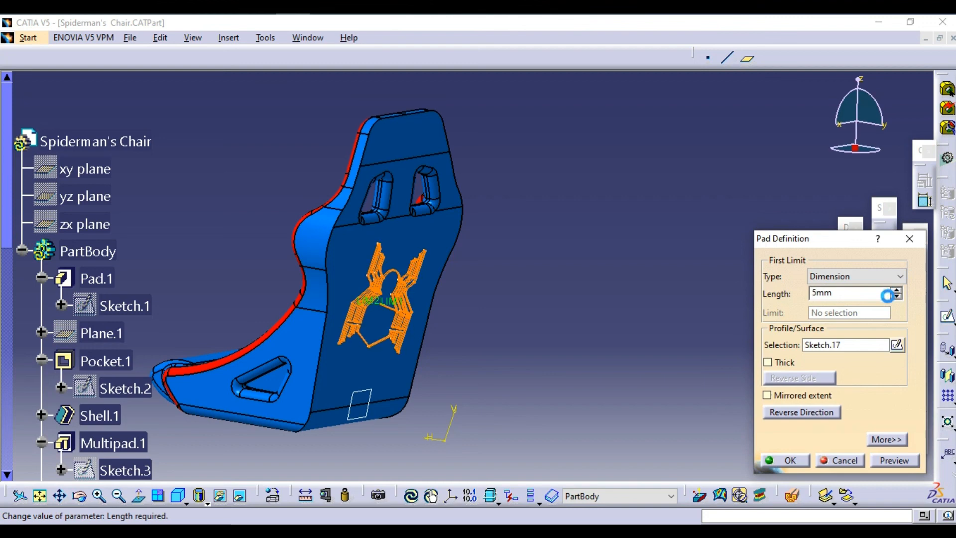
pyautogui.click(790, 460)
# Step: Set the fill colour of the spider emblem's face on the backrest's rear to black
pyautogui.moveTo(574, 345); pyautogui.dragTo(324, 314, button='middle')
pyautogui.rightClick(315, 305)
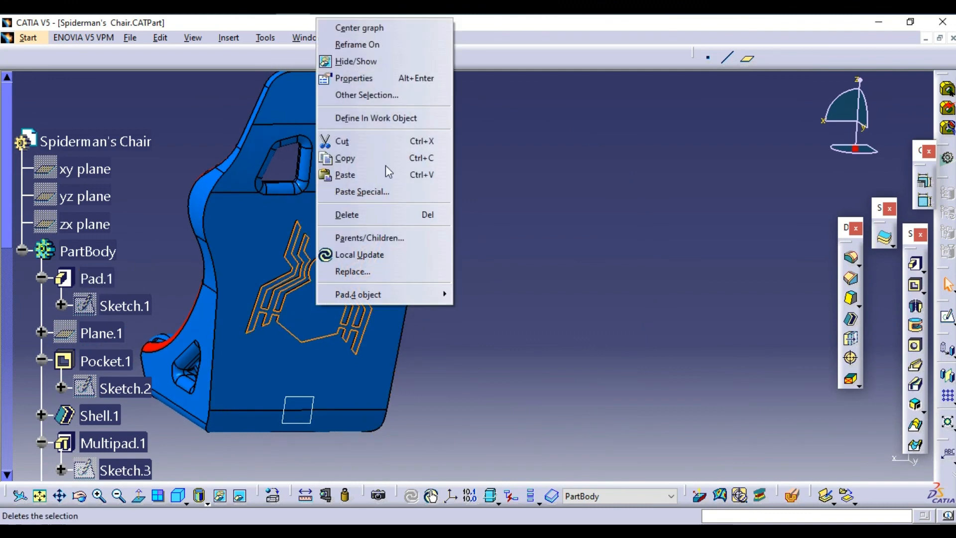
pyautogui.click(353, 78)
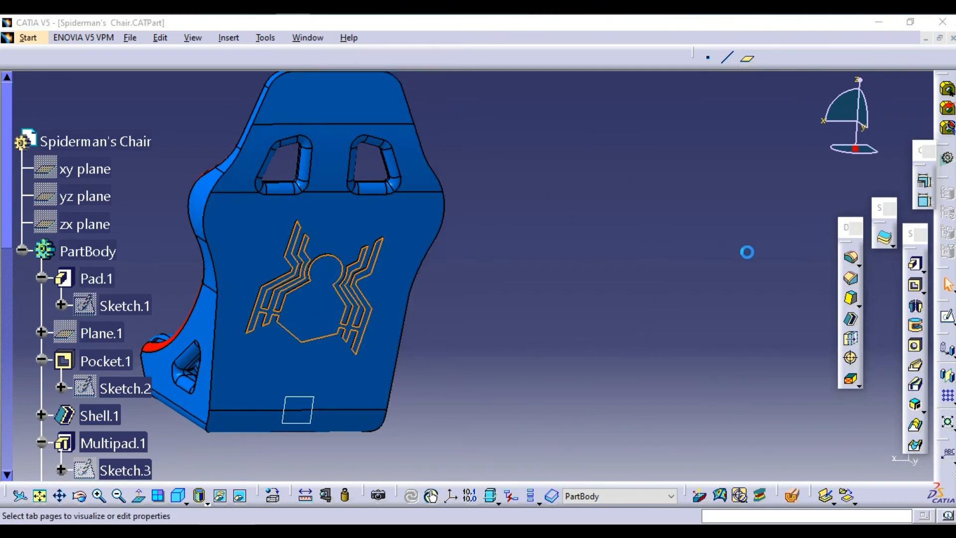
pyautogui.click(798, 377)
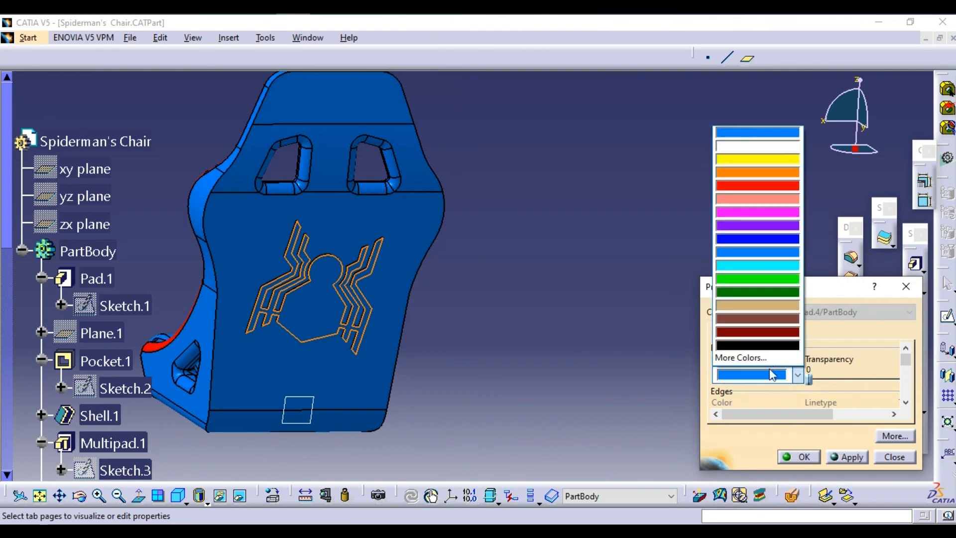
pyautogui.click(775, 345)
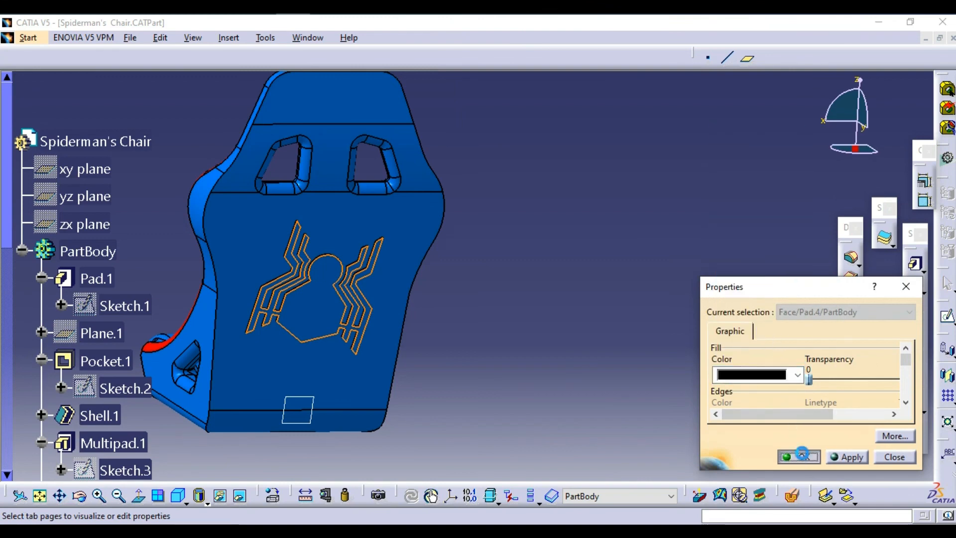
pyautogui.click(492, 294)
# Step: Inspect the coloured chair from the rear with the spider emblem and from the front with the red trim
pyautogui.scroll(1, 492, 299)
pyautogui.keyDown('ctrl'); pyautogui.moveTo(492, 294); pyautogui.dragTo(485, 384, button='middle'); pyautogui.keyUp('ctrl')
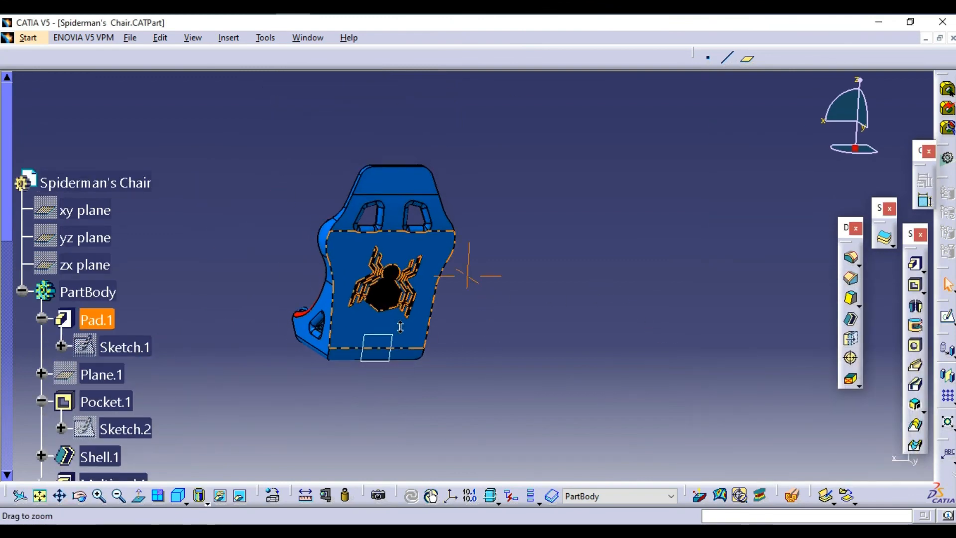
pyautogui.moveTo(401, 327); pyautogui.dragTo(655, 331, button='middle')
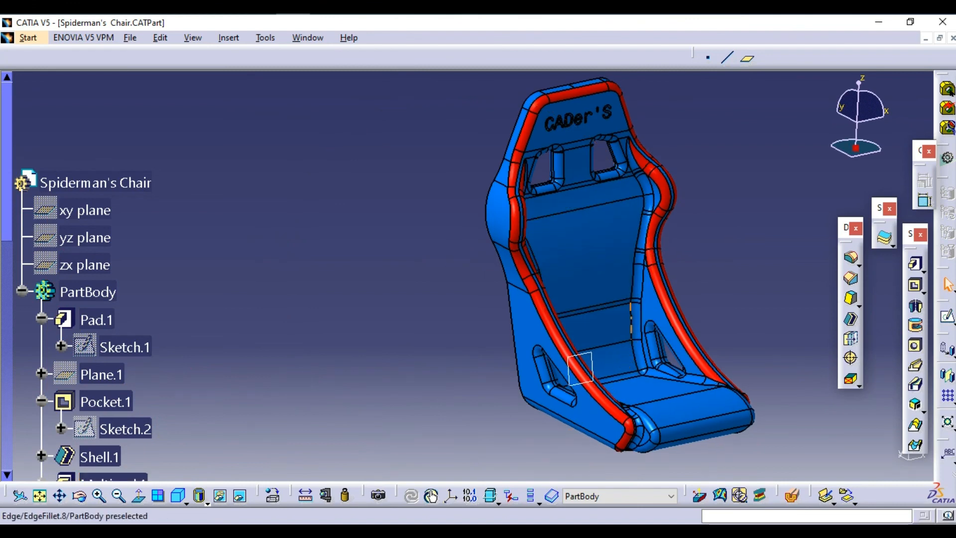
pyautogui.moveTo(703, 262); pyautogui.dragTo(444, 258, button='middle')
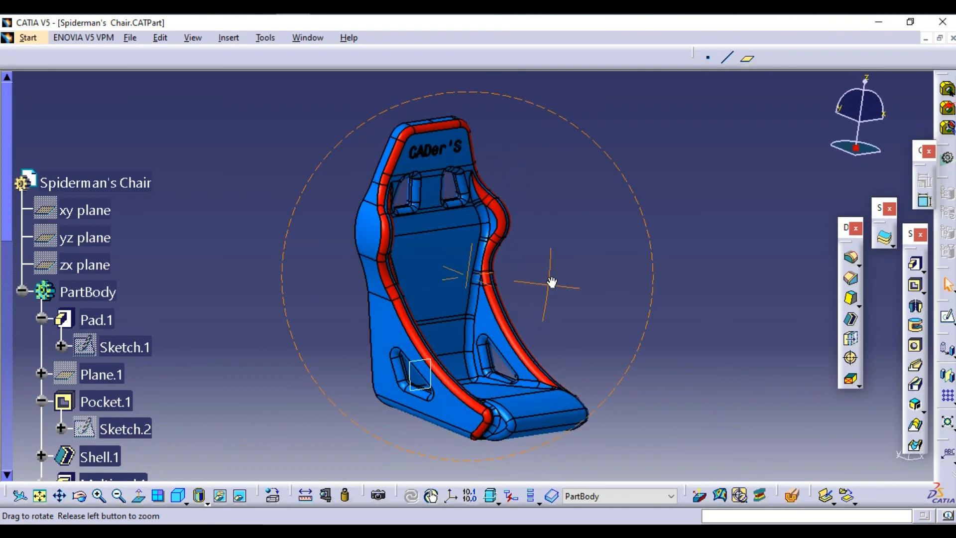